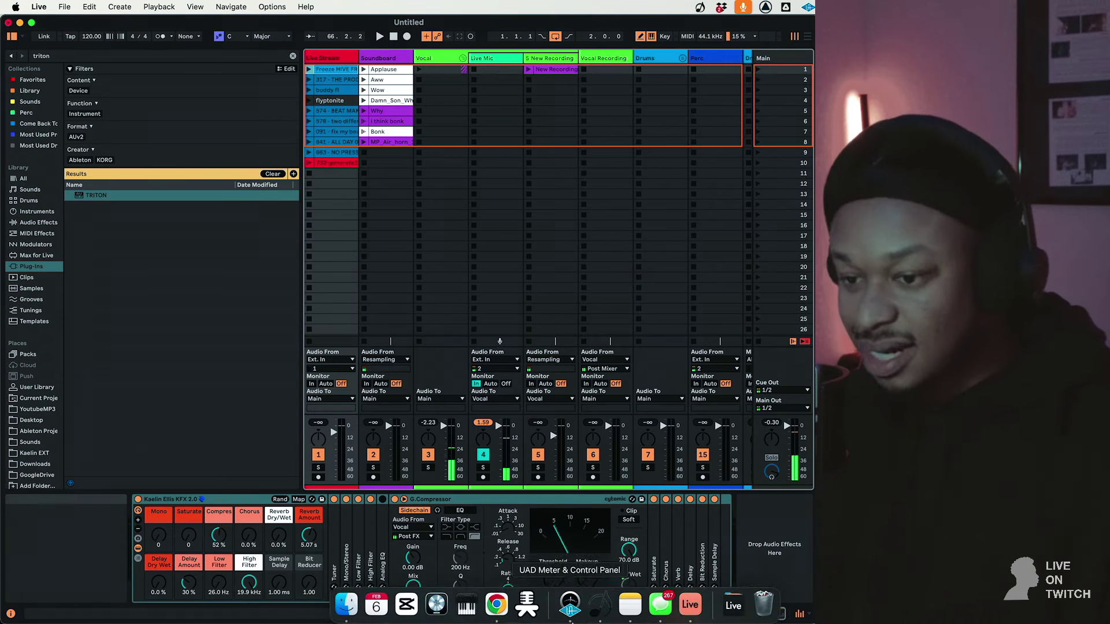
Switch to the OffTop inbox in Chrome and audition the Infinite Azure - 98 and monteish_fun_one samples
{"action": "left_click", "coordinate": [498, 604]}
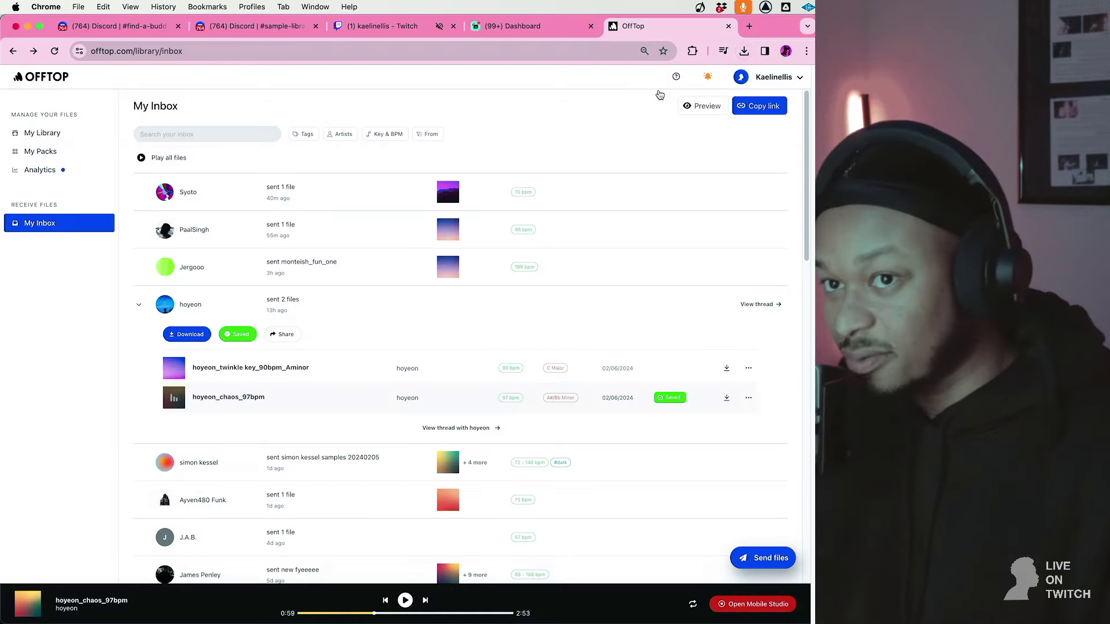
{"action": "left_click", "coordinate": [743, 51]}
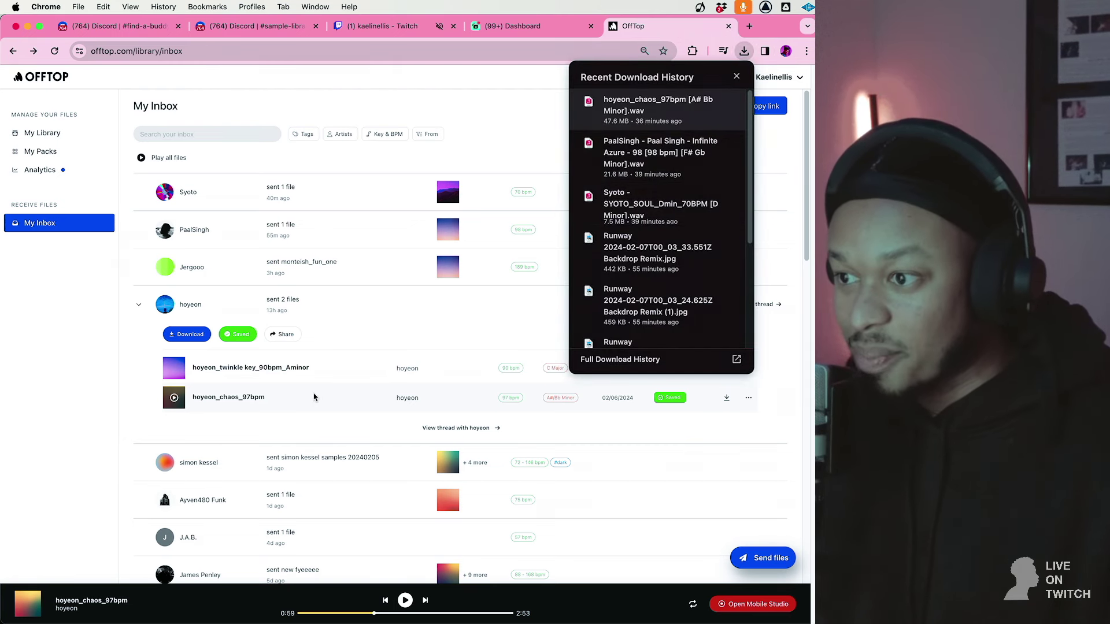
{"action": "left_click", "coordinate": [25, 336]}
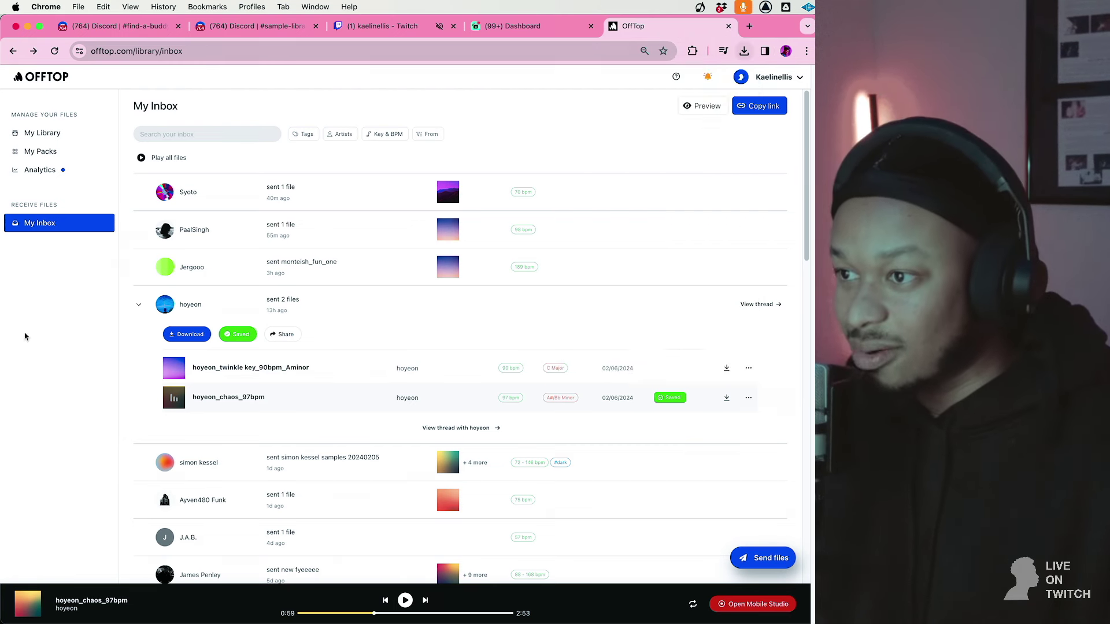
{"action": "left_click", "coordinate": [445, 232]}
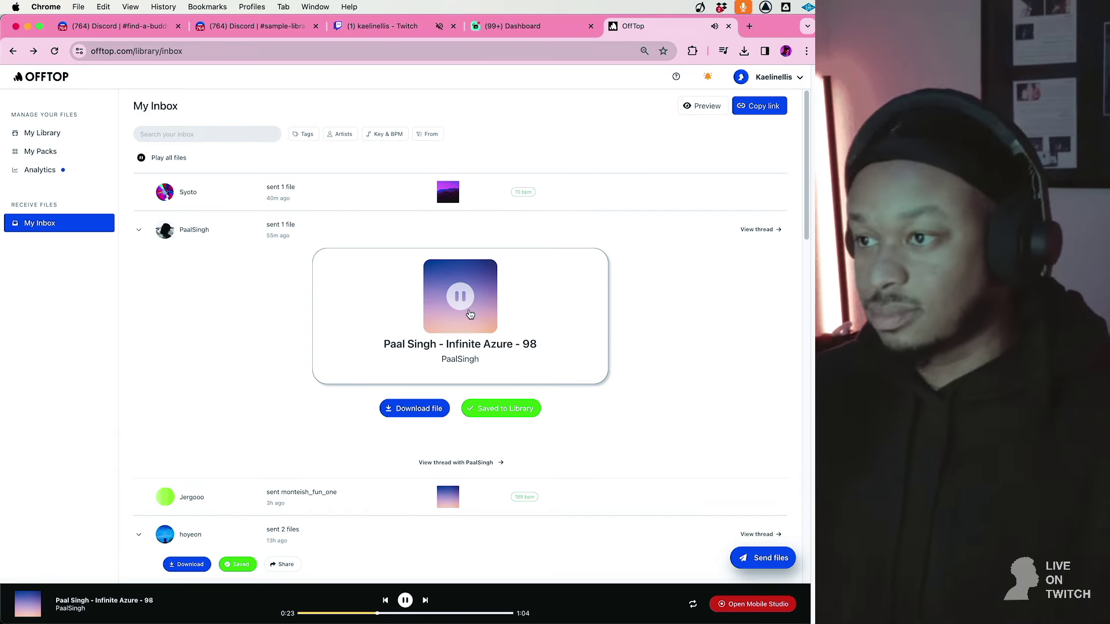
{"action": "left_click", "coordinate": [466, 307]}
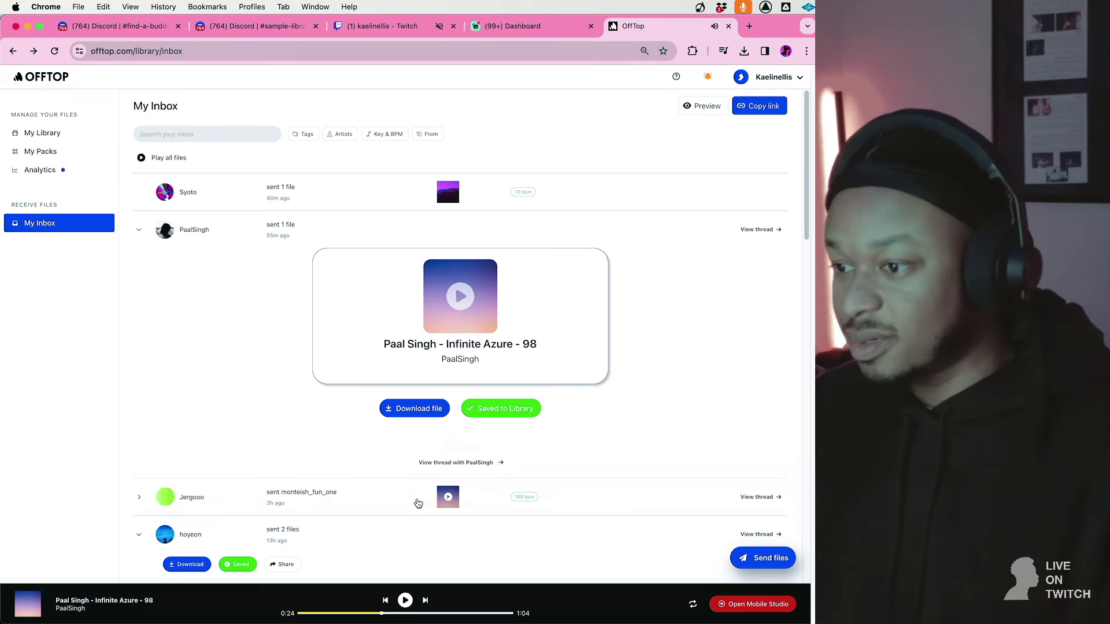
{"action": "left_click", "coordinate": [451, 500]}
{"action": "scroll", "coordinate": [460, 482], "scroll_direction": "down", "scroll_amount": 3}
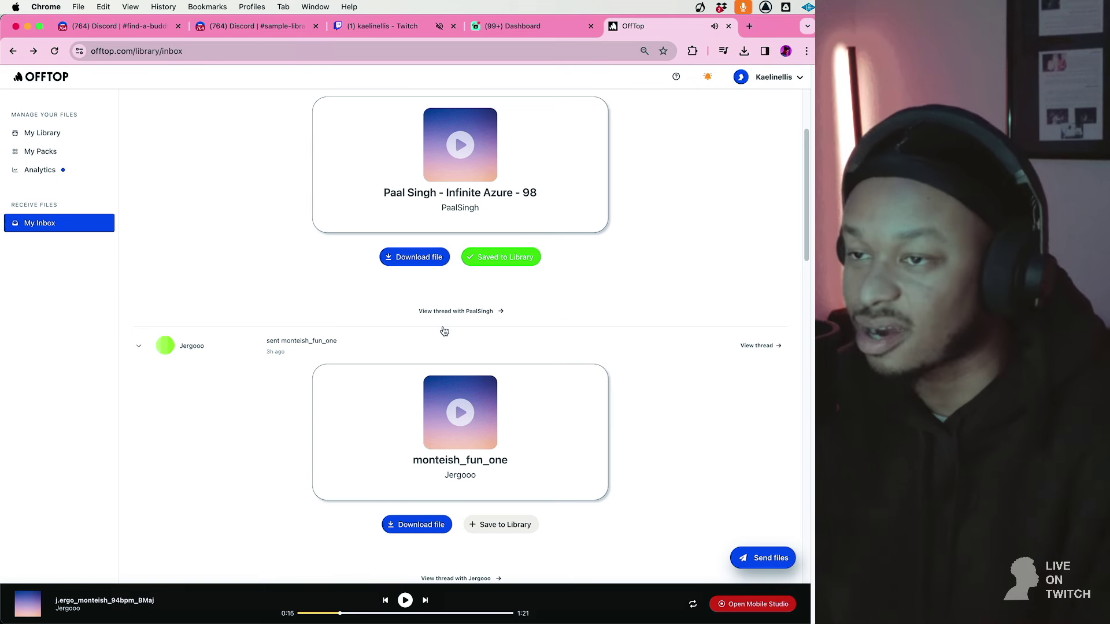
{"action": "left_click", "coordinate": [462, 125]}
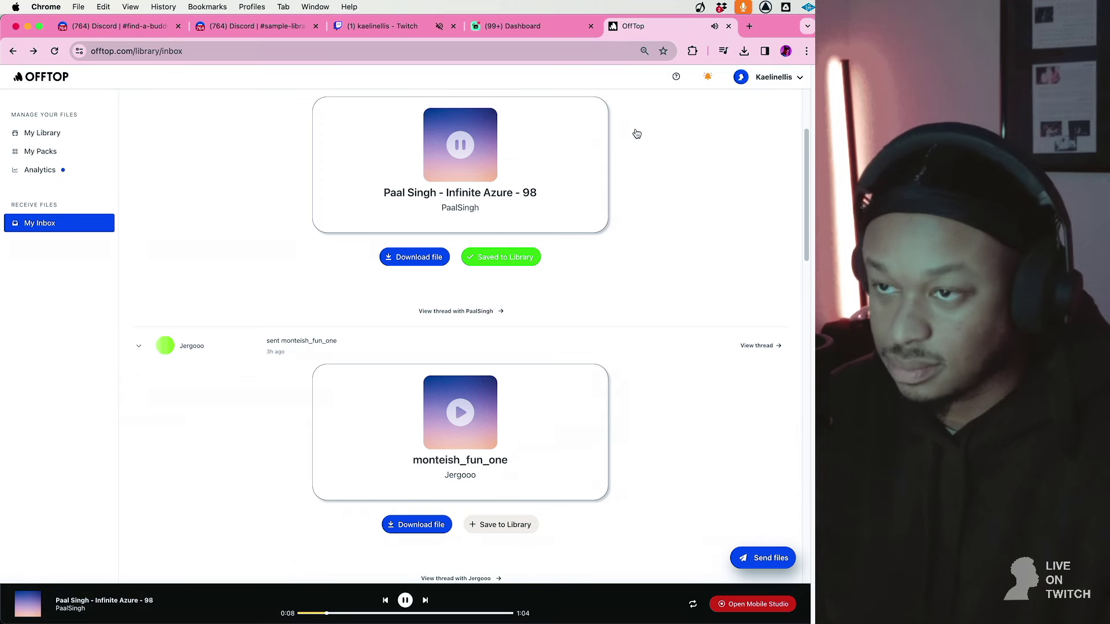
Reveal the downloaded Infinite Azure - 98 WAV file in its Finder folder from the browser's download history
{"action": "left_click", "coordinate": [746, 52]}
{"action": "left_click", "coordinate": [705, 103]}
{"action": "left_click", "coordinate": [705, 105]}
{"action": "left_click", "coordinate": [745, 51]}
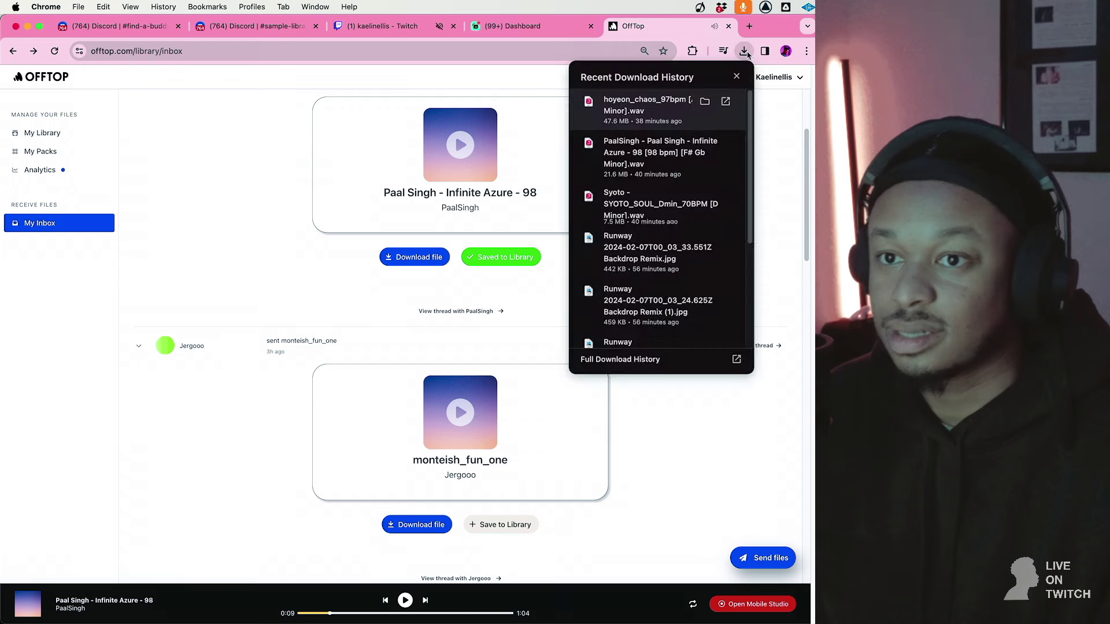
{"action": "left_click", "coordinate": [706, 144]}
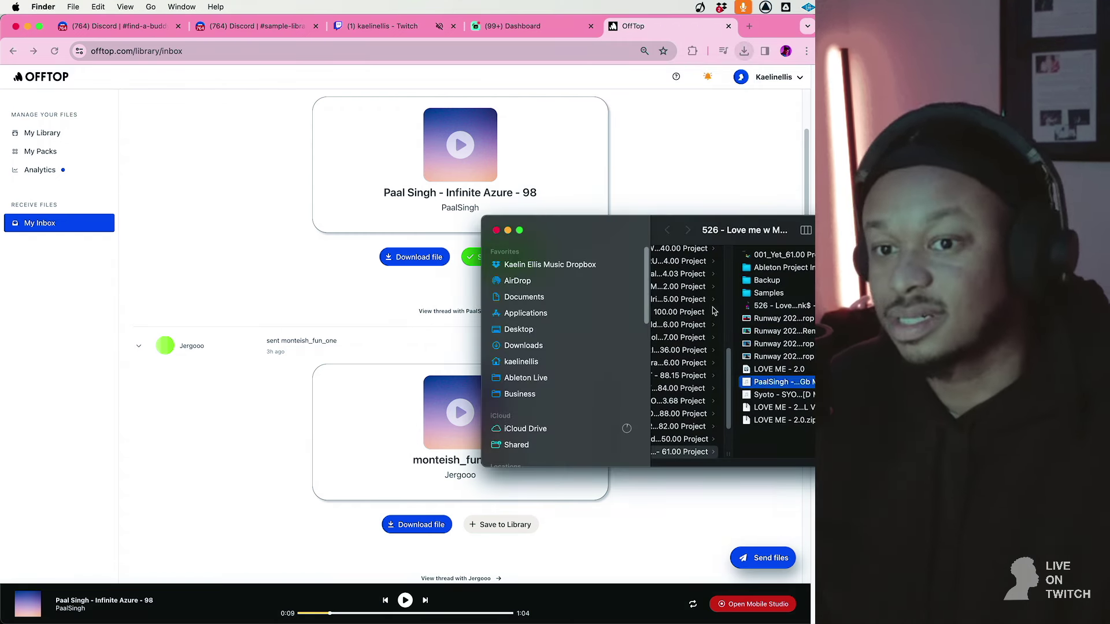
Switch to Ableton Live's Arrangement with a fixed 2-bar grid and paste the Infinite Azure sample onto audio track 30 at bar 3
{"action": "left_click", "coordinate": [690, 602]}
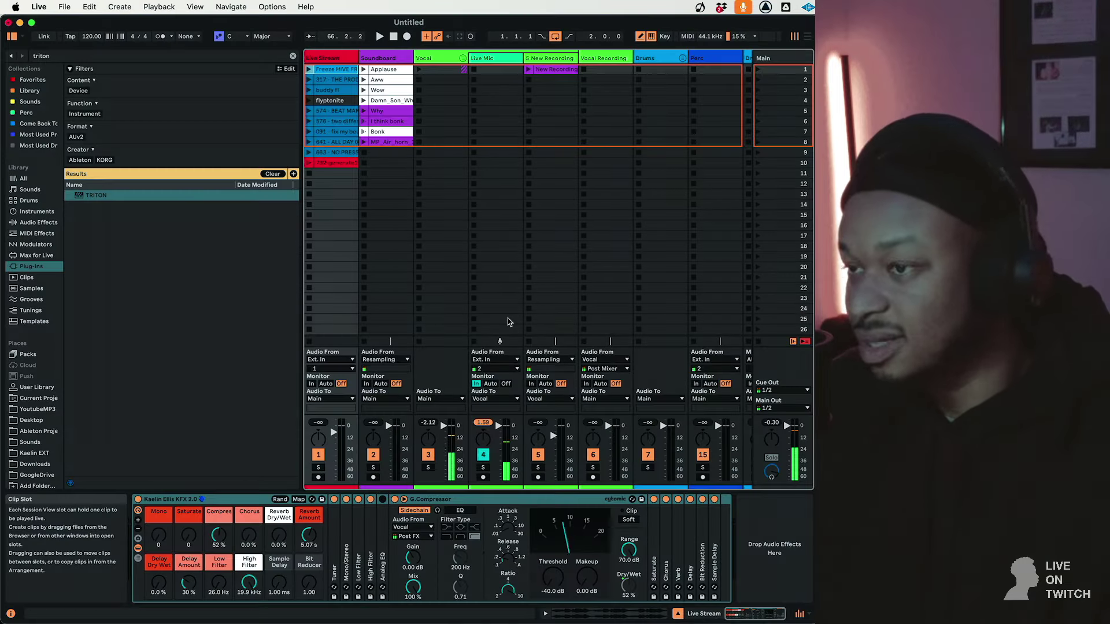
{"action": "key", "text": "Tab"}
{"action": "scroll", "coordinate": [355, 279], "scroll_direction": "down", "scroll_amount": 5}
{"action": "left_click", "coordinate": [337, 263]}
{"action": "left_click", "coordinate": [329, 261]}
{"action": "right_click", "coordinate": [330, 261]}
{"action": "left_click", "coordinate": [409, 393]}
{"action": "left_click", "coordinate": [328, 256]}
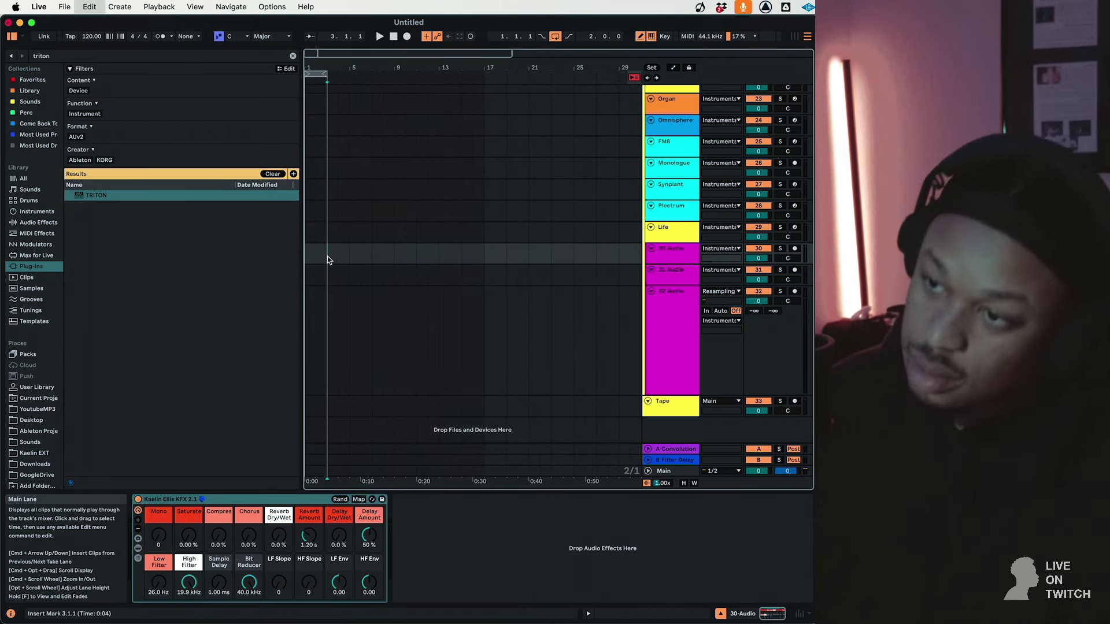
{"action": "key", "text": "super+v"}
Open the pasted clip's sample settings, set the project tempo to 98 BPM and start playback
{"action": "double_click", "coordinate": [347, 249]}
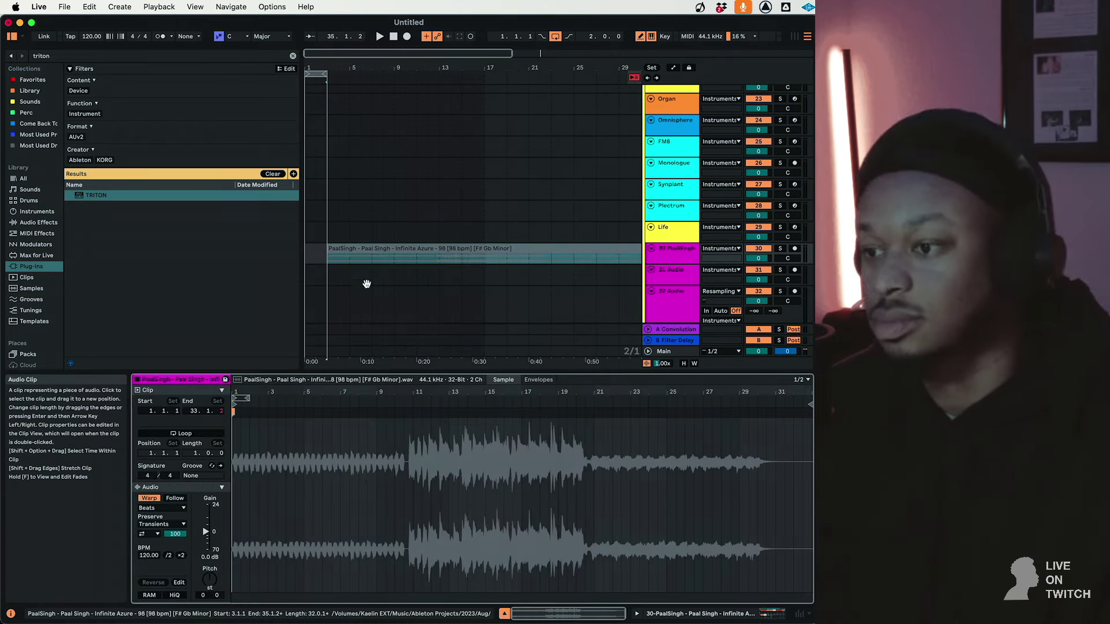
{"action": "left_click", "coordinate": [148, 497]}
{"action": "left_click", "coordinate": [149, 497]}
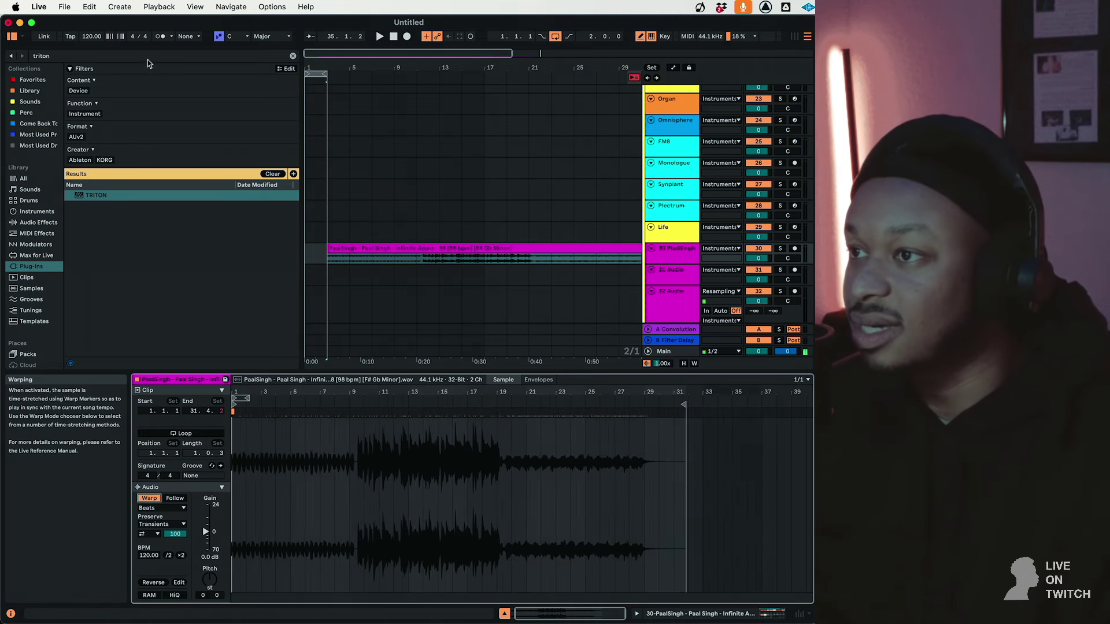
{"action": "left_click", "coordinate": [99, 37]}
{"action": "key", "text": "space"}
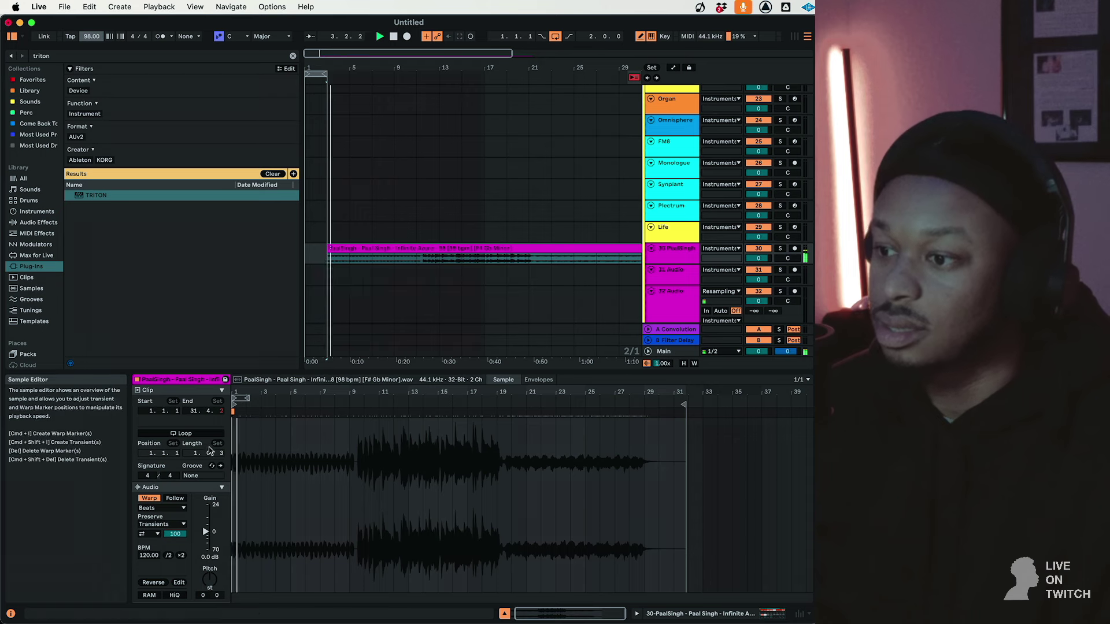
Turn the clip's warping off and on again at the 98 BPM project tempo, and set its warp mode to Re-Pitch
{"action": "left_click", "coordinate": [149, 498]}
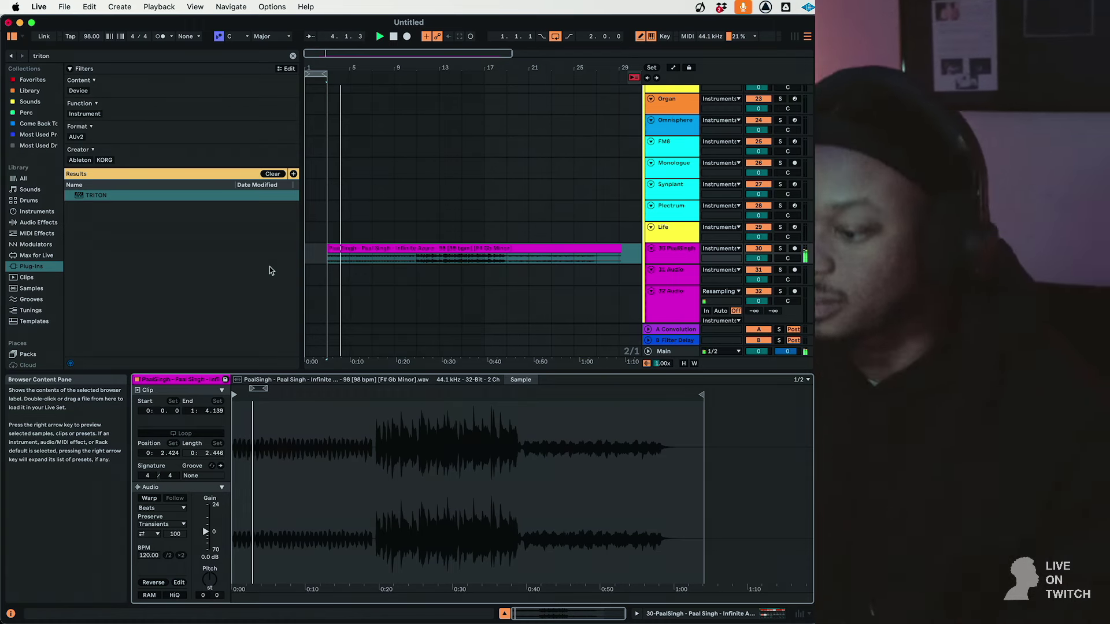
{"action": "mouse_move", "coordinate": [94, 40]}
{"action": "left_mouse_down"}
{"action": "mouse_move", "coordinate": [93, 50]}
{"action": "mouse_move", "coordinate": [95, 31]}
{"action": "left_mouse_up"}
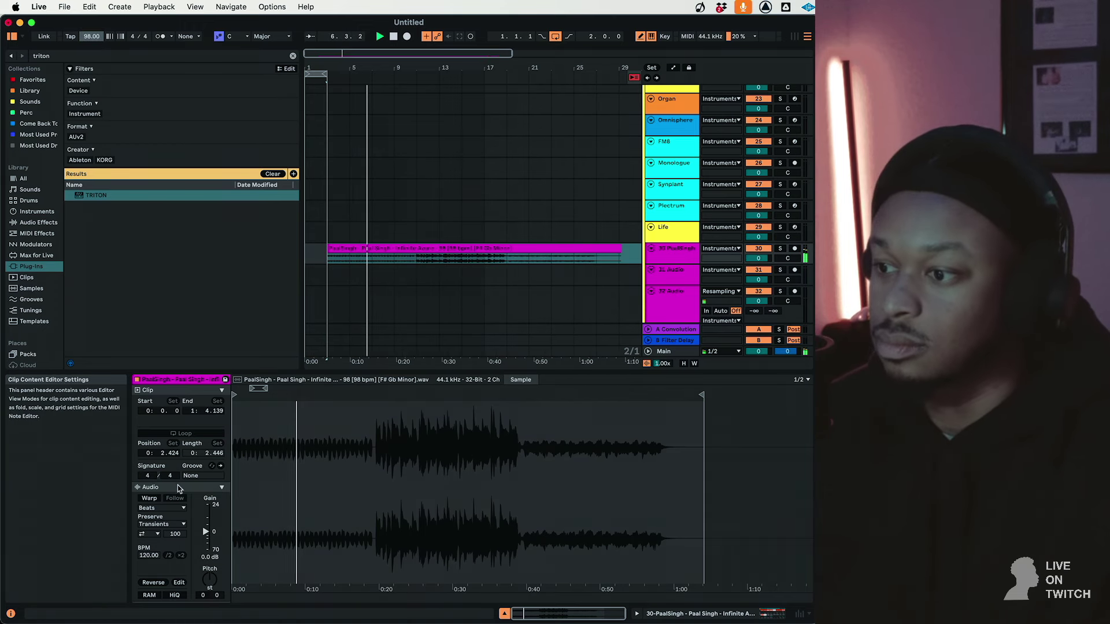
{"action": "left_click", "coordinate": [149, 498]}
{"action": "left_click", "coordinate": [162, 509]}
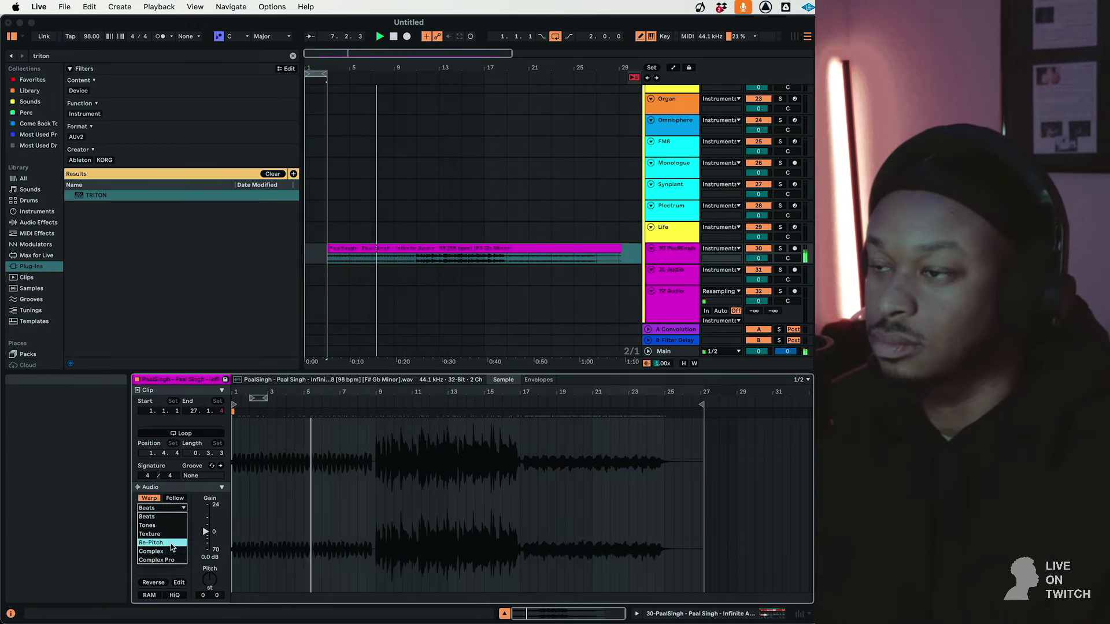
{"action": "left_click", "coordinate": [159, 543]}
Lower the project tempo to 92 BPM and restart playback
{"action": "mouse_move", "coordinate": [91, 37]}
{"action": "left_mouse_down"}
{"action": "mouse_move", "coordinate": [92, 49]}
{"action": "mouse_move", "coordinate": [91, 20]}
{"action": "mouse_move", "coordinate": [91, 48]}
{"action": "left_mouse_up"}
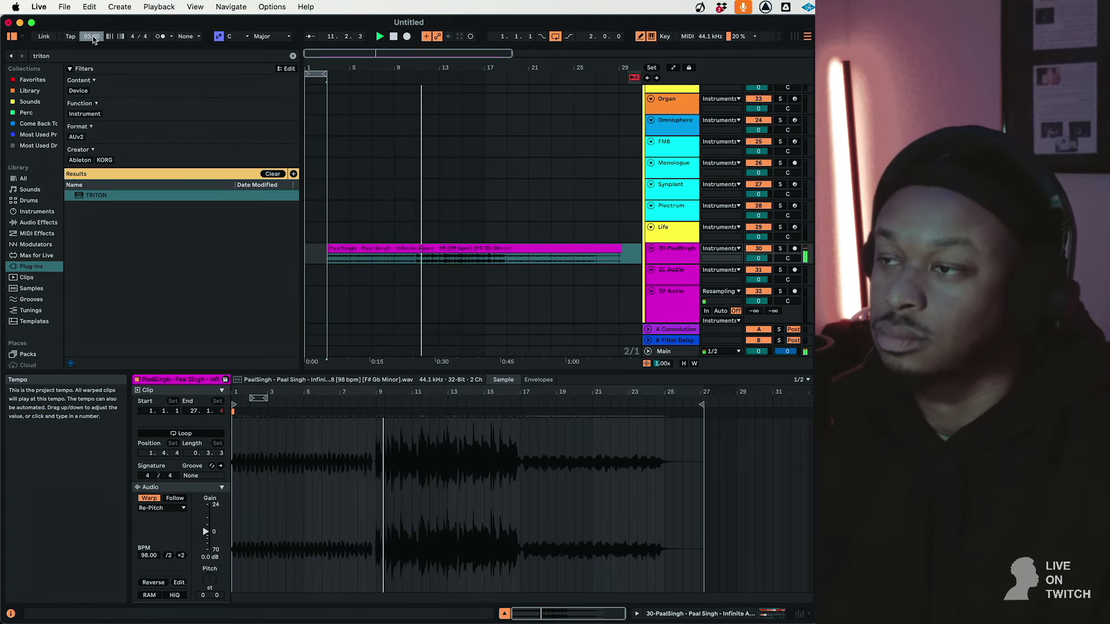
{"action": "key", "text": "Down"}
{"action": "key", "text": "space"}
{"action": "key", "text": "space"}
Loop the clip's first two bars, from 3.1.1 to 5.1.1
{"action": "left_click_drag", "start_coordinate": [351, 262], "coordinate": [334, 260]}
{"action": "right_click", "coordinate": [334, 260]}
{"action": "left_click", "coordinate": [362, 409]}
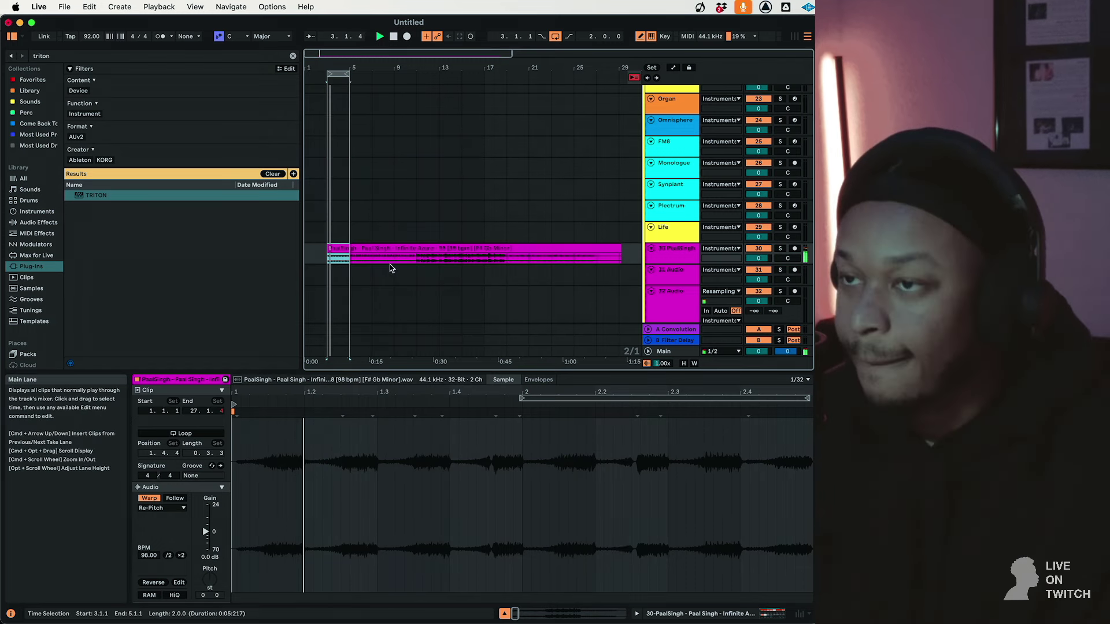
{"action": "left_click_drag", "start_coordinate": [323, 58], "coordinate": [668, 362]}
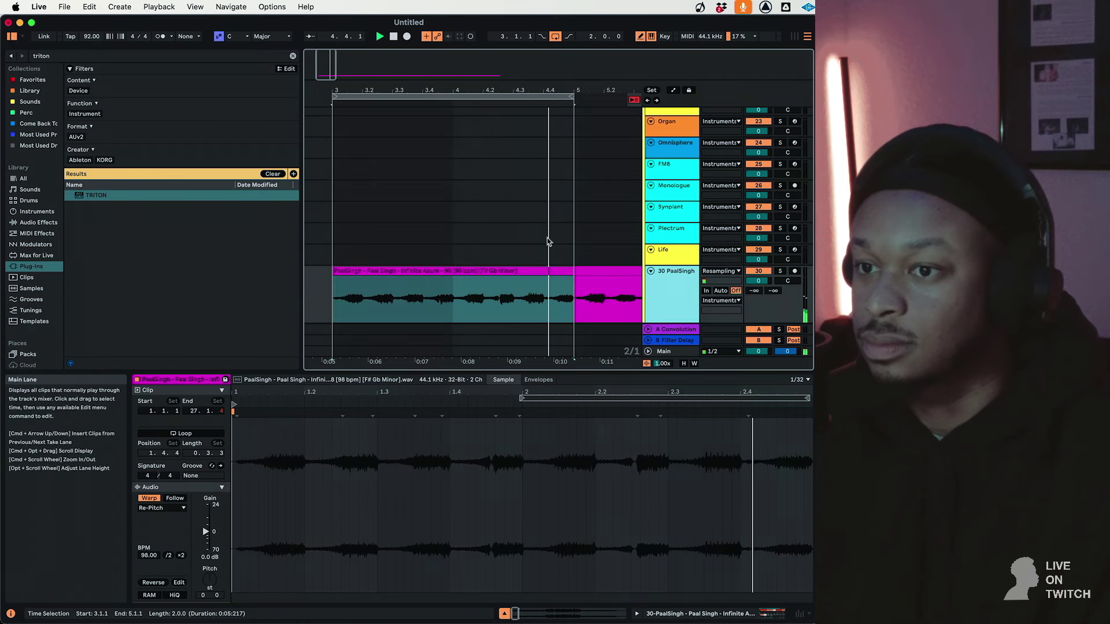
Set the Arrangement's fixed grid to 1/8
{"action": "scroll", "coordinate": [544, 238], "scroll_direction": "down", "scroll_amount": 3}
{"action": "right_click", "coordinate": [505, 215]}
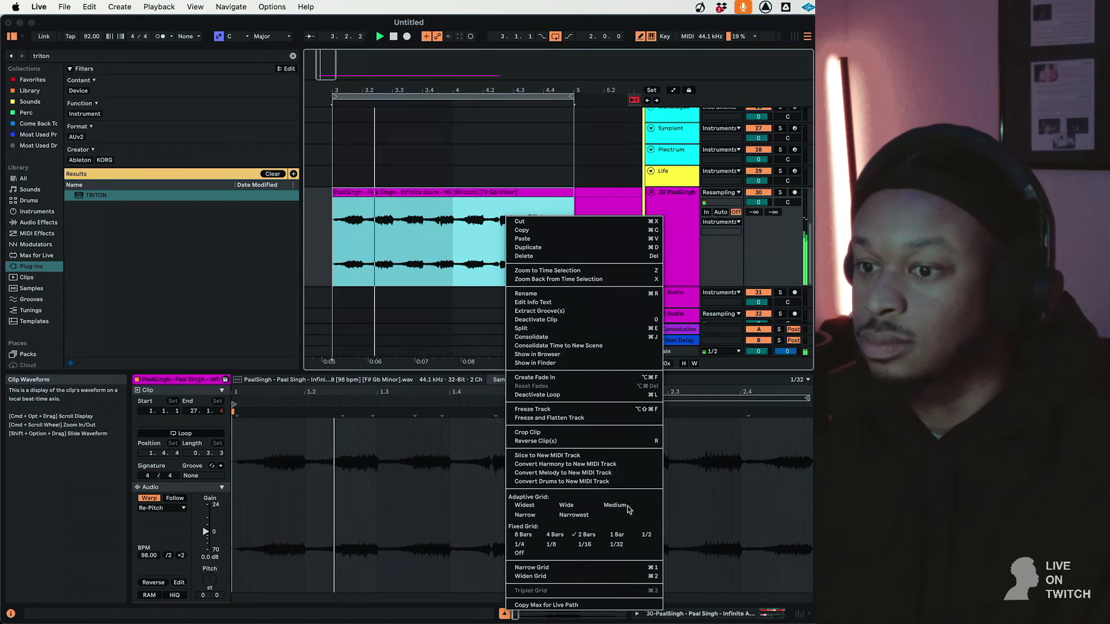
{"action": "left_click", "coordinate": [519, 545]}
{"action": "right_click", "coordinate": [428, 246]}
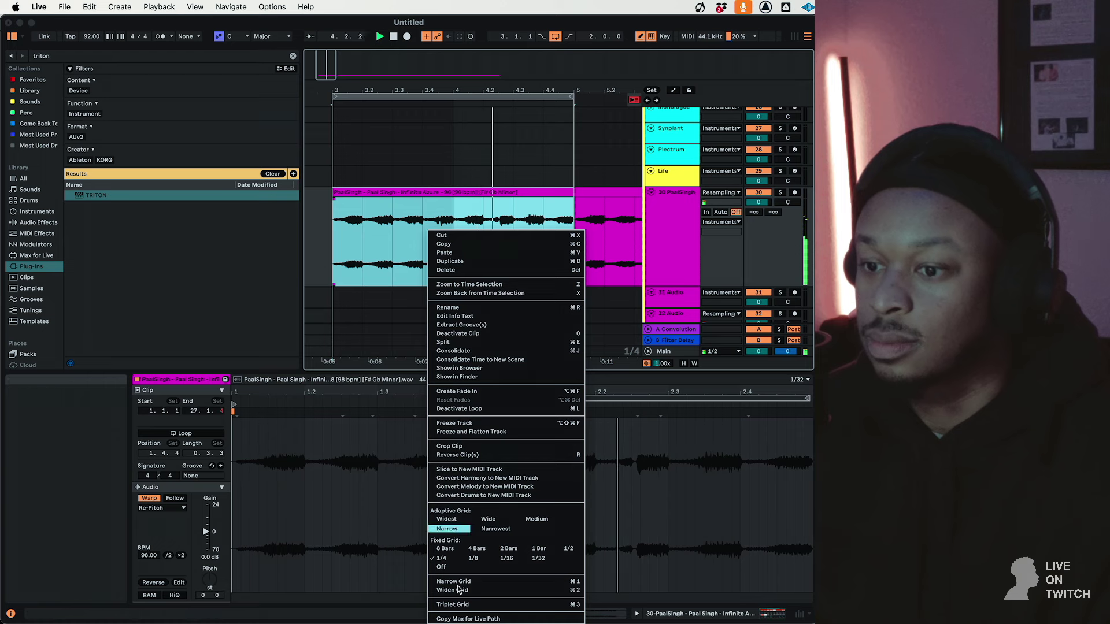
{"action": "left_click", "coordinate": [489, 559]}
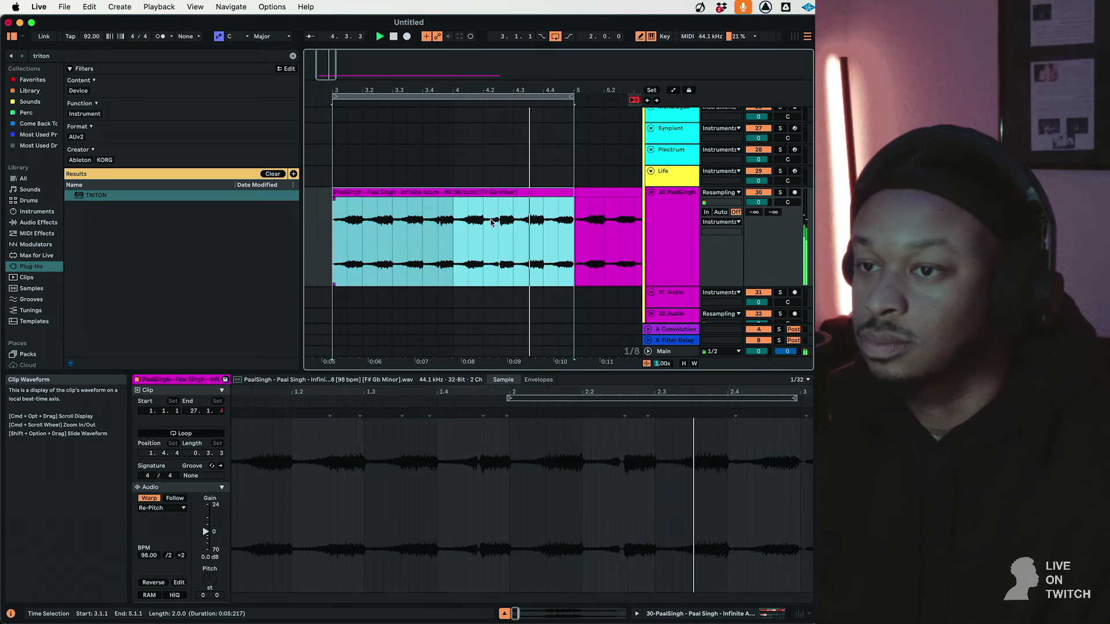
Shorten the playback loop to one bar and move its start to 3.2.3
{"action": "left_click_drag", "start_coordinate": [334, 96], "coordinate": [445, 103]}
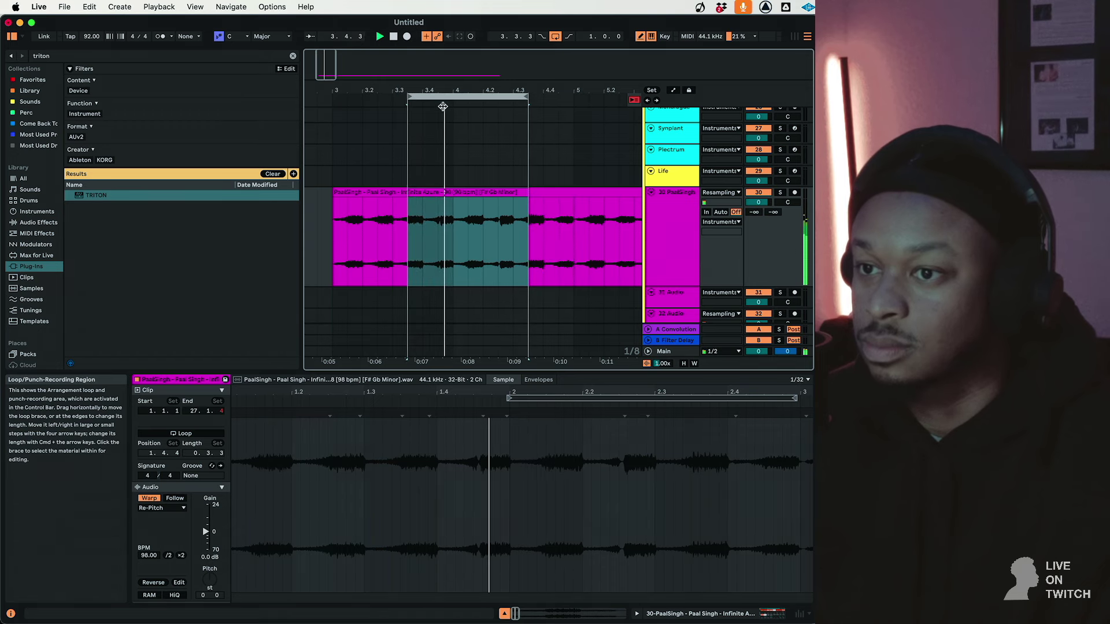
{"action": "key", "text": "Left"}
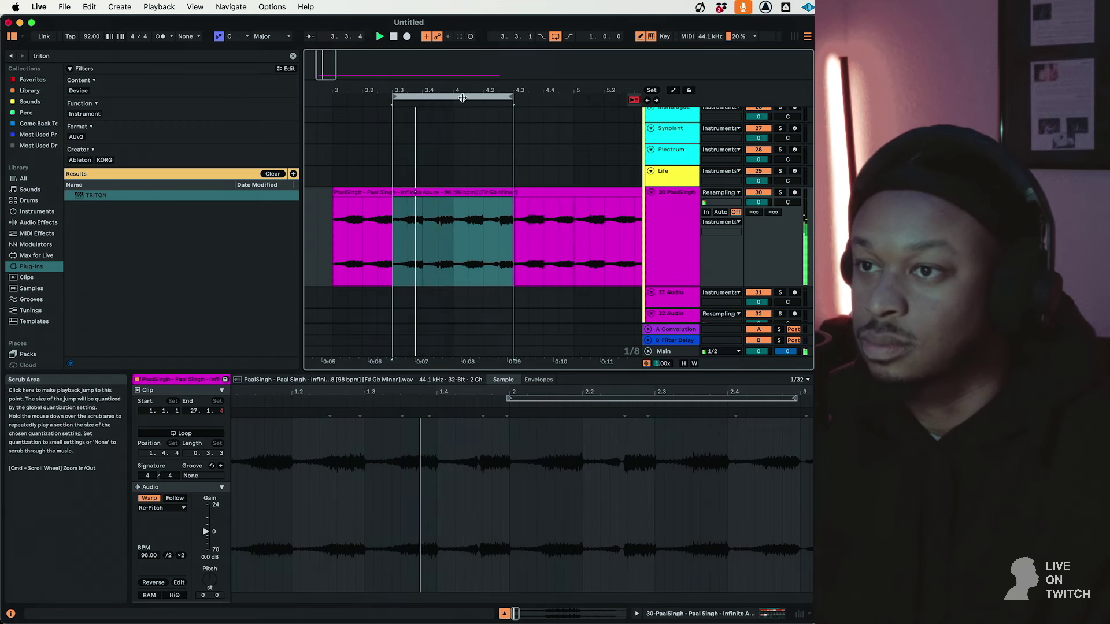
{"action": "key", "text": "Left"}
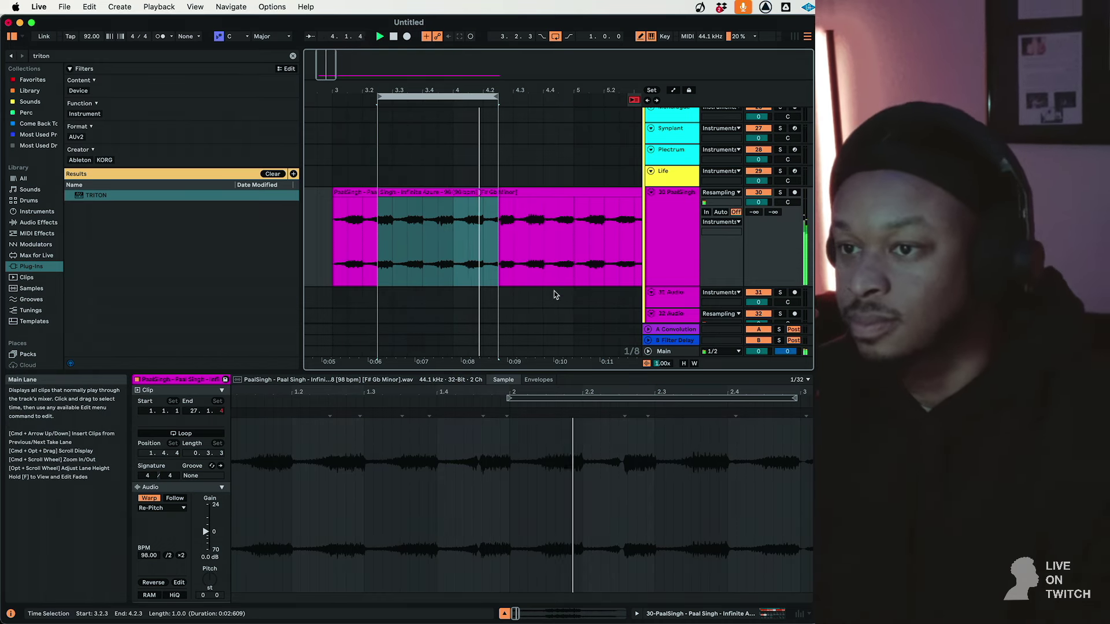
Cut the eighth-note slice from 4.2.1 to 4.2.3 out of the sample and paste it at 3.2.1
{"action": "left_click", "coordinate": [392, 227]}
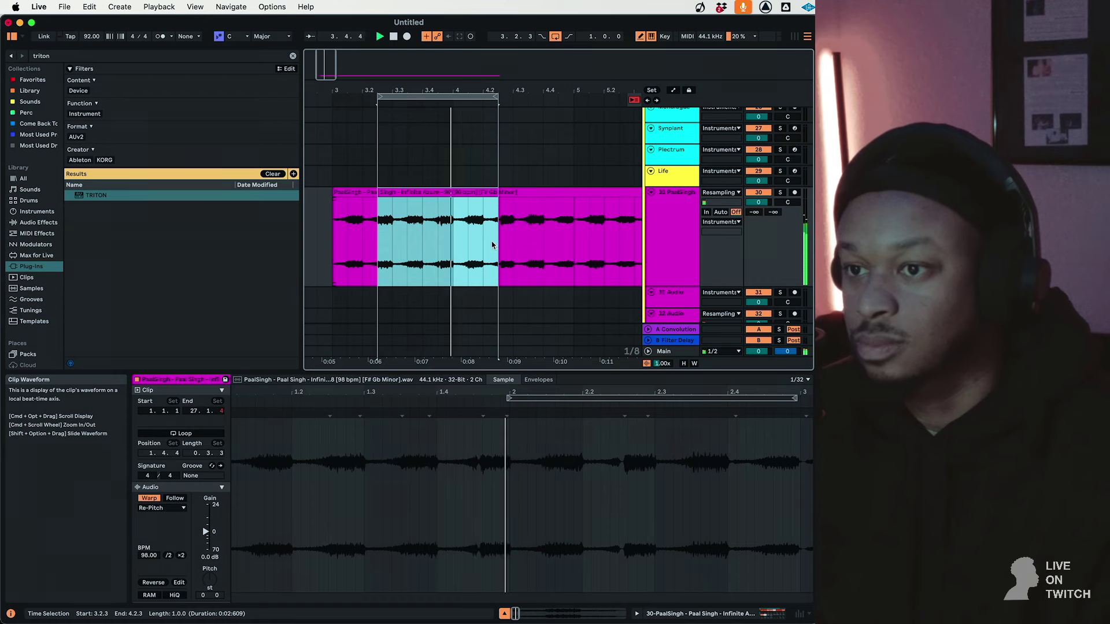
{"action": "left_click_drag", "start_coordinate": [395, 226], "coordinate": [381, 236]}
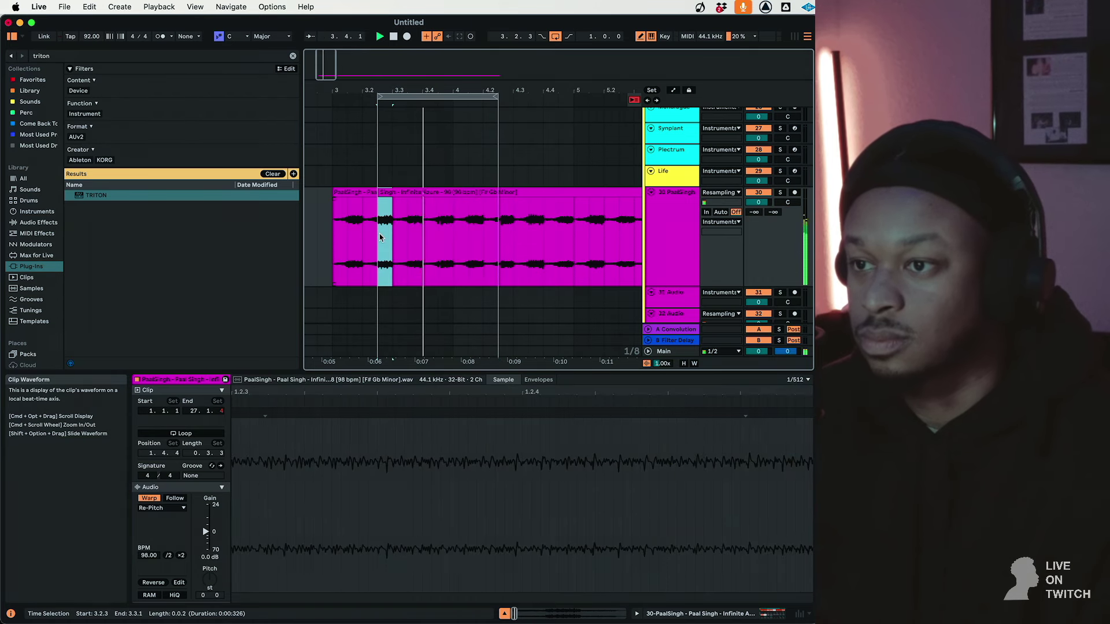
{"action": "left_click_drag", "start_coordinate": [486, 234], "coordinate": [497, 234]}
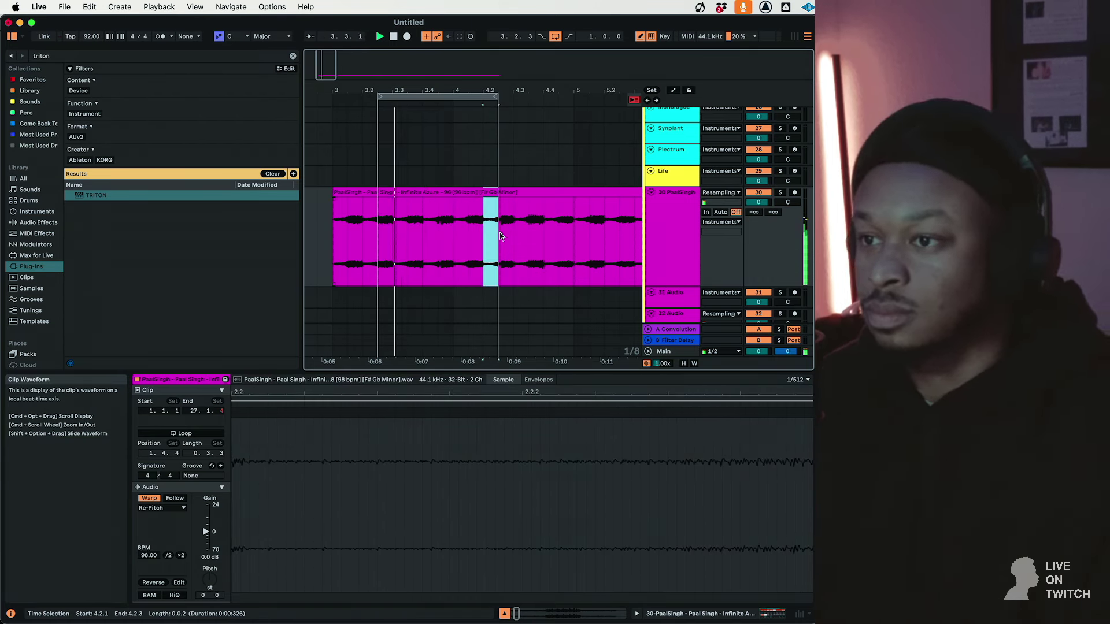
{"action": "key", "text": "super+x"}
{"action": "left_click", "coordinate": [362, 222]}
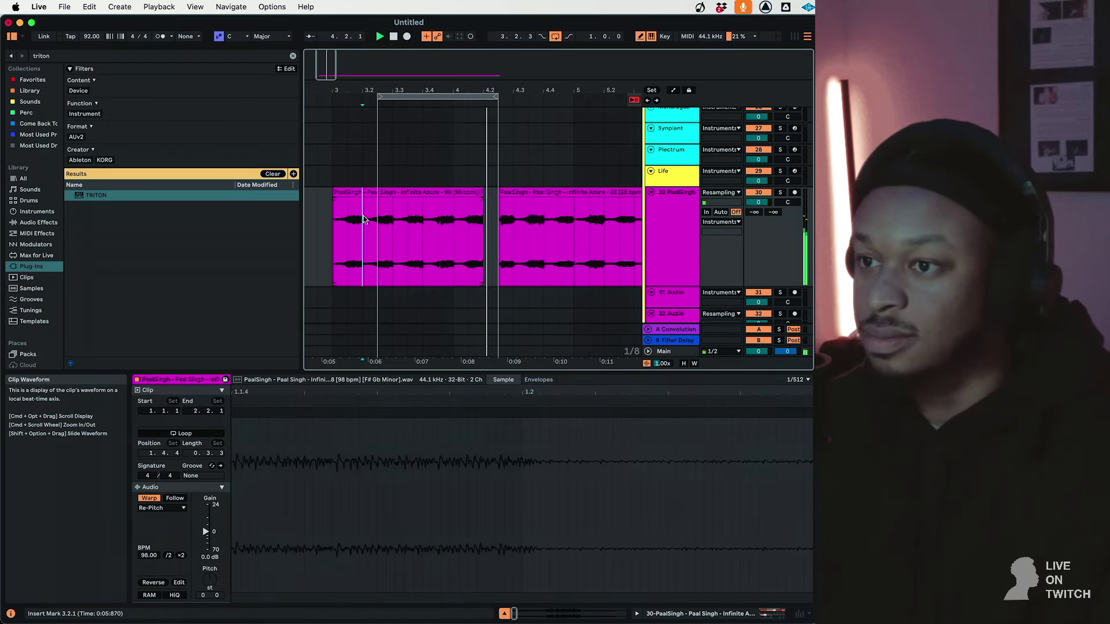
{"action": "key", "text": "super+v"}
Audition the one-bar loop starting at 3.2.1 and 3.1.3, and place its start at 3.4.3
{"action": "left_click_drag", "start_coordinate": [387, 102], "coordinate": [372, 102]}
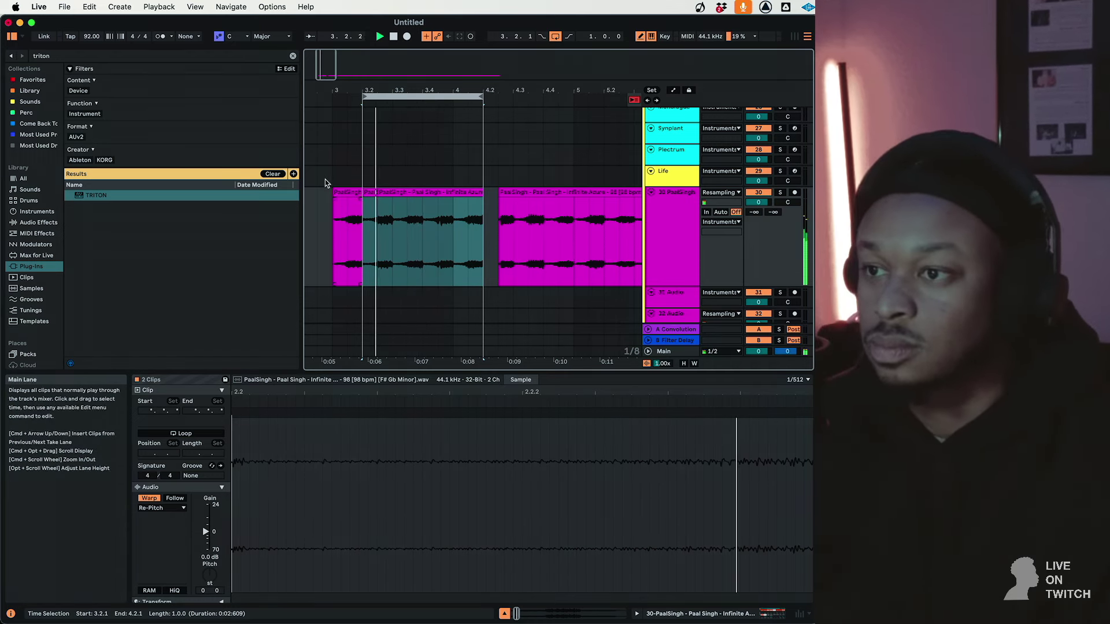
{"action": "left_click", "coordinate": [399, 95]}
{"action": "left_click_drag", "start_coordinate": [398, 95], "coordinate": [383, 96]}
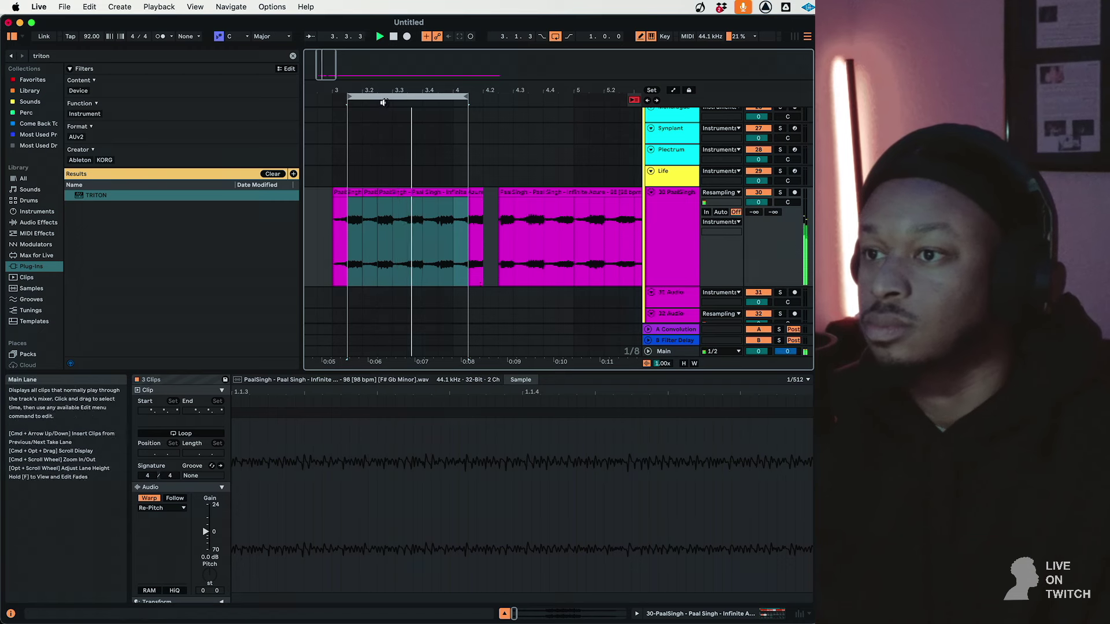
{"action": "left_click_drag", "start_coordinate": [397, 99], "coordinate": [491, 113]}
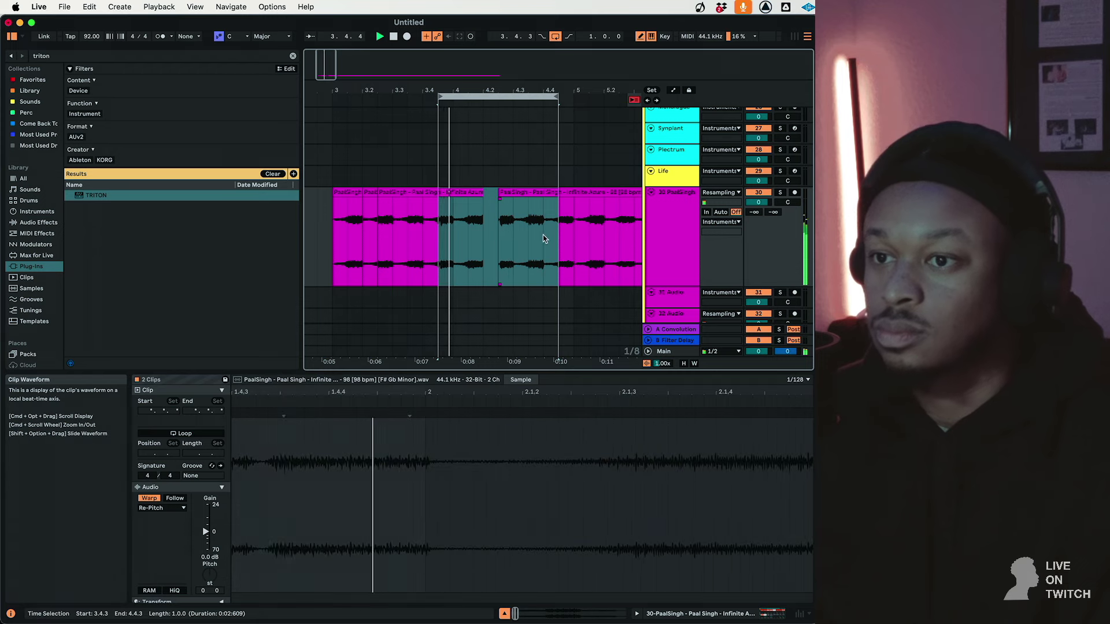
Delete the sample audio within the one-bar loop from 3.4.3 to 4.4.3
{"action": "left_click_drag", "start_coordinate": [543, 234], "coordinate": [514, 240]}
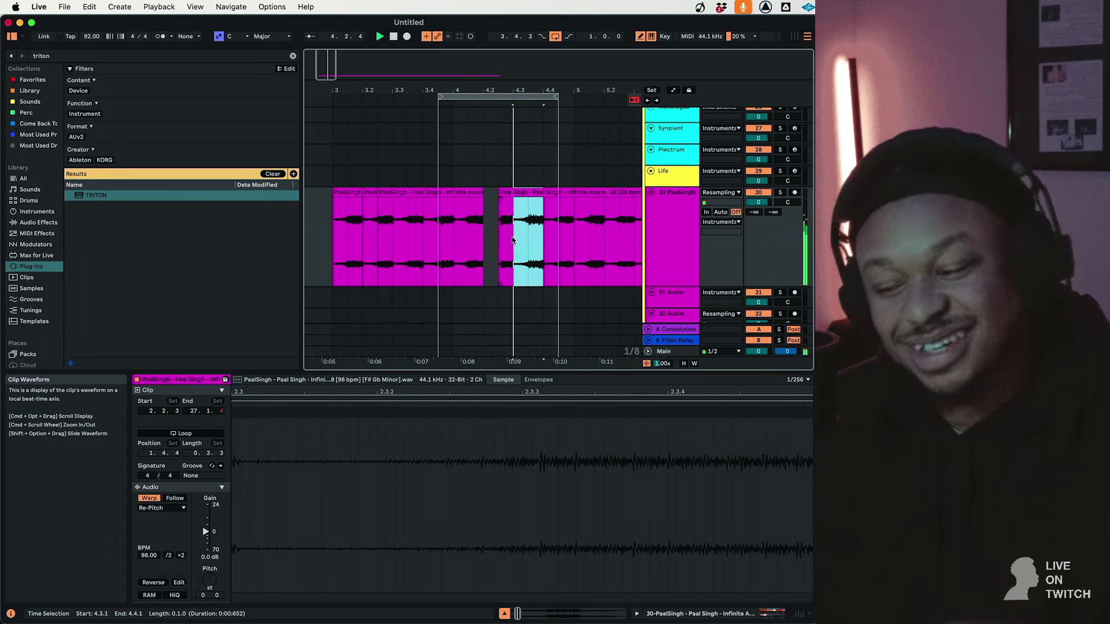
{"action": "left_click_drag", "start_coordinate": [559, 231], "coordinate": [436, 230]}
{"action": "key", "text": "Delete"}
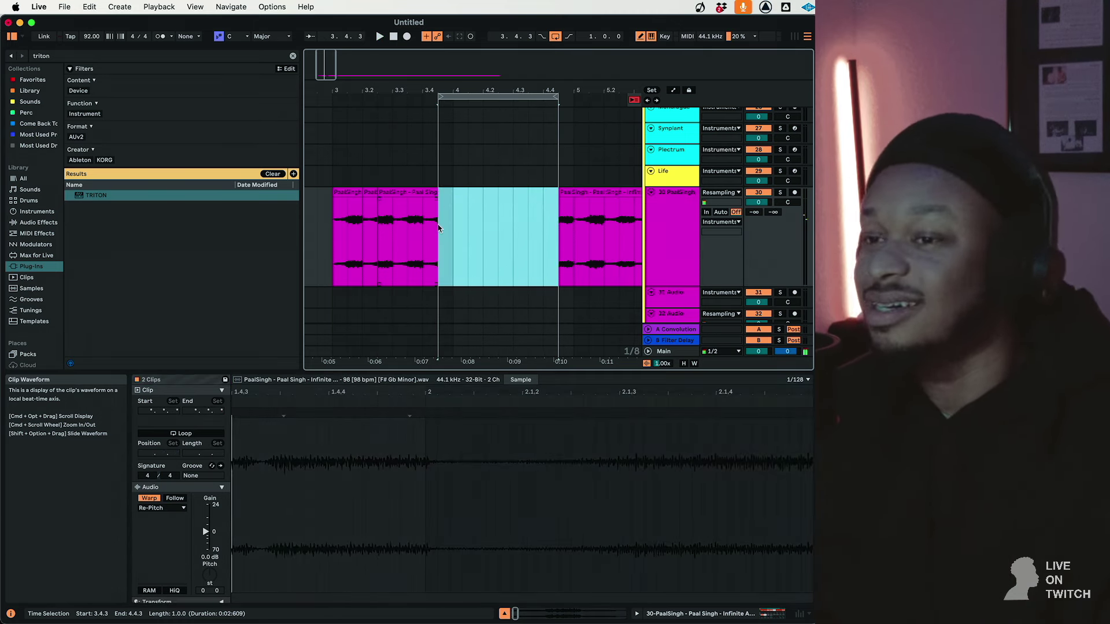
Undo the last audio deletion and set the restored clips in the loop to Complex warp mode with a +3 semitone pitch
{"action": "key", "text": "super+z"}
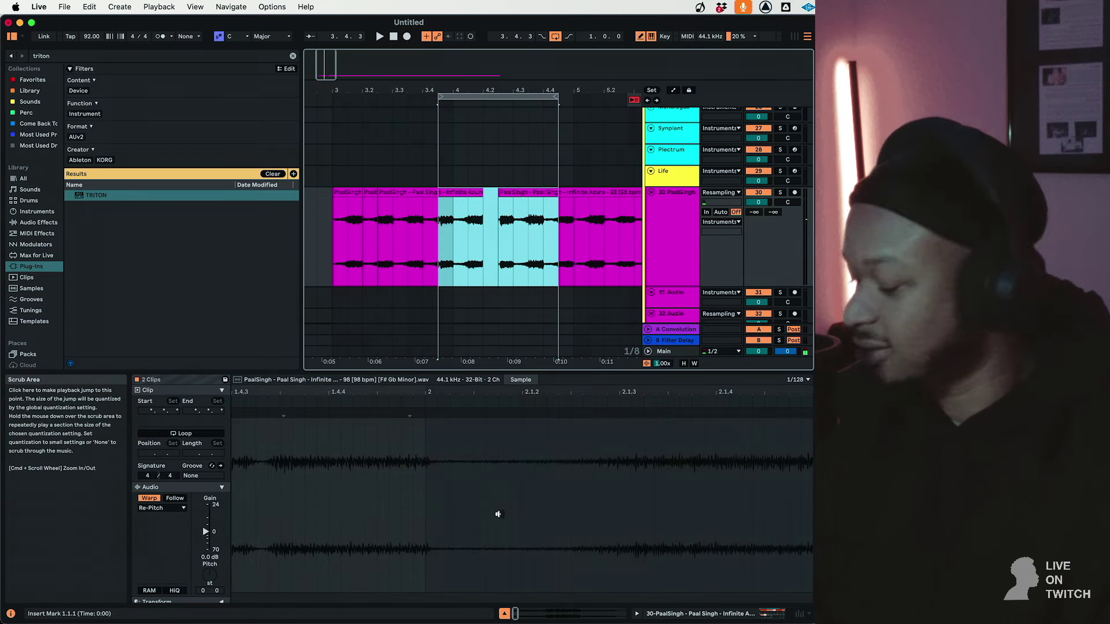
{"action": "left_click", "coordinate": [162, 508]}
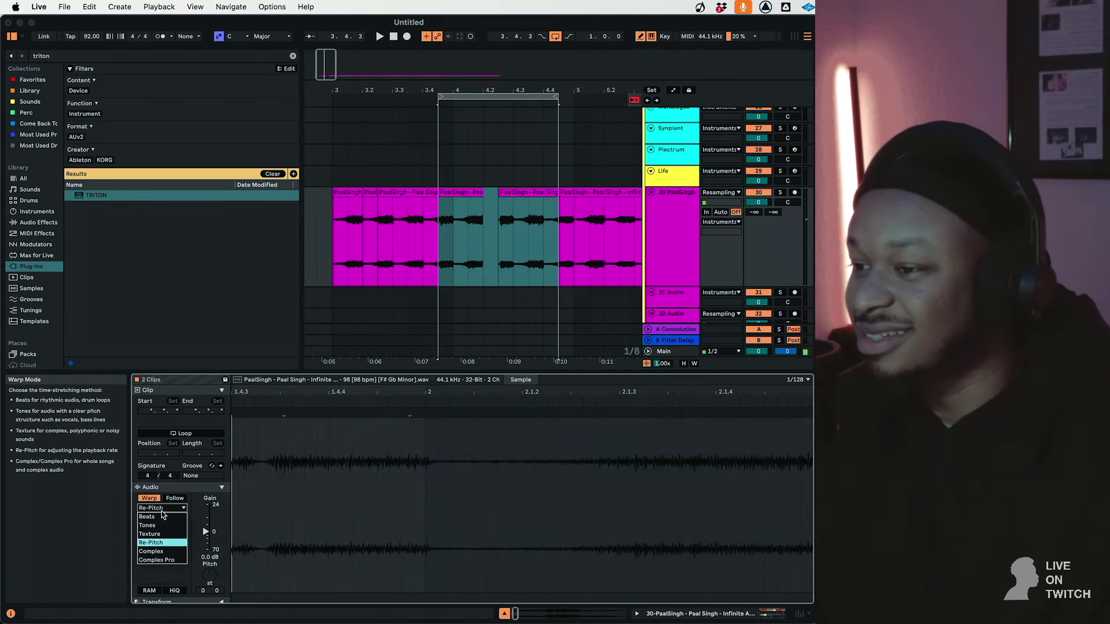
{"action": "left_click", "coordinate": [159, 553]}
{"action": "key", "text": "space"}
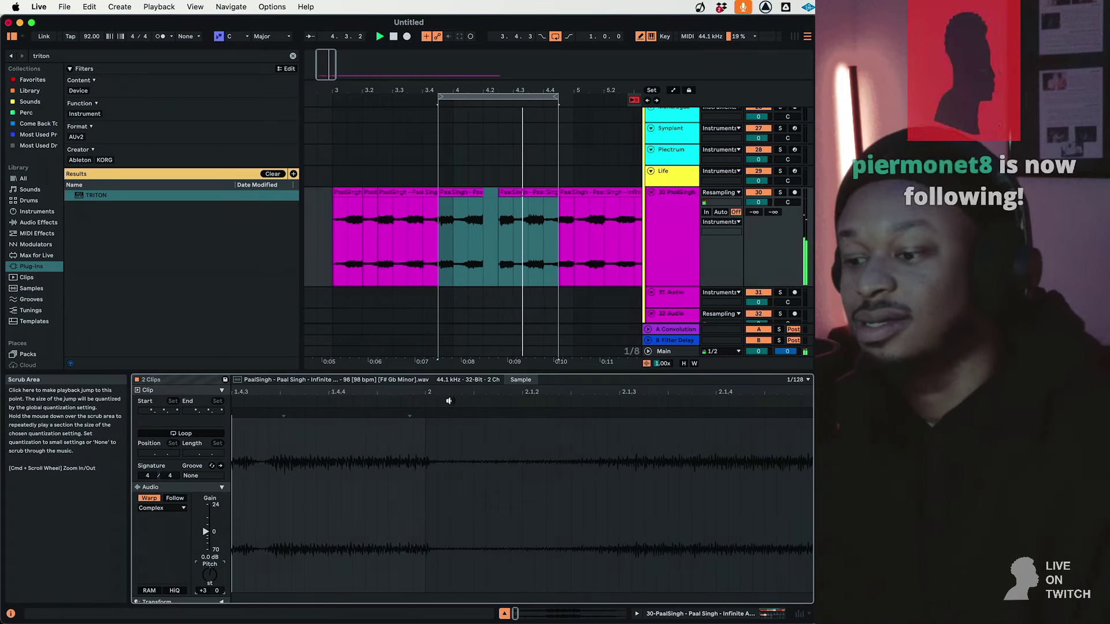
Move the playback loop start to 3.2.3 and set the clips from 3.1.1 to 3.4.3 to Complex warp mode, pitched +3 semitones
{"action": "left_click_drag", "start_coordinate": [492, 95], "coordinate": [432, 95]}
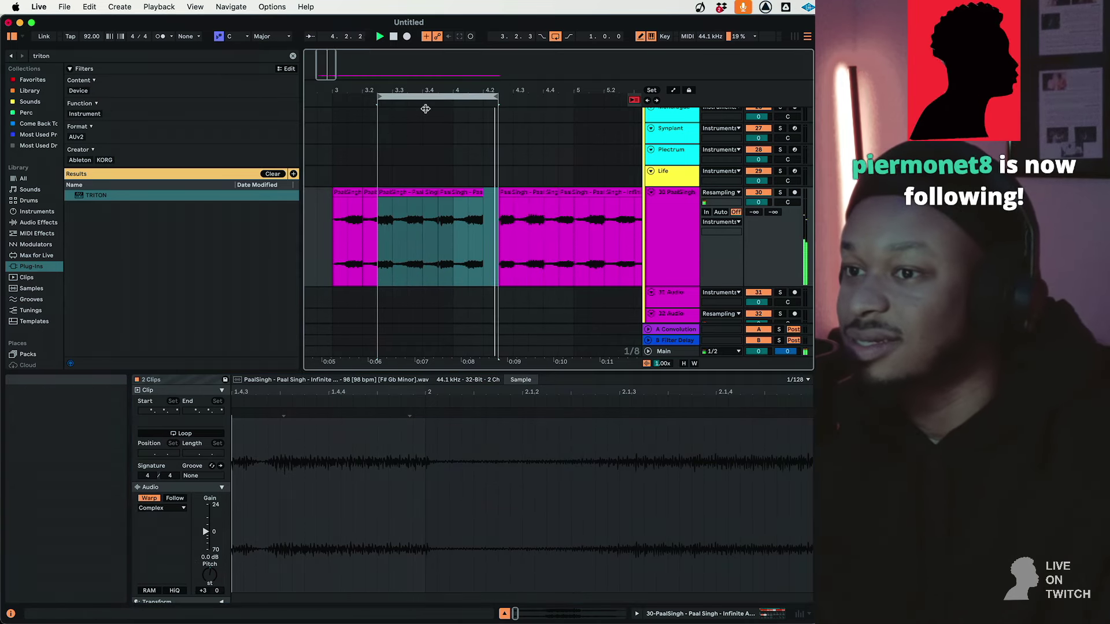
{"action": "left_click", "coordinate": [407, 191]}
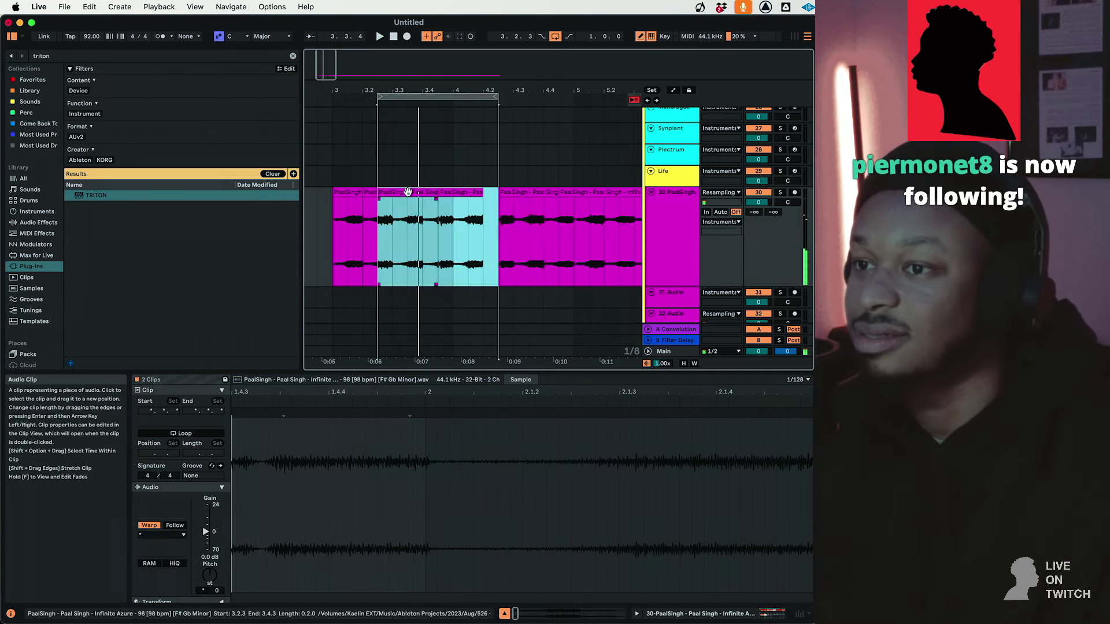
{"action": "left_click", "coordinate": [339, 191], "text": "shift"}
{"action": "left_click", "coordinate": [159, 508]}
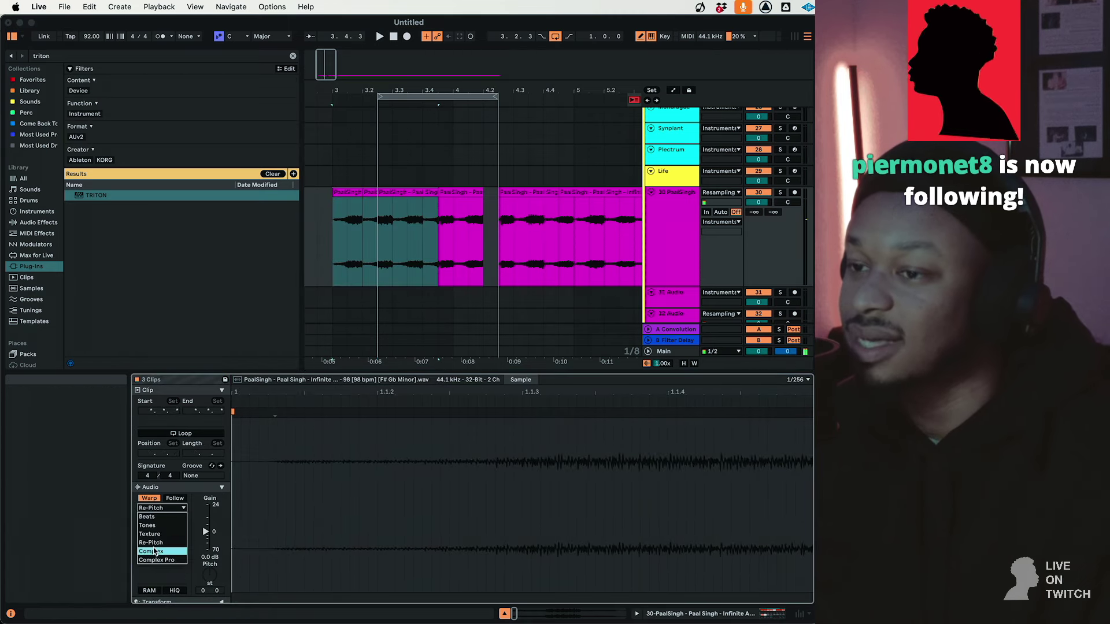
{"action": "left_click", "coordinate": [151, 550]}
{"action": "key", "text": "space"}
{"action": "left_click_drag", "start_coordinate": [209, 573], "coordinate": [209, 563]}
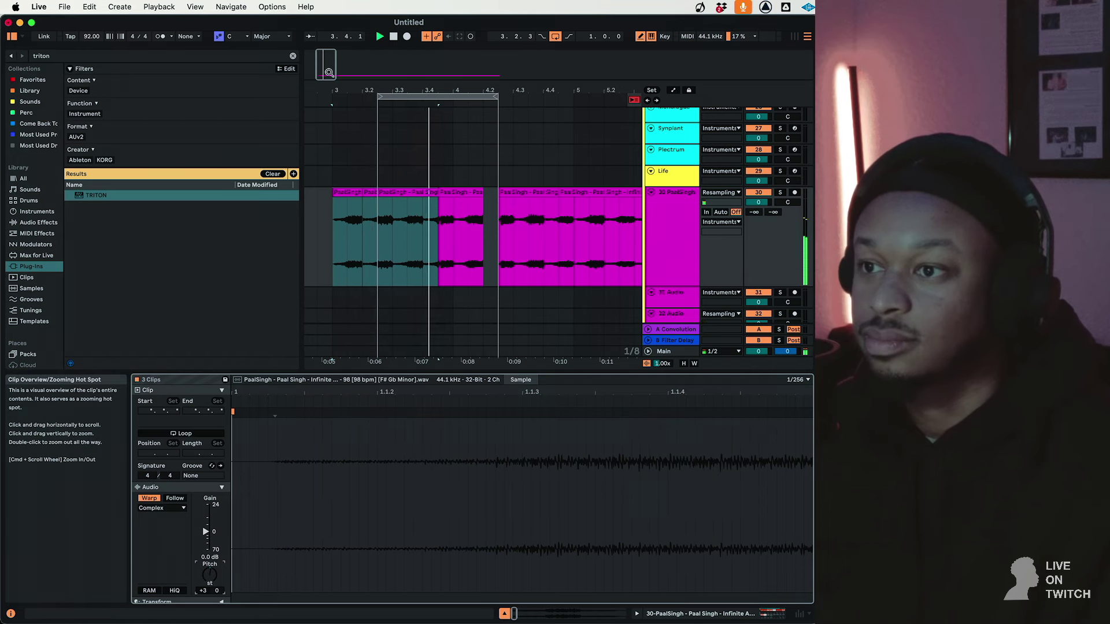
Lengthen the playback loop to two bars and move its start to 3.2.1
{"action": "mouse_move", "coordinate": [424, 98]}
{"action": "left_mouse_down"}
{"action": "mouse_move", "coordinate": [409, 100]}
{"action": "mouse_move", "coordinate": [422, 98]}
{"action": "left_mouse_up"}
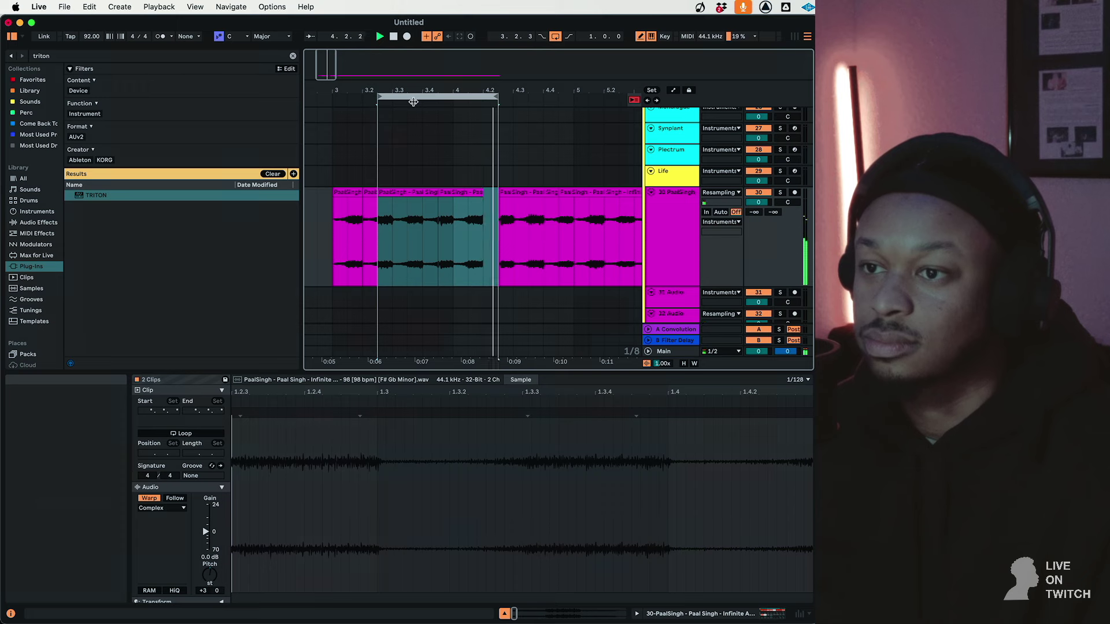
{"action": "left_click_drag", "start_coordinate": [479, 93], "coordinate": [574, 98]}
{"action": "key", "text": "space"}
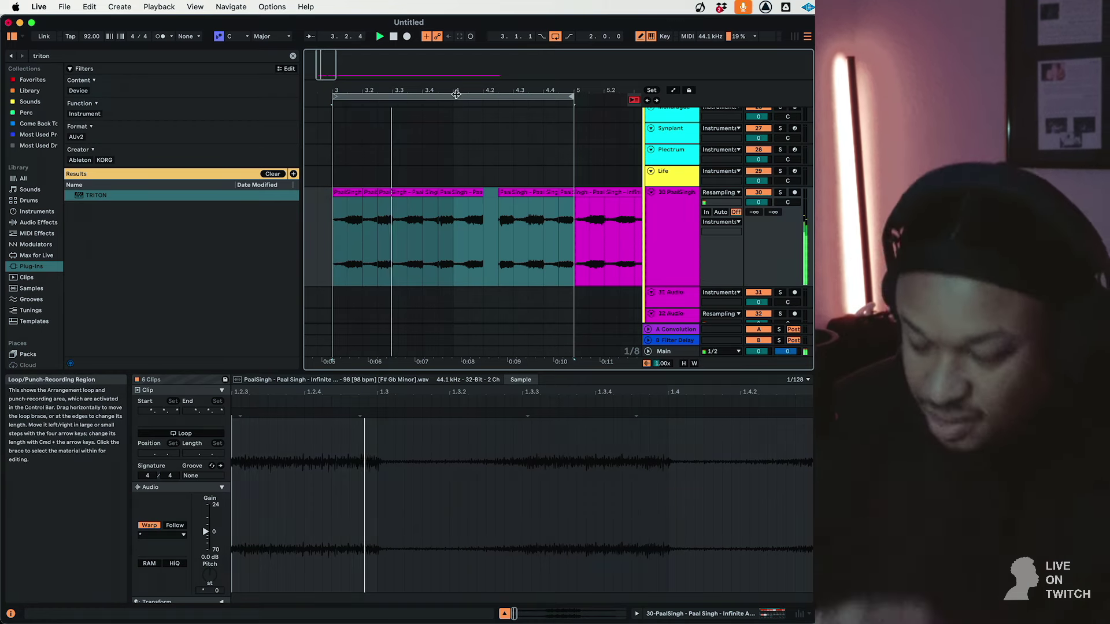
{"action": "left_click_drag", "start_coordinate": [455, 93], "coordinate": [484, 94]}
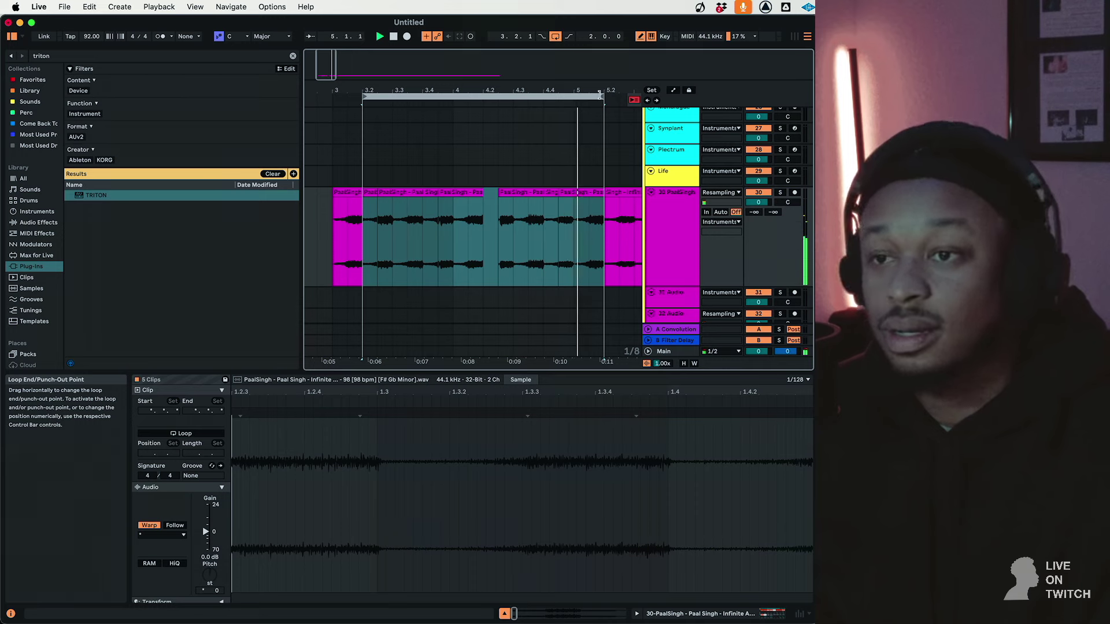
Set the long clip starting at 4.4.3 to Complex warp mode with a +3 semitone pitch, and turn on the metronome
{"action": "left_click", "coordinate": [586, 209]}
{"action": "left_click", "coordinate": [590, 190]}
{"action": "key", "text": "space"}
{"action": "left_click", "coordinate": [508, 190]}
{"action": "left_click", "coordinate": [567, 190]}
{"action": "left_click", "coordinate": [162, 507]}
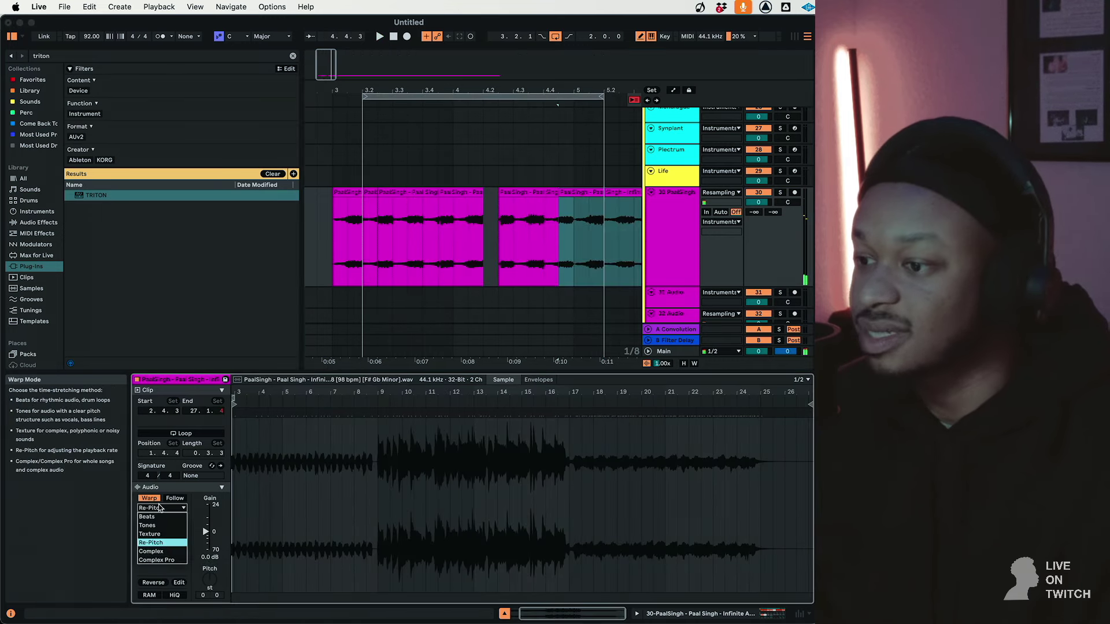
{"action": "left_click", "coordinate": [156, 551]}
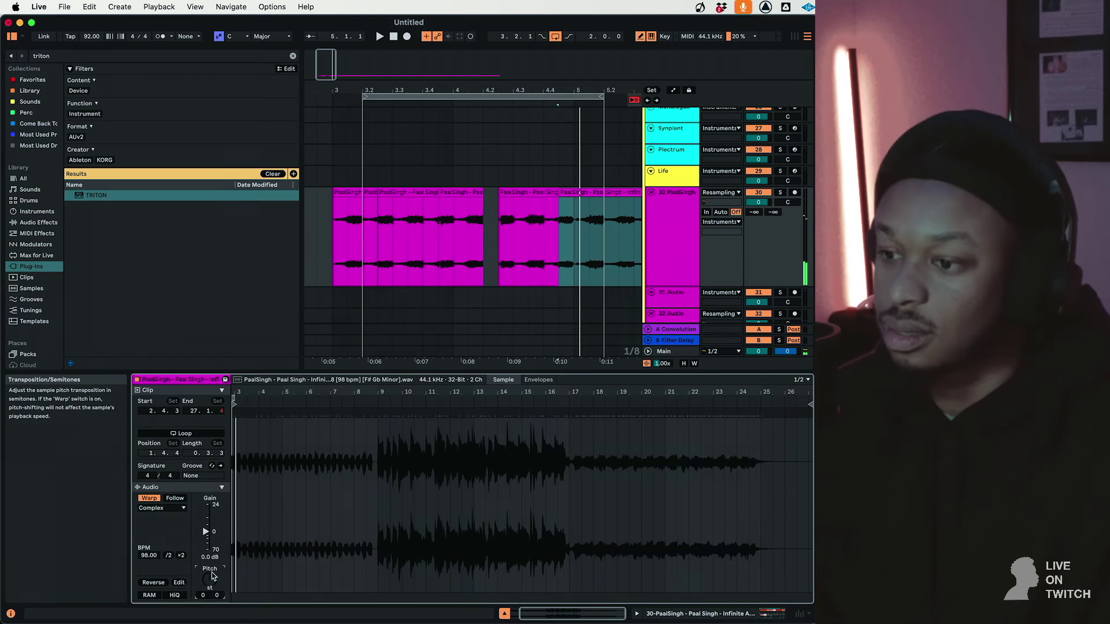
{"action": "left_click_drag", "start_coordinate": [210, 572], "coordinate": [211, 565]}
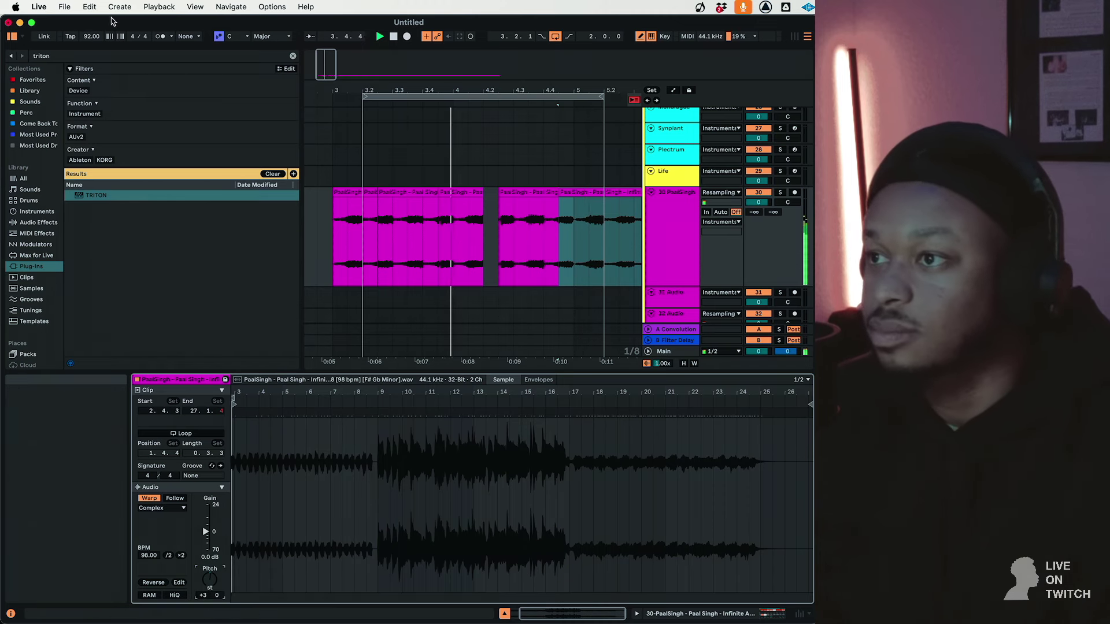
{"action": "left_click", "coordinate": [160, 36]}
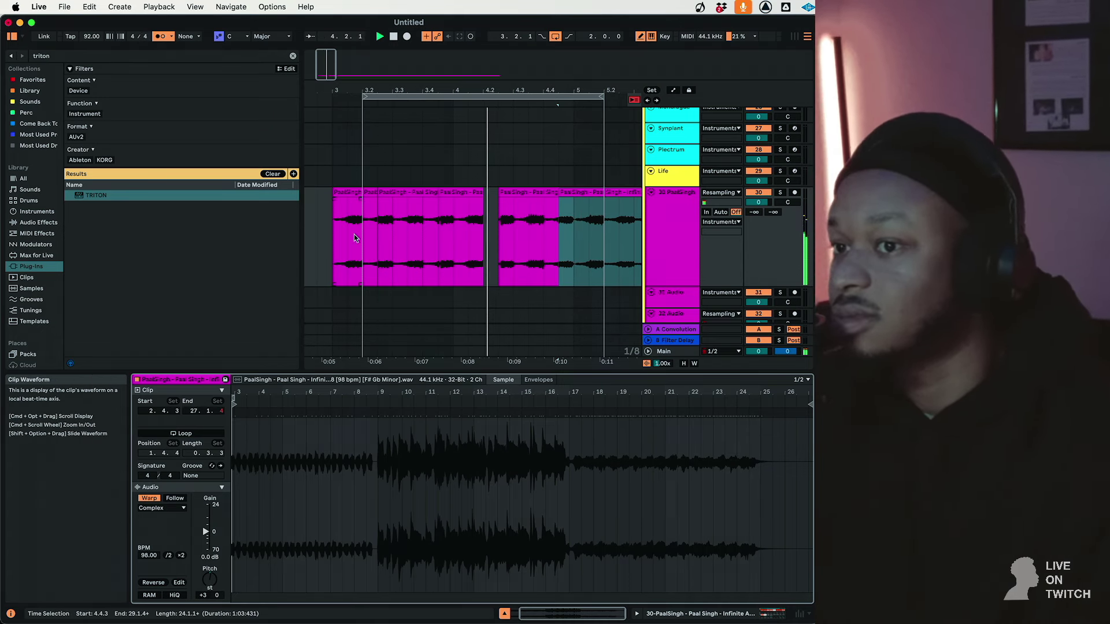
Cut the one-beat slice from 5.1.1 to 5.2.1 out of the sample and paste it at 1.1.1
{"action": "scroll", "coordinate": [354, 234], "scroll_direction": "down", "scroll_amount": 1}
{"action": "scroll", "coordinate": [405, 237], "scroll_direction": "left", "scroll_amount": 1}
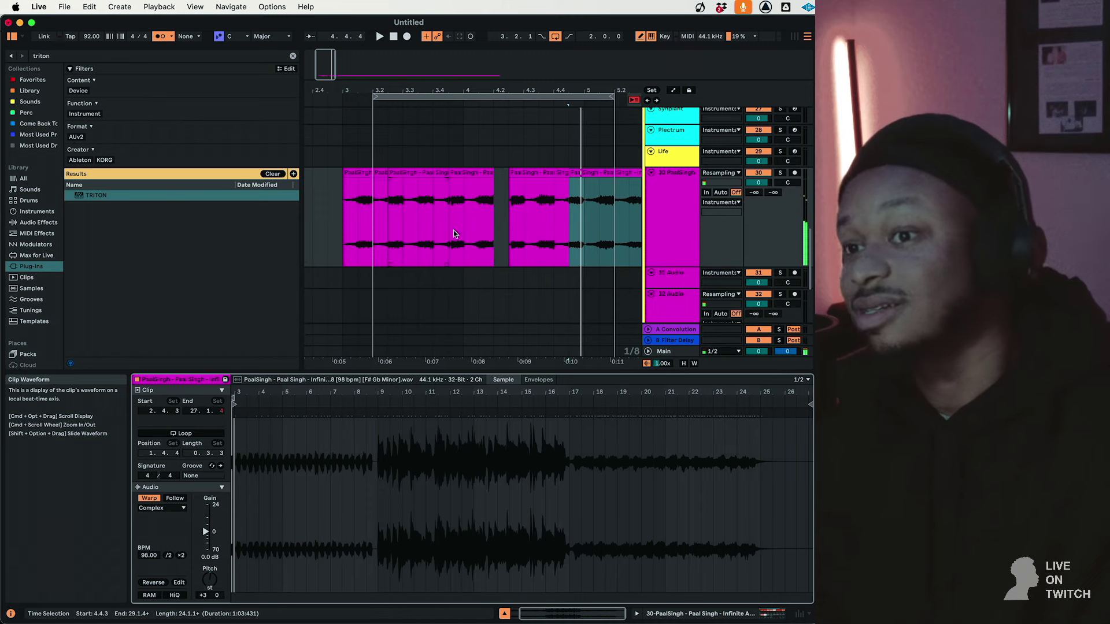
{"action": "left_click", "coordinate": [573, 217]}
{"action": "left_click_drag", "start_coordinate": [584, 217], "coordinate": [613, 218]}
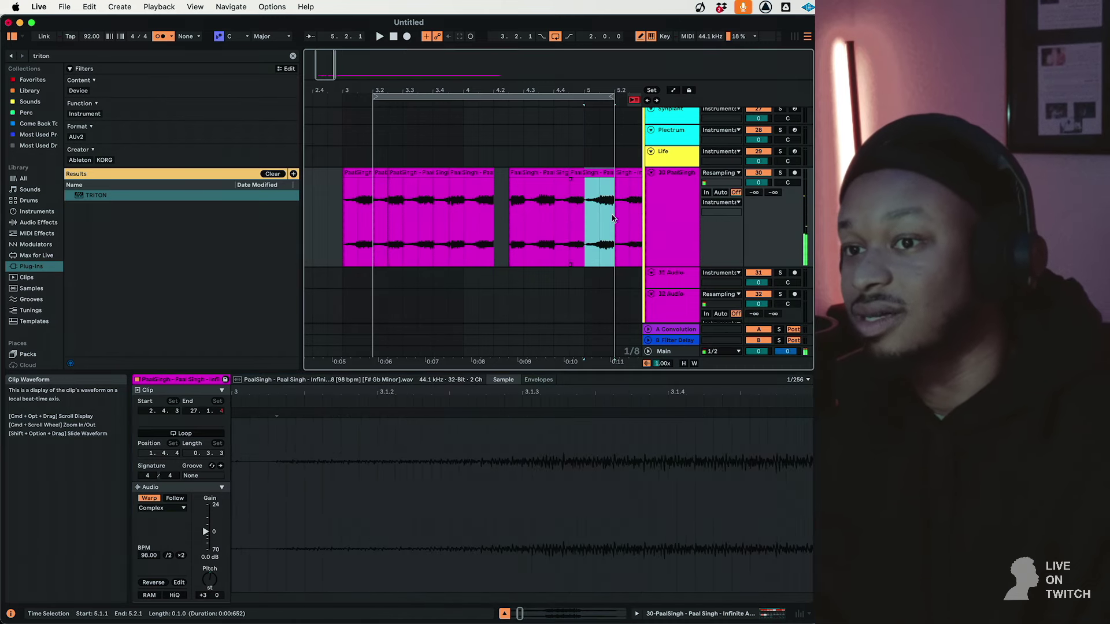
{"action": "key", "text": "Delete"}
{"action": "scroll", "coordinate": [600, 224], "scroll_direction": "left", "scroll_amount": 5}
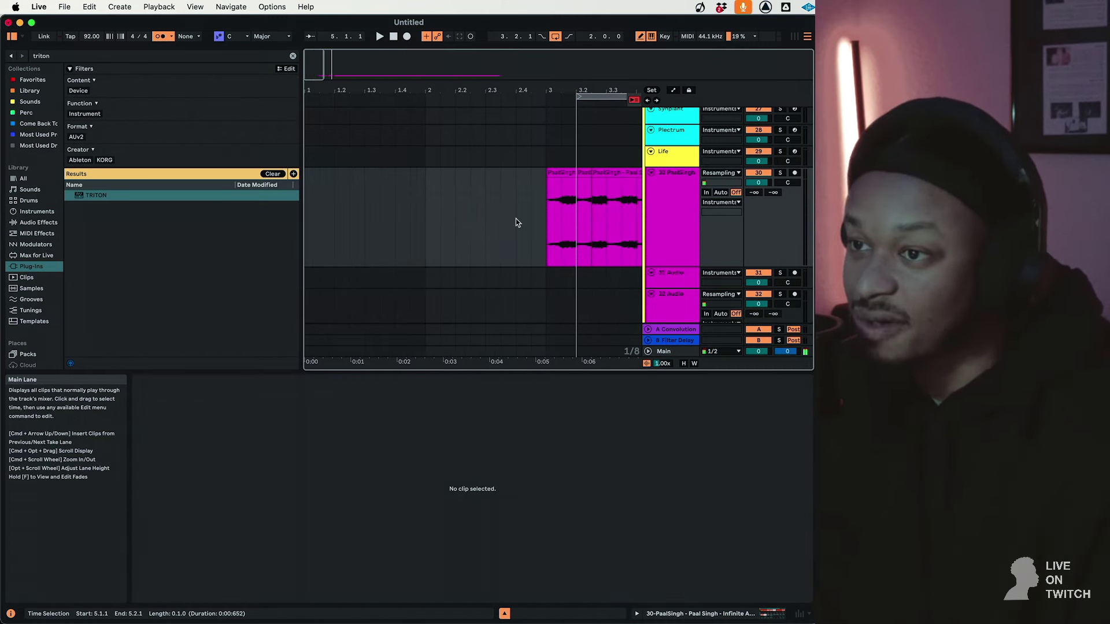
{"action": "left_click", "coordinate": [304, 209]}
{"action": "key", "text": "super+v"}
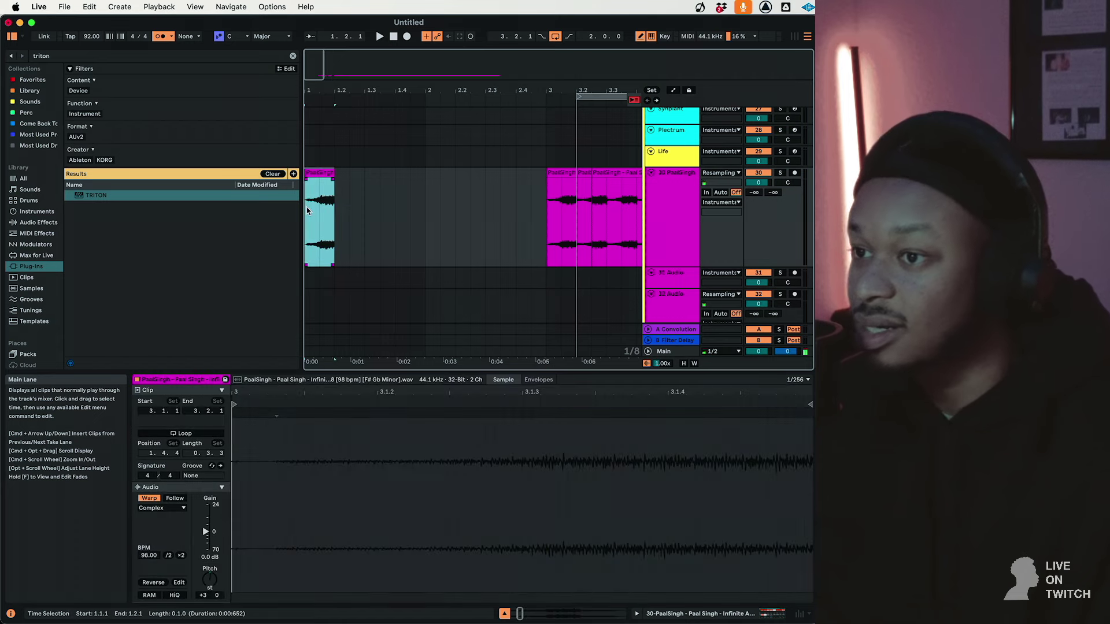
Audition the remaining sample audio from 3.2.3, 4.3.3 and 5.1.1 to find the next chop
{"action": "key", "text": "space"}
{"action": "left_click", "coordinate": [589, 216]}
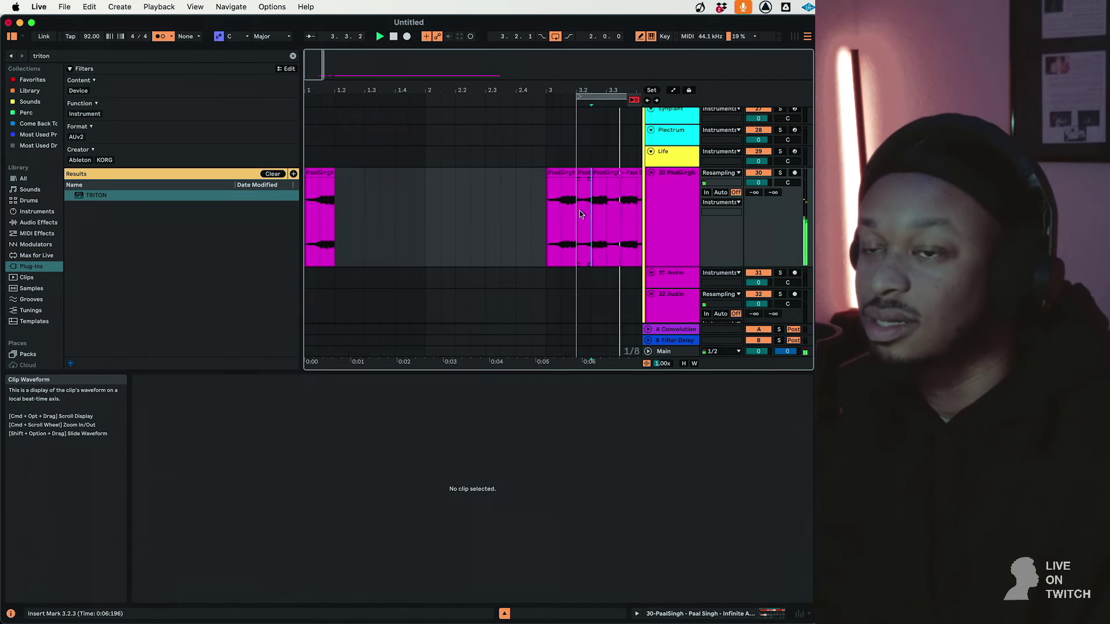
{"action": "left_click_drag", "start_coordinate": [584, 90], "coordinate": [584, 67]}
{"action": "left_click", "coordinate": [597, 220]}
{"action": "key", "text": "space"}
{"action": "scroll", "coordinate": [594, 219], "scroll_direction": "right", "scroll_amount": 1}
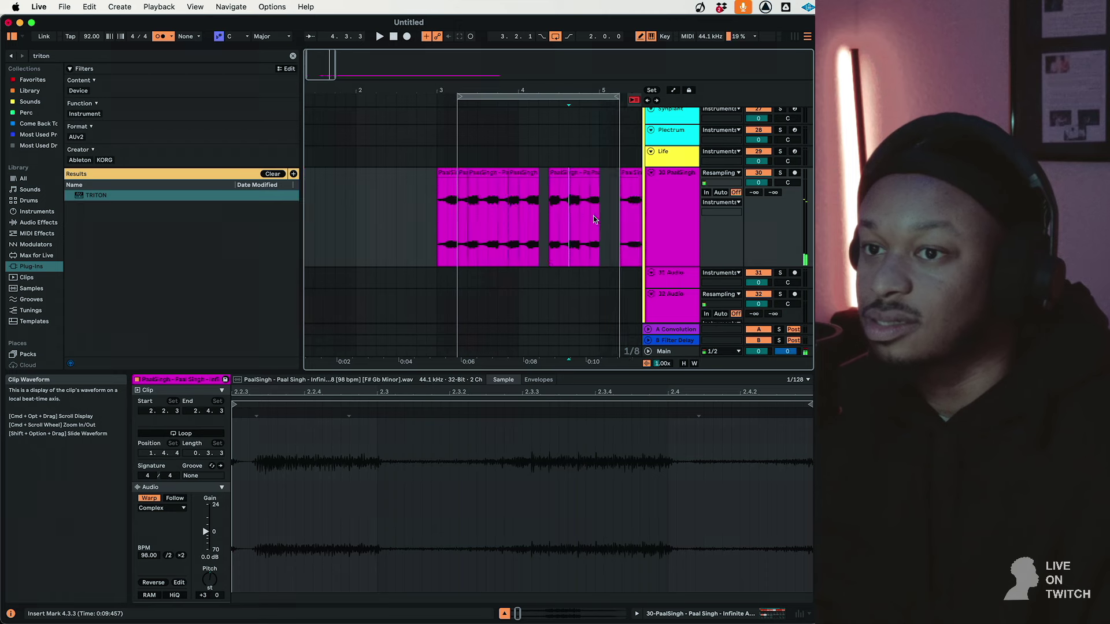
{"action": "left_click", "coordinate": [599, 212]}
{"action": "key", "text": "space"}
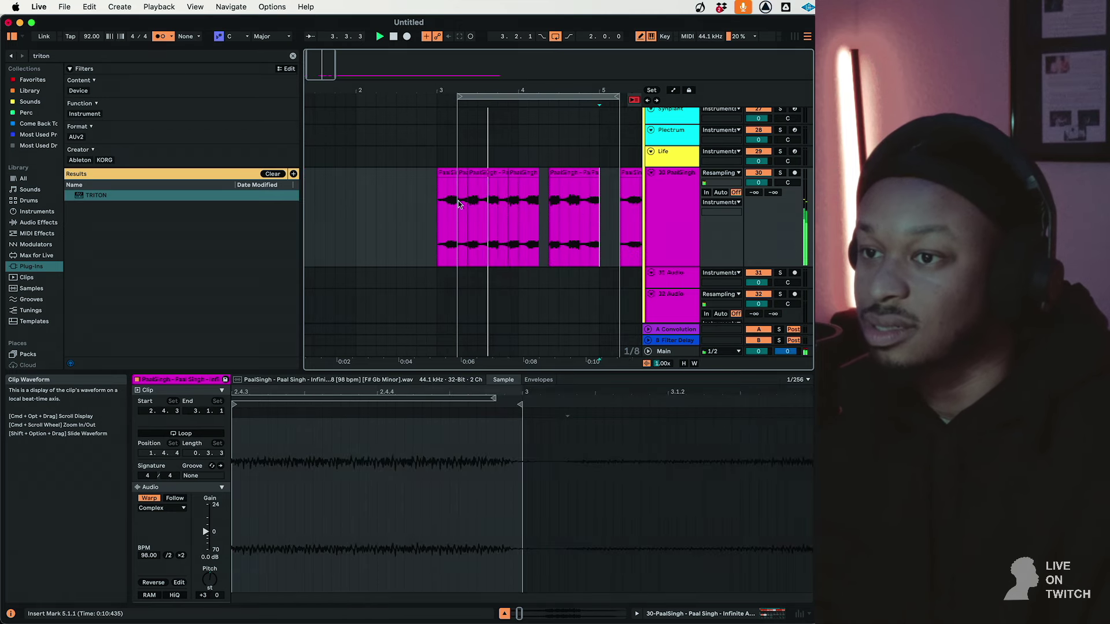
Cut the clips from 3.2.3 to 4.2.1, paste them at 1.2.1 and audition the result from 1.1.1
{"action": "left_click", "coordinate": [477, 172]}
{"action": "key", "text": "space"}
{"action": "left_click", "coordinate": [521, 175], "text": "shift"}
{"action": "key", "text": "BackSpace"}
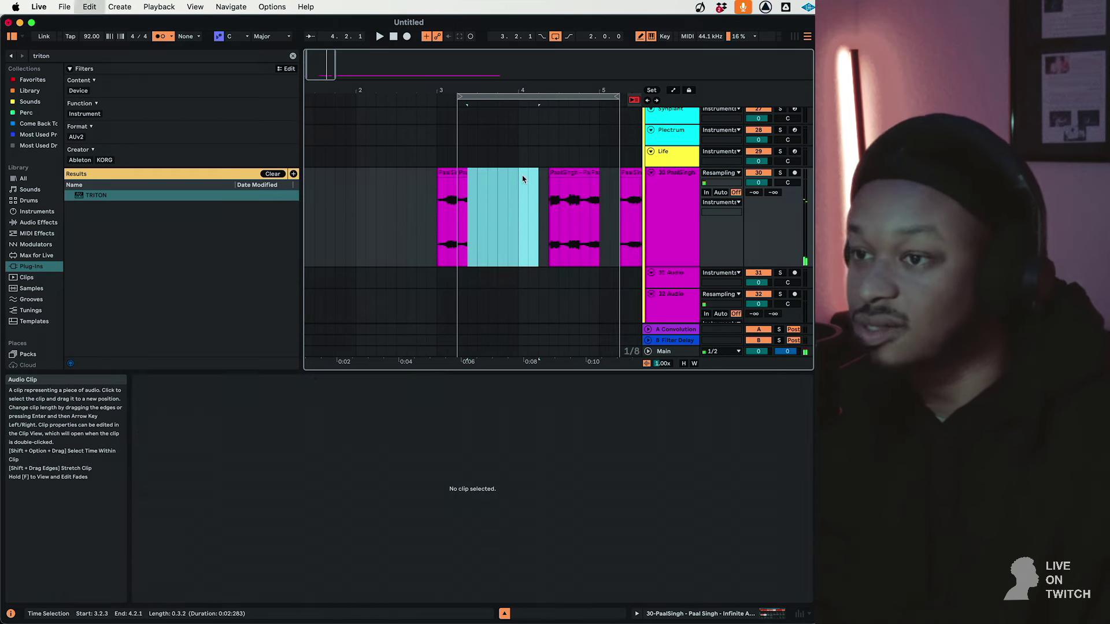
{"action": "scroll", "coordinate": [522, 178], "scroll_direction": "left", "scroll_amount": 2}
{"action": "left_click", "coordinate": [326, 197]}
{"action": "key", "text": "super+v"}
{"action": "left_click", "coordinate": [315, 176]}
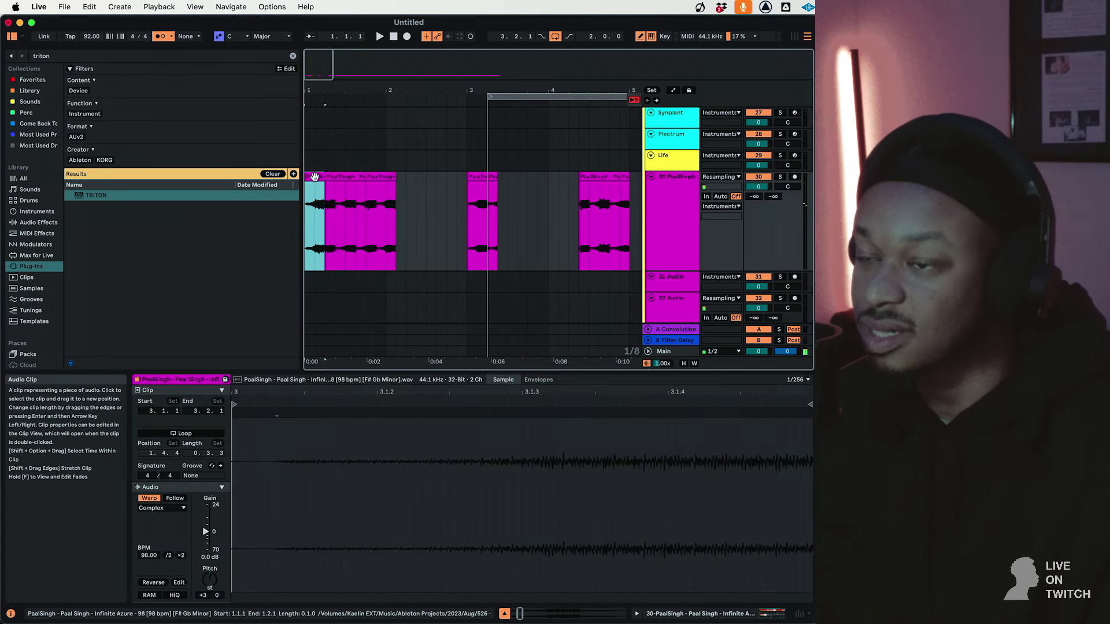
{"action": "key", "text": "space"}
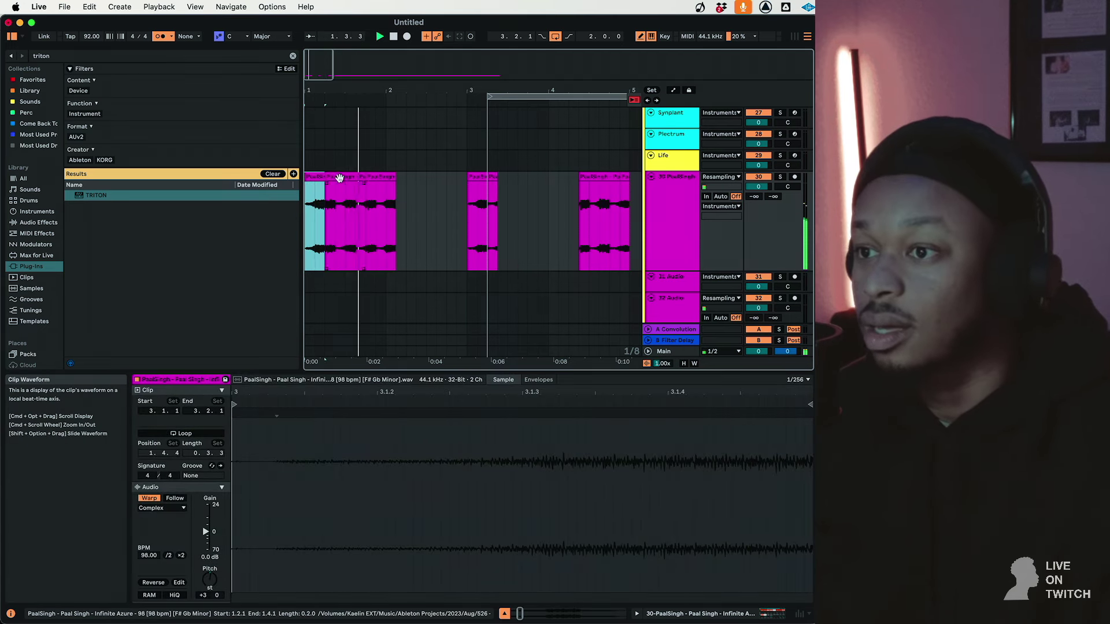
Try starting the last pasted clip half a beat earlier, at 1.3.3, and audition the chops from 1.1.1
{"action": "left_click", "coordinate": [340, 176]}
{"action": "left_click", "coordinate": [381, 178], "text": "shift"}
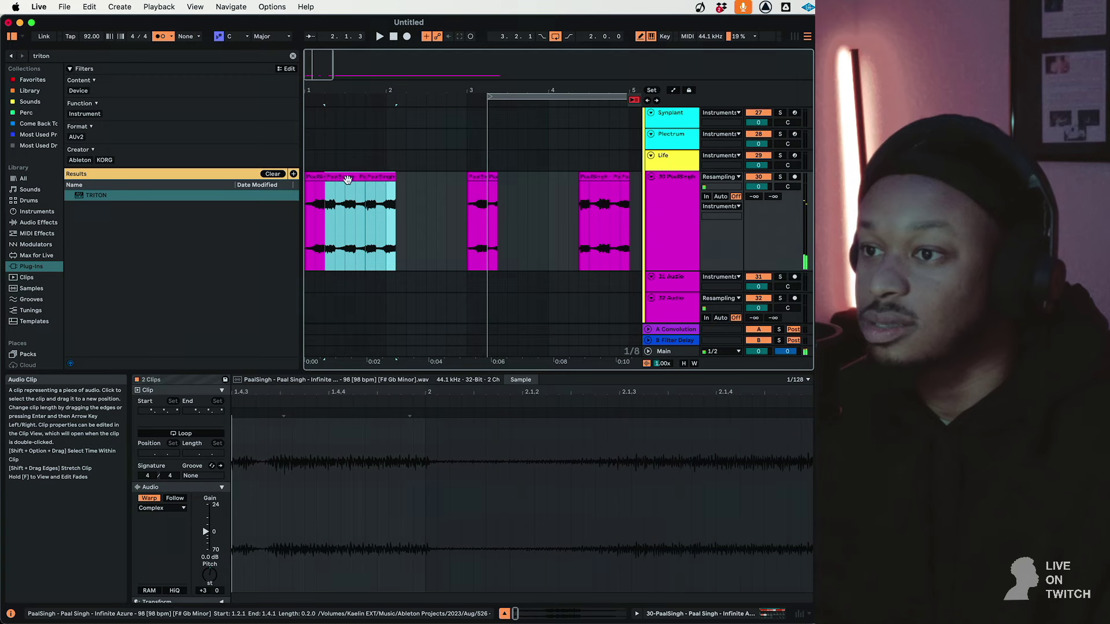
{"action": "left_click_drag", "start_coordinate": [324, 177], "coordinate": [378, 178]}
{"action": "left_click", "coordinate": [388, 177], "text": "shift"}
{"action": "left_click", "coordinate": [314, 176]}
{"action": "key", "text": "space"}
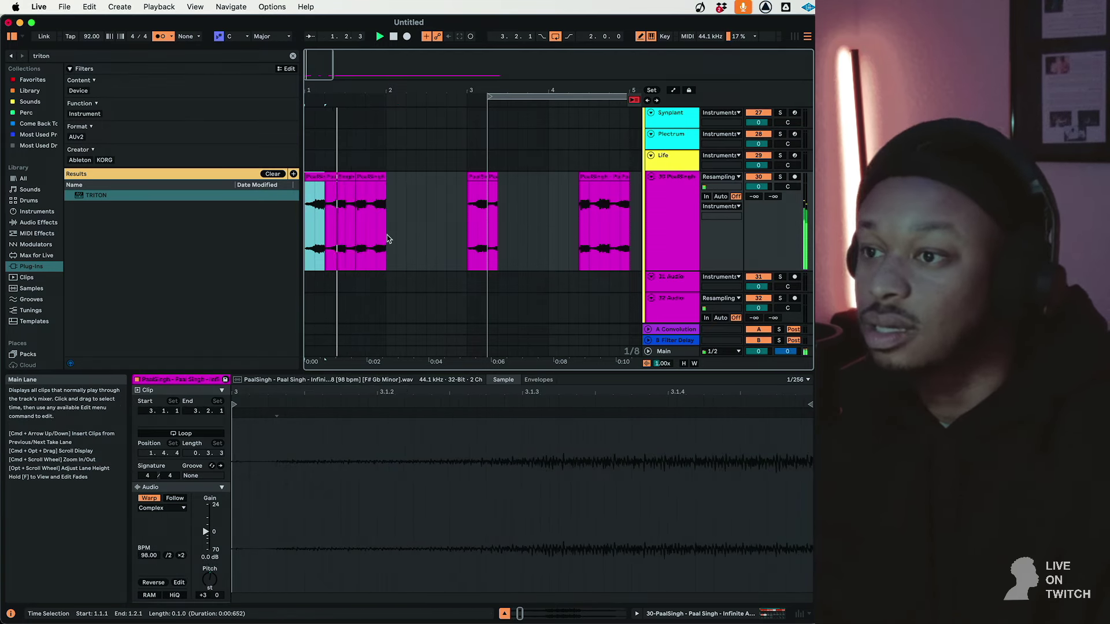
{"action": "key", "text": "space"}
Try other positions for the two pasted clips after the opening slice, audition them, and undo the moves
{"action": "left_click", "coordinate": [338, 179]}
{"action": "left_click", "coordinate": [337, 177]}
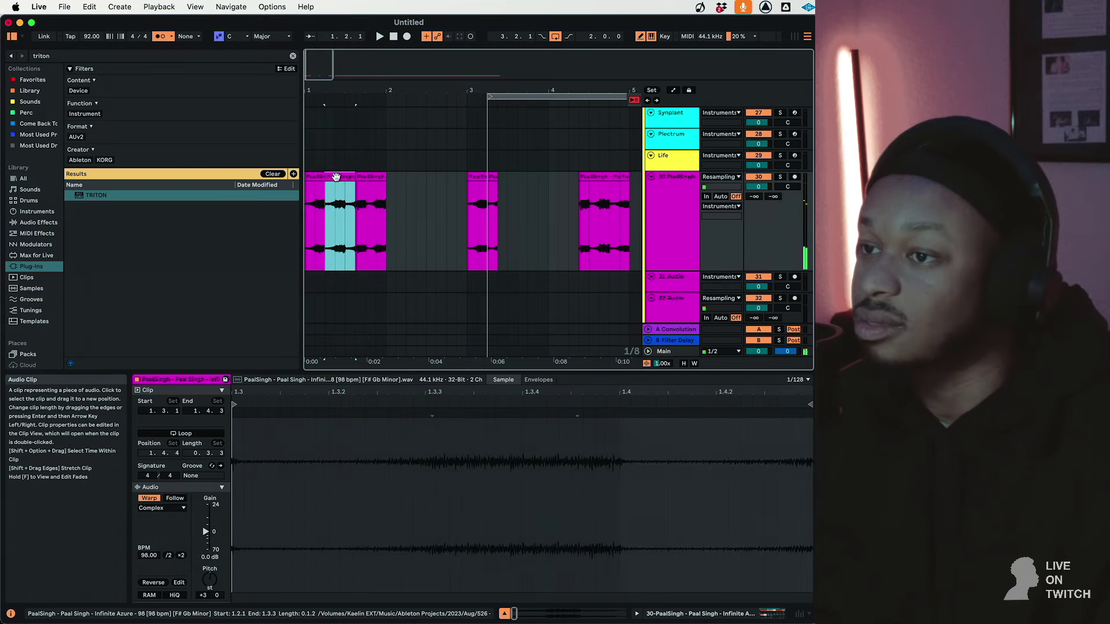
{"action": "key", "text": "super+z"}
{"action": "left_click_drag", "start_coordinate": [365, 176], "coordinate": [334, 184]}
{"action": "key", "text": "super+z"}
{"action": "left_click", "coordinate": [315, 181]}
{"action": "key", "text": "space"}
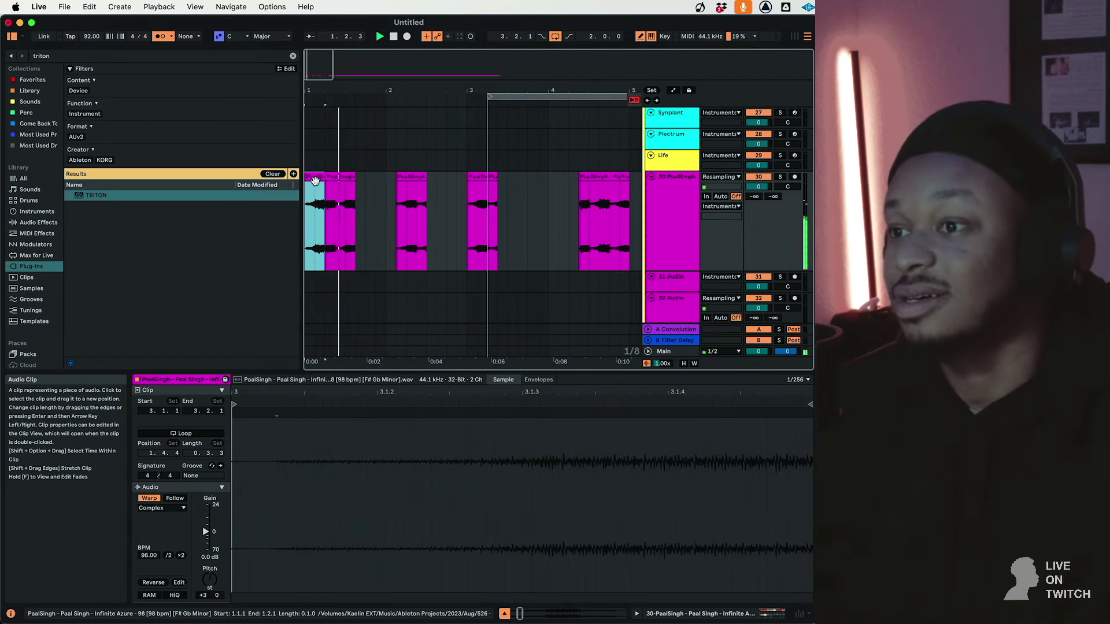
{"action": "key", "text": "space"}
{"action": "left_click_drag", "start_coordinate": [333, 179], "coordinate": [342, 179]}
{"action": "key", "text": "super+z"}
{"action": "key", "text": "super+z"}
{"action": "key", "text": "super+z"}
Move the last pasted clip to start at 1.2.3, overlapping the clip before it, and audition the chops from 1.1.1
{"action": "left_click", "coordinate": [378, 176]}
{"action": "left_click_drag", "start_coordinate": [376, 175], "coordinate": [325, 178]}
{"action": "left_click", "coordinate": [337, 178]}
{"action": "left_click", "coordinate": [306, 177]}
{"action": "key", "text": "space"}
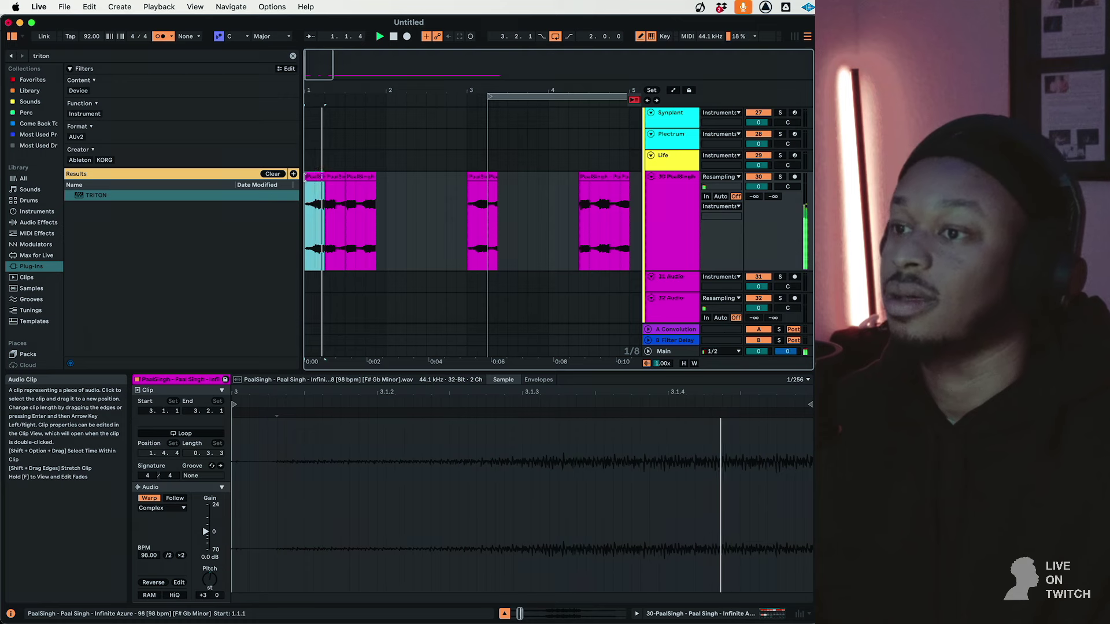
{"action": "key", "text": "space"}
{"action": "left_click_drag", "start_coordinate": [359, 178], "coordinate": [349, 178]}
{"action": "left_click", "coordinate": [314, 179]}
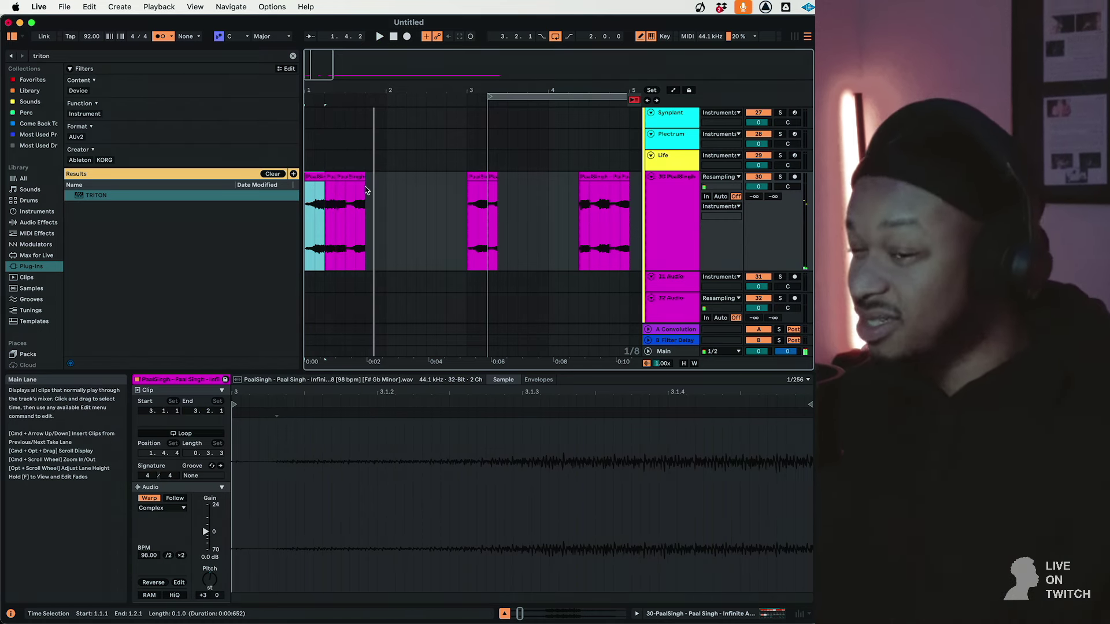
{"action": "key", "text": "space"}
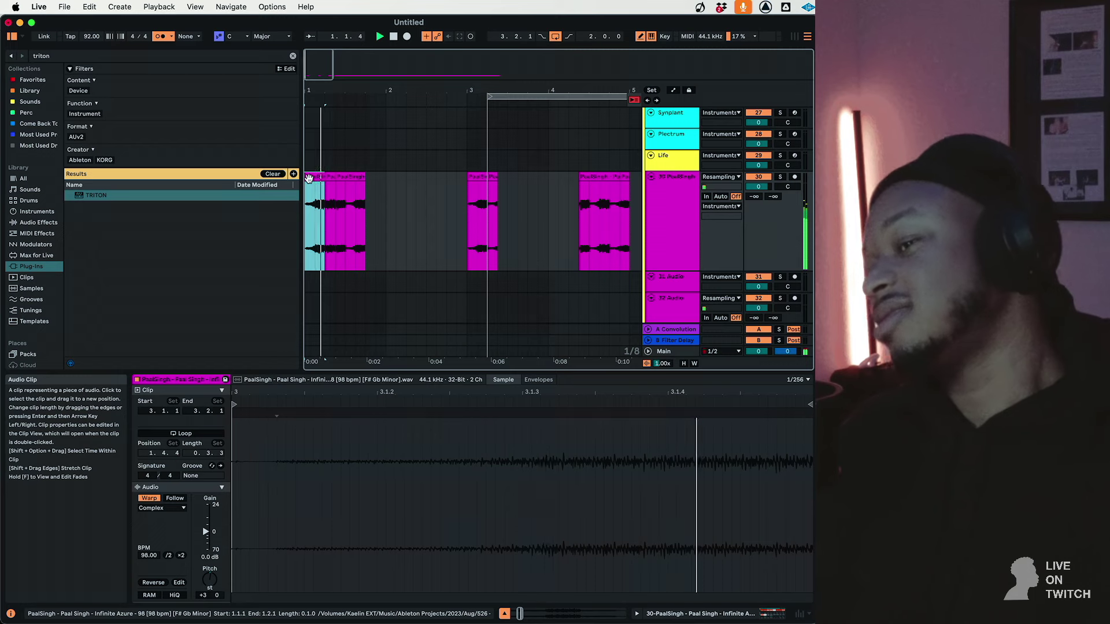
Audition the leftover clips in bars 3 and 4, remove the one from 4.2.3 to 4.4.3, and replay from 1.1.1
{"action": "left_click", "coordinate": [490, 178]}
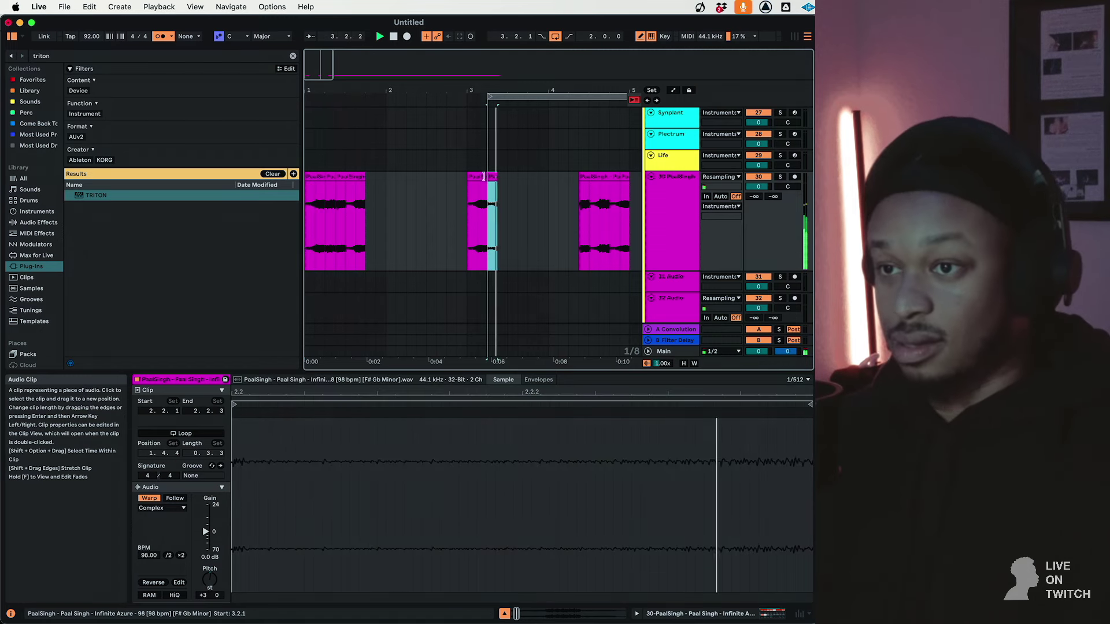
{"action": "left_click", "coordinate": [598, 179]}
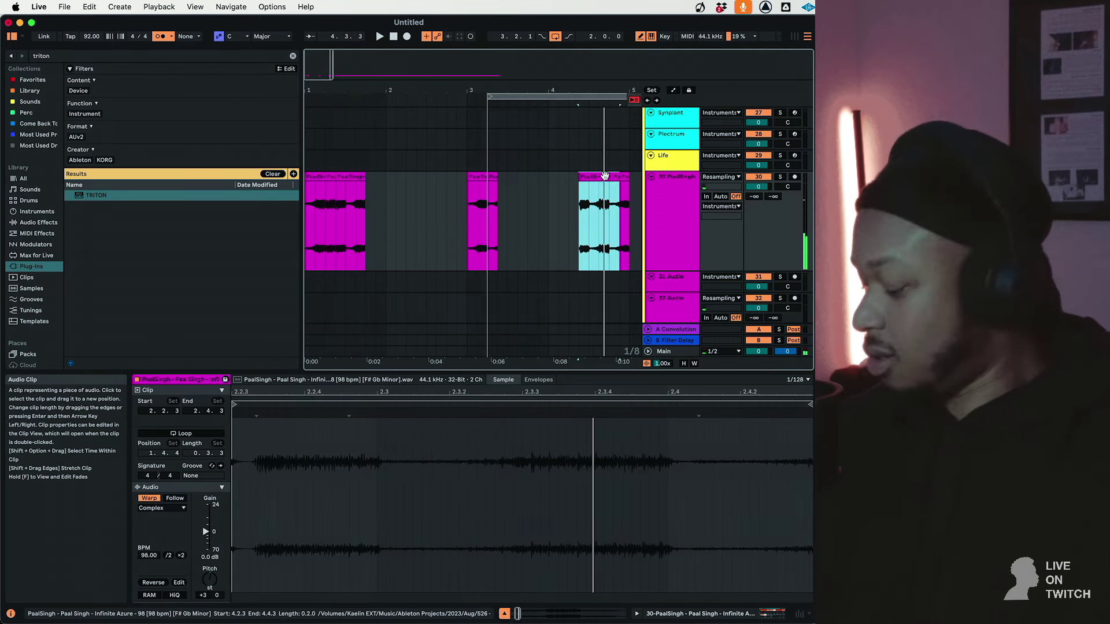
{"action": "left_click", "coordinate": [613, 179]}
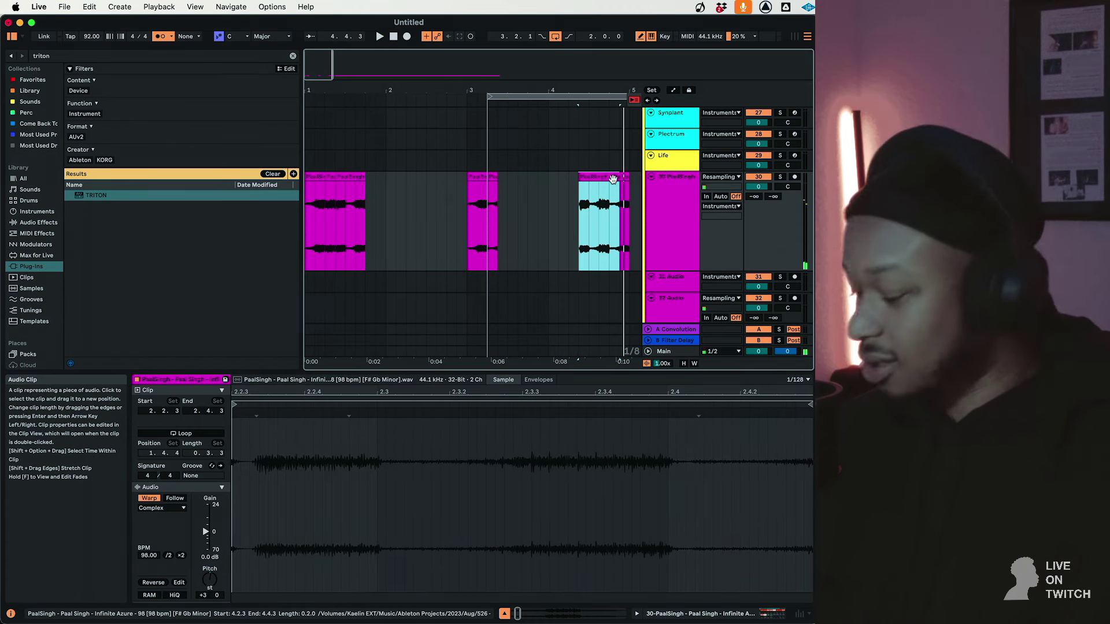
{"action": "key", "text": "Delete"}
{"action": "left_click", "coordinate": [313, 178]}
{"action": "key", "text": "space"}
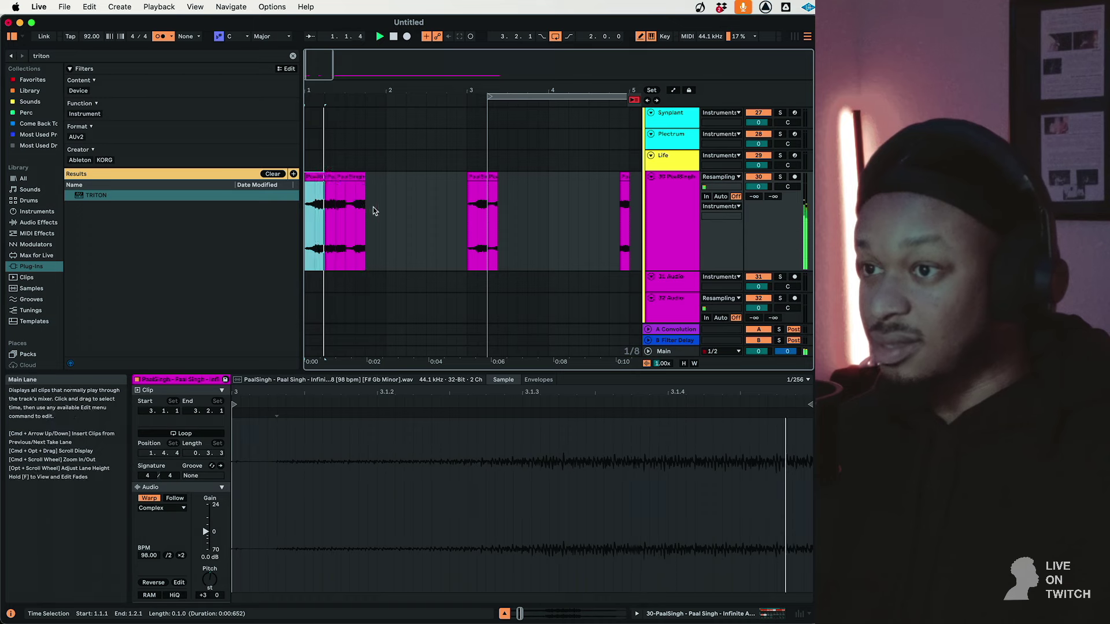
Paste another slice after the opening chops so the sequence runs to 2.2.3, and audition it from 1.1.1
{"action": "left_click", "coordinate": [372, 207]}
{"action": "key", "text": "super+v"}
{"action": "mouse_move", "coordinate": [383, 184]}
{"action": "left_mouse_down"}
{"action": "mouse_move", "coordinate": [424, 185]}
{"action": "mouse_move", "coordinate": [392, 185]}
{"action": "left_mouse_up"}
{"action": "left_click", "coordinate": [312, 176]}
{"action": "left_click_drag", "start_coordinate": [312, 176], "coordinate": [341, 182]}
{"action": "key", "text": "space"}
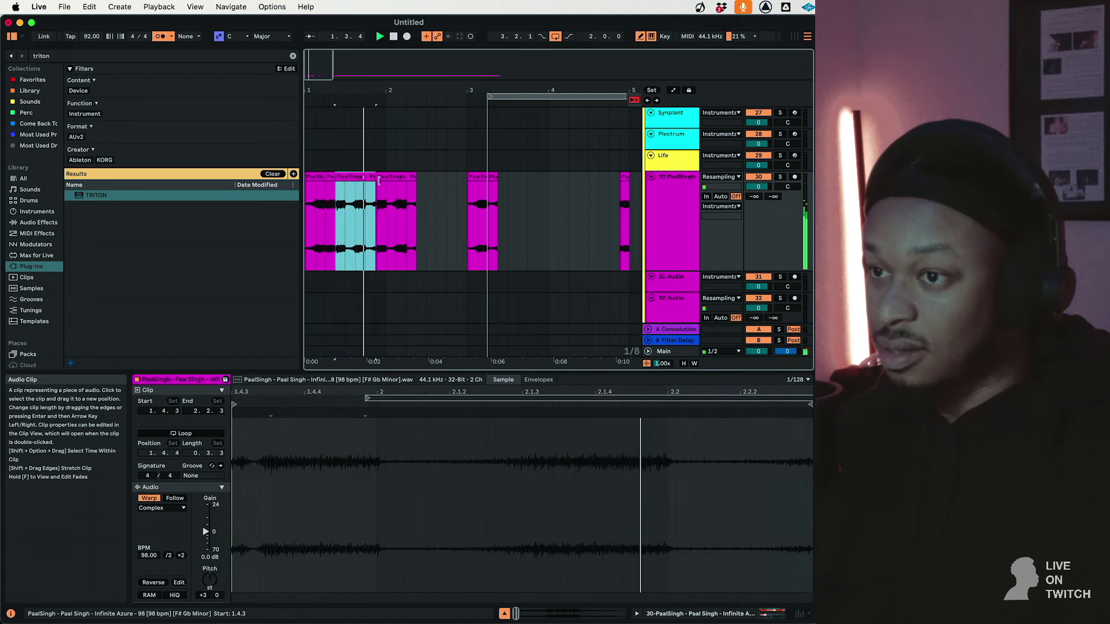
Try extending the last chop to end at 2.3.1, audition it, and undo the change
{"action": "left_click_drag", "start_coordinate": [415, 177], "coordinate": [426, 177]}
{"action": "key", "text": "space"}
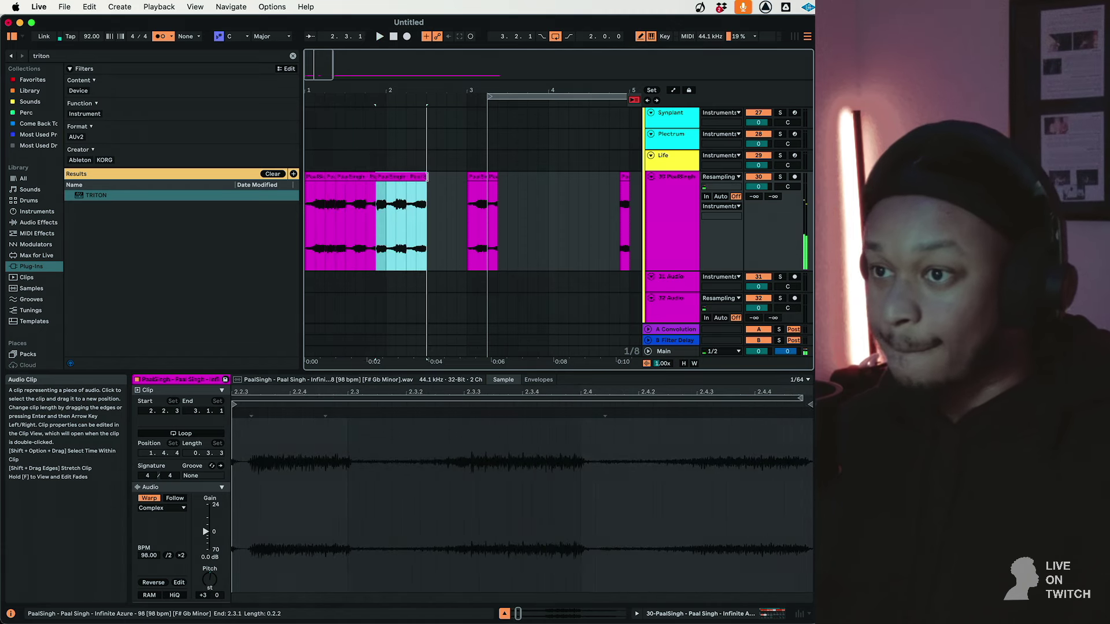
{"action": "left_click", "coordinate": [406, 203]}
{"action": "key", "text": "space"}
{"action": "key", "text": "super+z"}
Audition the chops from 1.1.1 and use the leftover clip in bar 4 to fill 2.2.3 to 3.1.1
{"action": "left_click", "coordinate": [317, 178]}
{"action": "key", "text": "space"}
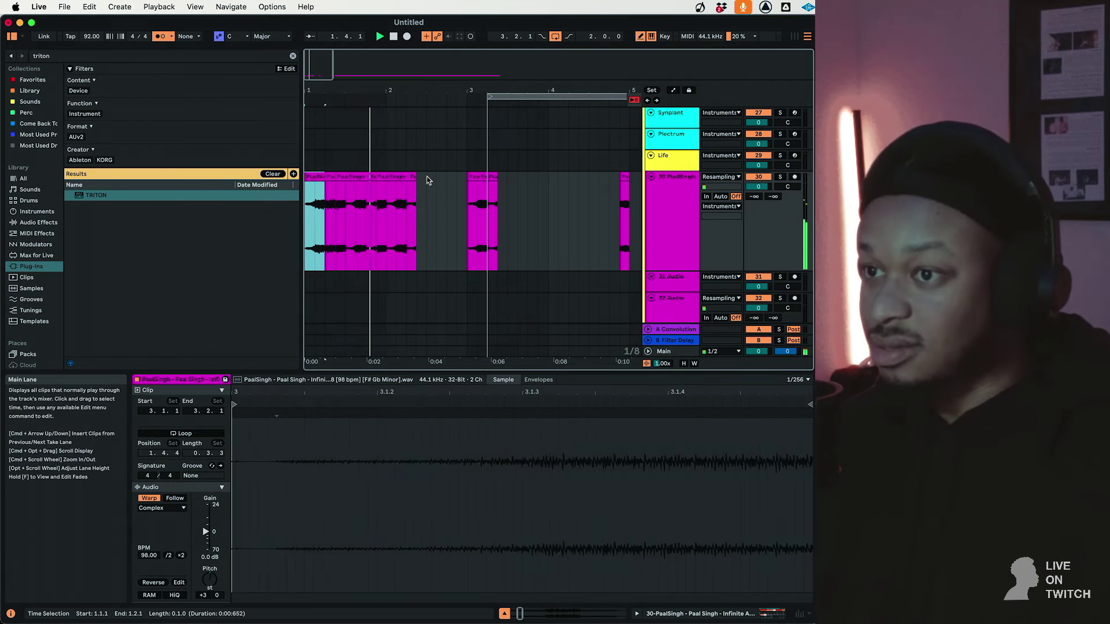
{"action": "left_click", "coordinate": [410, 176]}
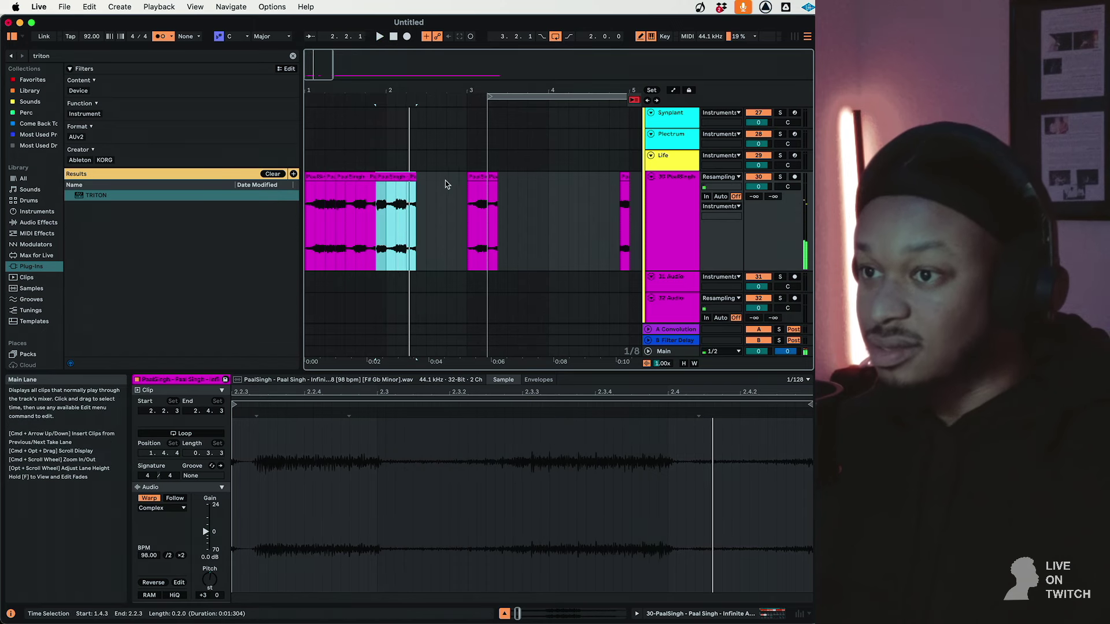
{"action": "left_click_drag", "start_coordinate": [624, 188], "coordinate": [463, 176]}
Select the chops from 1.1.1 to 3.1.1, set the two-bar loop around them, and play it
{"action": "left_click", "coordinate": [327, 177], "text": "shift"}
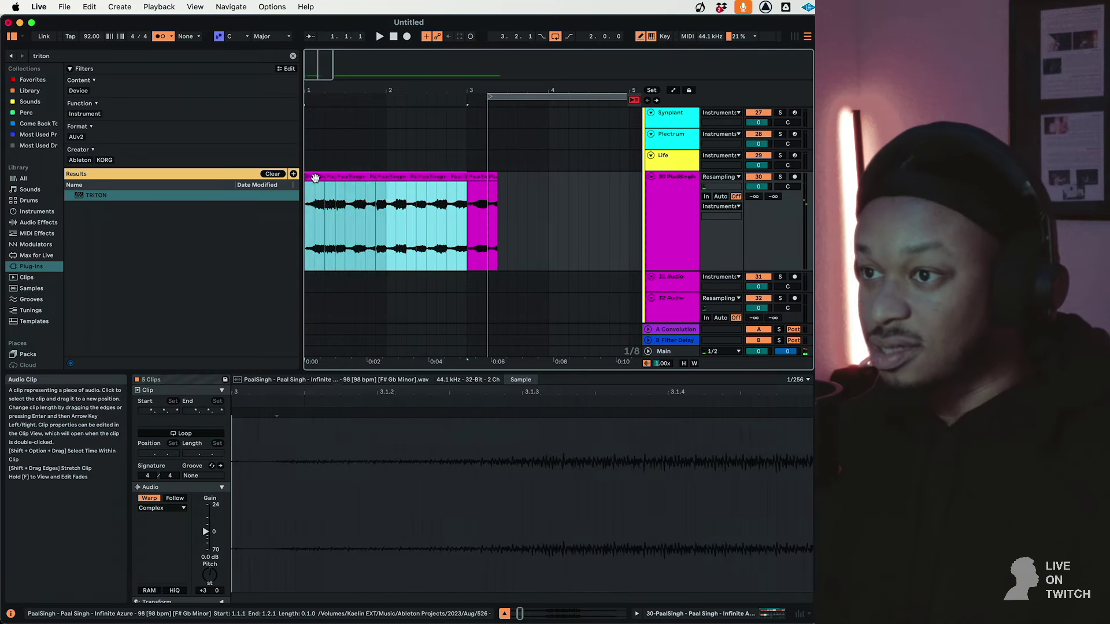
{"action": "right_click", "coordinate": [318, 181]}
{"action": "left_click", "coordinate": [354, 324]}
{"action": "key", "text": "space"}
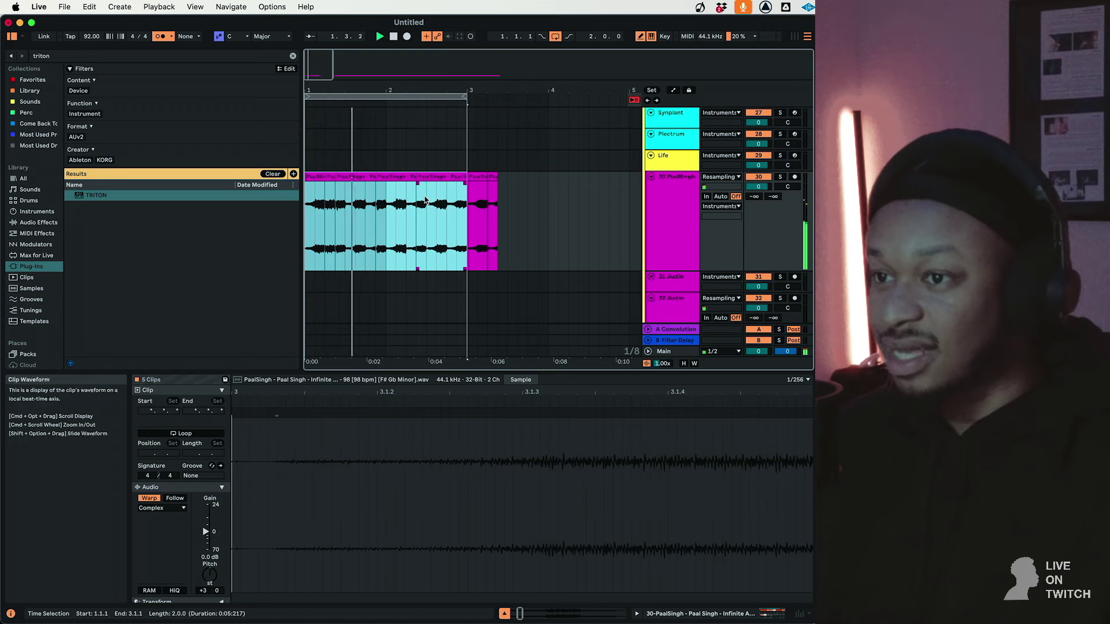
Trim the last clip's start to 2.3.1, shift the clip back to 2.2.3, and extend its end to 3.1.1
{"action": "left_click", "coordinate": [430, 179]}
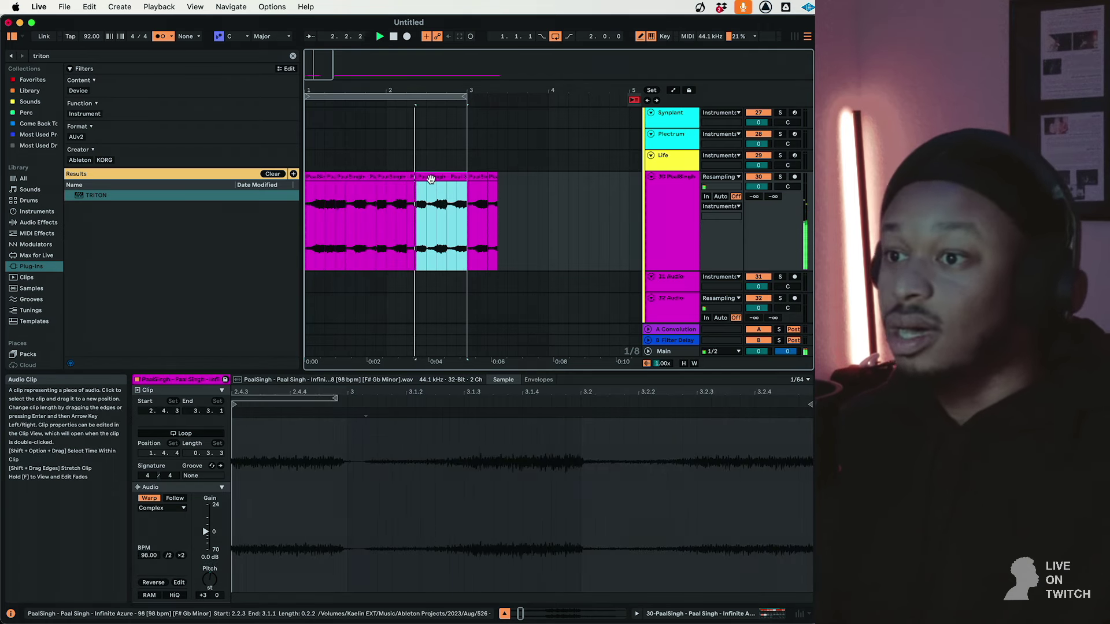
{"action": "left_click_drag", "start_coordinate": [417, 177], "coordinate": [427, 177]}
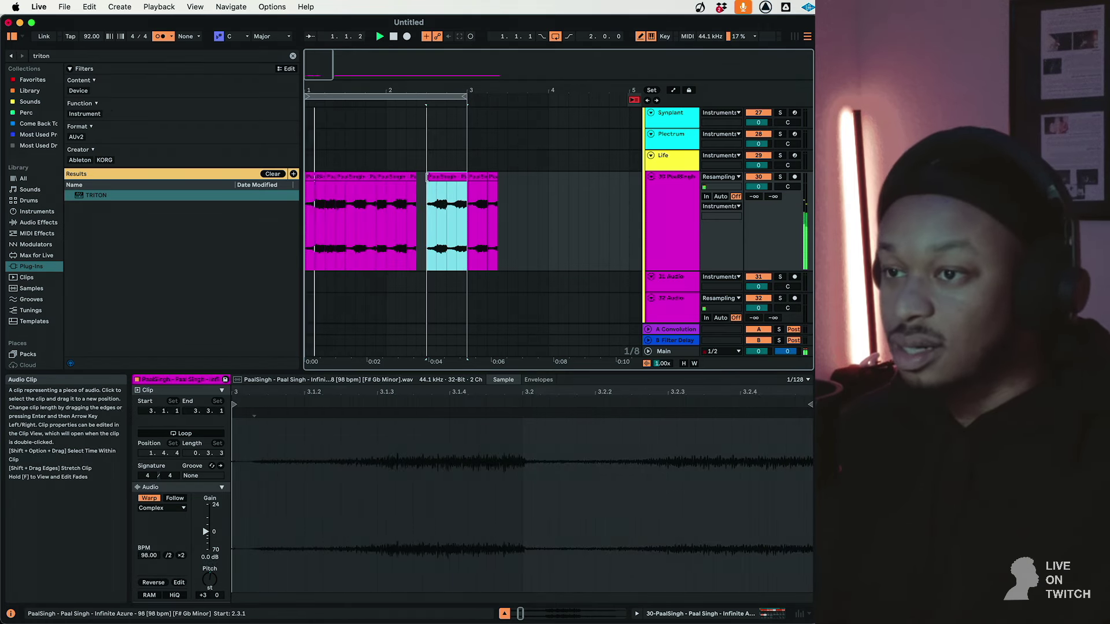
{"action": "key", "text": "Left"}
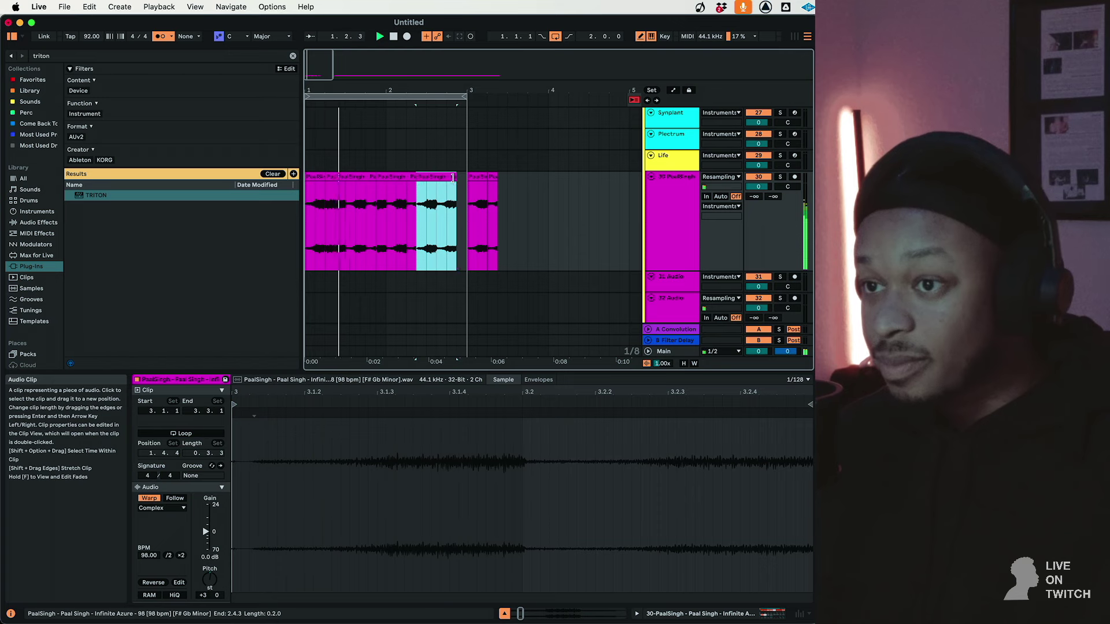
{"action": "left_click_drag", "start_coordinate": [456, 184], "coordinate": [466, 185]}
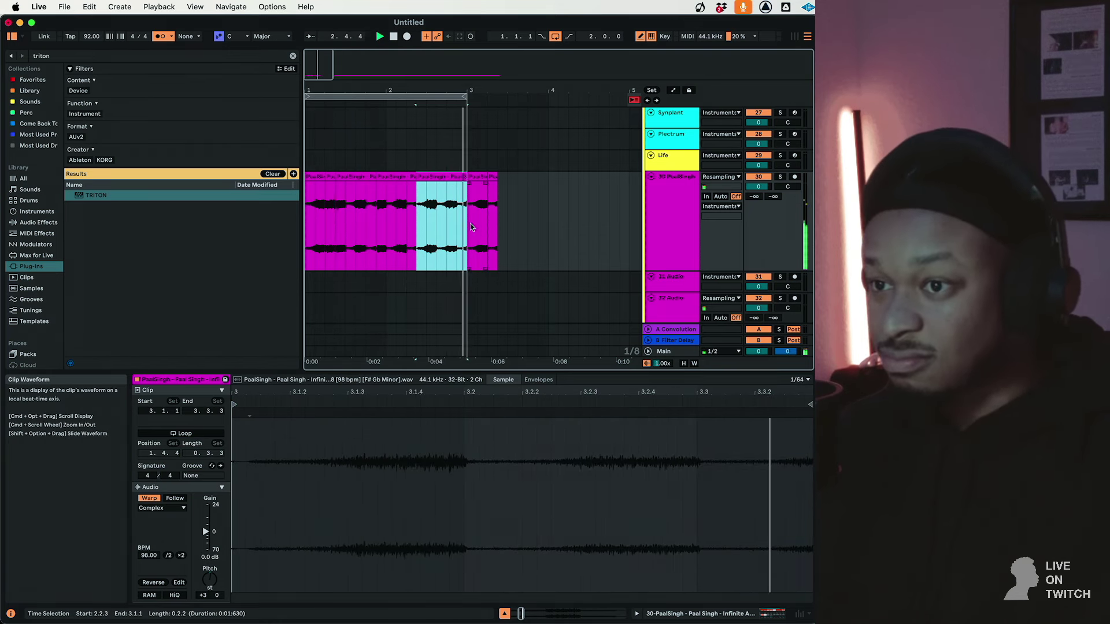
Delete the leftover clips after the loop, from 3.1.1 to 3.4.1
{"action": "left_click_drag", "start_coordinate": [471, 223], "coordinate": [530, 228]}
{"action": "key", "text": "Delete"}
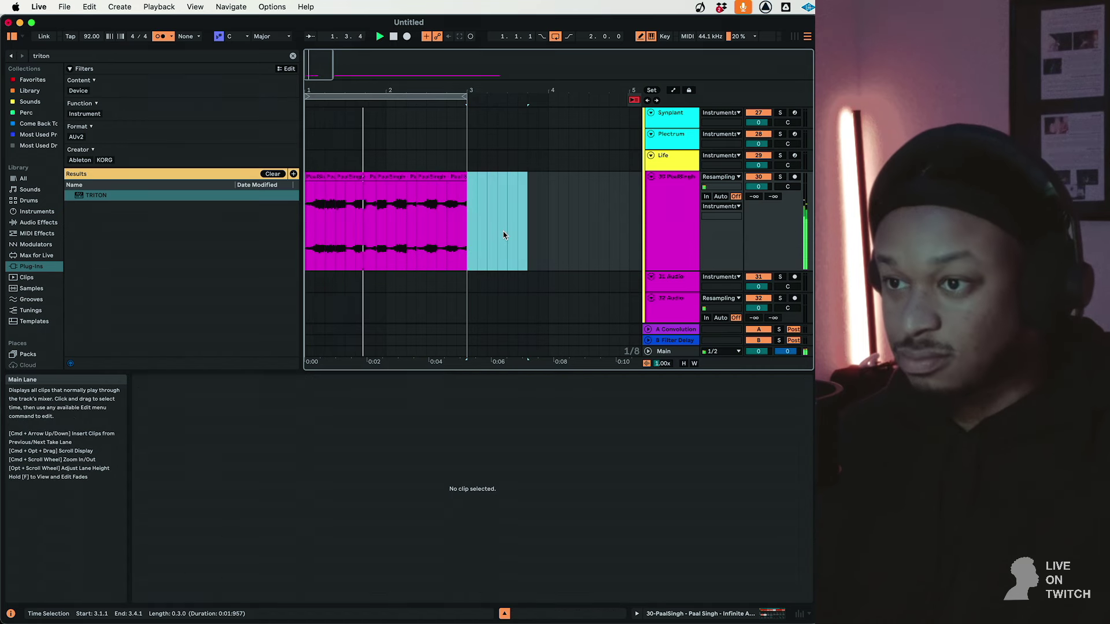
Split the last clip at 2.3.1 and delete the half-beat piece before the cut
{"action": "left_click", "coordinate": [426, 212]}
{"action": "key", "text": "super+e"}
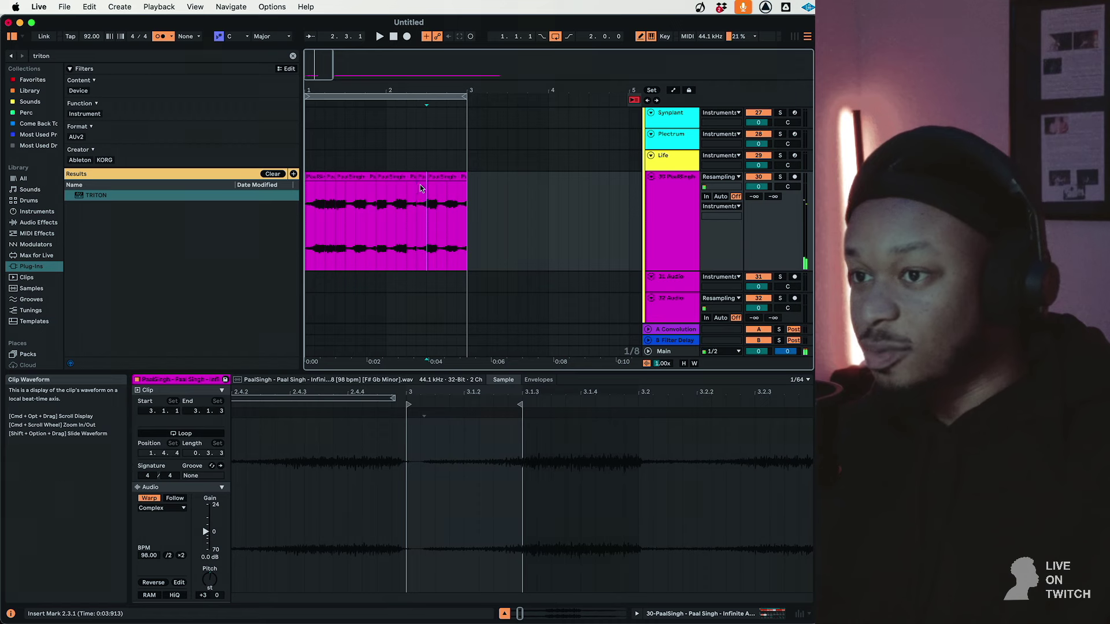
{"action": "left_click", "coordinate": [420, 177]}
{"action": "key", "text": "Delete"}
Move the remaining last piece to start at 2.2.3 and extend its end to 3.1.1
{"action": "left_click", "coordinate": [436, 177]}
{"action": "left_click_drag", "start_coordinate": [437, 176], "coordinate": [426, 177]}
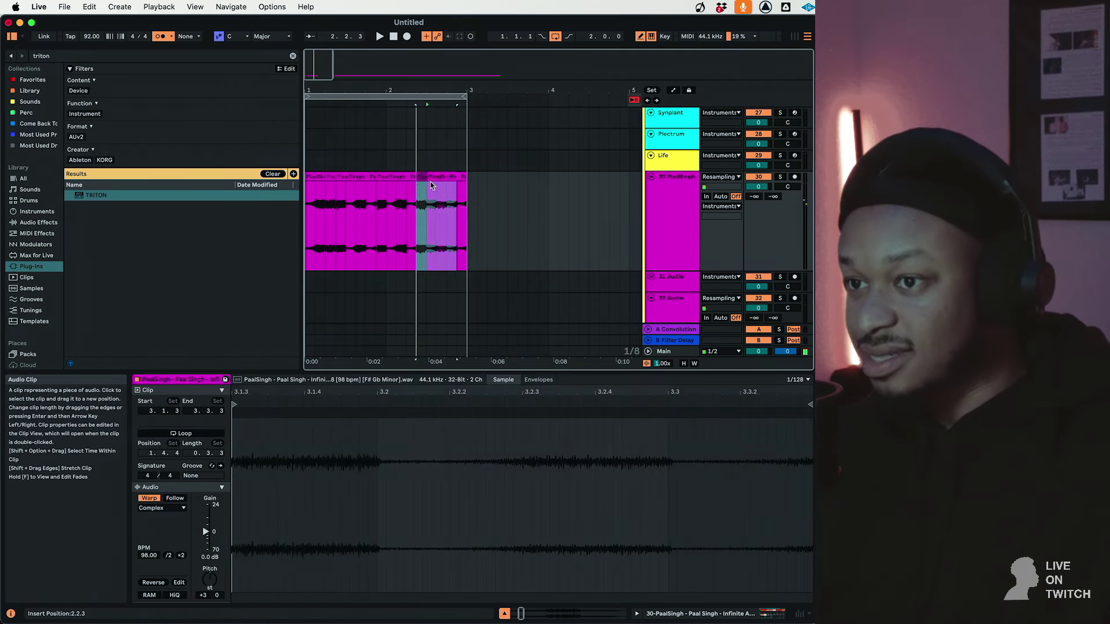
{"action": "left_click", "coordinate": [454, 201]}
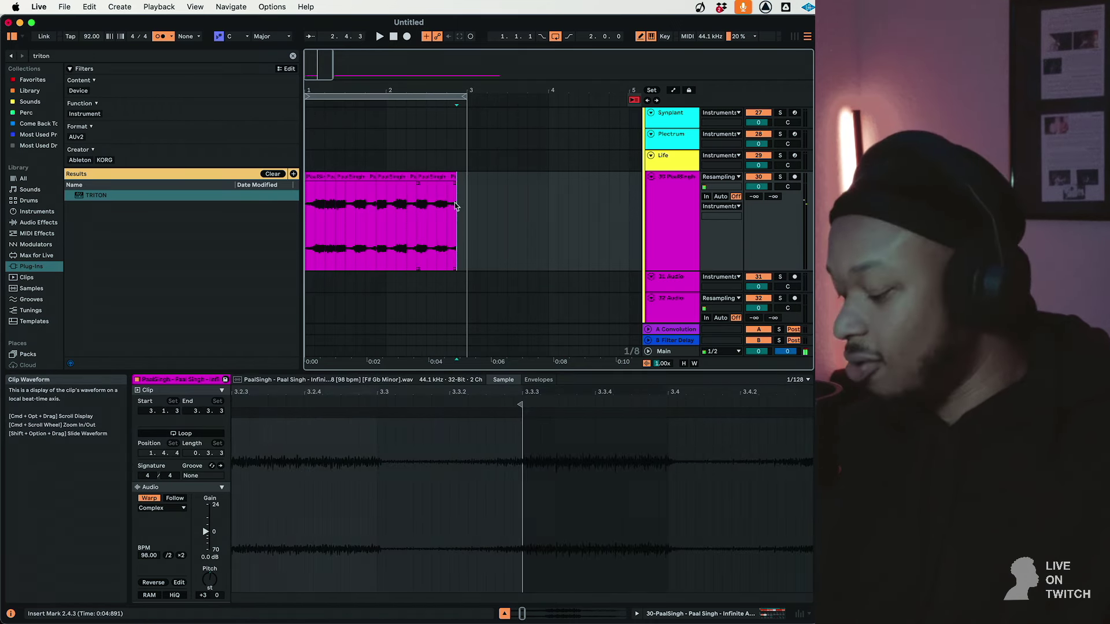
{"action": "left_click_drag", "start_coordinate": [455, 202], "coordinate": [467, 202]}
Audition the two-bar loop from 1.1.1 and select all of its clips
{"action": "left_click_drag", "start_coordinate": [324, 182], "coordinate": [305, 184]}
{"action": "key", "text": "space"}
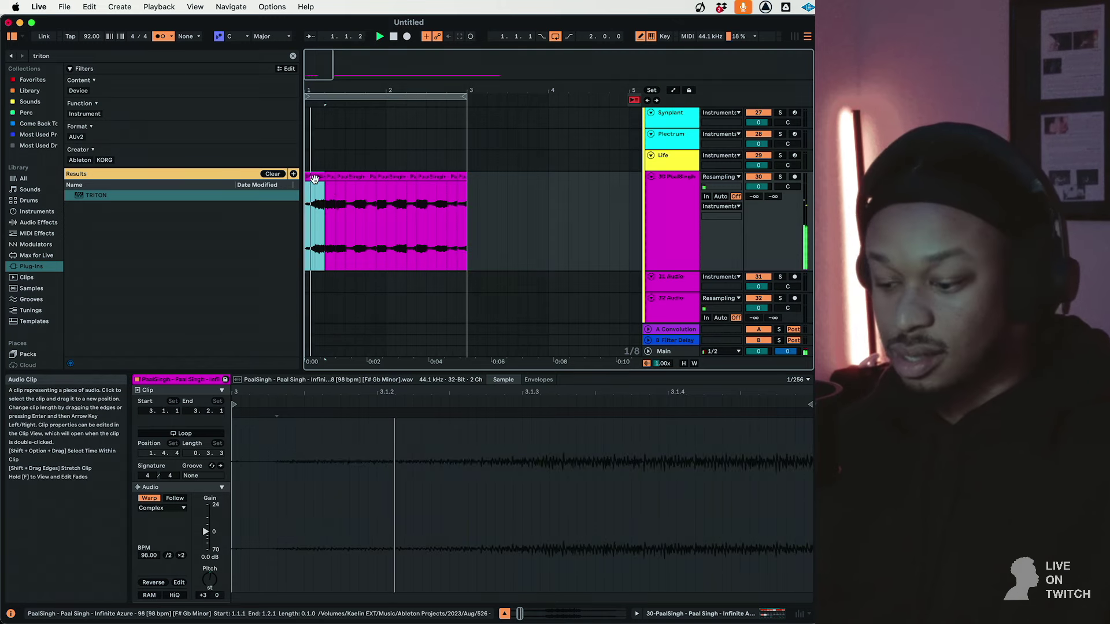
{"action": "left_click_drag", "start_coordinate": [416, 200], "coordinate": [468, 200]}
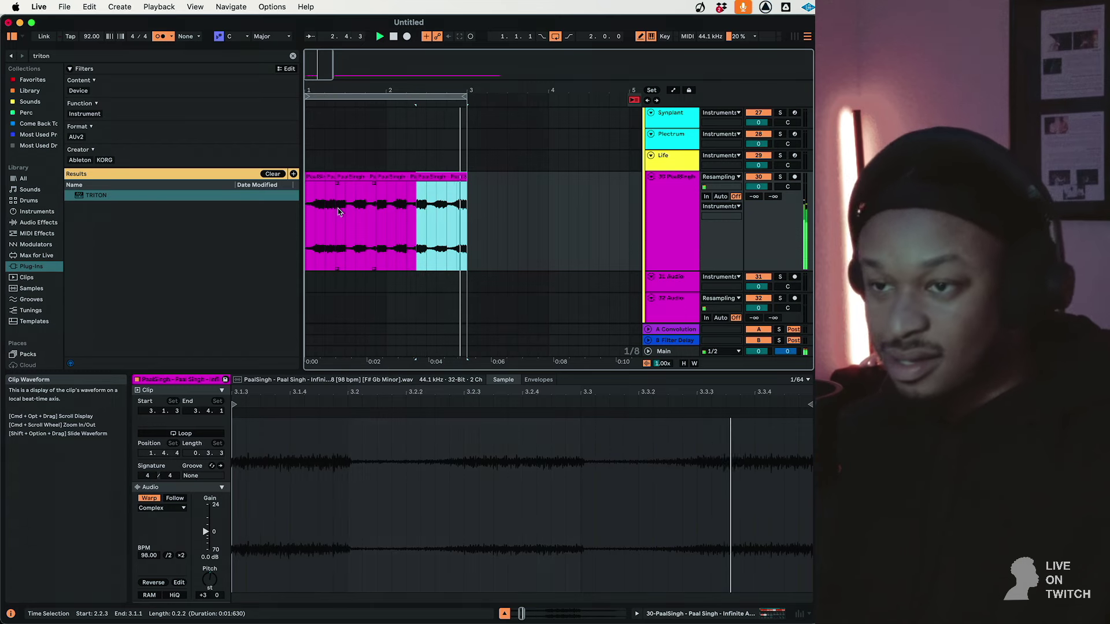
{"action": "left_click_drag", "start_coordinate": [481, 233], "coordinate": [309, 231]}
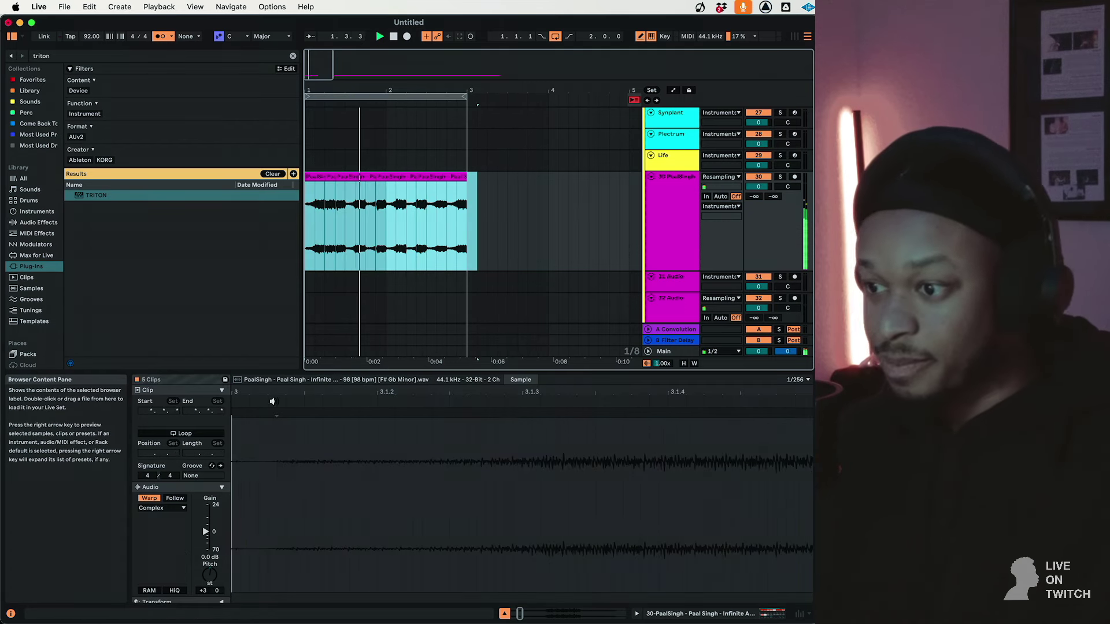
Try Beats warp mode on the selected clips with a different transient loop mode
{"action": "left_click", "coordinate": [160, 507]}
{"action": "left_click", "coordinate": [148, 516]}
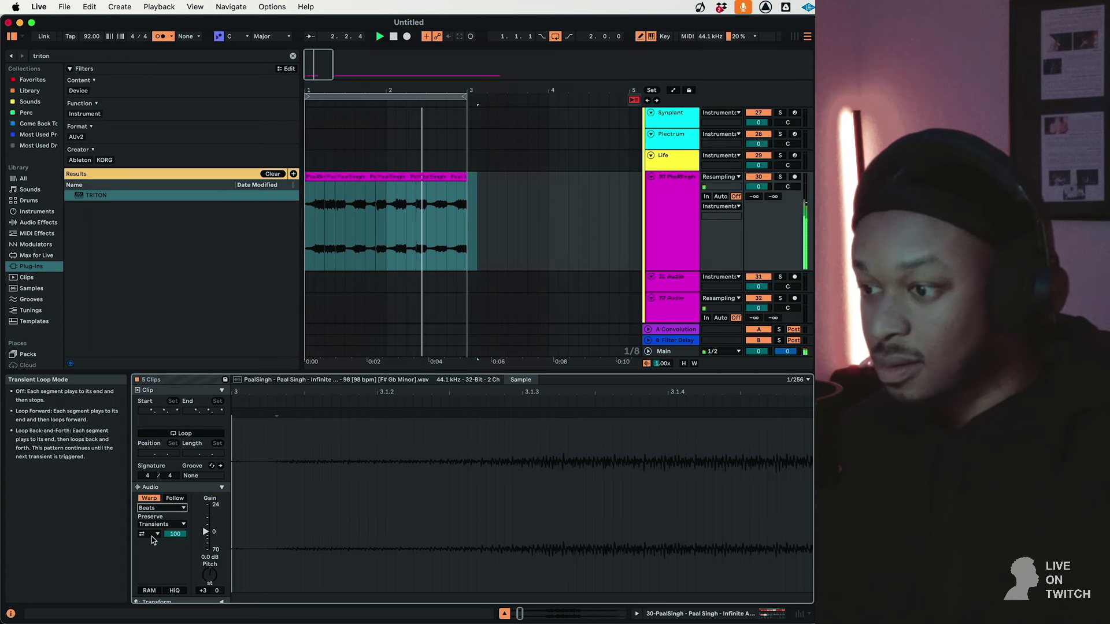
{"action": "left_click", "coordinate": [152, 534]}
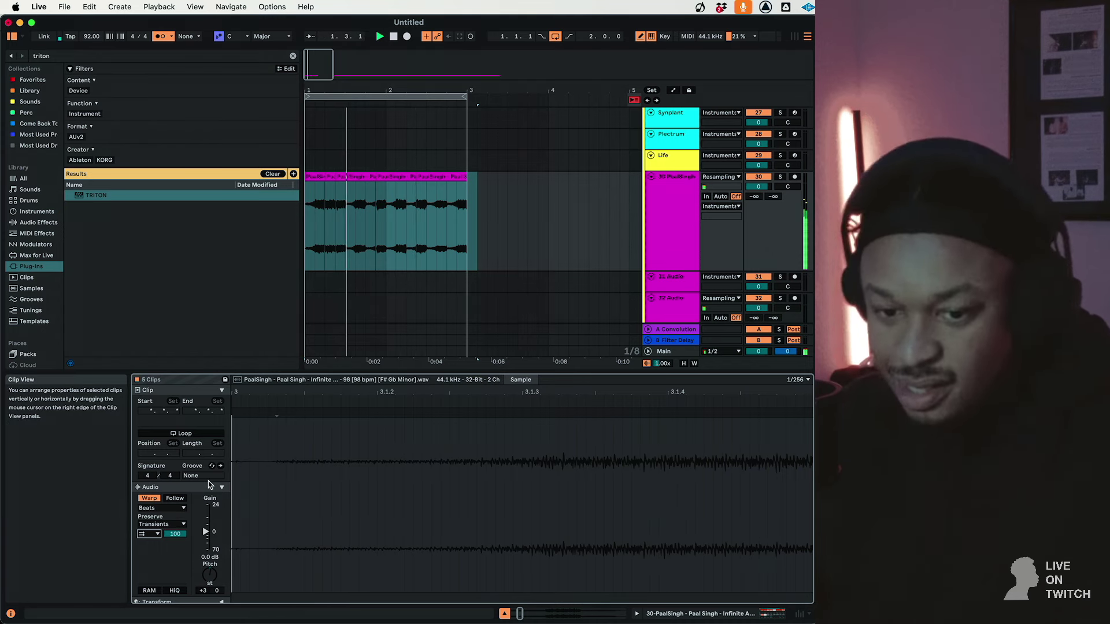
Set the warp mode of the selected clips to Complex Pro
{"action": "left_click", "coordinate": [157, 523]}
{"action": "left_click", "coordinate": [167, 512]}
{"action": "left_click", "coordinate": [167, 509]}
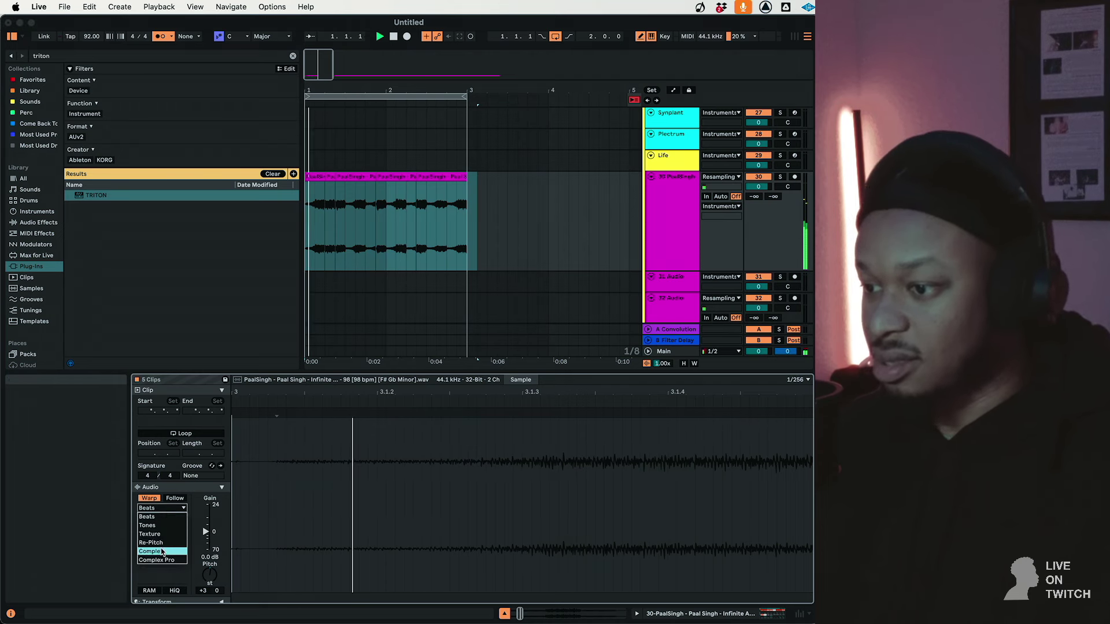
{"action": "left_click", "coordinate": [160, 548]}
{"action": "key", "text": "Down"}
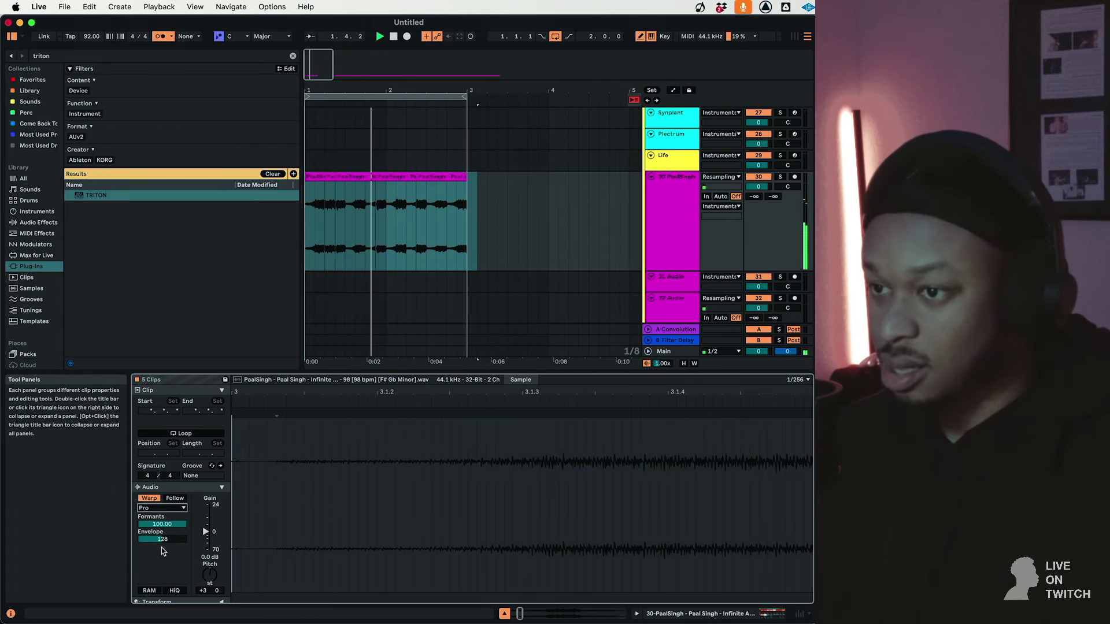
Try a Complex Pro envelope of 256 on the selected clips and reset it to 128
{"action": "left_click", "coordinate": [168, 540]}
{"action": "type", "text": "8"}
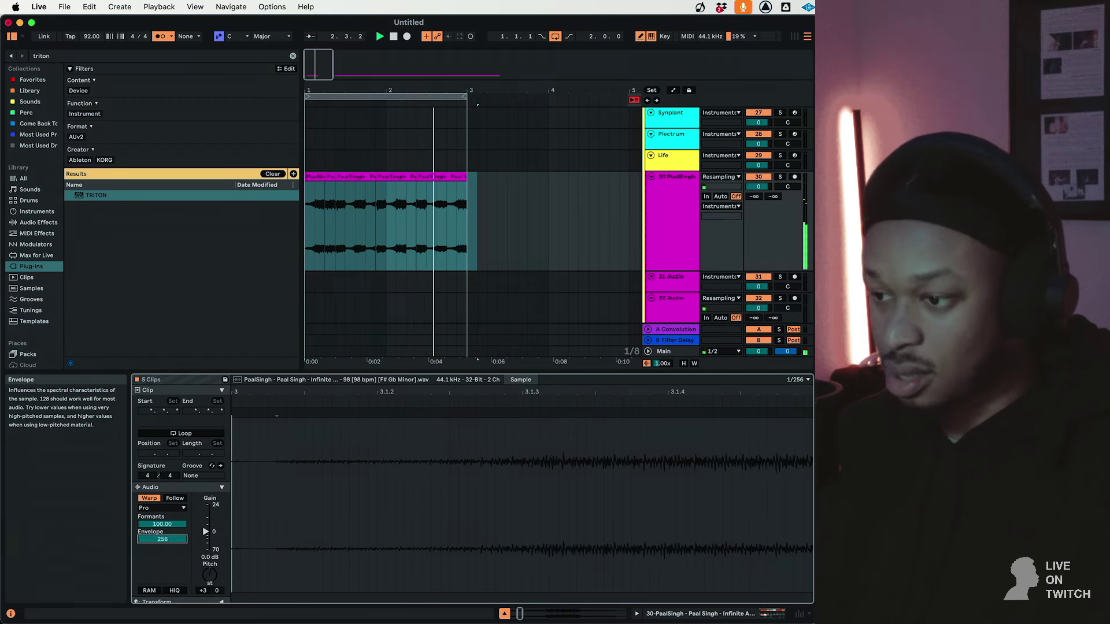
{"action": "double_click", "coordinate": [170, 540]}
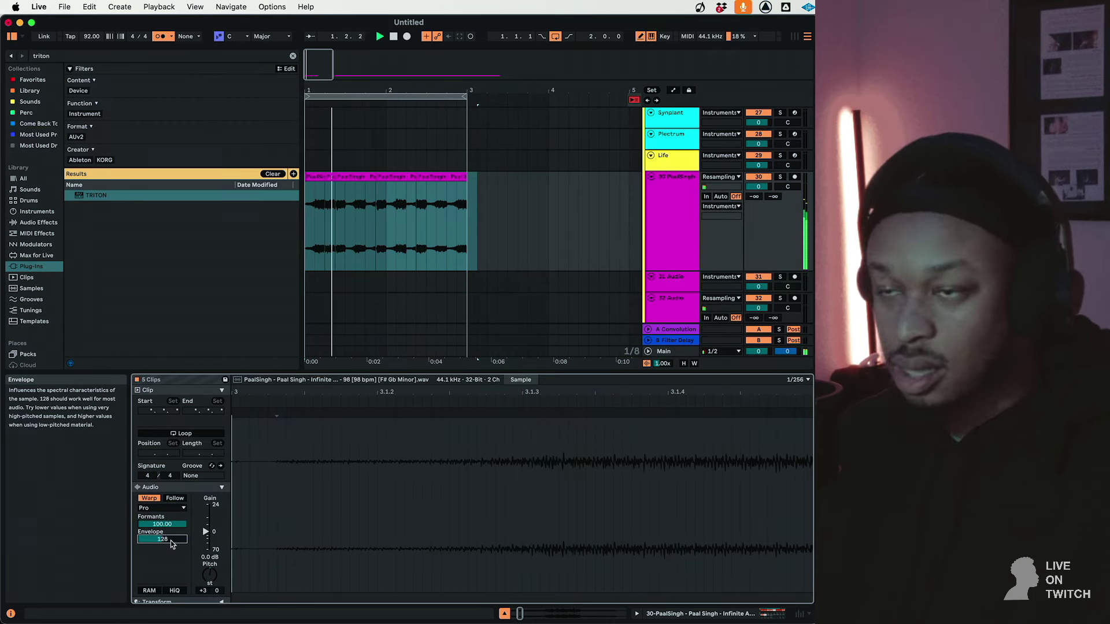
Show the Sounds place in the browser and clear the "triton" search
{"action": "scroll", "coordinate": [32, 217], "scroll_direction": "down", "scroll_amount": 5}
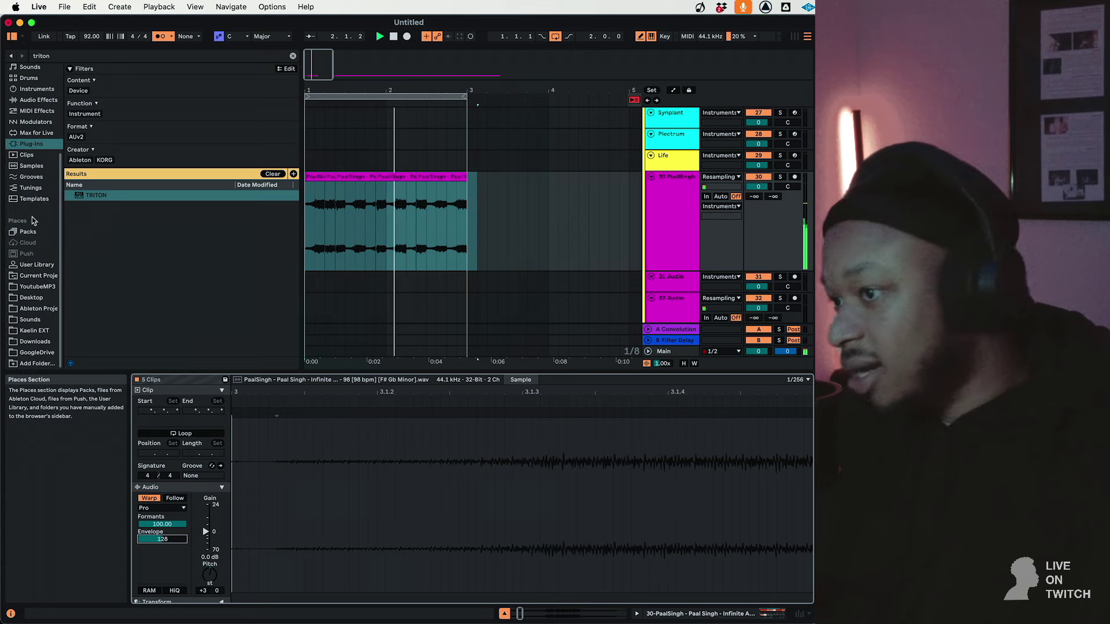
{"action": "left_click", "coordinate": [43, 328]}
{"action": "left_click", "coordinate": [41, 320]}
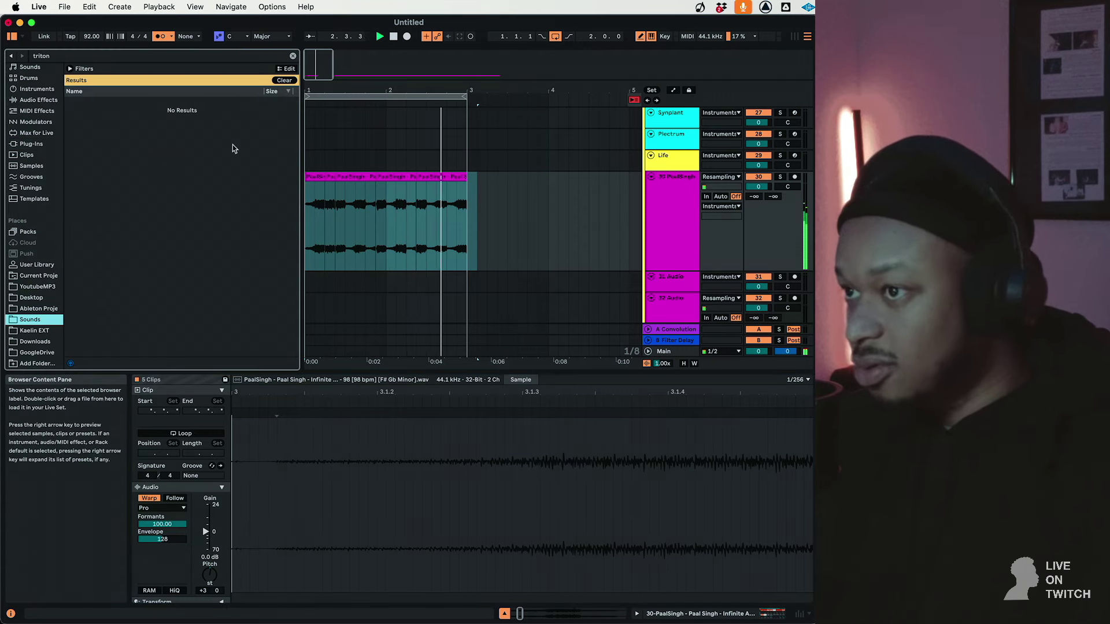
{"action": "left_click", "coordinate": [293, 56]}
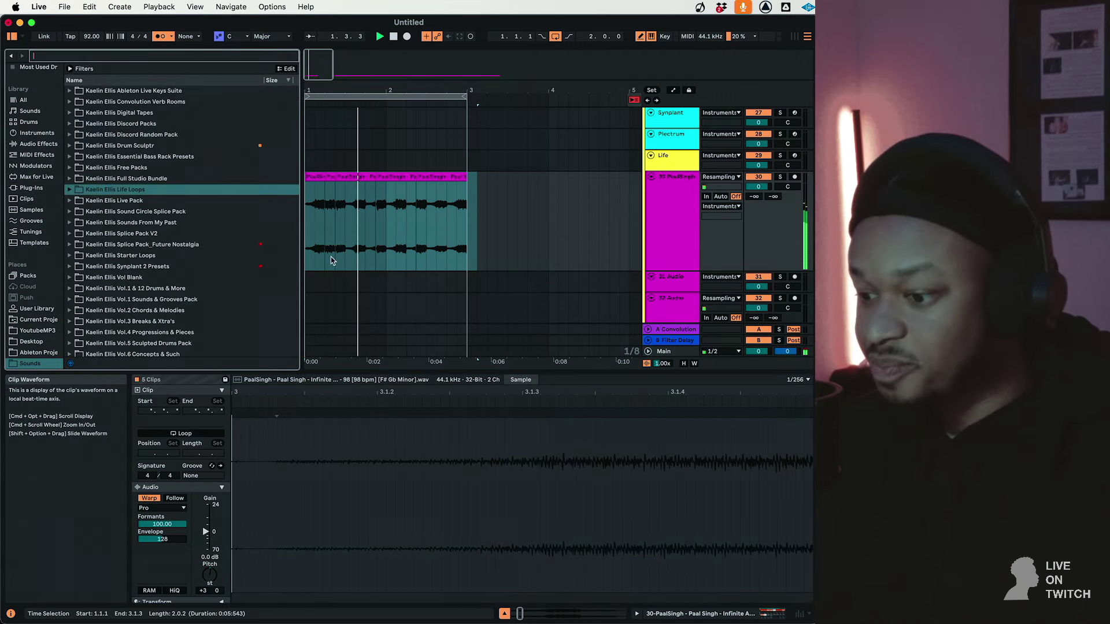
Browse the sound pack folders in the Sounds place for drum material while the loop plays
{"action": "scroll", "coordinate": [466, 277], "scroll_direction": "down", "scroll_amount": 4}
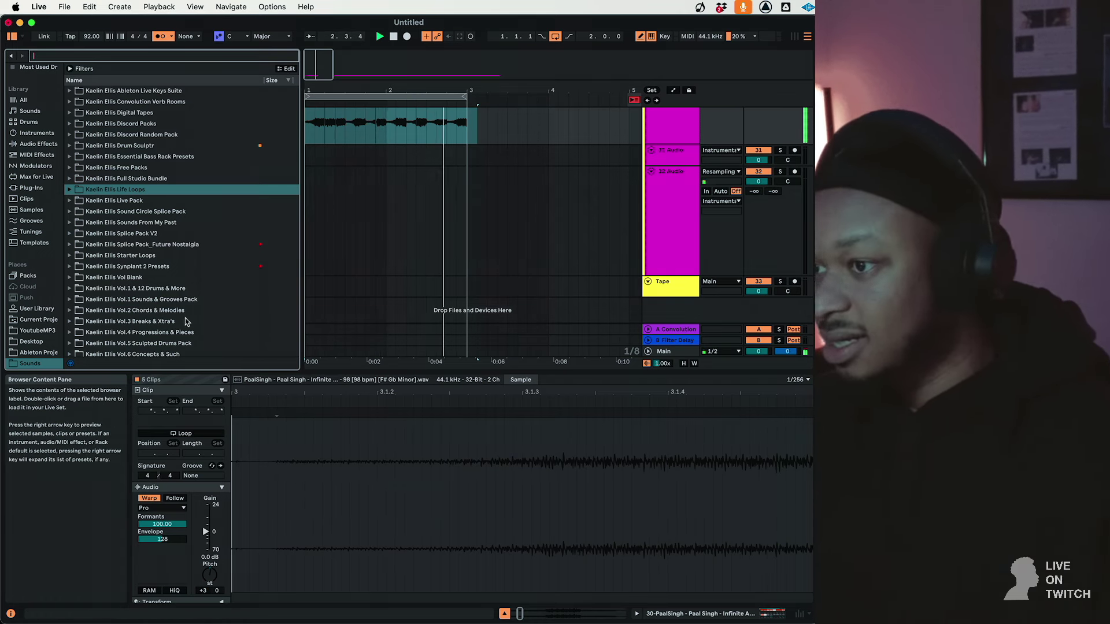
{"action": "double_click", "coordinate": [144, 268]}
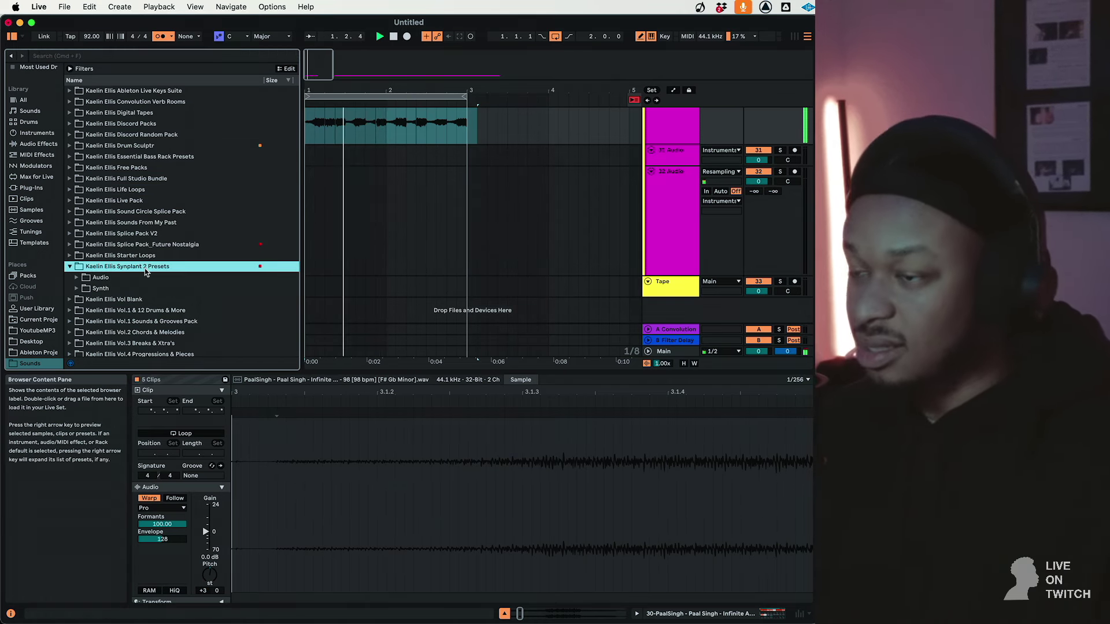
{"action": "key", "text": "Up"}
{"action": "key", "text": "Up"}
{"action": "key", "text": "Up"}
{"action": "key", "text": "Up"}
{"action": "key", "text": "Up"}
{"action": "key", "text": "Up"}
{"action": "key", "text": "Up"}
{"action": "key", "text": "Up"}
{"action": "key", "text": "Up"}
{"action": "key", "text": "Up"}
{"action": "key", "text": "Up"}
{"action": "key", "text": "Up"}
{"action": "key", "text": "Up"}
{"action": "key", "text": "Up"}
{"action": "key", "text": "Up"}
{"action": "key", "text": "Up"}
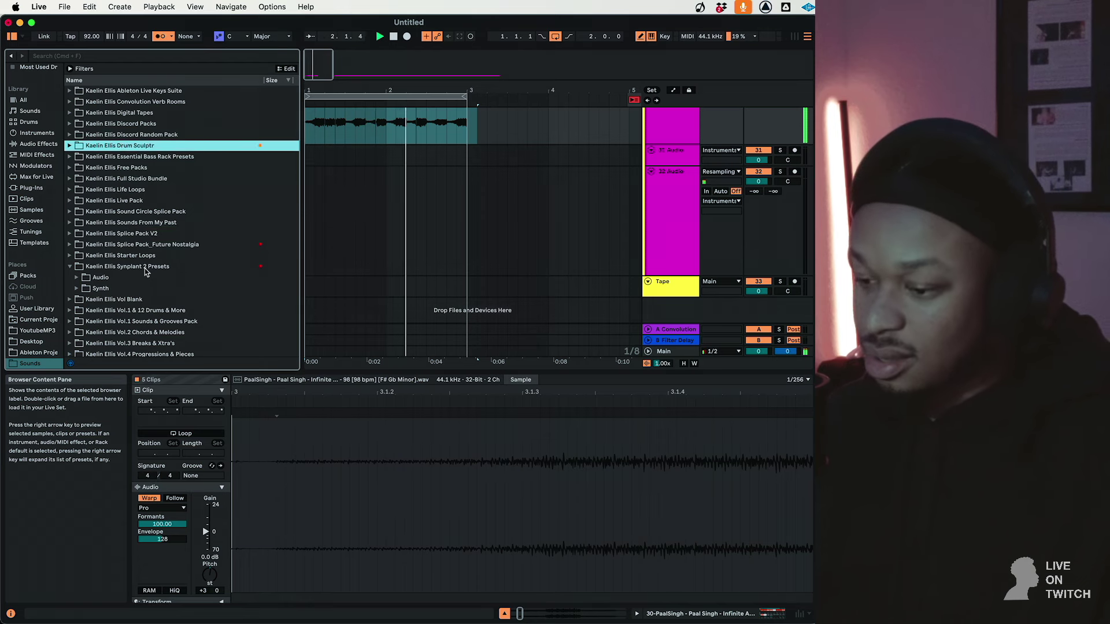
{"action": "key", "text": "Up"}
{"action": "key", "text": "Down"}
{"action": "key", "text": "Down"}
{"action": "key", "text": "Down"}
{"action": "key", "text": "Down"}
{"action": "key", "text": "Down"}
{"action": "key", "text": "Down"}
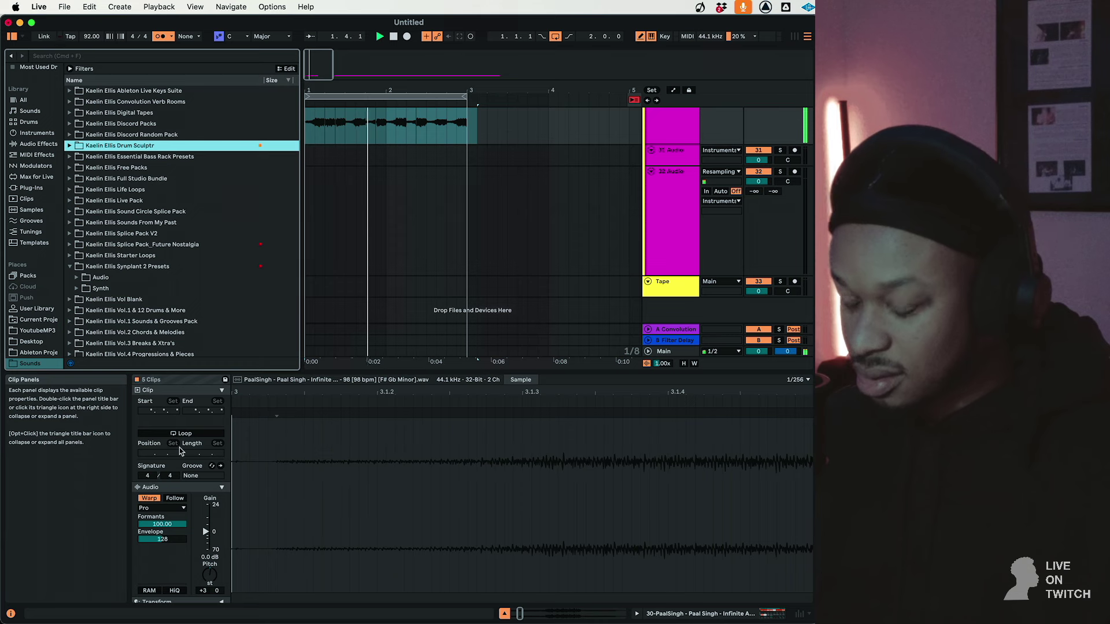
{"action": "scroll", "coordinate": [179, 447], "scroll_direction": "down", "scroll_amount": 1}
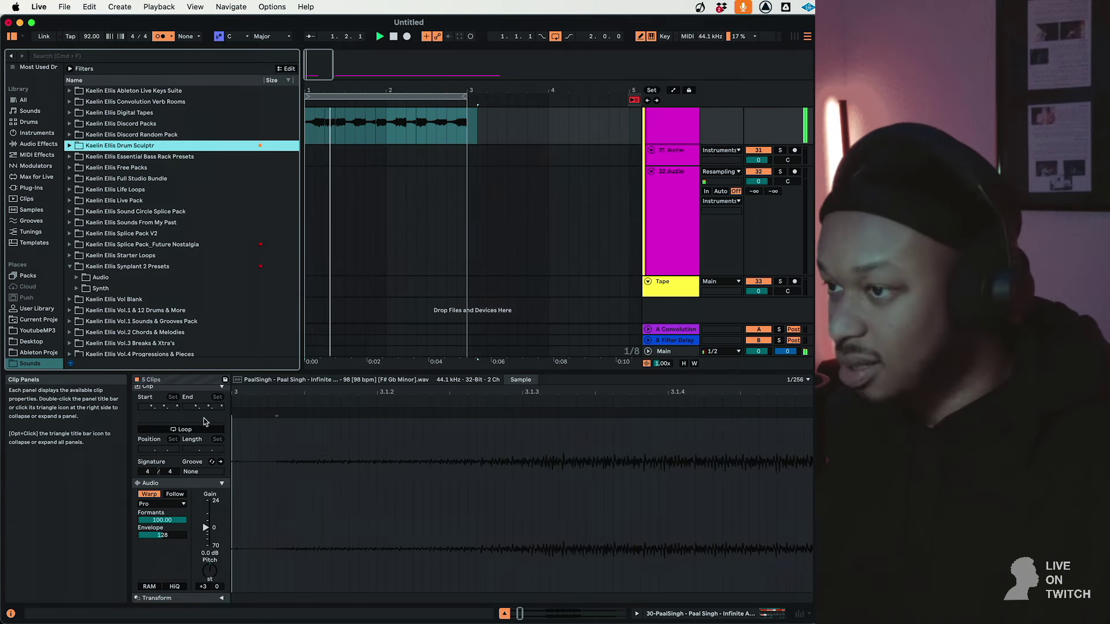
Expand the Vol.1 & 12 Drums & More pack and its Hi Hat folder
{"action": "scroll", "coordinate": [152, 318], "scroll_direction": "down", "scroll_amount": 3}
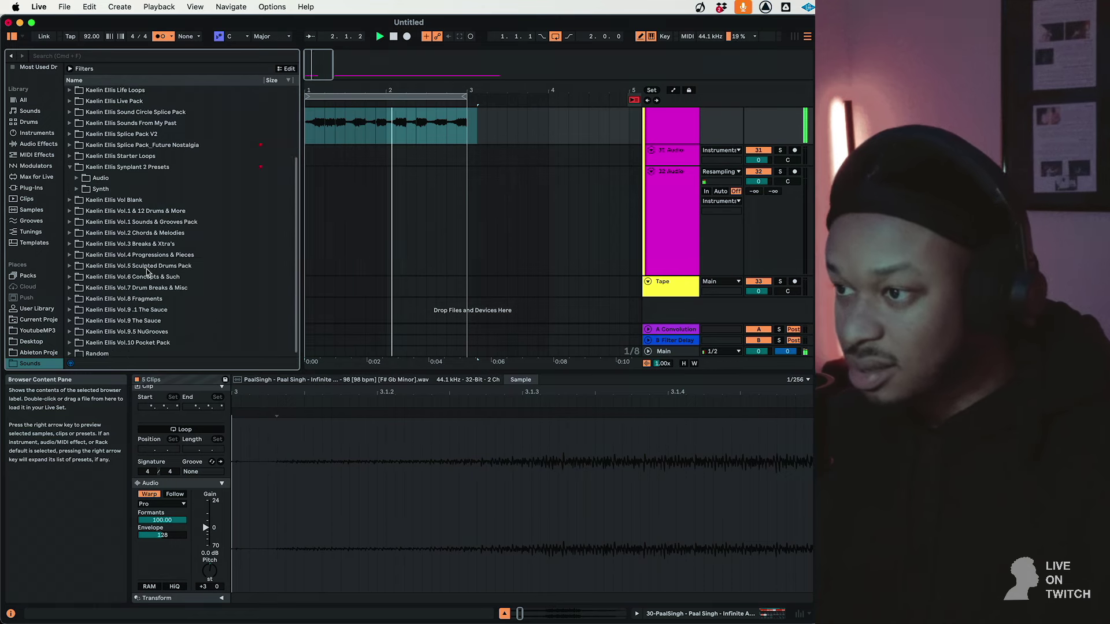
{"action": "left_click", "coordinate": [148, 267]}
{"action": "left_click", "coordinate": [148, 244]}
{"action": "left_click", "coordinate": [150, 223]}
{"action": "left_click", "coordinate": [152, 214]}
{"action": "left_click", "coordinate": [152, 213]}
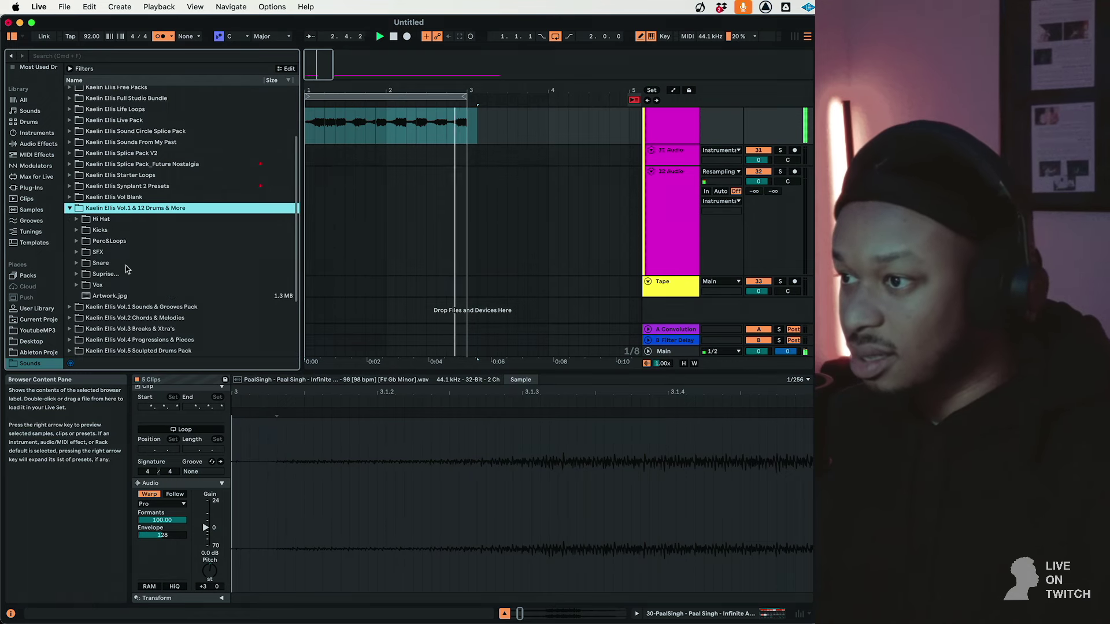
{"action": "double_click", "coordinate": [112, 222]}
Preview the hi-hat samples around Hihat_17_SP.wav over the loop
{"action": "left_click", "coordinate": [129, 267]}
{"action": "key", "text": "Down"}
{"action": "key", "text": "Up"}
{"action": "key", "text": "Up"}
{"action": "key", "text": "Down"}
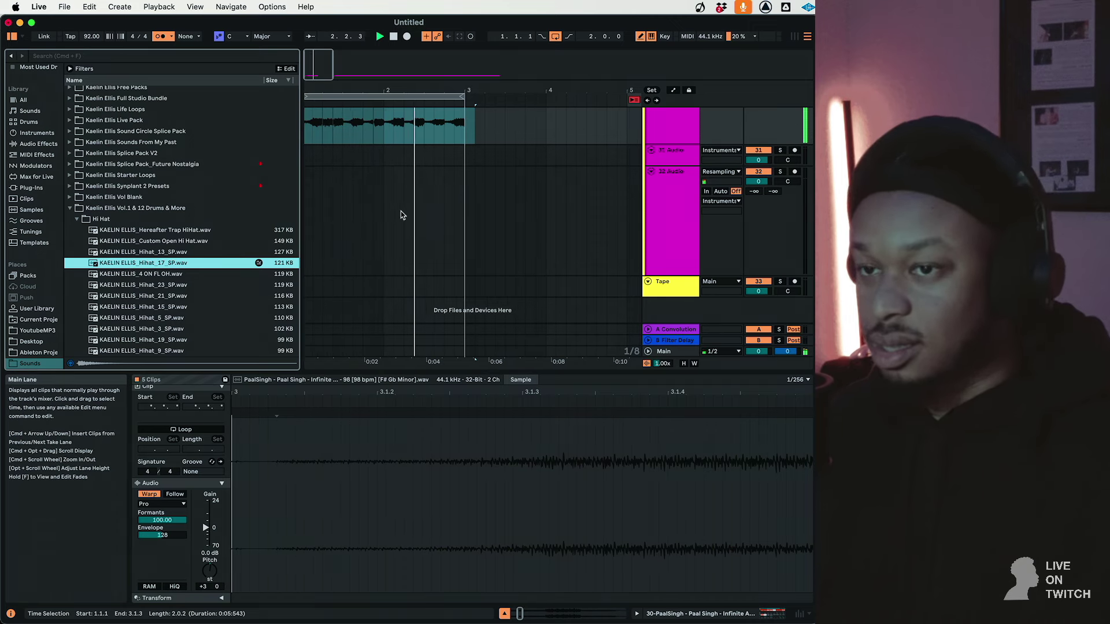
{"action": "key", "text": "z"}
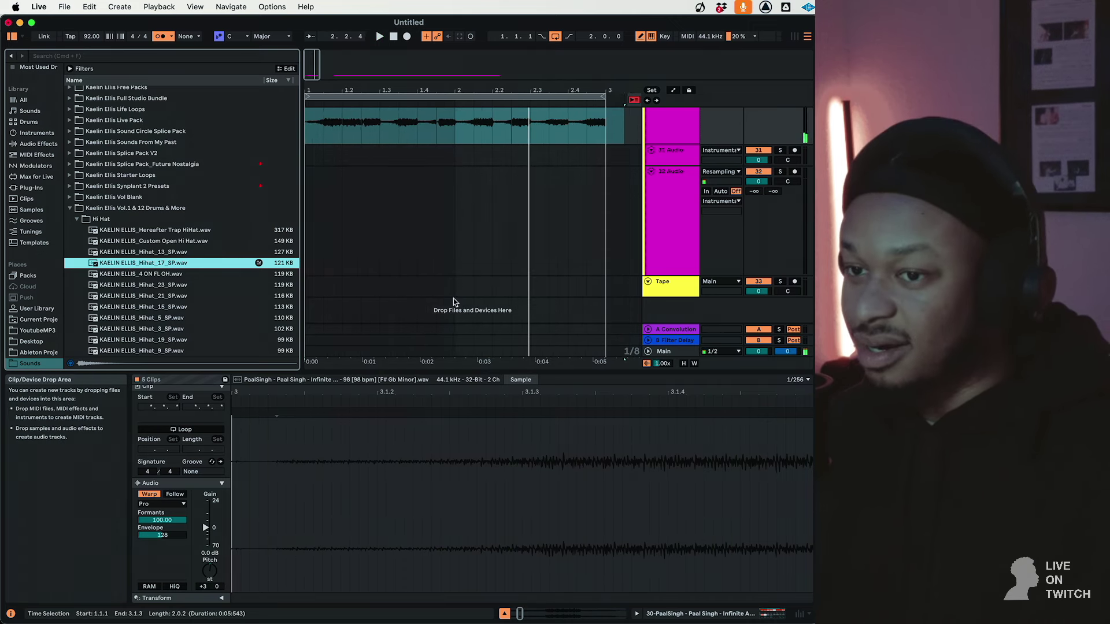
Place the Hihat_17_SP.wav sample at the start of bar 1 on a new audio track below the Tape track
{"action": "left_click_drag", "start_coordinate": [334, 320], "coordinate": [312, 318]}
{"action": "right_click", "coordinate": [331, 302]}
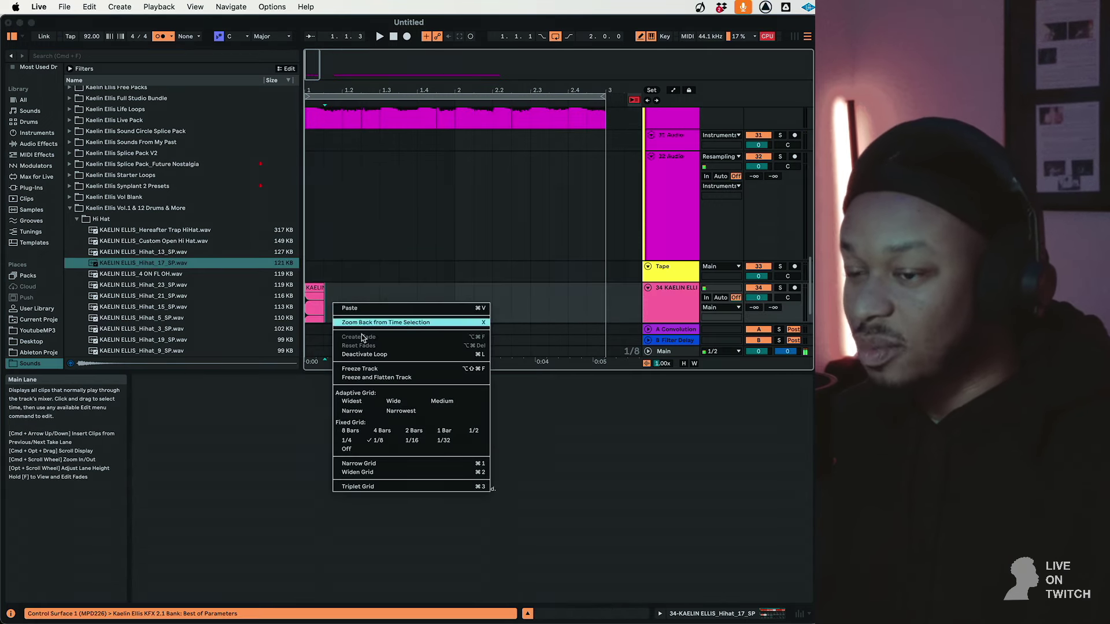
{"action": "left_click", "coordinate": [654, 197]}
{"action": "scroll", "coordinate": [684, 169], "scroll_direction": "up", "scroll_amount": 1}
{"action": "scroll", "coordinate": [684, 169], "scroll_direction": "up", "scroll_amount": 3}
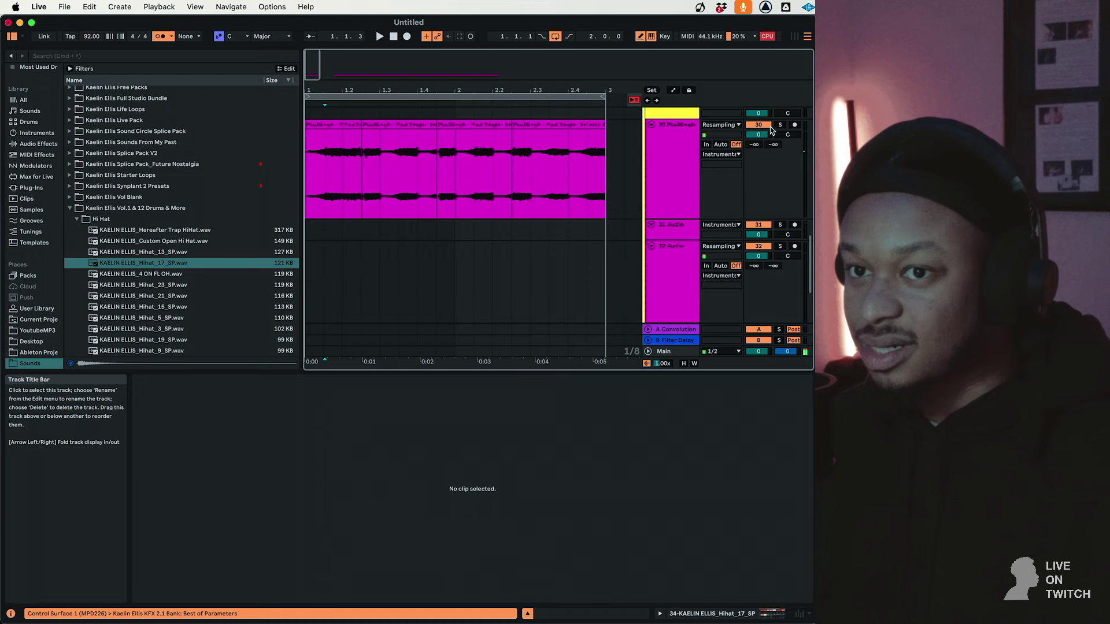
{"action": "scroll", "coordinate": [524, 190], "scroll_direction": "down", "scroll_amount": 4}
{"action": "left_click", "coordinate": [324, 259]}
{"action": "left_click", "coordinate": [318, 261]}
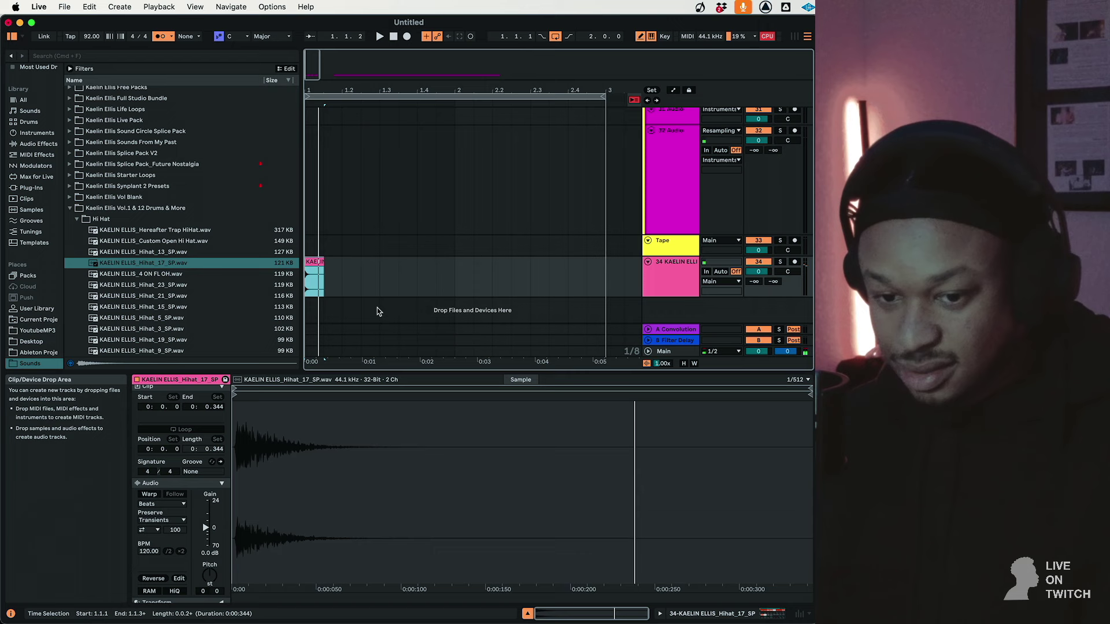
Use a fixed 1/16 grid, copy the hi-hat clip to the second sixteenth and set the copy's gain to -11.9 dB
{"action": "left_click", "coordinate": [335, 286]}
{"action": "right_click", "coordinate": [335, 286]}
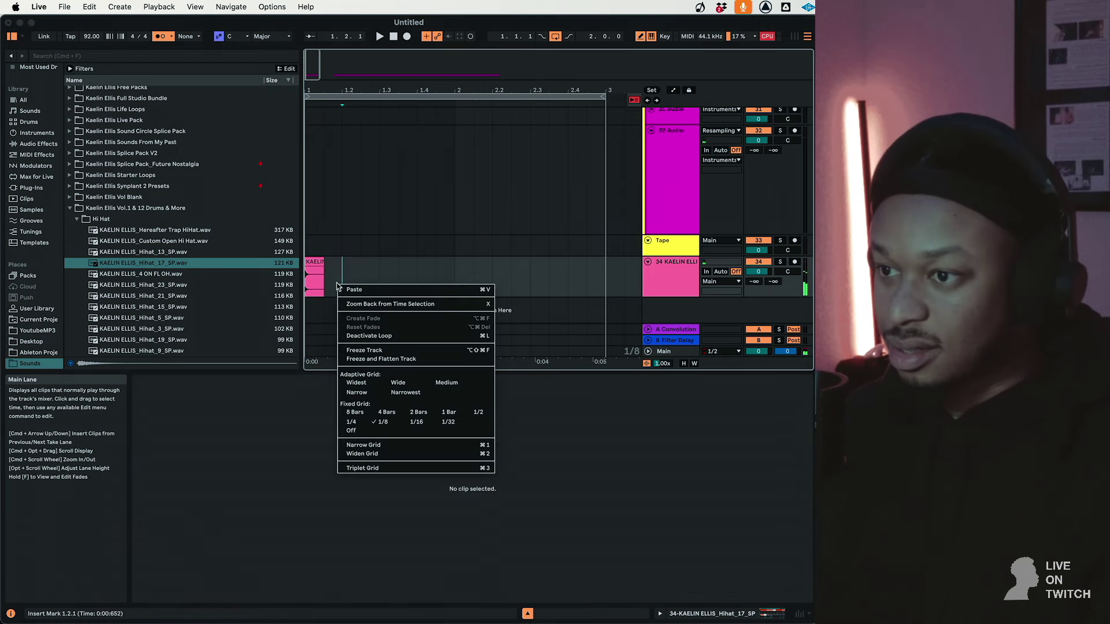
{"action": "left_click", "coordinate": [415, 422]}
{"action": "left_click_drag", "start_coordinate": [316, 268], "coordinate": [315, 269]}
{"action": "left_click_drag", "start_coordinate": [205, 527], "coordinate": [205, 534]}
{"action": "scroll", "coordinate": [291, 283], "scroll_direction": "down", "scroll_amount": 1}
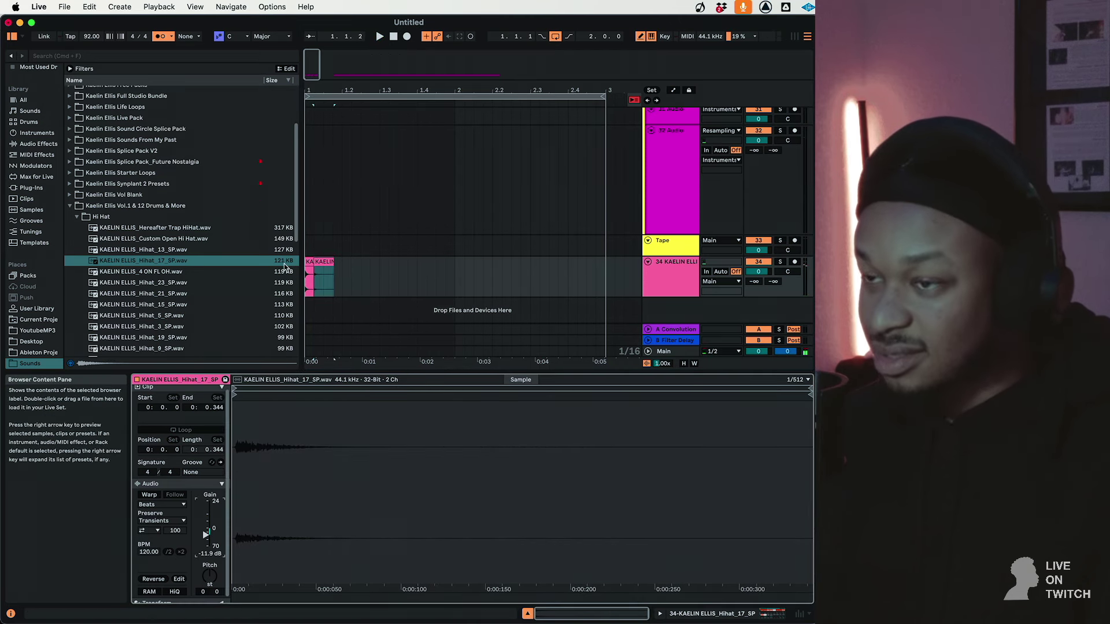
Copy the quieter hi-hat to the third sixteenth and set that copy's gain to -8.4 dB
{"action": "left_click", "coordinate": [309, 262]}
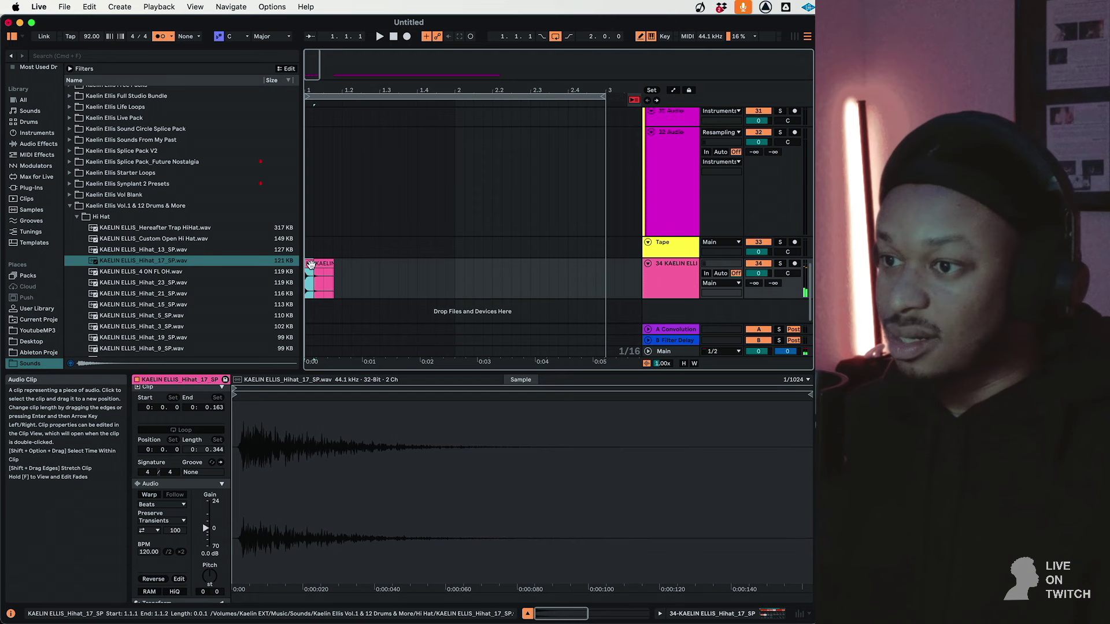
{"action": "left_click_drag", "start_coordinate": [322, 265], "coordinate": [333, 267]}
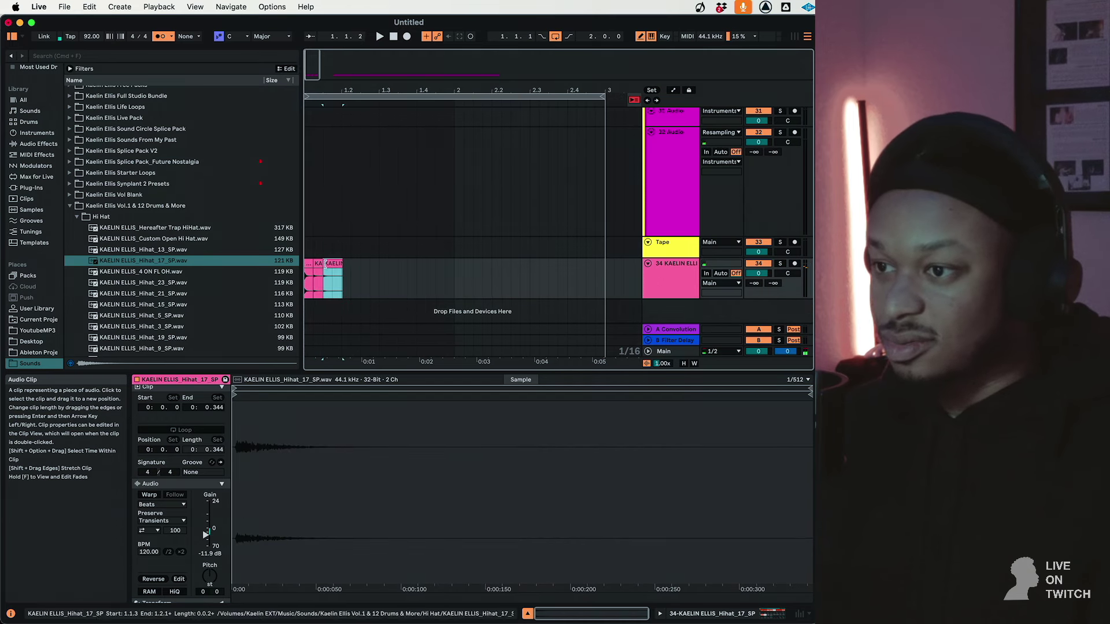
{"action": "left_click_drag", "start_coordinate": [206, 535], "coordinate": [205, 534]}
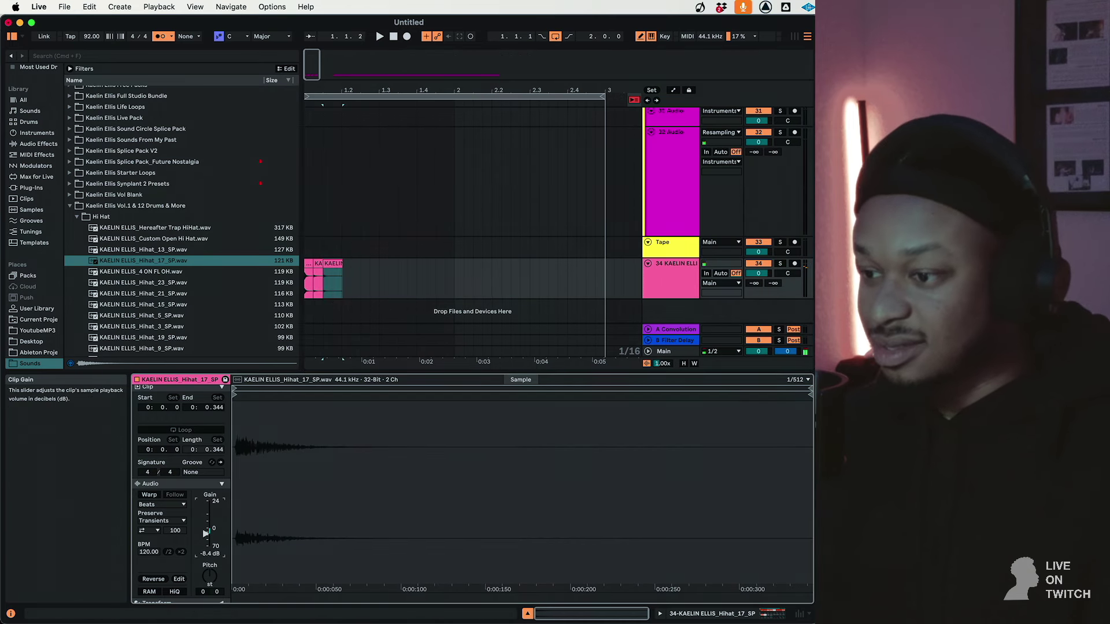
Add a hi-hat copy on the fourth sixteenth and raise the first hit's gain to 3.1 dB
{"action": "left_click", "coordinate": [307, 265]}
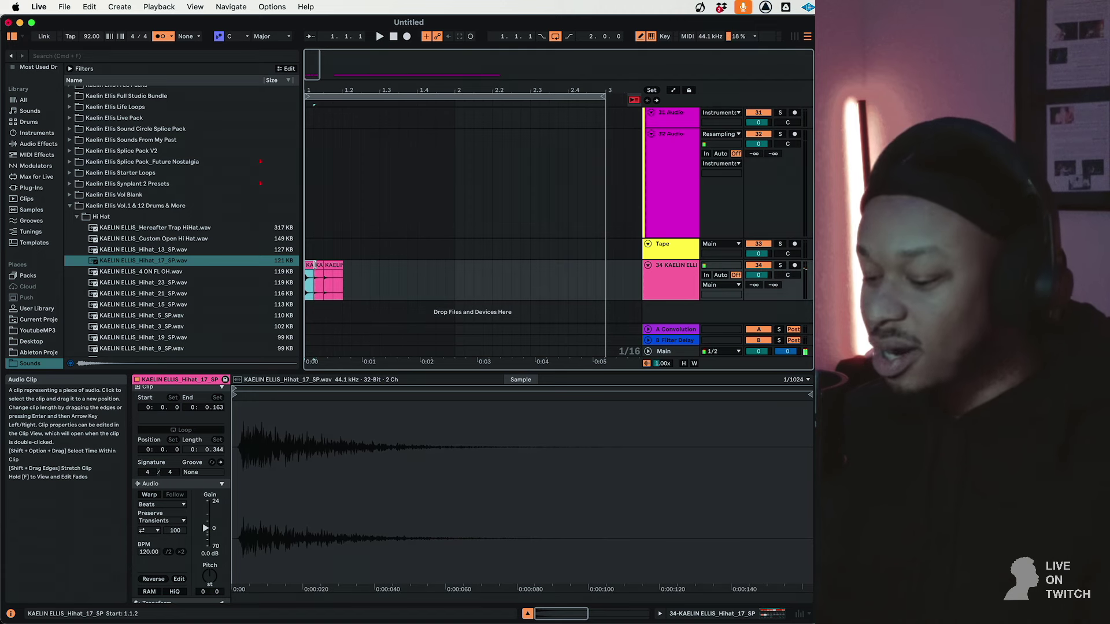
{"action": "left_click", "coordinate": [320, 266]}
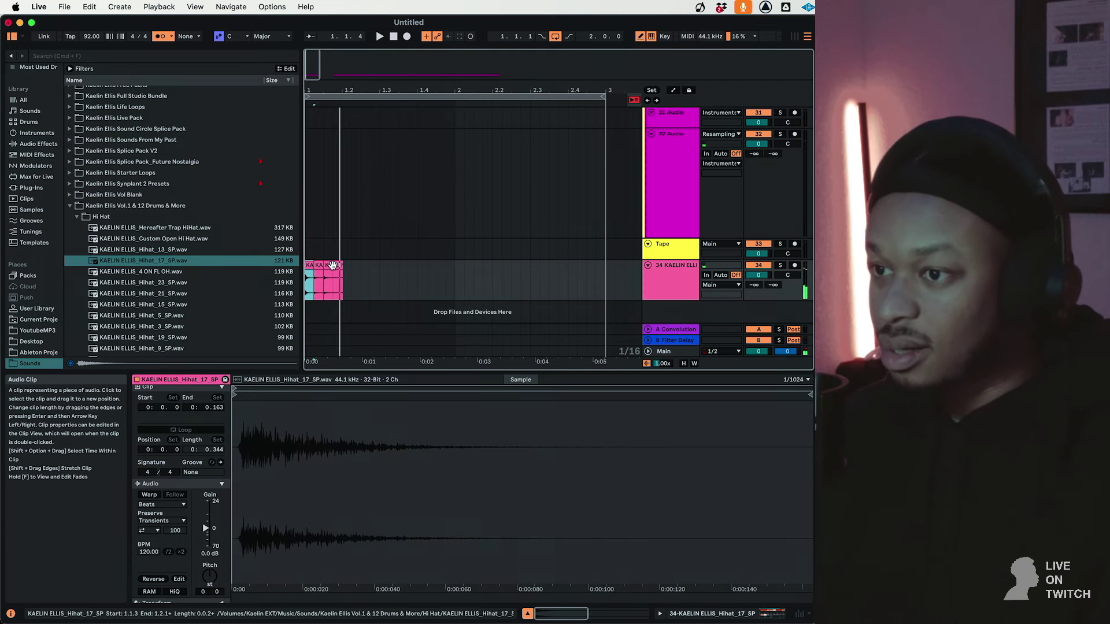
{"action": "mouse_move", "coordinate": [310, 265]}
{"action": "left_mouse_down"}
{"action": "mouse_move", "coordinate": [338, 276]}
{"action": "mouse_move", "coordinate": [328, 275]}
{"action": "left_mouse_up"}
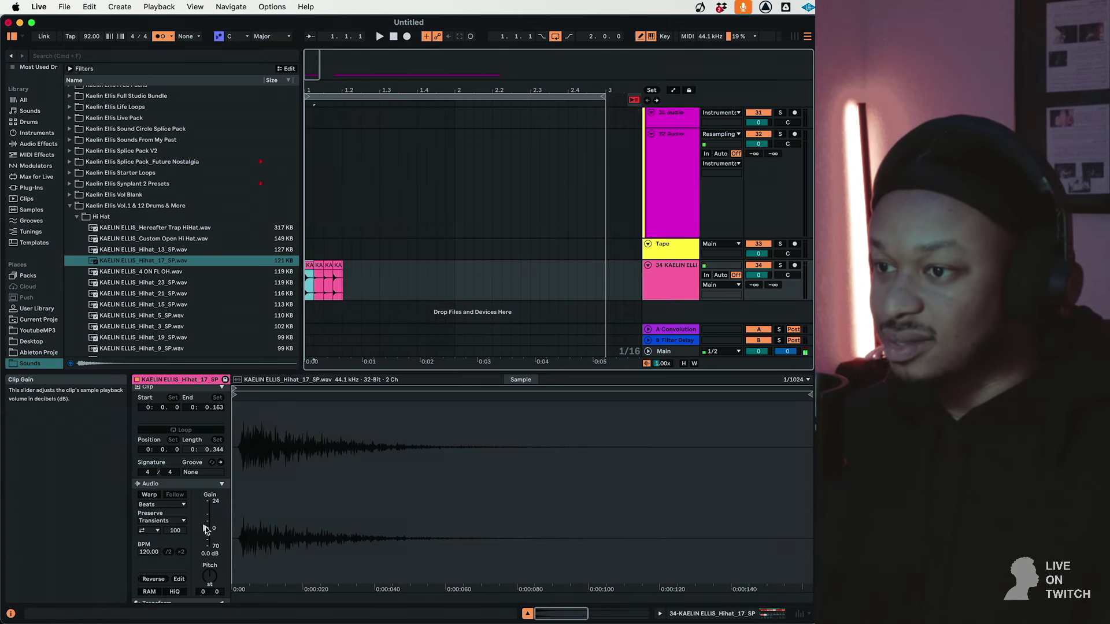
{"action": "left_click_drag", "start_coordinate": [206, 528], "coordinate": [206, 525]}
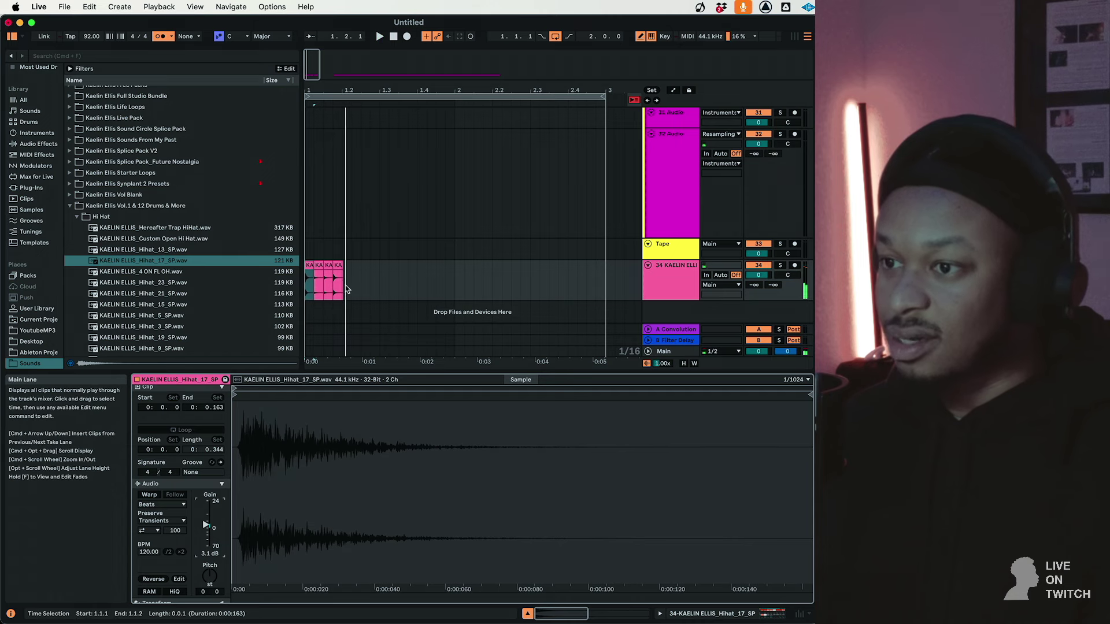
Duplicate the one-beat pattern of four hi-hats seven times to fill both bars, and turn the metronome off
{"action": "left_click_drag", "start_coordinate": [347, 284], "coordinate": [306, 286]}
{"action": "key", "text": "super+d"}
{"action": "key", "text": "super+d"}
{"action": "key", "text": "super+d"}
{"action": "key", "text": "super+d"}
{"action": "key", "text": "super+d"}
{"action": "key", "text": "super+d"}
{"action": "key", "text": "super+d"}
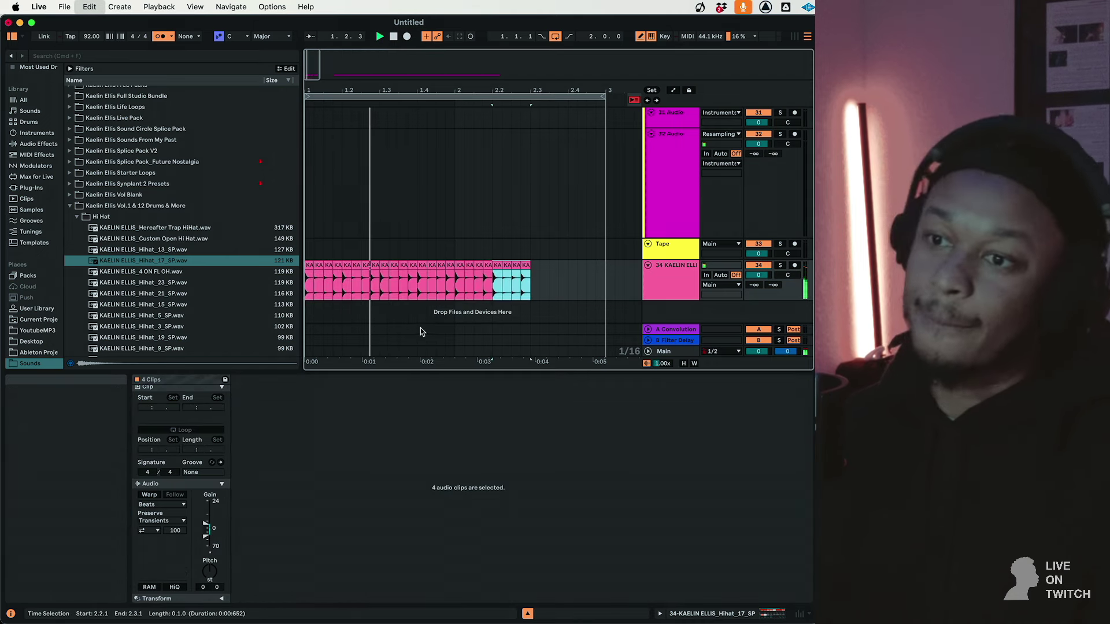
{"action": "left_click", "coordinate": [158, 37]}
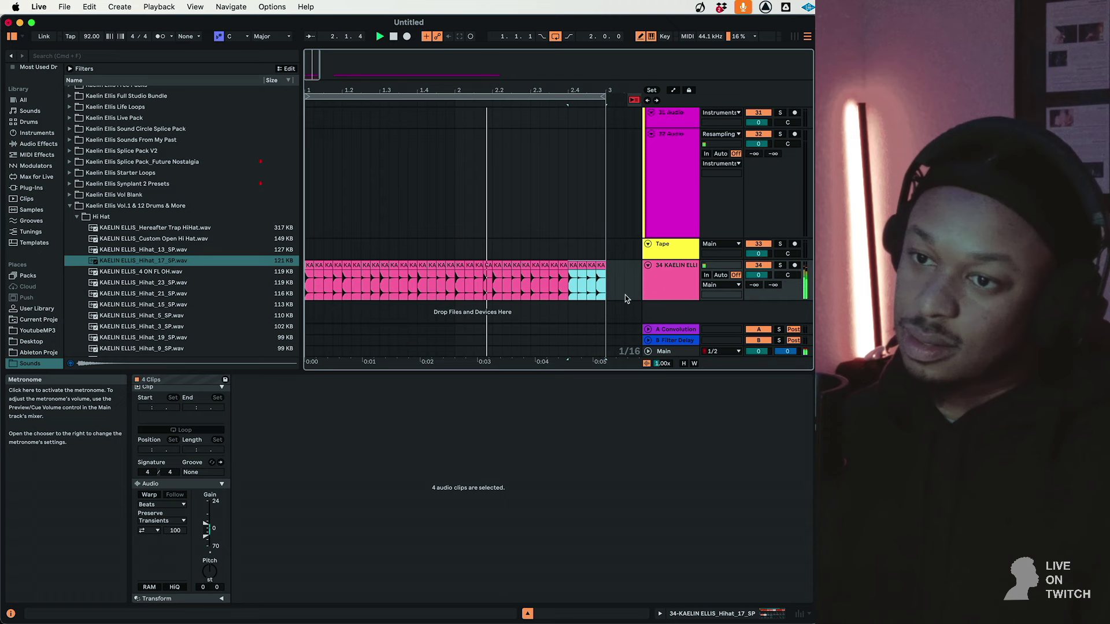
Transpose all 32 hi-hat clips up 5 semitones and set the hi-hat track's volume to -6.7
{"action": "left_click_drag", "start_coordinate": [601, 283], "coordinate": [284, 307]}
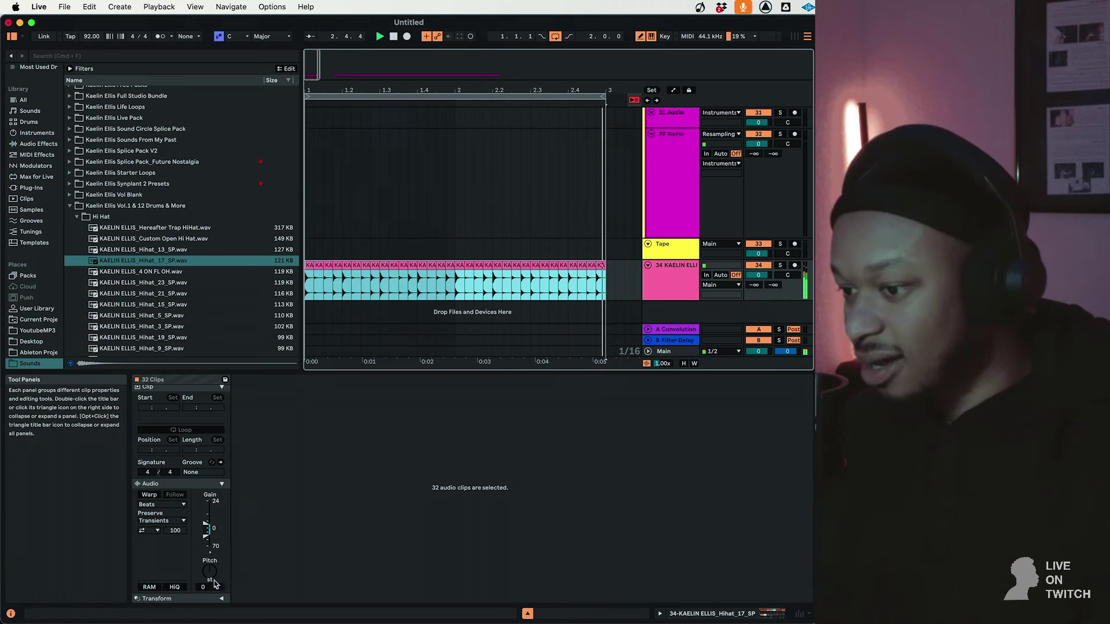
{"action": "left_click_drag", "start_coordinate": [203, 586], "coordinate": [203, 569]}
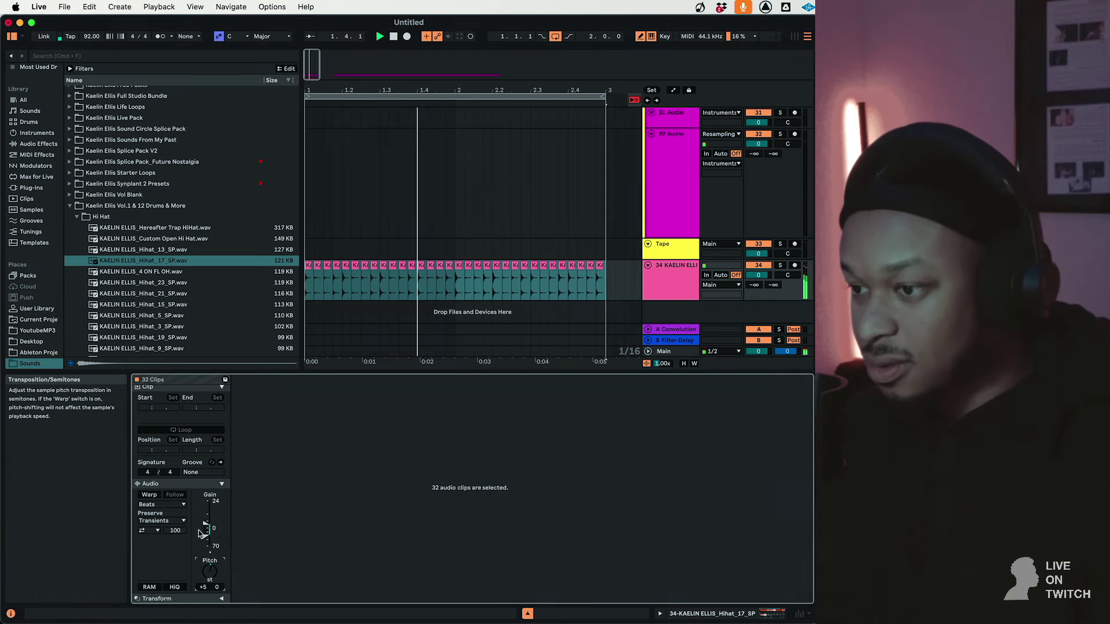
{"action": "left_click_drag", "start_coordinate": [758, 274], "coordinate": [759, 278]}
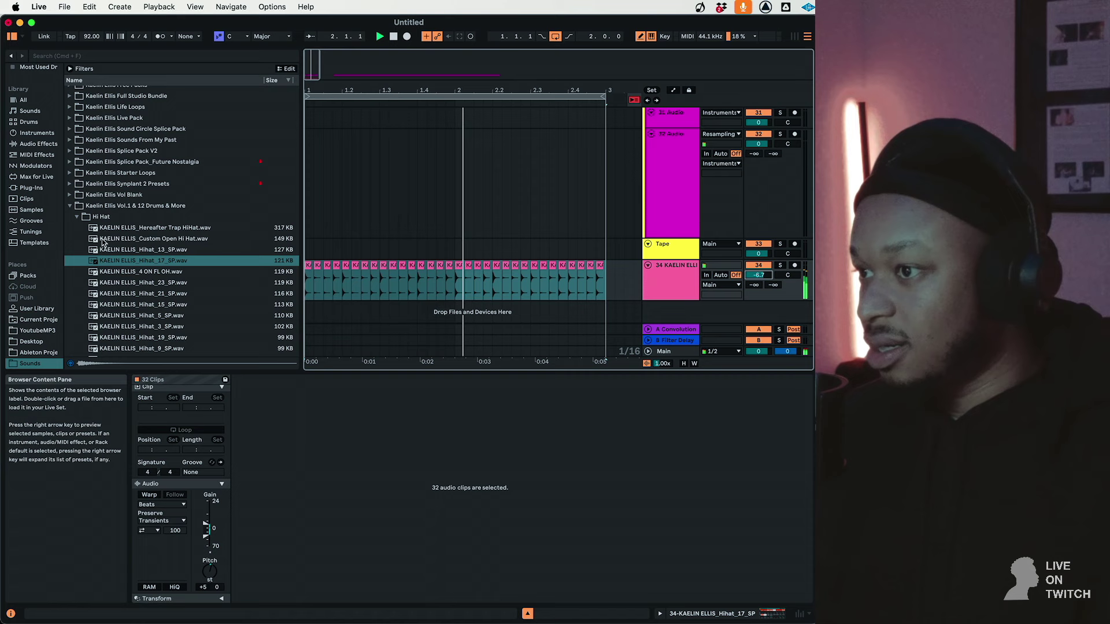
Collapse the Hi Hat folder and expand the Live Pack down to its Drums > One Shots folder
{"action": "left_click", "coordinate": [77, 217]}
{"action": "left_click", "coordinate": [91, 249]}
{"action": "left_click", "coordinate": [101, 261]}
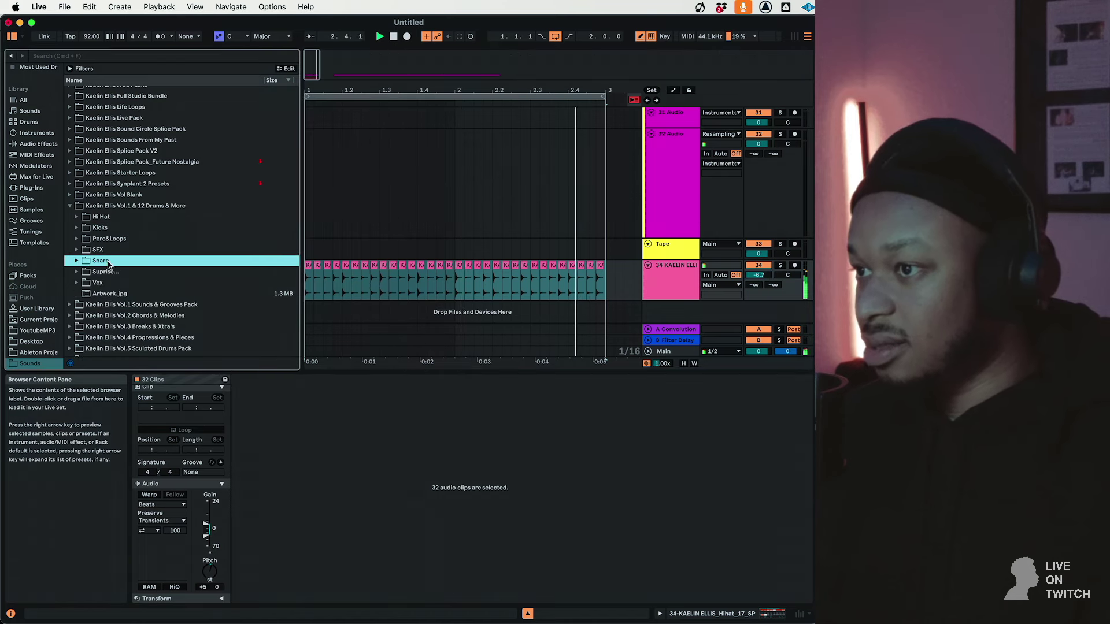
{"action": "scroll", "coordinate": [169, 190], "scroll_direction": "up", "scroll_amount": 3}
{"action": "left_click", "coordinate": [169, 145]}
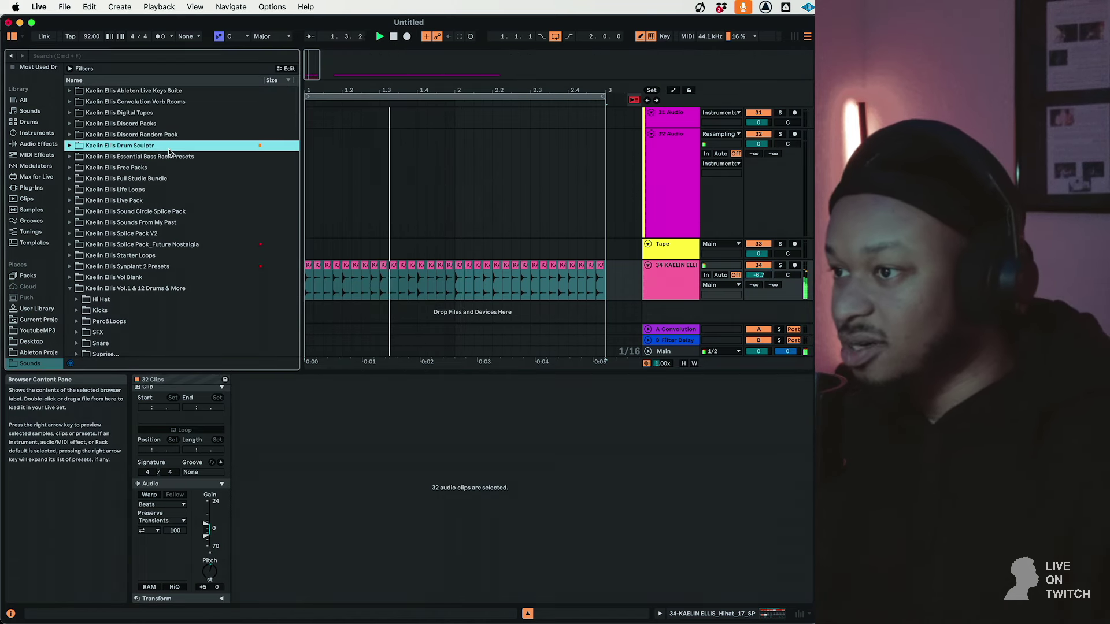
{"action": "key", "text": "Down"}
{"action": "key", "text": "Down"}
{"action": "key", "text": "Down"}
{"action": "key", "text": "Down"}
{"action": "key", "text": "Down"}
{"action": "key", "text": "Right"}
{"action": "key", "text": "Down"}
{"action": "key", "text": "Down"}
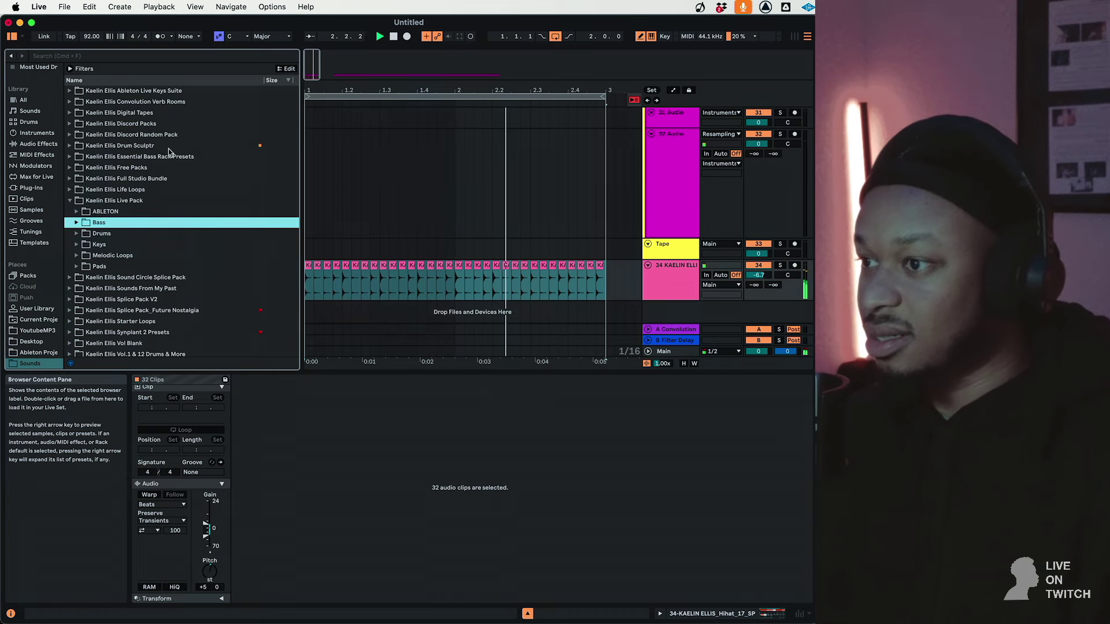
{"action": "key", "text": "Down"}
{"action": "key", "text": "Right"}
{"action": "key", "text": "Down"}
{"action": "key", "text": "Down"}
{"action": "key", "text": "Right"}
Preview the drum samples in the One Shots folder while the hi-hat loop plays
{"action": "key", "text": "Down"}
{"action": "key", "text": "Down"}
{"action": "key", "text": "Down"}
{"action": "key", "text": "Down"}
{"action": "key", "text": "Down"}
{"action": "key", "text": "Down"}
{"action": "key", "text": "Down"}
{"action": "key", "text": "Down"}
{"action": "key", "text": "Up"}
{"action": "key", "text": "Up"}
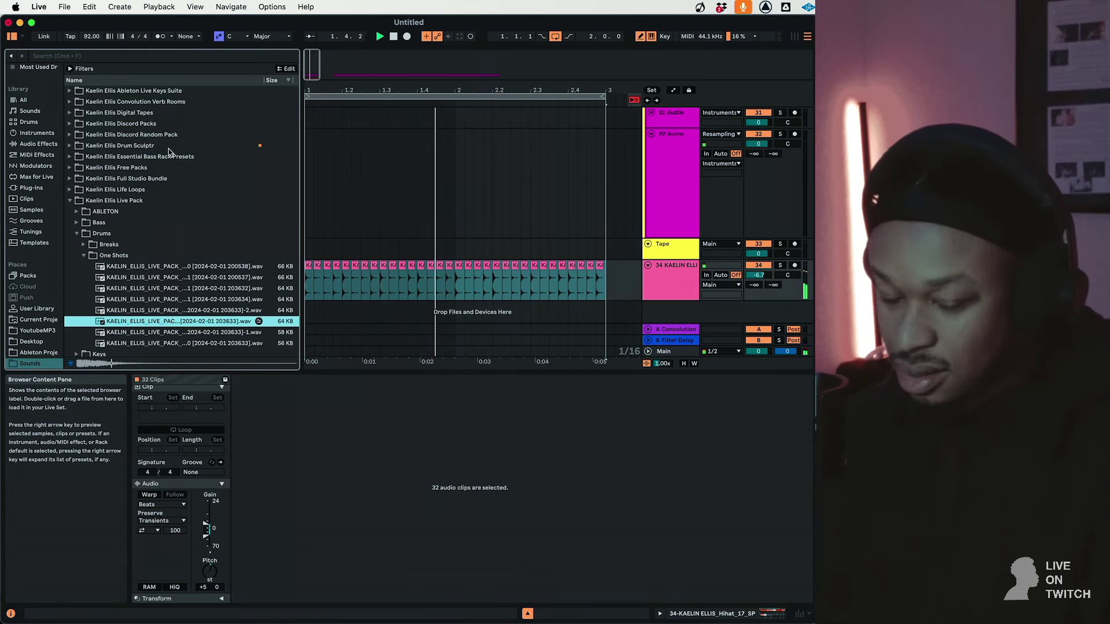
{"action": "key", "text": "Up"}
{"action": "key", "text": "Down"}
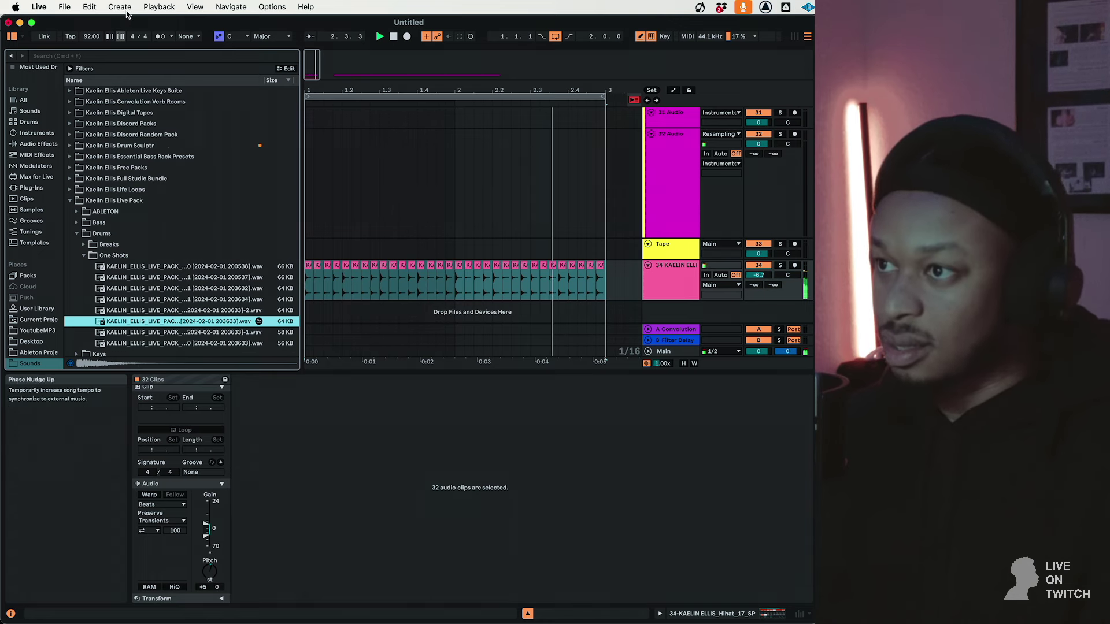
Turn the metronome back on and audition the one-shots again down to the sample ending in 203633]-2.wav
{"action": "left_click", "coordinate": [162, 36]}
{"action": "left_click", "coordinate": [197, 277]}
{"action": "key", "text": "Down"}
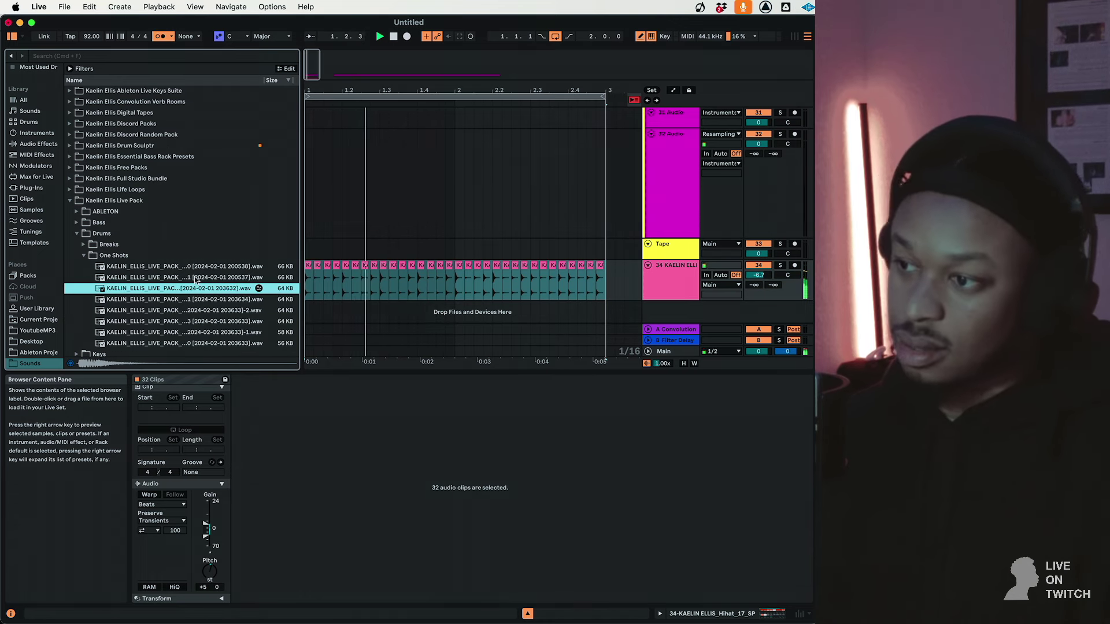
{"action": "key", "text": "Down"}
{"action": "key", "text": "Down"}
{"action": "key", "text": "Down"}
{"action": "key", "text": "Up"}
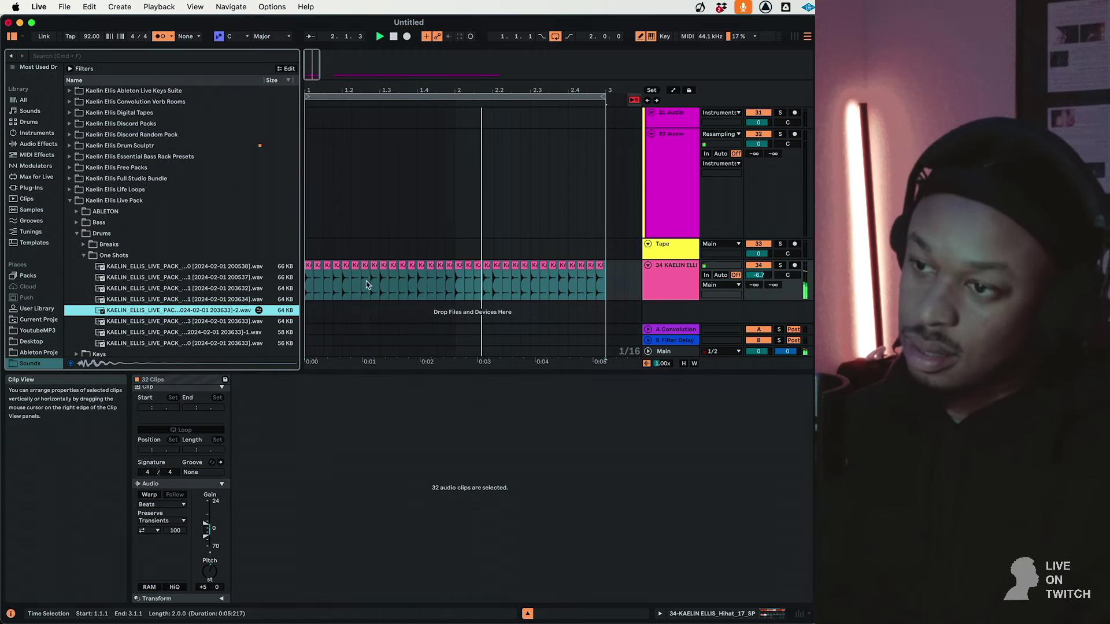
Place the KICK_10 one-shot at bar 1 on a new track and repeat it every two beats across both bars
{"action": "left_click_drag", "start_coordinate": [231, 311], "coordinate": [310, 317]}
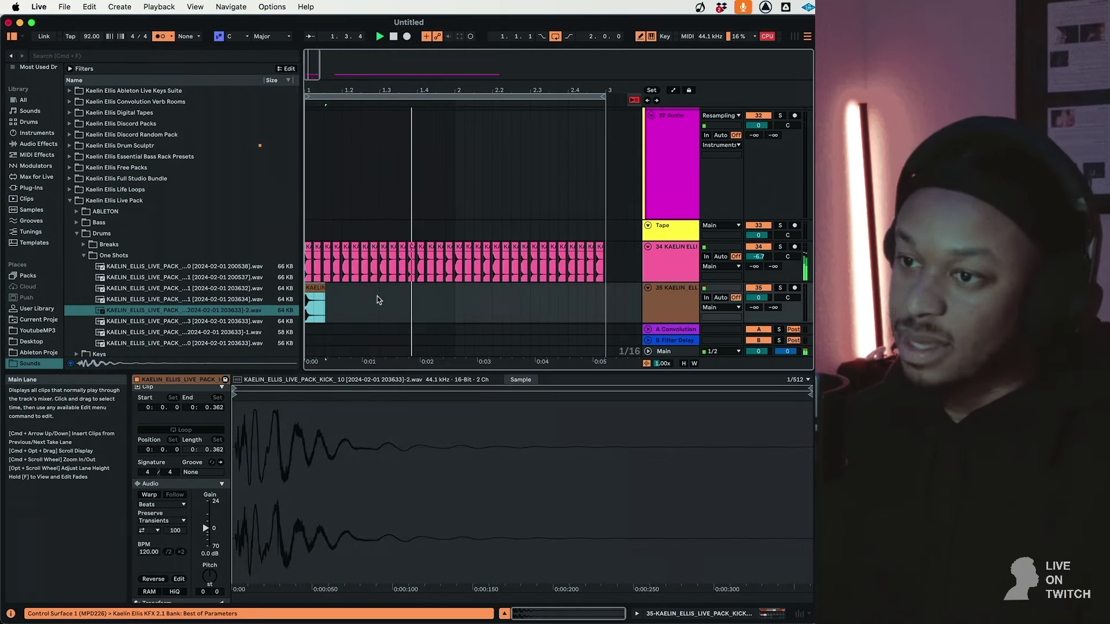
{"action": "left_click", "coordinate": [377, 296], "text": "shift"}
{"action": "key", "text": "super+d"}
{"action": "key", "text": "super+d"}
{"action": "key", "text": "super+d"}
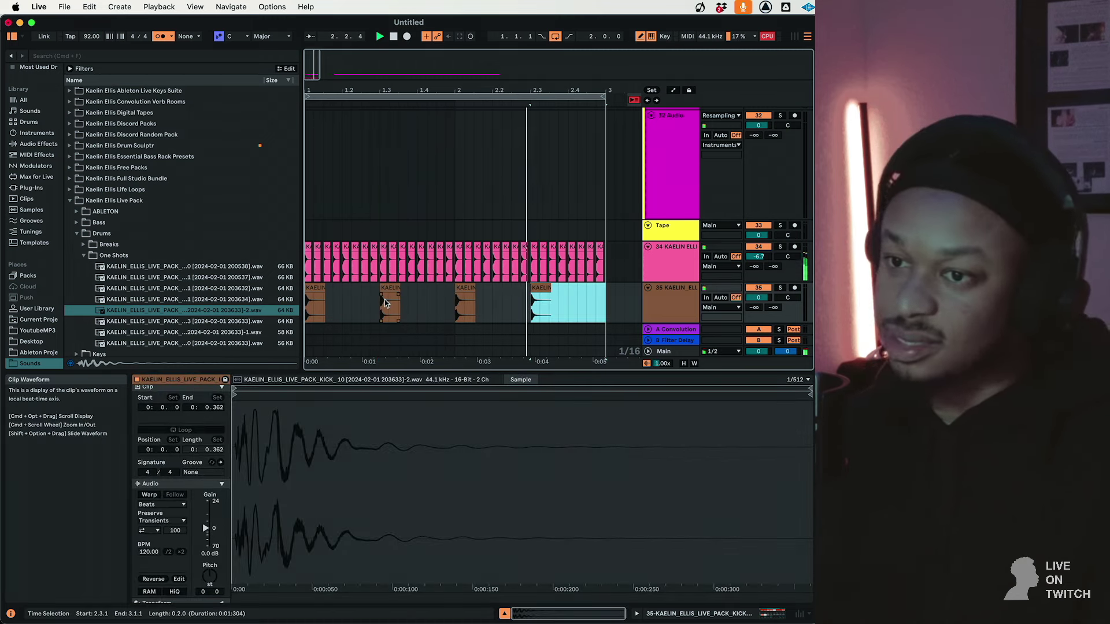
{"action": "scroll", "coordinate": [385, 299], "scroll_direction": "down", "scroll_amount": 3}
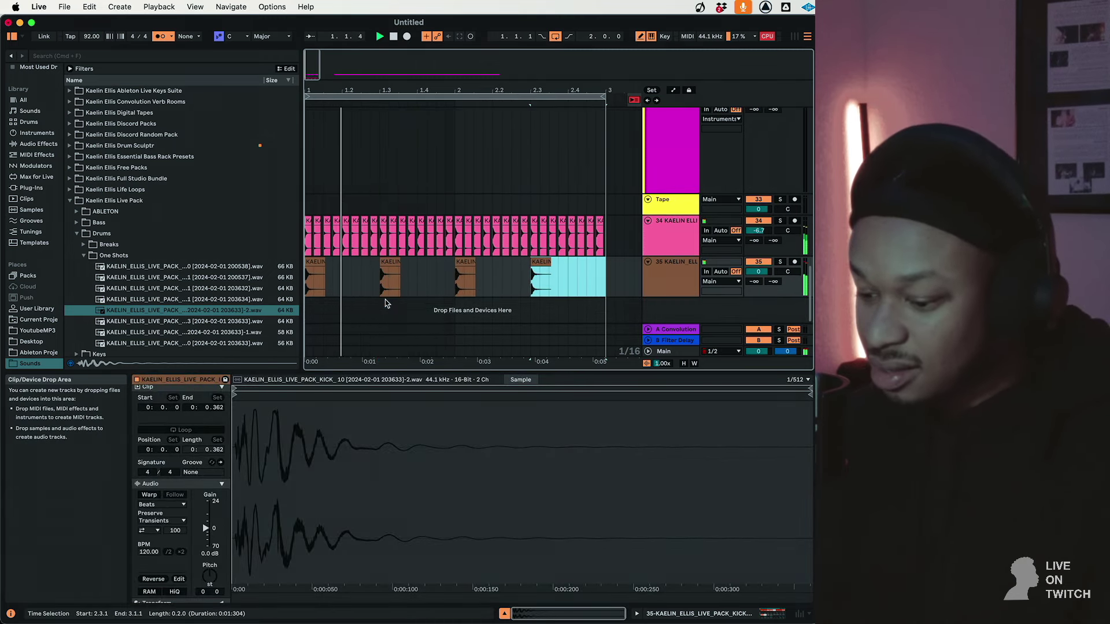
Select the four kick clips and copy them two beats later on the kick track, starting at 1.3.1
{"action": "left_click", "coordinate": [402, 286]}
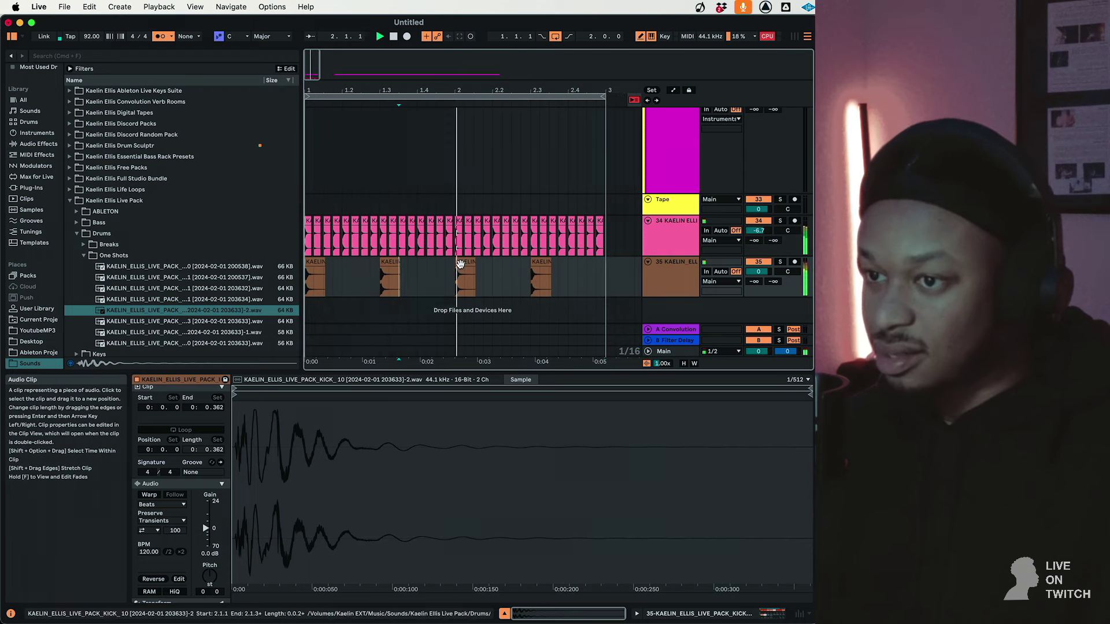
{"action": "left_click", "coordinate": [317, 262]}
{"action": "left_click", "coordinate": [388, 259], "text": "shift"}
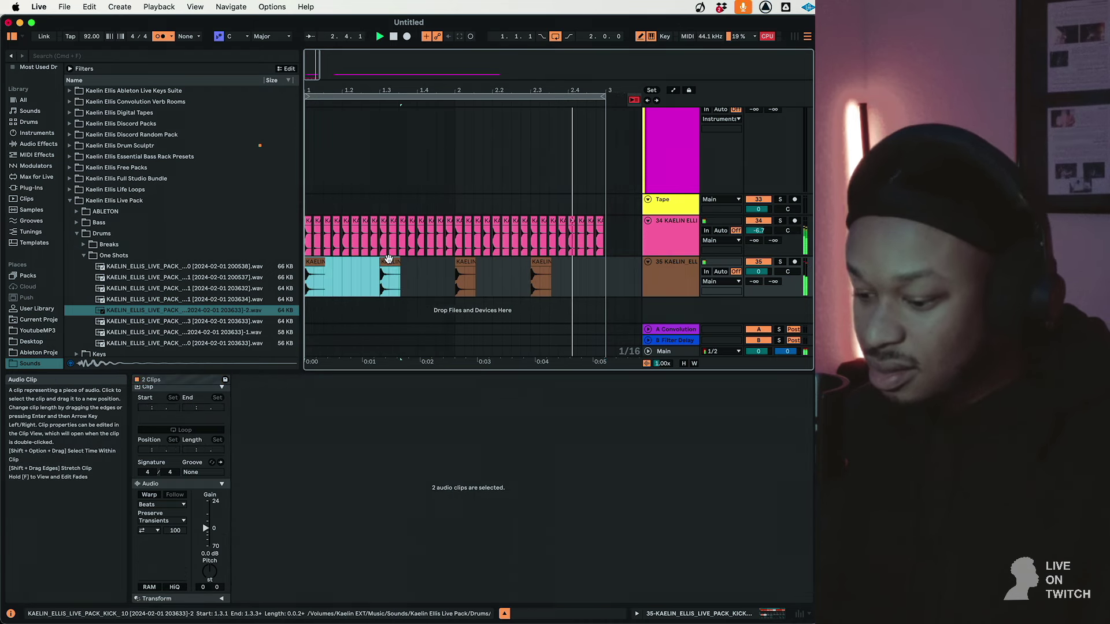
{"action": "left_click", "coordinate": [537, 261], "text": "shift"}
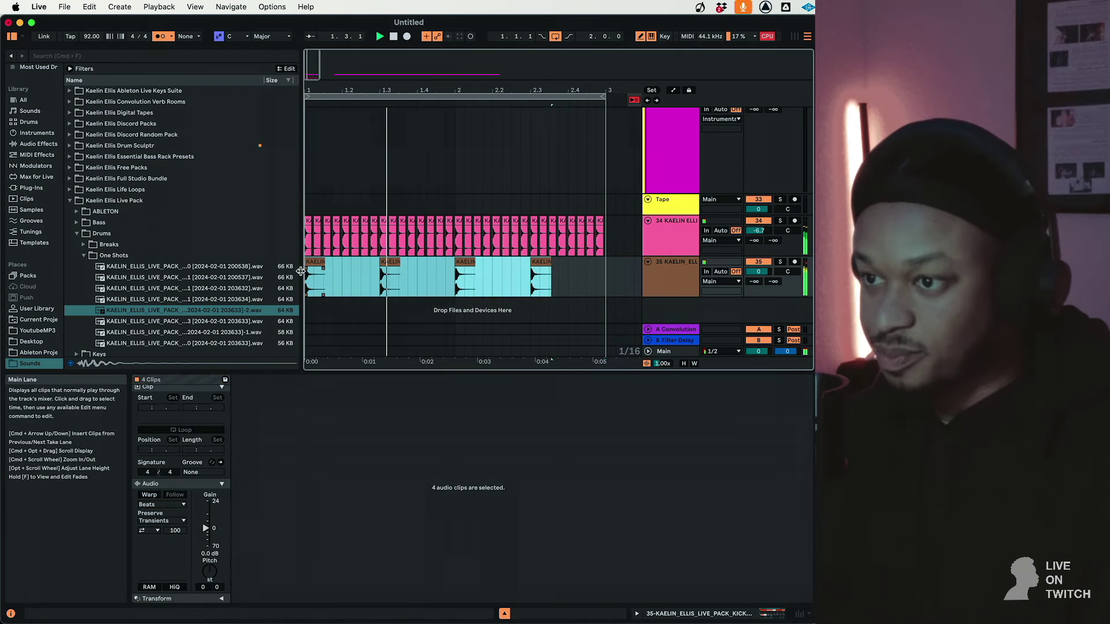
{"action": "left_click_drag", "start_coordinate": [312, 264], "coordinate": [386, 269]}
{"action": "left_click", "coordinate": [386, 265]}
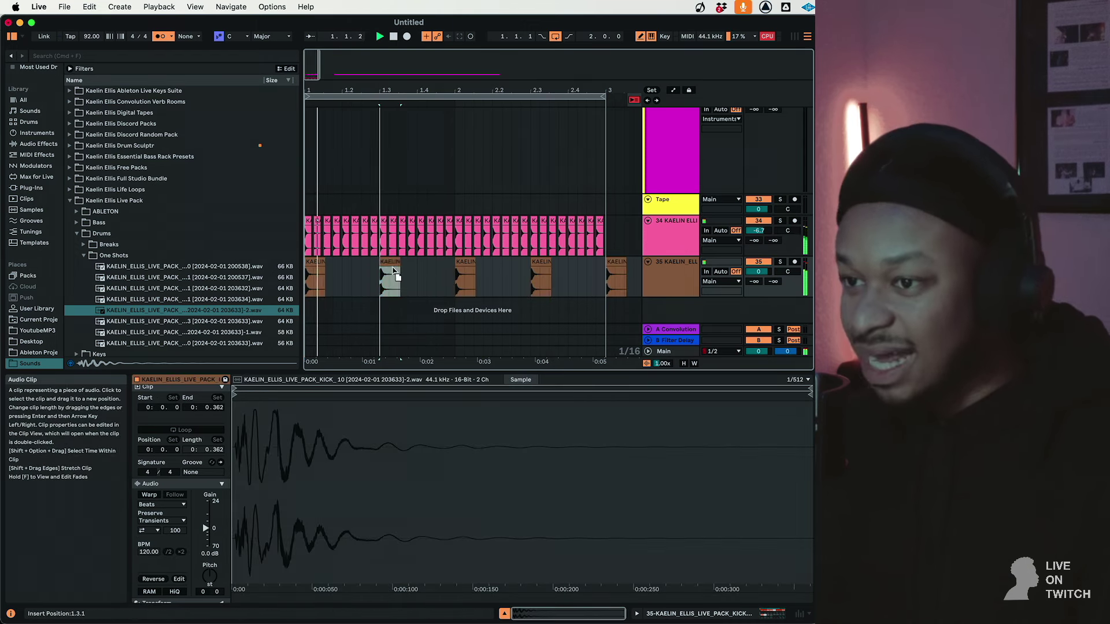
Shorten the kick clips at 1.3, 2.1, 2.3 and 3.1 to about a sixteenth note each
{"action": "left_click_drag", "start_coordinate": [400, 266], "coordinate": [387, 269]}
{"action": "left_click_drag", "start_coordinate": [474, 268], "coordinate": [464, 268]}
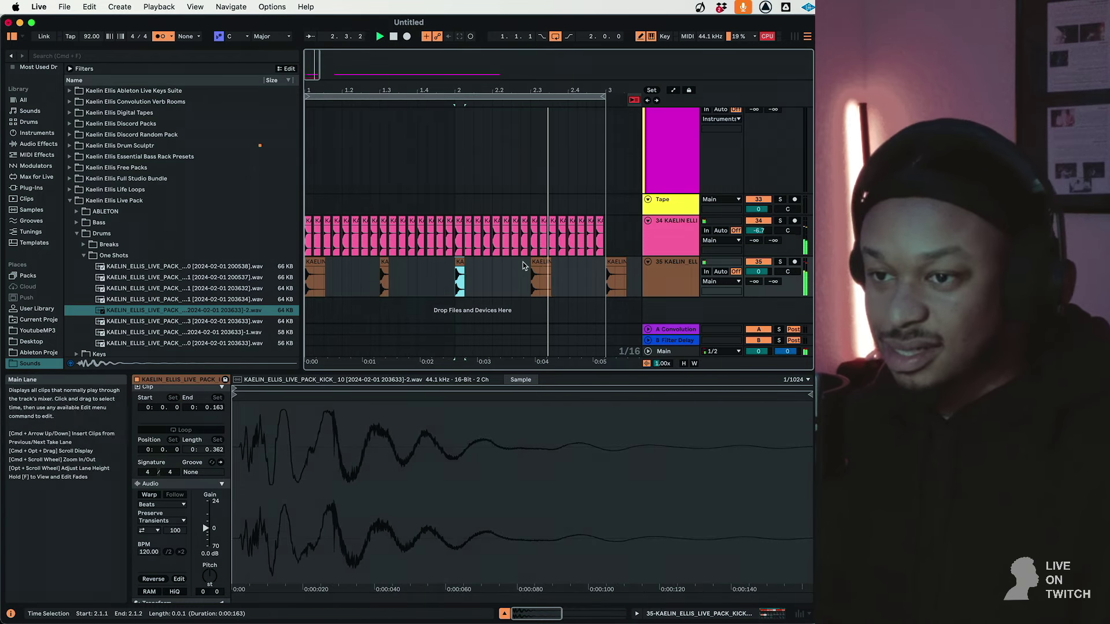
{"action": "left_click_drag", "start_coordinate": [551, 267], "coordinate": [537, 263]}
{"action": "left_click_drag", "start_coordinate": [626, 262], "coordinate": [617, 263]}
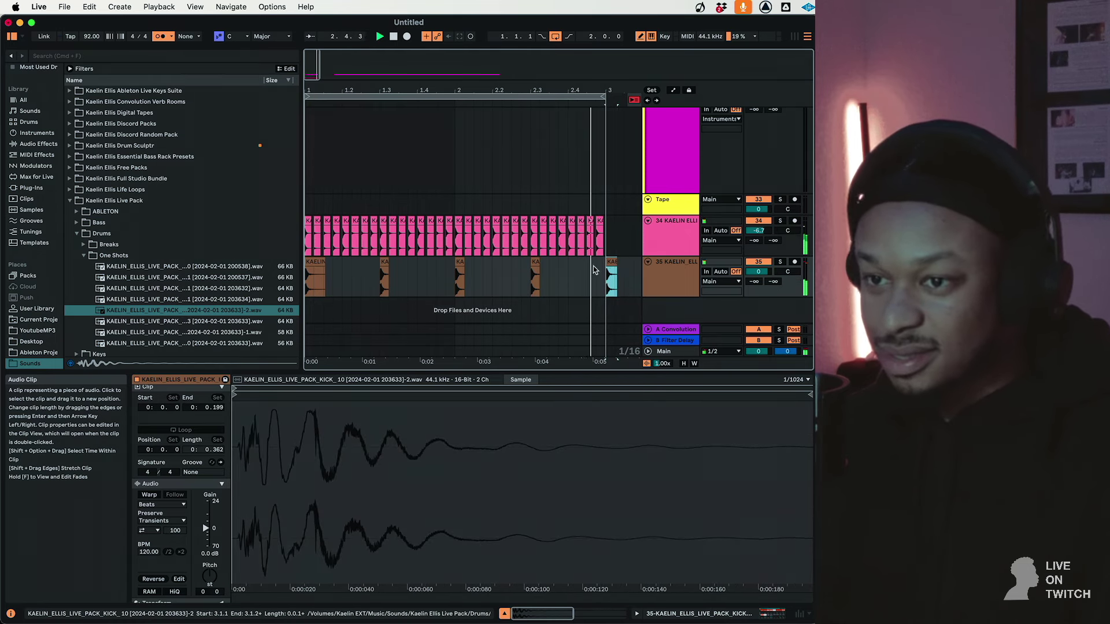
Move the four shortened kick clips two sixteenths earlier, leaving the first kick at bar 1
{"action": "left_click", "coordinate": [384, 262], "text": "shift"}
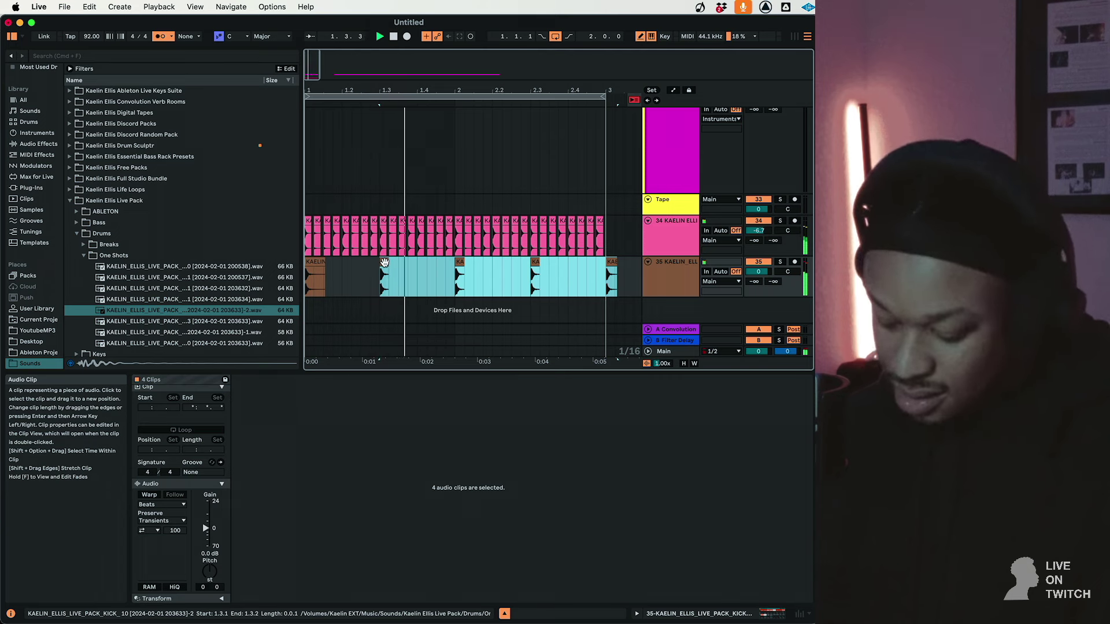
{"action": "key", "text": "Left"}
{"action": "key", "text": "Left"}
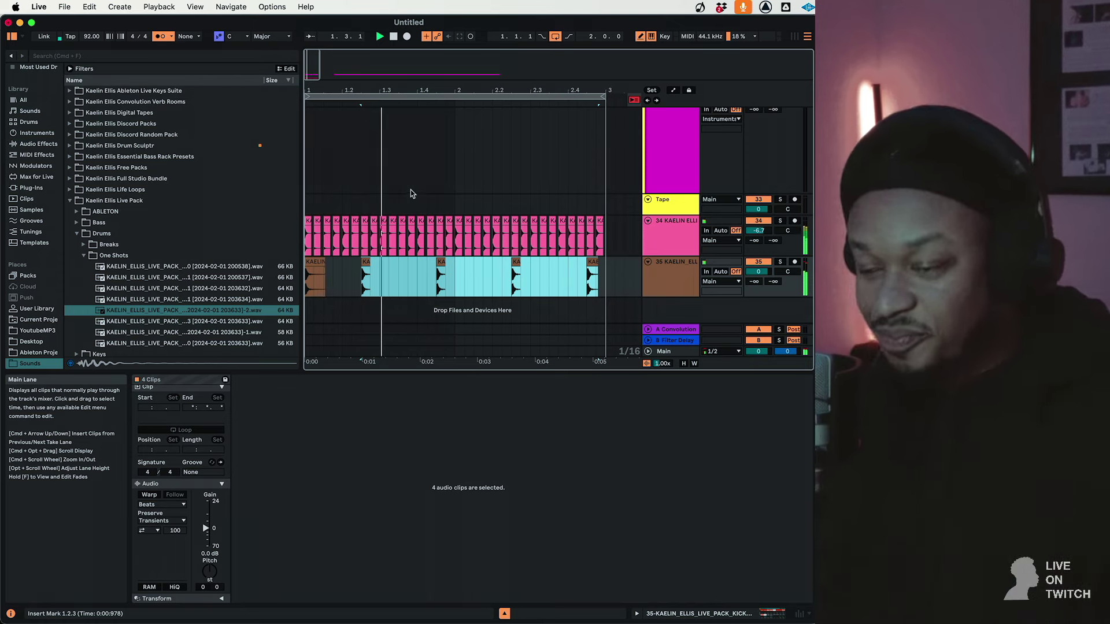
Copy the kick at 2.2.3 one sixteenth earlier to 2.2.2 and lower the copy's gain to about -13.5 dB
{"action": "left_click", "coordinate": [517, 262]}
{"action": "left_click_drag", "start_coordinate": [517, 262], "coordinate": [508, 263]}
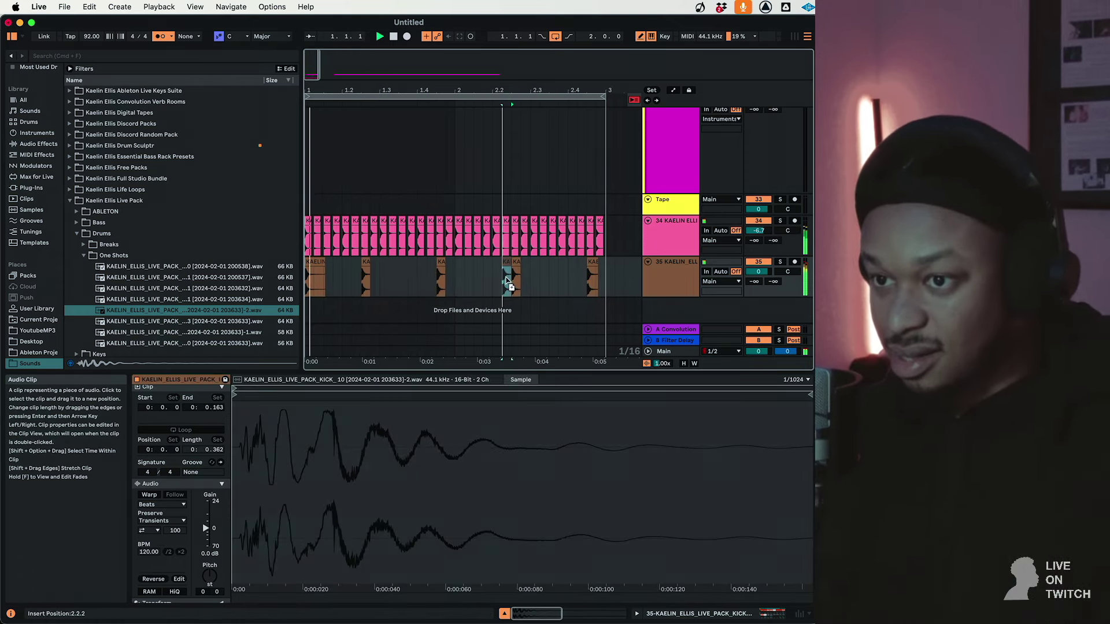
{"action": "left_click_drag", "start_coordinate": [205, 528], "coordinate": [206, 535]}
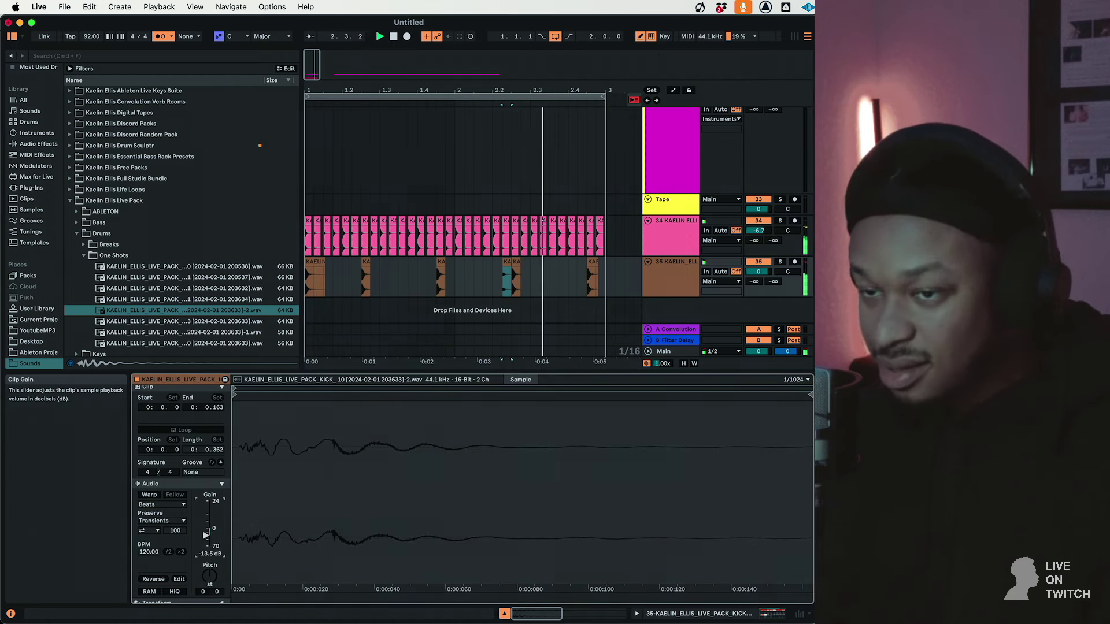
Lower the High Filter of the kick track's Kaelin Ellis KFX rack to 568 Hz and switch off the metronome
{"action": "double_click", "coordinate": [669, 272]}
{"action": "left_click_drag", "start_coordinate": [188, 582], "coordinate": [189, 601]}
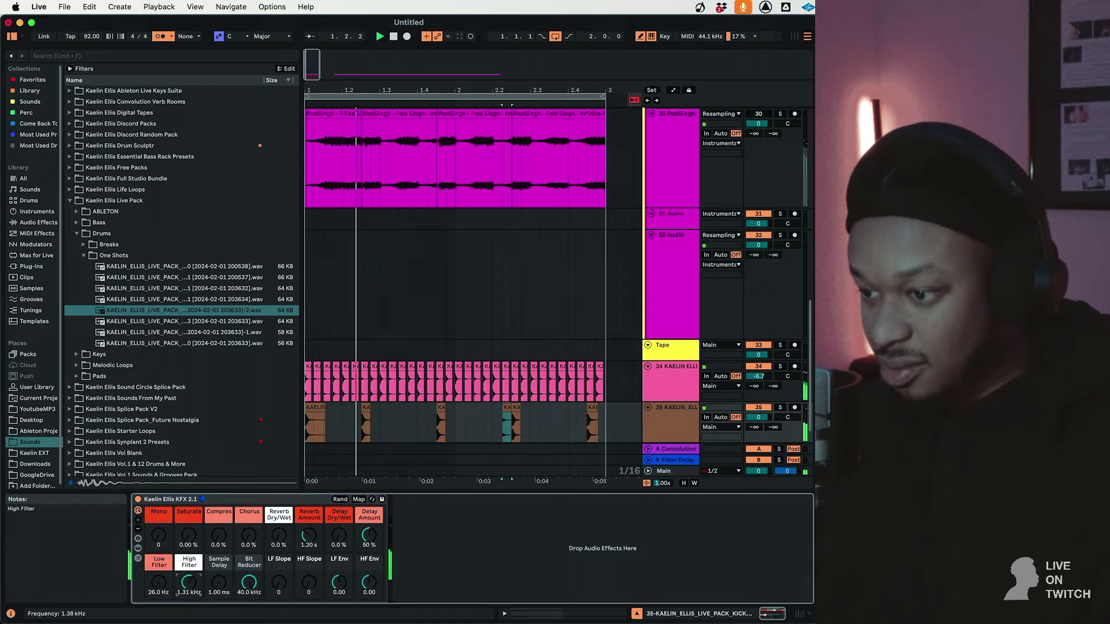
{"action": "left_click", "coordinate": [159, 36]}
Set the Sample Delay of the hi-hat track's Kaelin Ellis KFX rack to 14.7 ms
{"action": "left_click", "coordinate": [671, 384]}
{"action": "left_click_drag", "start_coordinate": [230, 589], "coordinate": [230, 586]}
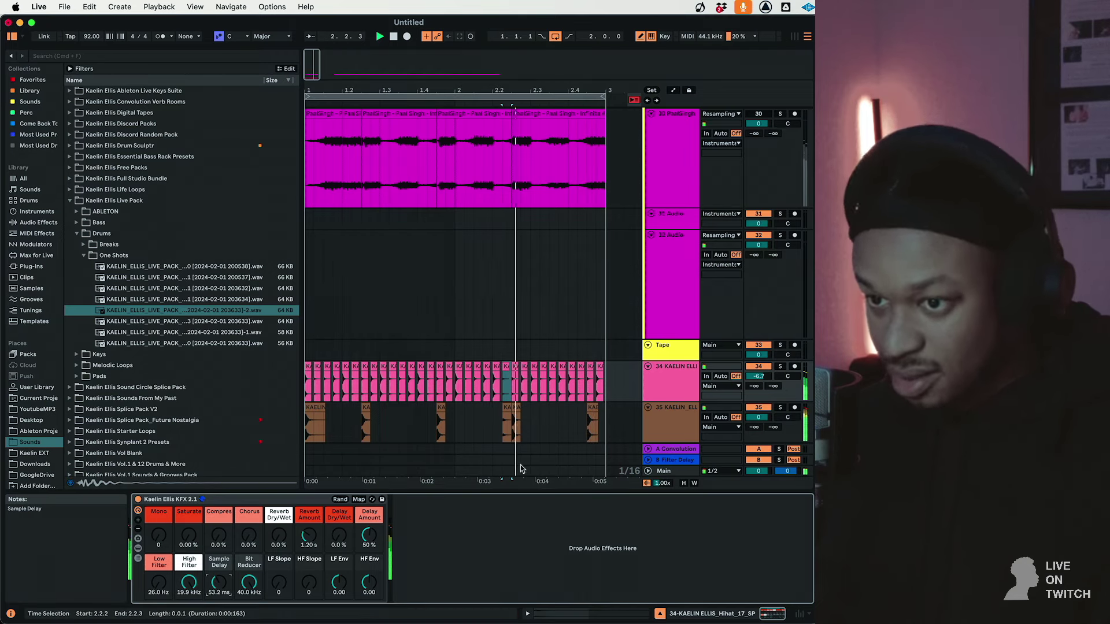
{"action": "left_click", "coordinate": [660, 427]}
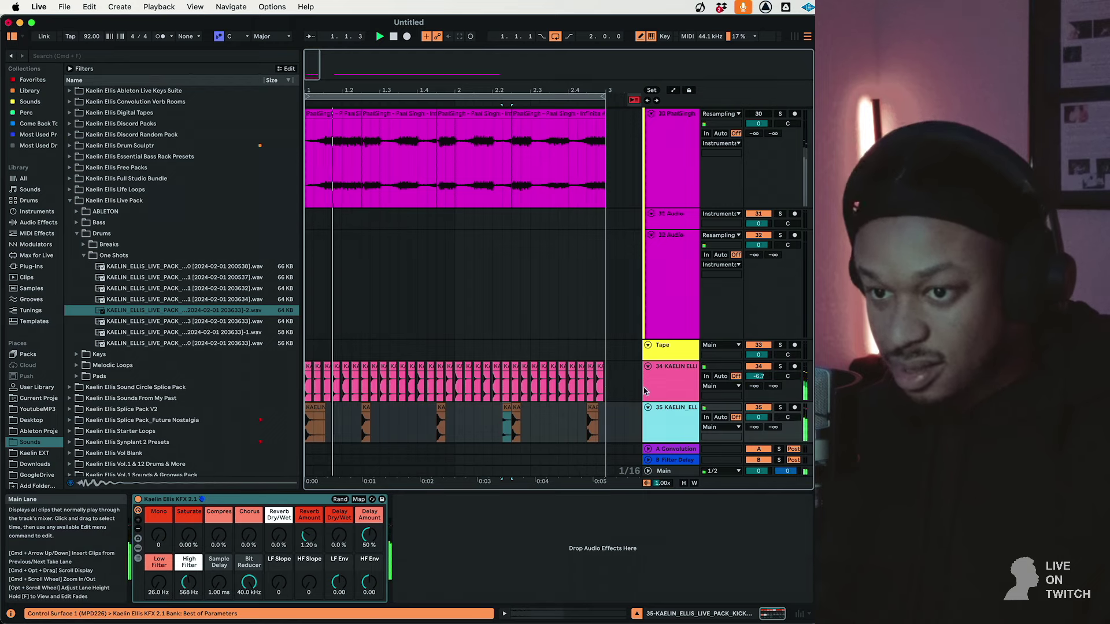
{"action": "key", "text": "Up"}
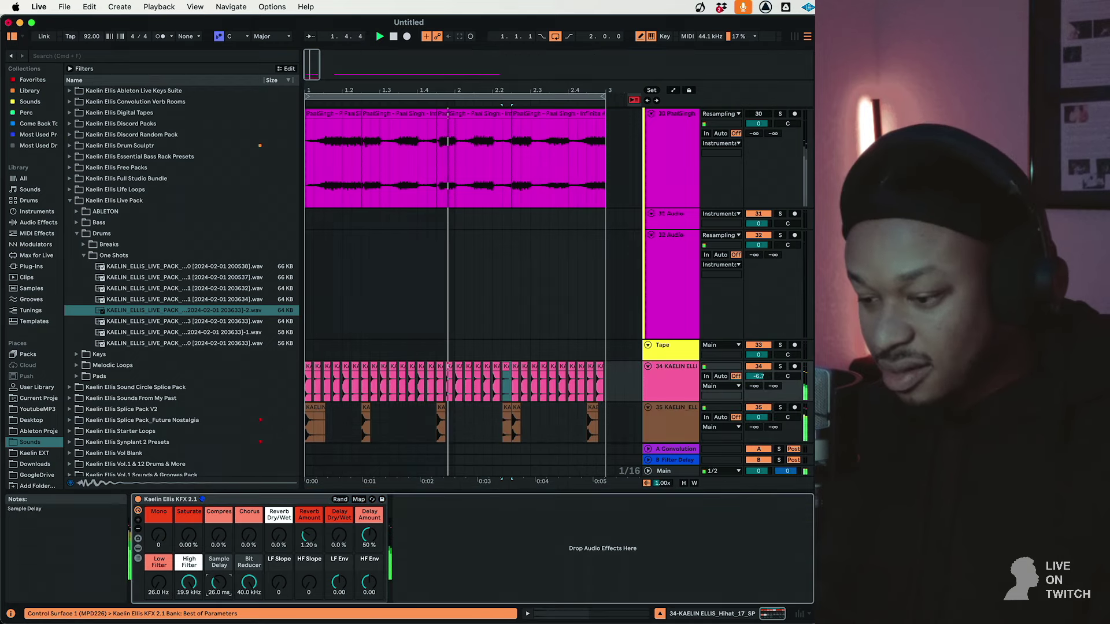
Audition the drum one-shots in the Live Pack folder and place the SNAREv3 sample at 1.2.1 on a new audio track
{"action": "left_click", "coordinate": [204, 336]}
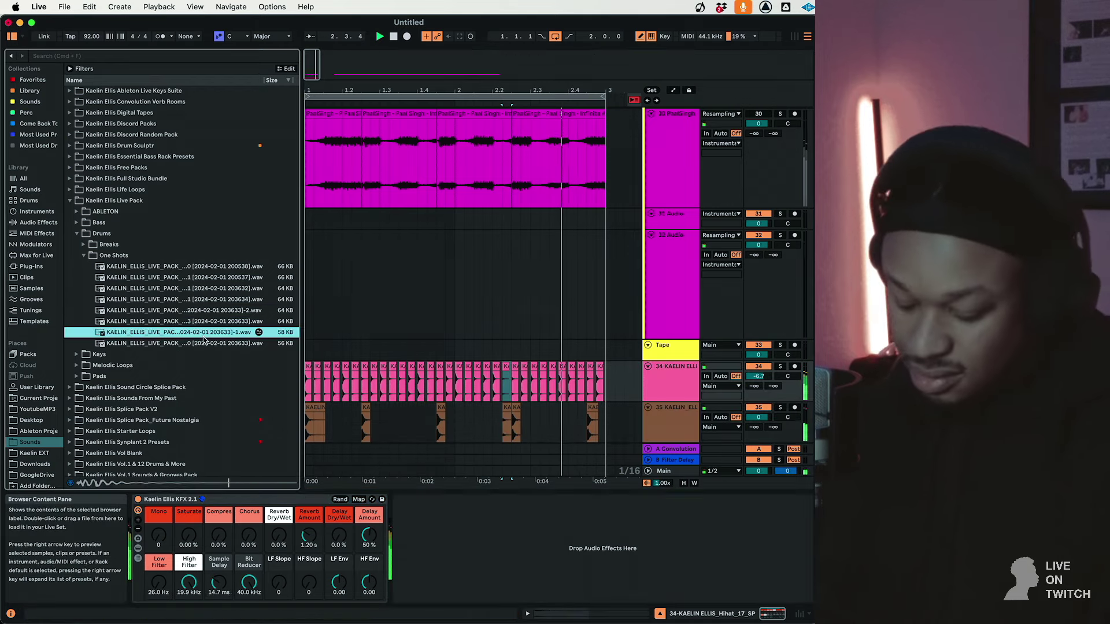
{"action": "key", "text": "Down"}
{"action": "key", "text": "Up"}
{"action": "key", "text": "Up"}
{"action": "key", "text": "Up"}
{"action": "key", "text": "Up"}
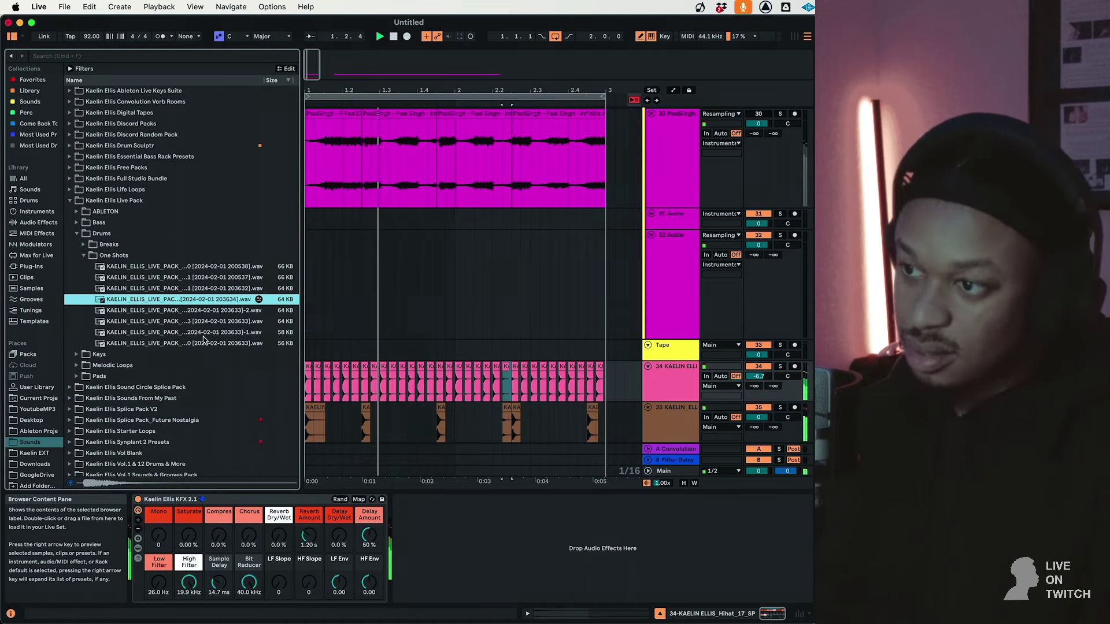
{"action": "key", "text": "Down"}
{"action": "key", "text": "Down"}
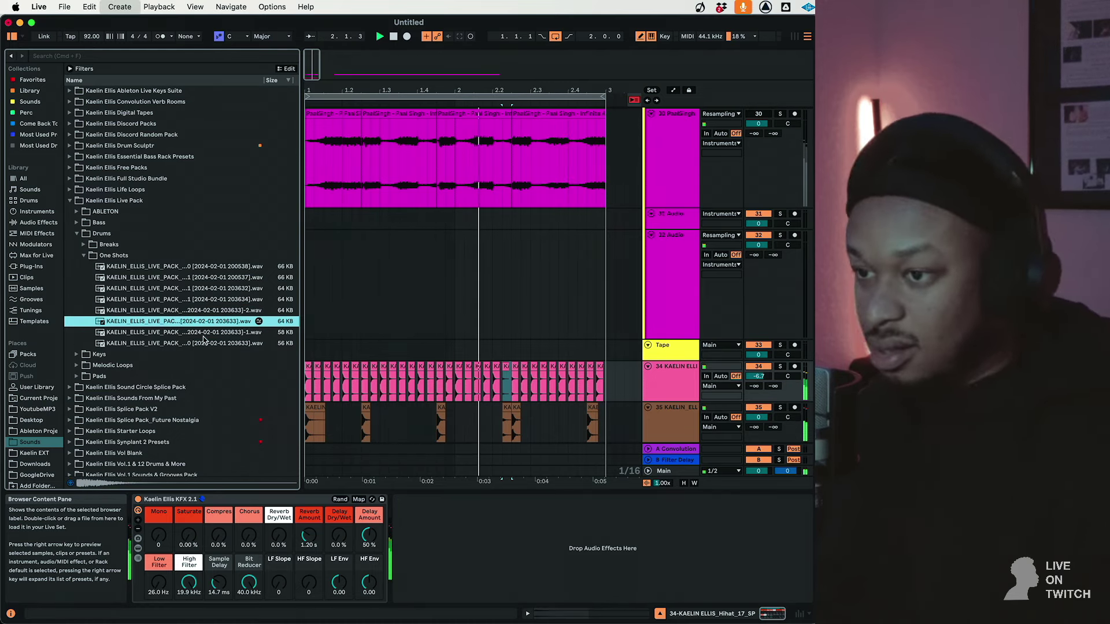
{"action": "key", "text": "super+t"}
{"action": "left_click_drag", "start_coordinate": [205, 316], "coordinate": [354, 400]}
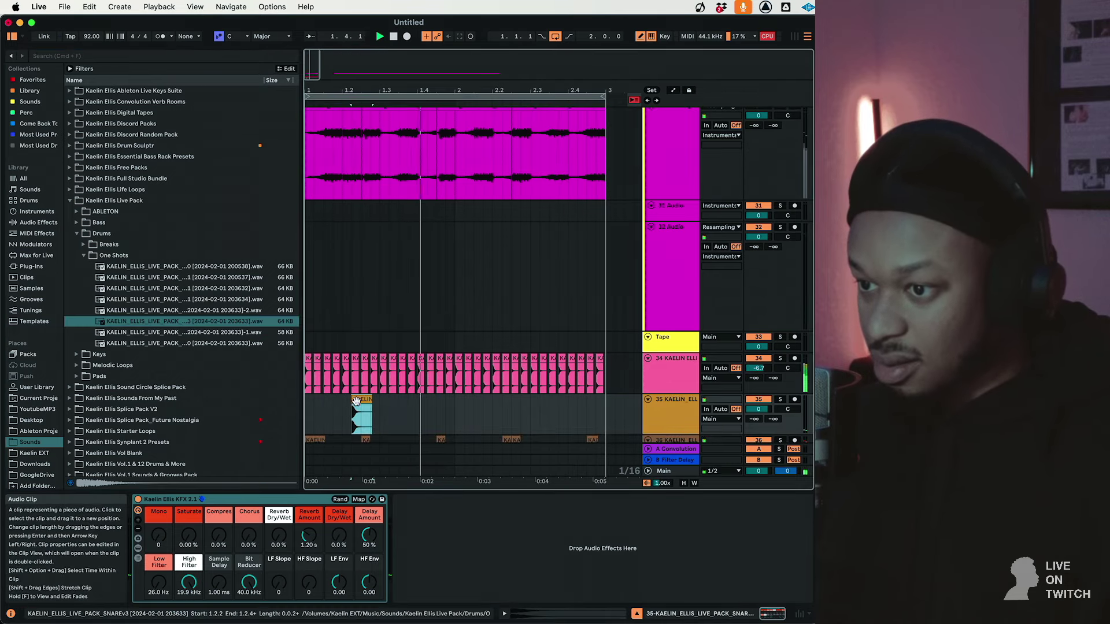
{"action": "double_click", "coordinate": [353, 404]}
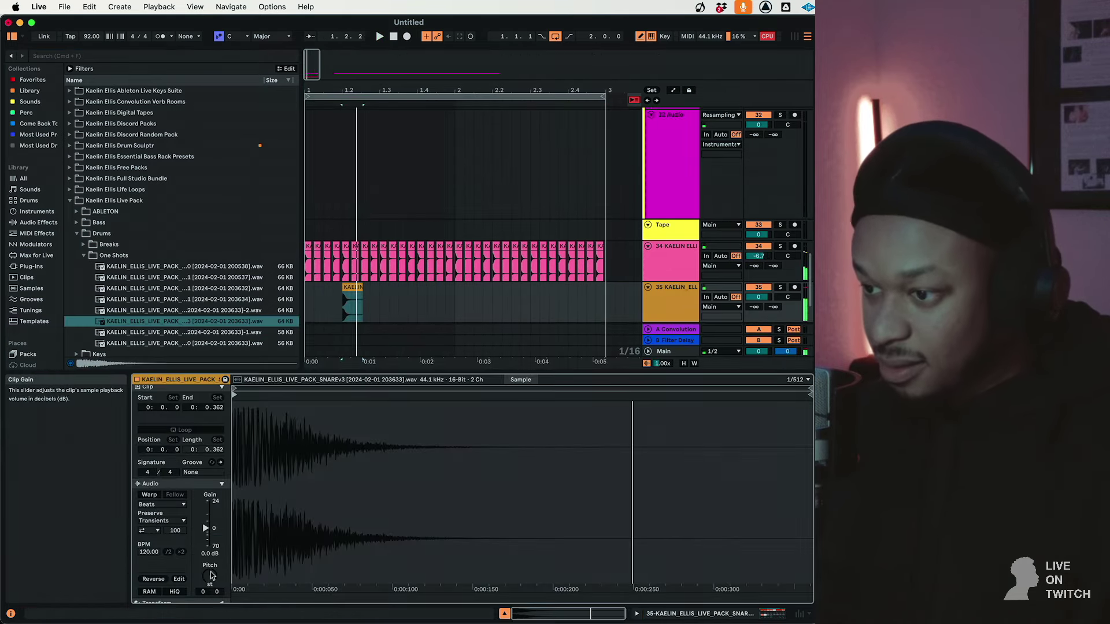
Warp the snare clip in Beats mode with transient looping off, a transient envelope of 35 and a pitch of +2 semitones
{"action": "left_click", "coordinate": [149, 495]}
{"action": "left_click", "coordinate": [149, 530]}
{"action": "left_click", "coordinate": [149, 538]}
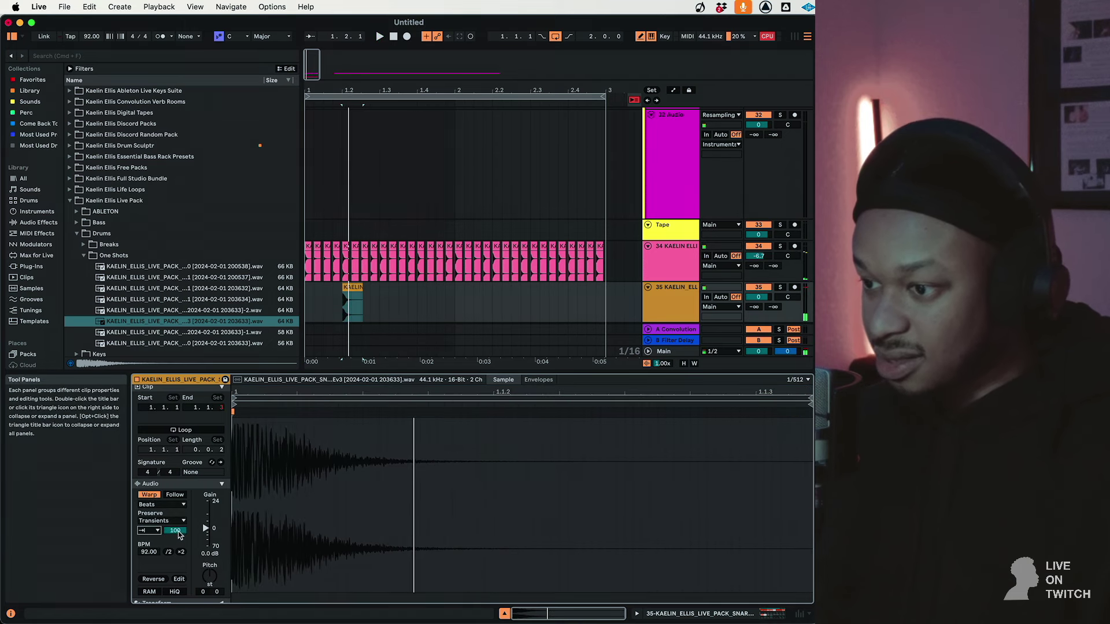
{"action": "left_click_drag", "start_coordinate": [175, 530], "coordinate": [175, 568]}
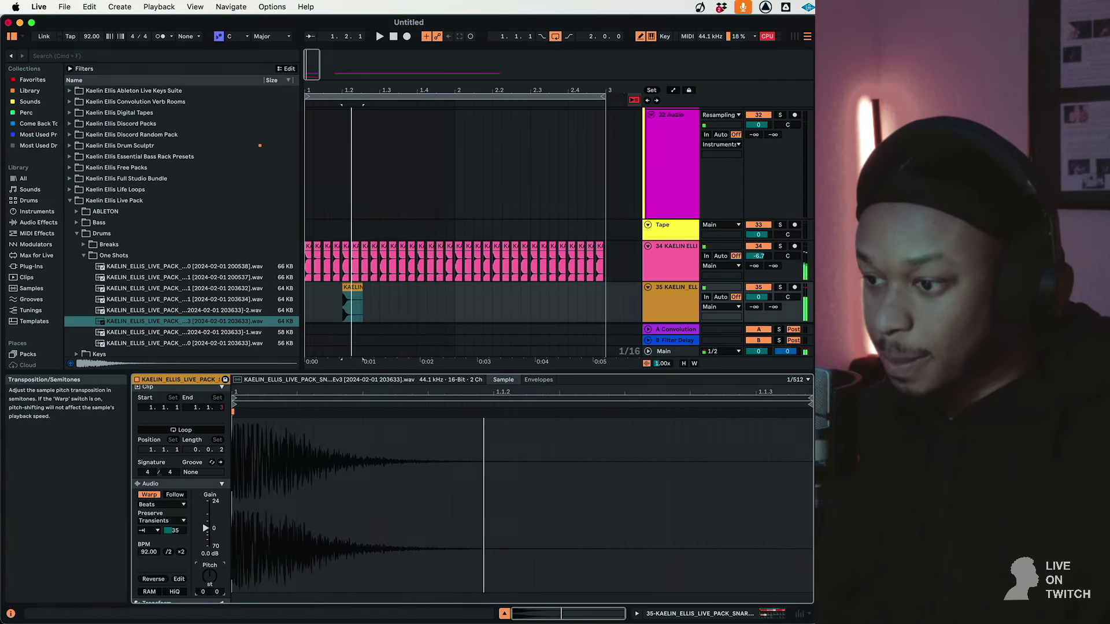
{"action": "left_click", "coordinate": [309, 261]}
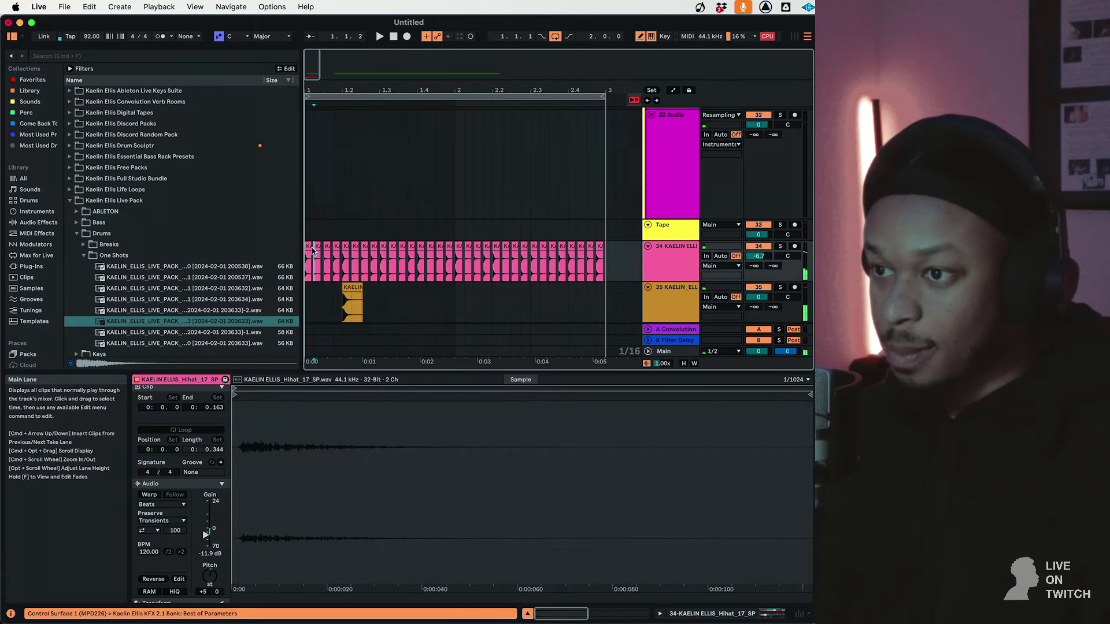
Select the first two beats of the snare track and duplicate them three times to fill both bars
{"action": "scroll", "coordinate": [331, 252], "scroll_direction": "down", "scroll_amount": 3}
{"action": "left_click_drag", "start_coordinate": [383, 234], "coordinate": [290, 241]}
{"action": "key", "text": "super+d"}
{"action": "key", "text": "super+d"}
{"action": "key", "text": "super+d"}
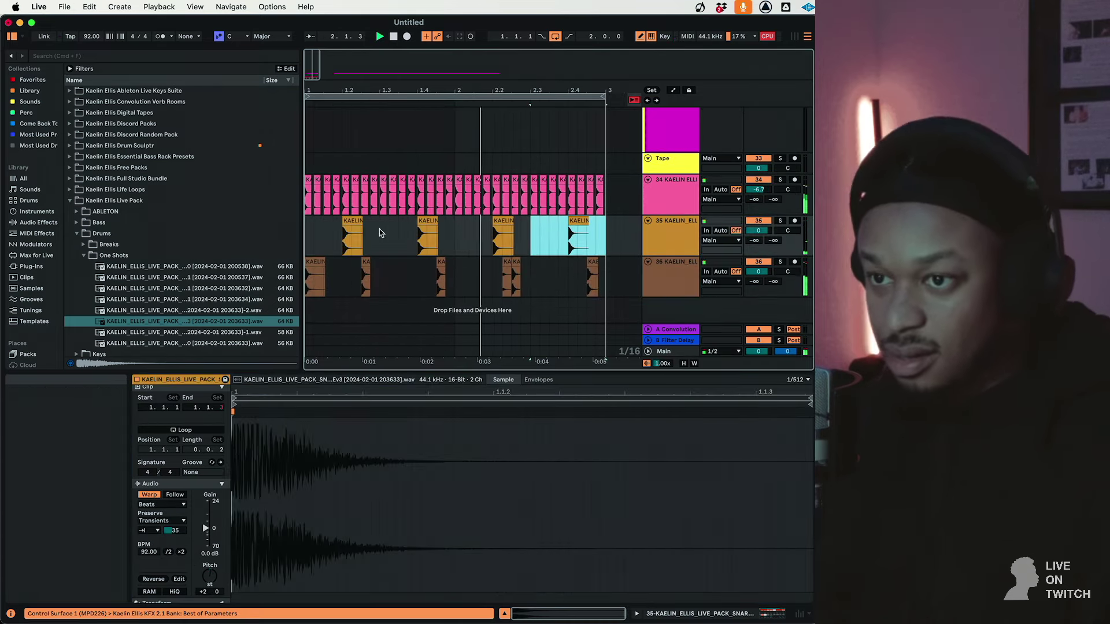
Select the four snare clips across both bars and try fine-tuning their pitch
{"action": "double_click", "coordinate": [675, 221]}
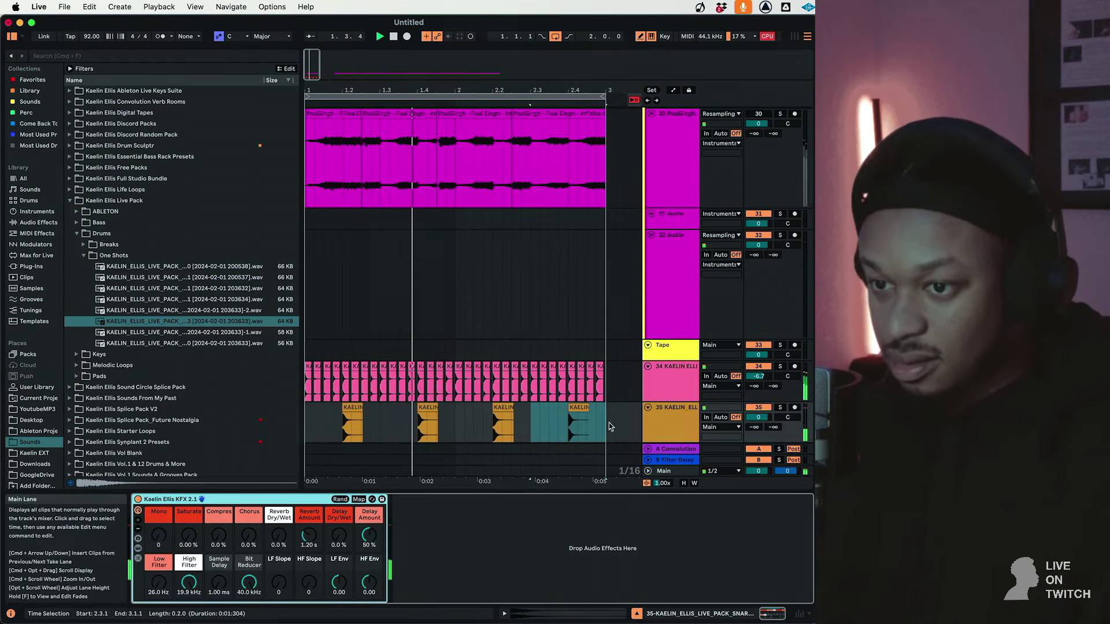
{"action": "left_click_drag", "start_coordinate": [609, 426], "coordinate": [305, 426]}
{"action": "left_click", "coordinate": [561, 617]}
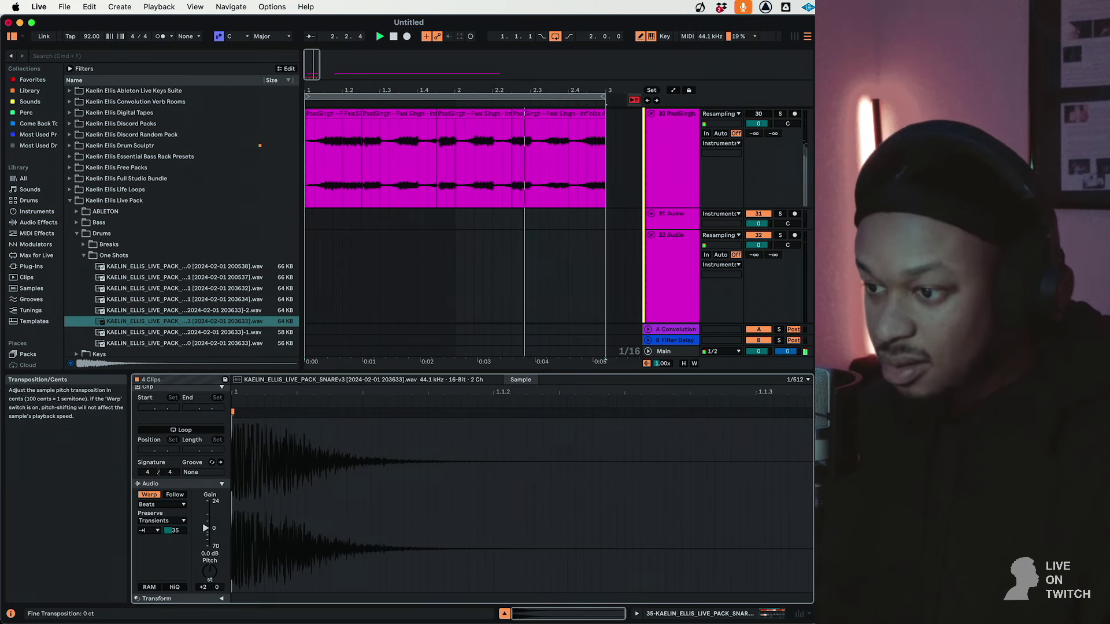
{"action": "left_click_drag", "start_coordinate": [216, 584], "coordinate": [220, 580]}
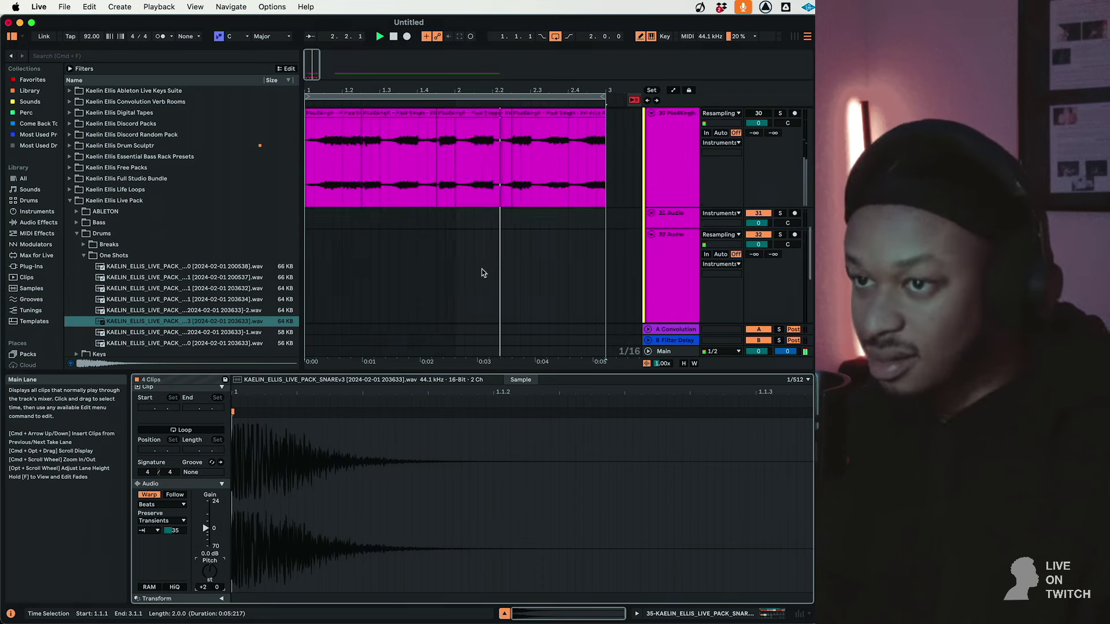
Try the fixed grid settings Off, 2 Bars and 1 Bar on the first two beats of the drum tracks
{"action": "scroll", "coordinate": [478, 270], "scroll_direction": "down", "scroll_amount": 5}
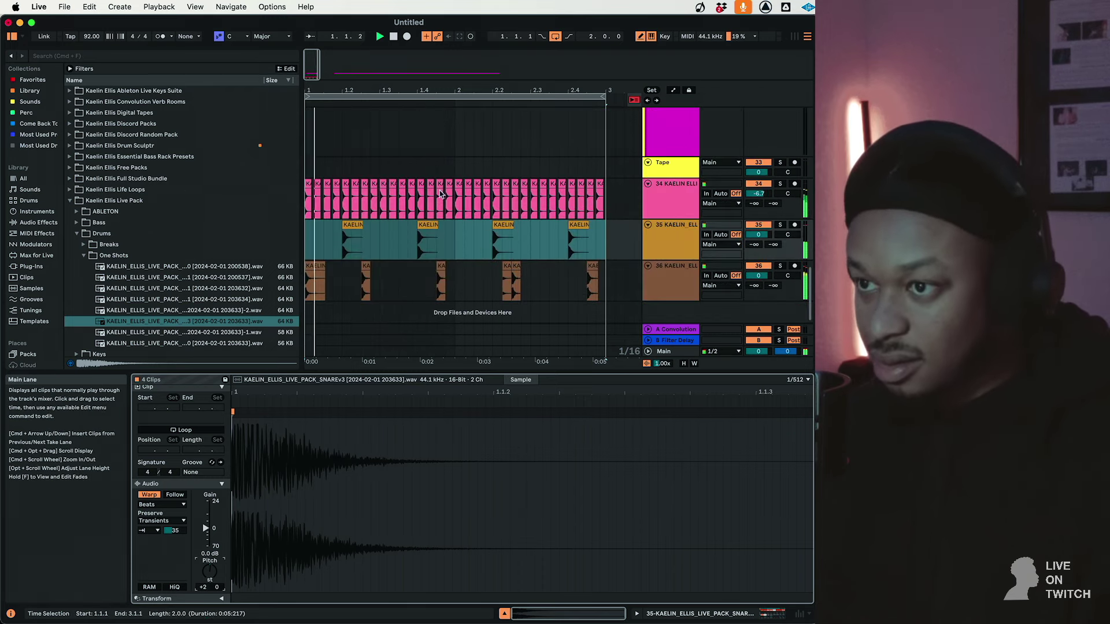
{"action": "left_click_drag", "start_coordinate": [309, 60], "coordinate": [309, 110]}
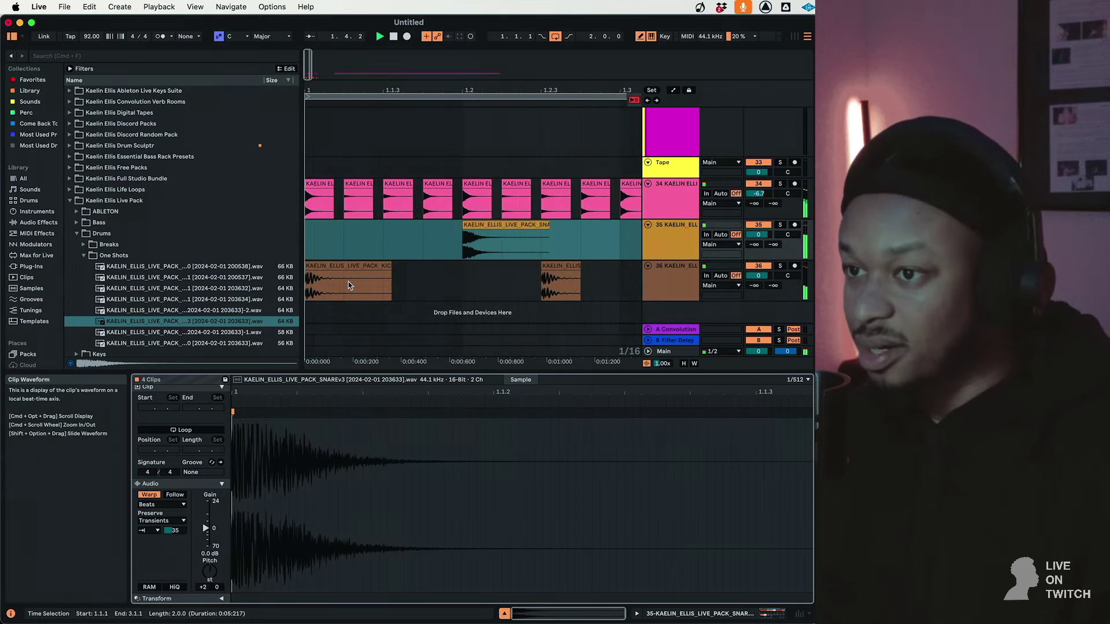
{"action": "left_click", "coordinate": [359, 250]}
{"action": "right_click", "coordinate": [358, 245]}
{"action": "left_click", "coordinate": [399, 491]}
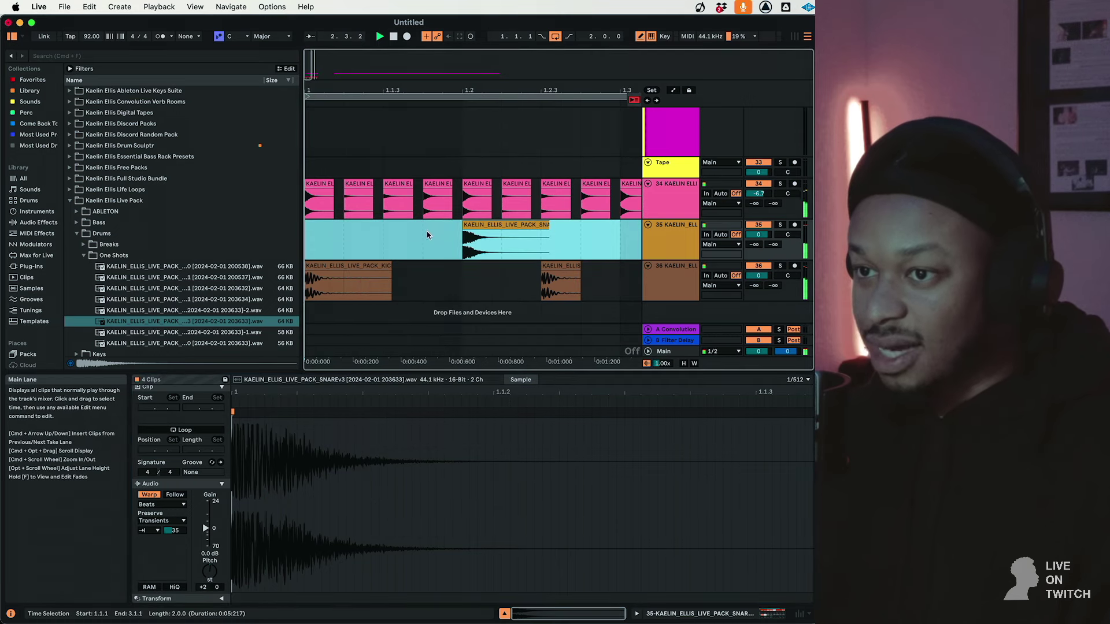
{"action": "left_click", "coordinate": [458, 203]}
{"action": "right_click", "coordinate": [457, 199]}
{"action": "left_click", "coordinate": [535, 291]}
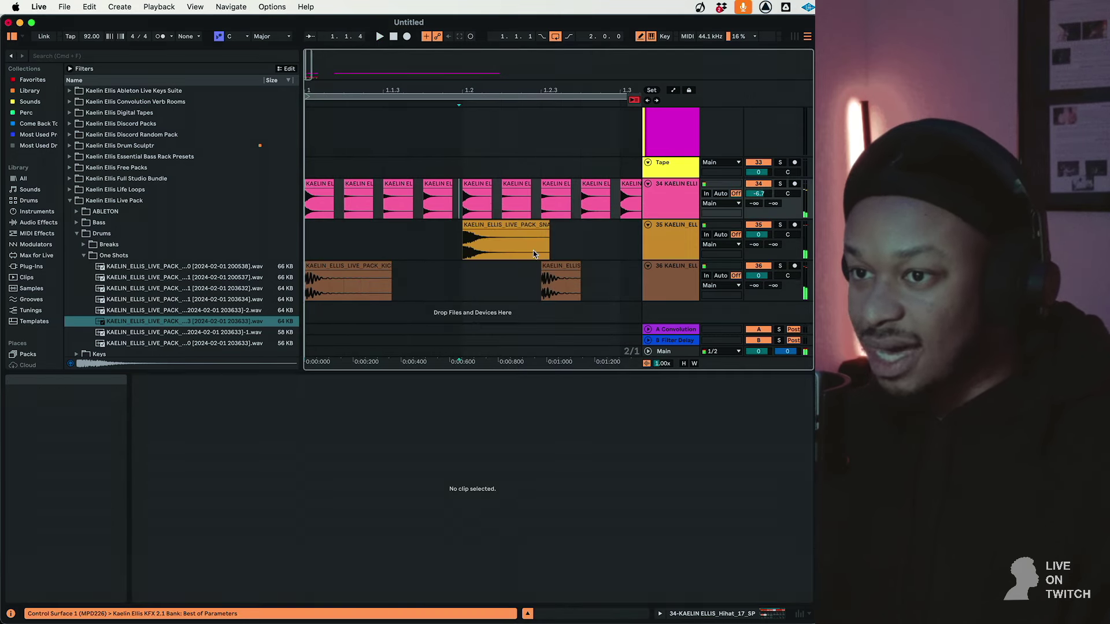
{"action": "left_click", "coordinate": [619, 202]}
{"action": "right_click", "coordinate": [617, 201]}
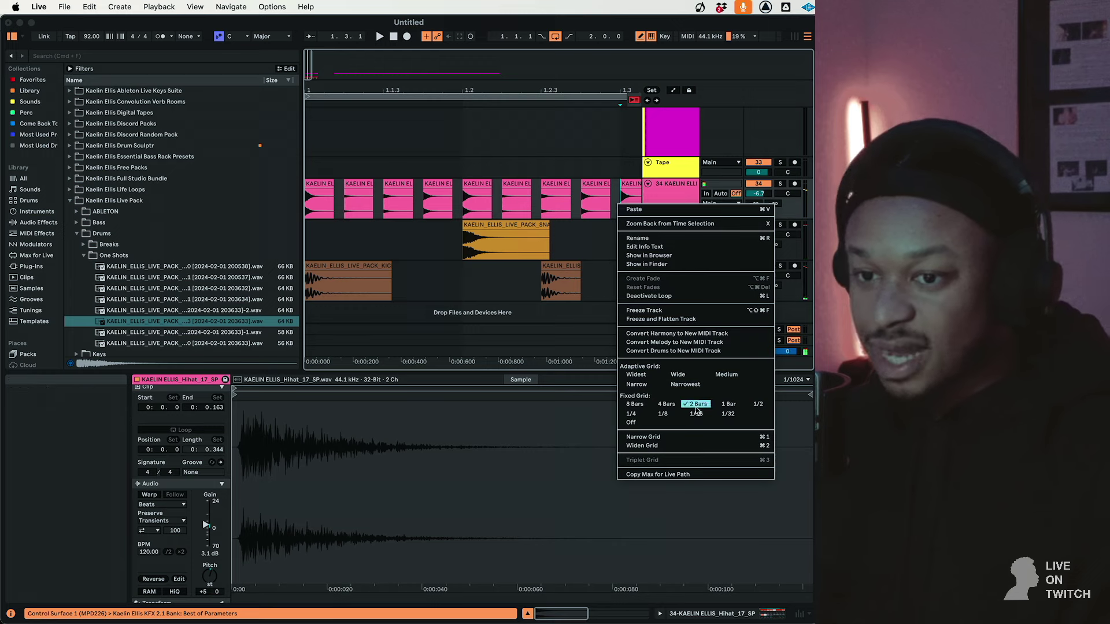
{"action": "left_click", "coordinate": [727, 404]}
Loop the two-beat section holding the first eight hi-hats, from 1.1.1 to 1.3.1, and turn the grid off
{"action": "left_click_drag", "start_coordinate": [619, 205], "coordinate": [307, 204]}
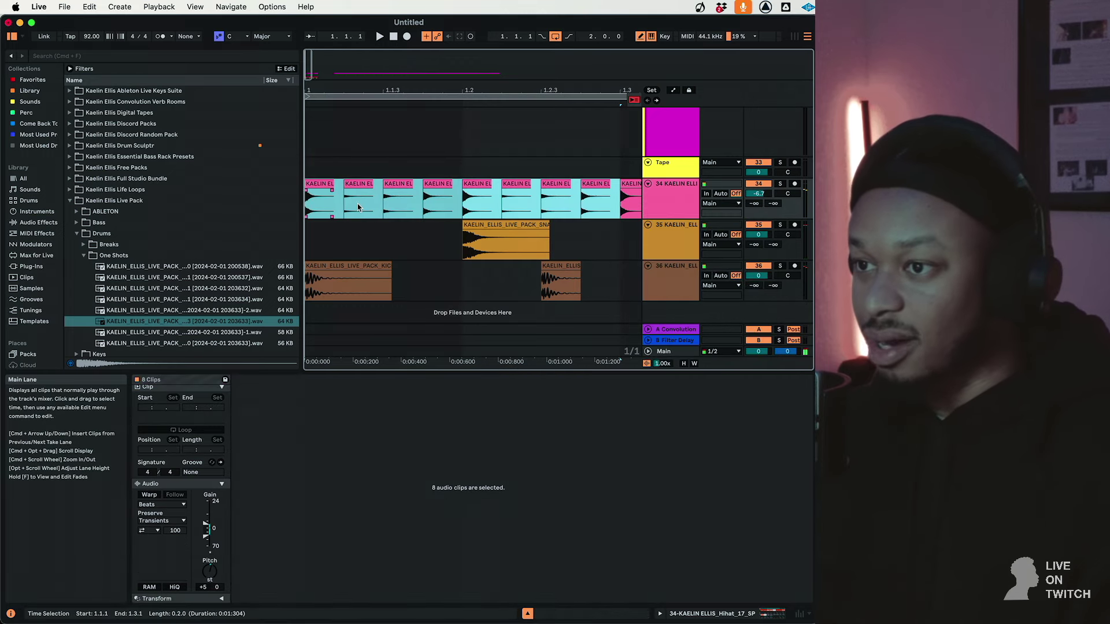
{"action": "right_click", "coordinate": [364, 204]}
{"action": "left_click", "coordinate": [401, 350]}
{"action": "right_click", "coordinate": [354, 235]}
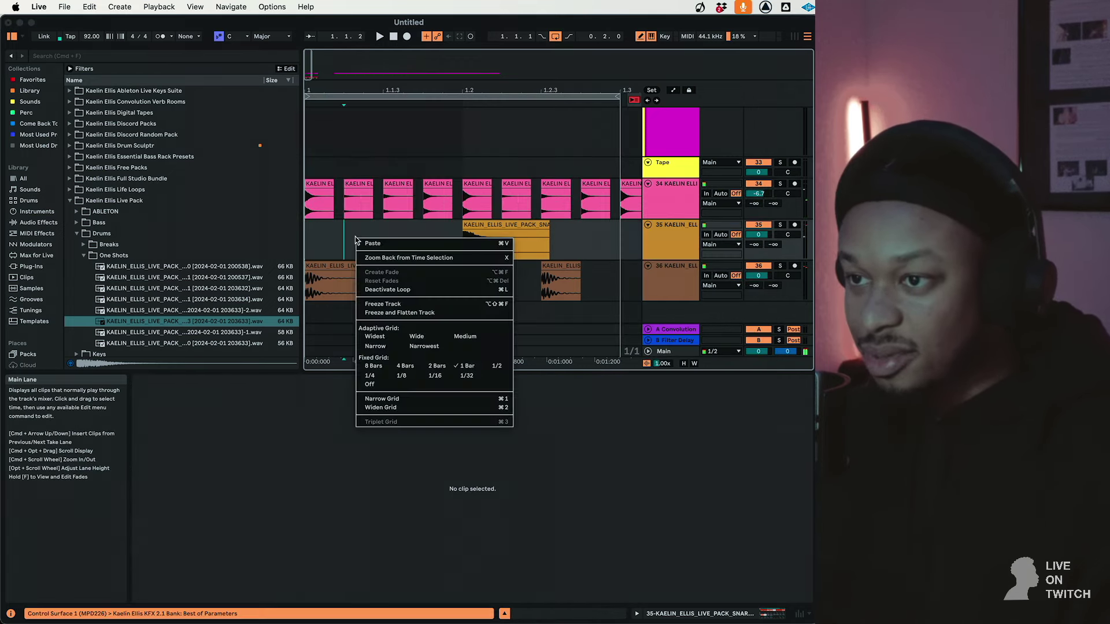
{"action": "left_click", "coordinate": [371, 385]}
Nudge the second and third hi-hat clips slightly later and the fourth slightly earlier, off the grid
{"action": "left_click", "coordinate": [356, 185]}
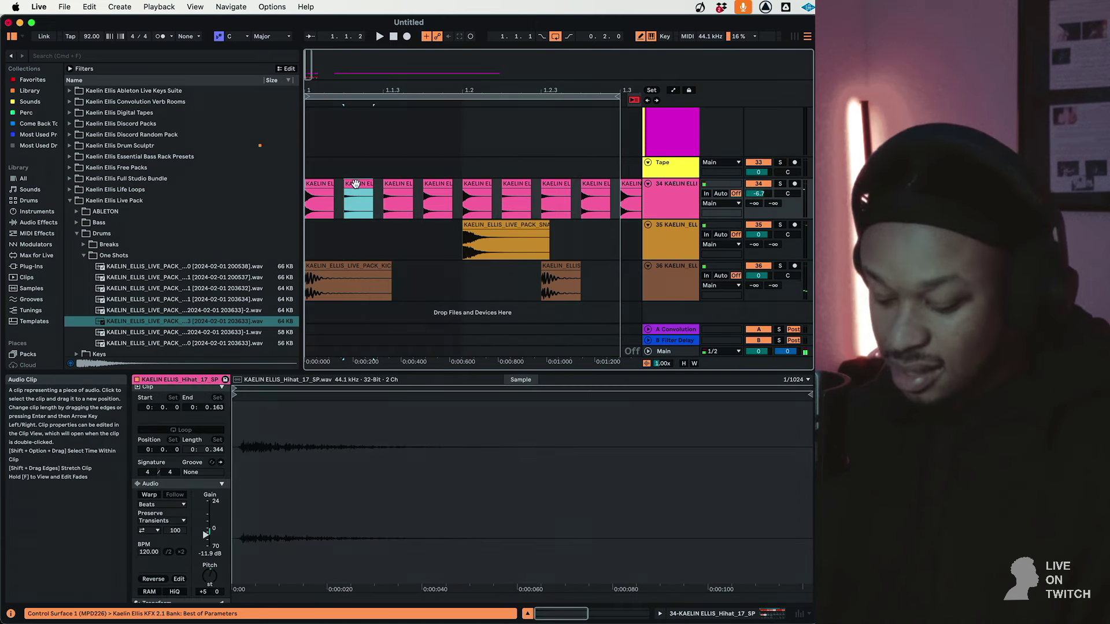
{"action": "left_click", "coordinate": [392, 184]}
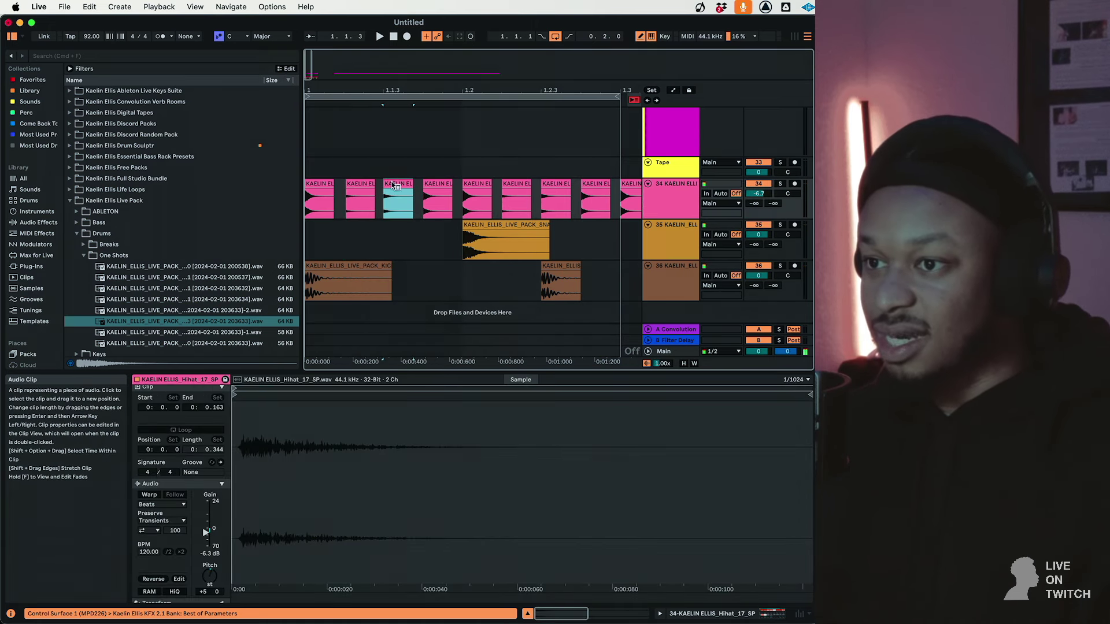
{"action": "key", "text": "Right"}
{"action": "left_click", "coordinate": [434, 184]}
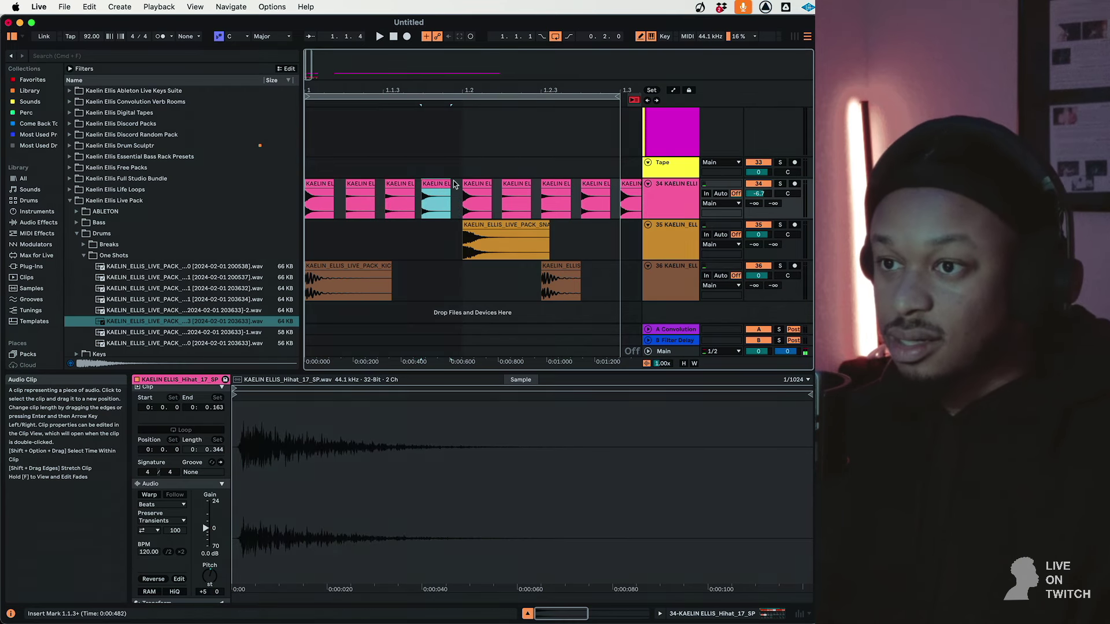
Nudge the fifth and seventh hi-hat clips slightly later and the sixth and eighth slightly earlier
{"action": "left_click", "coordinate": [478, 185]}
{"action": "left_click", "coordinate": [517, 184]}
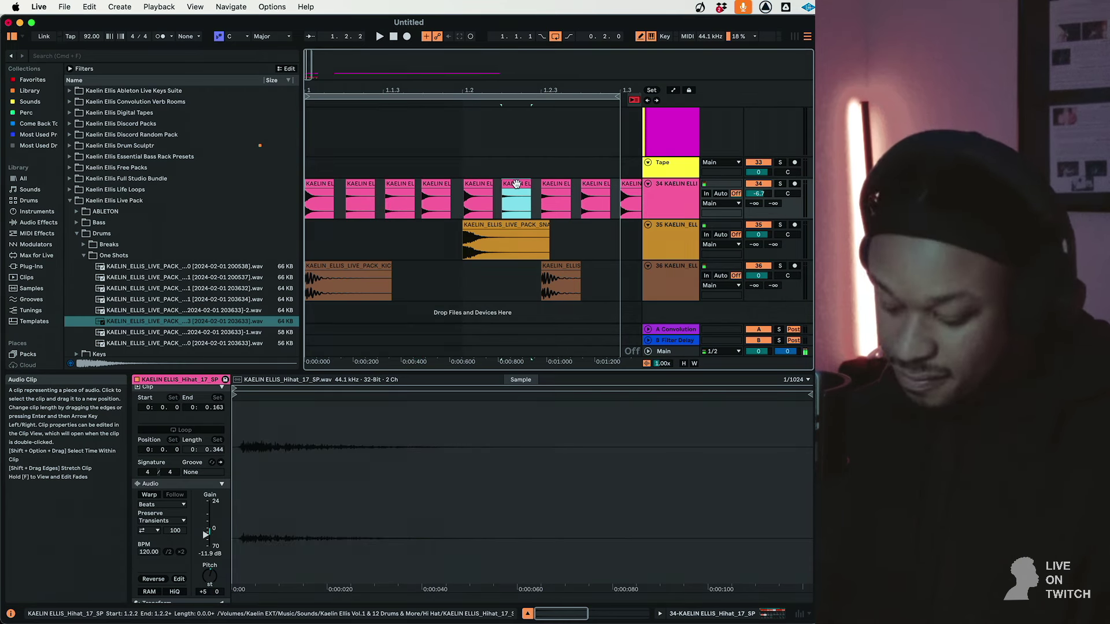
{"action": "left_click", "coordinate": [556, 184]}
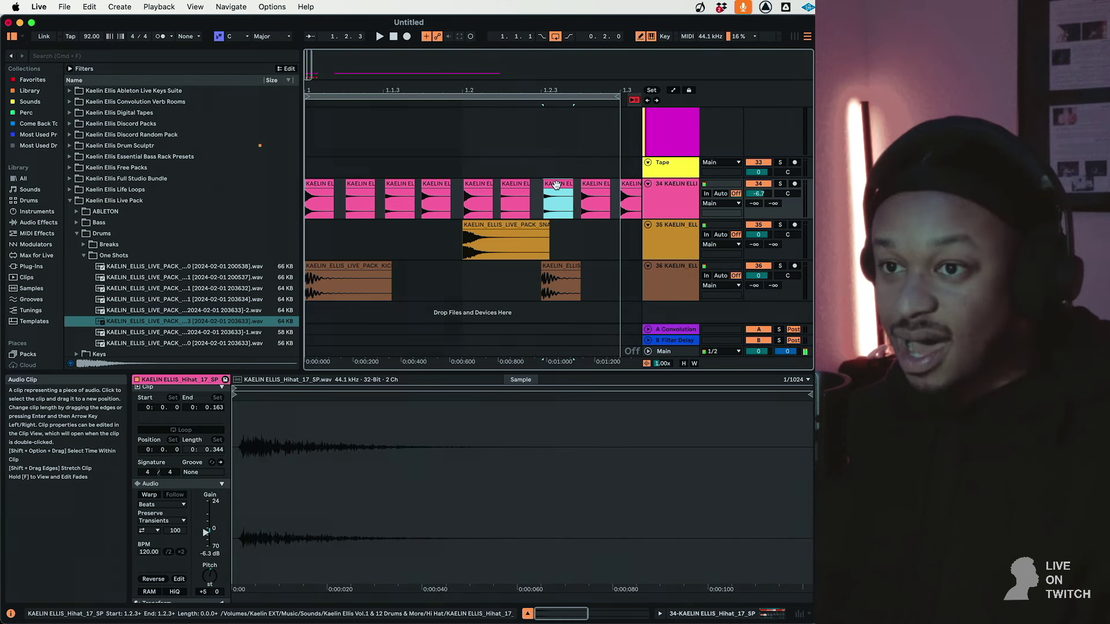
{"action": "left_click", "coordinate": [595, 185]}
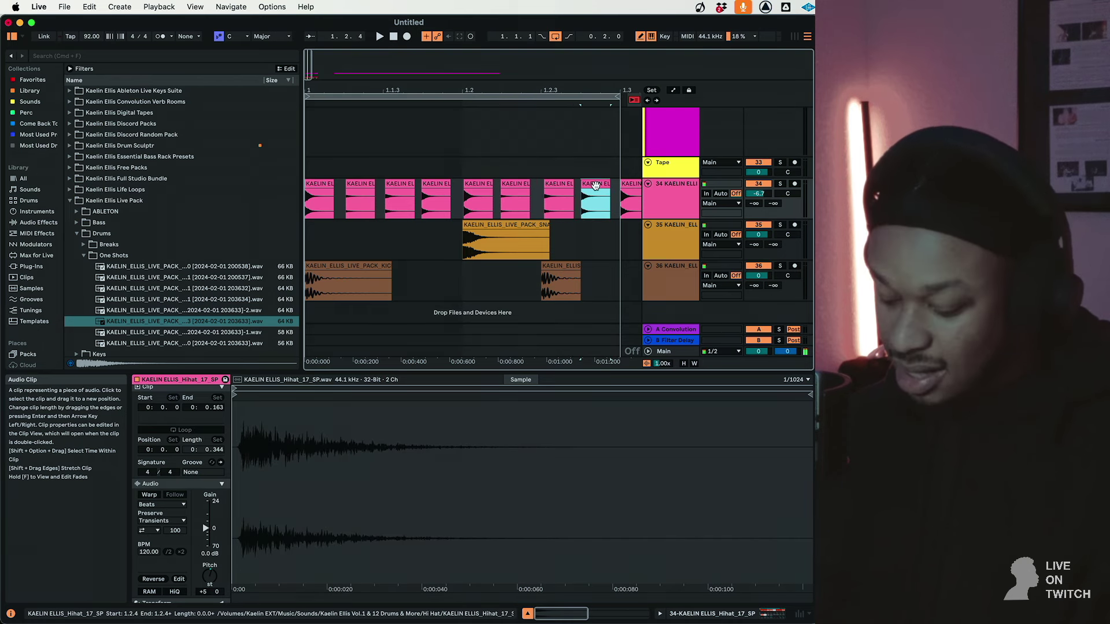
Select all eight hi-hat clips in the two-beat loop, nudge them slightly later together and play the loop
{"action": "left_click", "coordinate": [332, 190]}
{"action": "key", "text": "space"}
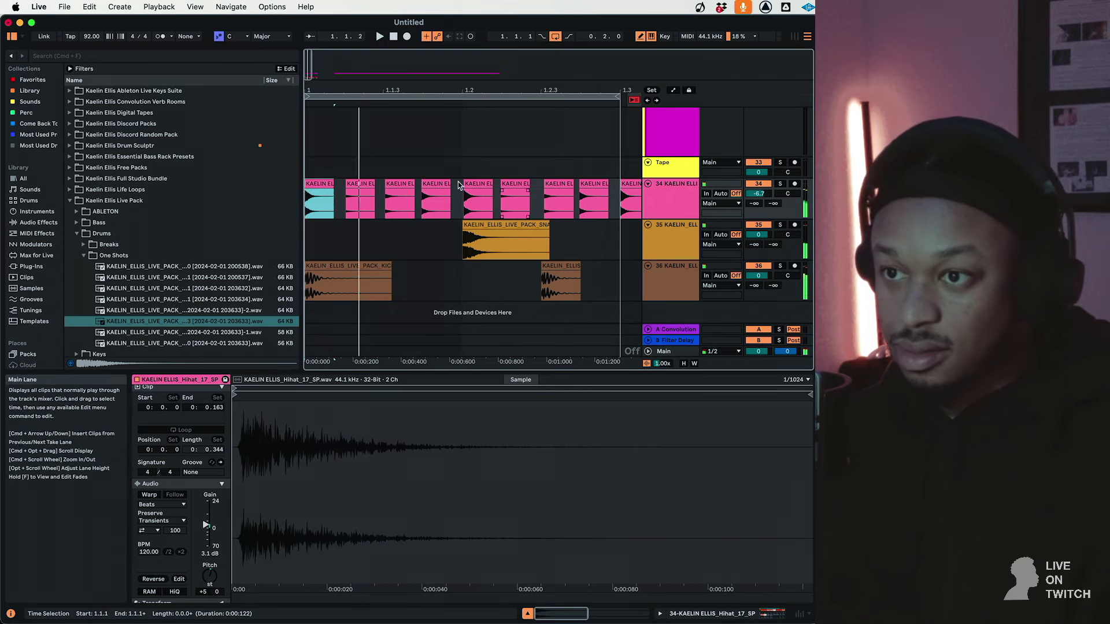
{"action": "left_click", "coordinate": [475, 184]}
{"action": "left_click", "coordinate": [338, 185]}
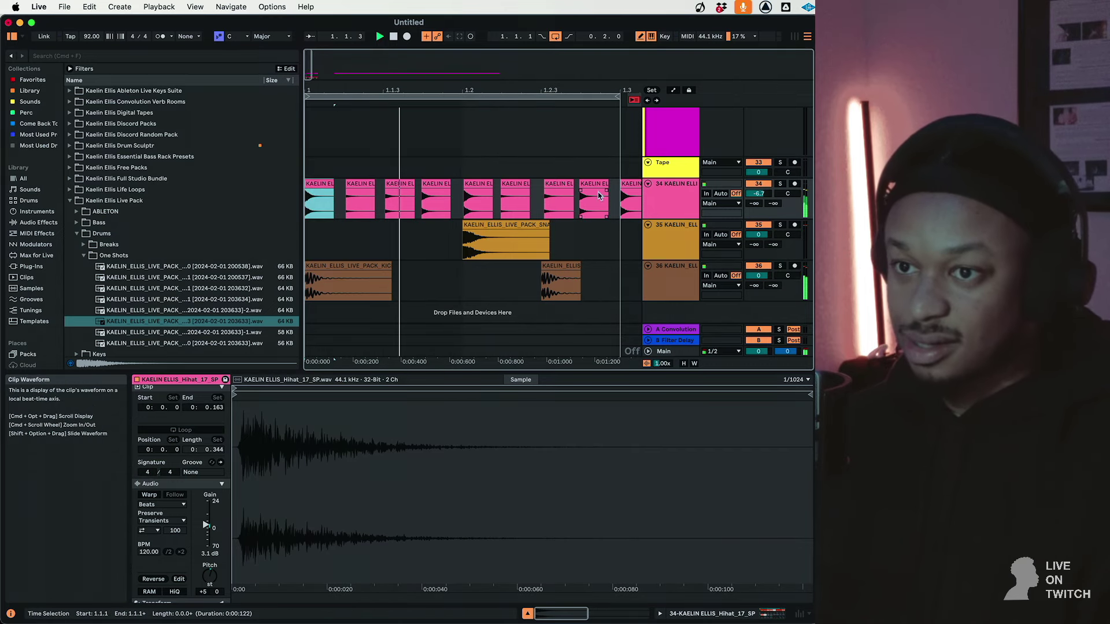
{"action": "left_click", "coordinate": [598, 186], "text": "shift"}
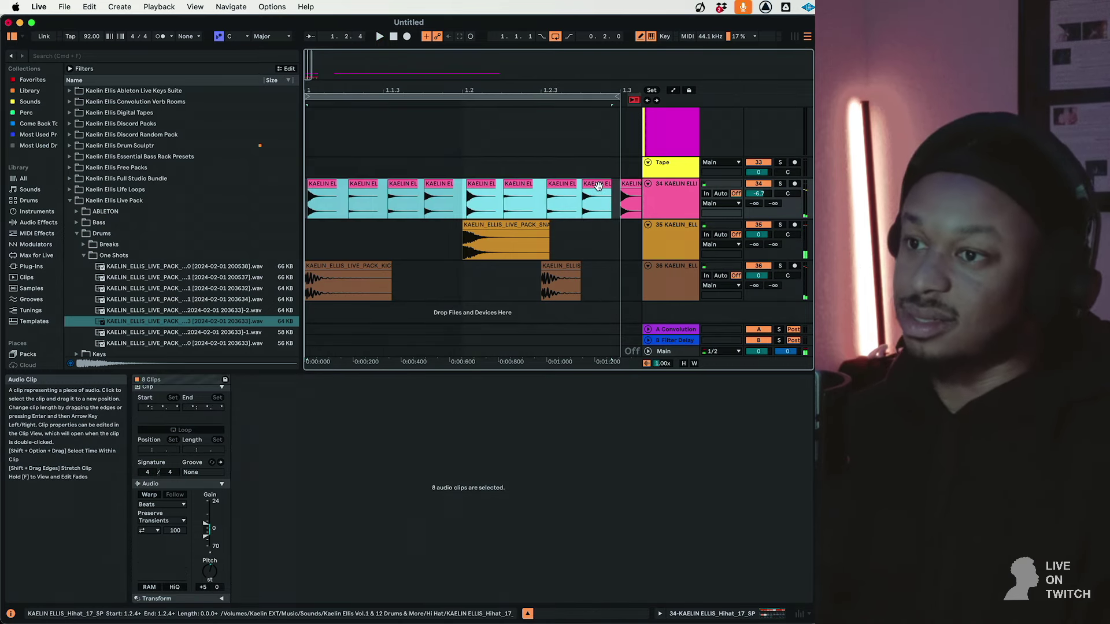
{"action": "key", "text": "space"}
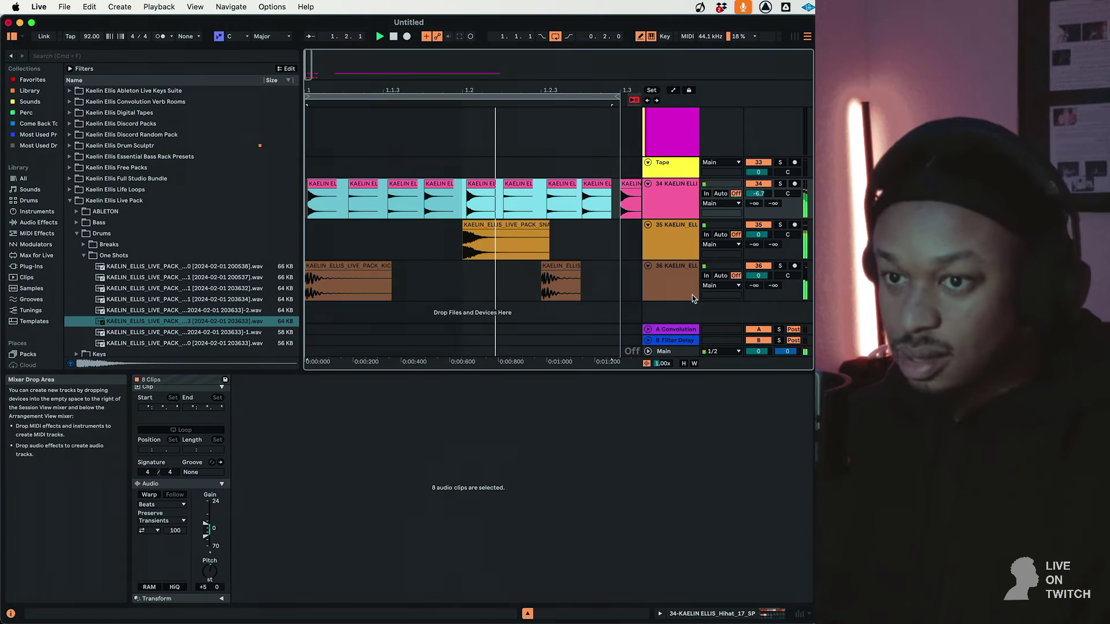
Delete the hi-hat clips from 1.3 to the end of bar 2, keeping the eight nudged clips in the first two beats
{"action": "left_click_drag", "start_coordinate": [309, 70], "coordinate": [325, 70]}
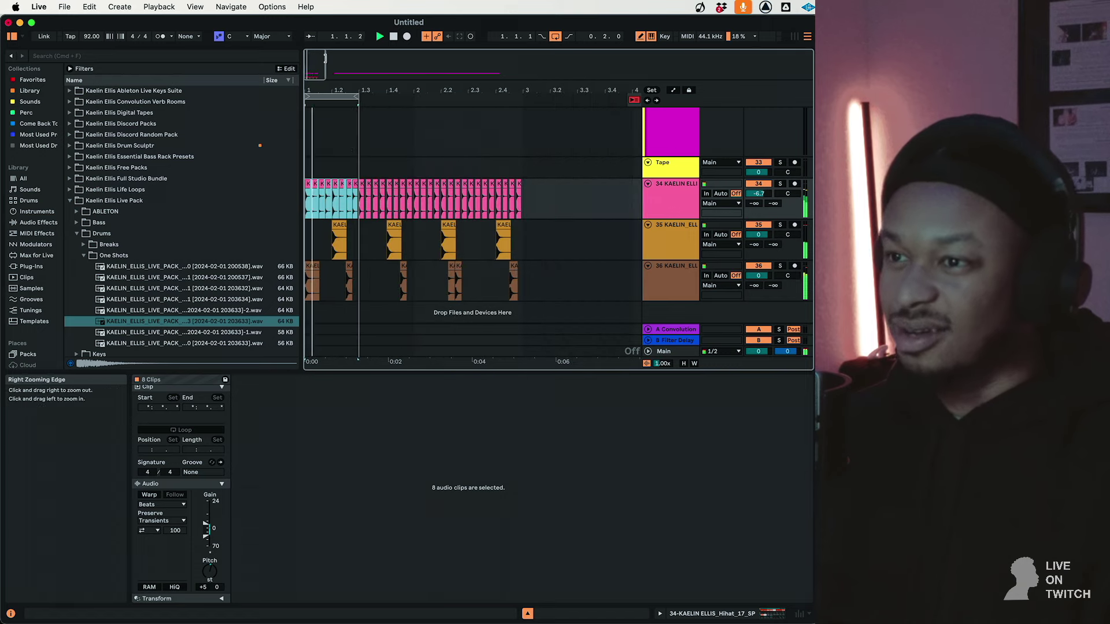
{"action": "right_click", "coordinate": [353, 140]}
{"action": "left_click", "coordinate": [433, 268]}
{"action": "left_click_drag", "start_coordinate": [359, 203], "coordinate": [573, 203]}
{"action": "key", "text": "Delete"}
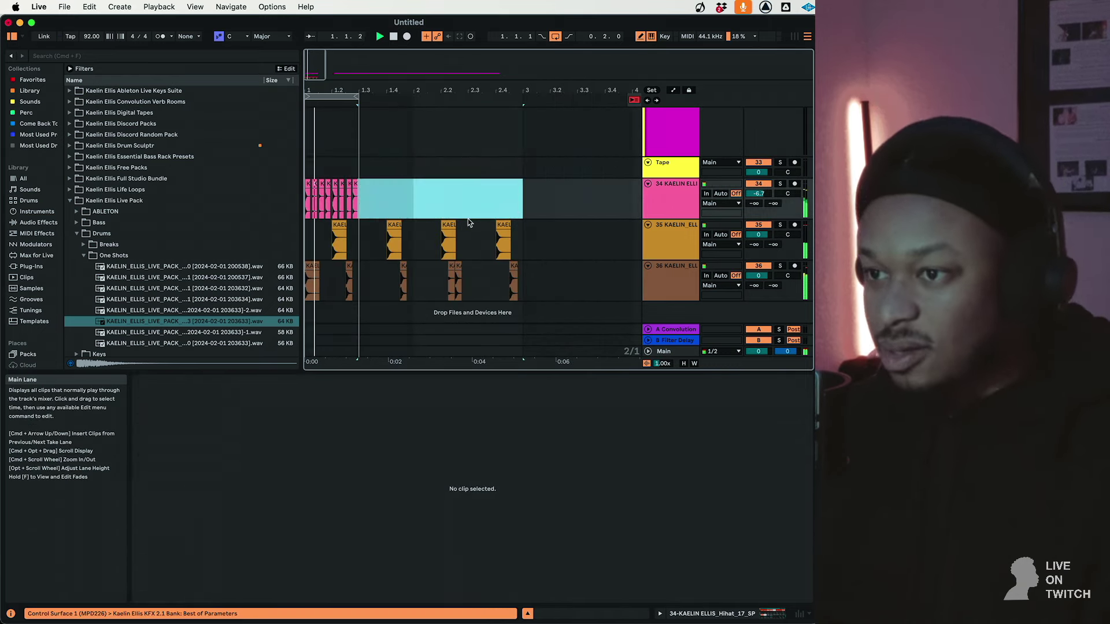
Set the arrangement's fixed grid to 1/2
{"action": "right_click", "coordinate": [442, 205]}
{"action": "left_click", "coordinate": [456, 416]}
{"action": "right_click", "coordinate": [374, 192]}
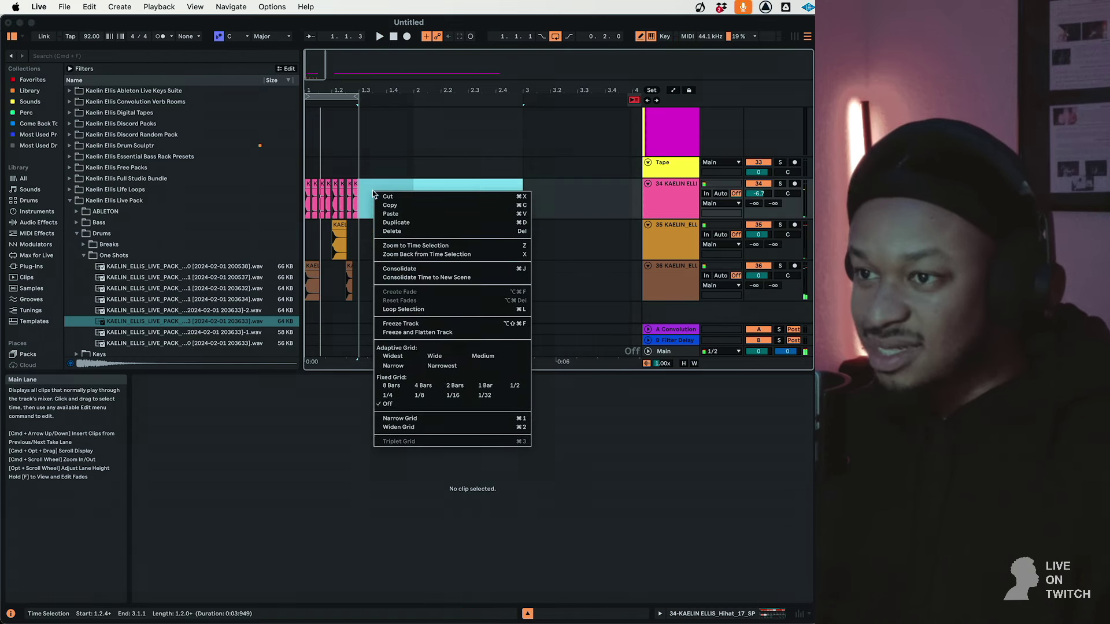
{"action": "left_click", "coordinate": [453, 385]}
{"action": "left_click", "coordinate": [368, 204]}
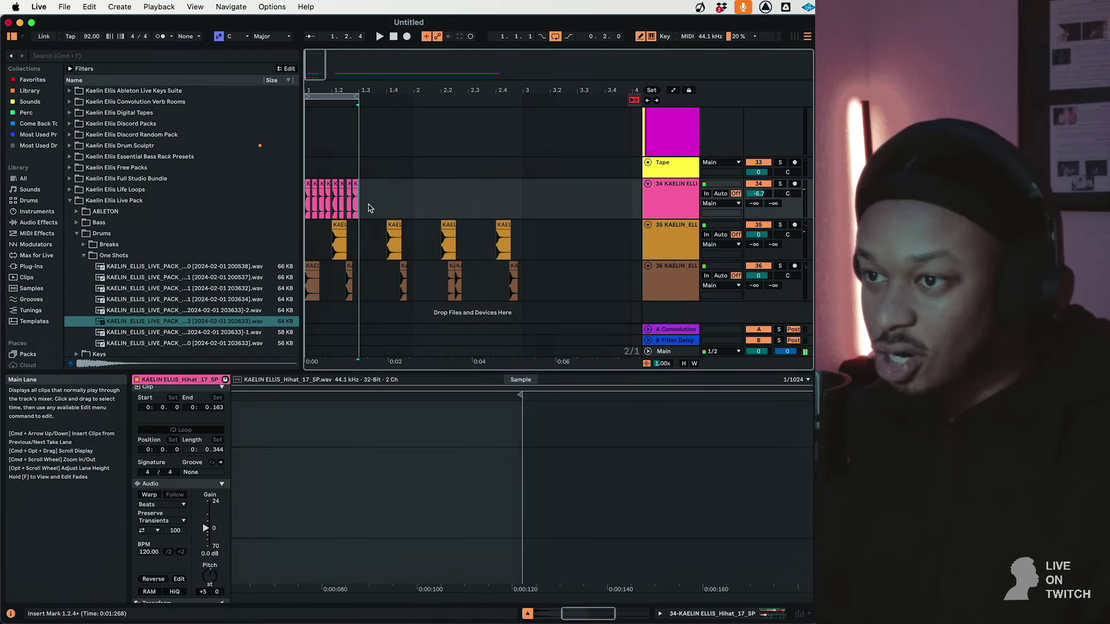
{"action": "left_click_drag", "start_coordinate": [368, 200], "coordinate": [296, 203]}
{"action": "right_click", "coordinate": [397, 198]}
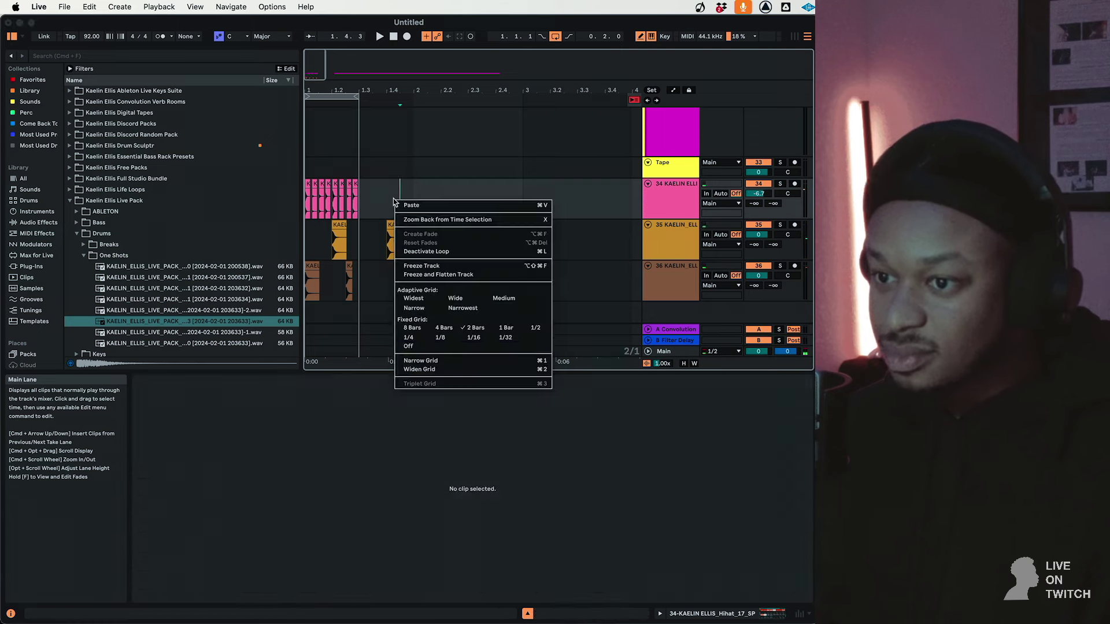
{"action": "left_click", "coordinate": [504, 325]}
{"action": "right_click", "coordinate": [426, 207]}
{"action": "left_click", "coordinate": [568, 334]}
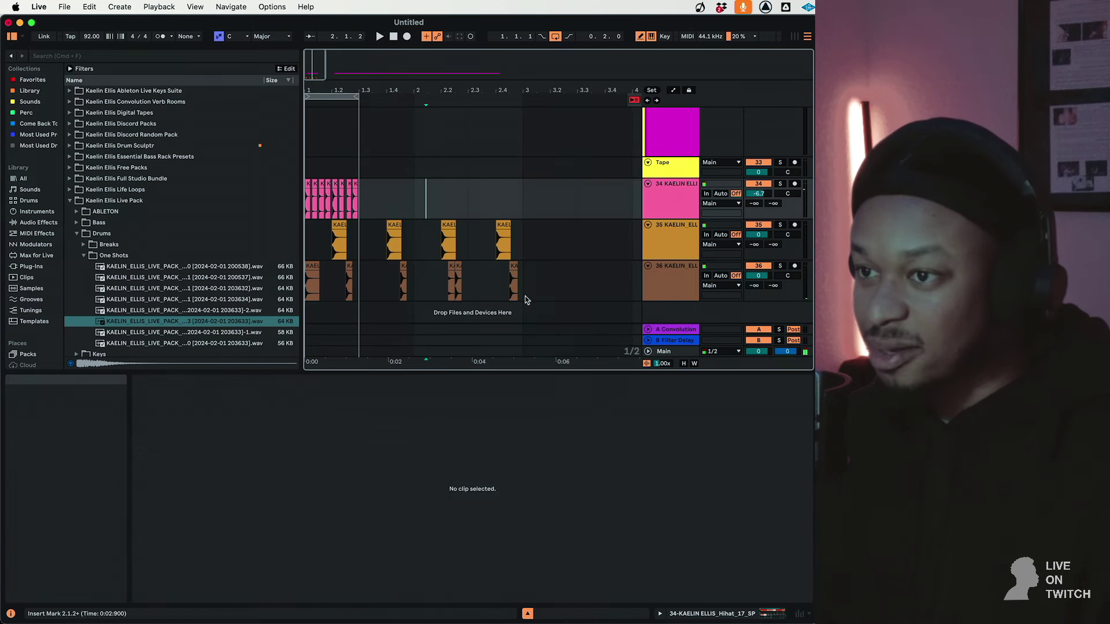
Duplicate the eight nudged hi-hat clips three times to fill both bars, and extend the loop to 3.1.1 during playback
{"action": "left_click_drag", "start_coordinate": [367, 193], "coordinate": [286, 195]}
{"action": "key", "text": "space"}
{"action": "key", "text": "super+d"}
{"action": "key", "text": "super+d"}
{"action": "key", "text": "super+d"}
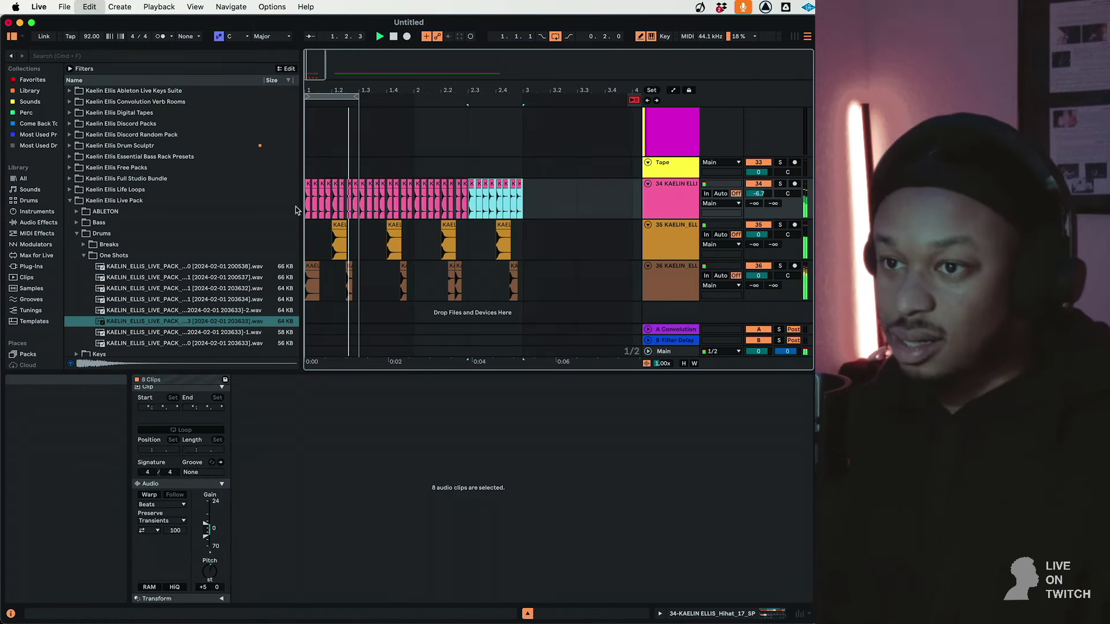
{"action": "left_click_drag", "start_coordinate": [357, 96], "coordinate": [507, 110]}
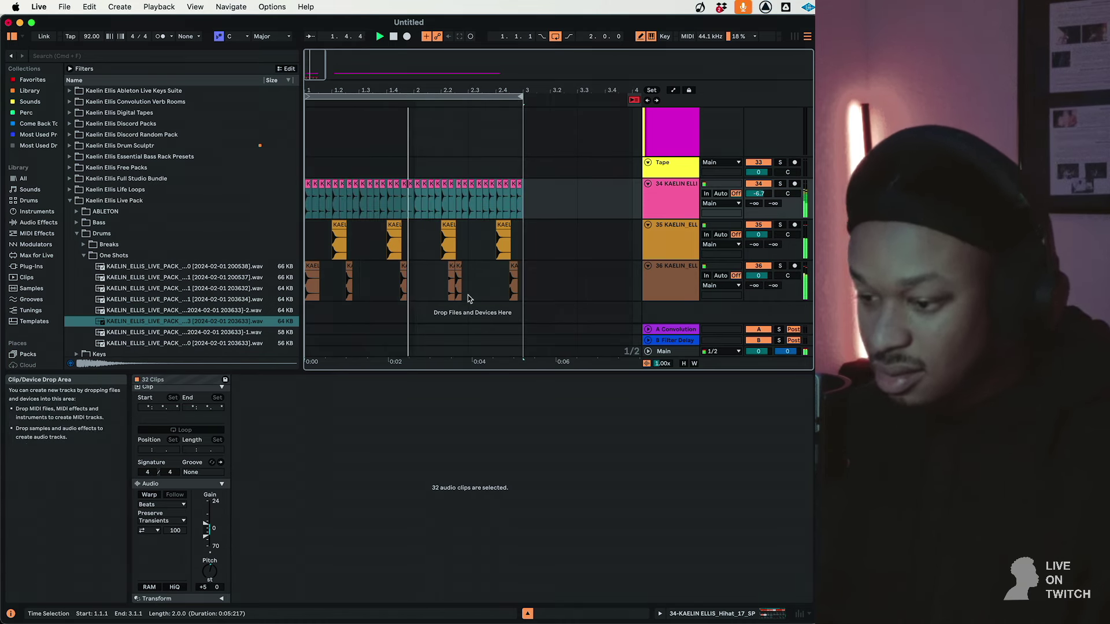
Stop playback and duplicate the kick track together with its six clips
{"action": "left_click", "coordinate": [686, 282]}
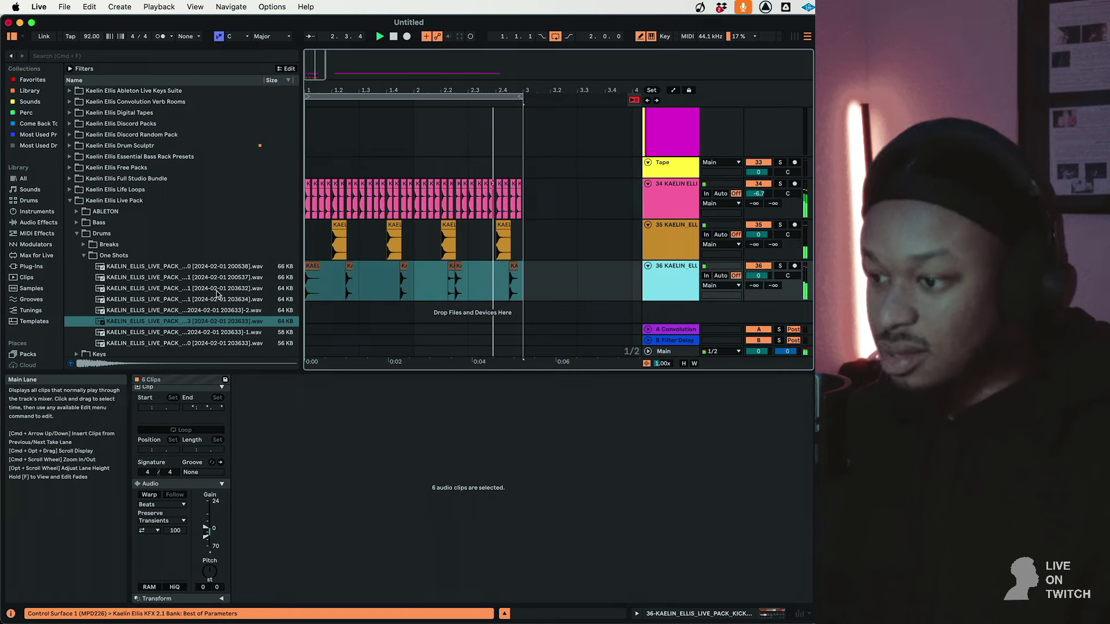
{"action": "key", "text": "space"}
{"action": "left_click", "coordinate": [715, 286]}
{"action": "left_click", "coordinate": [679, 289]}
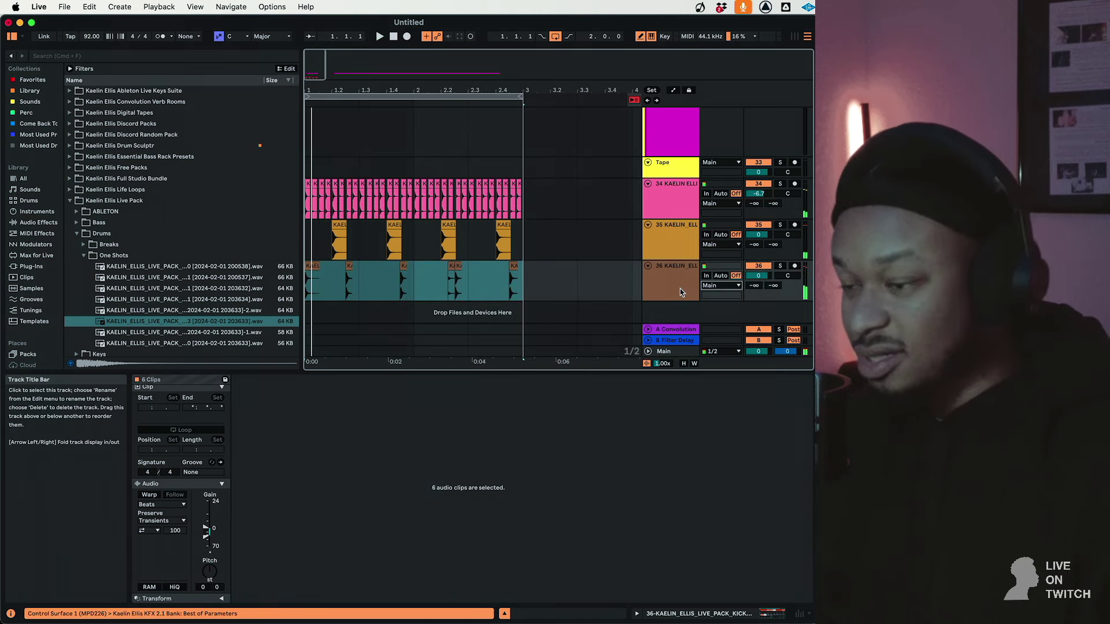
{"action": "left_click", "coordinate": [677, 289]}
{"action": "key", "text": "super+r"}
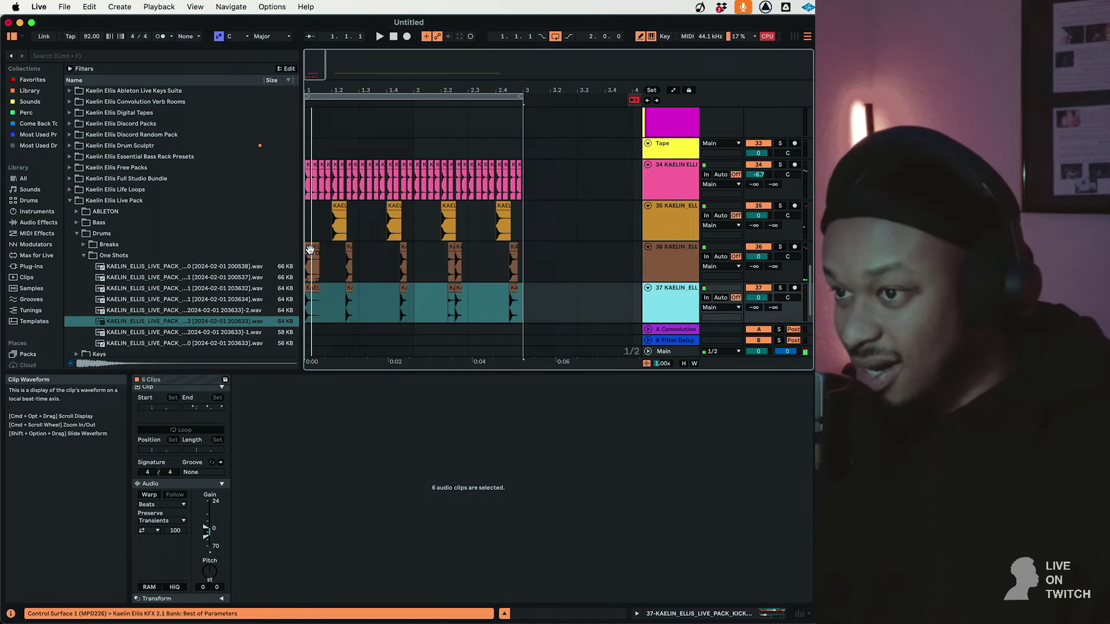
Turn the grid off and shift all six kick clips on the upper kick track slightly later together
{"action": "left_click", "coordinate": [310, 247]}
{"action": "left_click", "coordinate": [511, 246], "text": "shift"}
{"action": "right_click", "coordinate": [541, 260]}
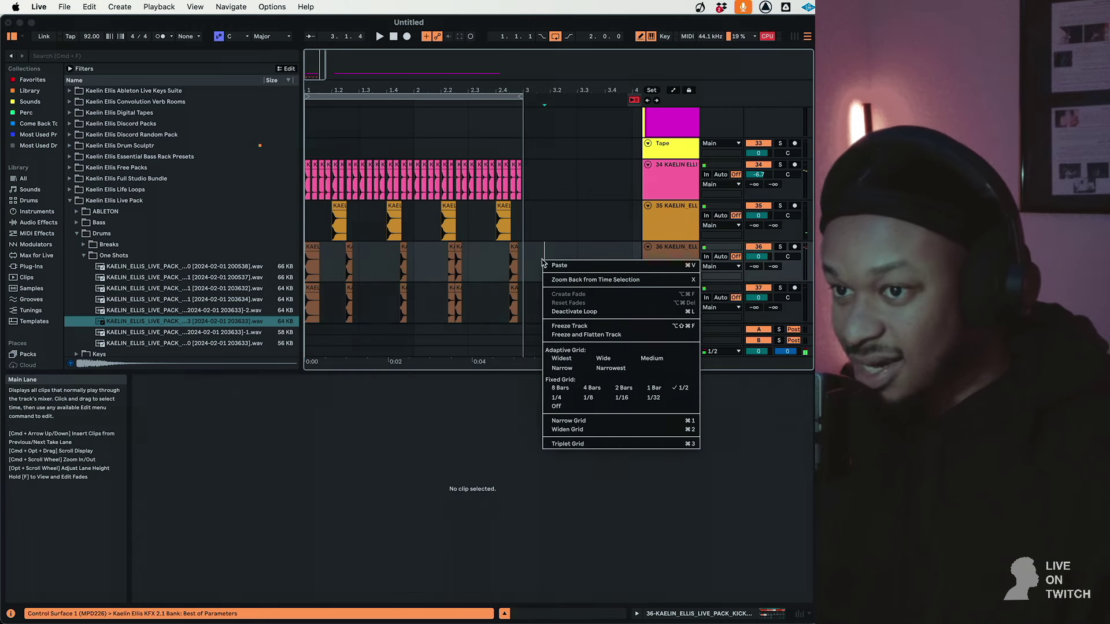
{"action": "left_click", "coordinate": [558, 406]}
{"action": "left_click", "coordinate": [311, 250]}
{"action": "left_click", "coordinate": [513, 249], "text": "shift"}
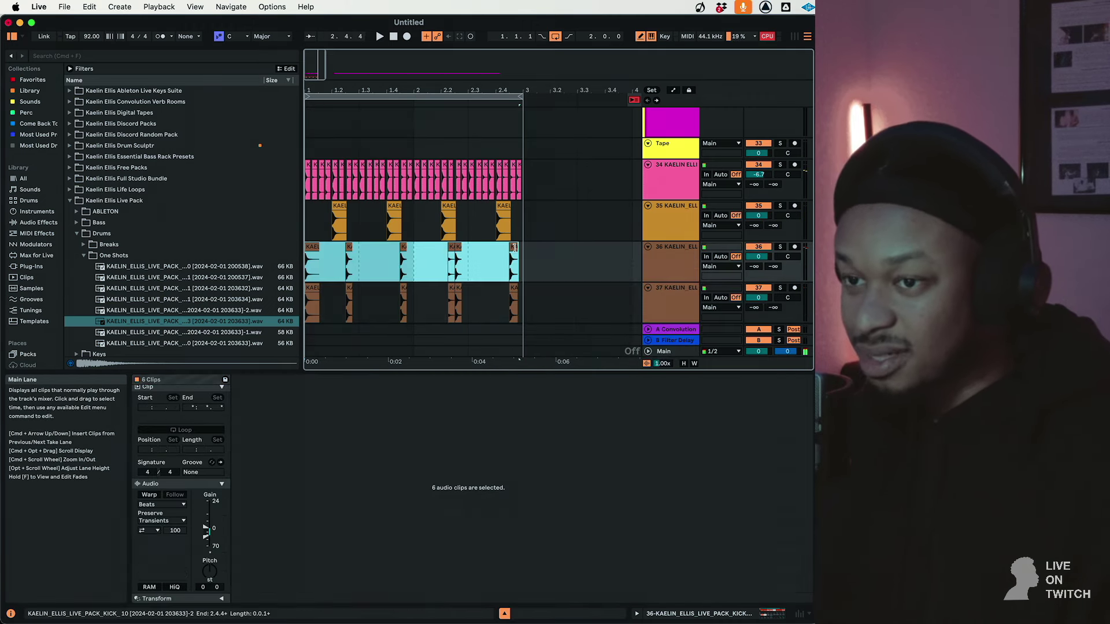
{"action": "left_click_drag", "start_coordinate": [514, 249], "coordinate": [528, 253]}
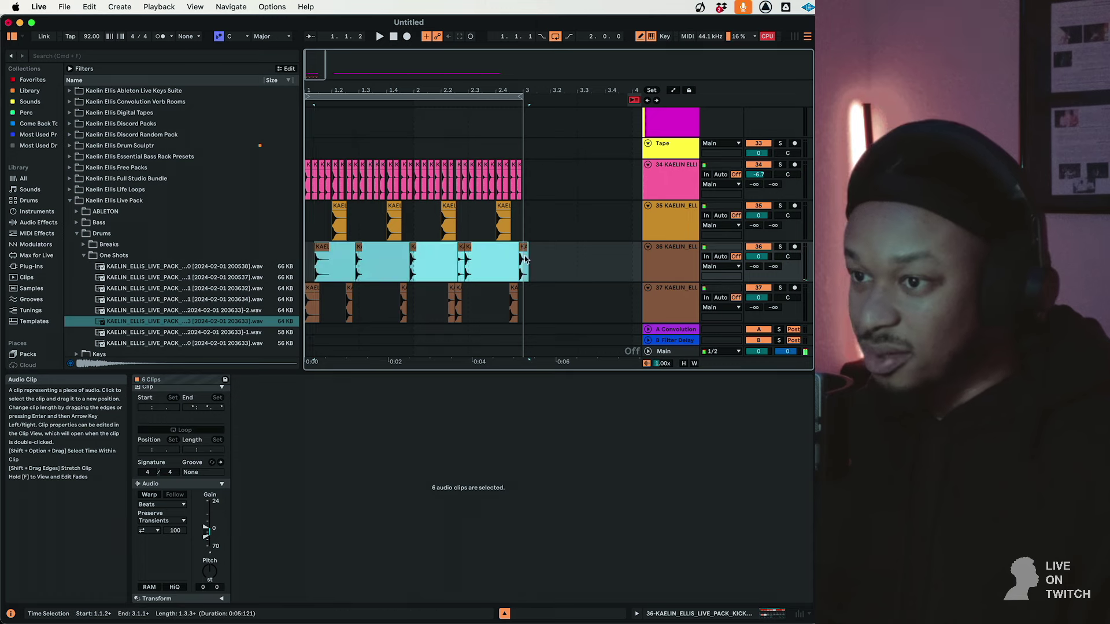
Transpose the six shifted kick clips up 8 semitones and lower their clip gain while the loop plays
{"action": "left_click_drag", "start_coordinate": [208, 561], "coordinate": [209, 546]}
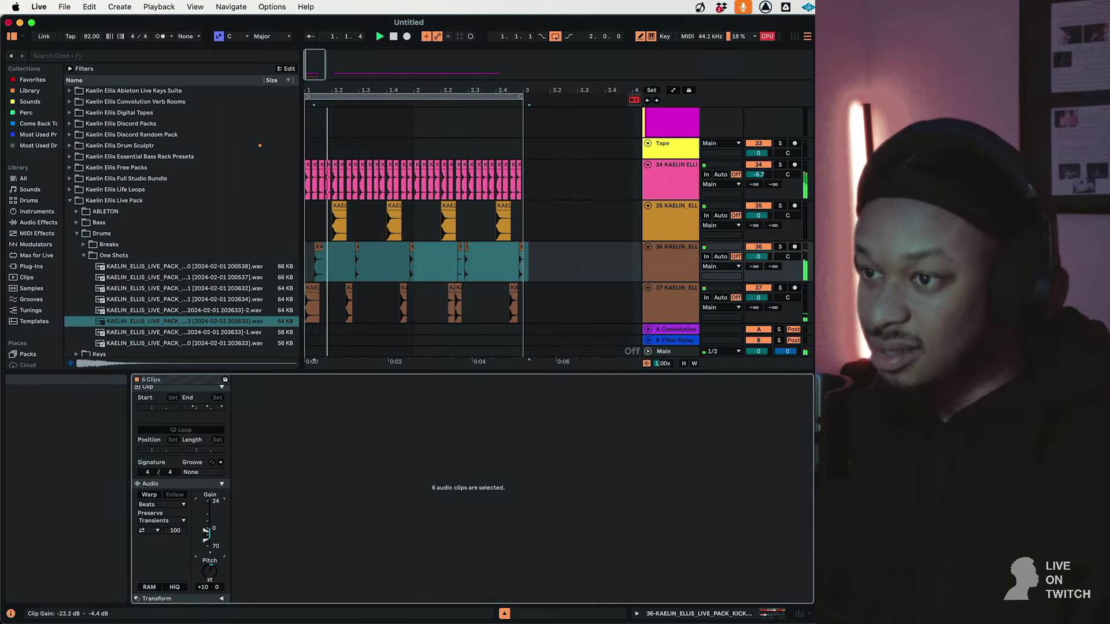
{"action": "left_click_drag", "start_coordinate": [209, 571], "coordinate": [209, 574]}
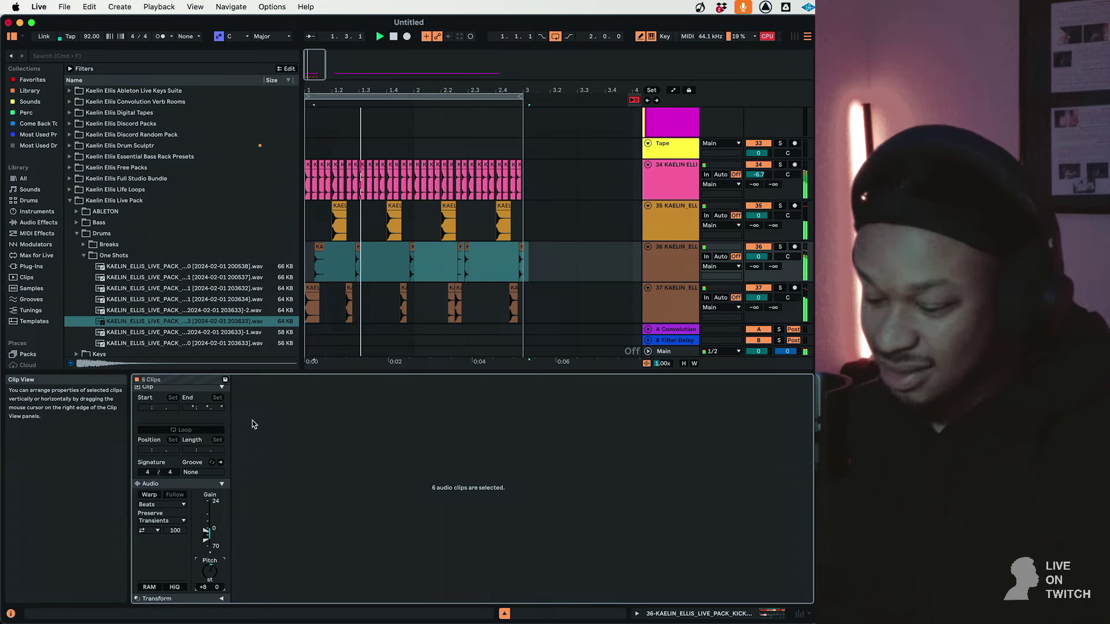
{"action": "type", "text": "97"}
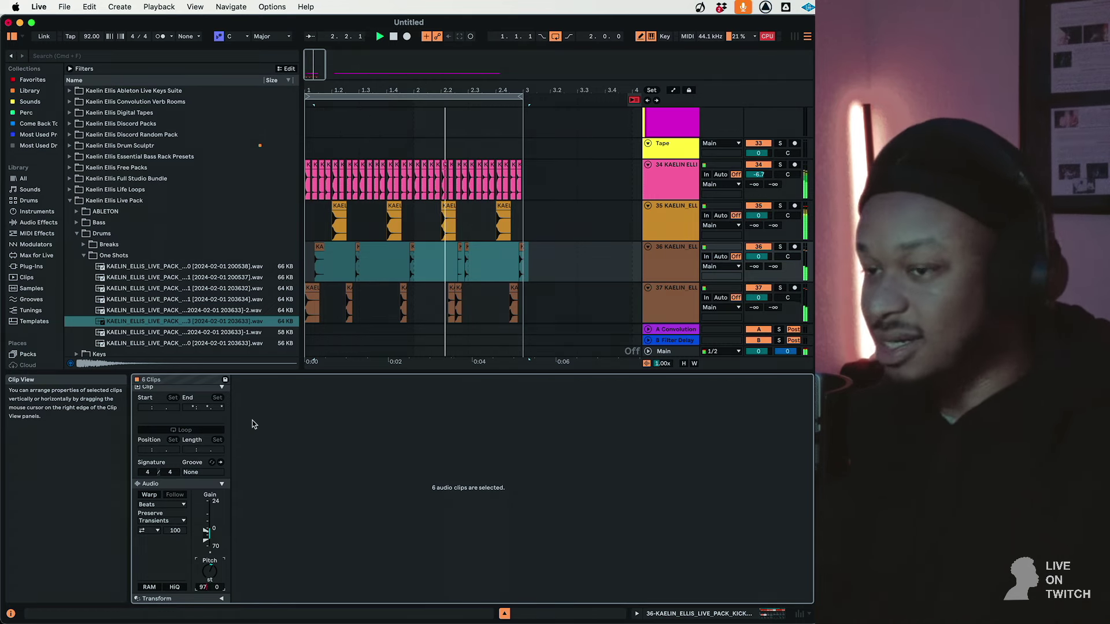
Duplicate the snare track and nudge the four duplicated snare clips slightly earlier together
{"action": "left_click", "coordinate": [674, 207]}
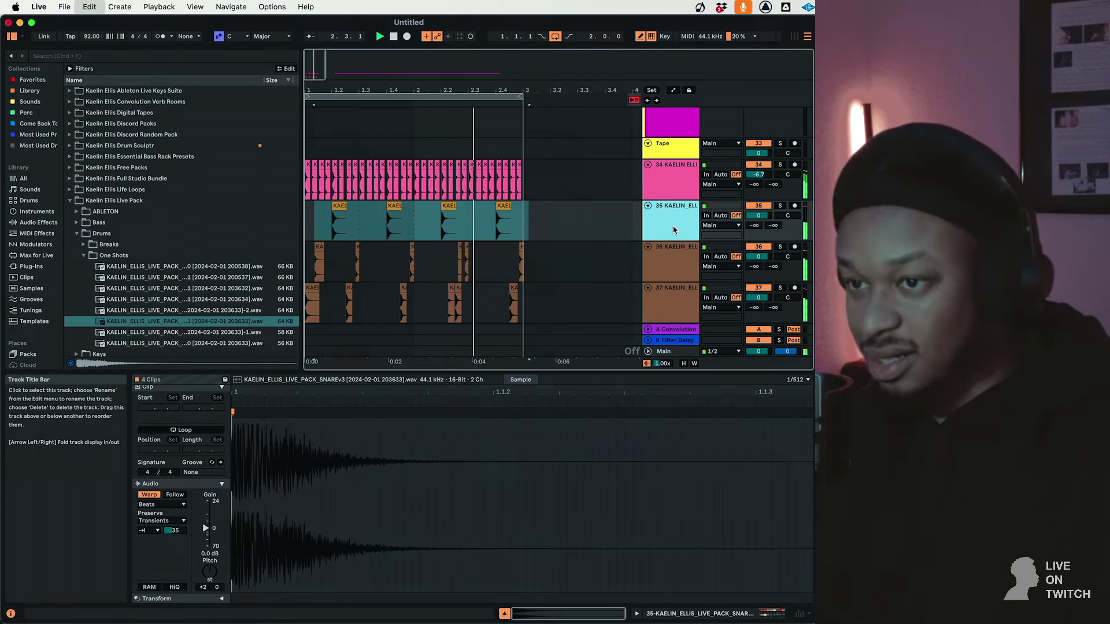
{"action": "key", "text": "super+d"}
{"action": "left_click", "coordinate": [332, 252]}
{"action": "left_click", "coordinate": [504, 249], "text": "shift"}
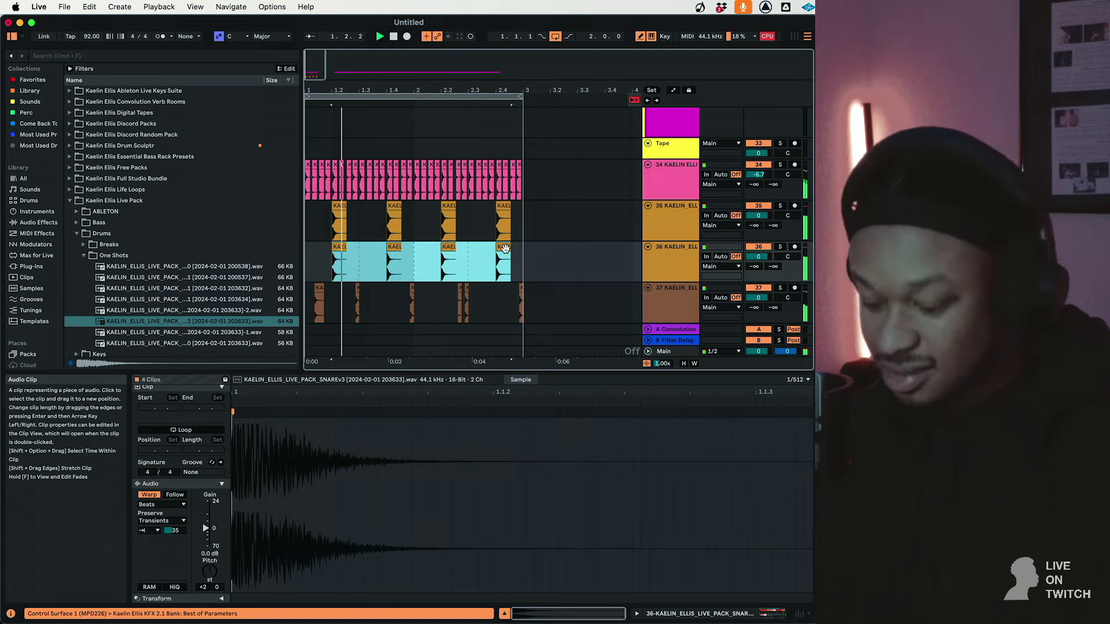
{"action": "key", "text": "Left"}
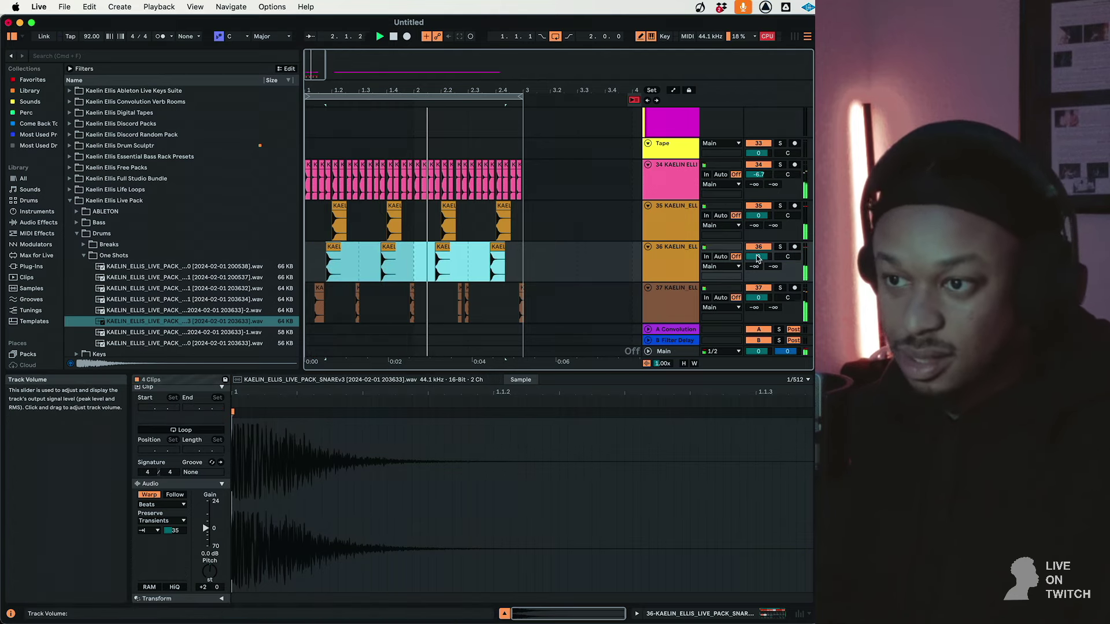
Lower the duplicated snare track's volume to -20.8 dB
{"action": "left_click_drag", "start_coordinate": [758, 259], "coordinate": [758, 270]}
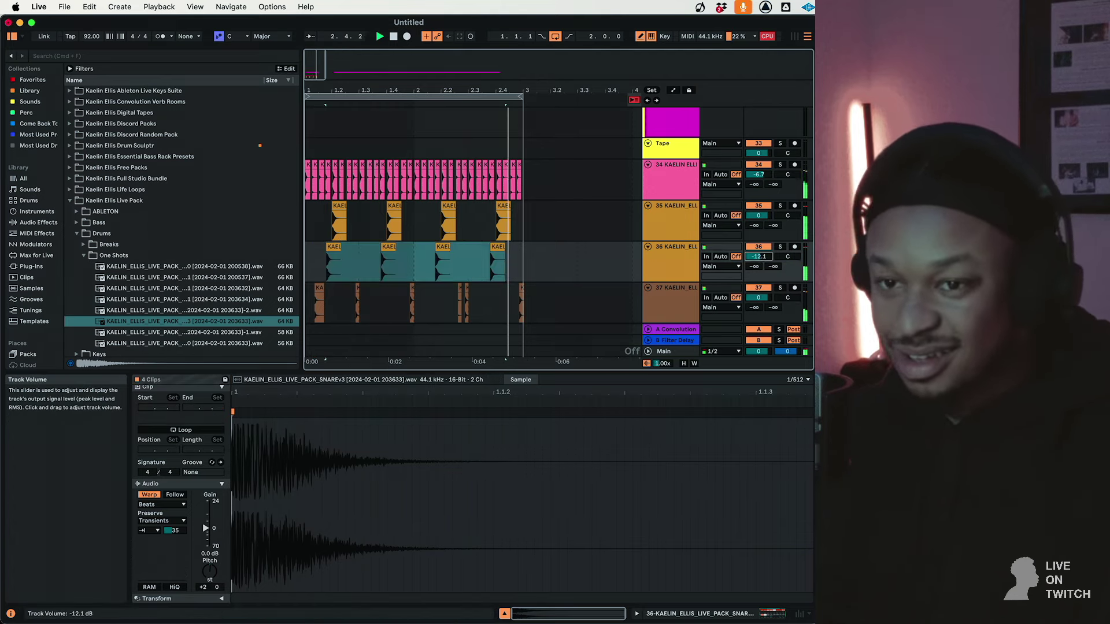
{"action": "left_click_drag", "start_coordinate": [758, 256], "coordinate": [758, 259]}
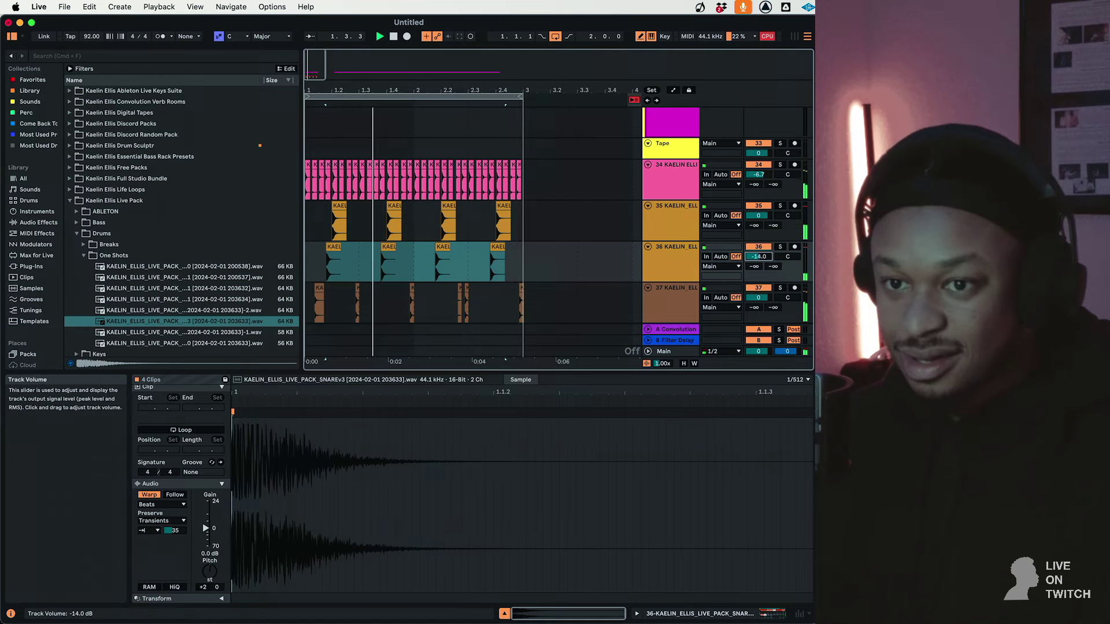
{"action": "left_click_drag", "start_coordinate": [758, 256], "coordinate": [758, 257]}
Transpose all 32 hi-hat clips to +8 semitones and warp them with a non-looping transient envelope of 40
{"action": "left_click_drag", "start_coordinate": [601, 183], "coordinate": [205, 181]}
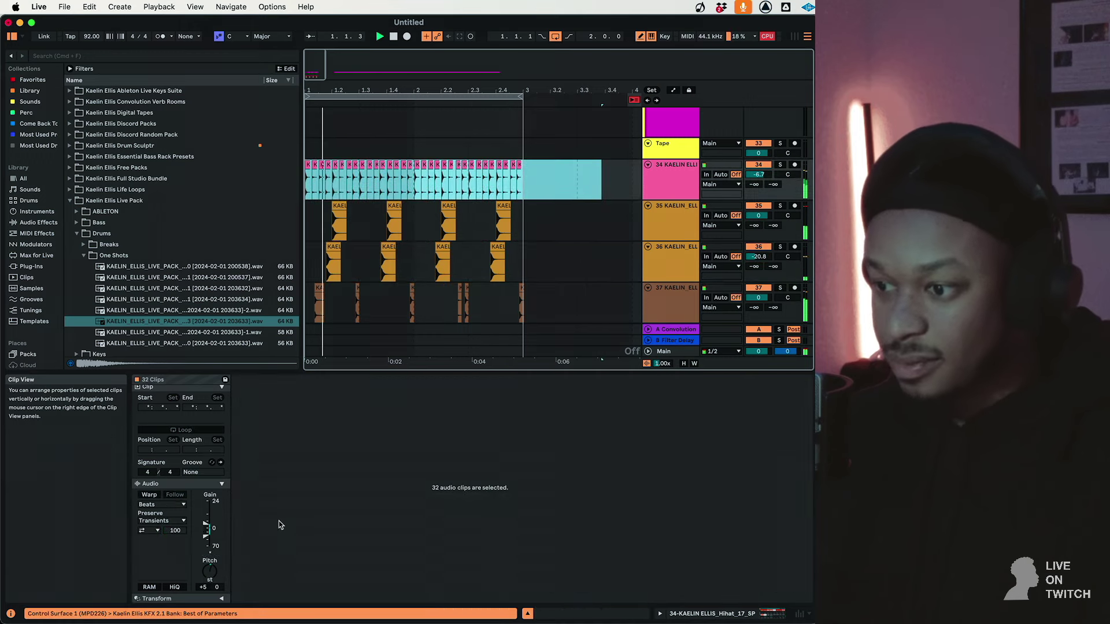
{"action": "left_click_drag", "start_coordinate": [203, 586], "coordinate": [203, 589]}
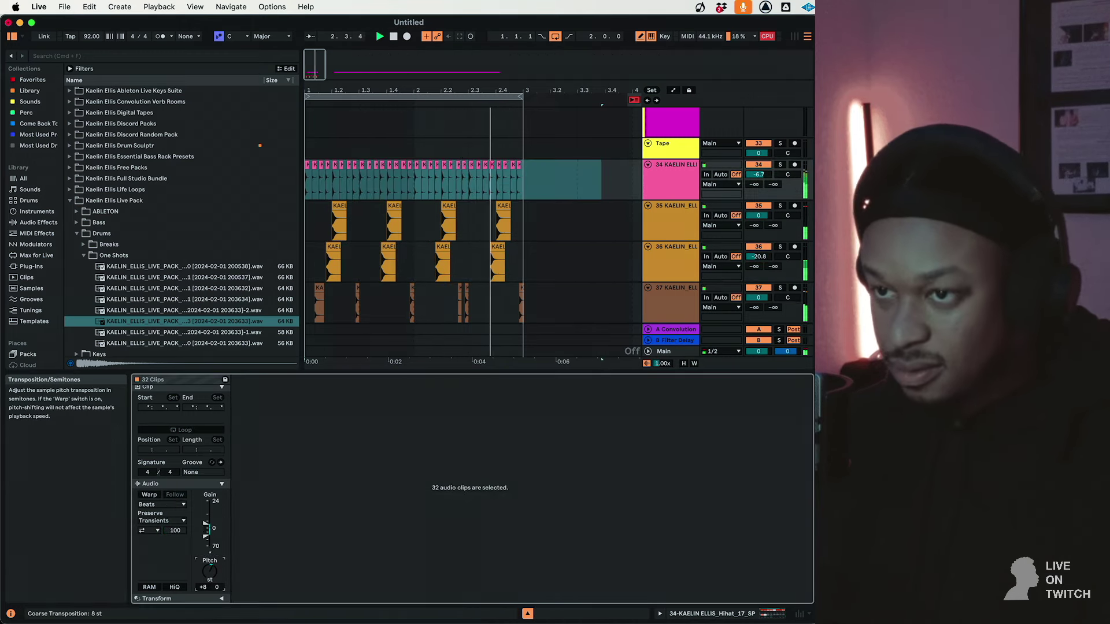
{"action": "left_click", "coordinate": [149, 495]}
{"action": "left_click", "coordinate": [149, 529]}
{"action": "left_click", "coordinate": [148, 538]}
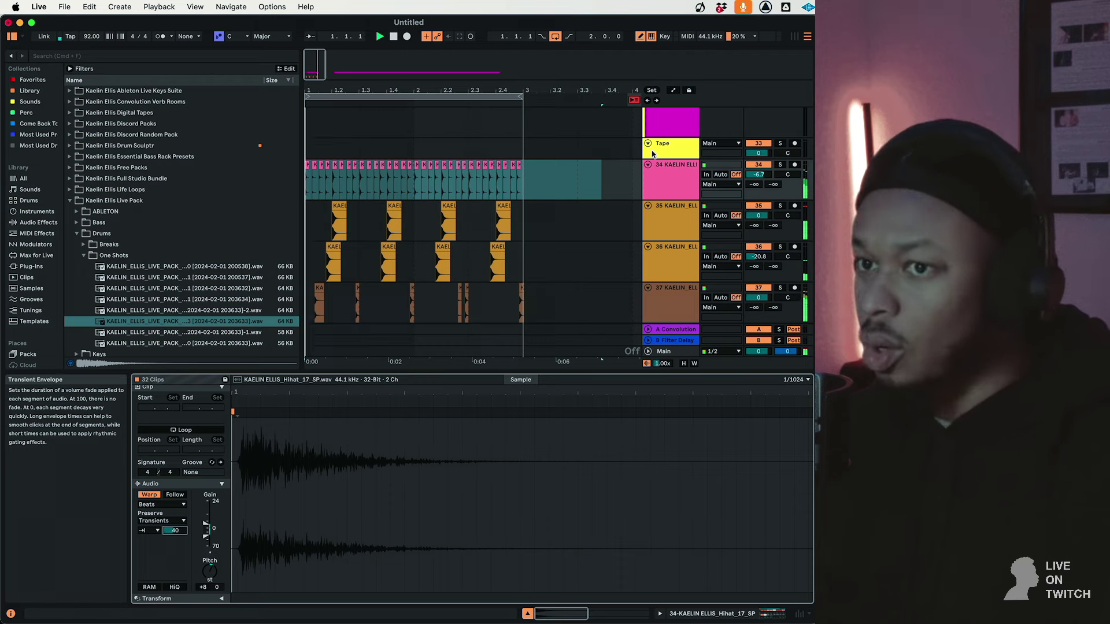
Set the Low Filter in the hi-hat track's Kaelin Ellis KFX 2.1 effect to 486 Hz
{"action": "double_click", "coordinate": [686, 183]}
{"action": "left_click_drag", "start_coordinate": [158, 584], "coordinate": [158, 564]}
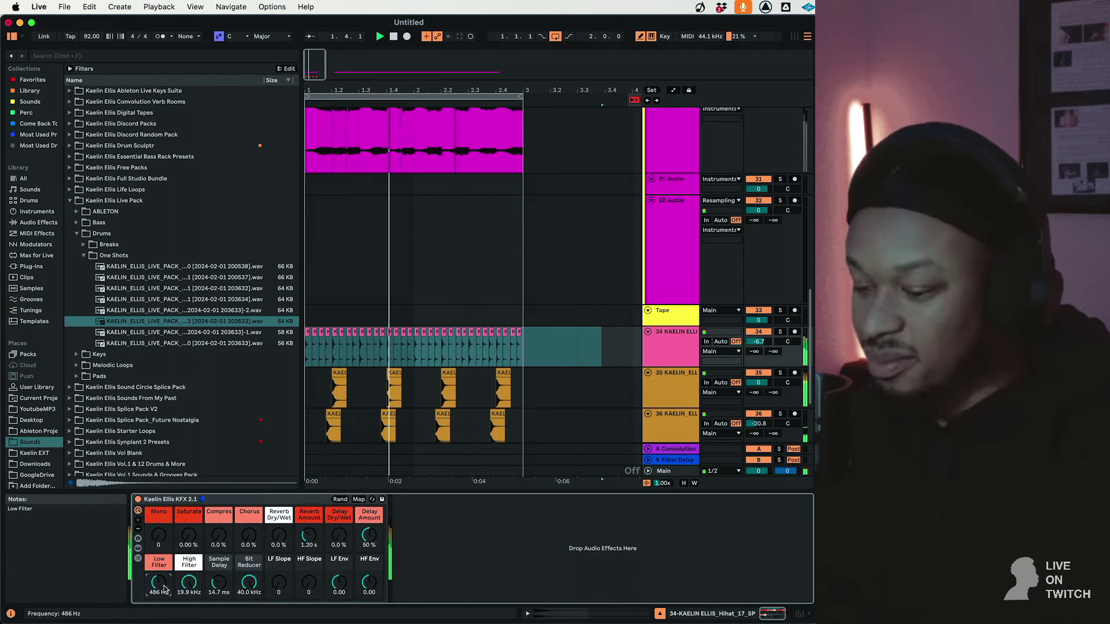
{"action": "scroll", "coordinate": [643, 362], "scroll_direction": "down", "scroll_amount": 3}
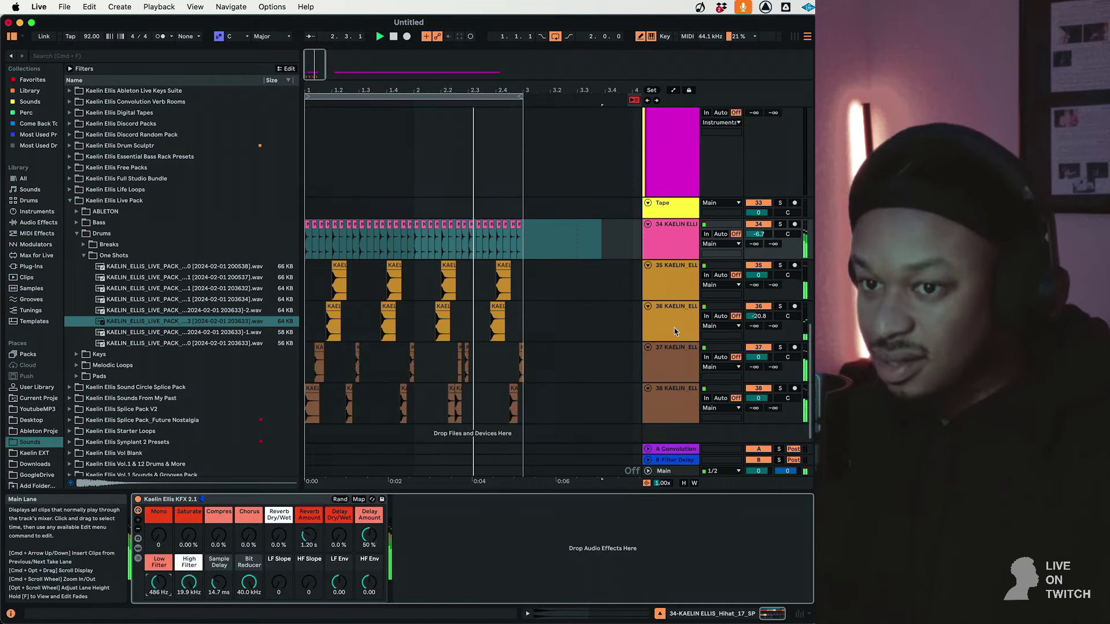
{"action": "left_click", "coordinate": [660, 255]}
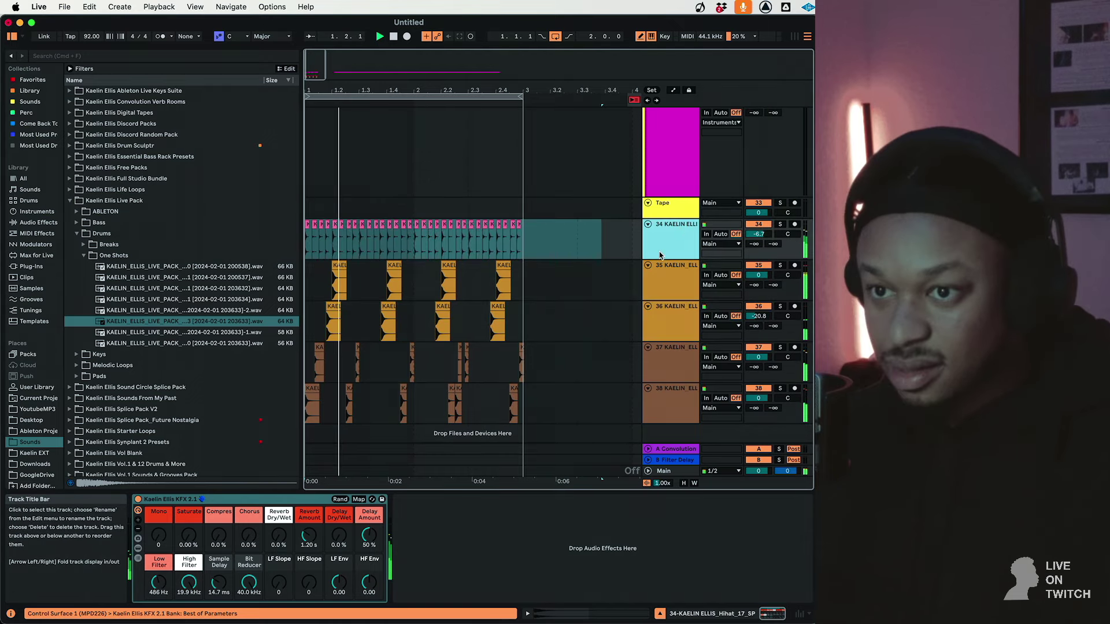
Deactivate the individual hi-hat clips that coincide with the snare hits
{"action": "left_click", "coordinate": [336, 236]}
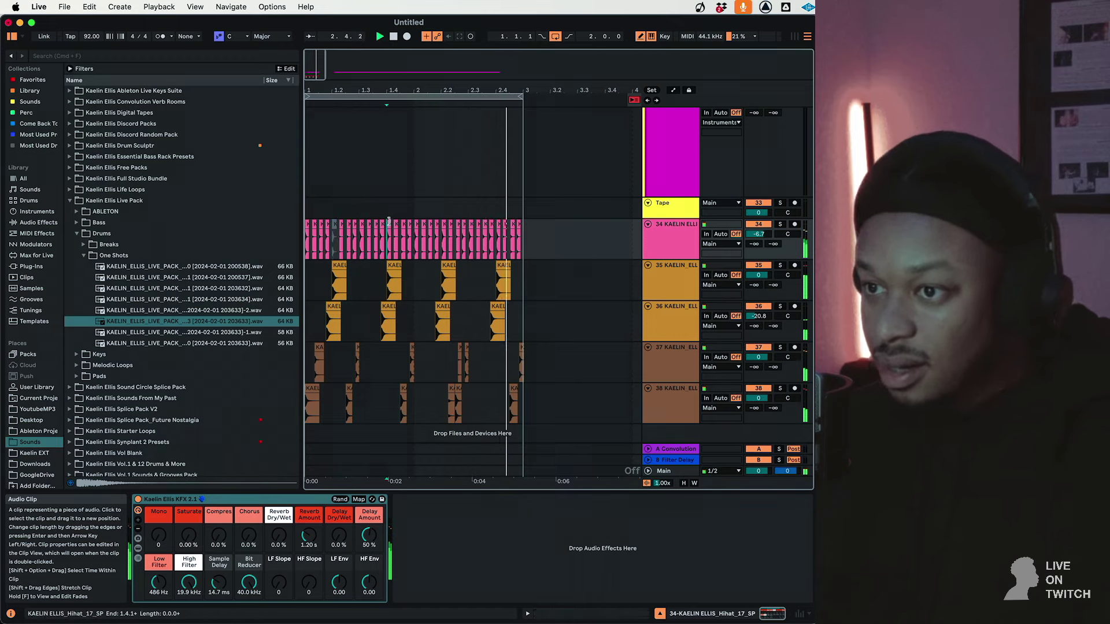
{"action": "left_click", "coordinate": [446, 229]}
{"action": "left_click", "coordinate": [498, 226]}
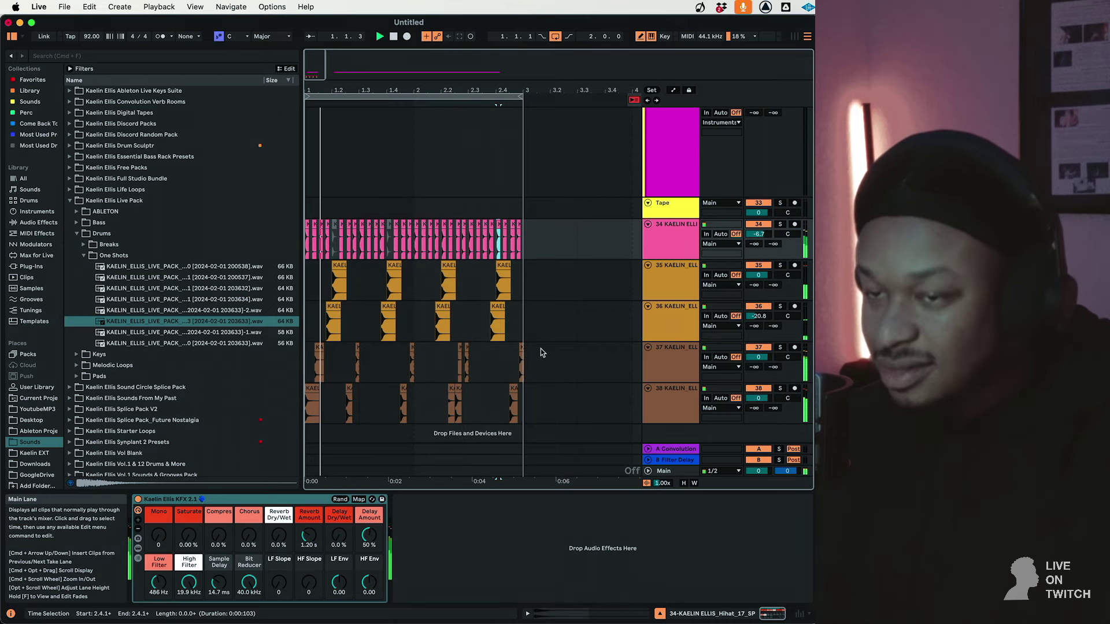
Set Saturate to 100% on the main snare track and shorten its four clips' transient envelope to 12
{"action": "double_click", "coordinate": [662, 296]}
{"action": "left_click_drag", "start_coordinate": [175, 545], "coordinate": [175, 509]}
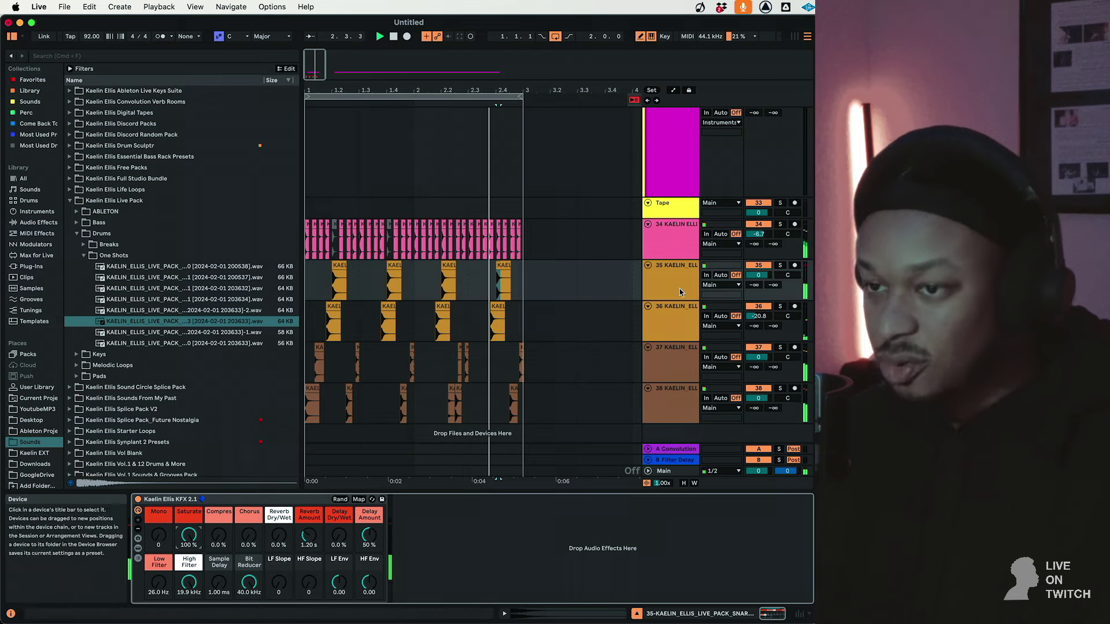
{"action": "left_click_drag", "start_coordinate": [542, 292], "coordinate": [304, 293]}
{"action": "left_click", "coordinate": [570, 611]}
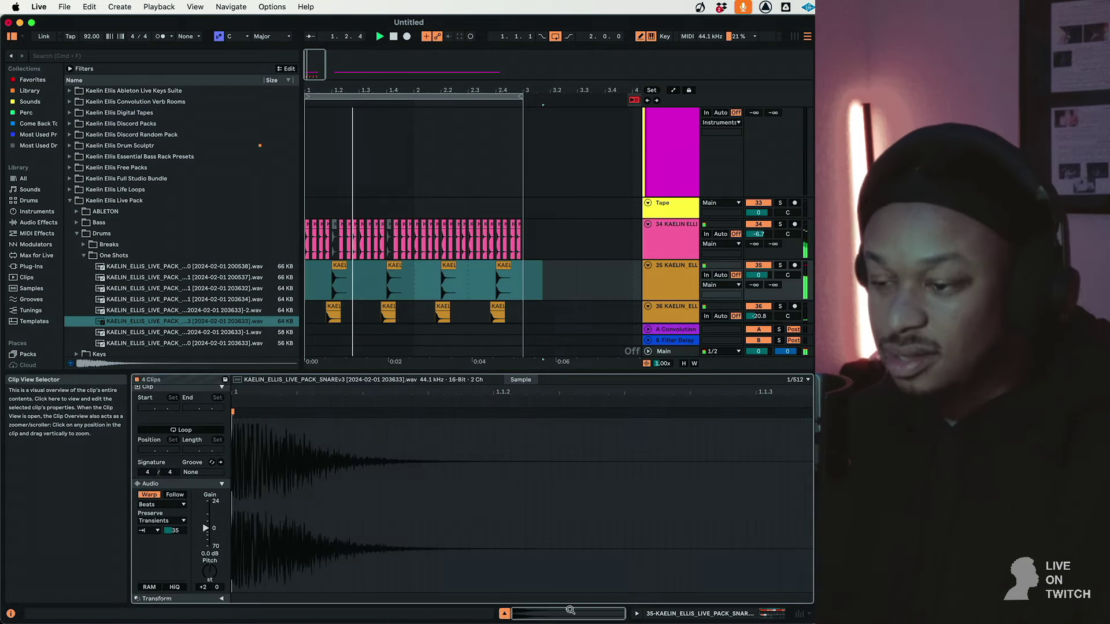
{"action": "left_click_drag", "start_coordinate": [175, 529], "coordinate": [174, 537]}
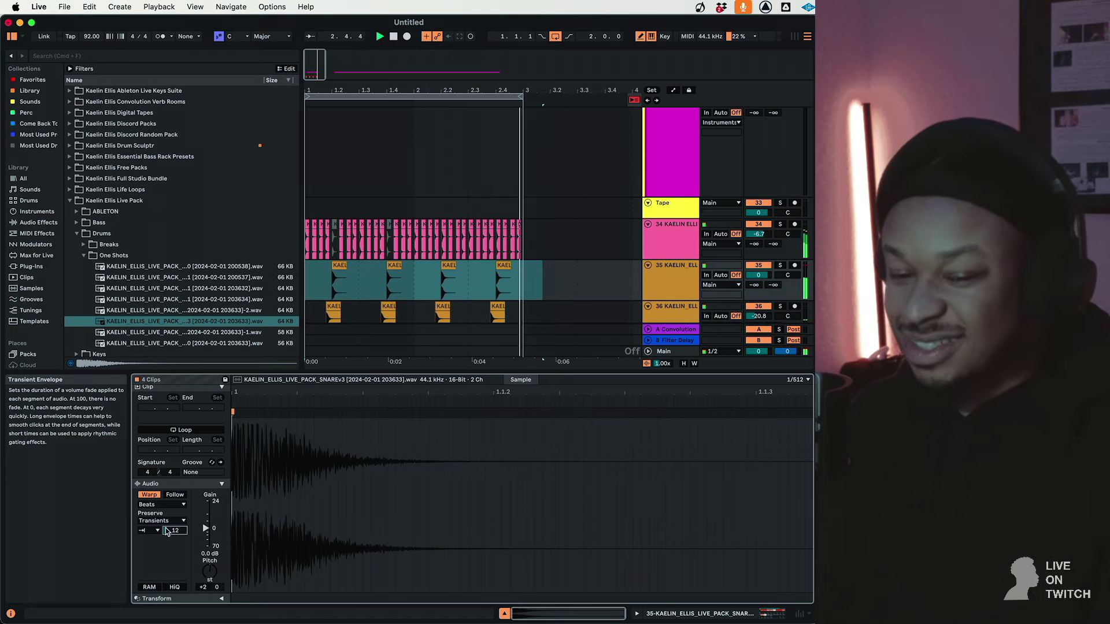
Set the Low Filter in the main snare track's Kaelin Ellis KFX 2.1 effect to 210 Hz
{"action": "left_click", "coordinate": [683, 315]}
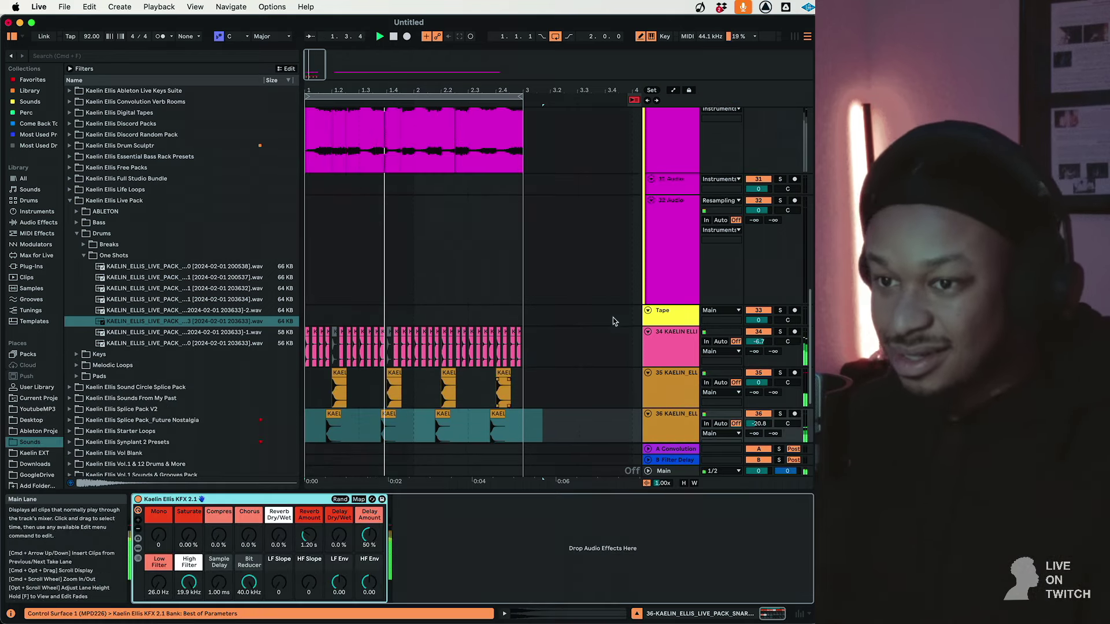
{"action": "left_click", "coordinate": [664, 417]}
{"action": "left_click", "coordinate": [671, 397]}
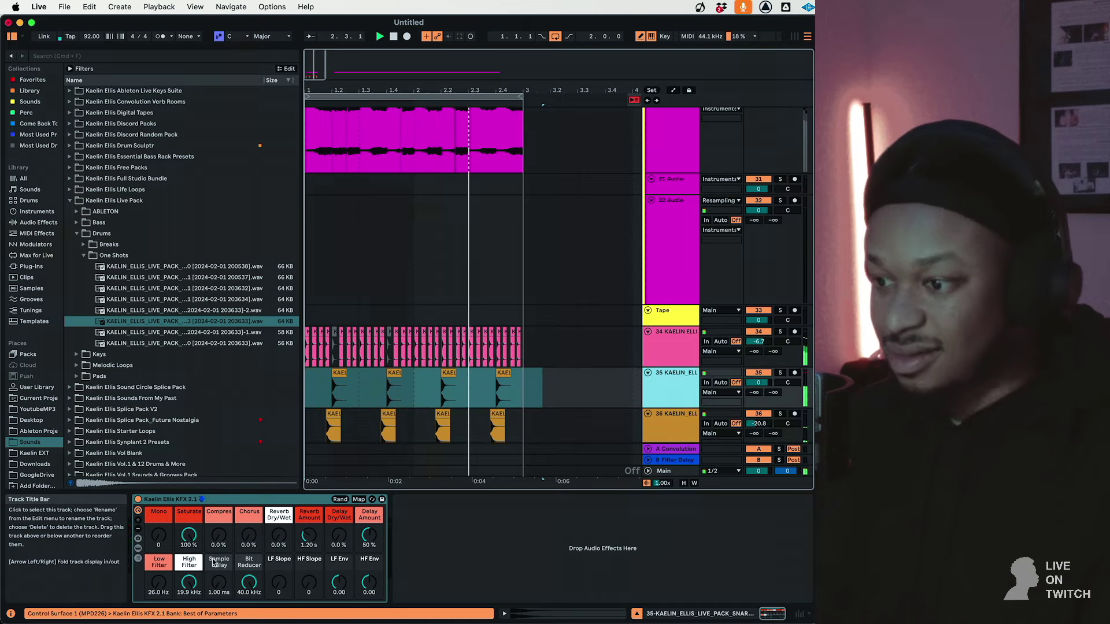
{"action": "left_click_drag", "start_coordinate": [158, 584], "coordinate": [158, 579]}
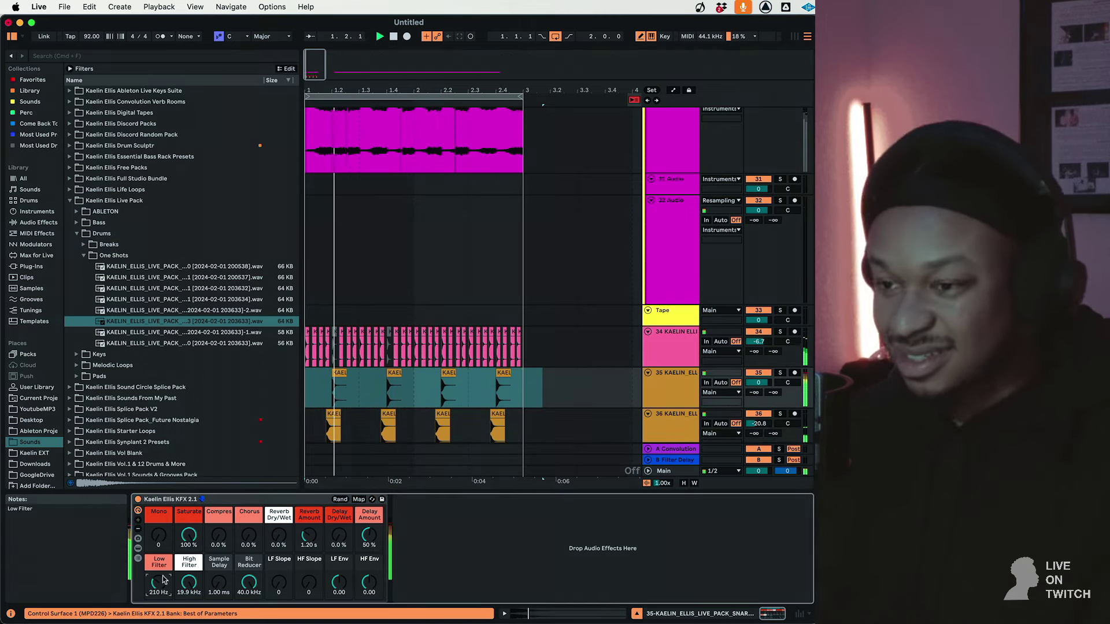
Insert a new audio track below the kick tracks and set the arrangement's fixed grid to 2 Bars
{"action": "left_click", "coordinate": [667, 357]}
{"action": "scroll", "coordinate": [667, 356], "scroll_direction": "down", "scroll_amount": 3}
{"action": "left_click", "coordinate": [658, 389]}
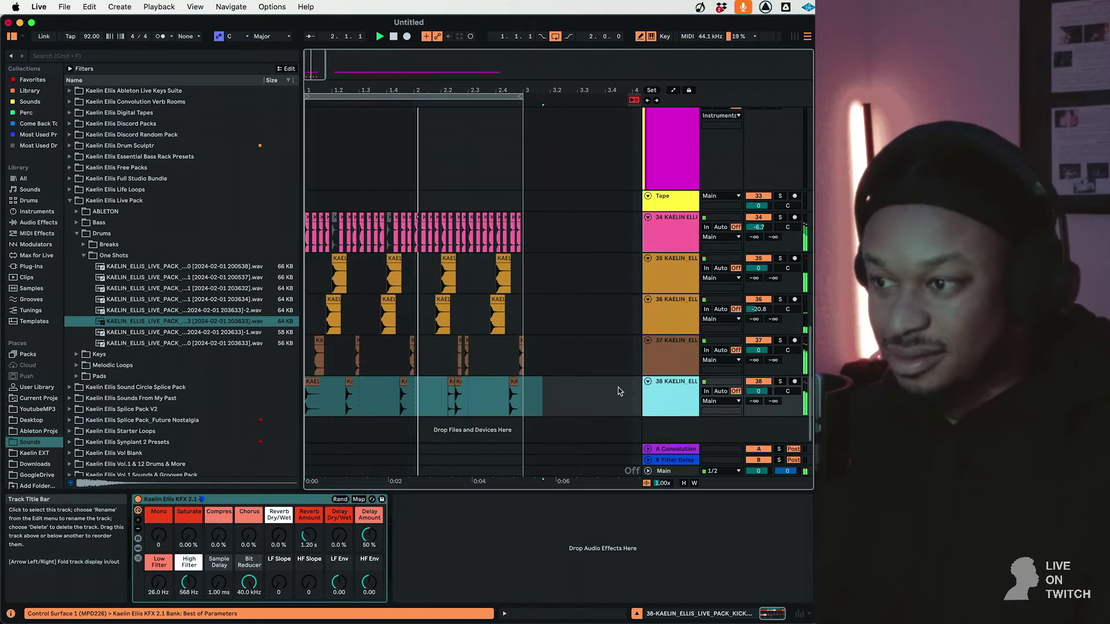
{"action": "left_click", "coordinate": [129, 268]}
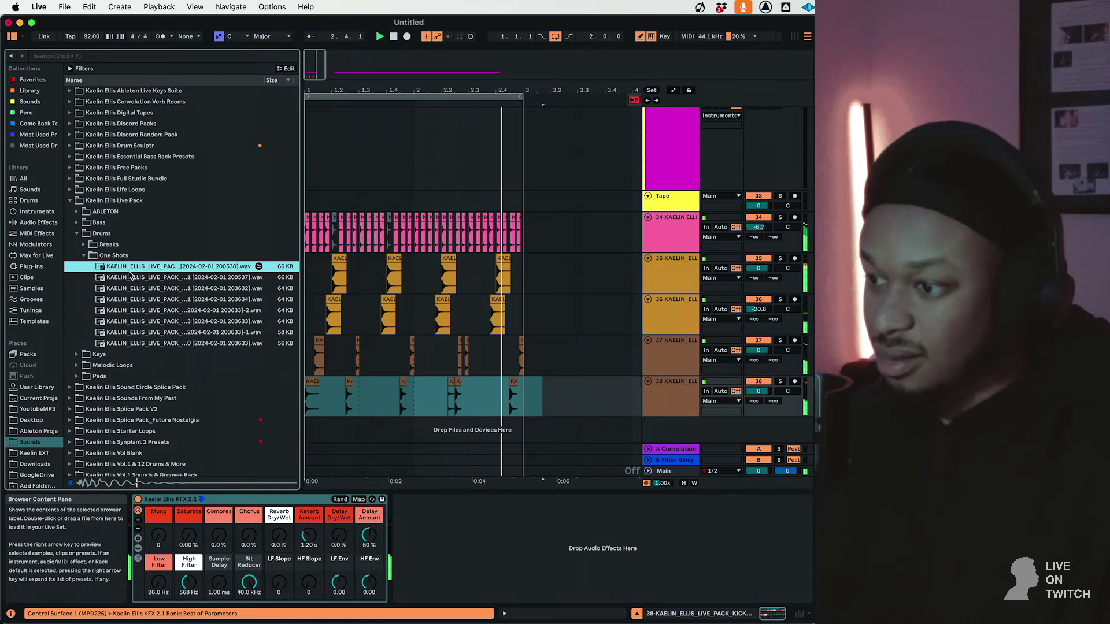
{"action": "key", "text": "super+t"}
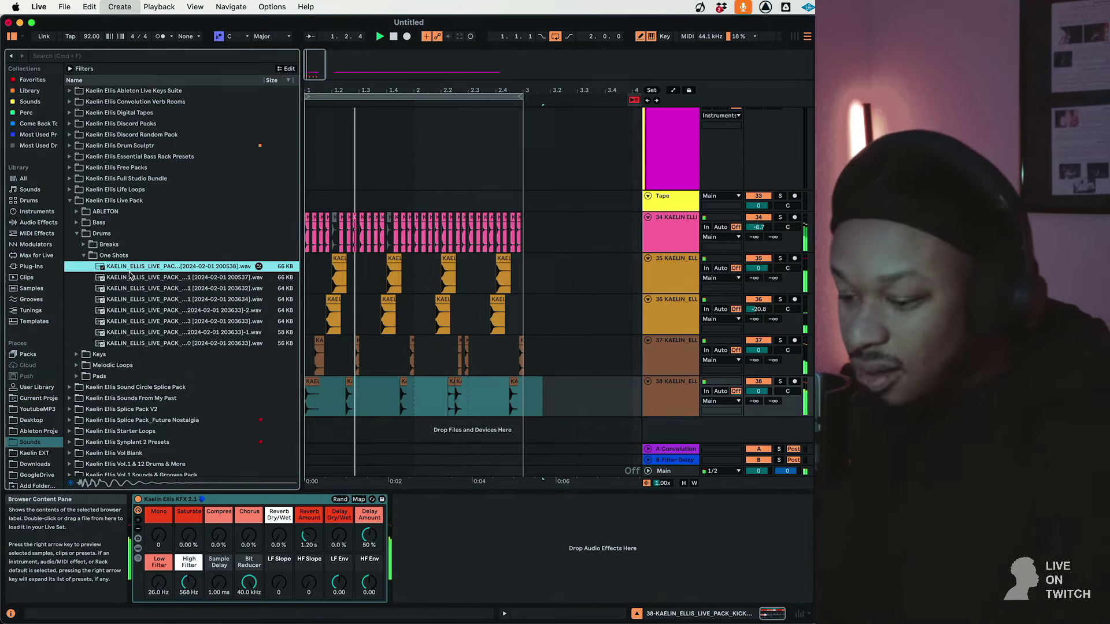
{"action": "right_click", "coordinate": [404, 428]}
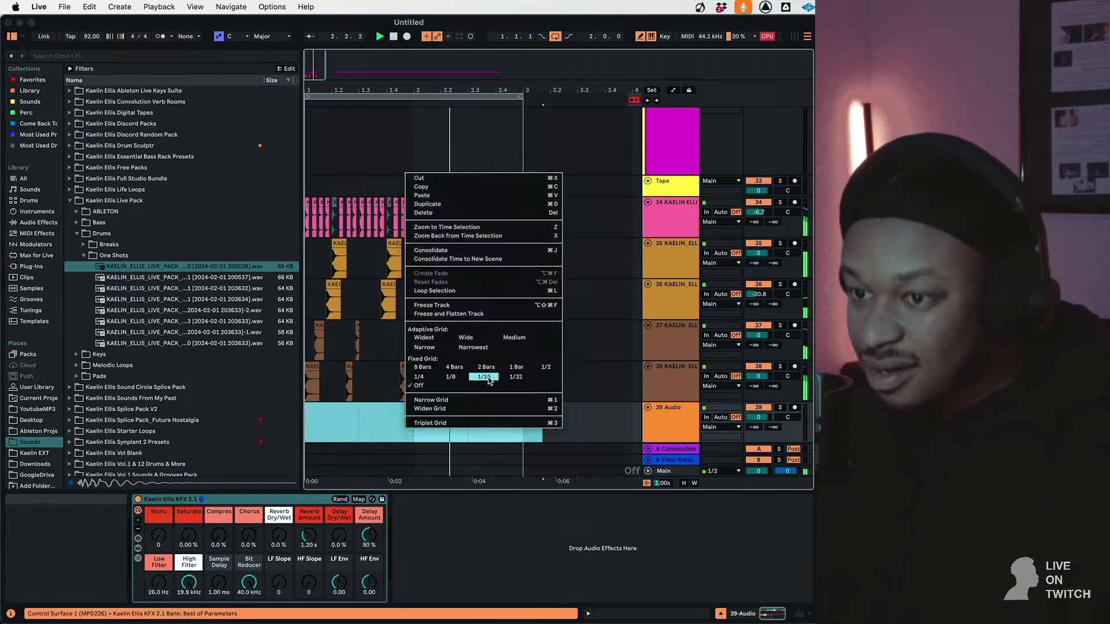
{"action": "left_click", "coordinate": [486, 367]}
{"action": "left_click", "coordinate": [411, 413]}
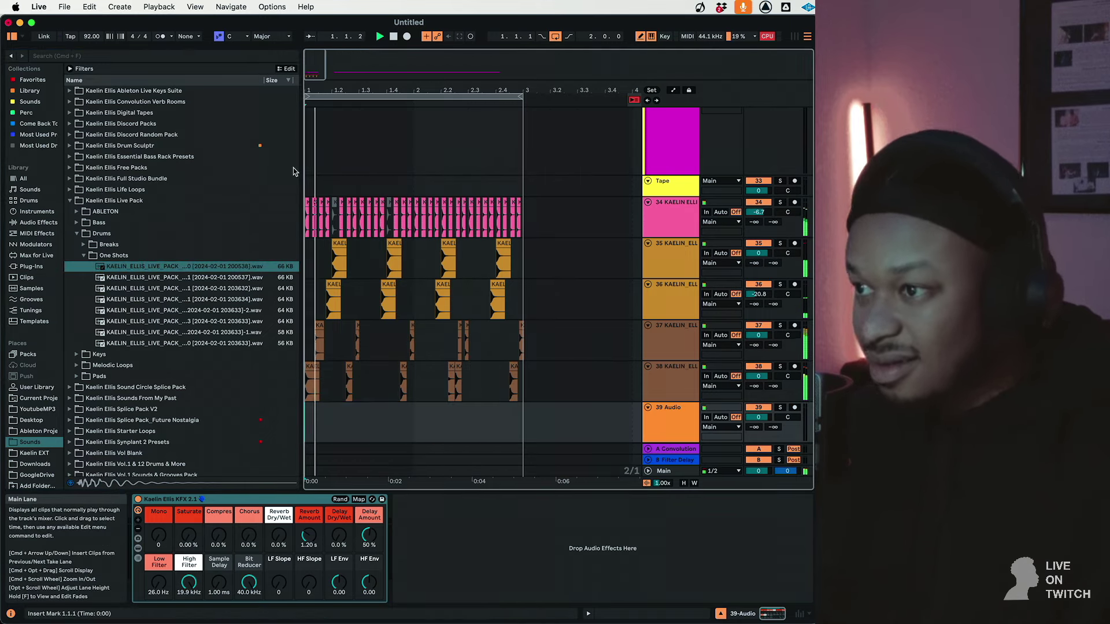
Search the plug-ins for "aunew" and load AUNewPitch onto the hi-hat track
{"action": "left_click", "coordinate": [31, 266]}
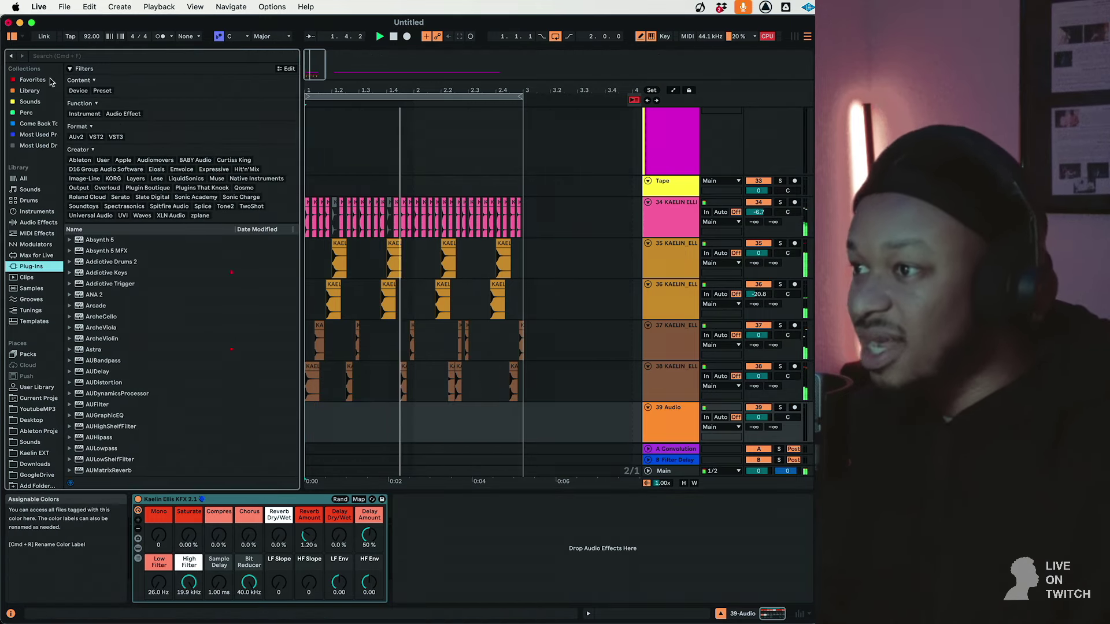
{"action": "left_click", "coordinate": [33, 79]}
{"action": "left_click", "coordinate": [31, 266]}
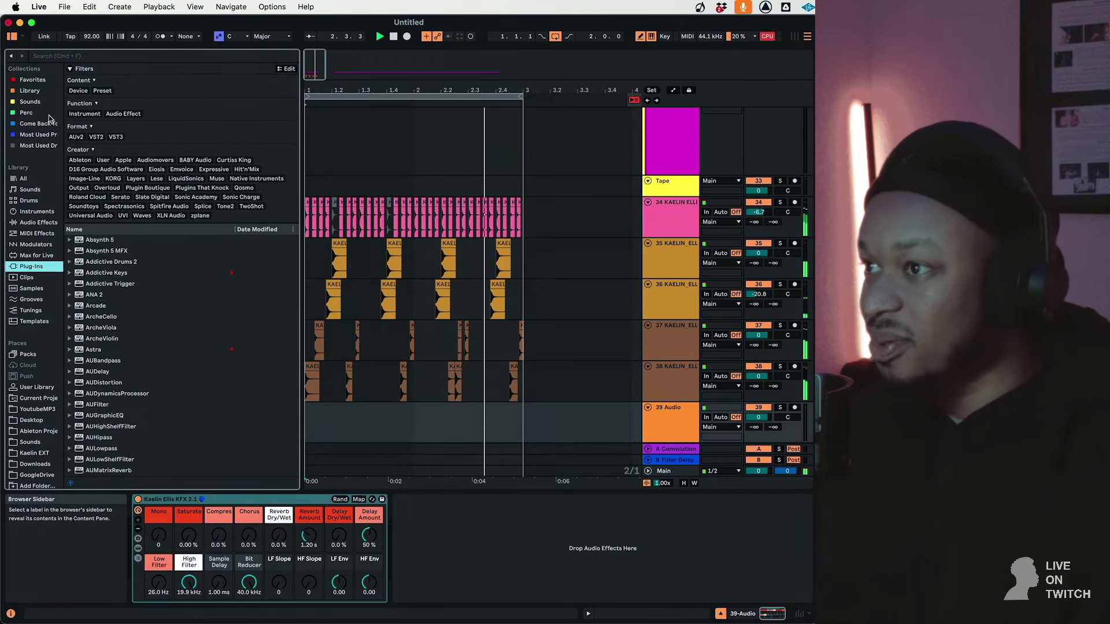
{"action": "left_click", "coordinate": [53, 55]}
{"action": "type", "text": "aunew"}
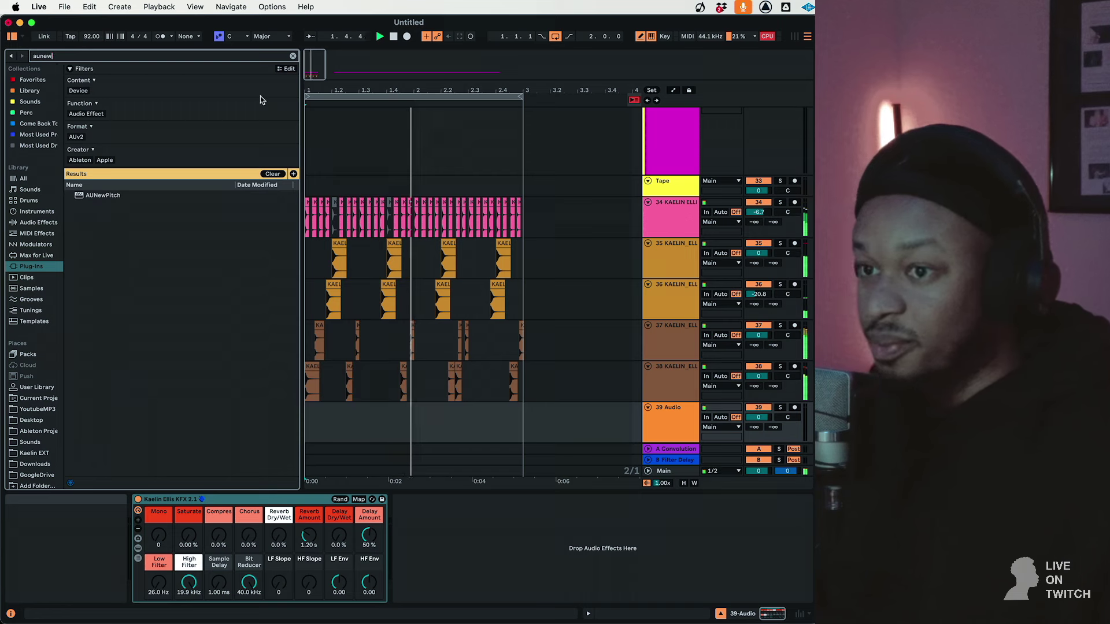
{"action": "left_click", "coordinate": [677, 216]}
{"action": "double_click", "coordinate": [116, 196]}
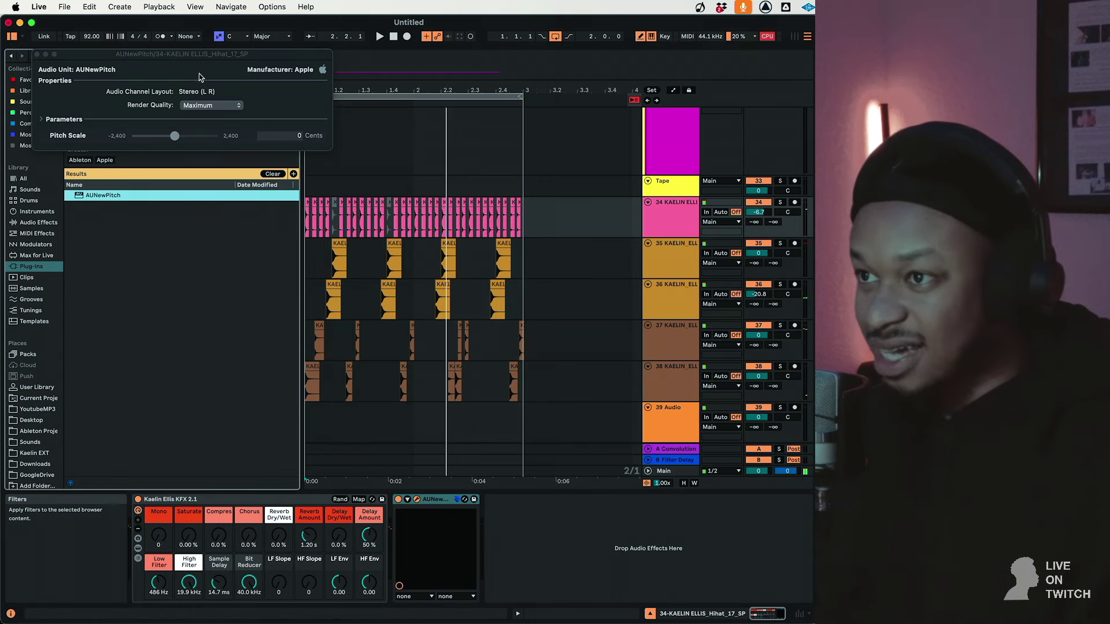
{"action": "left_click_drag", "start_coordinate": [203, 57], "coordinate": [428, 286]}
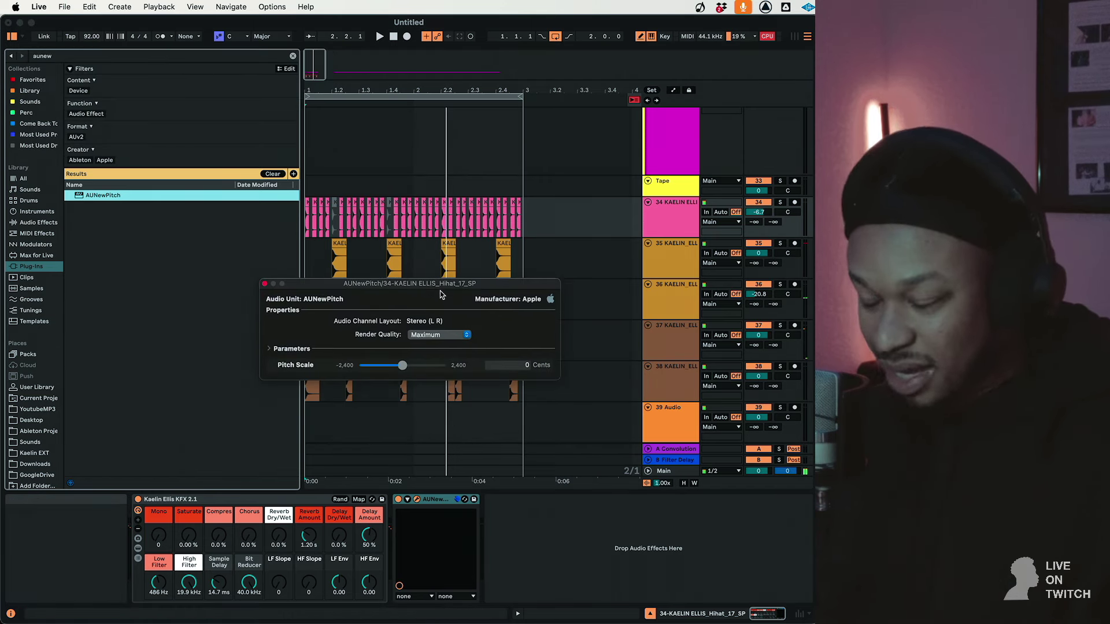
{"action": "left_click", "coordinate": [336, 95]}
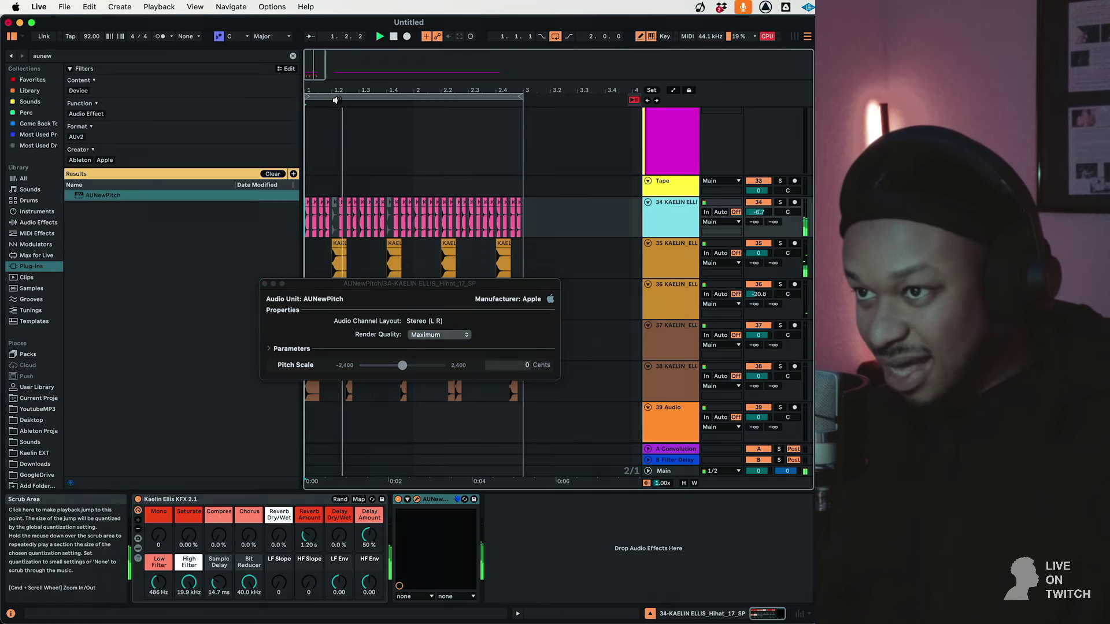
Set the hi-hats' AUNewPitch to Minimum render quality and -26.9925 cents, with the KFX Sample Delay at 39.6 ms
{"action": "left_click", "coordinate": [398, 366]}
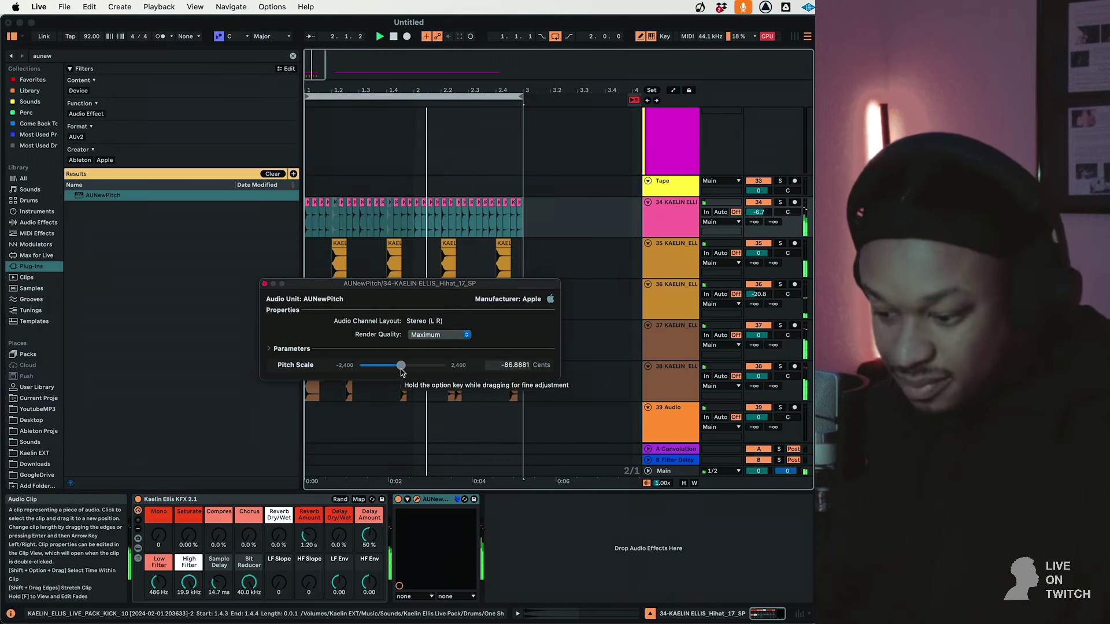
{"action": "left_click", "coordinate": [406, 366]}
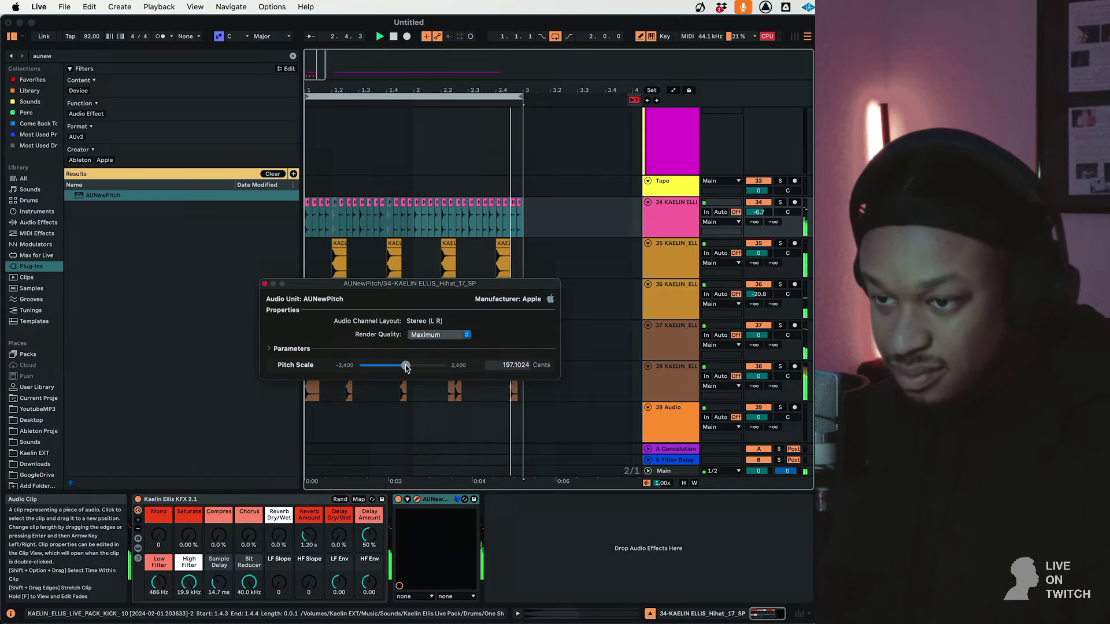
{"action": "left_click", "coordinate": [423, 336]}
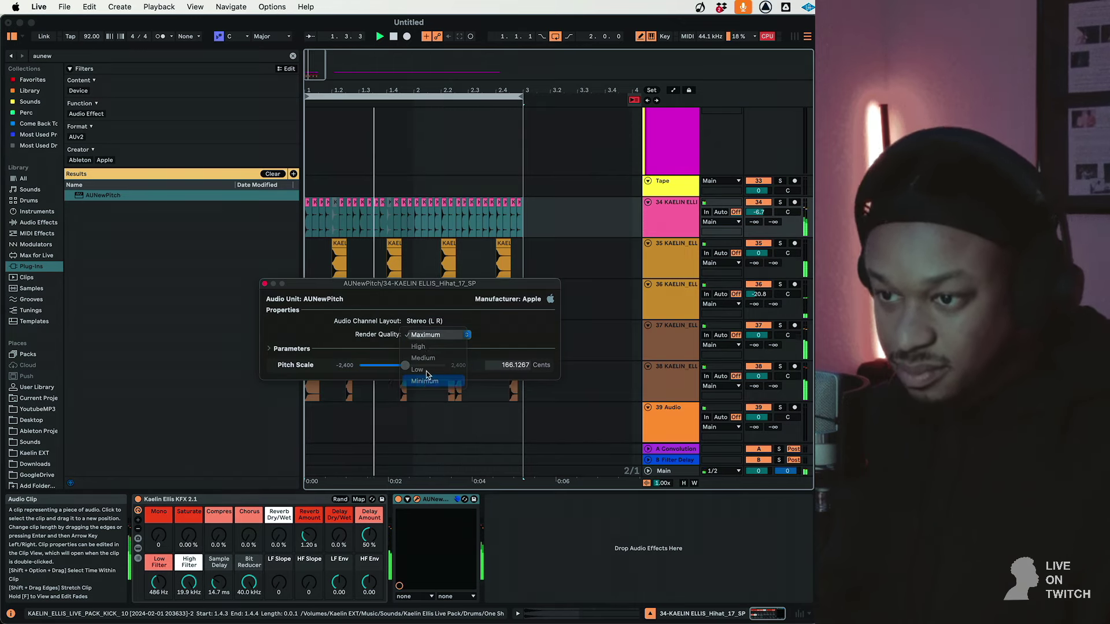
{"action": "left_click", "coordinate": [425, 371]}
{"action": "left_click", "coordinate": [403, 366]}
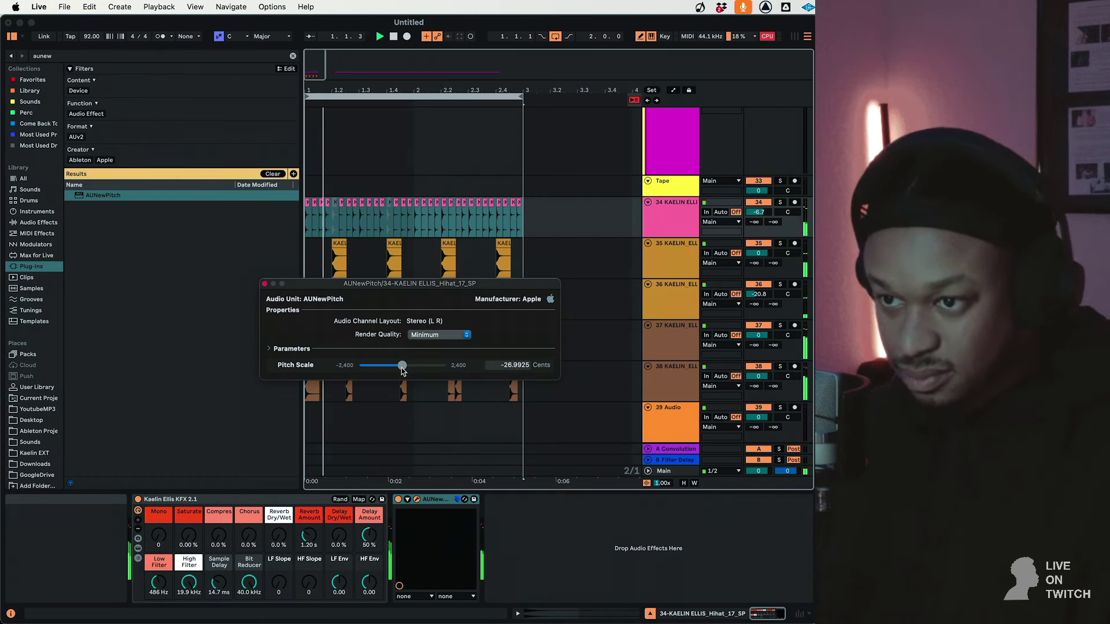
{"action": "left_click_drag", "start_coordinate": [218, 588], "coordinate": [217, 572]}
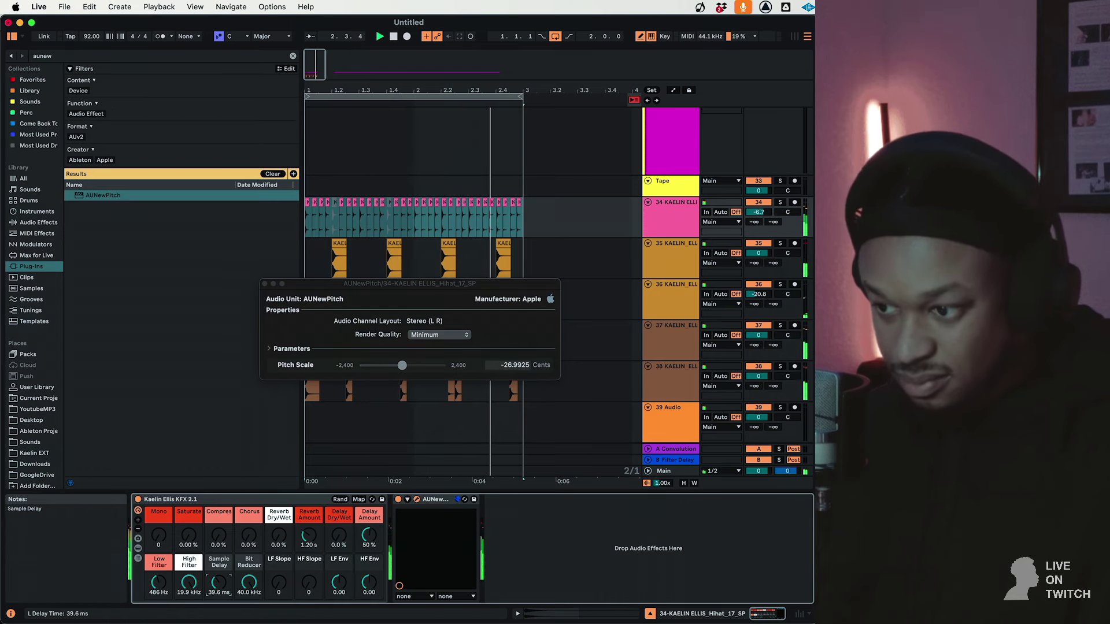
Set kick track 37's volume to -13.4 dB and lower all five drum tracks together by 3 dB, putting the hi-hats at -9.7 dB
{"action": "left_click", "coordinate": [678, 391]}
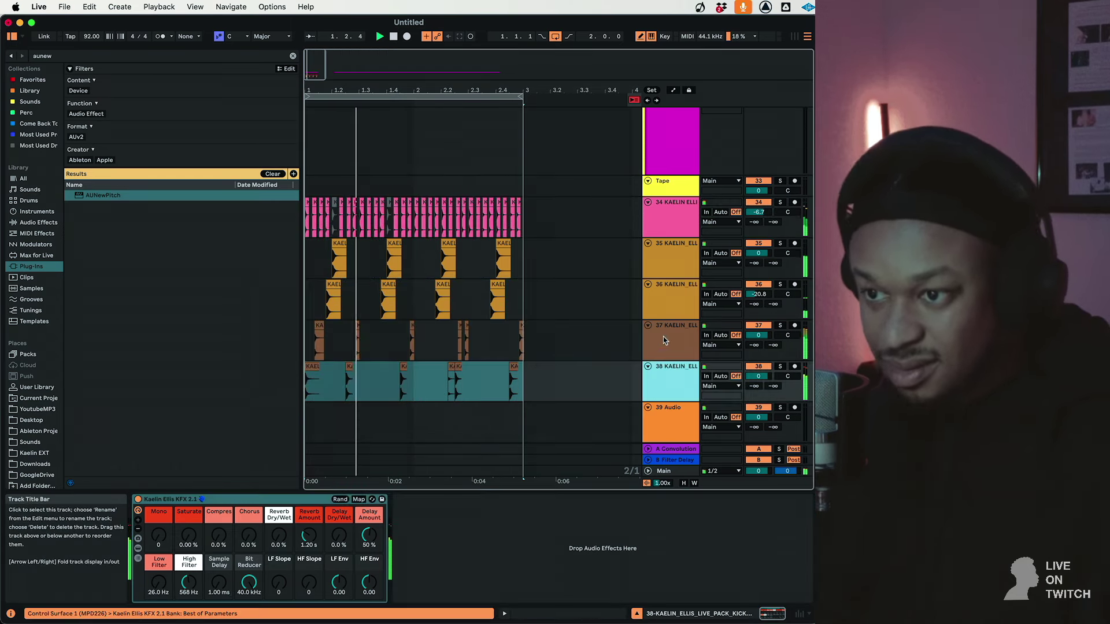
{"action": "left_click_drag", "start_coordinate": [757, 335], "coordinate": [758, 355]}
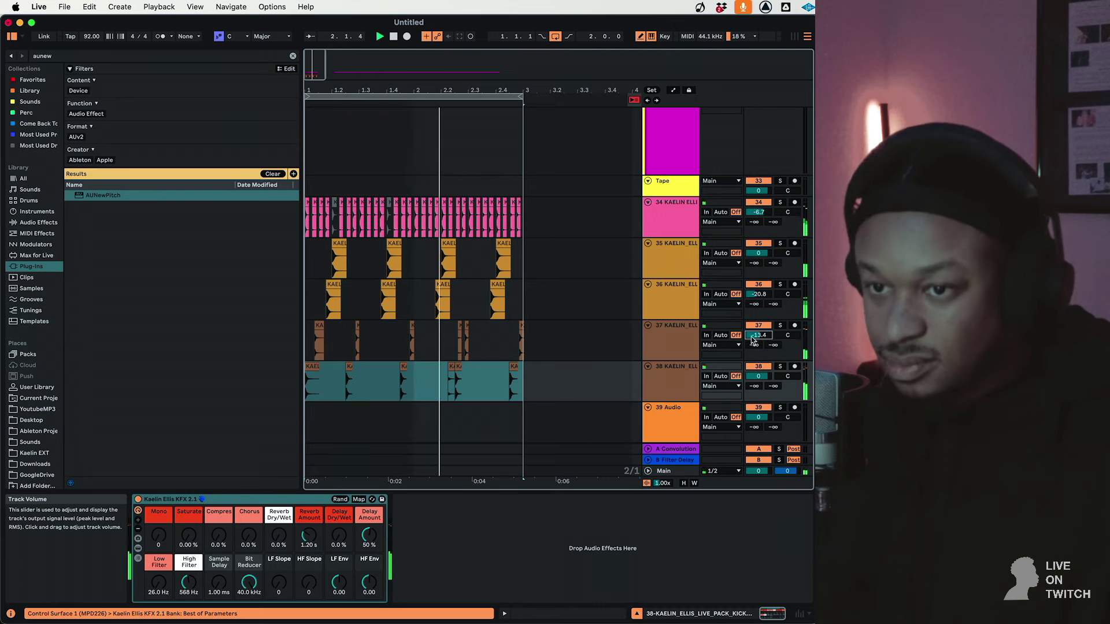
{"action": "left_click", "coordinate": [658, 385]}
{"action": "left_click", "coordinate": [670, 231], "text": "shift"}
{"action": "right_click", "coordinate": [668, 231]}
{"action": "left_click", "coordinate": [728, 215]}
{"action": "left_click_drag", "start_coordinate": [758, 212], "coordinate": [756, 218]}
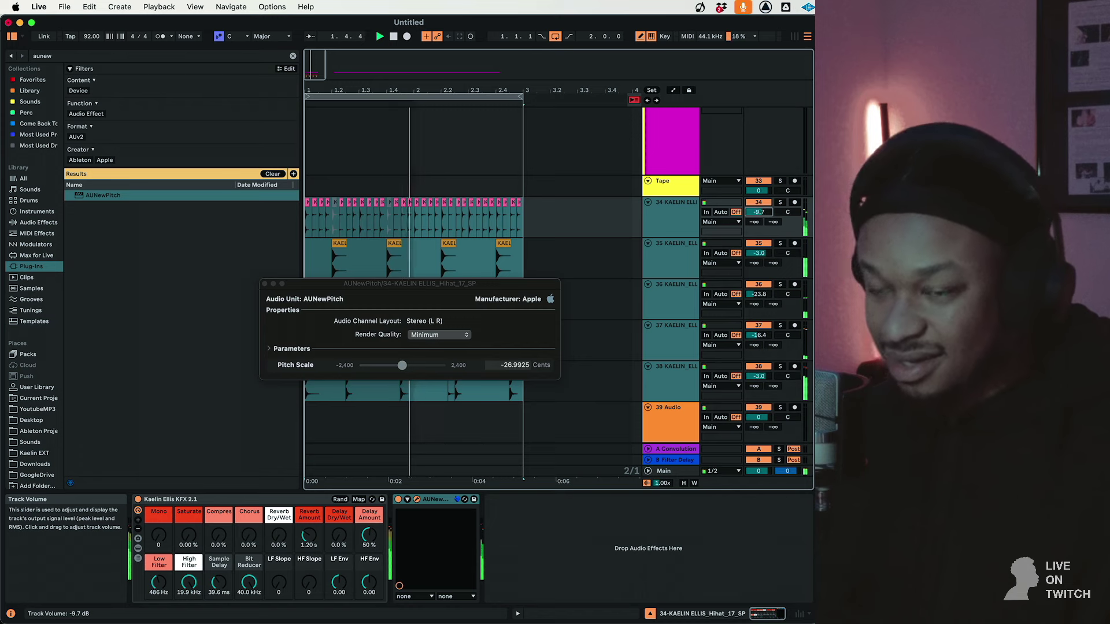
Clear the plug-in search and look through the Kaelin Ellis Live Pack subfolders in the Sounds location for further material
{"action": "left_click", "coordinate": [30, 441]}
{"action": "left_click", "coordinate": [292, 56]}
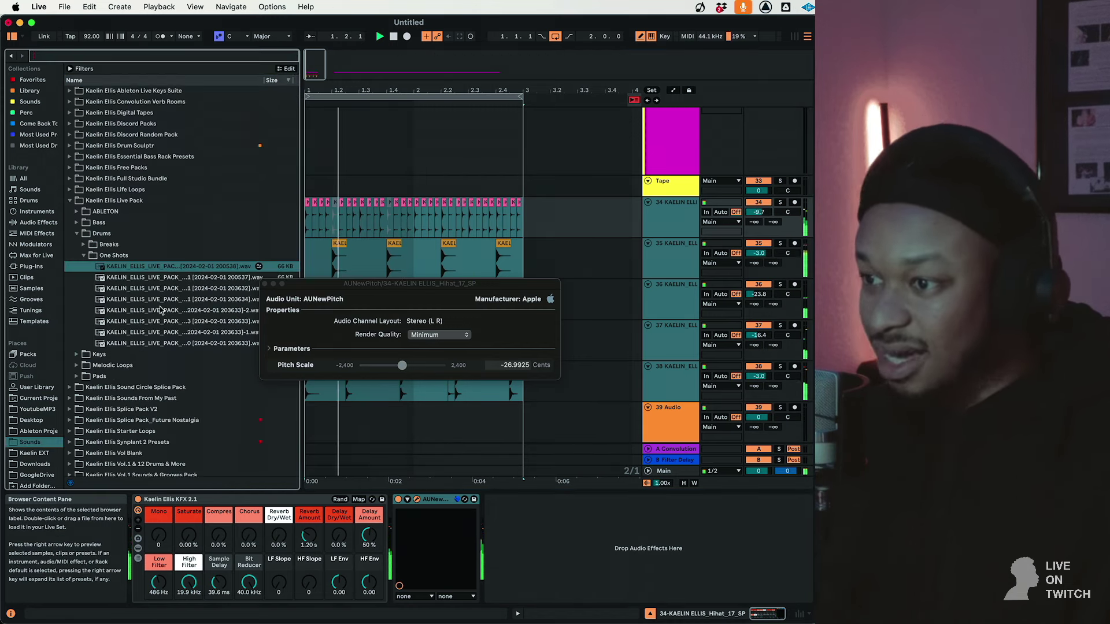
{"action": "scroll", "coordinate": [152, 332], "scroll_direction": "down", "scroll_amount": 3}
{"action": "left_click", "coordinate": [156, 209]}
{"action": "left_click", "coordinate": [130, 244]}
{"action": "left_click", "coordinate": [119, 272]}
{"action": "key", "text": "Up"}
{"action": "key", "text": "Up"}
{"action": "key", "text": "Down"}
{"action": "key", "text": "Up"}
{"action": "key", "text": "Up"}
{"action": "key", "text": "Left"}
{"action": "key", "text": "Left"}
{"action": "key", "text": "Down"}
{"action": "key", "text": "Down"}
{"action": "key", "text": "Down"}
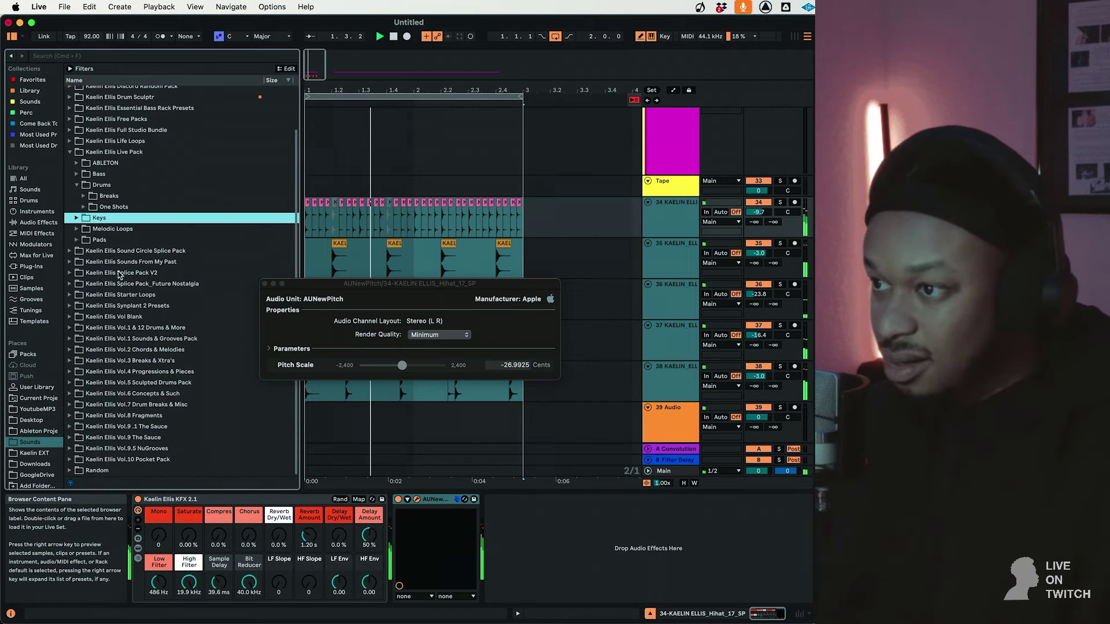
{"action": "key", "text": "Up"}
{"action": "key", "text": "Up"}
{"action": "key", "text": "Up"}
{"action": "key", "text": "Up"}
{"action": "key", "text": "Up"}
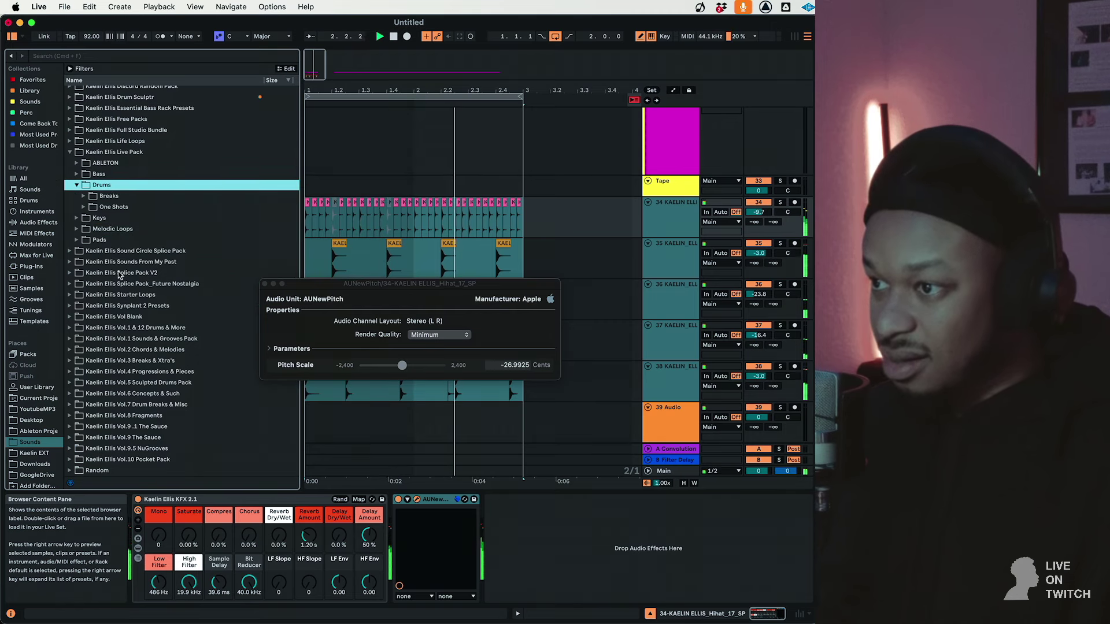
{"action": "key", "text": "Down"}
{"action": "key", "text": "Down"}
{"action": "key", "text": "Down"}
{"action": "key", "text": "Down"}
{"action": "key", "text": "Down"}
Insert a MIDI track directly below the last kick track and load the Meld instrument on it
{"action": "left_click", "coordinate": [695, 388]}
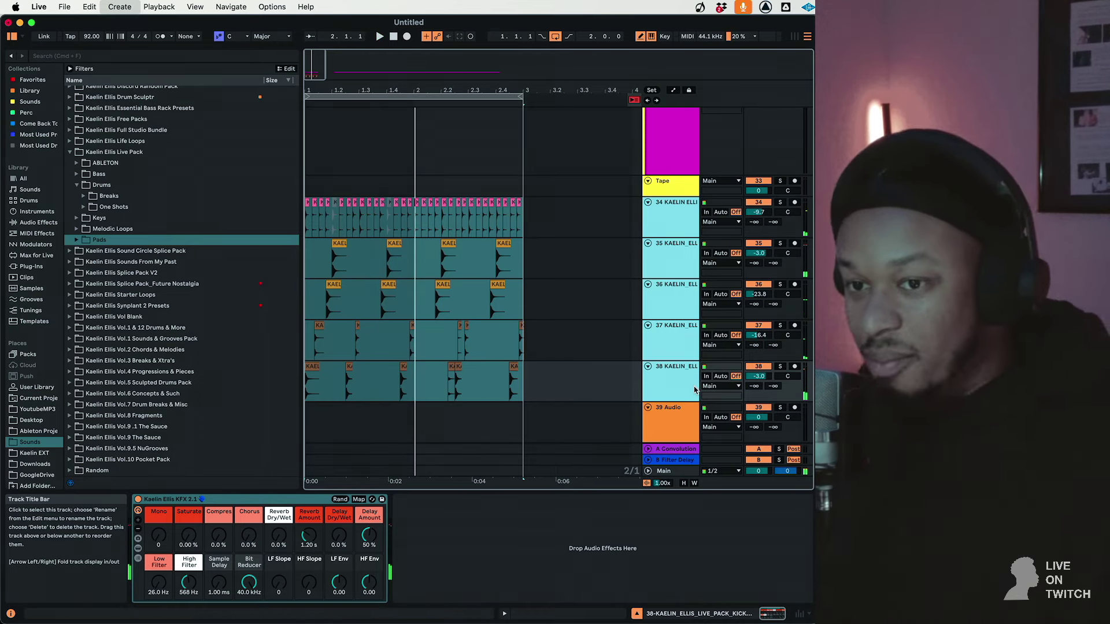
{"action": "key", "text": "super+shift+t"}
{"action": "left_click", "coordinate": [29, 201]}
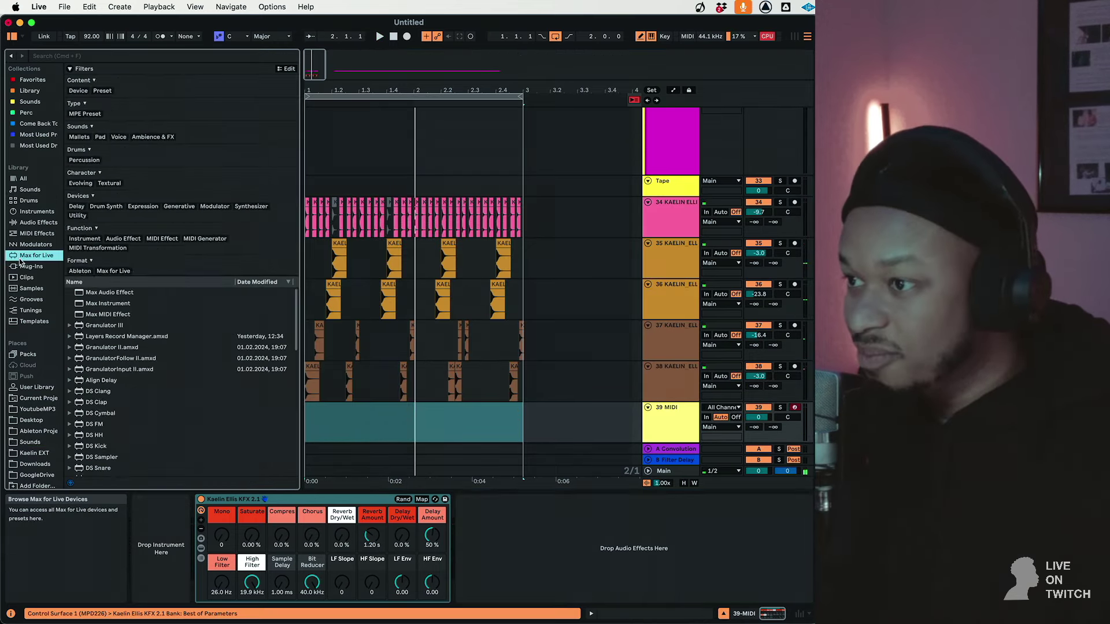
{"action": "left_click", "coordinate": [32, 212]}
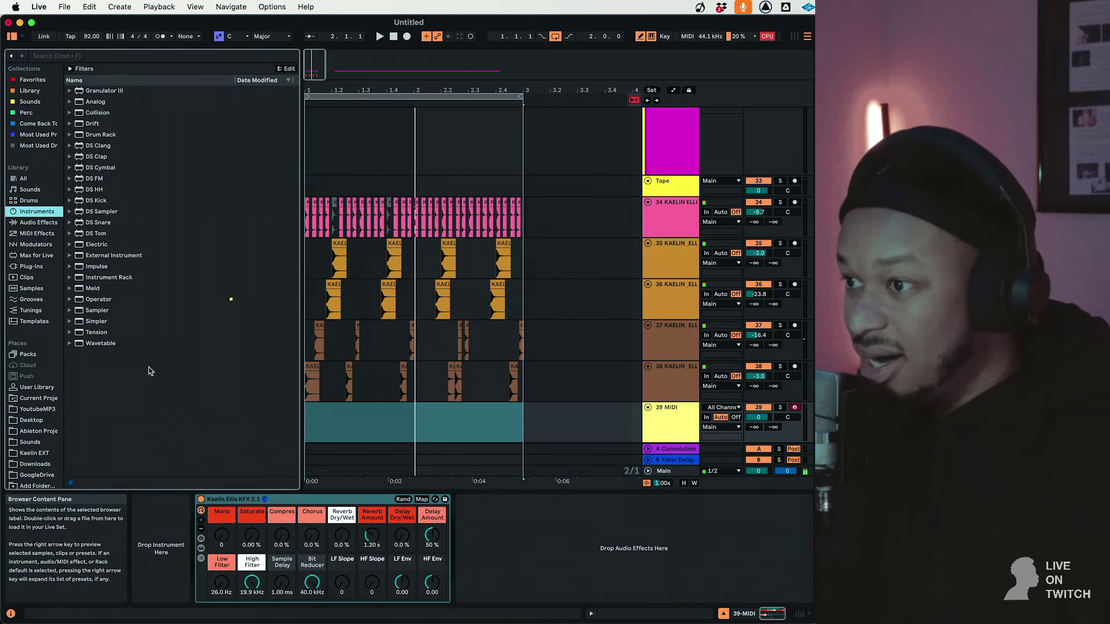
{"action": "left_click", "coordinate": [96, 288]}
{"action": "double_click", "coordinate": [96, 288]}
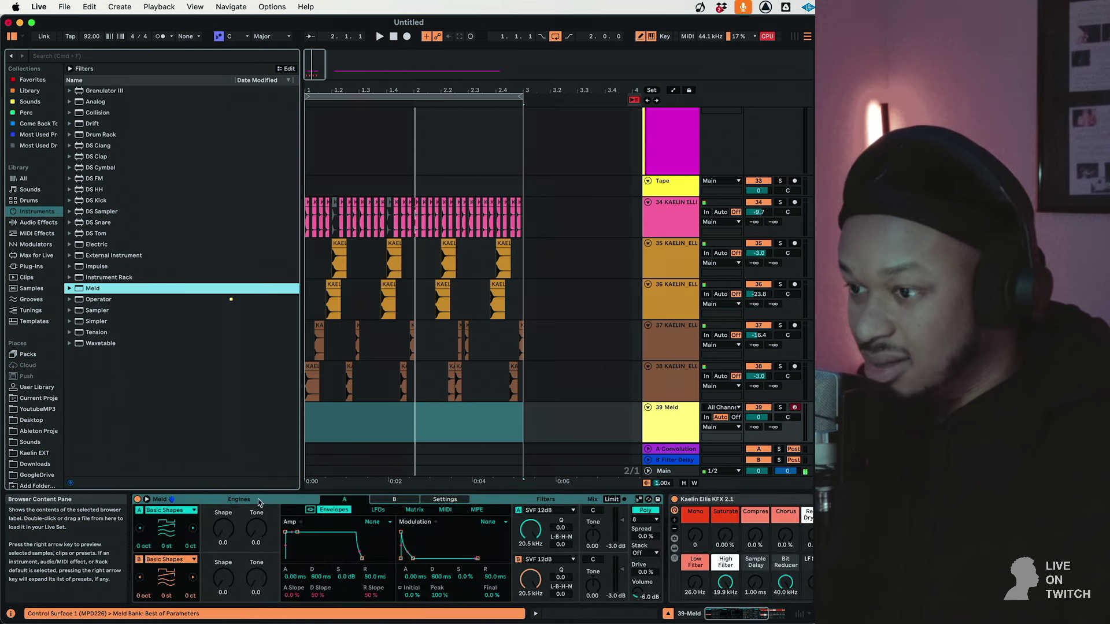
Load Meld's Bassic preset onto the new MIDI track while the beat plays
{"action": "key", "text": "space"}
{"action": "left_click", "coordinate": [70, 288]}
{"action": "double_click", "coordinate": [114, 354]}
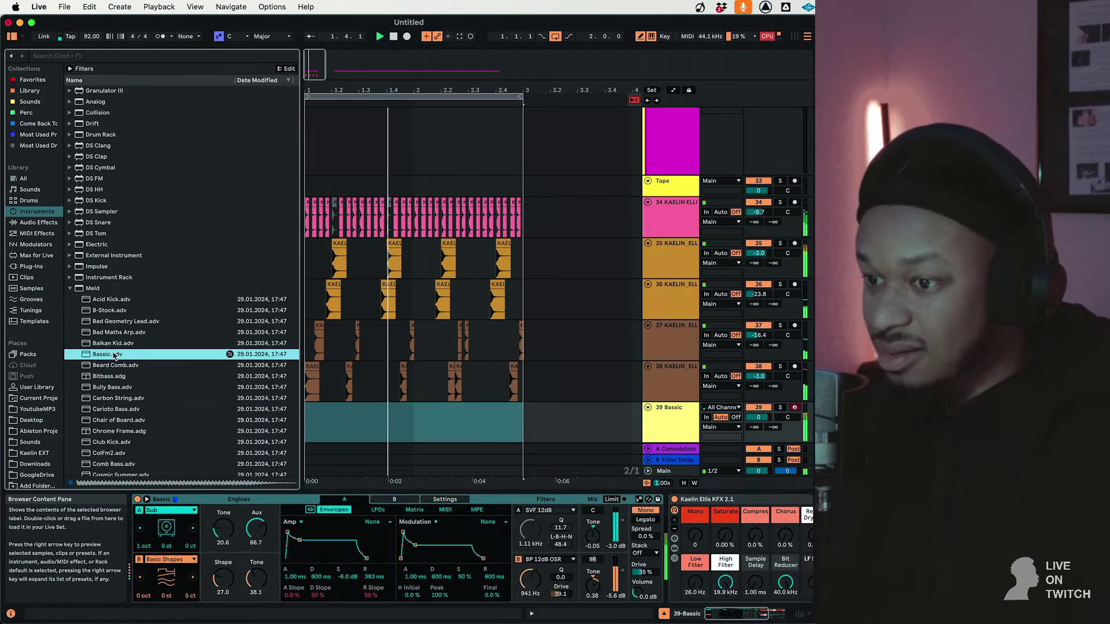
Audition the Meld presets one after another, from Bassic down through Old School Raver, while the beat plays
{"action": "key", "text": "Down"}
{"action": "key", "text": "Down"}
{"action": "key", "text": "Down"}
{"action": "key", "text": "Down"}
{"action": "key", "text": "Down"}
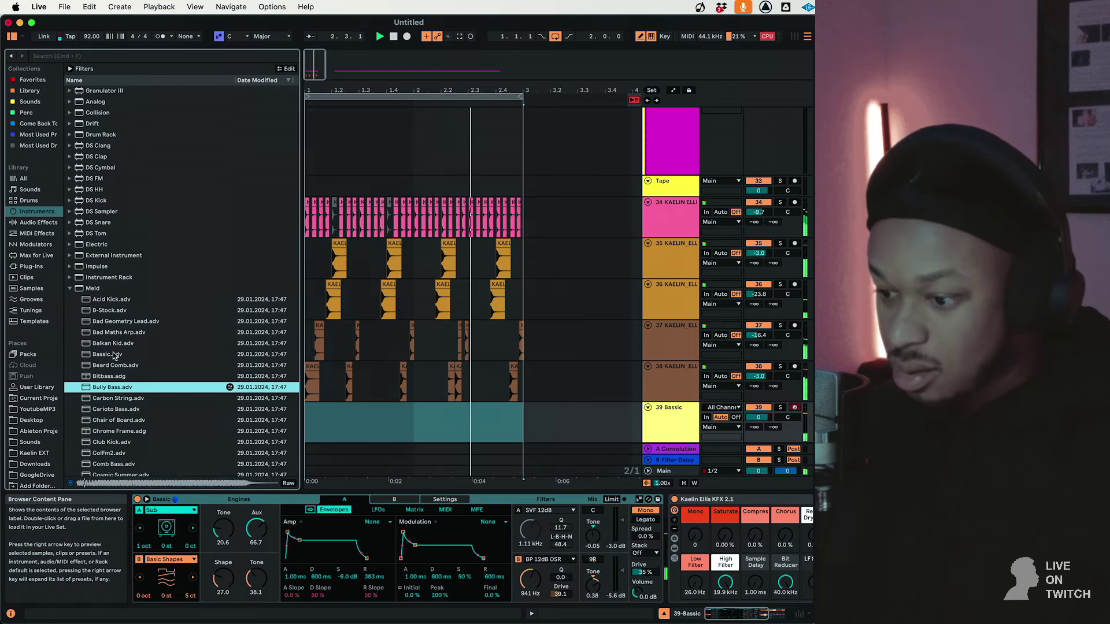
{"action": "key", "text": "Up"}
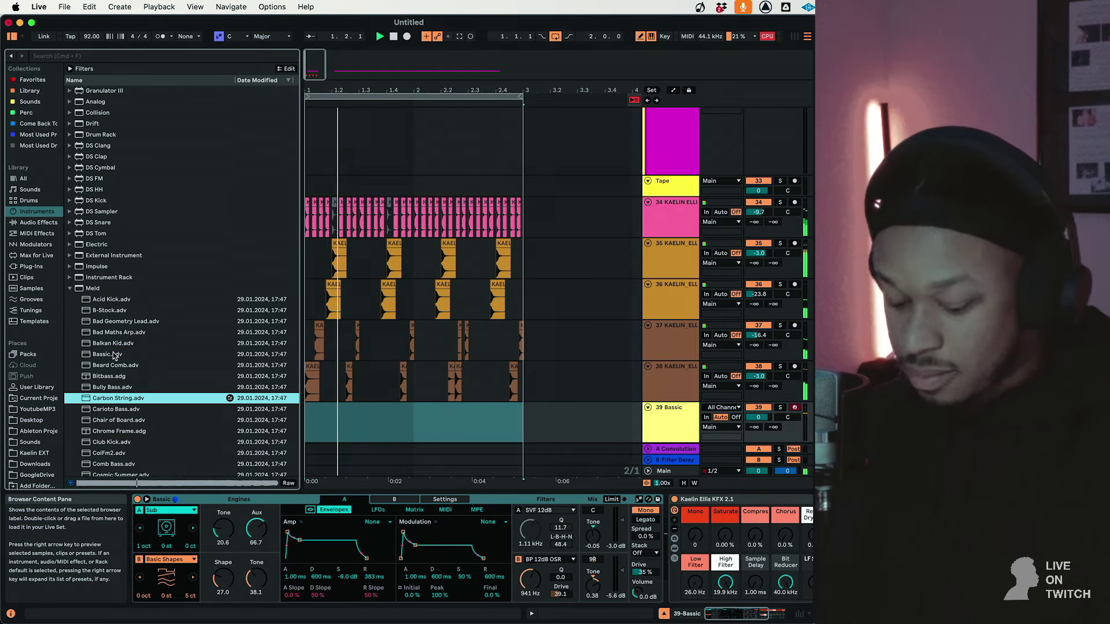
{"action": "key", "text": "Down"}
{"action": "key", "text": "Down"}
{"action": "key", "text": "Down"}
{"action": "key", "text": "Down"}
{"action": "key", "text": "Down"}
{"action": "key", "text": "Down"}
{"action": "key", "text": "Down"}
{"action": "key", "text": "Down"}
{"action": "key", "text": "Down"}
{"action": "key", "text": "Down"}
{"action": "key", "text": "Down"}
{"action": "key", "text": "Down"}
{"action": "key", "text": "Down"}
{"action": "key", "text": "Down"}
{"action": "key", "text": "Down"}
{"action": "key", "text": "Down"}
{"action": "key", "text": "Down"}
{"action": "key", "text": "Down"}
{"action": "key", "text": "Down"}
{"action": "key", "text": "Down"}
{"action": "key", "text": "Down"}
{"action": "key", "text": "Down"}
{"action": "key", "text": "Down"}
{"action": "key", "text": "Down"}
{"action": "key", "text": "Down"}
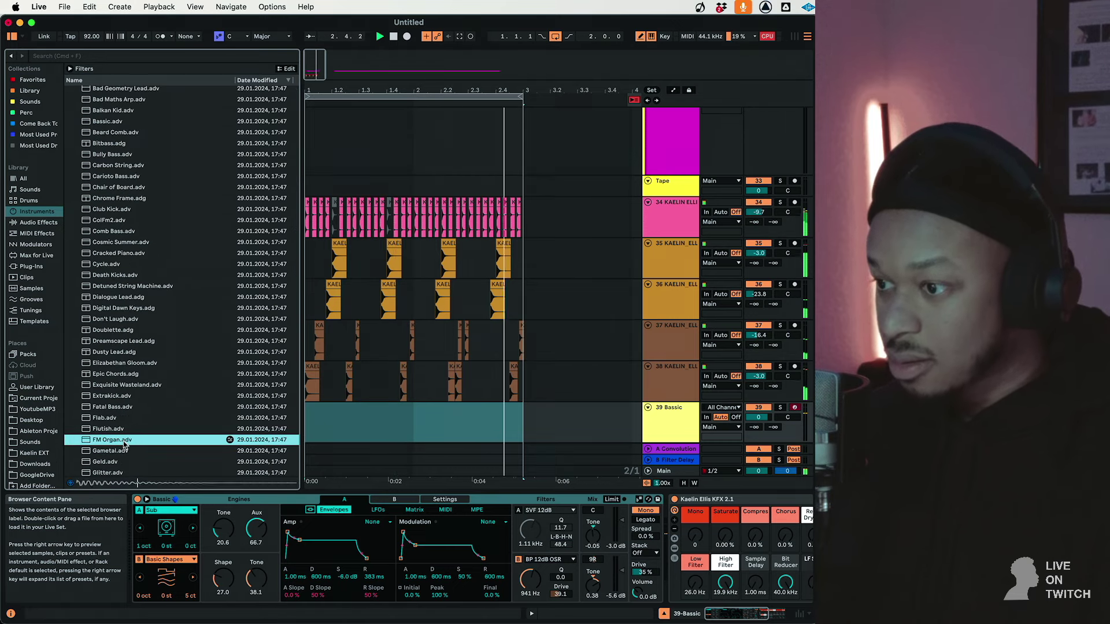
{"action": "key", "text": "Up"}
{"action": "key", "text": "Up"}
{"action": "key", "text": "Up"}
{"action": "key", "text": "Up"}
{"action": "key", "text": "Up"}
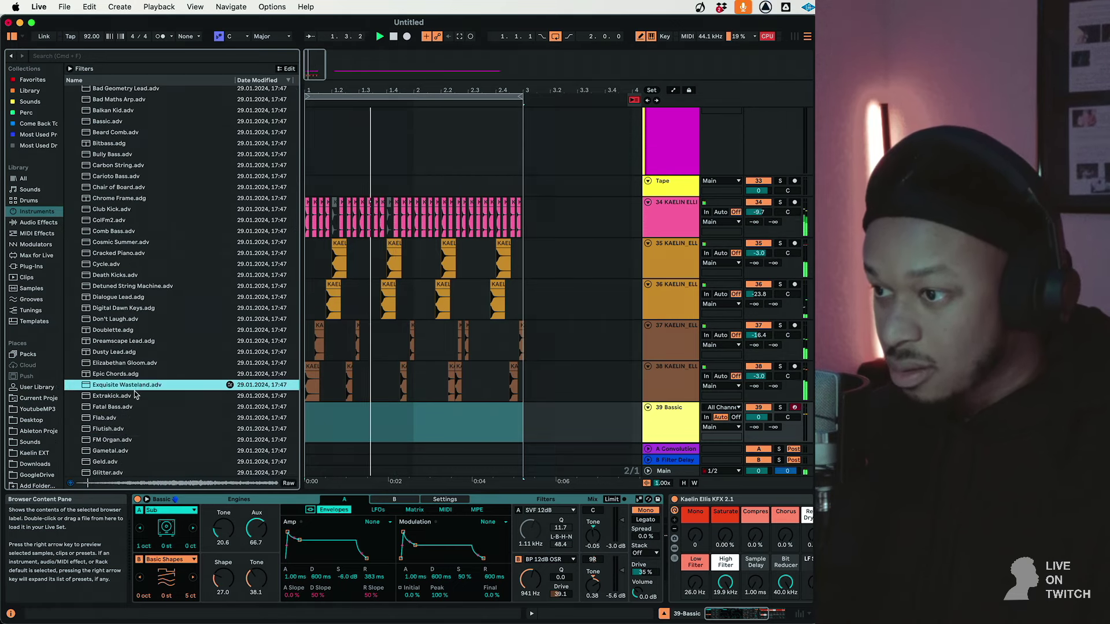
{"action": "key", "text": "Down"}
{"action": "key", "text": "Down"}
{"action": "key", "text": "Down"}
{"action": "key", "text": "Down"}
{"action": "key", "text": "Down"}
{"action": "key", "text": "Down"}
{"action": "key", "text": "Down"}
{"action": "key", "text": "Down"}
{"action": "key", "text": "Down"}
{"action": "key", "text": "Down"}
{"action": "key", "text": "Down"}
{"action": "key", "text": "Down"}
{"action": "key", "text": "Down"}
{"action": "key", "text": "Down"}
{"action": "key", "text": "Down"}
{"action": "key", "text": "Down"}
{"action": "key", "text": "Down"}
{"action": "key", "text": "Down"}
{"action": "key", "text": "Down"}
{"action": "key", "text": "Down"}
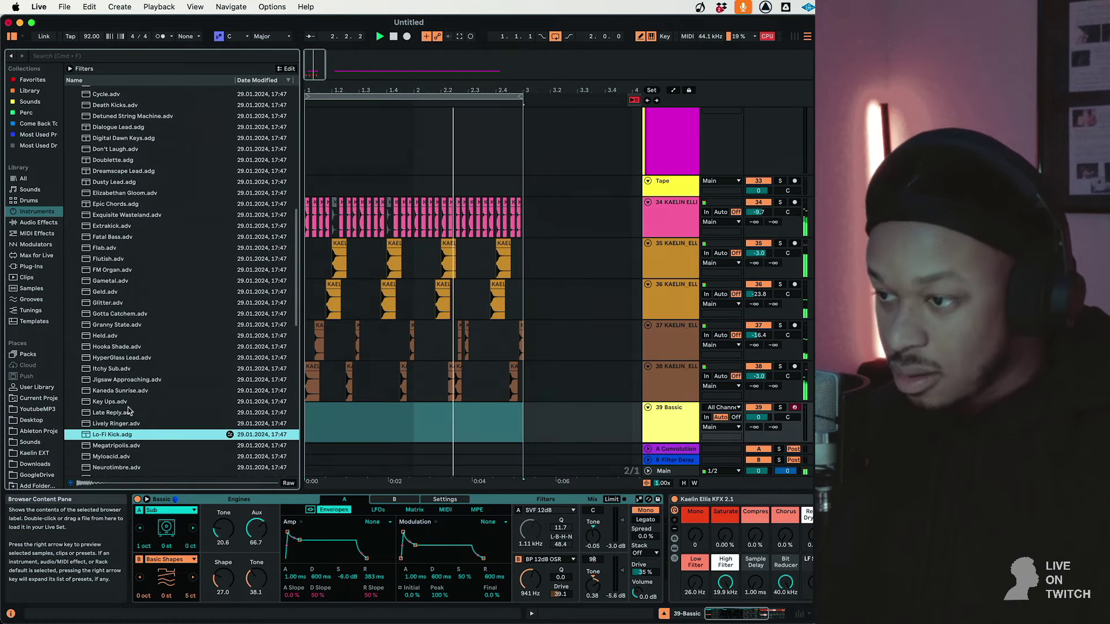
{"action": "key", "text": "Down"}
{"action": "key", "text": "Down"}
{"action": "key", "text": "Down"}
{"action": "key", "text": "Down"}
Examine further Meld presets near the end of the list, auditioning The Rhythm, Theatrical Swell and their neighbours
{"action": "scroll", "coordinate": [139, 416], "scroll_direction": "down", "scroll_amount": 8}
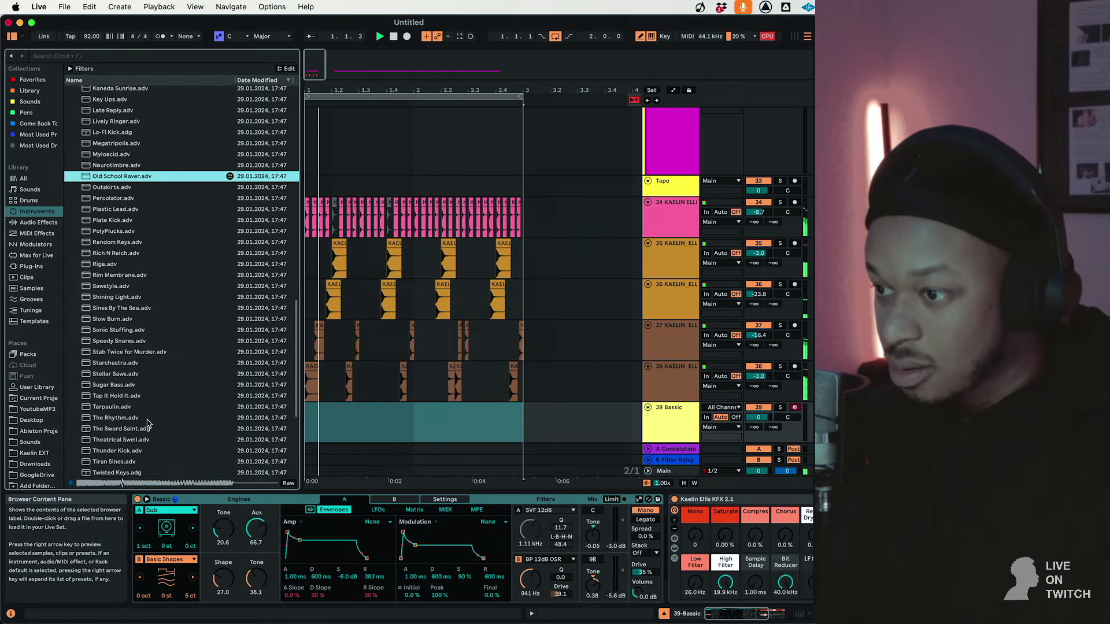
{"action": "left_click", "coordinate": [148, 421]}
{"action": "scroll", "coordinate": [147, 420], "scroll_direction": "up", "scroll_amount": 1}
{"action": "key", "text": "Down"}
{"action": "key", "text": "Down"}
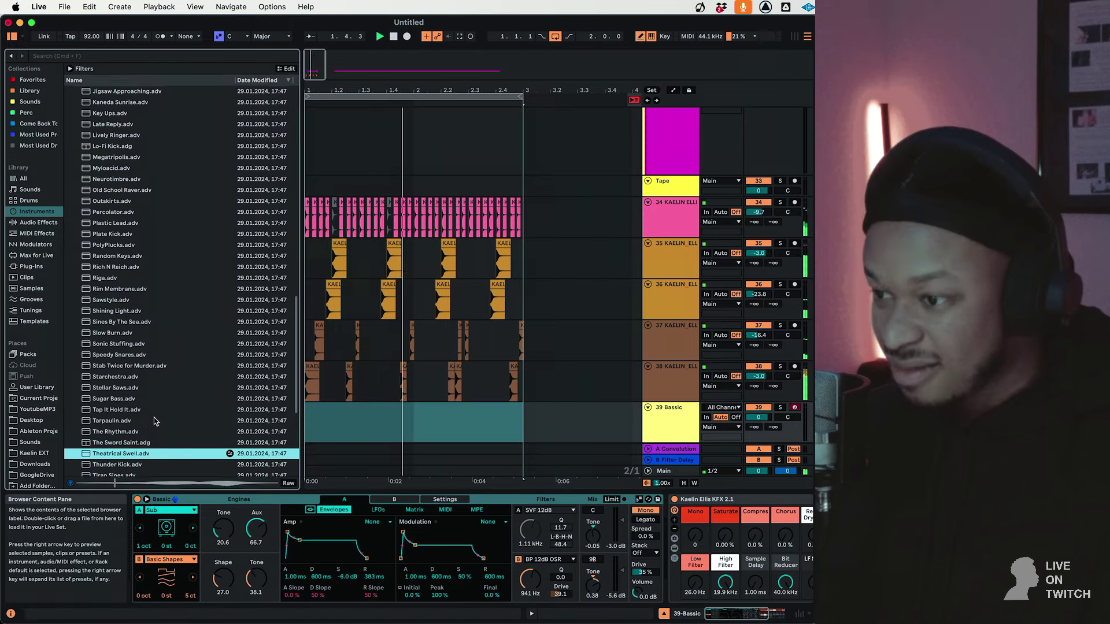
{"action": "scroll", "coordinate": [154, 422], "scroll_direction": "down", "scroll_amount": 4}
{"action": "key", "text": "Down"}
{"action": "key", "text": "Down"}
Audition the Meld racks from Gizmodo Swapshop to Over Berlin and load Over Berlin onto MIDI track 39
{"action": "left_click", "coordinate": [128, 433]}
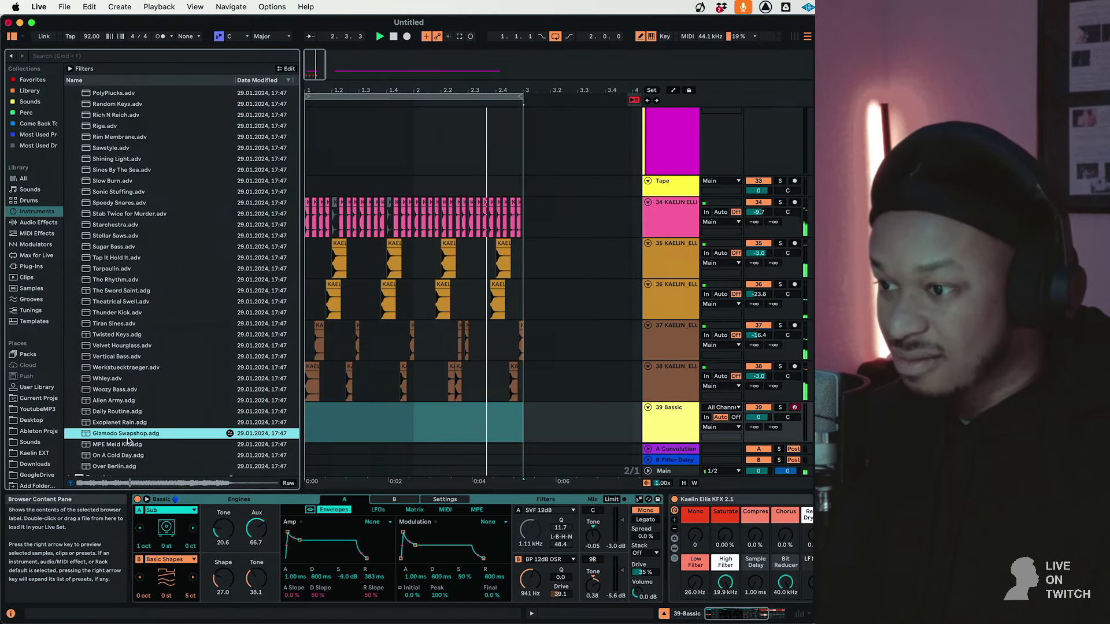
{"action": "left_click", "coordinate": [127, 443]}
{"action": "left_click", "coordinate": [123, 456]}
{"action": "left_click", "coordinate": [119, 466]}
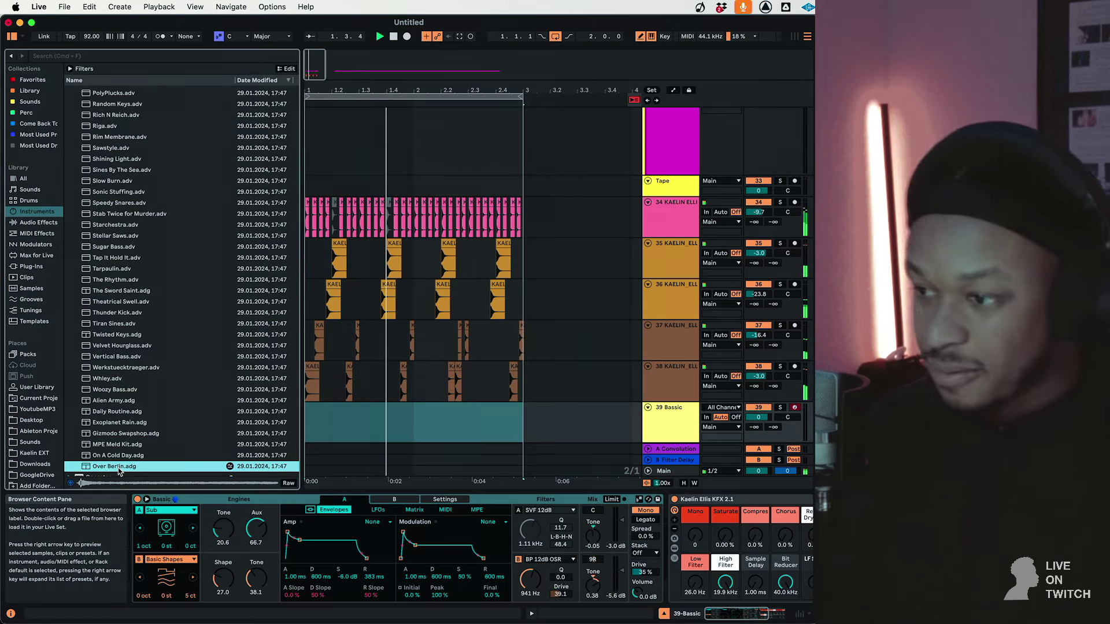
{"action": "double_click", "coordinate": [119, 468]}
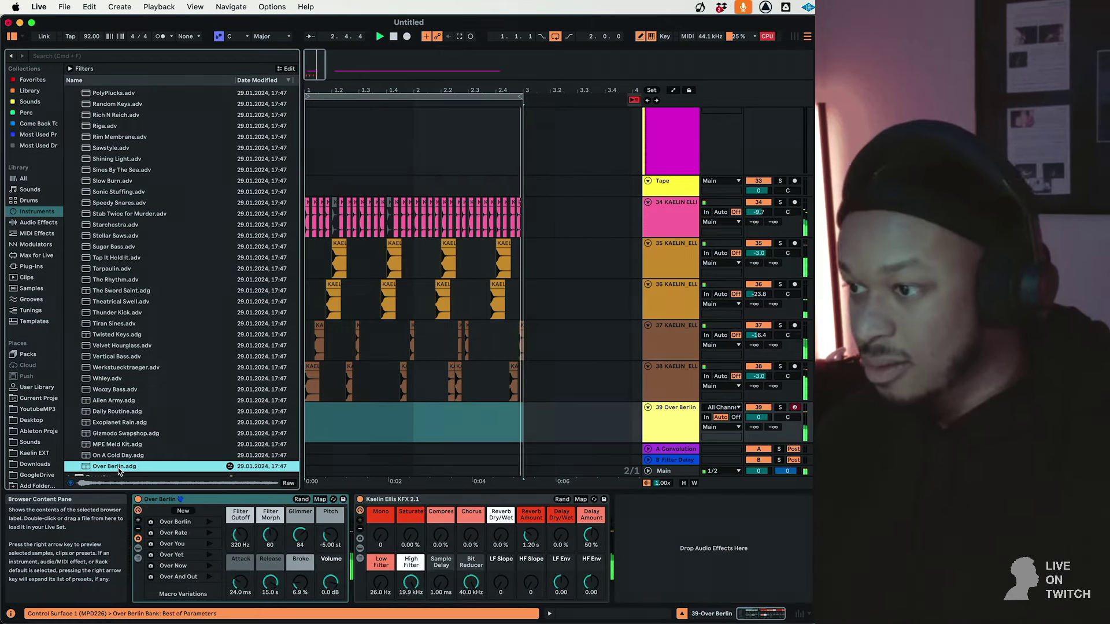
Load the MPE Meld Kit rack onto track 39 and set the track's volume to -8.8 dB
{"action": "left_click", "coordinate": [129, 444]}
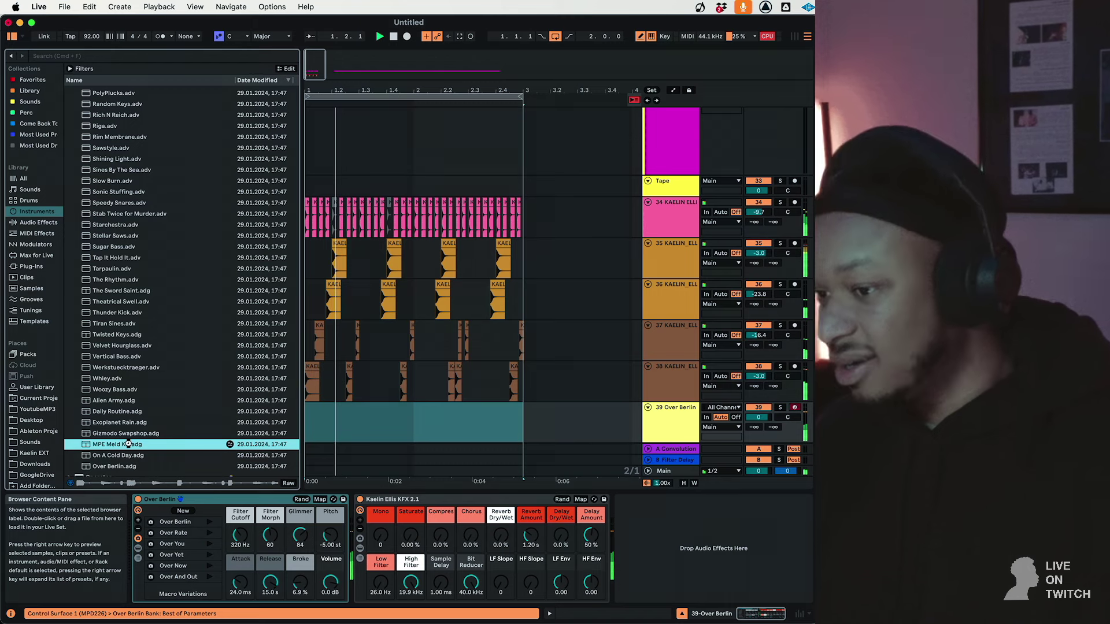
{"action": "double_click", "coordinate": [128, 444]}
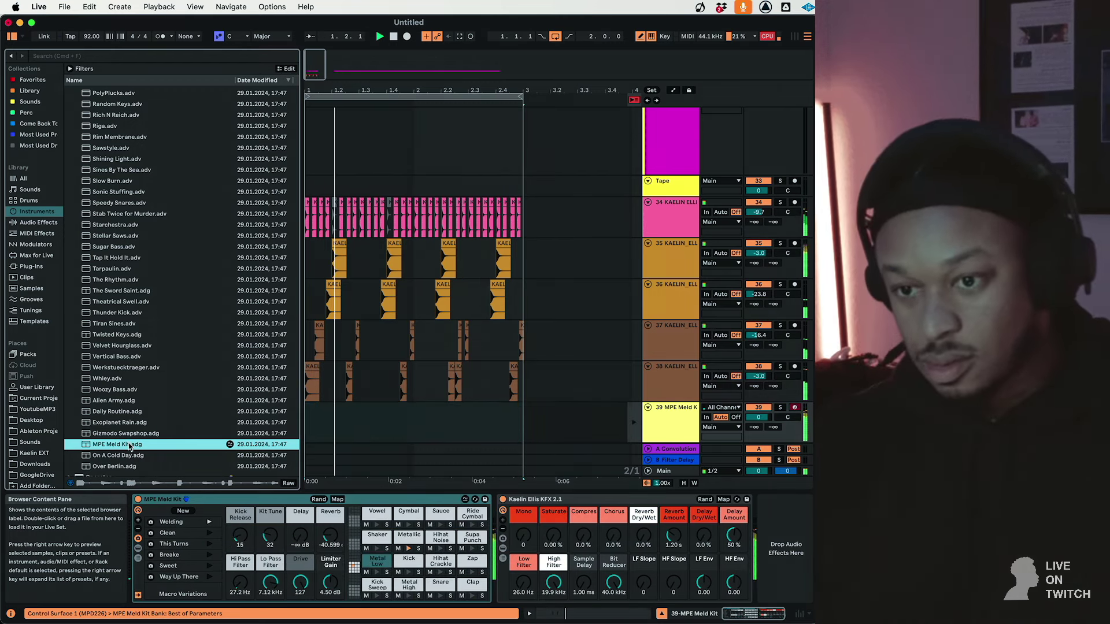
{"action": "left_click_drag", "start_coordinate": [758, 417], "coordinate": [758, 416]}
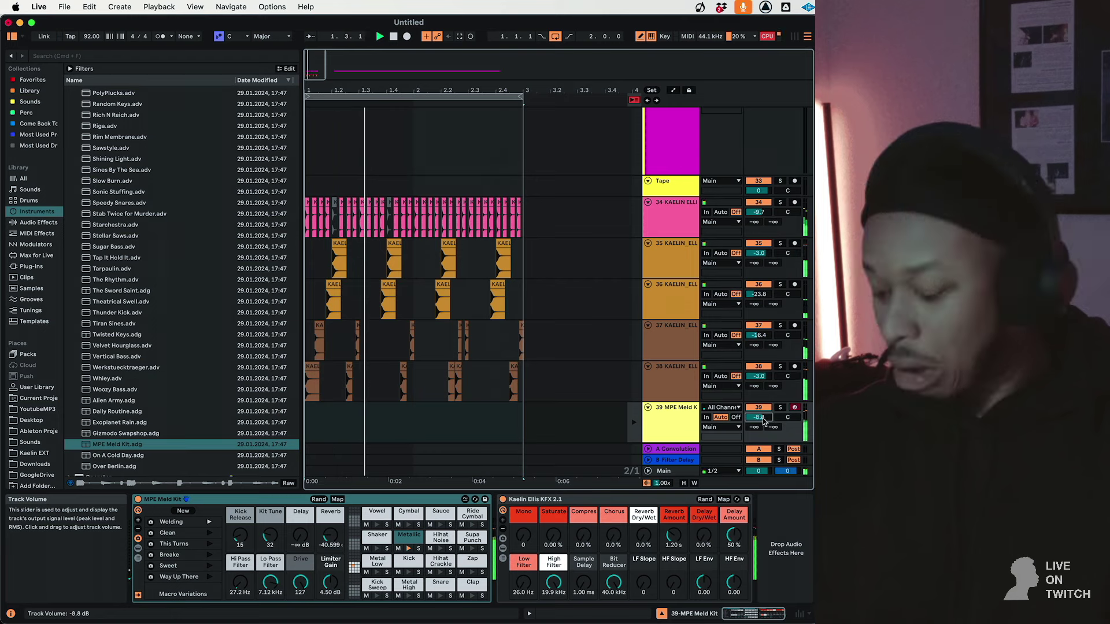
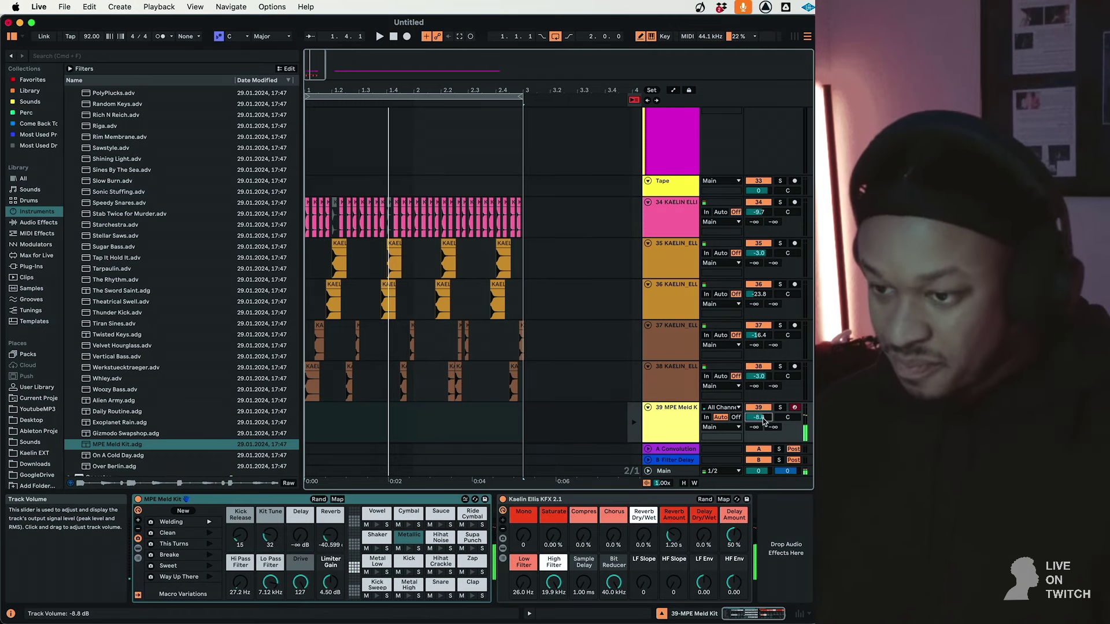
Set the Low Filter in track 39's Kaelin Ellis KFX rack to 437 Hz and stop playback
{"action": "left_click_drag", "start_coordinate": [523, 583], "coordinate": [523, 580]}
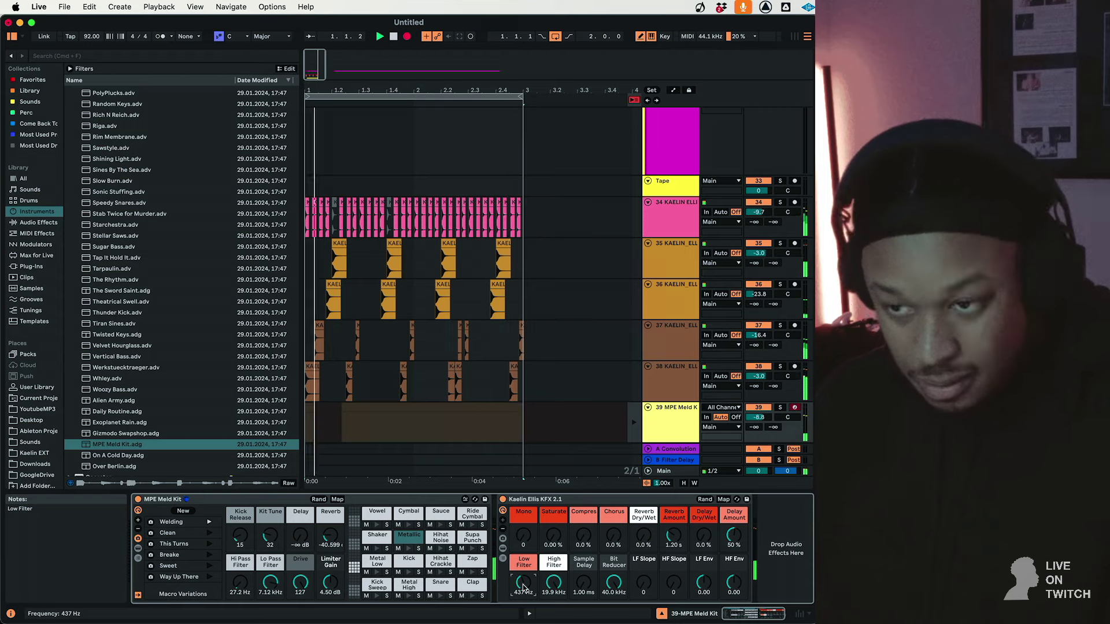
{"action": "key", "text": "space"}
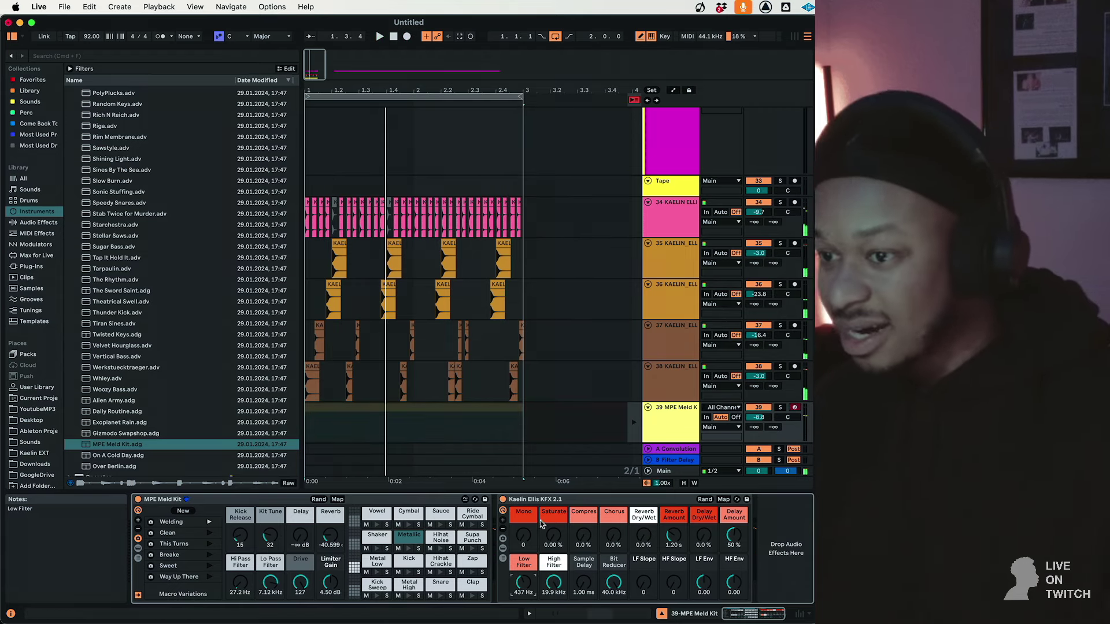
Open the recorded clip on track 39 and move its start marker to 2.1.1
{"action": "scroll", "coordinate": [594, 405], "scroll_direction": "down", "scroll_amount": 3}
{"action": "double_click", "coordinate": [426, 338]}
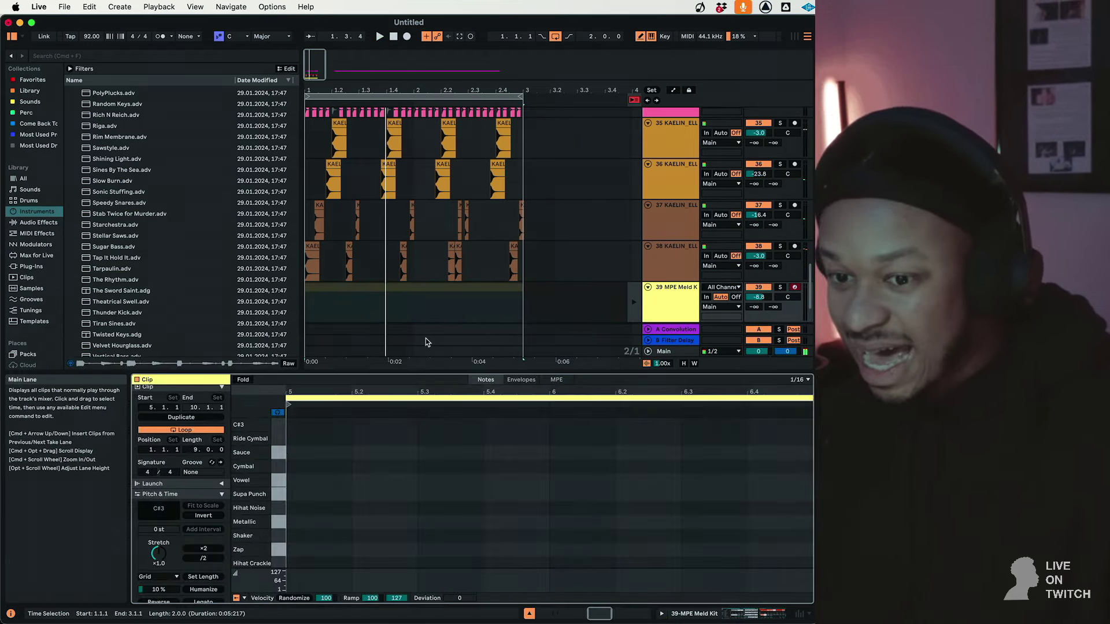
{"action": "double_click", "coordinate": [599, 615]}
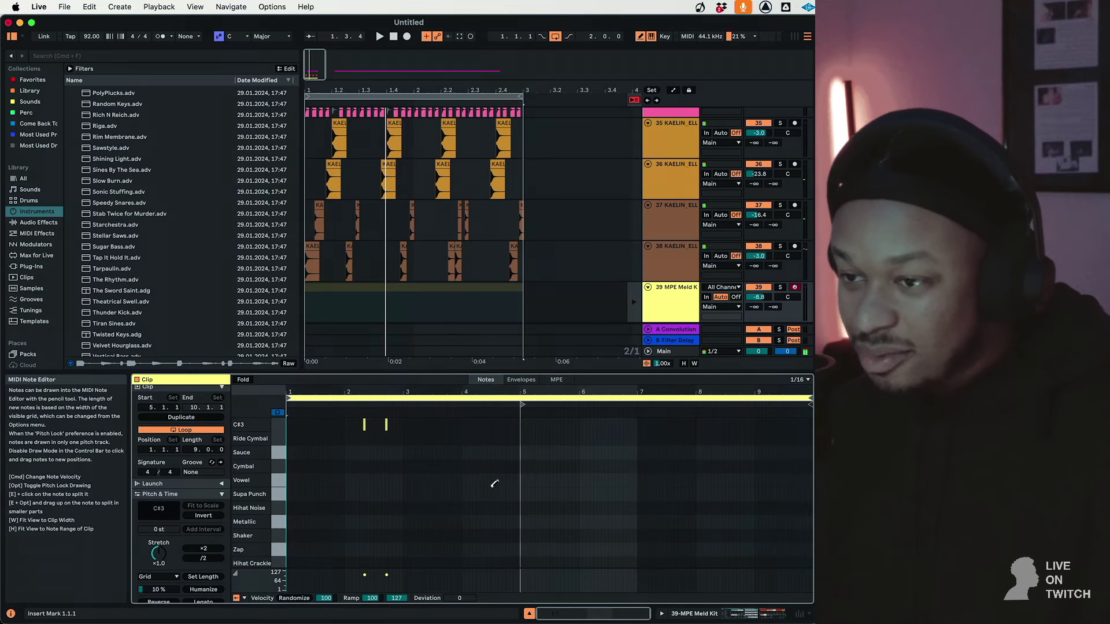
{"action": "left_click_drag", "start_coordinate": [521, 404], "coordinate": [288, 407]}
{"action": "key", "text": "space"}
{"action": "key", "text": "space"}
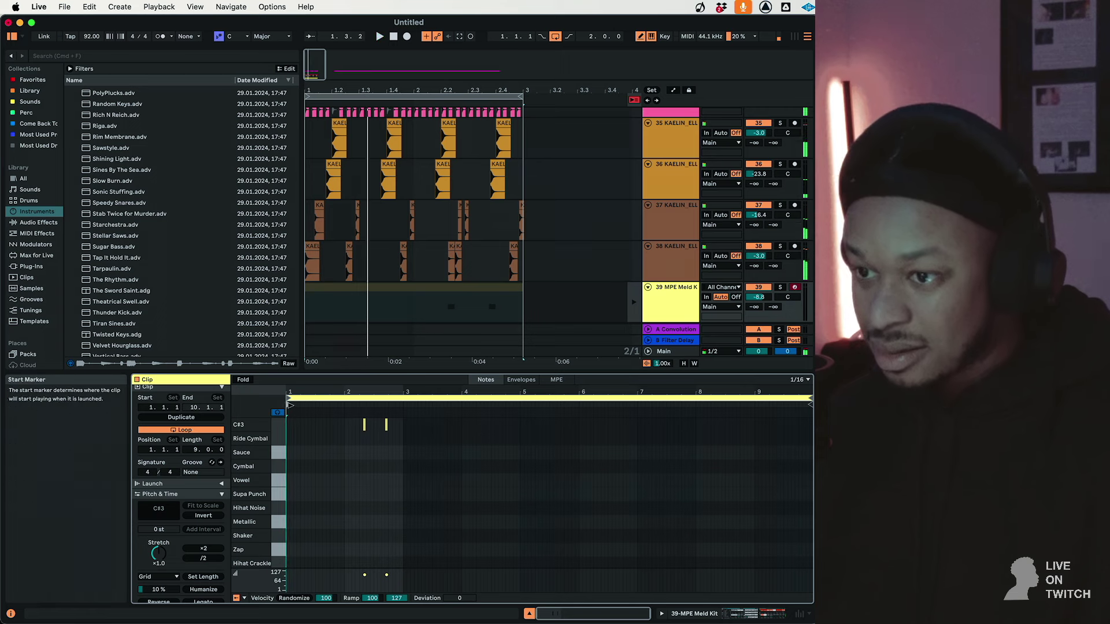
{"action": "left_click", "coordinate": [633, 302]}
{"action": "left_click_drag", "start_coordinate": [294, 407], "coordinate": [344, 406]}
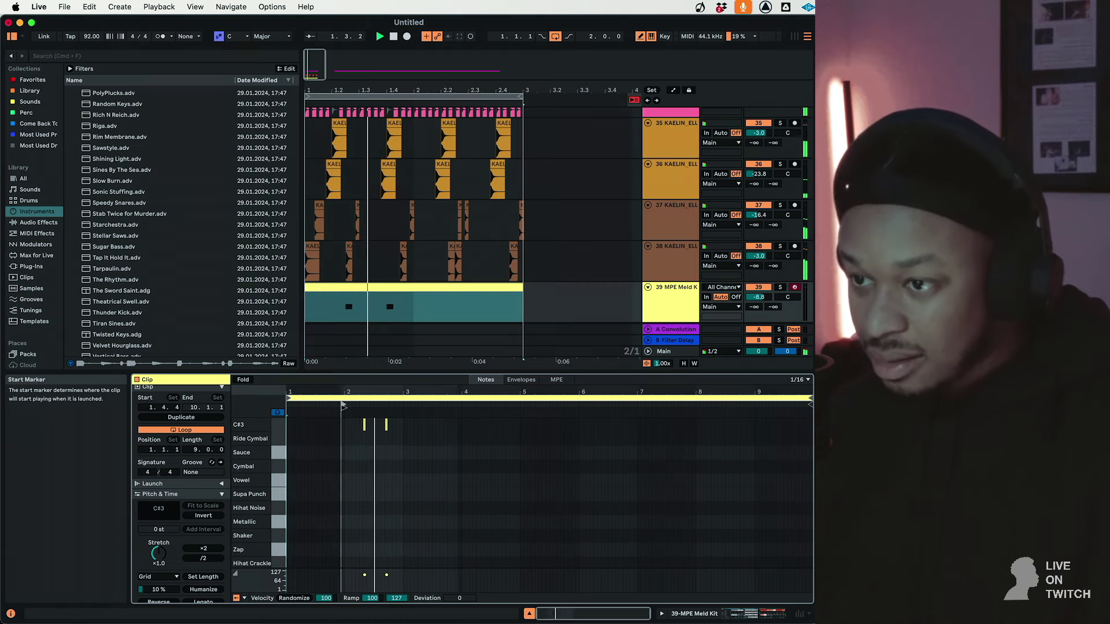
{"action": "left_click", "coordinate": [680, 311]}
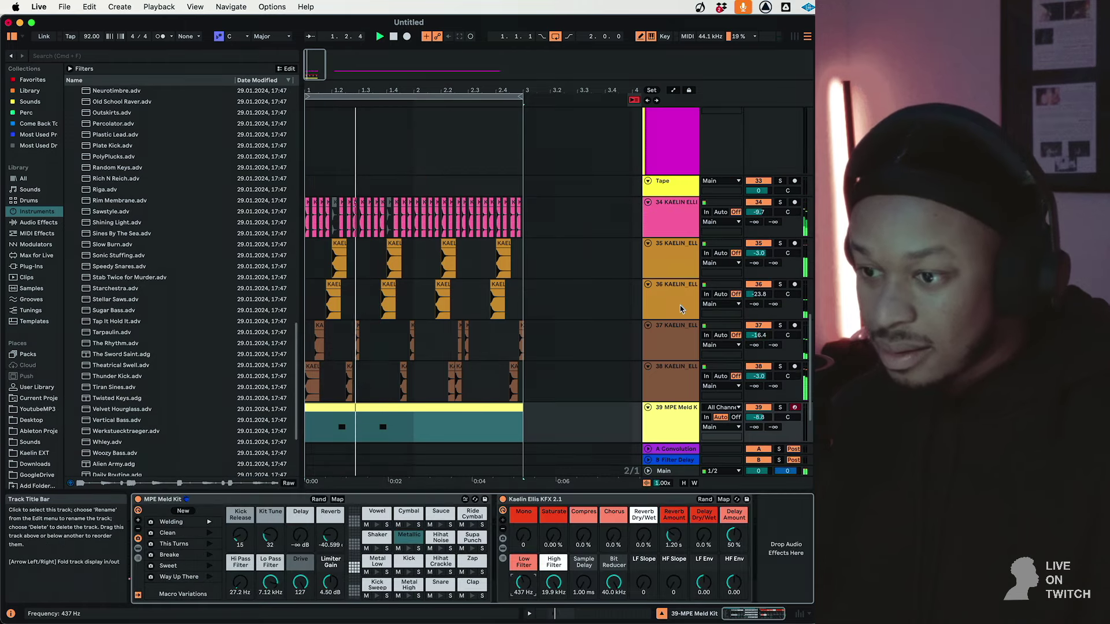
Try shifting the clip's two C#3 notes down an octave with Draw Mode off, and delete both notes
{"action": "double_click", "coordinate": [428, 407]}
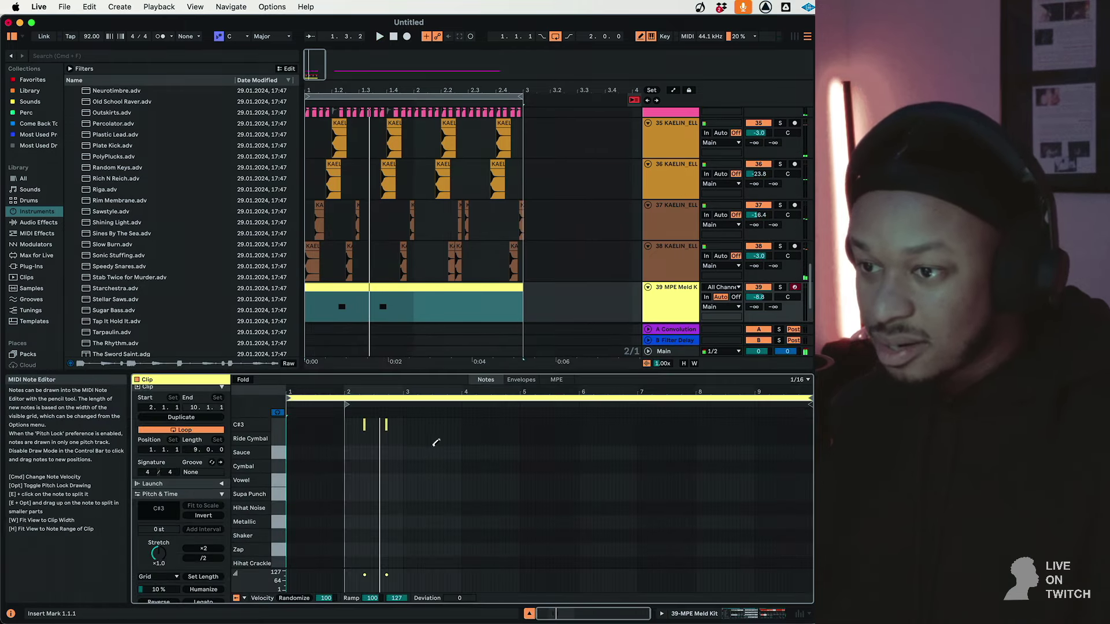
{"action": "left_click", "coordinate": [640, 36]}
{"action": "left_click_drag", "start_coordinate": [415, 431], "coordinate": [191, 435]}
{"action": "key", "text": "shift+Down"}
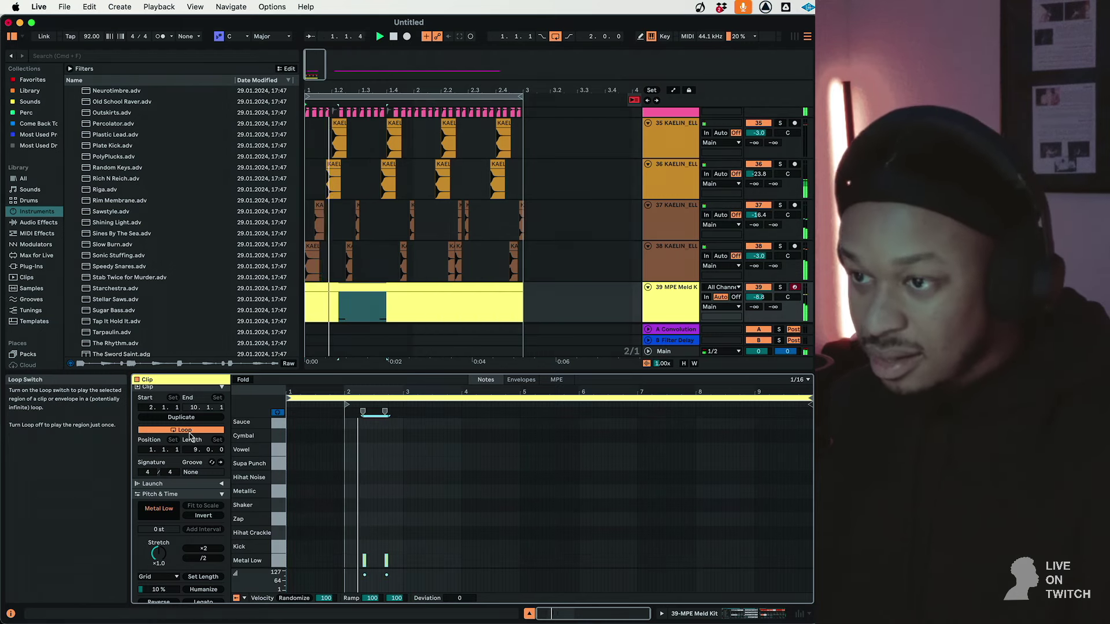
{"action": "key", "text": "BackSpace"}
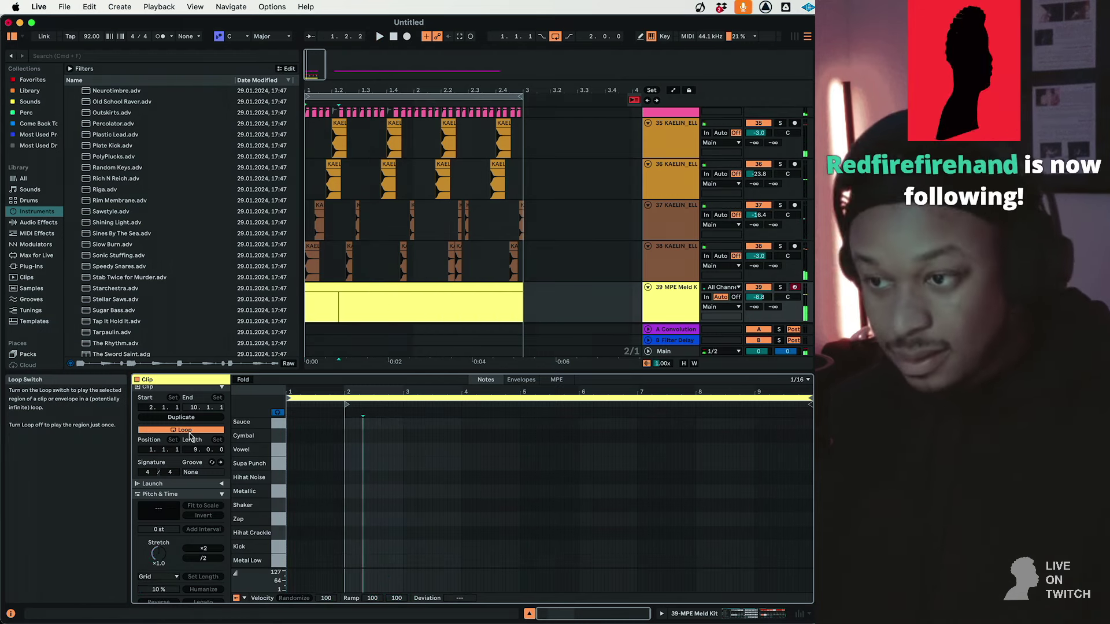
Record a new two-bar percussion pattern with the MPE Meld Kit on track 39 and show the track's devices
{"action": "key", "text": "F9"}
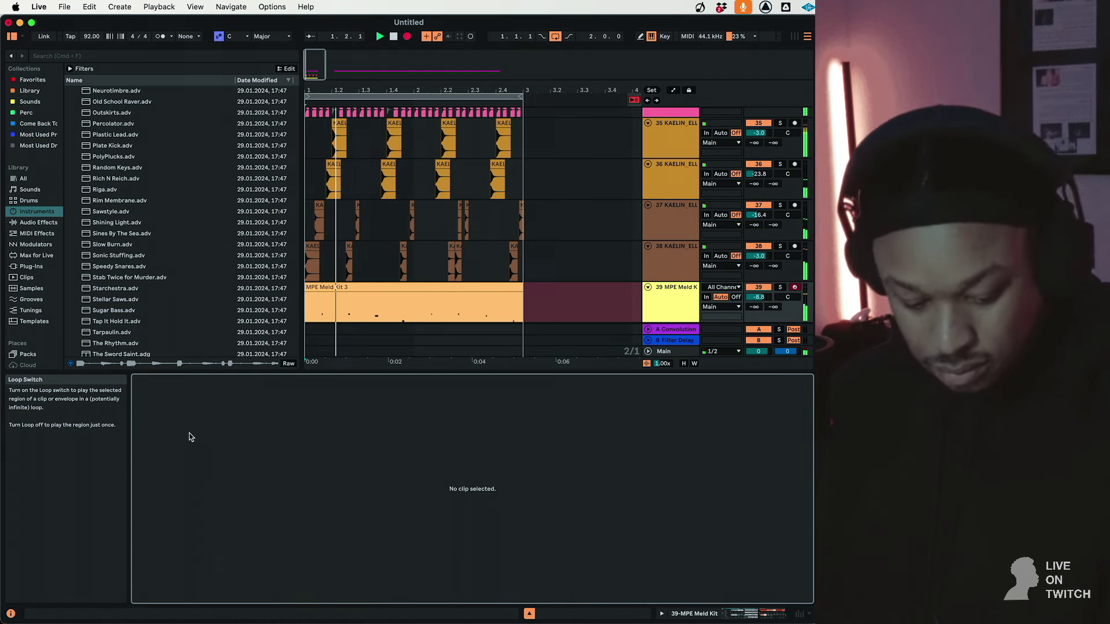
{"action": "key", "text": "F9"}
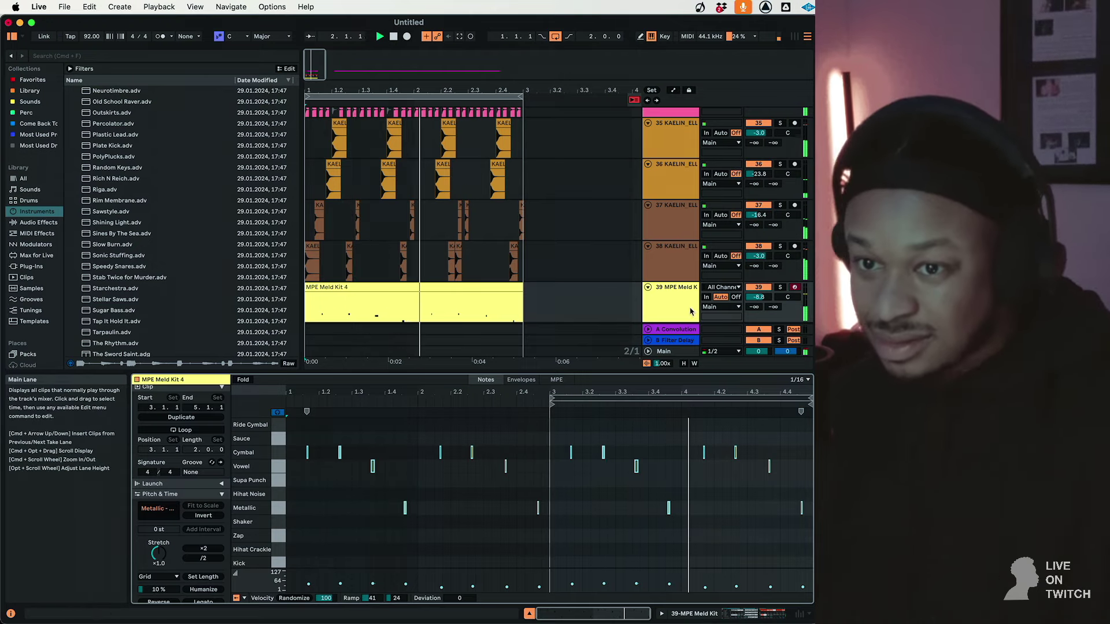
{"action": "left_click", "coordinate": [671, 287]}
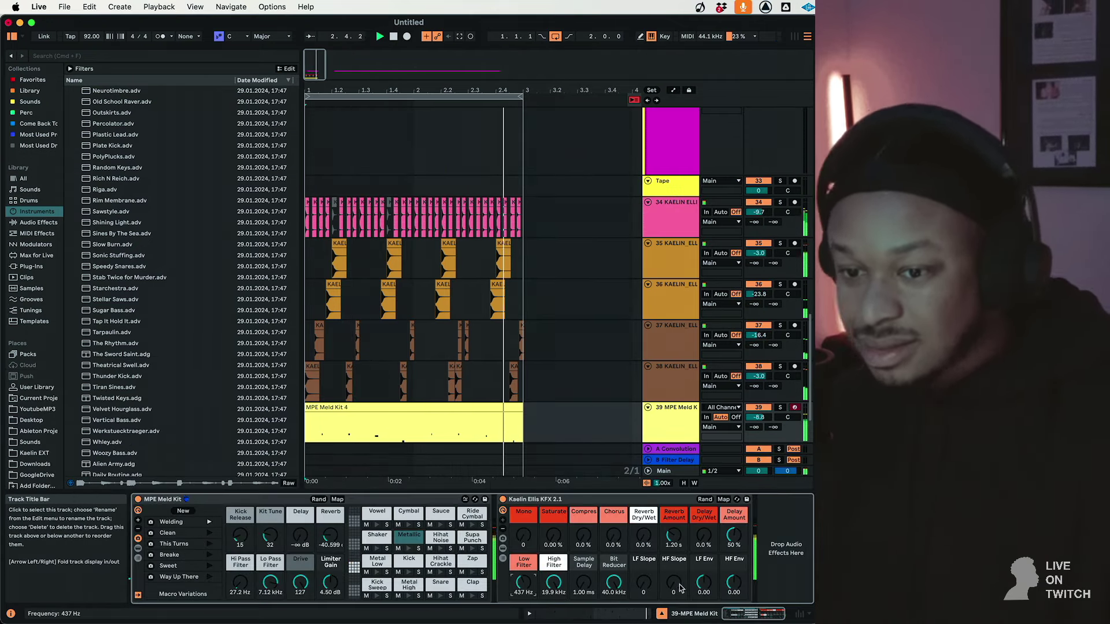
Set Saturate to 46.5% and Sample Delay to 48.3 ms in sample track 30's effects rack, soloing the track only temporarily
{"action": "scroll", "coordinate": [623, 344], "scroll_direction": "up", "scroll_amount": 5}
{"action": "scroll", "coordinate": [623, 345], "scroll_direction": "up", "scroll_amount": 1}
{"action": "left_click", "coordinate": [779, 230]}
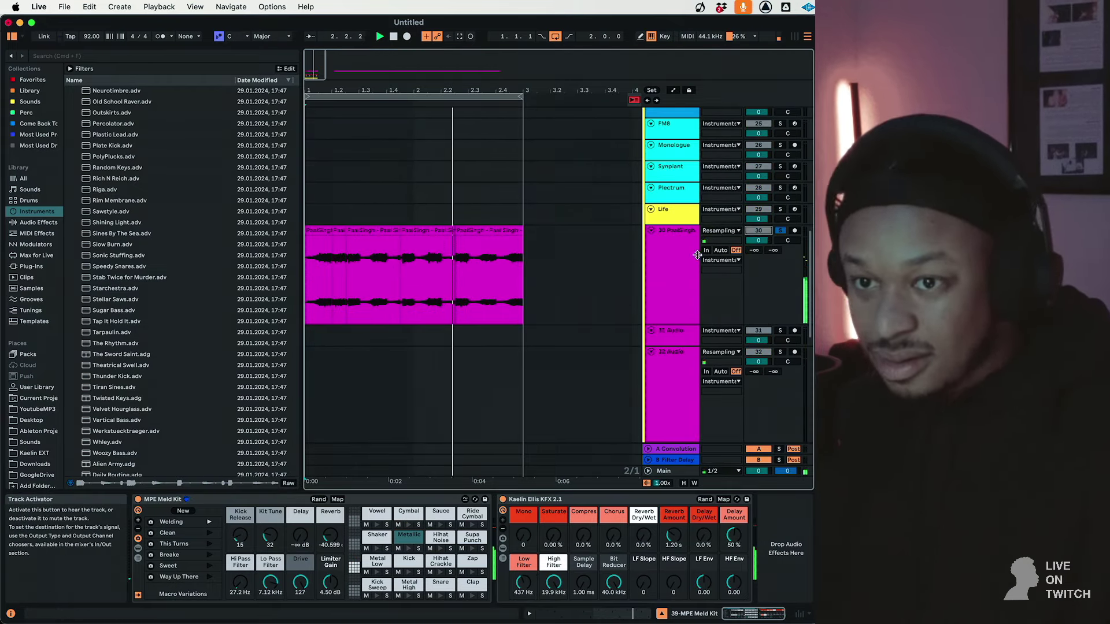
{"action": "left_click", "coordinate": [675, 267]}
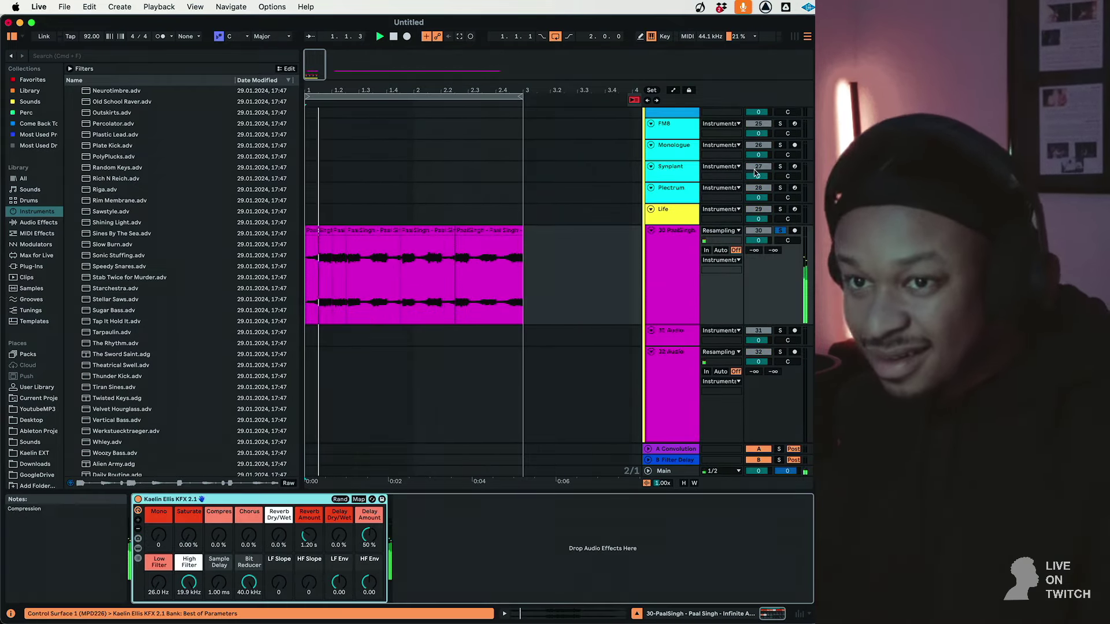
{"action": "left_click_drag", "start_coordinate": [187, 536], "coordinate": [187, 484]}
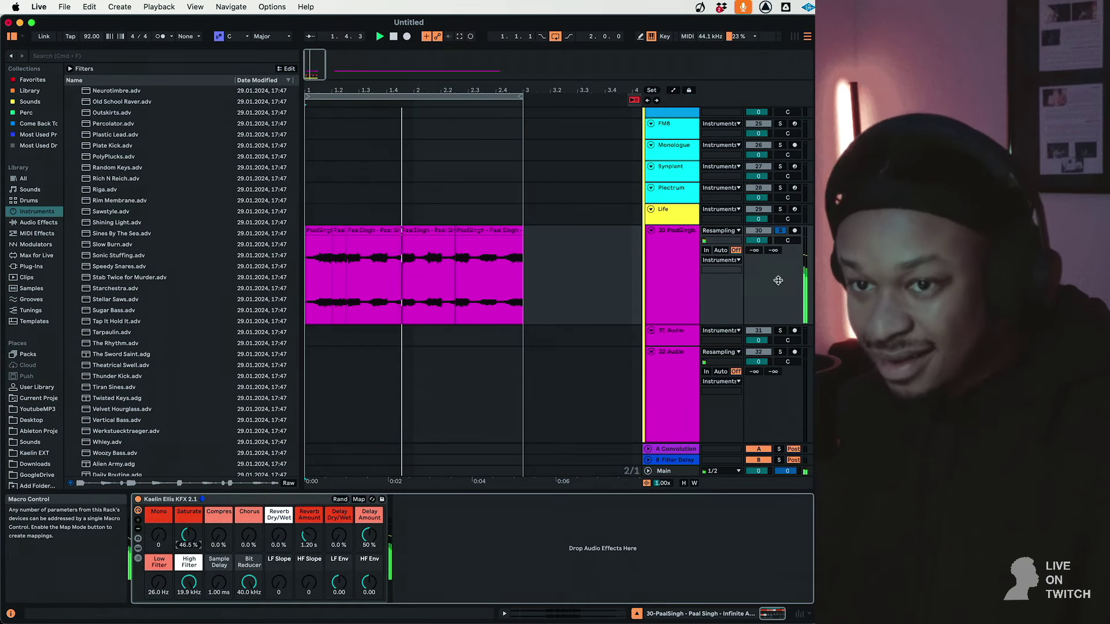
{"action": "left_click", "coordinate": [779, 230]}
{"action": "left_click_drag", "start_coordinate": [220, 583], "coordinate": [219, 551]}
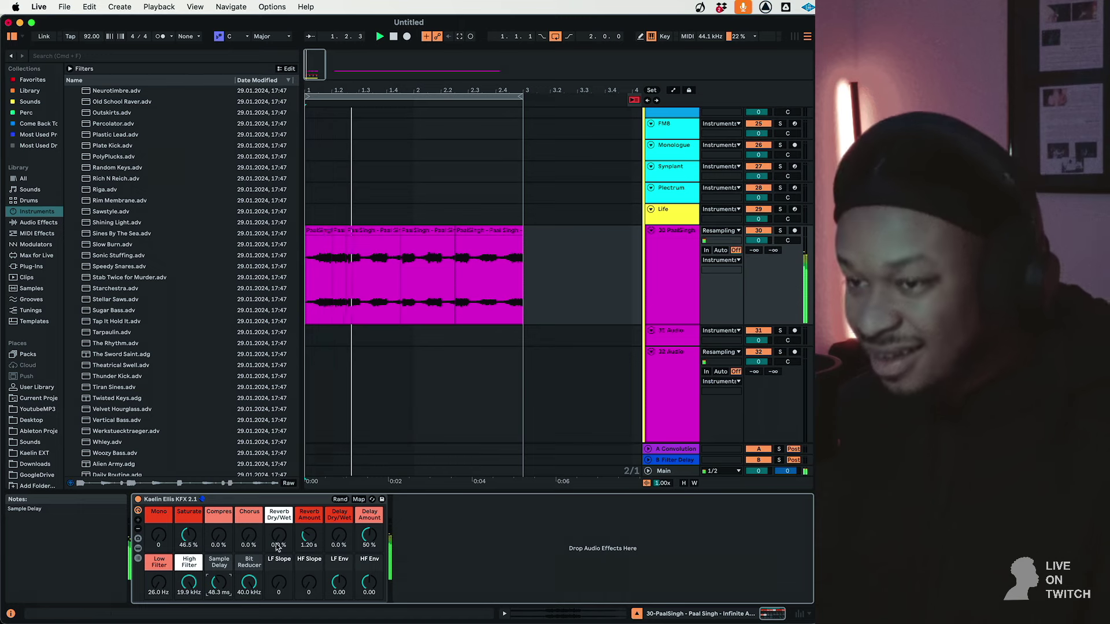
Select all audio clips on drum tracks 34 to 38, show their shared clip properties, and select kick track 38
{"action": "scroll", "coordinate": [434, 419], "scroll_direction": "down", "scroll_amount": 1}
{"action": "scroll", "coordinate": [433, 416], "scroll_direction": "down", "scroll_amount": 10}
{"action": "left_click", "coordinate": [662, 362]}
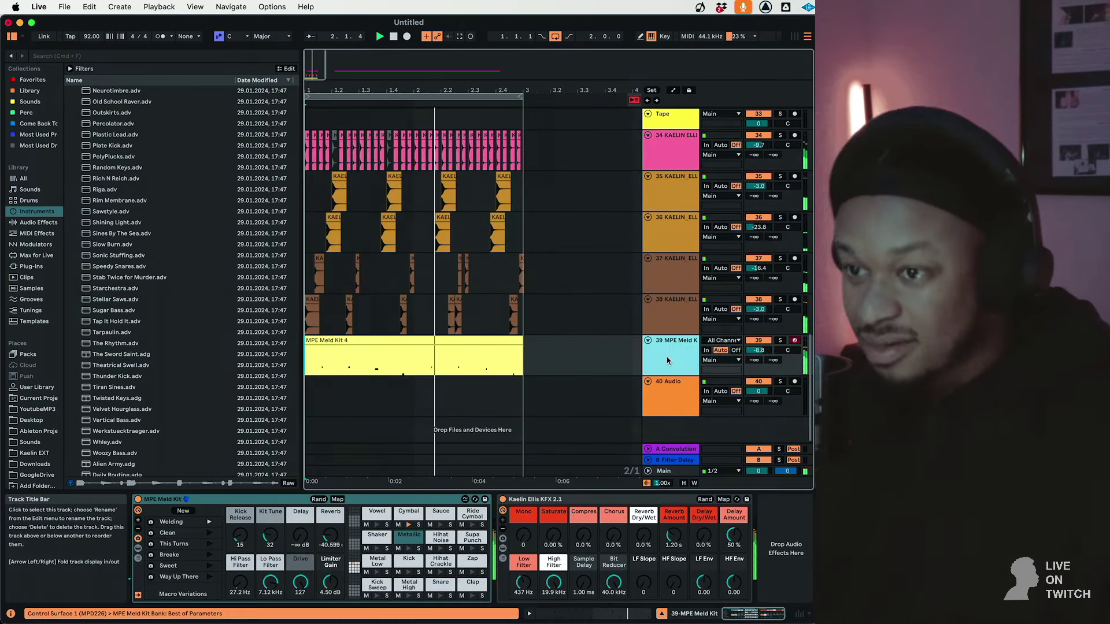
{"action": "left_click", "coordinate": [512, 355]}
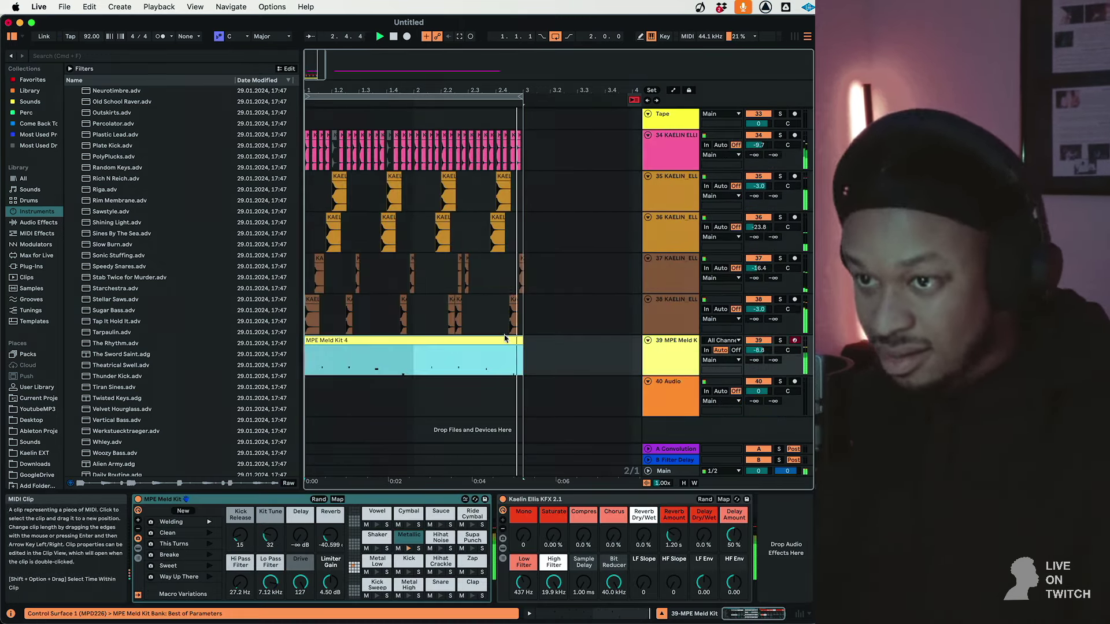
{"action": "left_click_drag", "start_coordinate": [523, 318], "coordinate": [304, 149]}
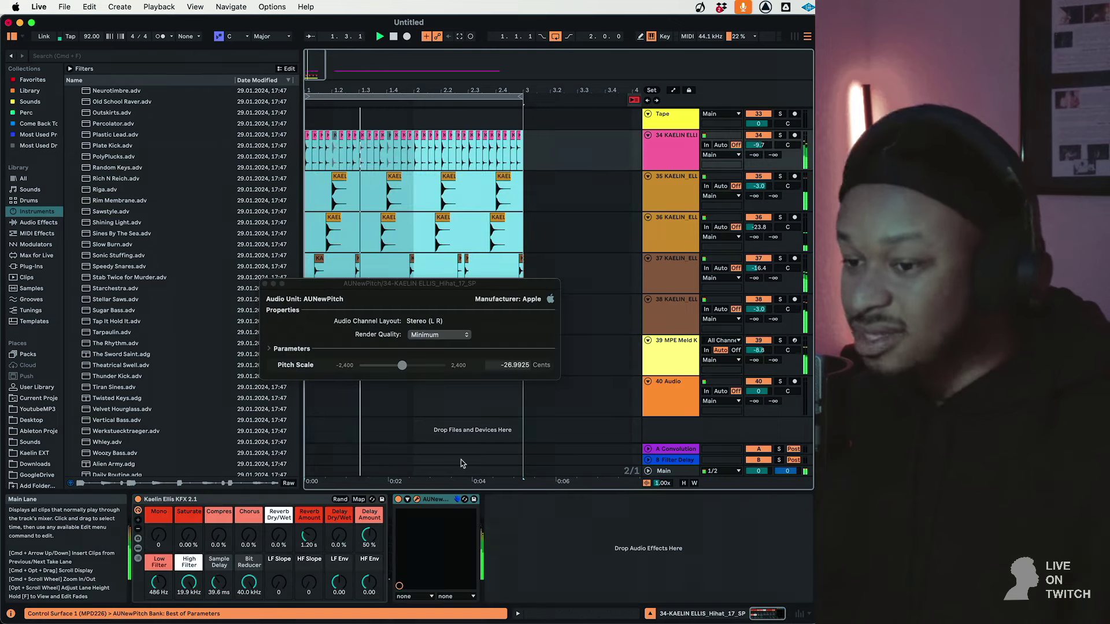
{"action": "left_click", "coordinate": [550, 614]}
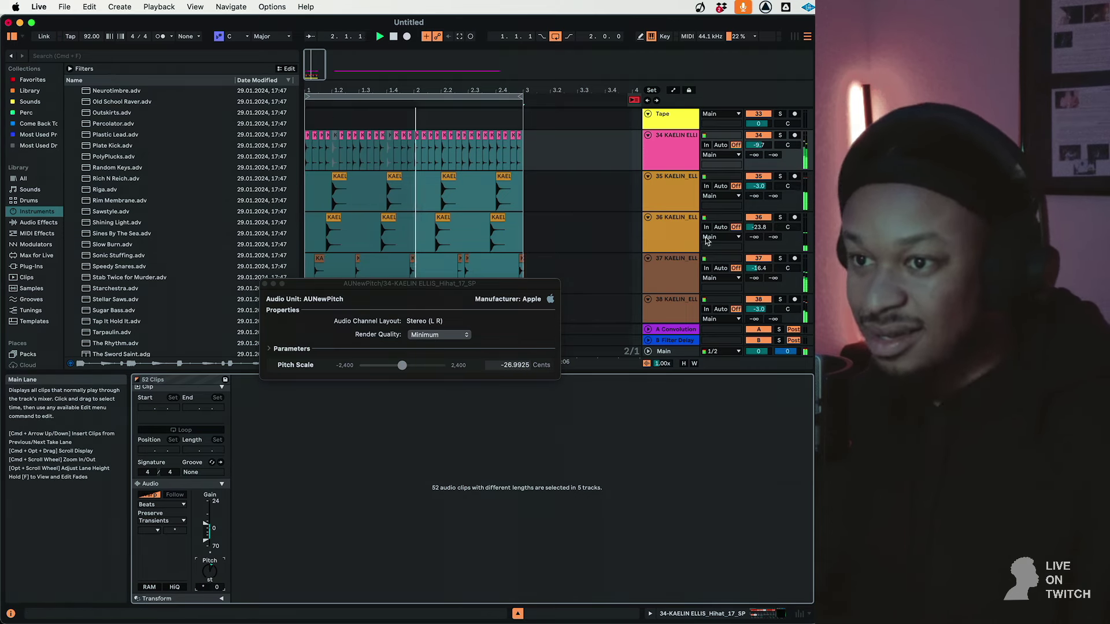
{"action": "scroll", "coordinate": [706, 240], "scroll_direction": "down", "scroll_amount": 3}
{"action": "left_click", "coordinate": [752, 250]}
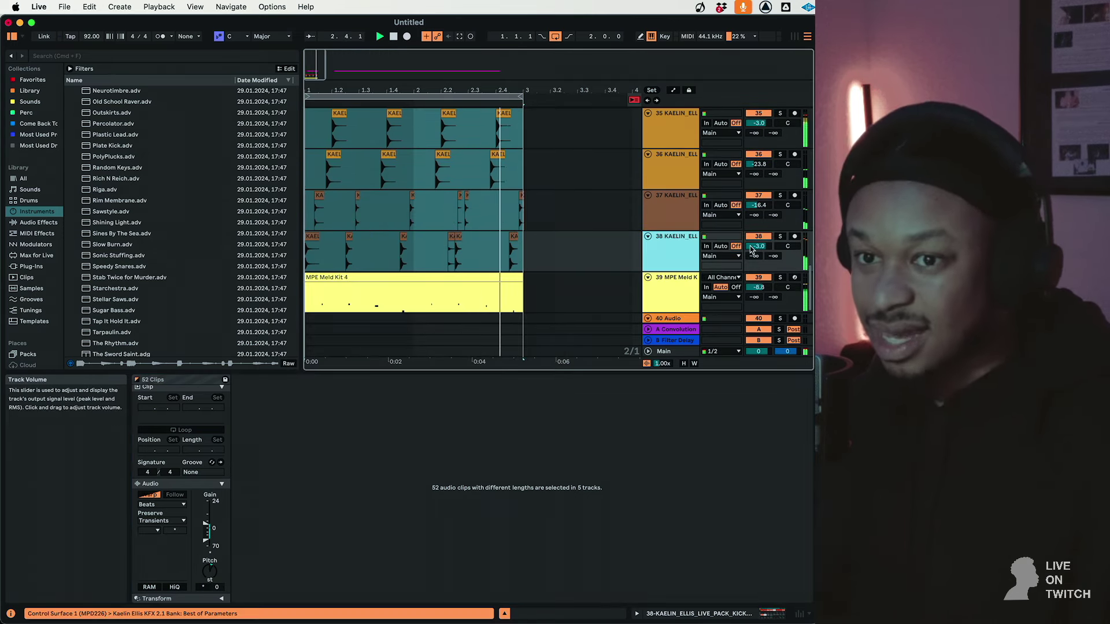
Reset the kick track's volume to 0 dB and raise the Saturate macro on the hi-hat track to 100%
{"action": "double_click", "coordinate": [750, 247]}
{"action": "left_click", "coordinate": [682, 249]}
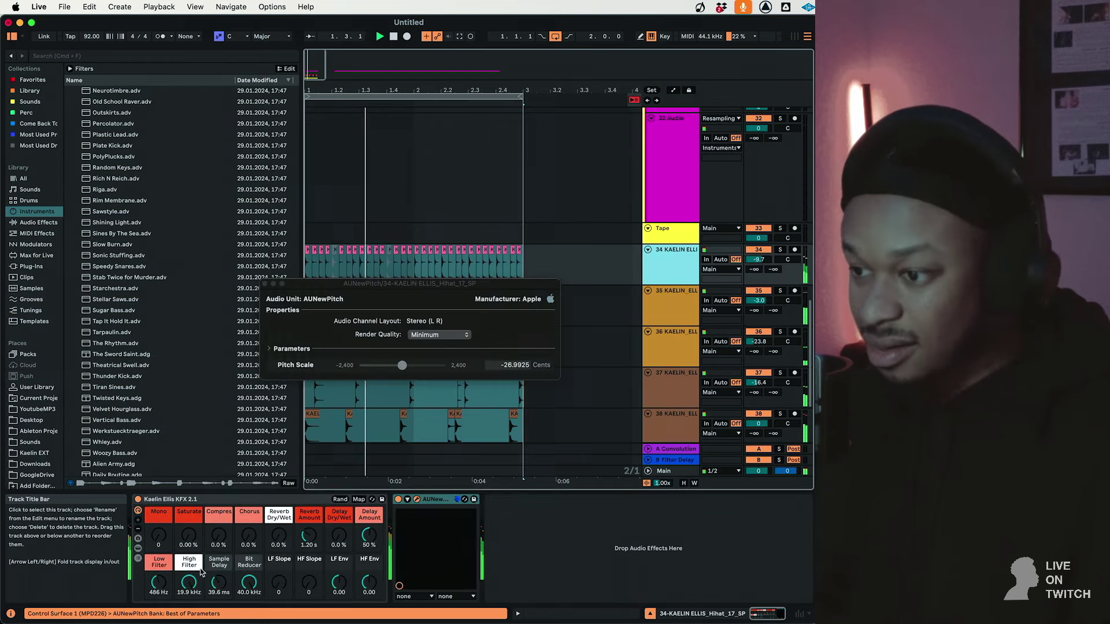
{"action": "left_click_drag", "start_coordinate": [189, 535], "coordinate": [189, 520]}
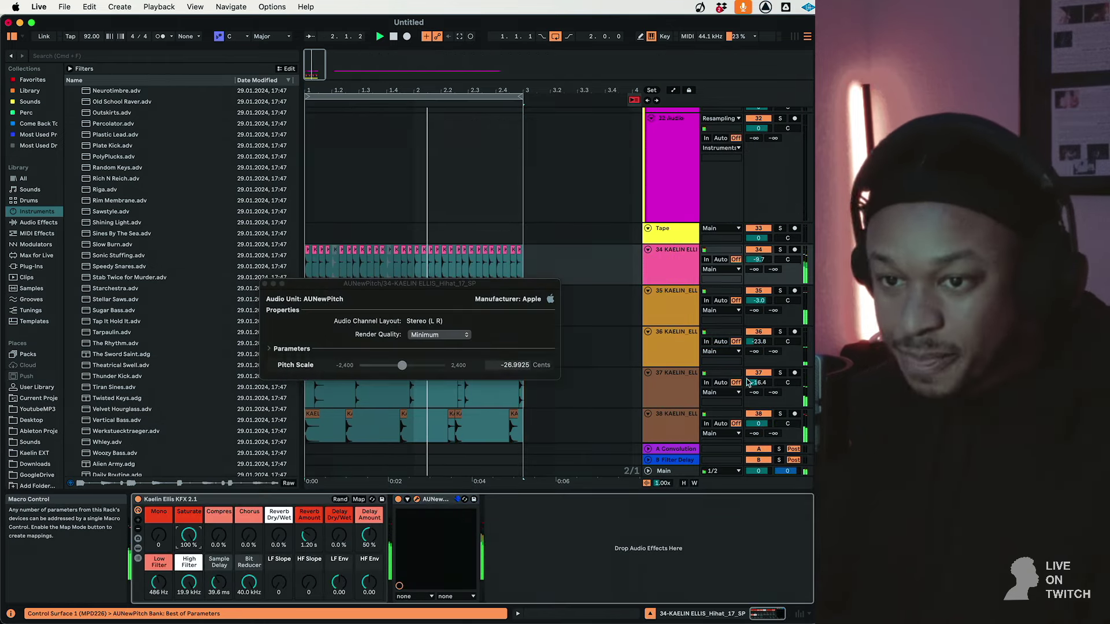
{"action": "scroll", "coordinate": [671, 401], "scroll_direction": "down", "scroll_amount": 3}
{"action": "left_click", "coordinate": [671, 388]}
{"action": "scroll", "coordinate": [696, 226], "scroll_direction": "up", "scroll_amount": 5}
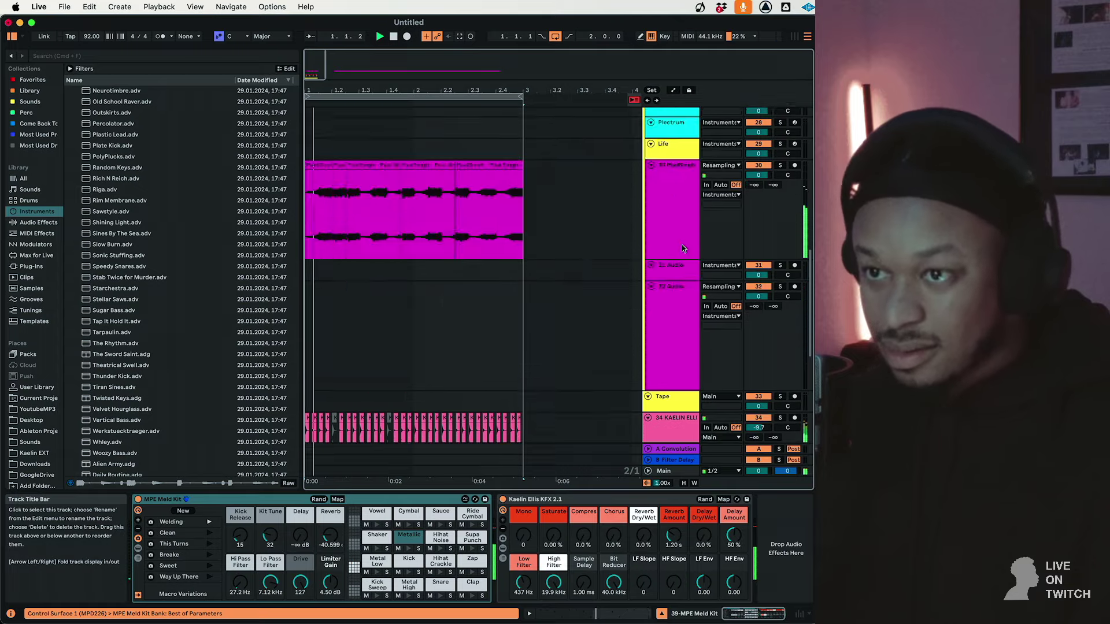
{"action": "left_click", "coordinate": [637, 261]}
{"action": "scroll", "coordinate": [636, 289], "scroll_direction": "down", "scroll_amount": 6}
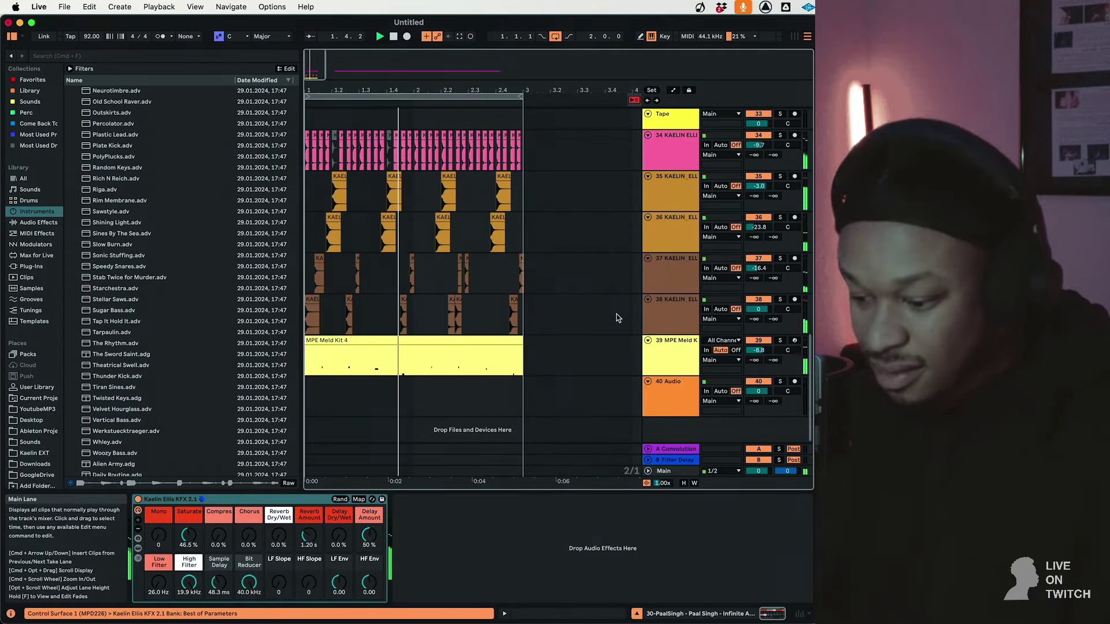
Group all the drum tracks from the hi-hat track (34) through the MPE Meld Kit track (39)
{"action": "left_click", "coordinate": [682, 358]}
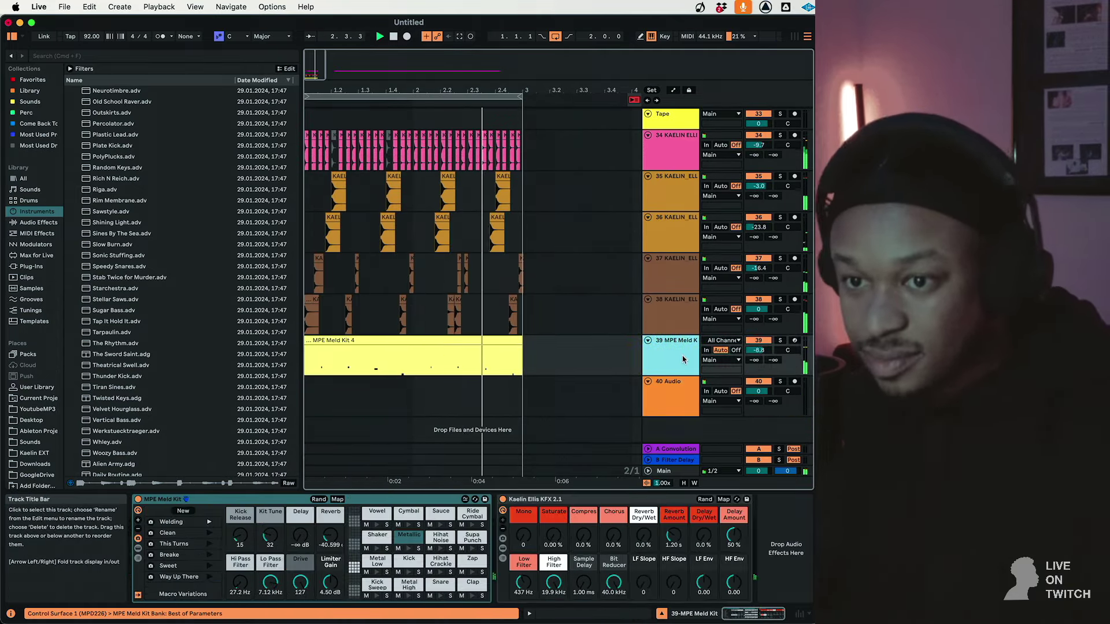
{"action": "left_click", "coordinate": [667, 150], "text": "shift"}
{"action": "right_click", "coordinate": [668, 150]}
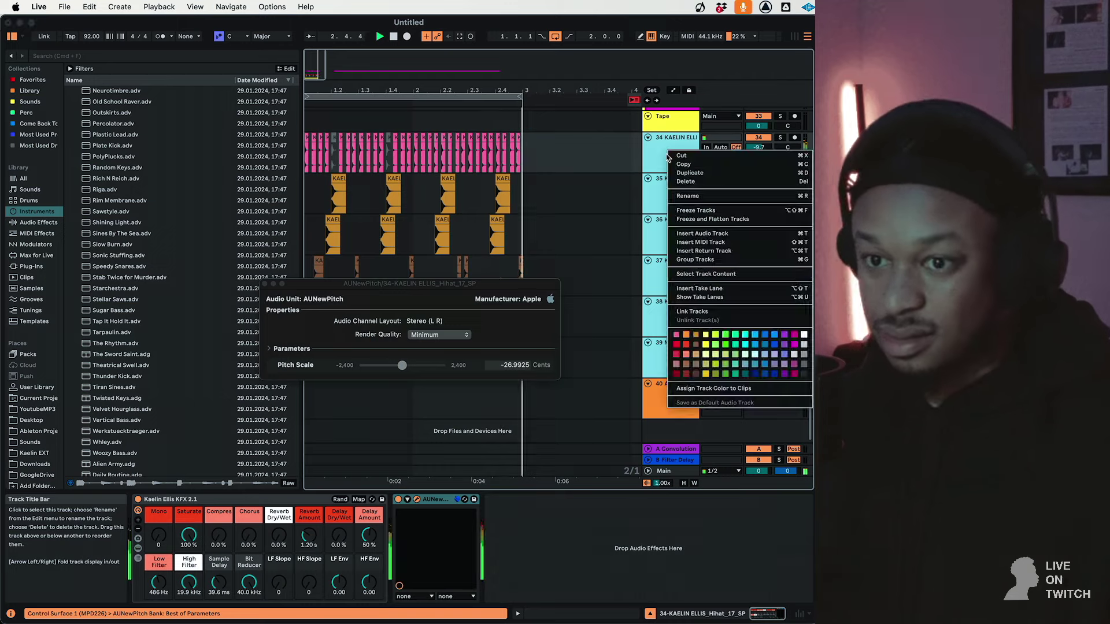
{"action": "left_click", "coordinate": [694, 259]}
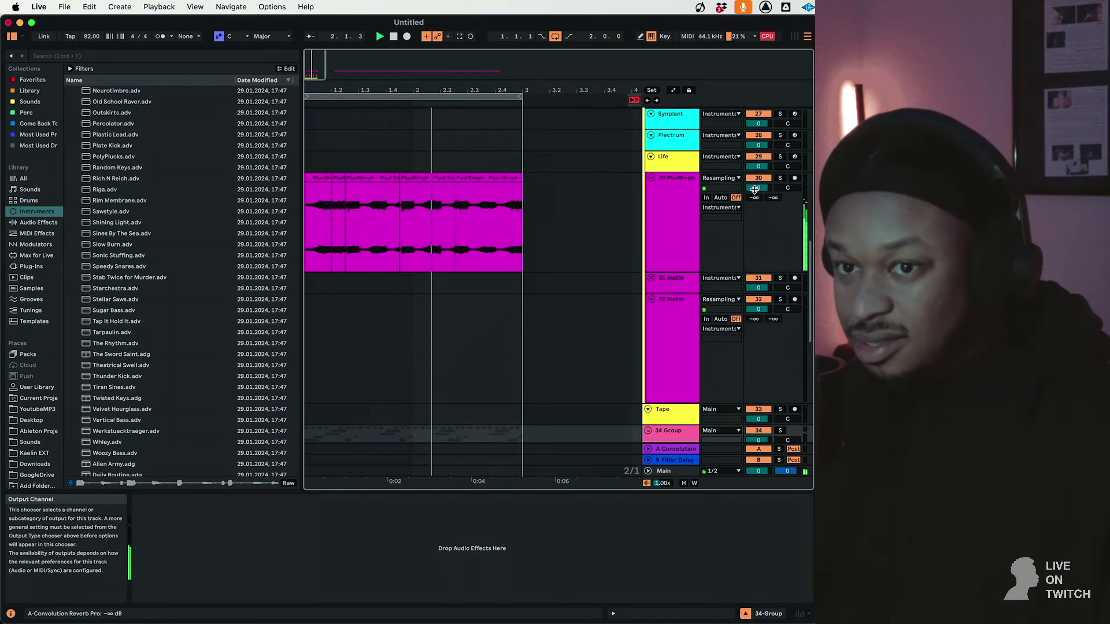
Load the KNOCK plug-in from the Favorites collection onto the new drum group track
{"action": "left_click", "coordinate": [32, 79]}
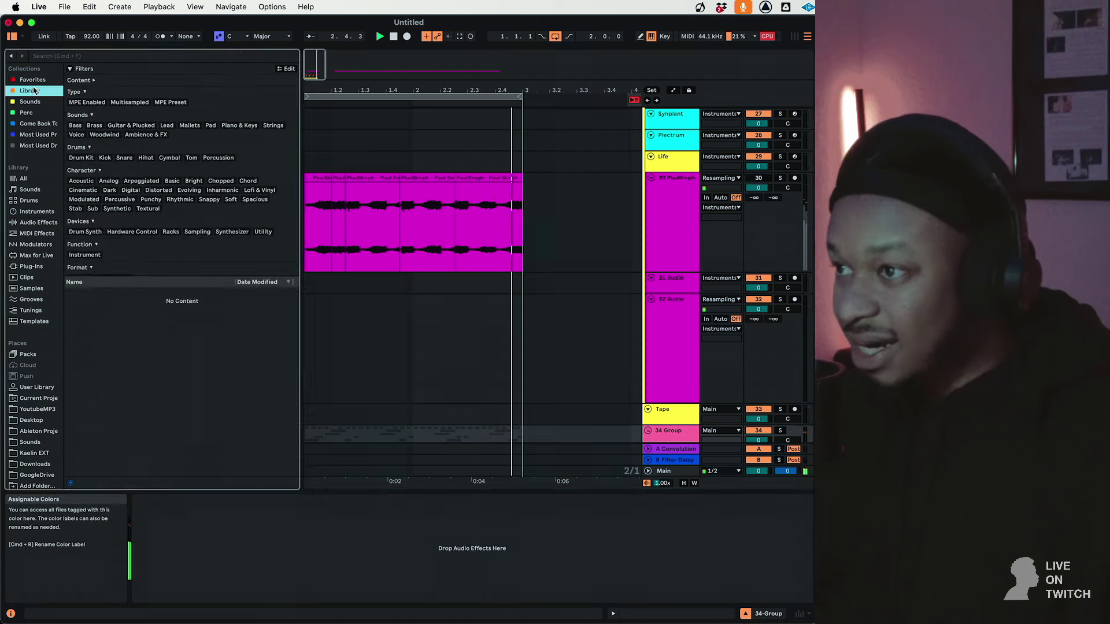
{"action": "scroll", "coordinate": [141, 287], "scroll_direction": "down", "scroll_amount": 10}
{"action": "scroll", "coordinate": [667, 363], "scroll_direction": "down", "scroll_amount": 8}
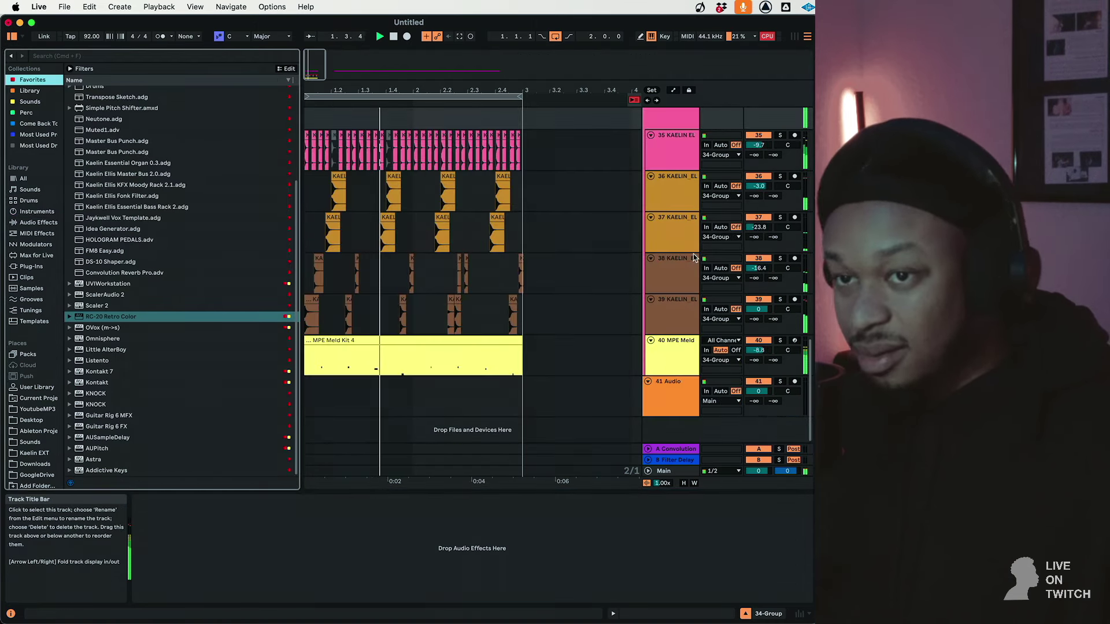
{"action": "scroll", "coordinate": [684, 273], "scroll_direction": "up", "scroll_amount": 3}
{"action": "left_click", "coordinate": [685, 228]}
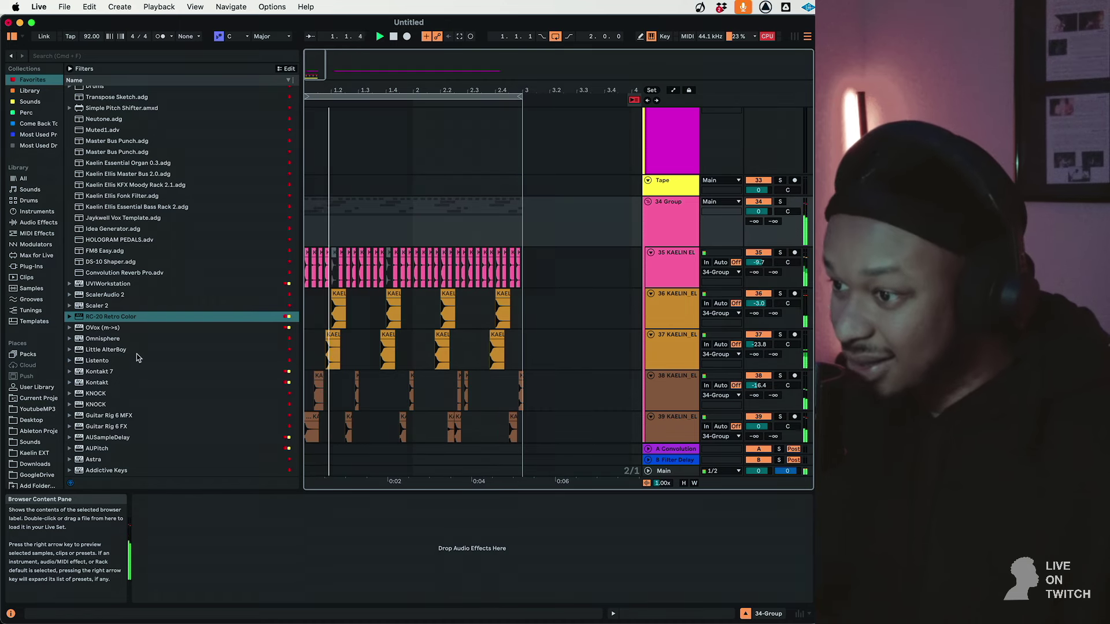
{"action": "left_click", "coordinate": [92, 394]}
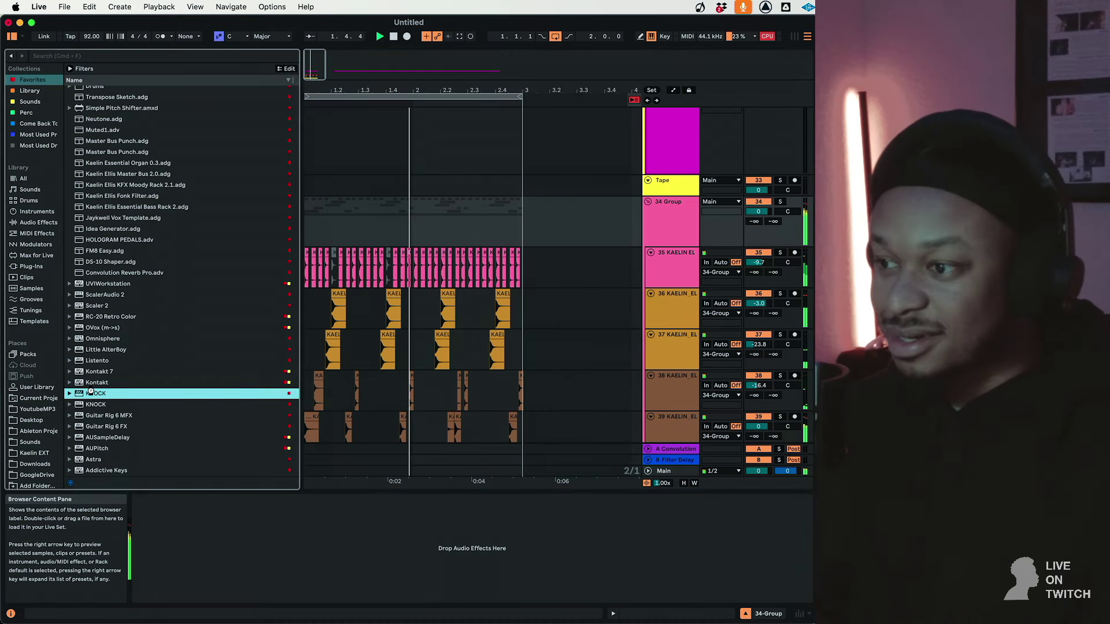
{"action": "double_click", "coordinate": [91, 392]}
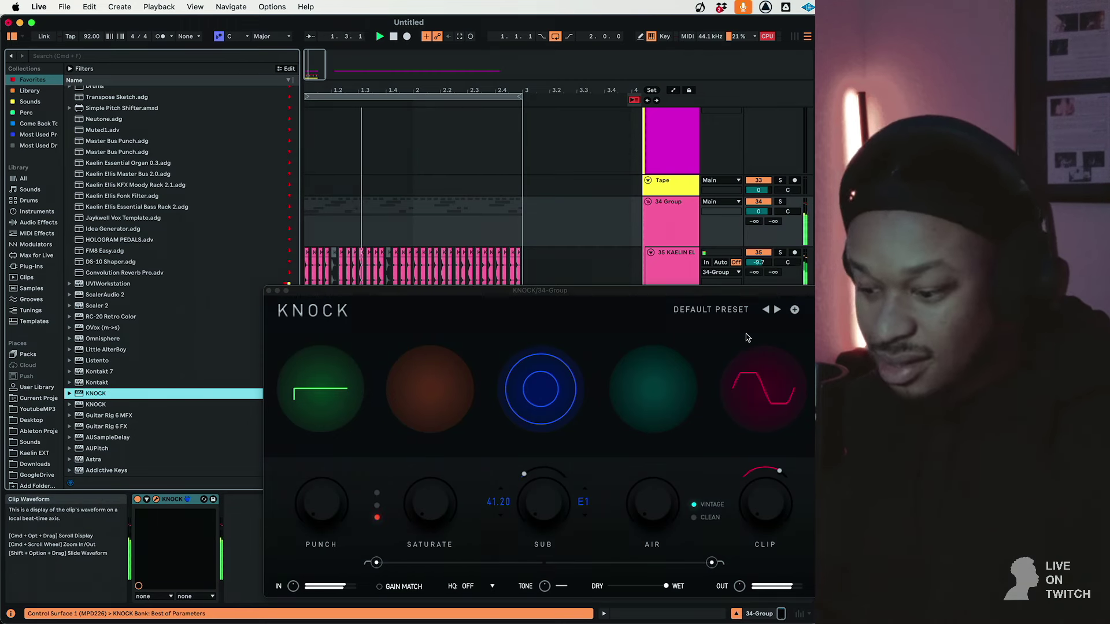
Choose the DECAP - BREAKBEAT HARD preset in KNOCK, pull its dry/wet mix slightly toward dry, and close the plug-in window
{"action": "left_click", "coordinate": [776, 310]}
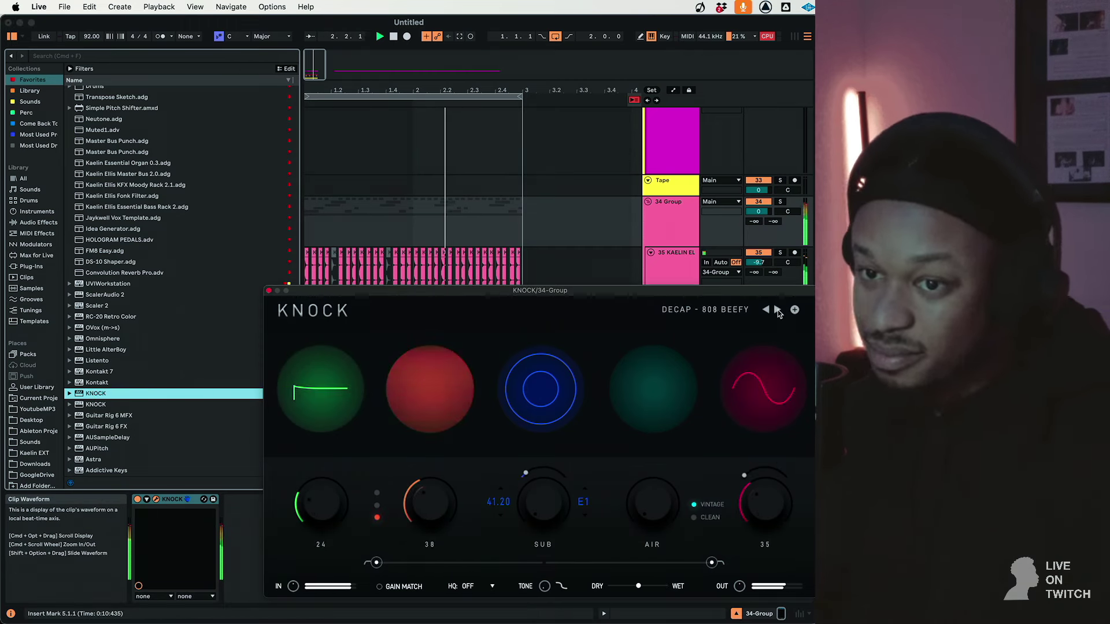
{"action": "left_click_drag", "start_coordinate": [751, 293], "coordinate": [675, 295]}
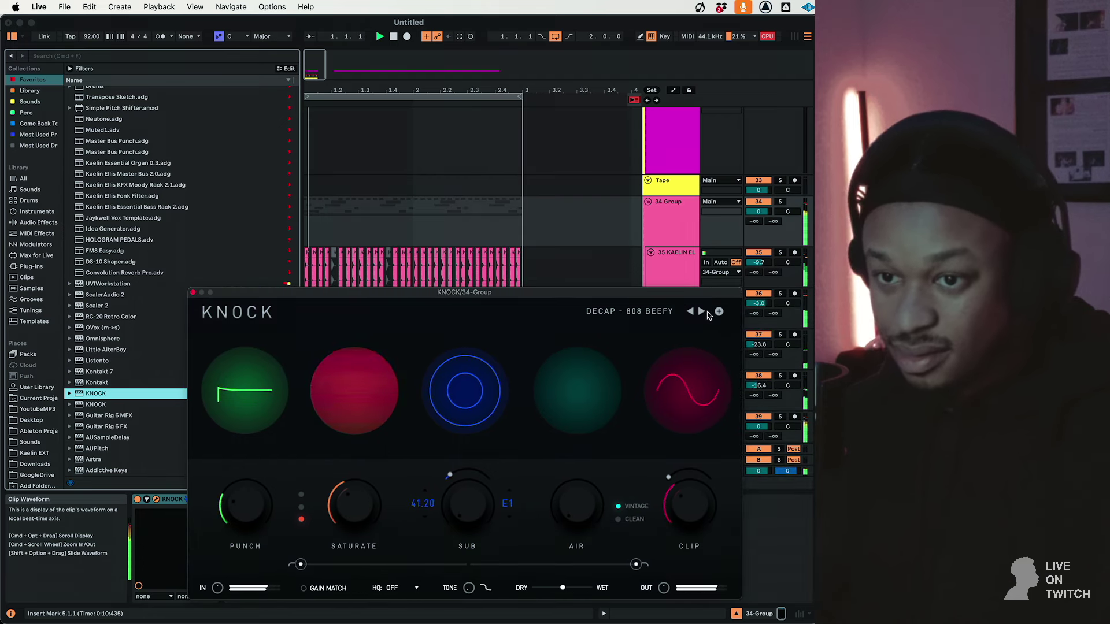
{"action": "left_click", "coordinate": [701, 313]}
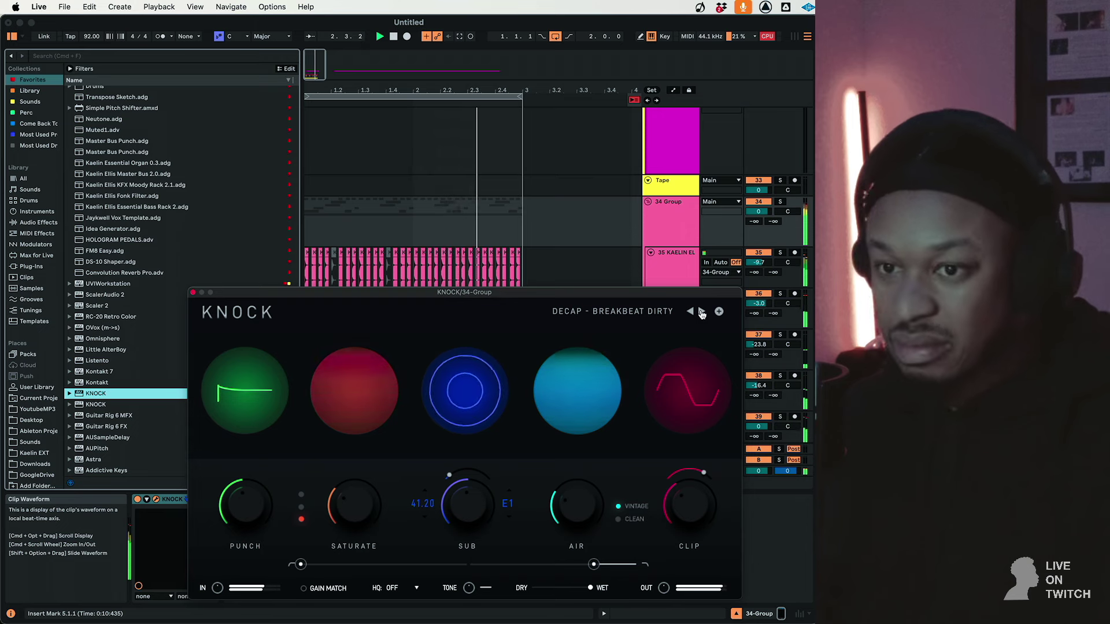
{"action": "left_click", "coordinate": [701, 312]}
{"action": "left_click_drag", "start_coordinate": [589, 588], "coordinate": [577, 591]}
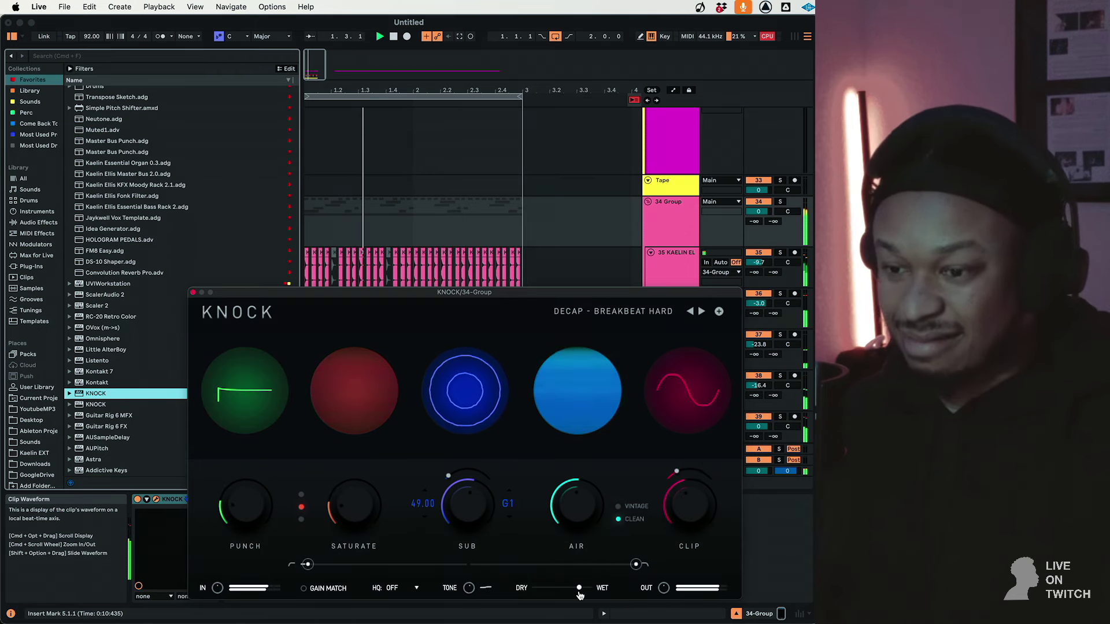
{"action": "left_click", "coordinate": [193, 292]}
Lower the MPE Meld Kit track's volume to -14.3 dB
{"action": "left_click", "coordinate": [39, 223]}
{"action": "scroll", "coordinate": [473, 389], "scroll_direction": "down", "scroll_amount": 3}
{"action": "left_click_drag", "start_coordinate": [758, 350], "coordinate": [758, 364]}
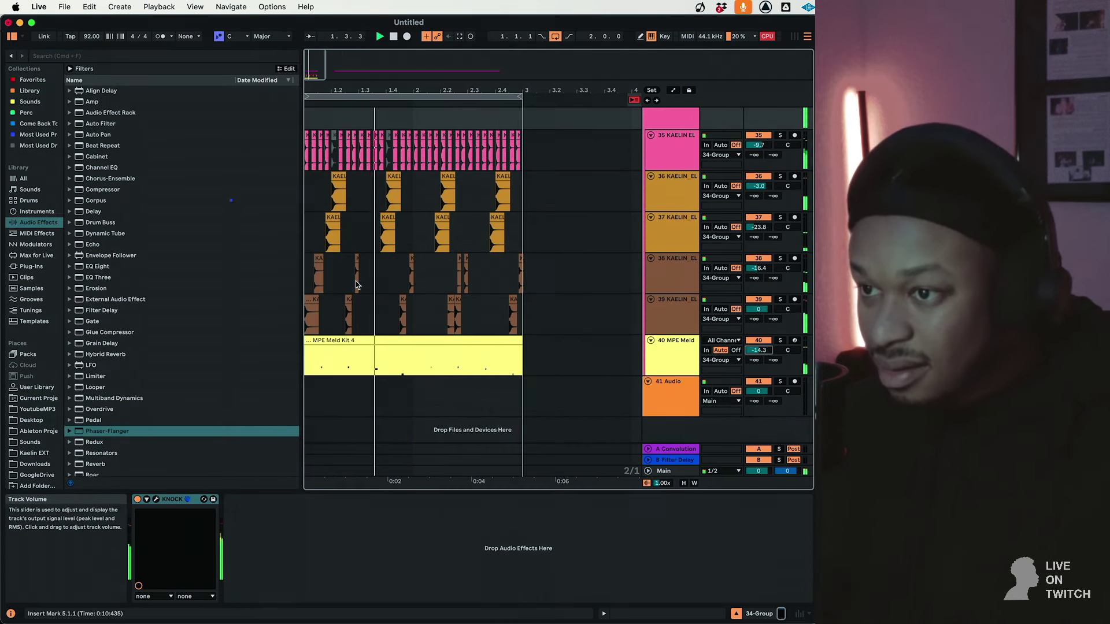
Set the arrangement's editing grid to 1/16
{"action": "left_click", "coordinate": [360, 301]}
{"action": "right_click", "coordinate": [361, 302]}
{"action": "left_click", "coordinate": [333, 314]}
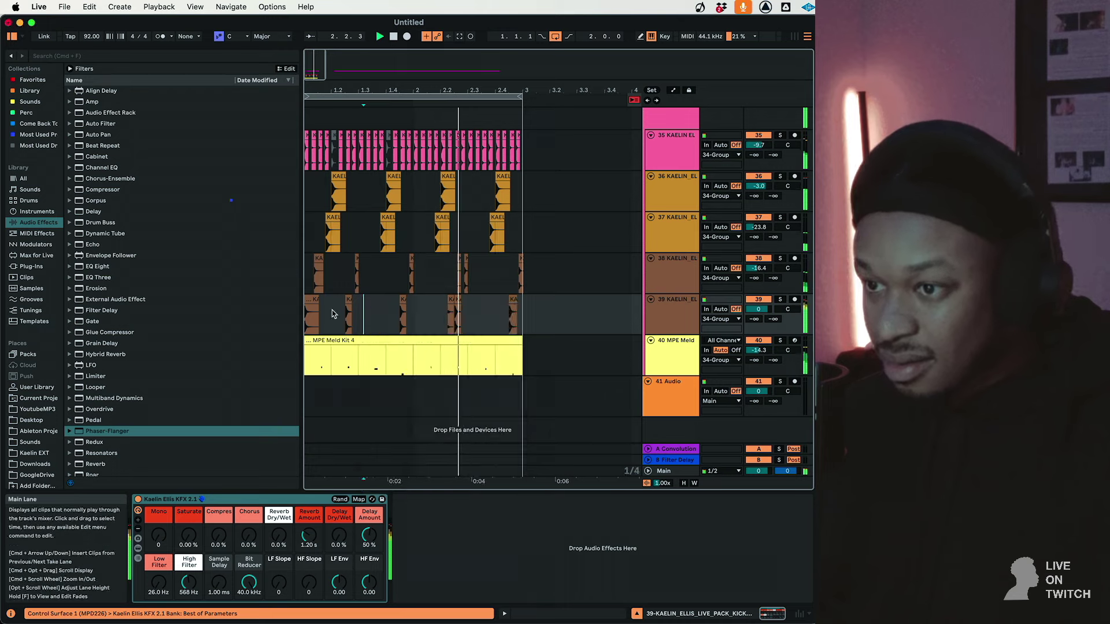
{"action": "right_click", "coordinate": [361, 312]}
{"action": "left_click", "coordinate": [441, 454]}
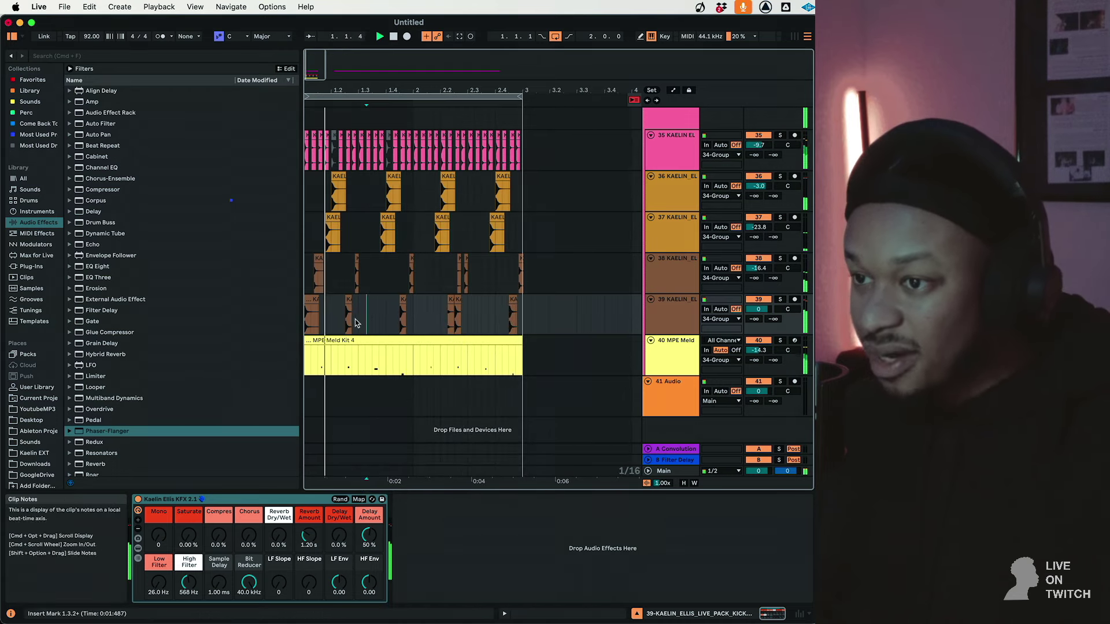
Shift the second kick clip slightly later, add duplicated kick hits across both bars of track 39, and deactivate the last one
{"action": "left_click", "coordinate": [355, 318]}
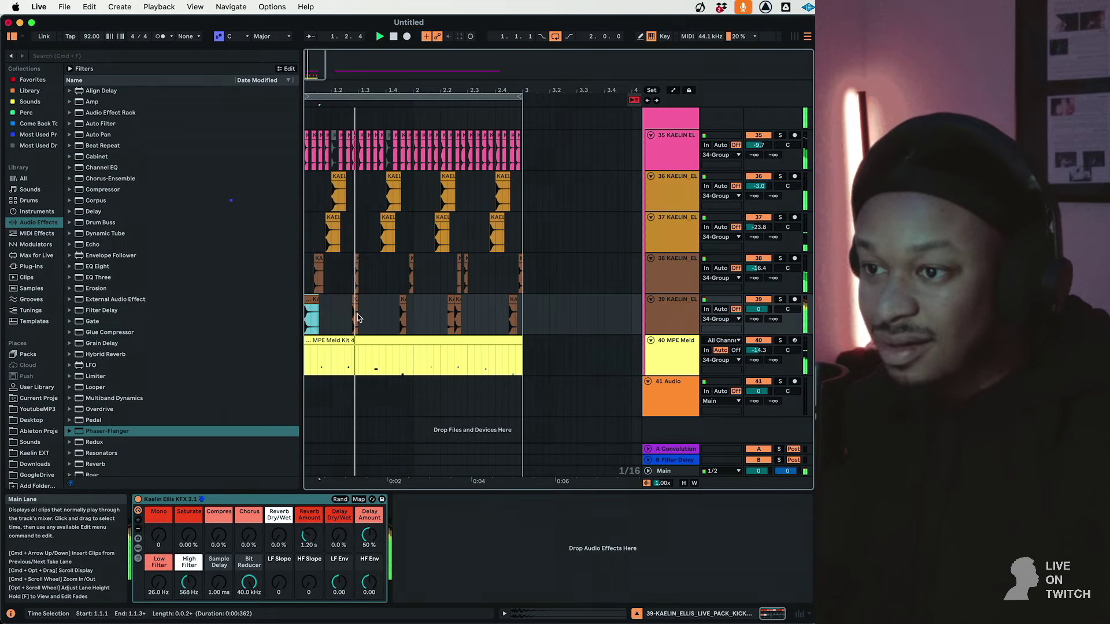
{"action": "left_click_drag", "start_coordinate": [357, 314], "coordinate": [299, 317]}
{"action": "key", "text": "super+d"}
{"action": "key", "text": "super+d"}
{"action": "key", "text": "super+d"}
{"action": "left_click", "coordinate": [308, 301]}
{"action": "key", "text": "space"}
{"action": "left_click", "coordinate": [315, 312]}
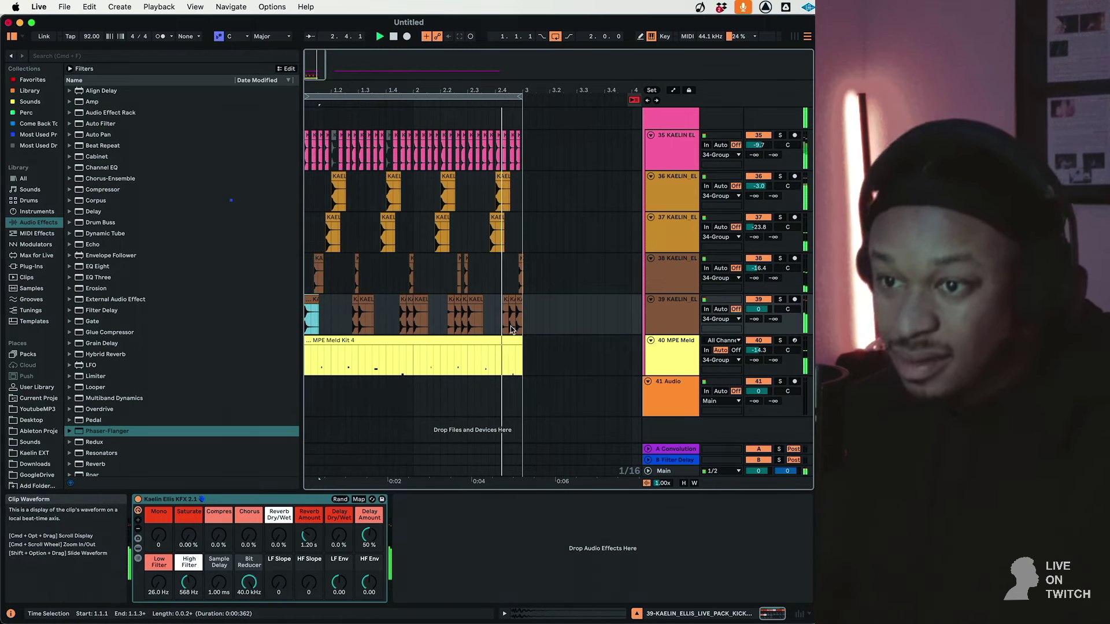
{"action": "left_click", "coordinate": [517, 299]}
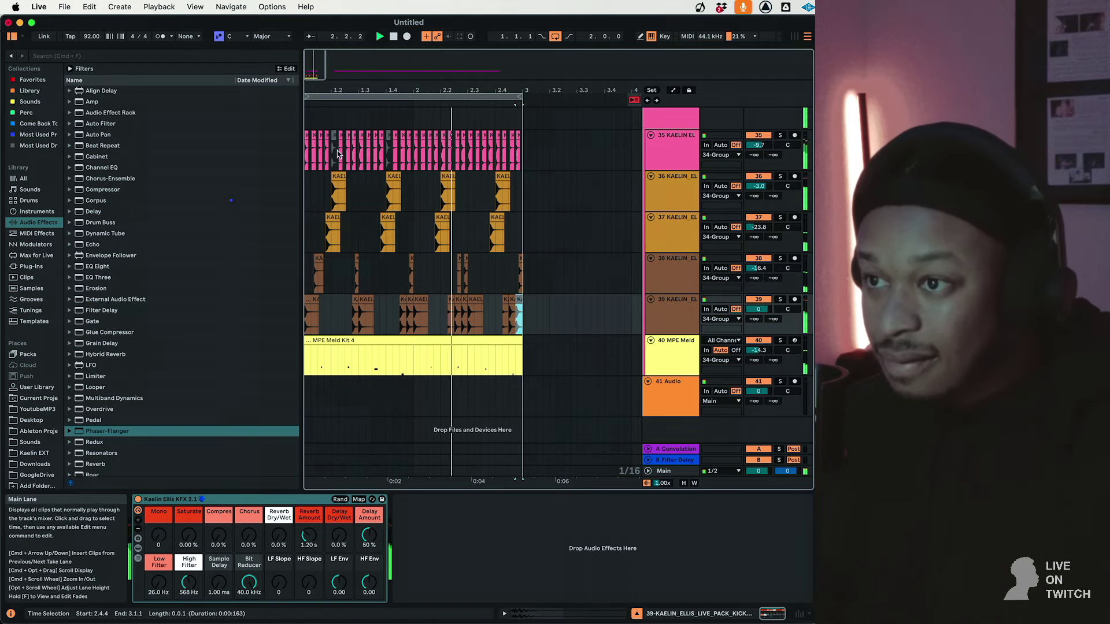
Deactivate extra hi-hat hits in the first bar and replace the second bar's hi-hats with a copy of the first bar's pattern
{"action": "left_click", "coordinate": [327, 133]}
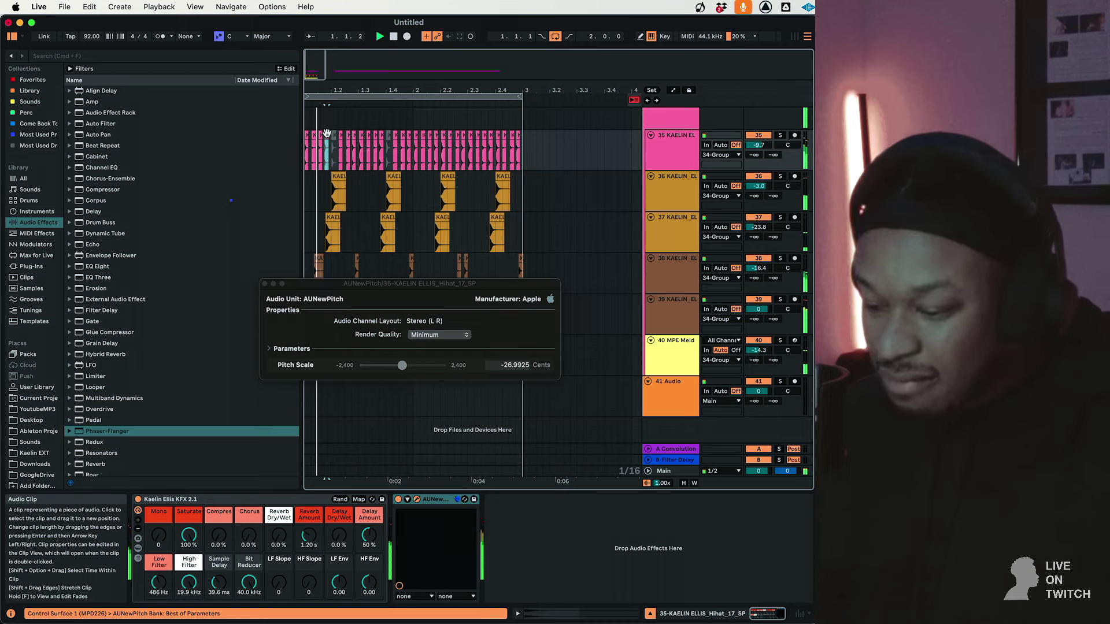
{"action": "left_click", "coordinate": [386, 136]}
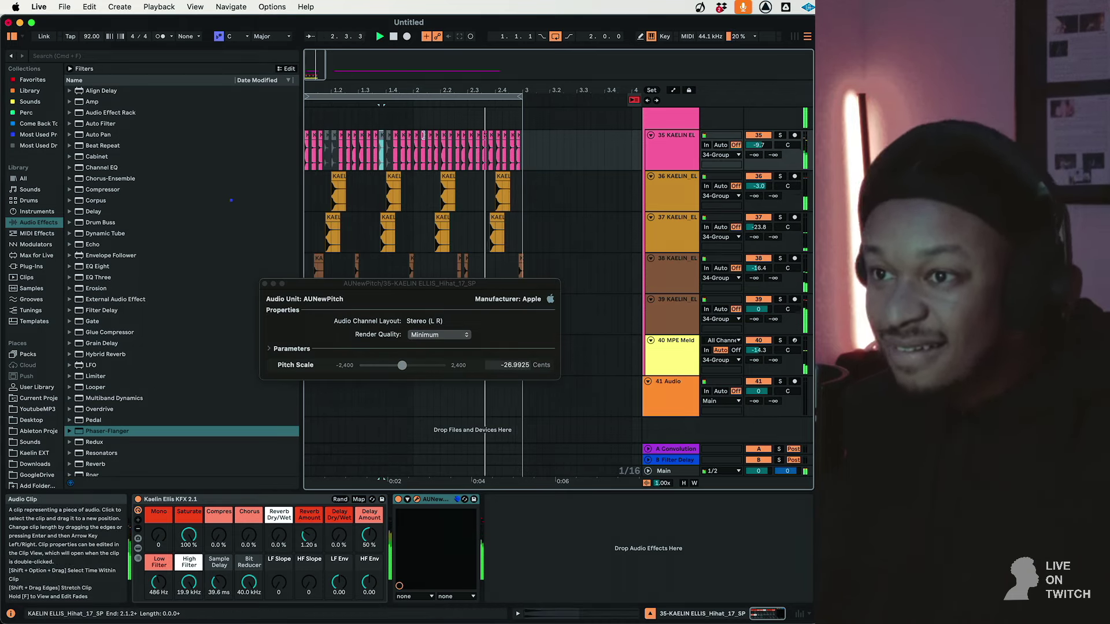
{"action": "left_click_drag", "start_coordinate": [415, 147], "coordinate": [556, 152]}
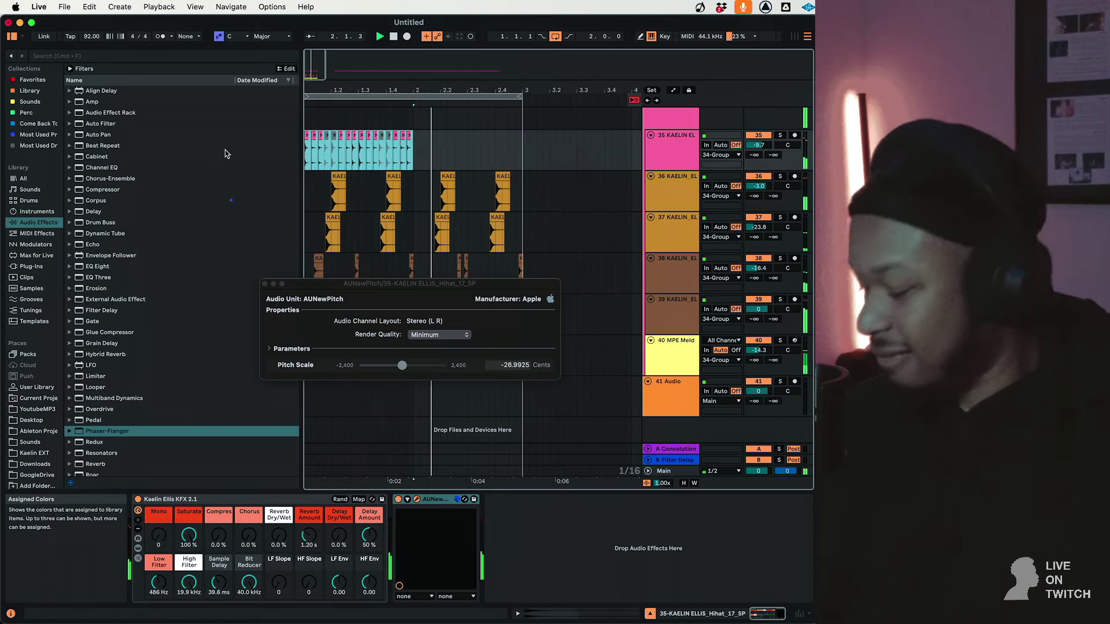
{"action": "key", "text": "super+v"}
Lower the hi-hat track's volume to -13.5 dB and close the AUNewPitch window
{"action": "left_click_drag", "start_coordinate": [762, 149], "coordinate": [761, 160]}
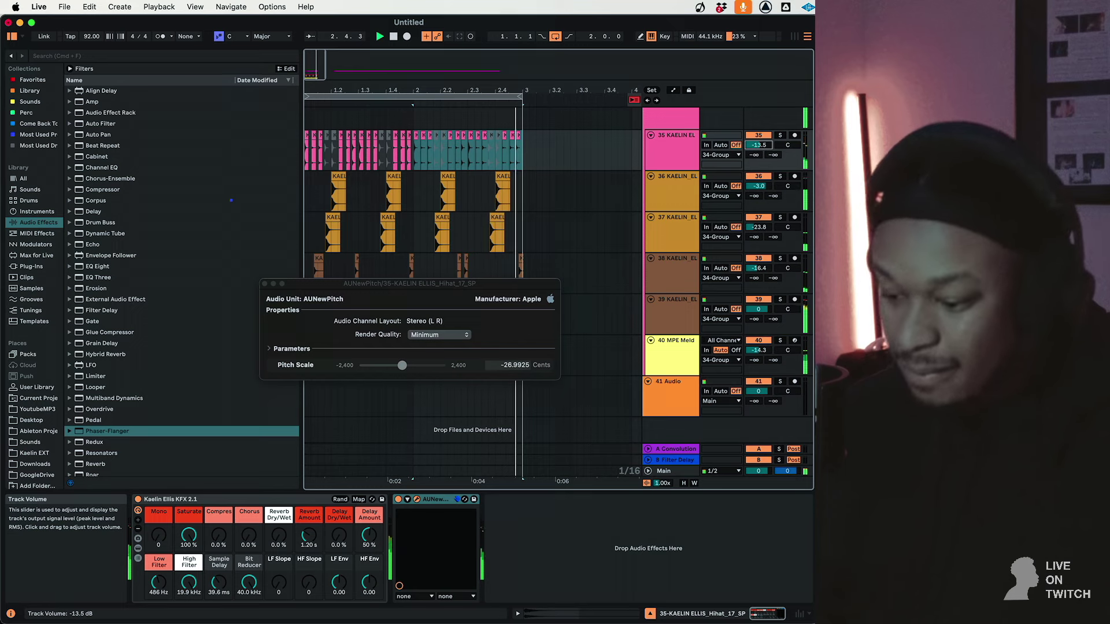
{"action": "left_click", "coordinate": [264, 284]}
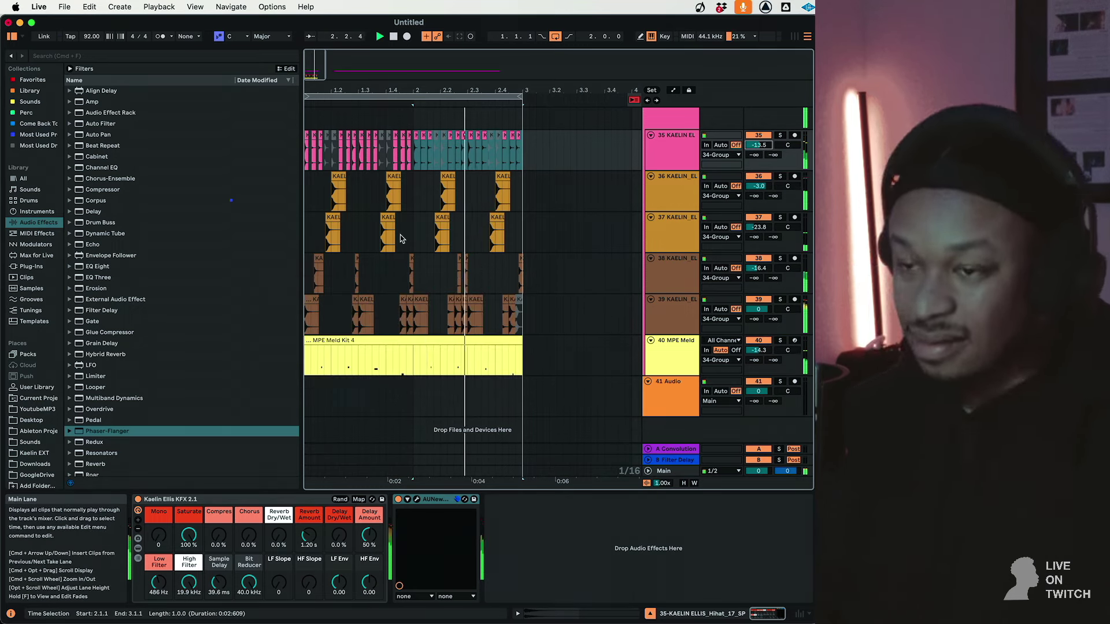
Copy the AUNewPitch effect from the hi-hat track to the MPE Meld Kit track and set that track's volume to -14.4 dB
{"action": "left_click", "coordinate": [670, 347]}
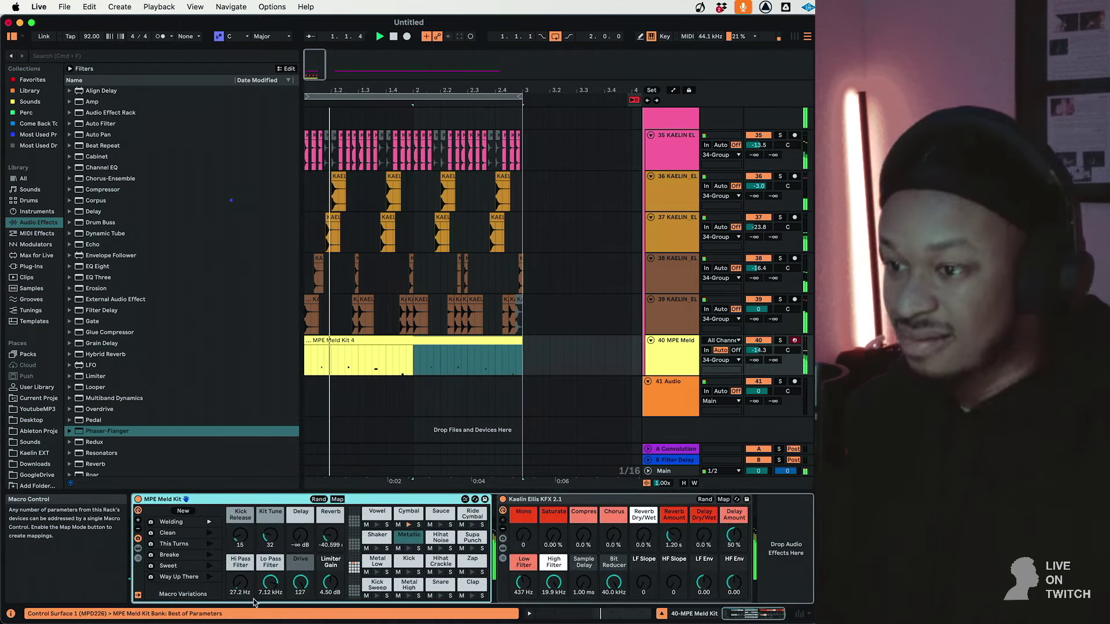
{"action": "scroll", "coordinate": [602, 307], "scroll_direction": "up", "scroll_amount": 1}
{"action": "left_click", "coordinate": [680, 167]}
{"action": "left_click", "coordinate": [434, 499]}
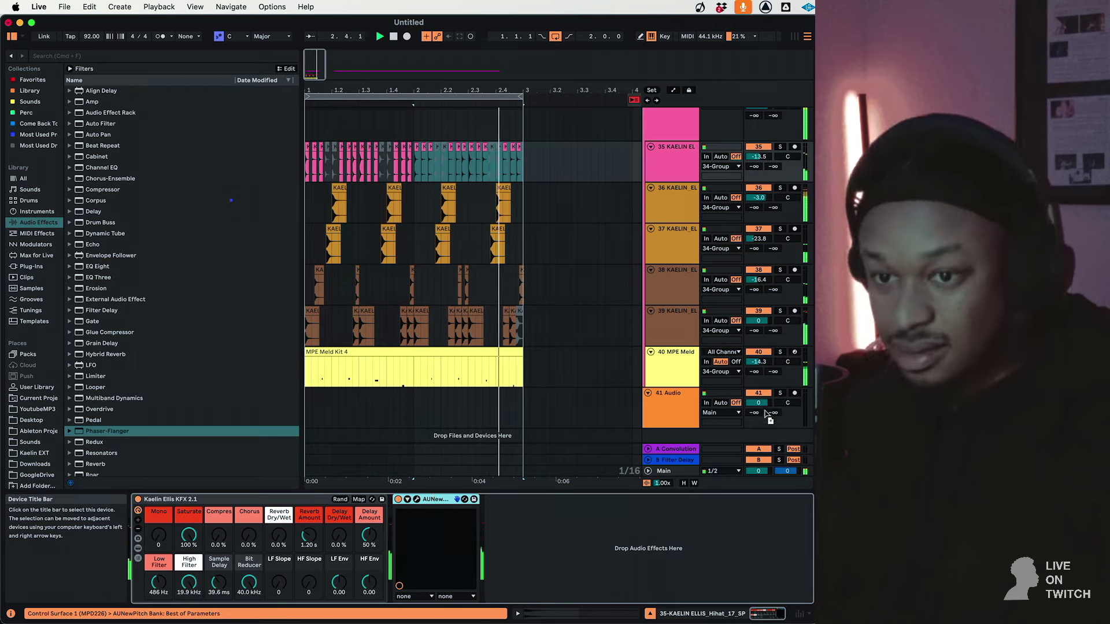
{"action": "left_click", "coordinate": [670, 366]}
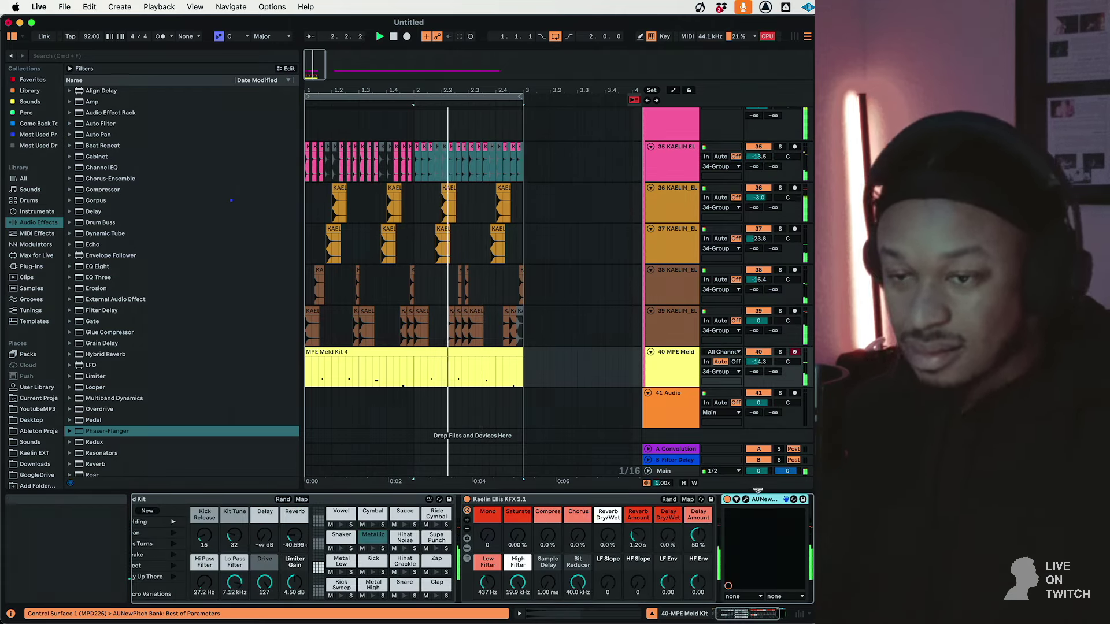
{"action": "left_click", "coordinate": [757, 362]}
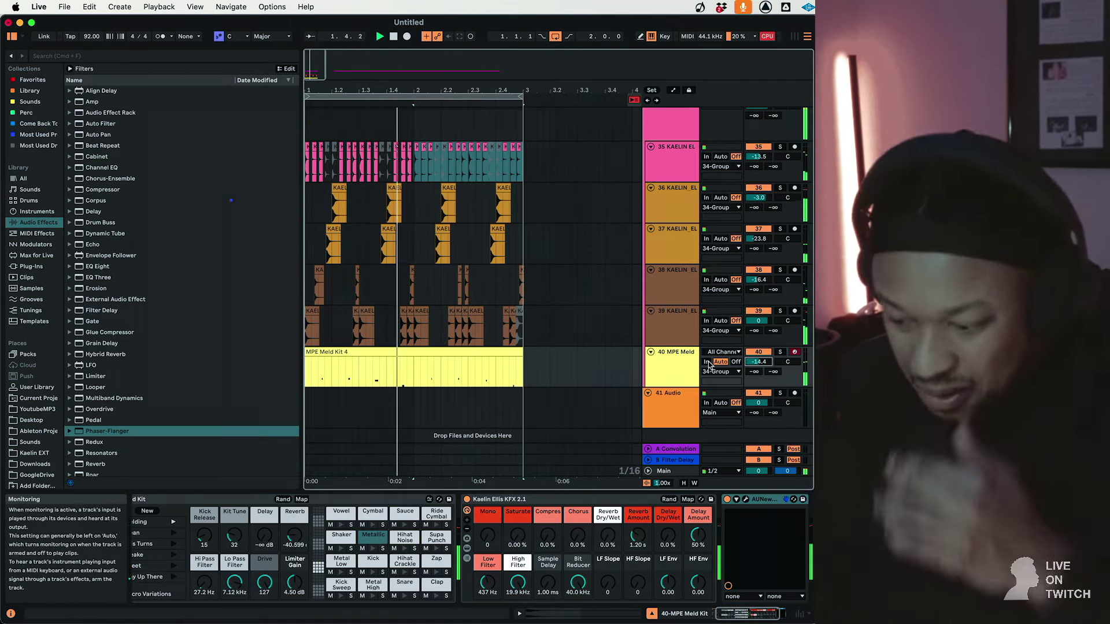
Search the whole library for "clate" and place a percussion_clateclap_86.00.wav drum loop at the start of audio track 41
{"action": "left_click", "coordinate": [70, 56]}
{"action": "type", "text": "clate"}
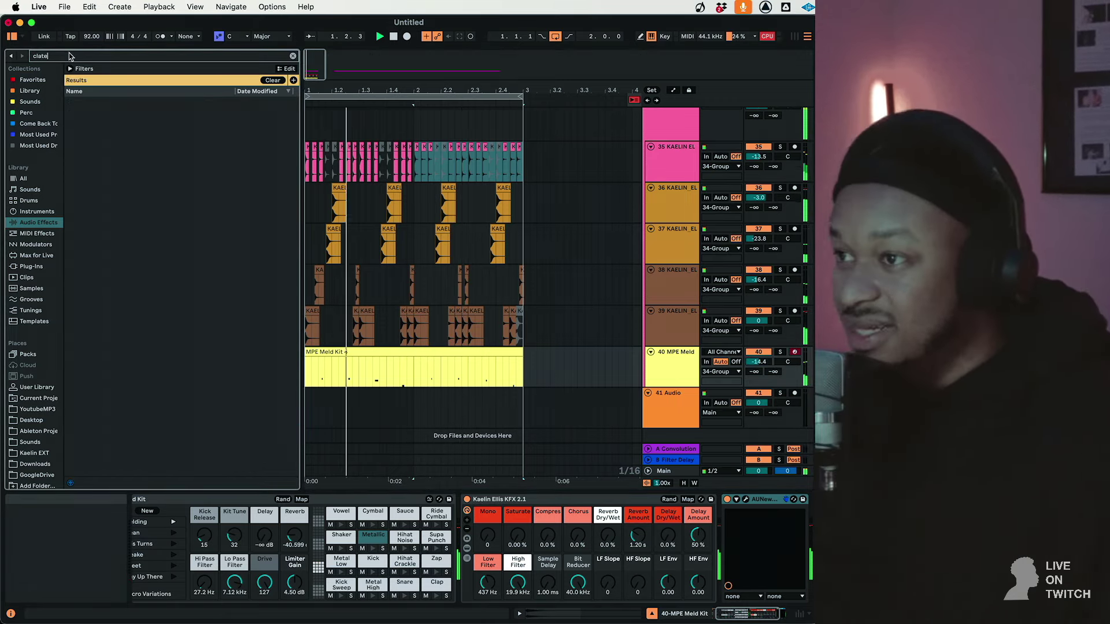
{"action": "left_click", "coordinate": [23, 178]}
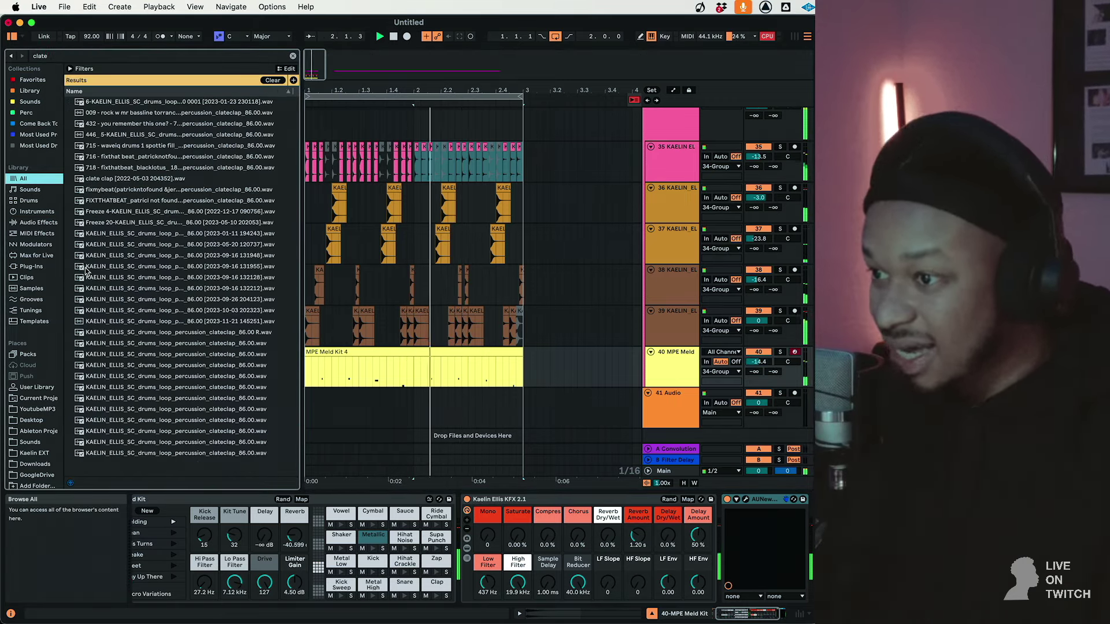
{"action": "left_click_drag", "start_coordinate": [168, 441], "coordinate": [314, 410]}
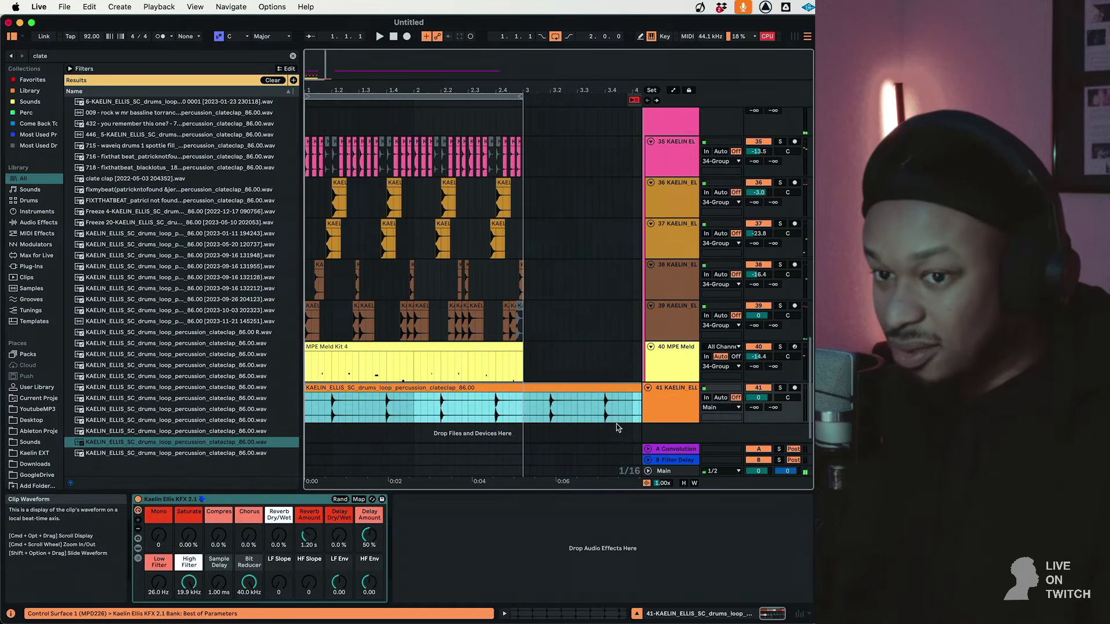
Split the clateclap loop clip at the start of bar 3, where the two-bar loop ends
{"action": "left_click", "coordinate": [518, 400]}
{"action": "key", "text": "super+e"}
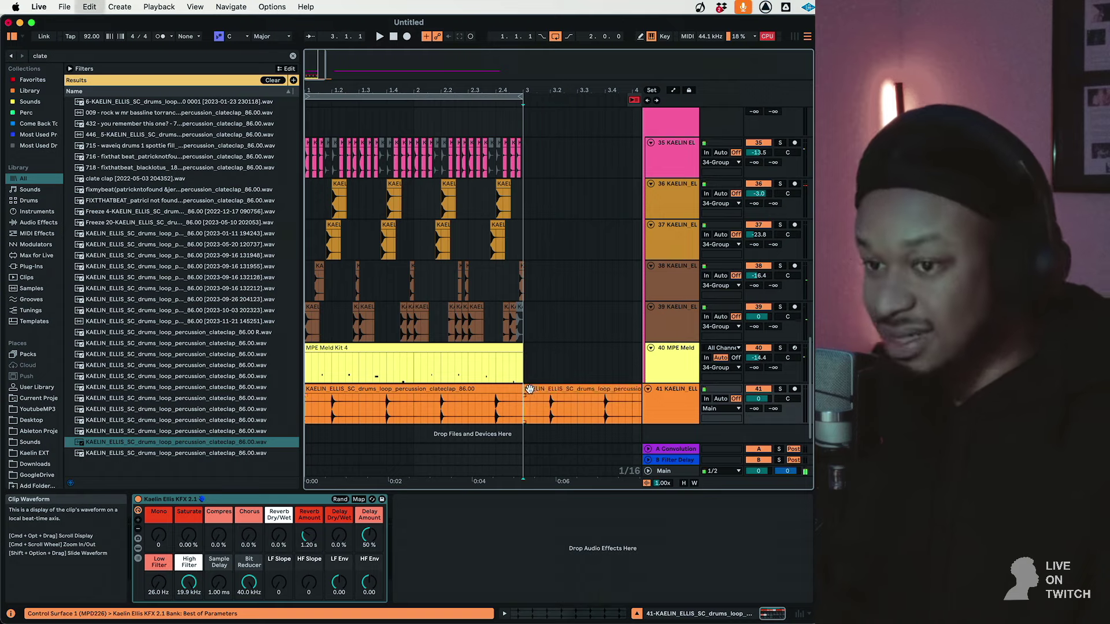
Delete the leftover clateclap clip after bar 3 and set the remaining loop clip's transient envelope to 0
{"action": "scroll", "coordinate": [532, 391], "scroll_direction": "left", "scroll_amount": 1}
{"action": "key", "text": "Delete"}
{"action": "left_click", "coordinate": [514, 381]}
{"action": "double_click", "coordinate": [491, 396]}
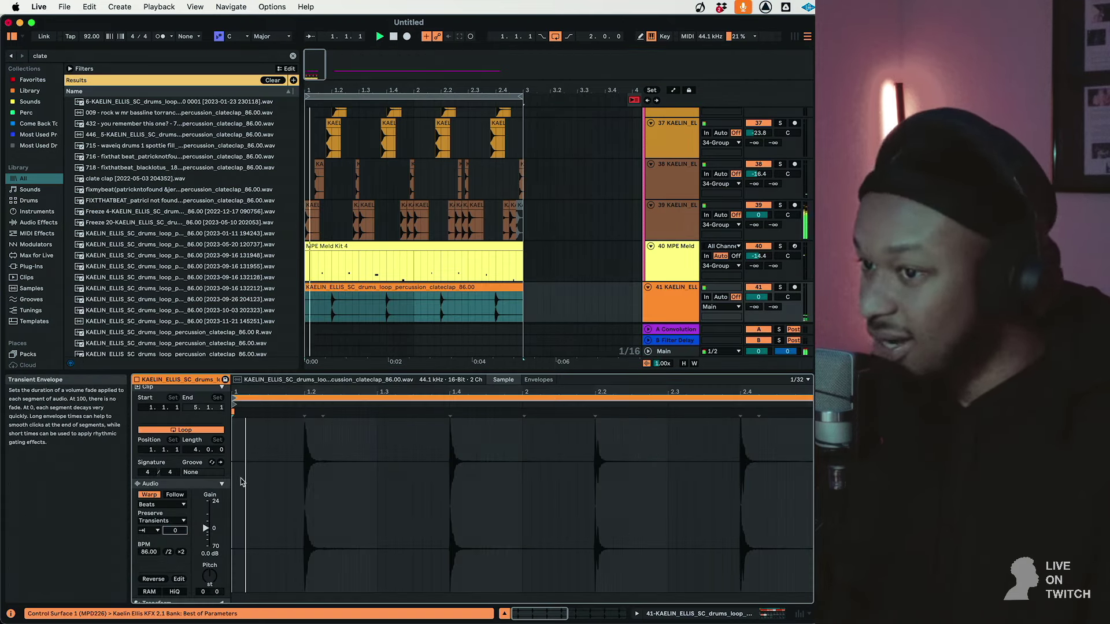
Lower the clateclap track's volume to -1.6 dB and move the track into 34-Group above the MPE Meld Kit track
{"action": "left_click_drag", "start_coordinate": [758, 296], "coordinate": [758, 299]}
{"action": "left_click_drag", "start_coordinate": [686, 292], "coordinate": [669, 315]}
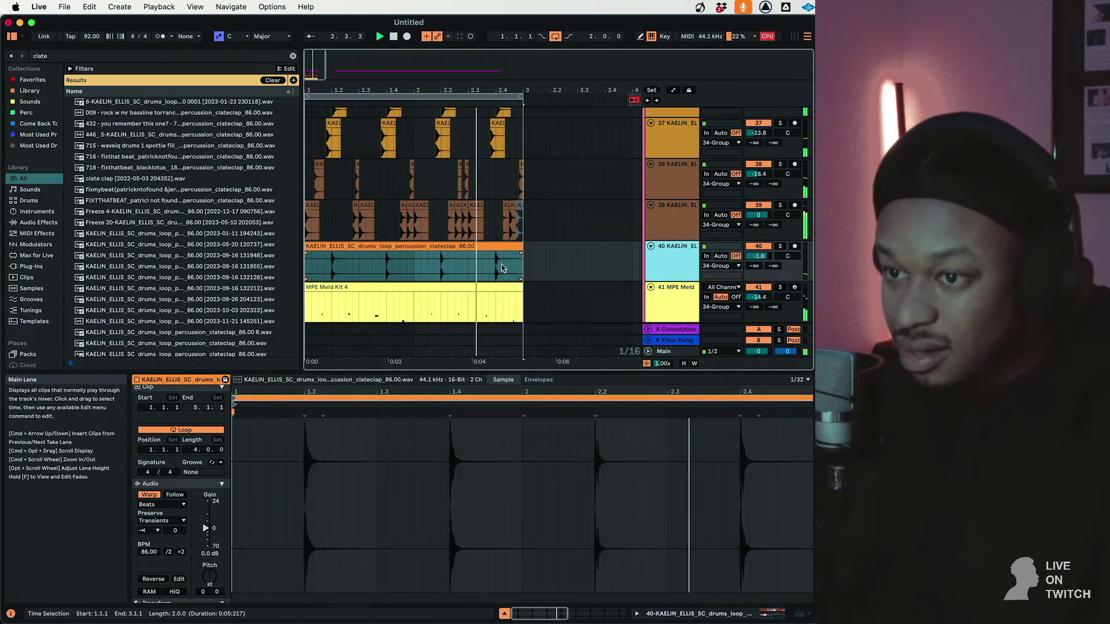
Turn the grid off, trim the clap loop clip's start slightly, and set the track's Low Filter to 82.0 Hz
{"action": "right_click", "coordinate": [315, 241]}
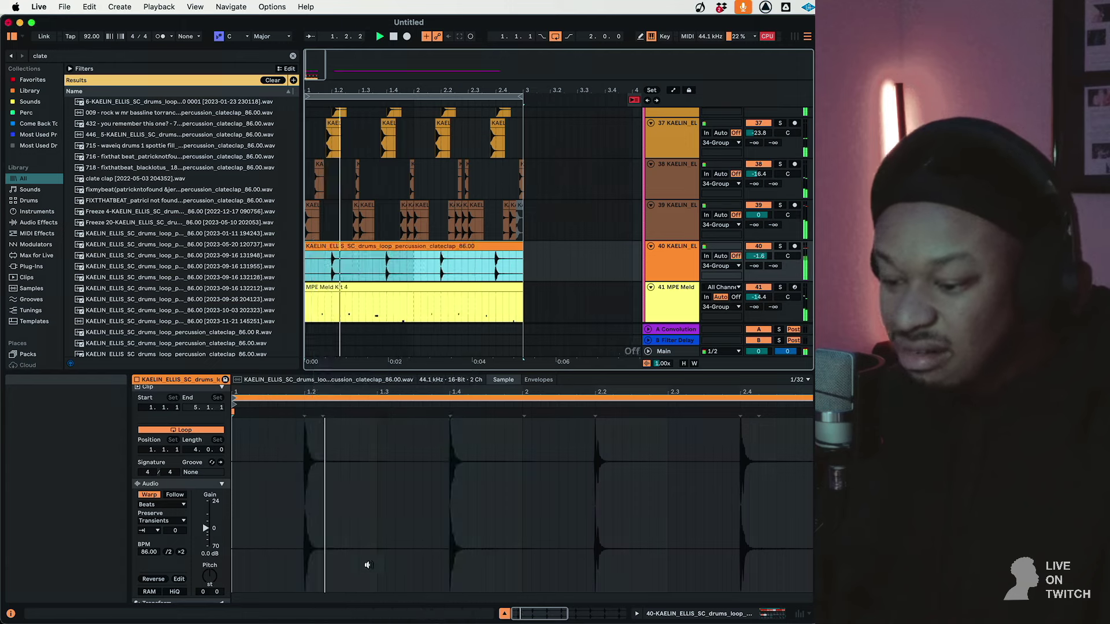
{"action": "left_click", "coordinate": [332, 567]}
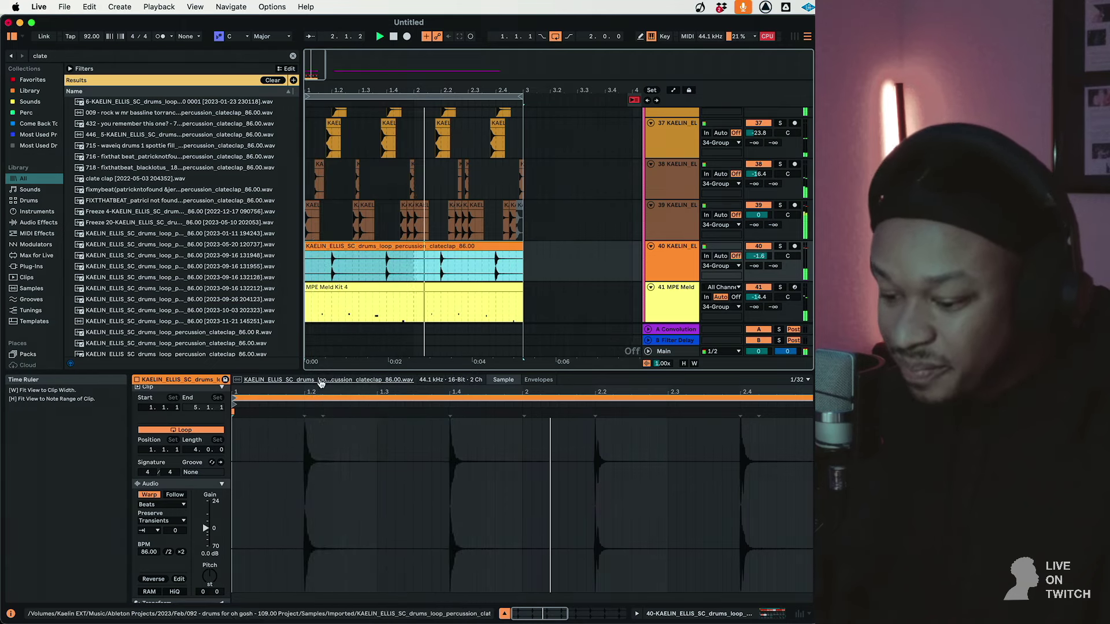
{"action": "left_click_drag", "start_coordinate": [307, 246], "coordinate": [313, 249]}
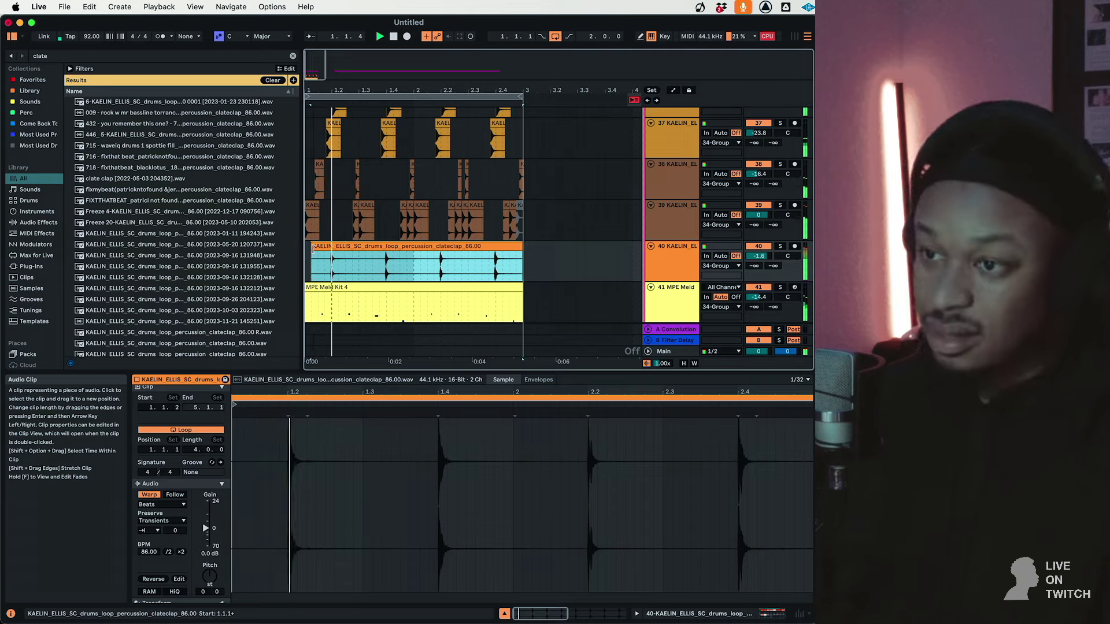
{"action": "double_click", "coordinate": [664, 268]}
{"action": "left_click_drag", "start_coordinate": [162, 591], "coordinate": [163, 582]}
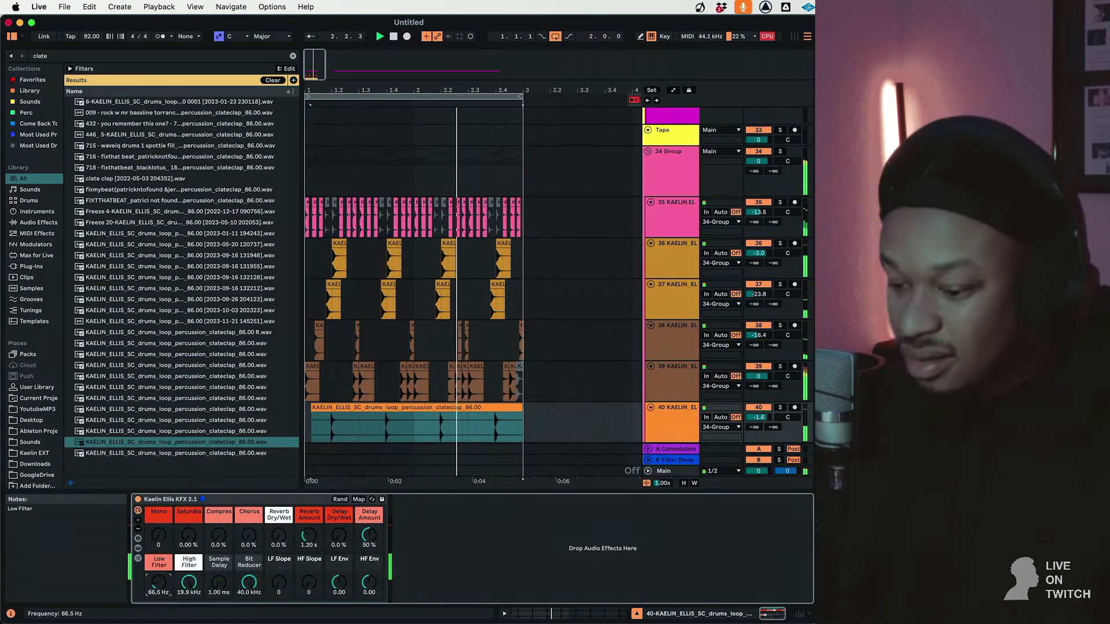
Arm the Vocal Recording track and record a take over the two-bar loop
{"action": "scroll", "coordinate": [445, 390], "scroll_direction": "up", "scroll_amount": 15}
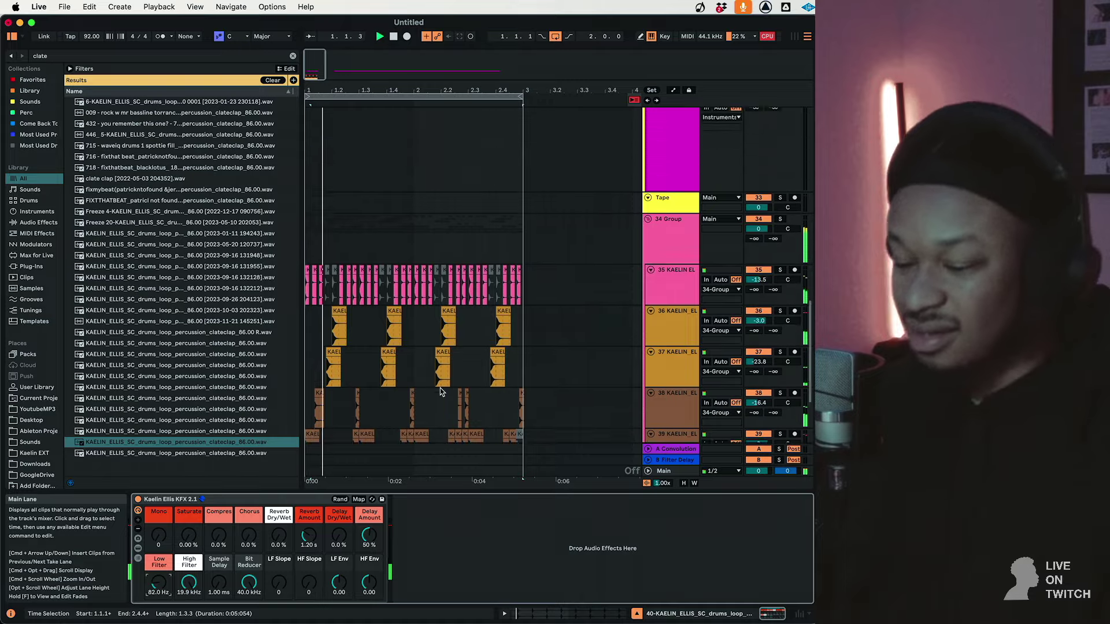
{"action": "left_click", "coordinate": [691, 259]}
{"action": "left_click", "coordinate": [795, 258]}
{"action": "key", "text": "space"}
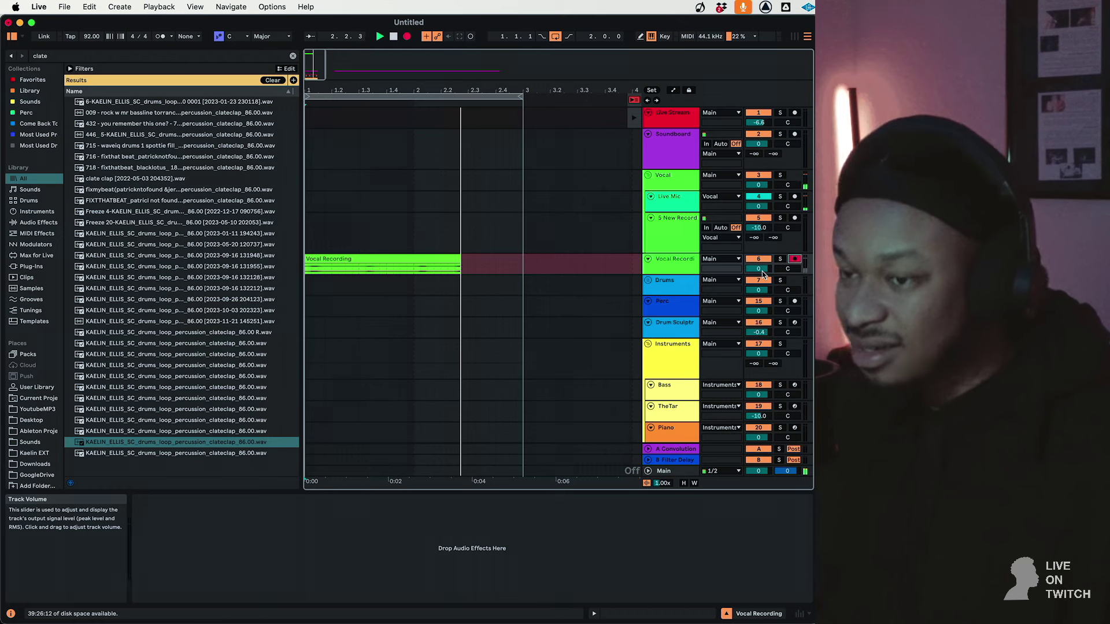
{"action": "key", "text": "space"}
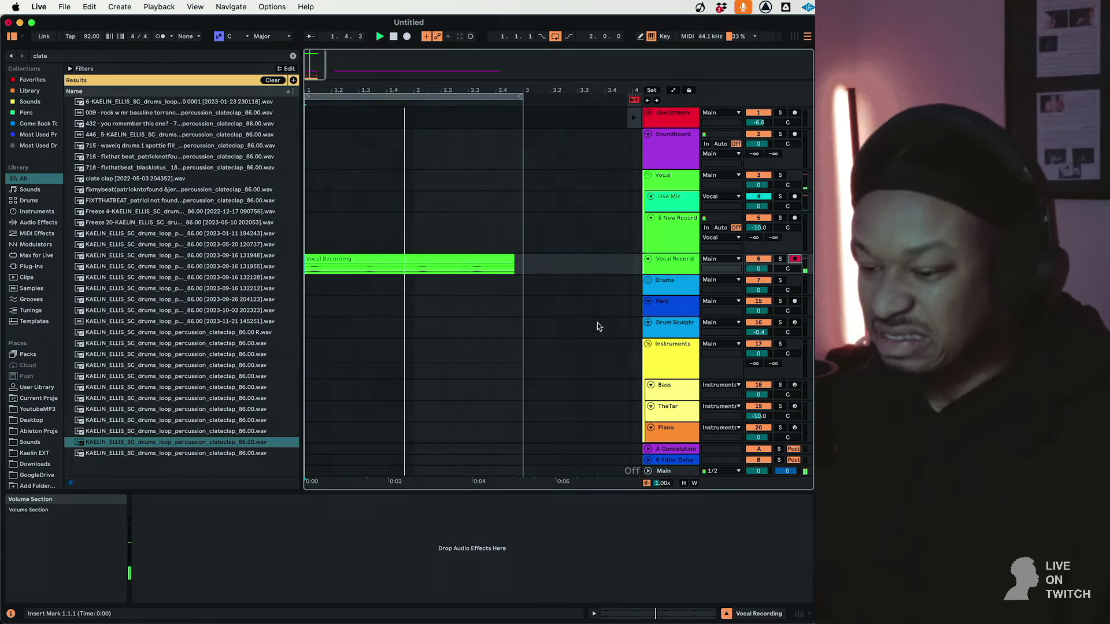
Transpose the new vocal recording clip up 4 semitones
{"action": "double_click", "coordinate": [426, 263]}
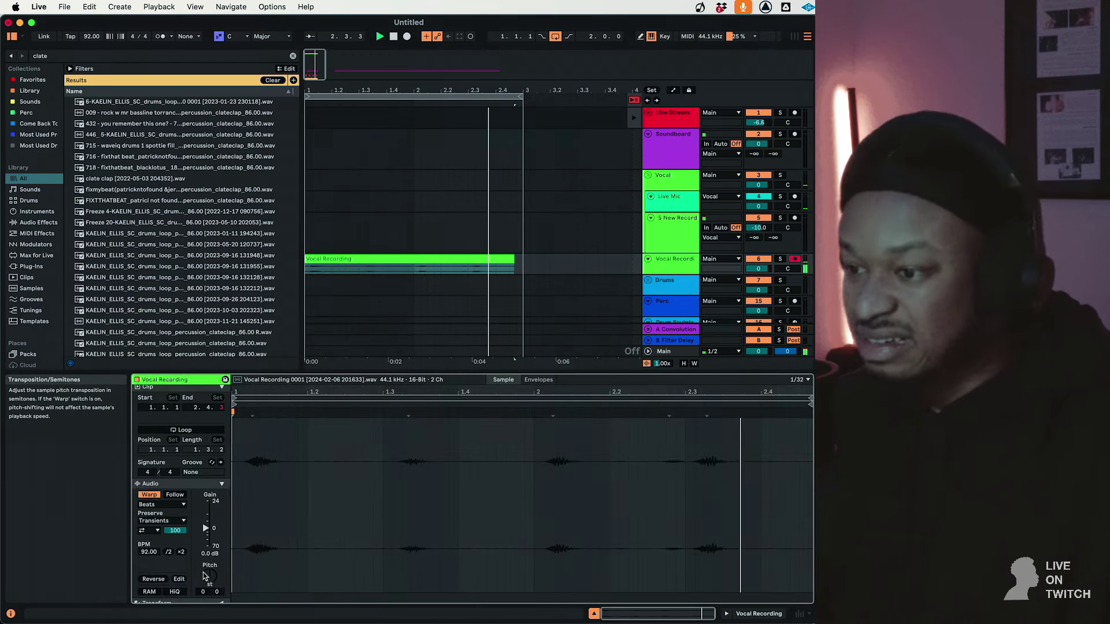
{"action": "left_click_drag", "start_coordinate": [203, 572], "coordinate": [203, 564]}
Move the Vocal Recording track into the drum group directly below the hi-hat track and set its volume to about -8.3 dB
{"action": "scroll", "coordinate": [664, 289], "scroll_direction": "down", "scroll_amount": 4}
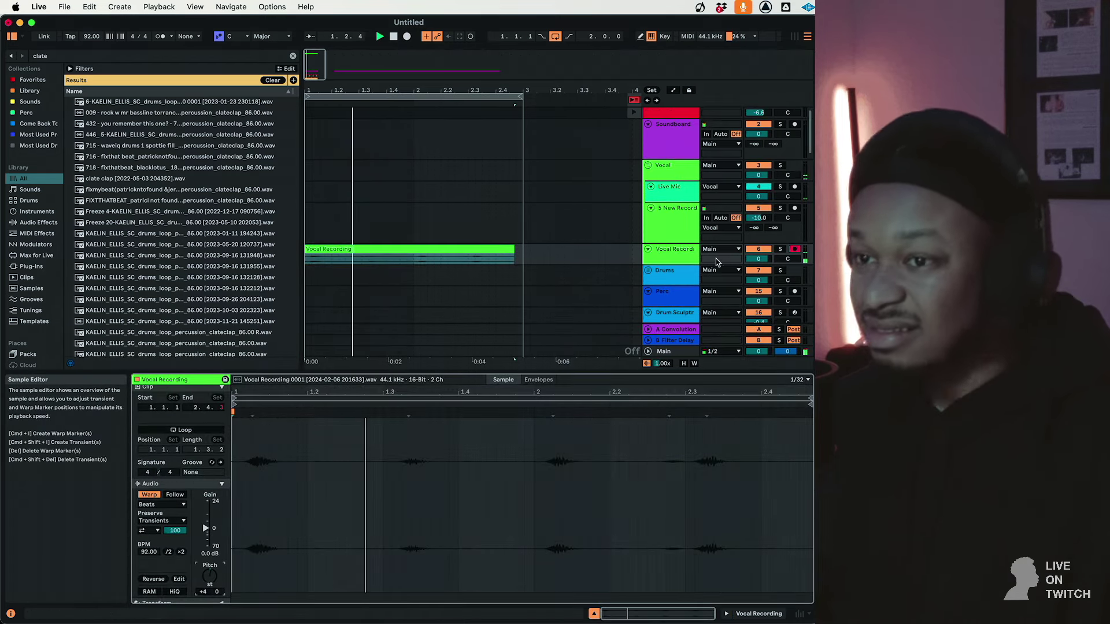
{"action": "left_click_drag", "start_coordinate": [621, 382], "coordinate": [620, 601]}
{"action": "scroll", "coordinate": [653, 213], "scroll_direction": "down", "scroll_amount": 3}
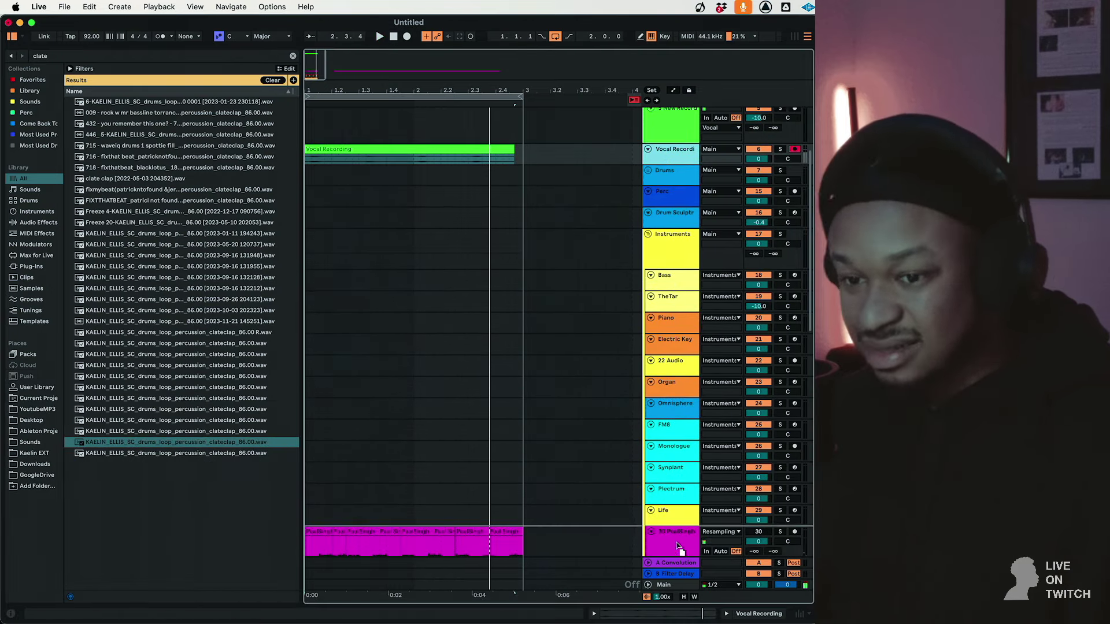
{"action": "scroll", "coordinate": [680, 500], "scroll_direction": "down", "scroll_amount": 8}
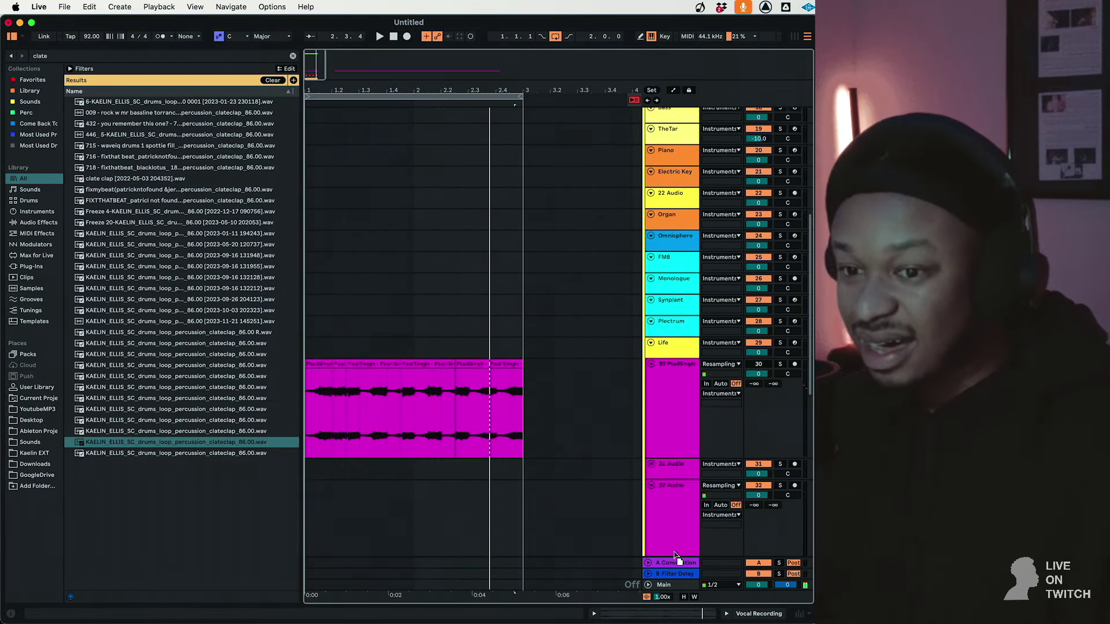
{"action": "scroll", "coordinate": [674, 554], "scroll_direction": "down", "scroll_amount": 8}
{"action": "scroll", "coordinate": [674, 520], "scroll_direction": "down", "scroll_amount": 2}
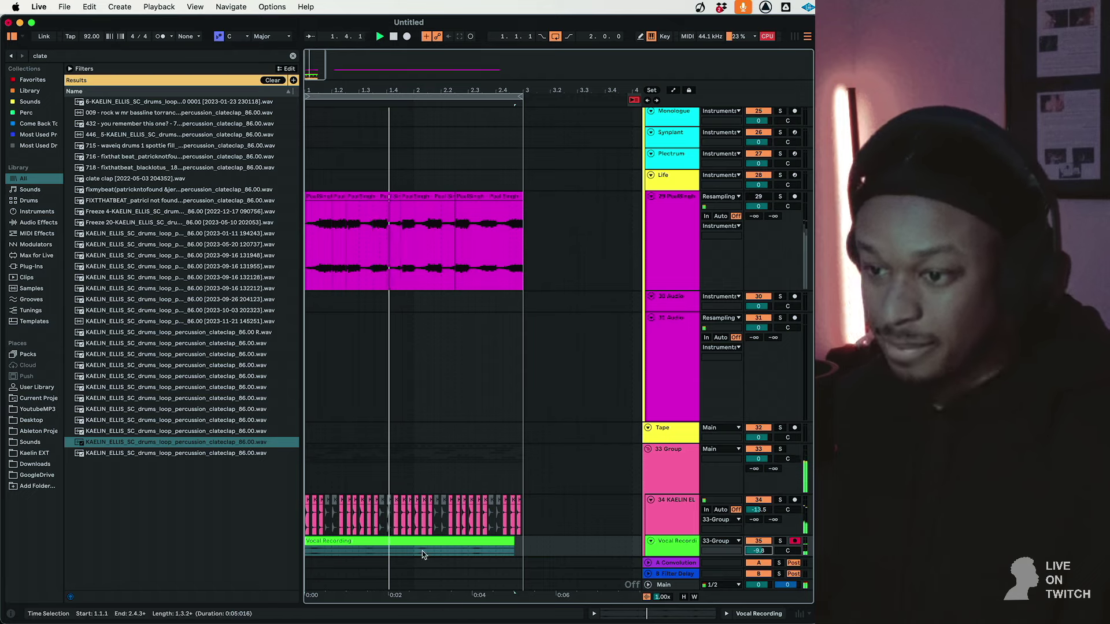
{"action": "left_click_drag", "start_coordinate": [758, 550], "coordinate": [758, 545]}
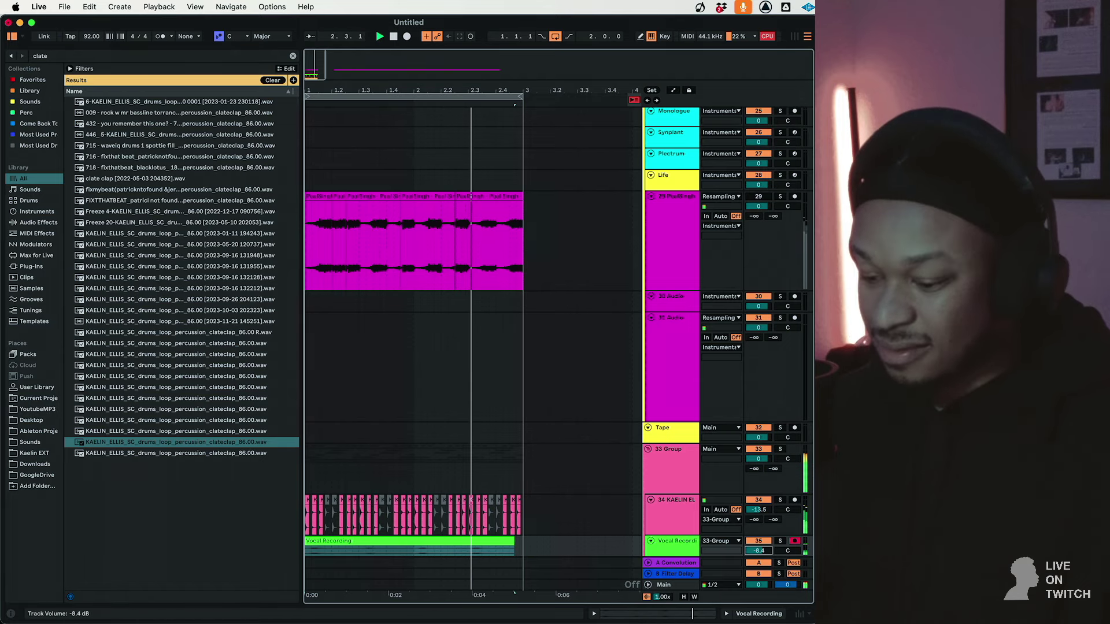
Set a fixed 1 Bar grid and duplicate the vocal recording's first bar over bar 2
{"action": "scroll", "coordinate": [533, 457], "scroll_direction": "down", "scroll_amount": 5}
{"action": "right_click", "coordinate": [557, 391]}
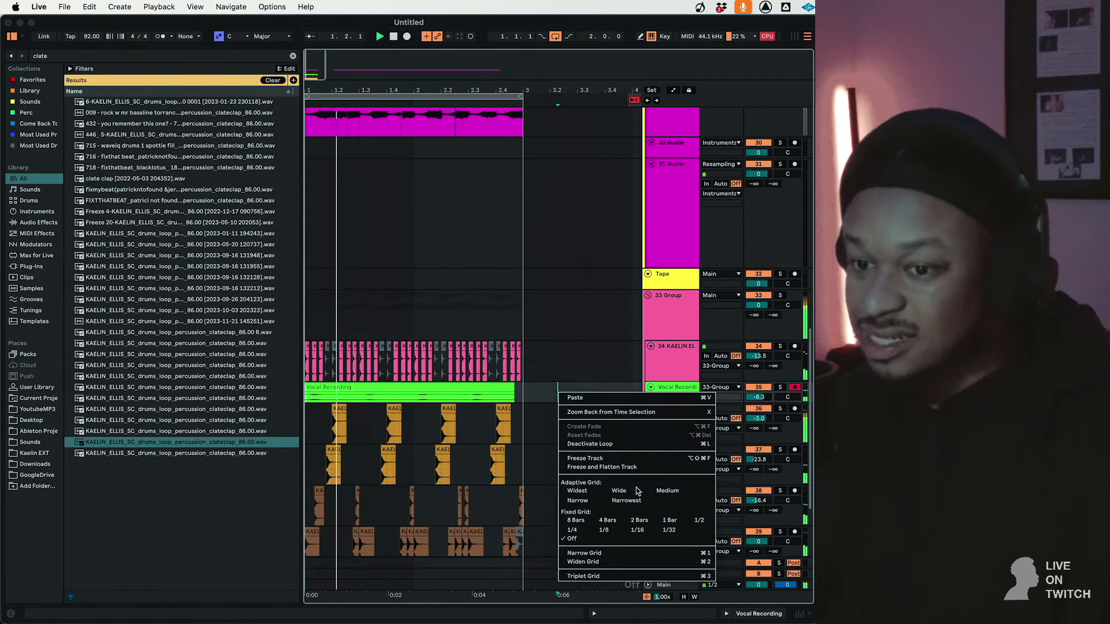
{"action": "left_click", "coordinate": [649, 522]}
{"action": "right_click", "coordinate": [422, 399]}
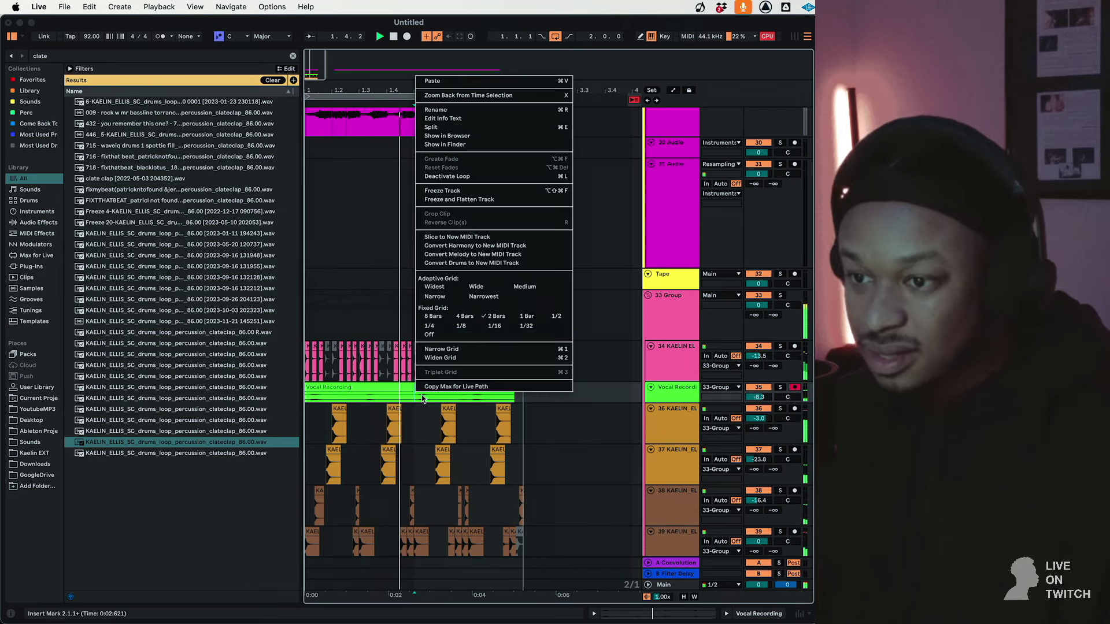
{"action": "left_click", "coordinate": [519, 317]}
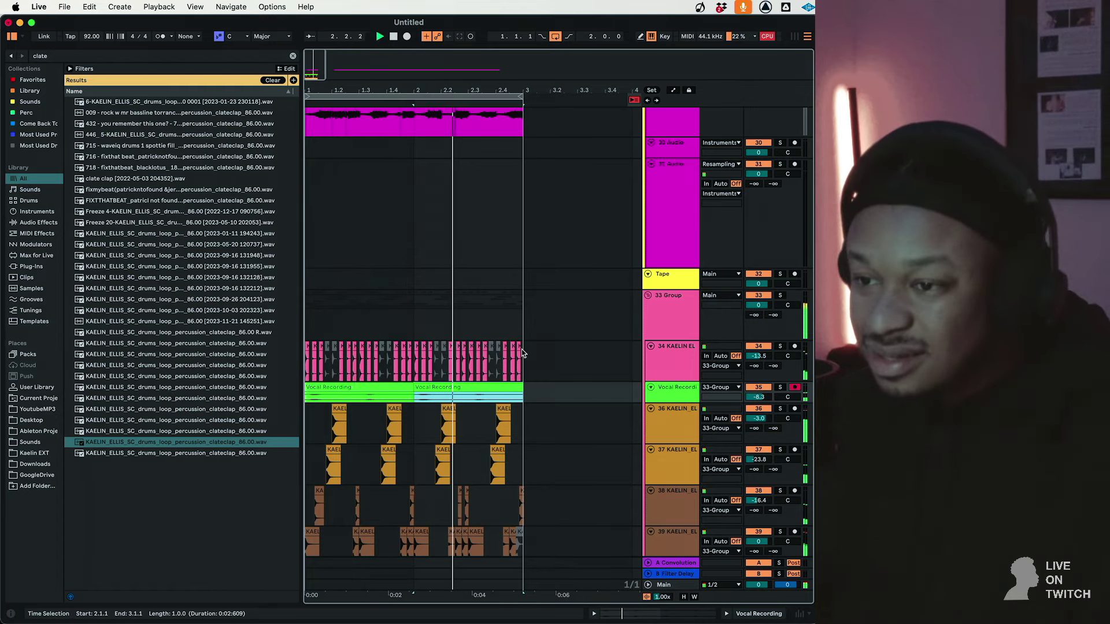
Copy the Kaelin Ellis KFX 2.1 rack from the hi-hat track to the Vocal Recording track
{"action": "left_click", "coordinate": [680, 371]}
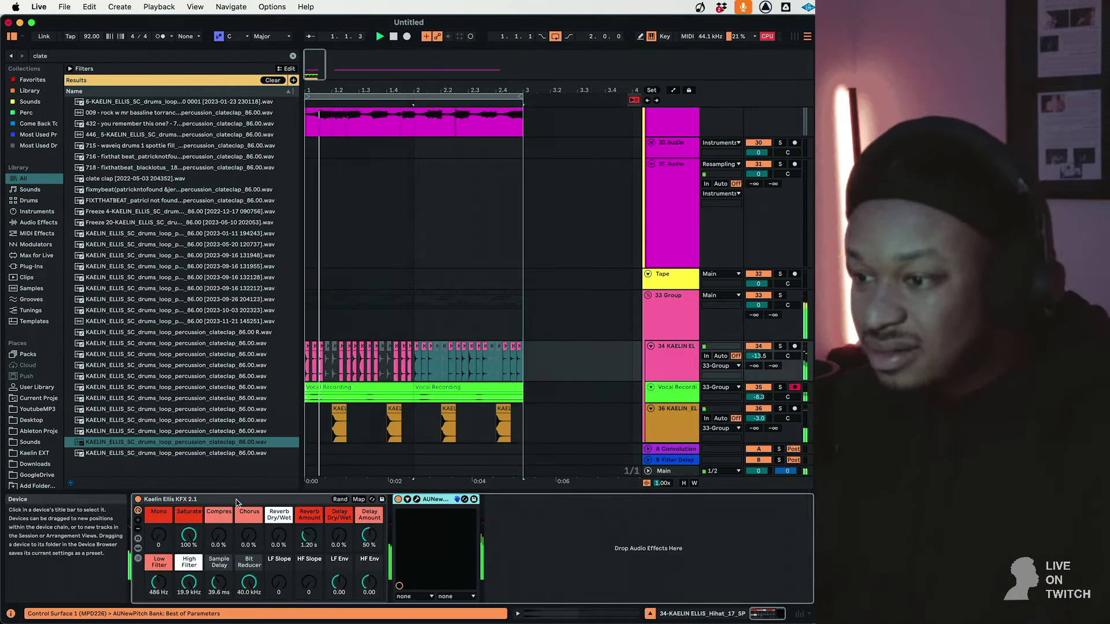
{"action": "left_click", "coordinate": [209, 501]}
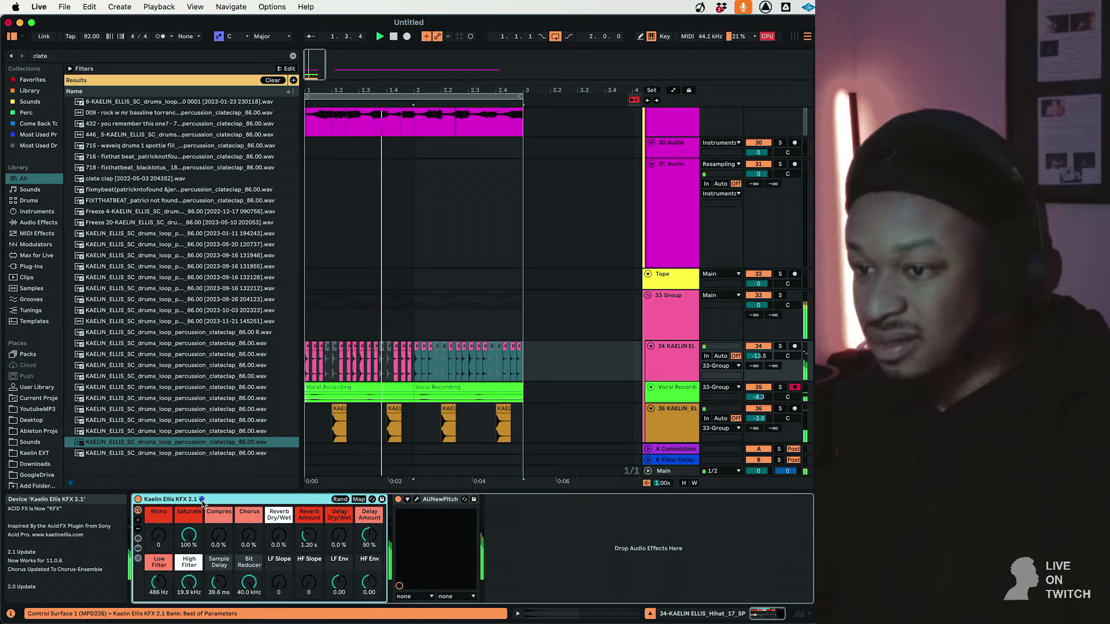
{"action": "left_click", "coordinate": [665, 392]}
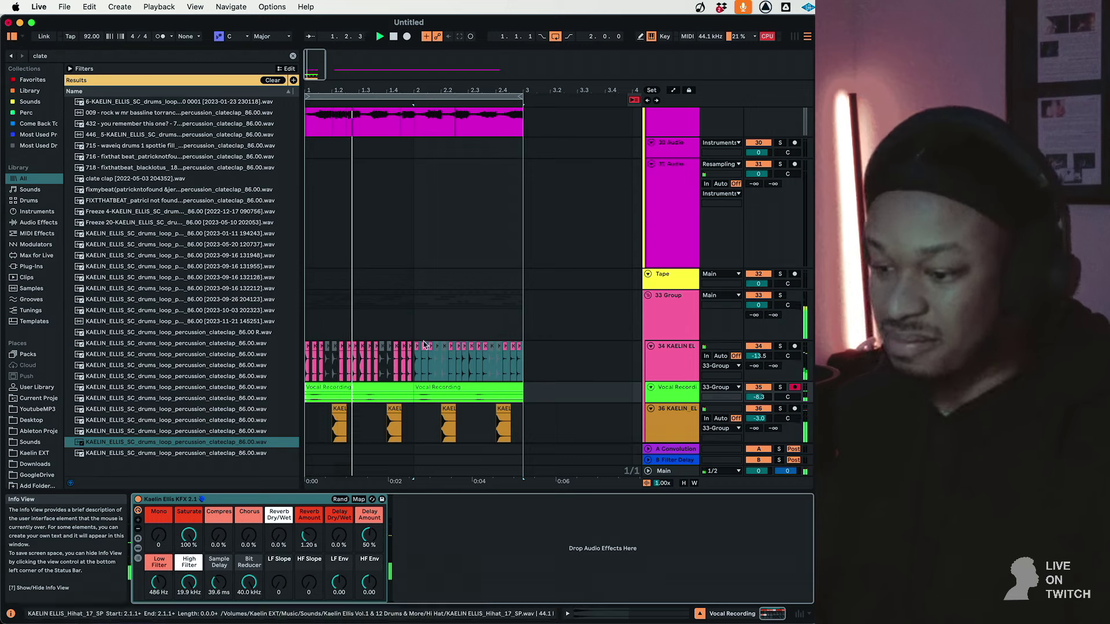
Select all the PaalSingh sample clips across the two bars and set their pitch to +6 semitones
{"action": "scroll", "coordinate": [684, 247], "scroll_direction": "up", "scroll_amount": 6}
{"action": "scroll", "coordinate": [683, 247], "scroll_direction": "up", "scroll_amount": 5}
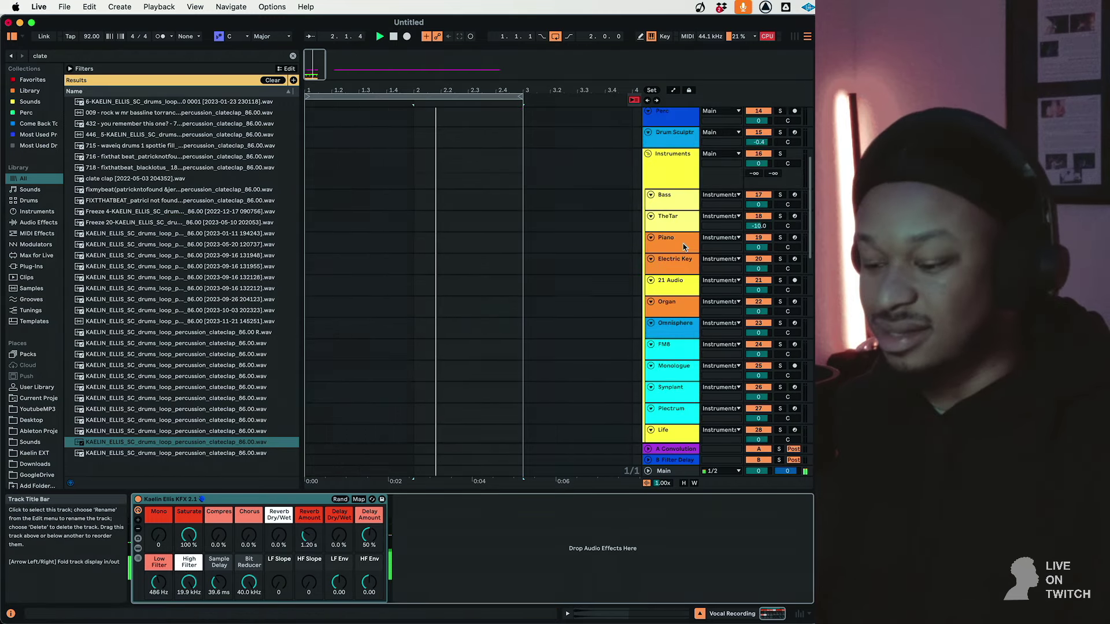
{"action": "key", "text": "space"}
{"action": "scroll", "coordinate": [556, 345], "scroll_direction": "down", "scroll_amount": 5}
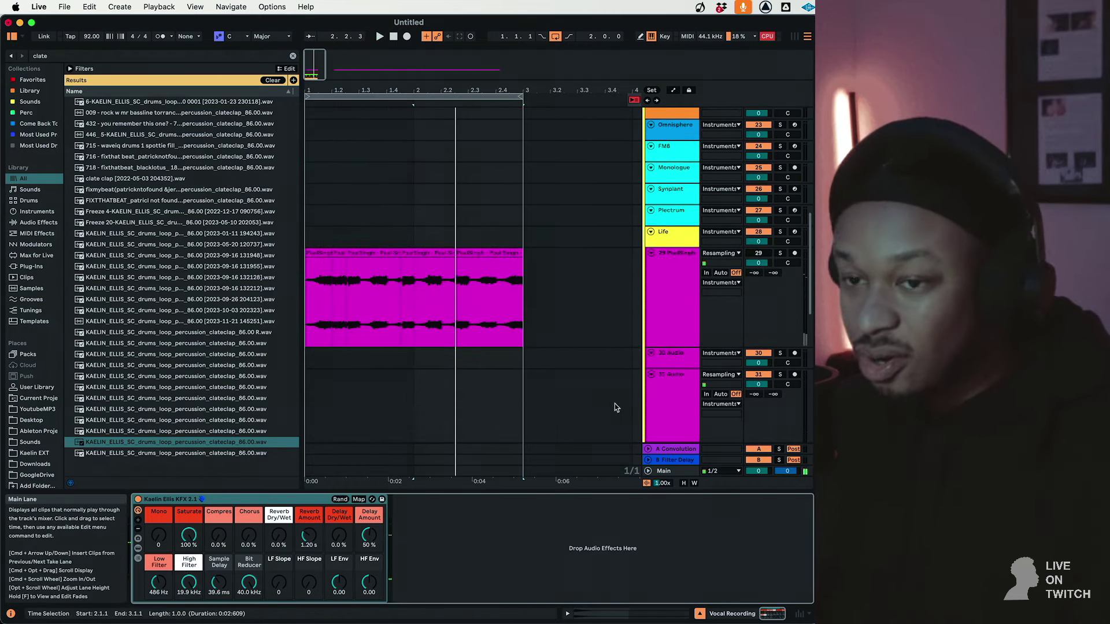
{"action": "left_click", "coordinate": [435, 280]}
{"action": "left_click", "coordinate": [316, 252]}
{"action": "key", "text": "space"}
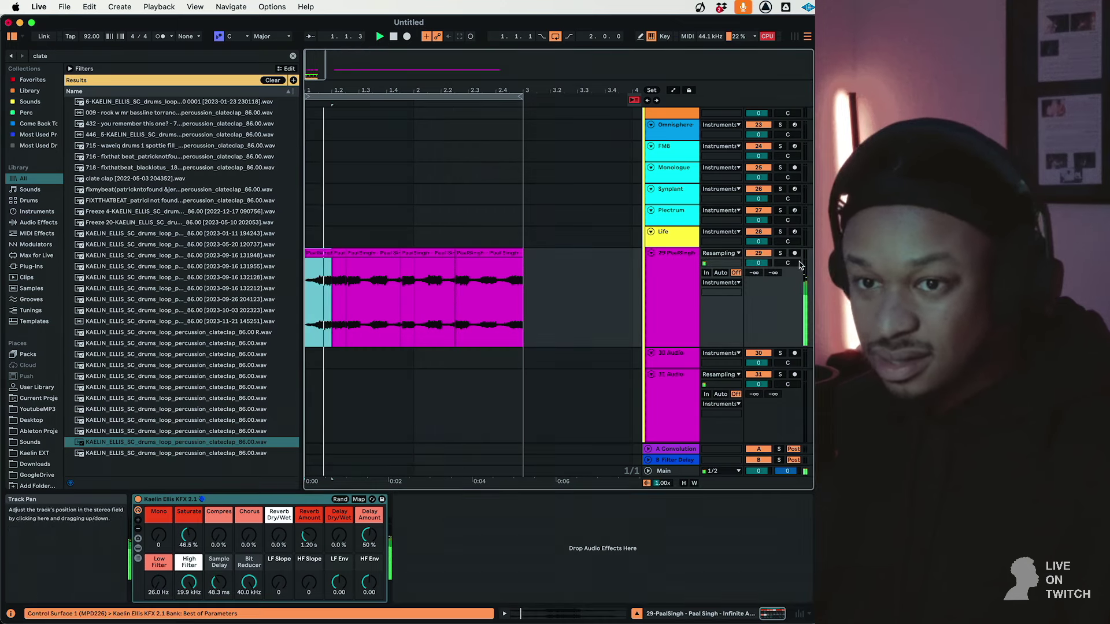
{"action": "left_click_drag", "start_coordinate": [524, 293], "coordinate": [338, 321]}
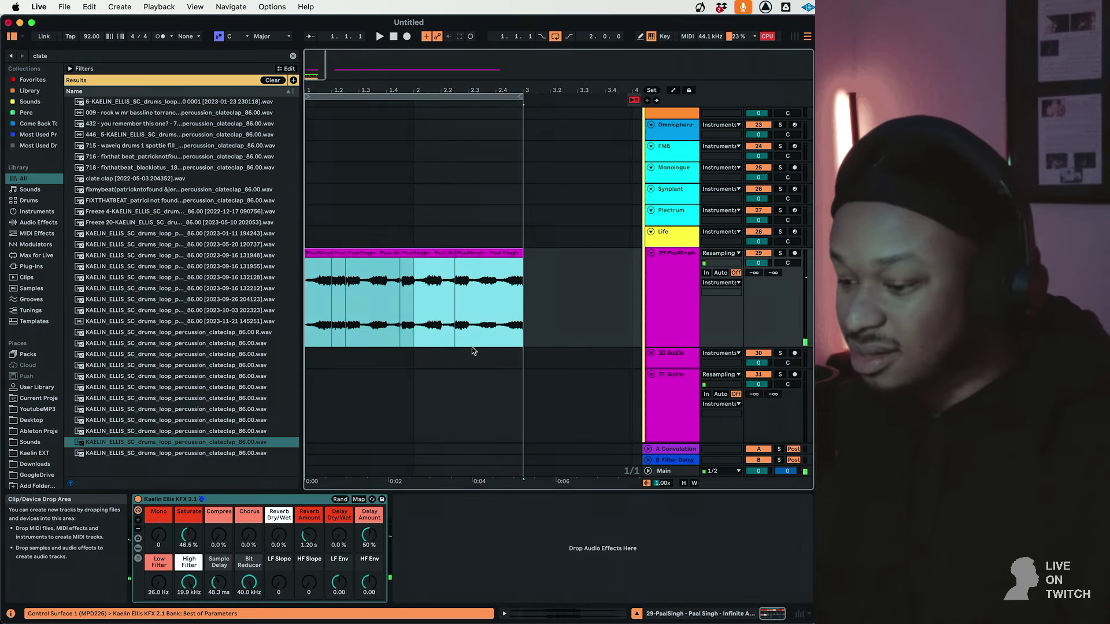
{"action": "key", "text": "0"}
{"action": "key", "text": "0"}
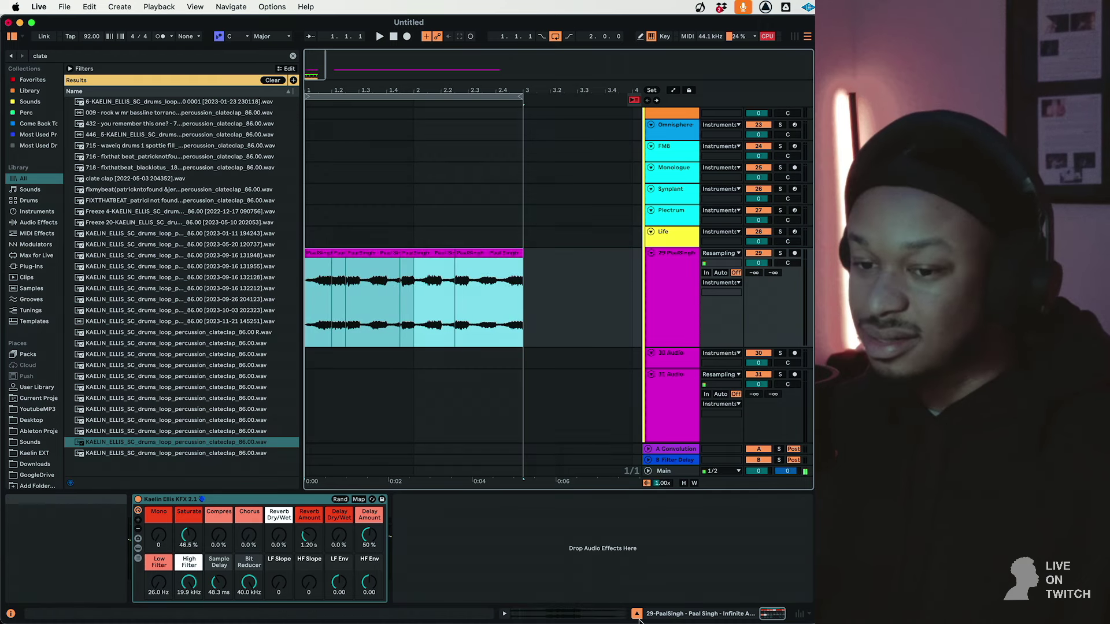
{"action": "key", "text": "shift+Tab"}
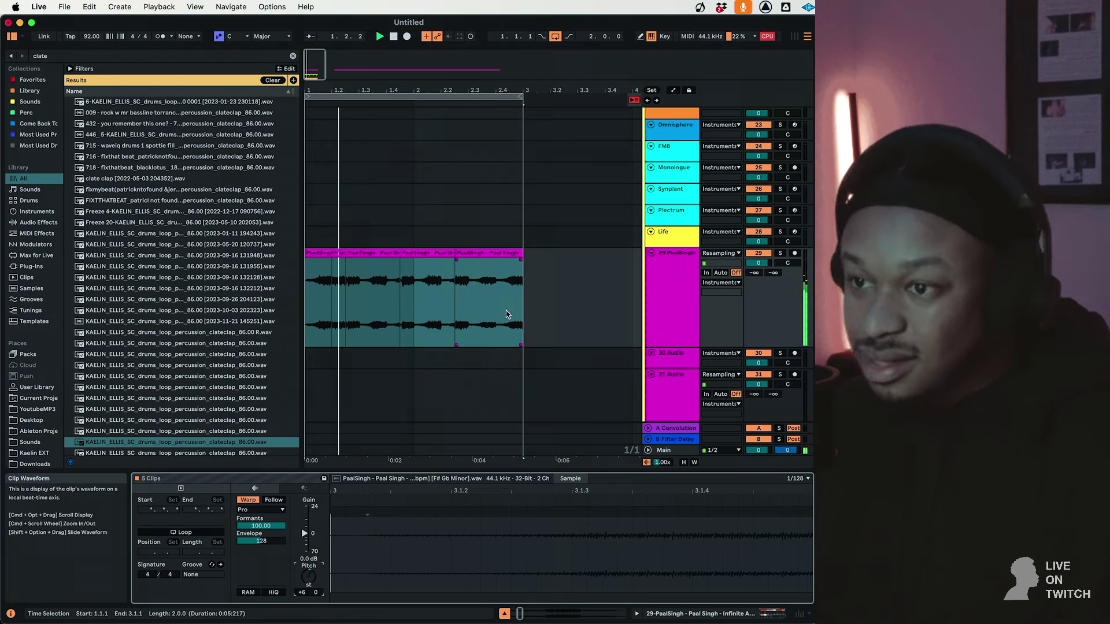
Open the Bass track's instrument rack and set the PaalSingh track's volume to -6.0 dB
{"action": "left_click_drag", "start_coordinate": [758, 263], "coordinate": [758, 264]}
{"action": "double_click", "coordinate": [678, 293]}
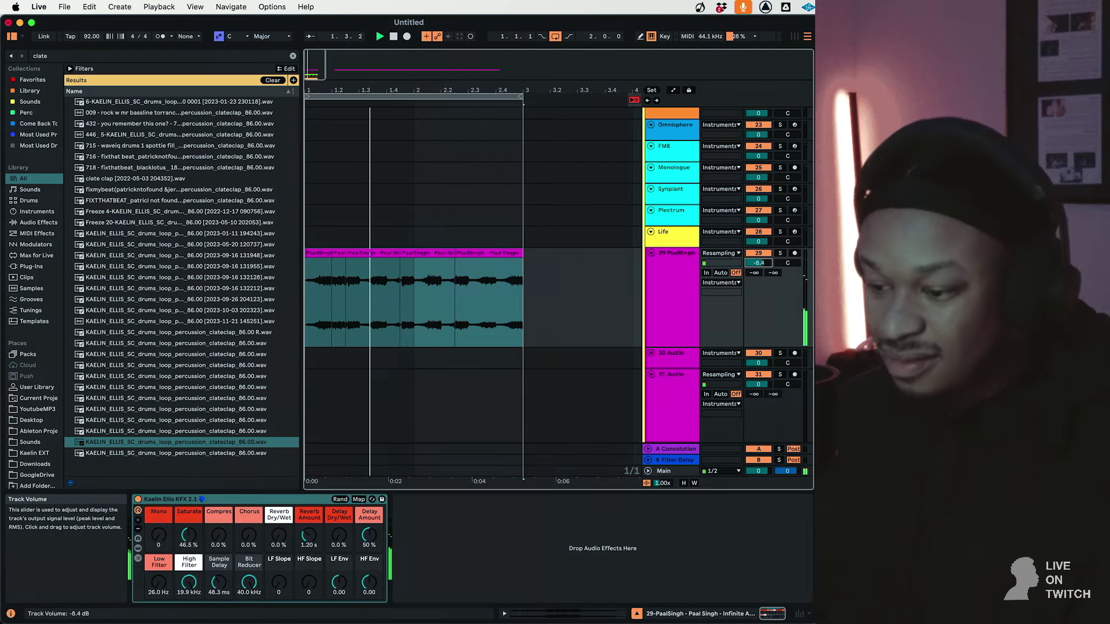
{"action": "scroll", "coordinate": [691, 187], "scroll_direction": "up", "scroll_amount": 10}
{"action": "left_click", "coordinate": [674, 166]}
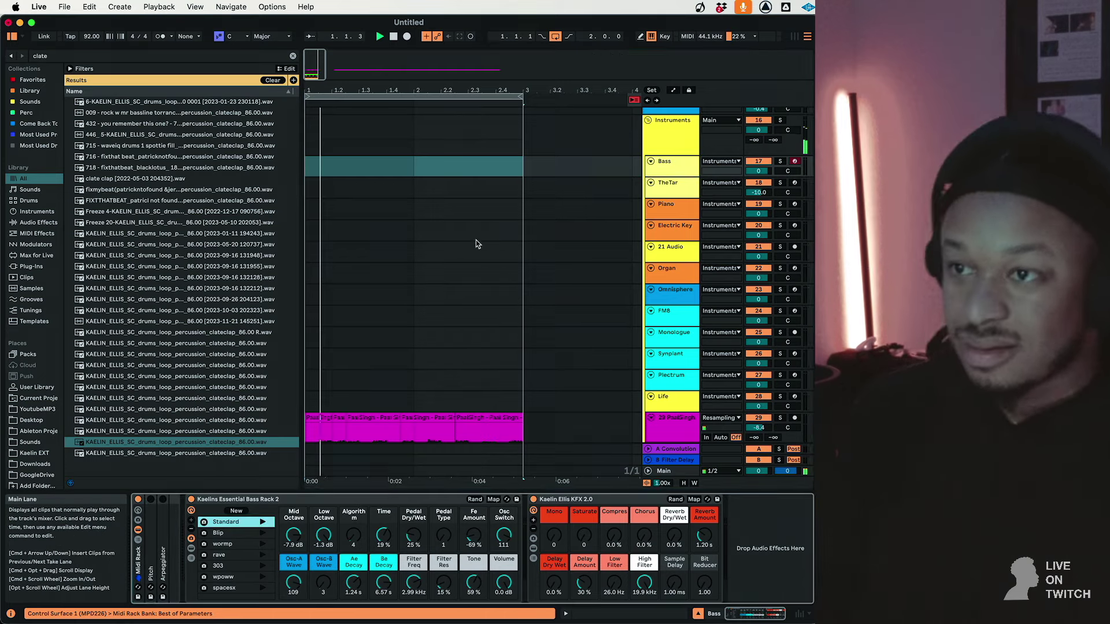
{"action": "left_click_drag", "start_coordinate": [747, 426], "coordinate": [748, 415]}
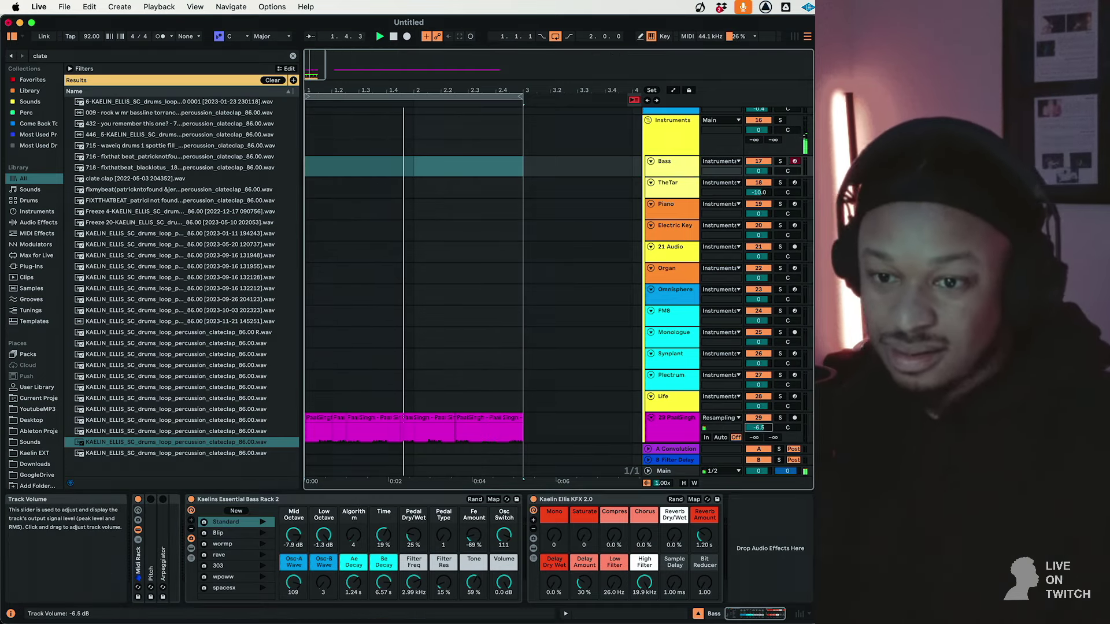
Set Formants to 0.00 and Envelope to 256 for all the PaalSingh clips in the two-bar loop
{"action": "left_click_drag", "start_coordinate": [543, 437], "coordinate": [208, 436]}
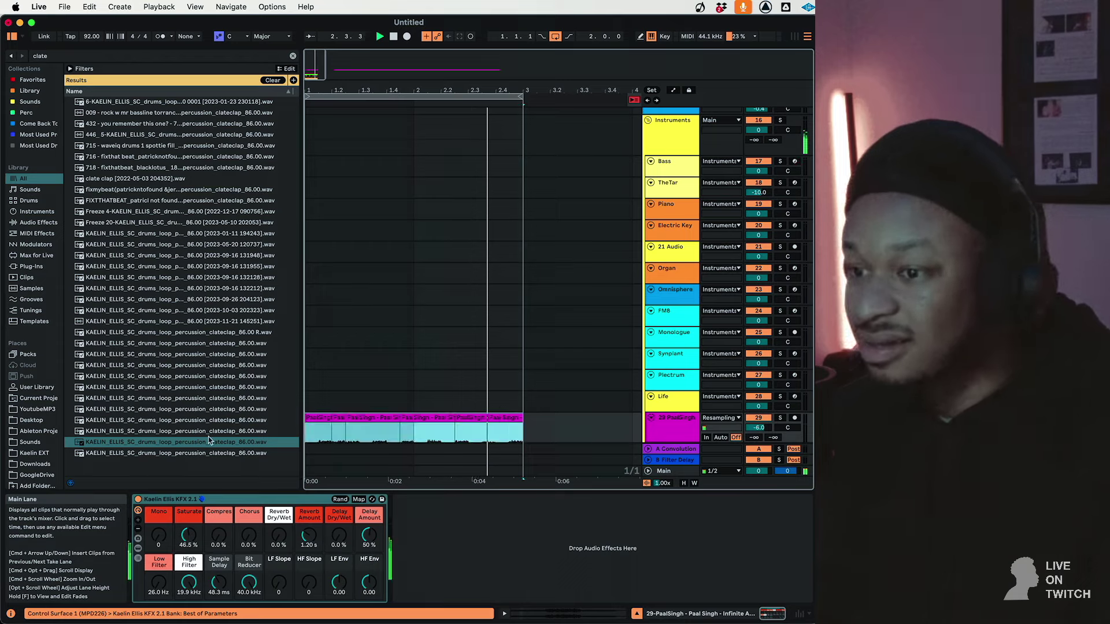
{"action": "left_click", "coordinate": [554, 615]}
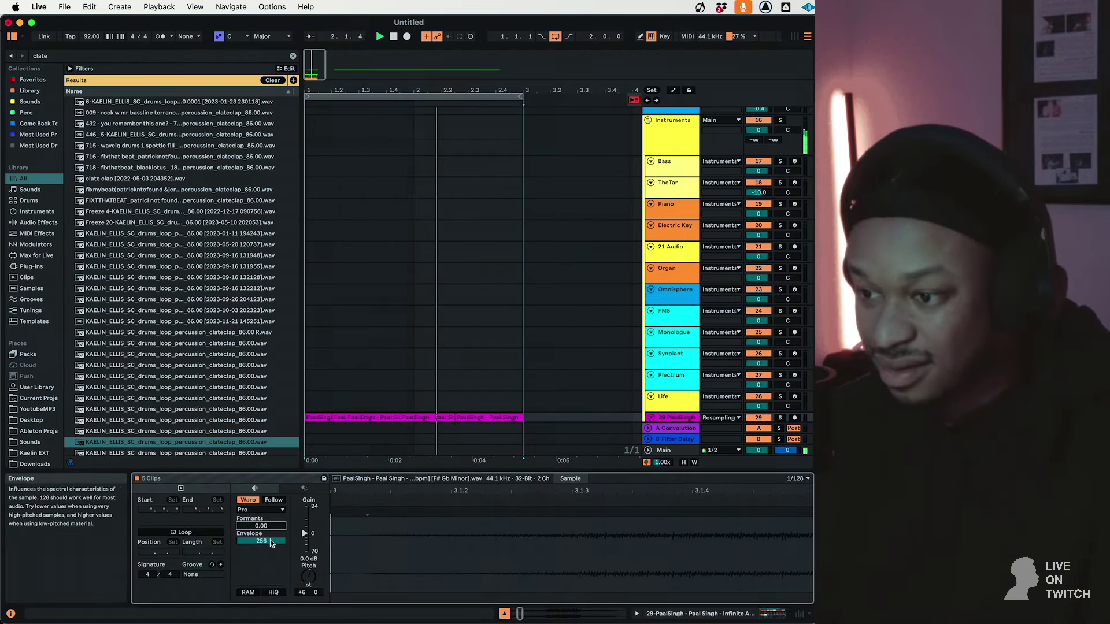
Duplicate all material in the two-bar loop region three times so the arrangement runs to bar 9
{"action": "left_click", "coordinate": [404, 95]}
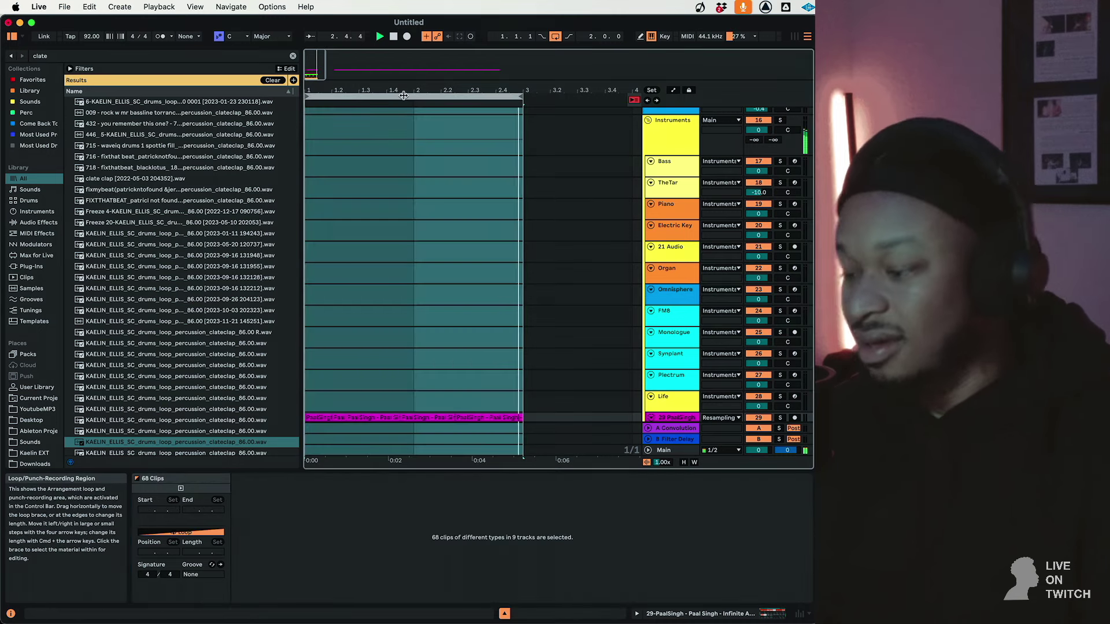
{"action": "key", "text": "super+d"}
{"action": "key", "text": "super+d"}
{"action": "key", "text": "super+d"}
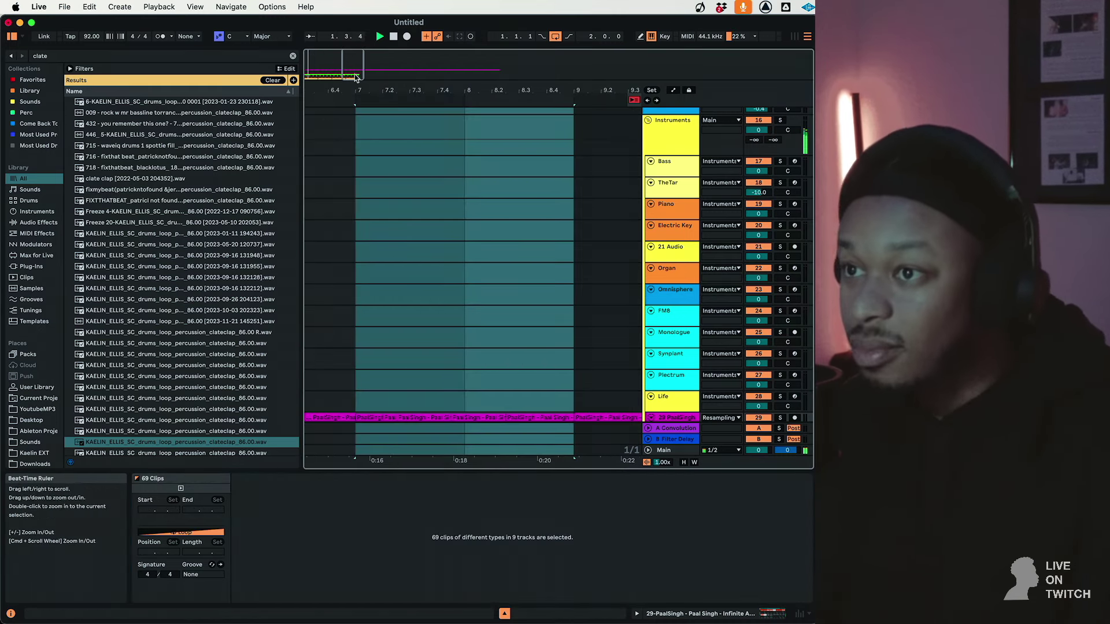
{"action": "key", "text": "minus"}
{"action": "key", "text": "minus"}
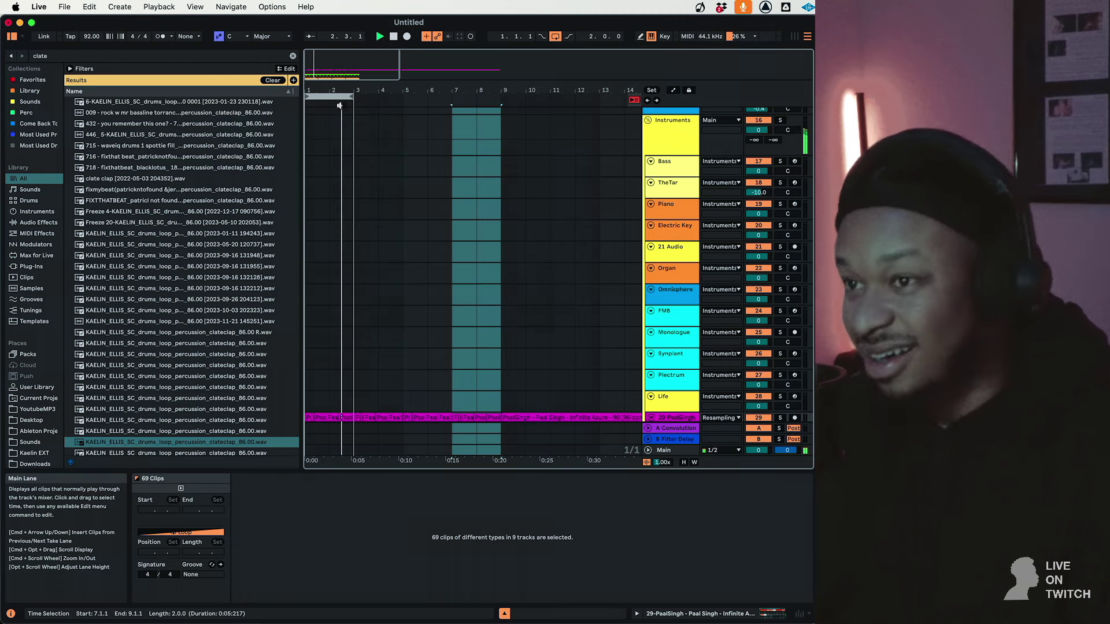
Extend the arrangement loop to cover bars 1 to 9 and play from the start with the Bass track selected
{"action": "left_click_drag", "start_coordinate": [353, 96], "coordinate": [501, 96]}
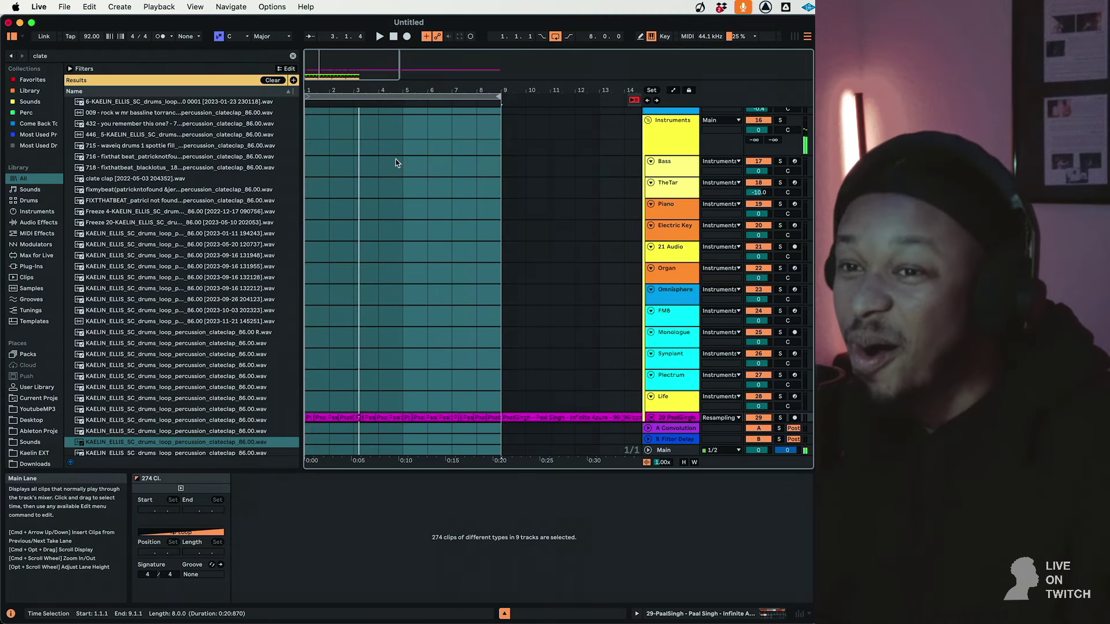
{"action": "left_click", "coordinate": [315, 168]}
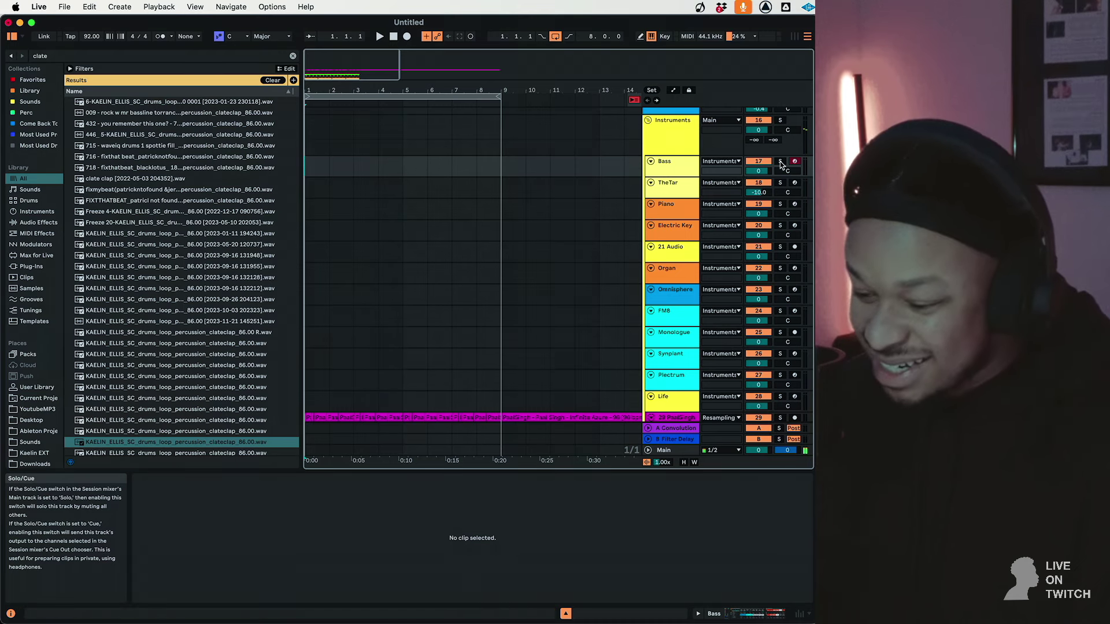
{"action": "key", "text": "space"}
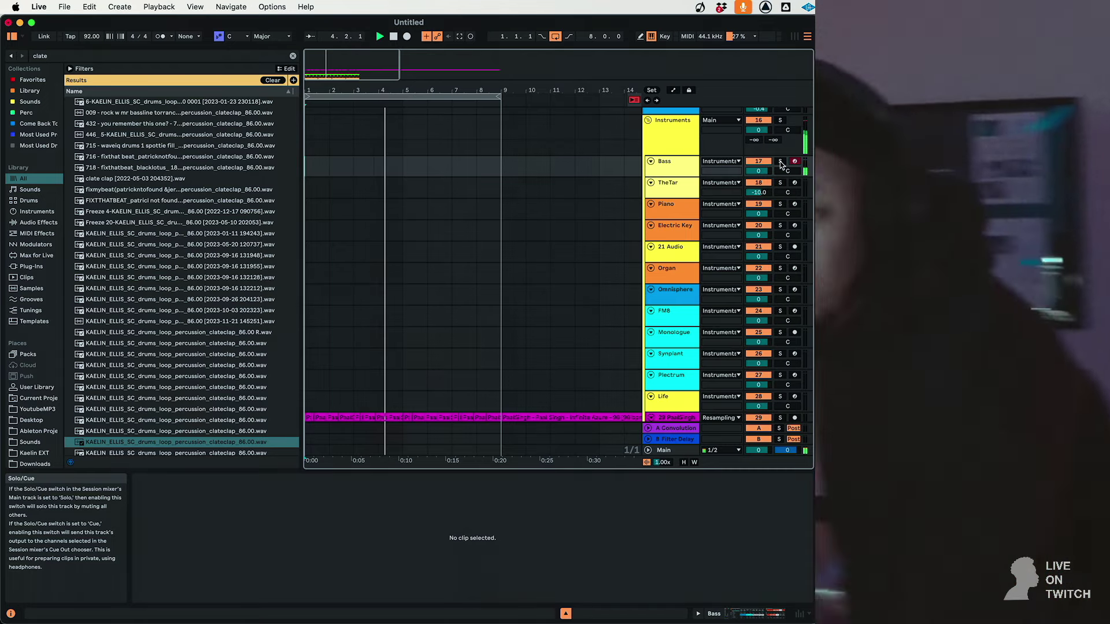
Recall the Standard macro variation in the Bass track's Kaelins Essential Bass Rack 2
{"action": "double_click", "coordinate": [689, 173]}
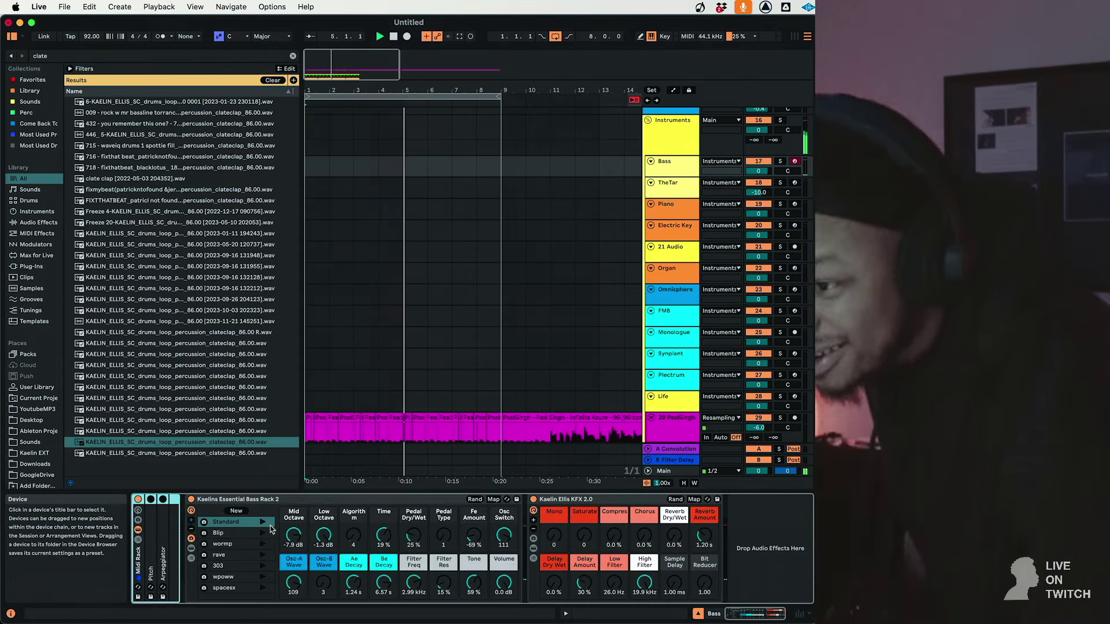
{"action": "double_click", "coordinate": [240, 522]}
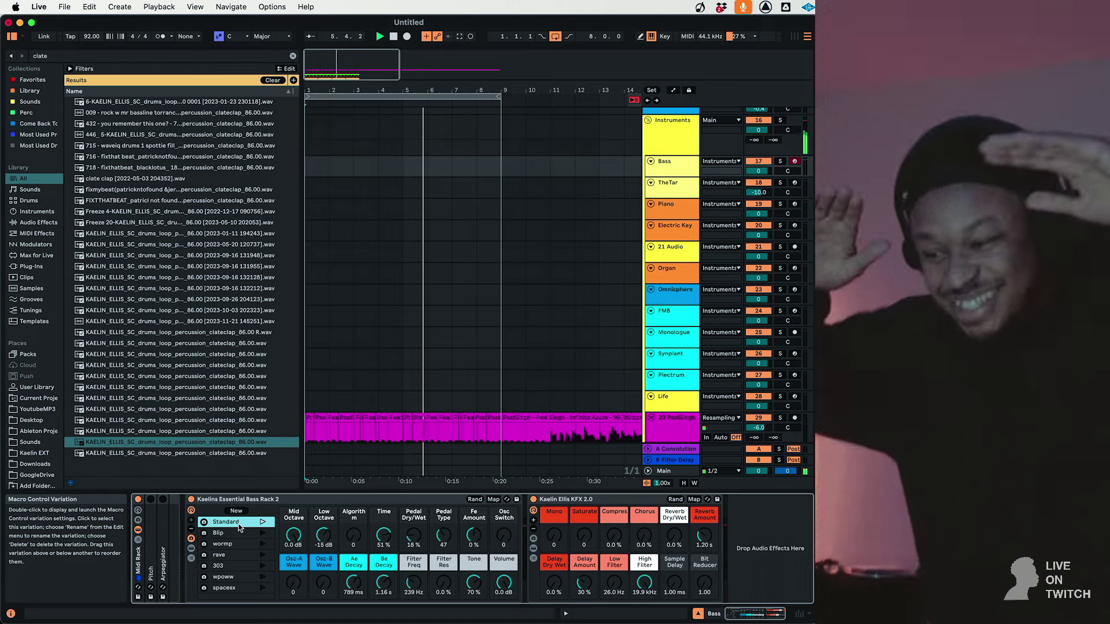
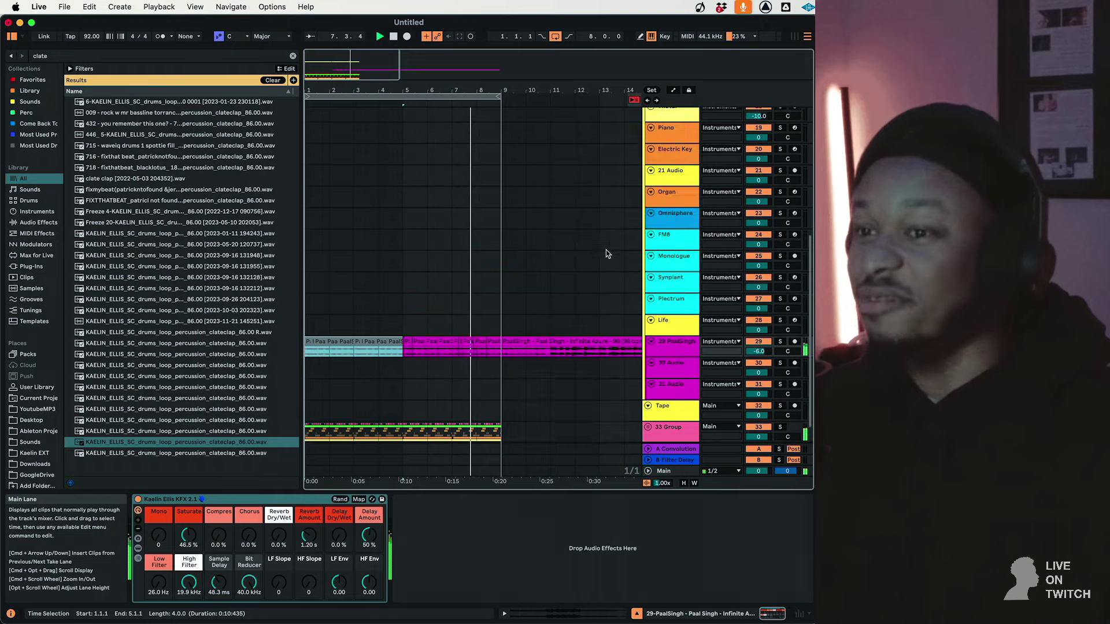
Delete the leftover long PaalSingh audio that runs past bar 9
{"action": "left_click", "coordinate": [506, 372]}
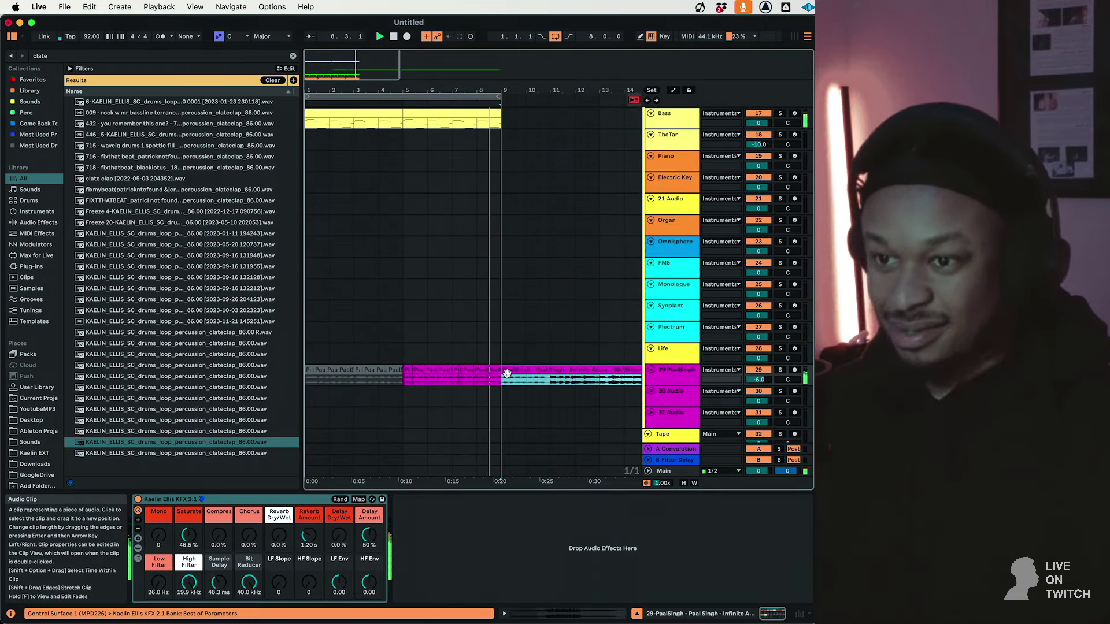
{"action": "scroll", "coordinate": [515, 370], "scroll_direction": "down", "scroll_amount": 5}
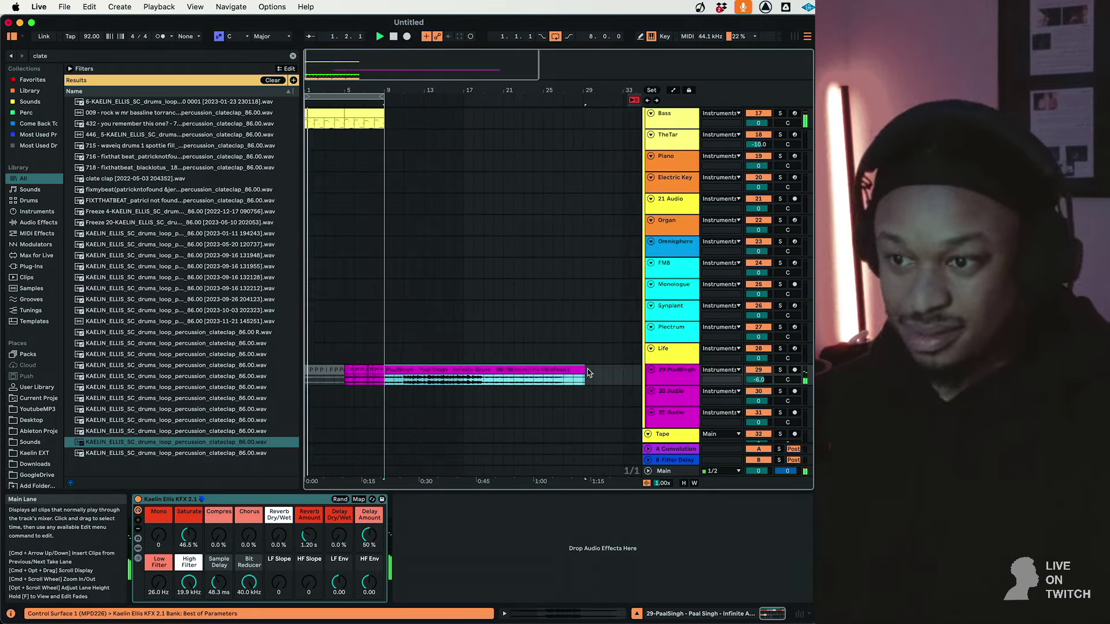
{"action": "left_click_drag", "start_coordinate": [587, 372], "coordinate": [395, 377]}
{"action": "key", "text": "Delete"}
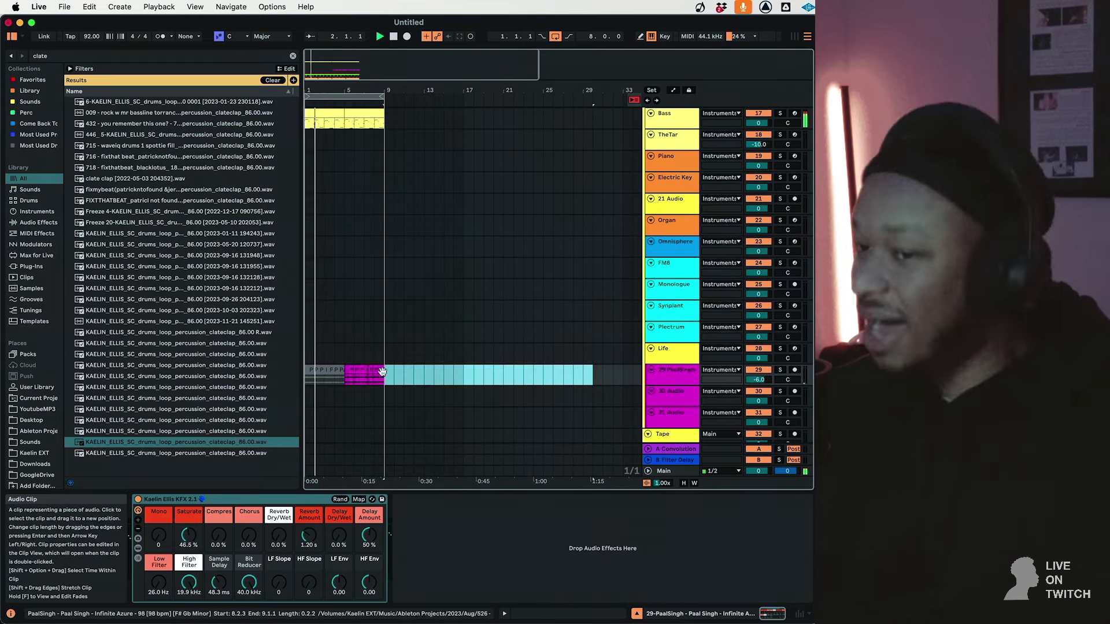
Set Pedal Dry/Wet to 54 % in the Bass track's rack while playing the bass part from bar 1
{"action": "scroll", "coordinate": [426, 204], "scroll_direction": "down", "scroll_amount": 3}
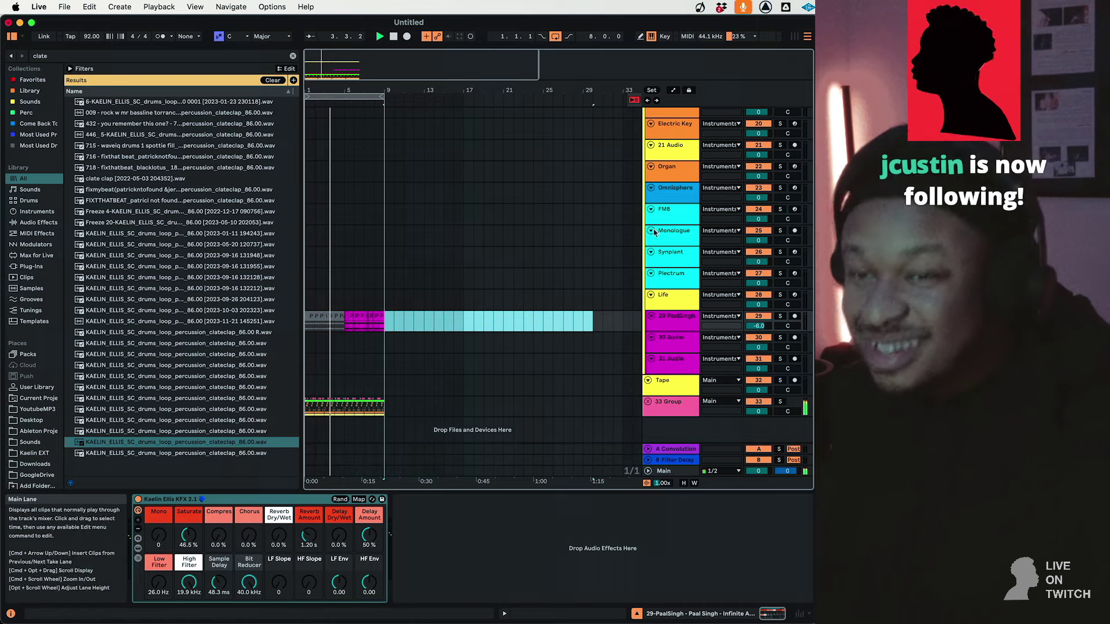
{"action": "scroll", "coordinate": [670, 284], "scroll_direction": "up", "scroll_amount": 10}
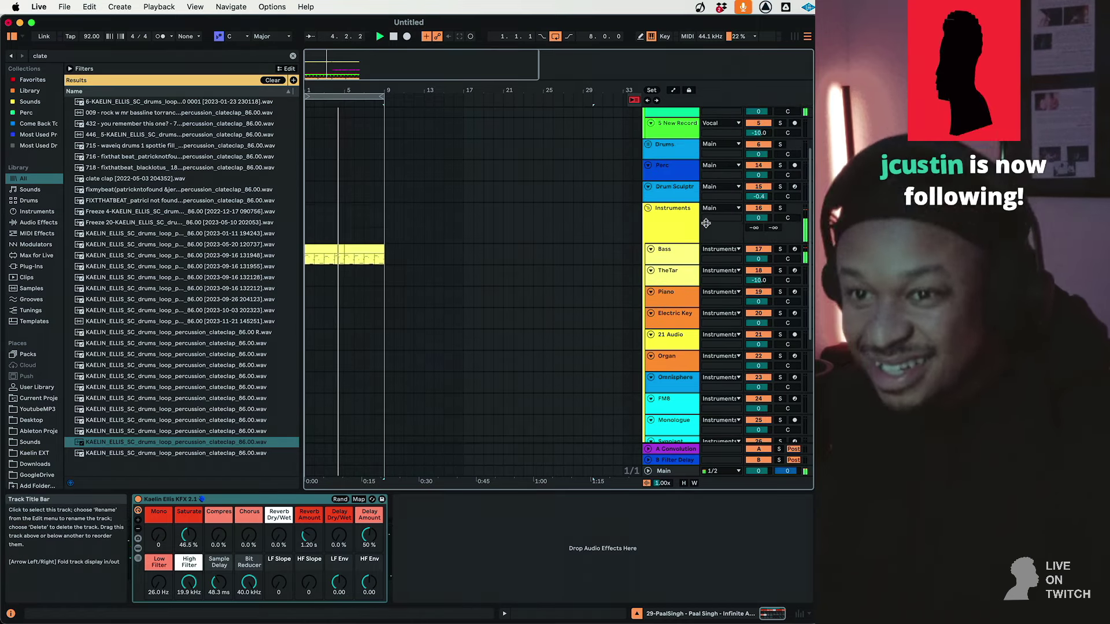
{"action": "left_click", "coordinate": [686, 250]}
{"action": "key", "text": "space"}
{"action": "left_click_drag", "start_coordinate": [414, 538], "coordinate": [414, 514]}
{"action": "key", "text": "space"}
{"action": "key", "text": "space"}
{"action": "double_click", "coordinate": [312, 249]}
{"action": "key", "text": "space"}
{"action": "double_click", "coordinate": [664, 262]}
{"action": "left_click_drag", "start_coordinate": [412, 549], "coordinate": [411, 542]}
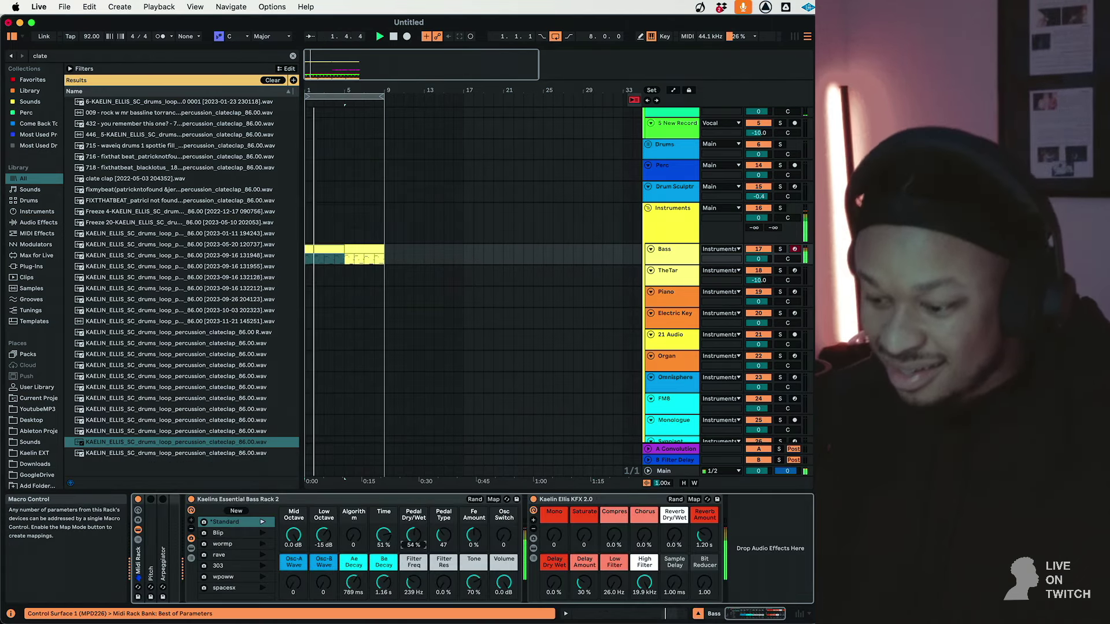
Select the Omnisphere track and arm it for recording
{"action": "scroll", "coordinate": [389, 421], "scroll_direction": "down", "scroll_amount": 5}
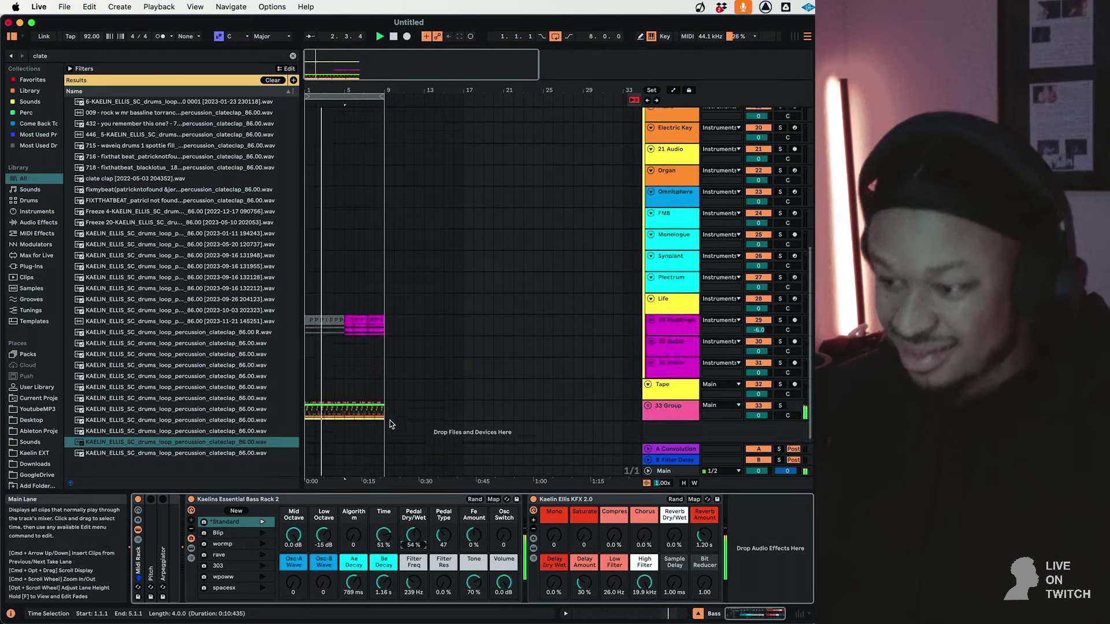
{"action": "left_click", "coordinate": [372, 413]}
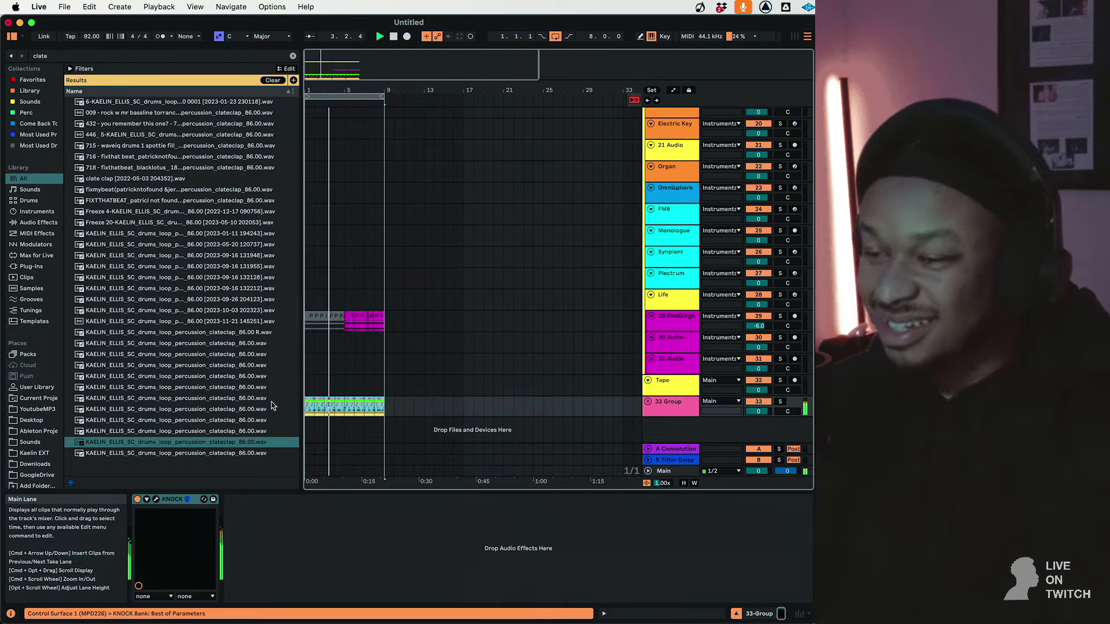
{"action": "left_click", "coordinate": [337, 320]}
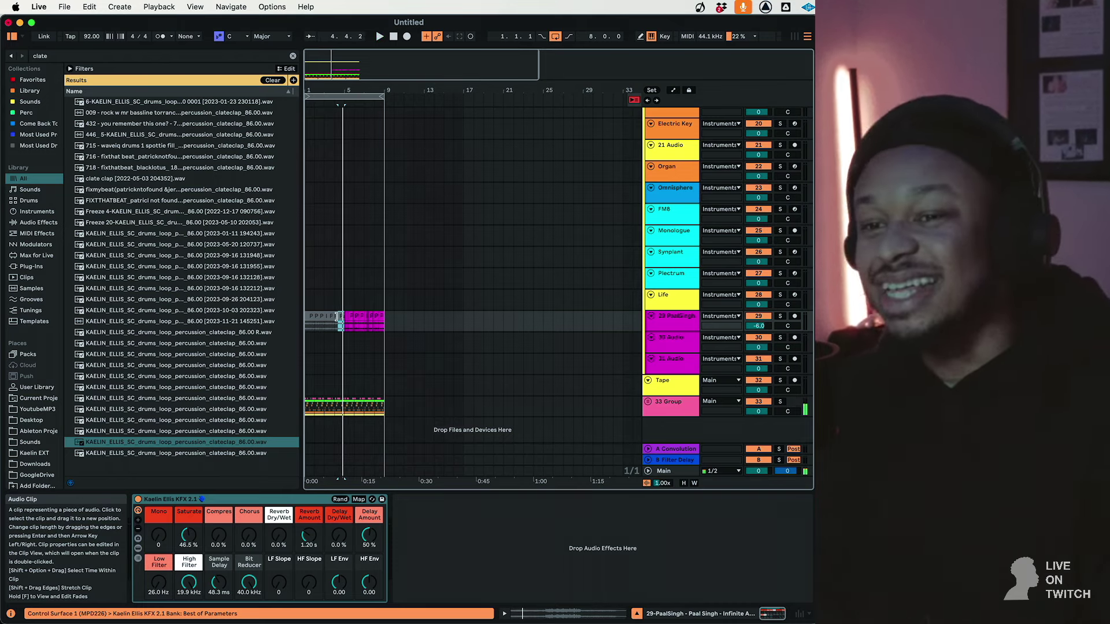
{"action": "left_click", "coordinate": [680, 276]}
{"action": "left_click", "coordinate": [684, 220]}
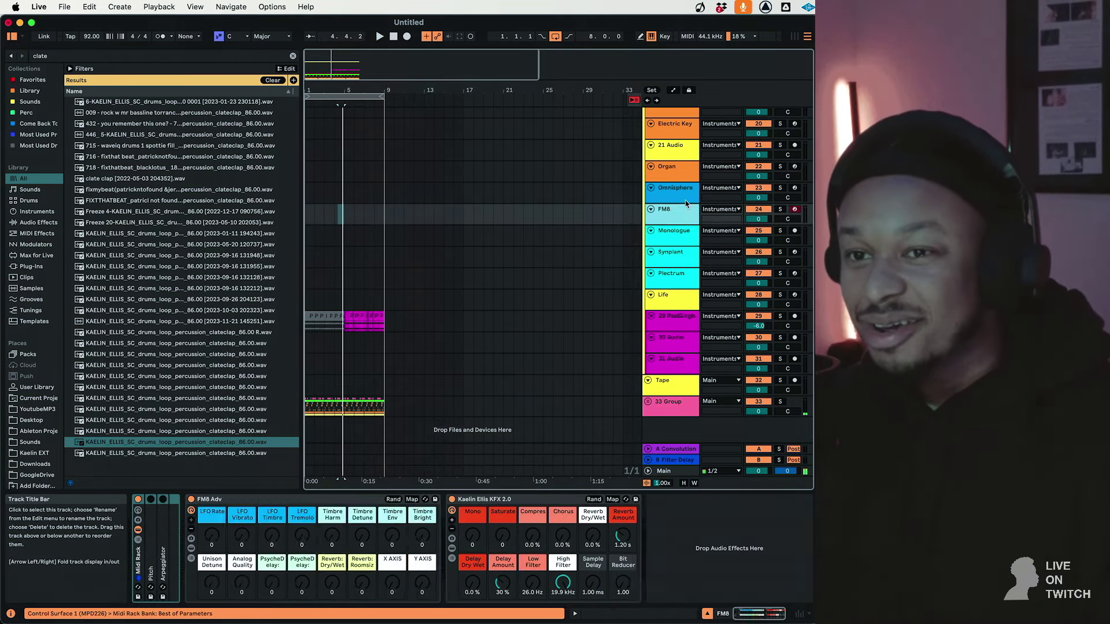
{"action": "left_click", "coordinate": [683, 191]}
{"action": "left_click", "coordinate": [793, 188]}
{"action": "left_click", "coordinate": [793, 190]}
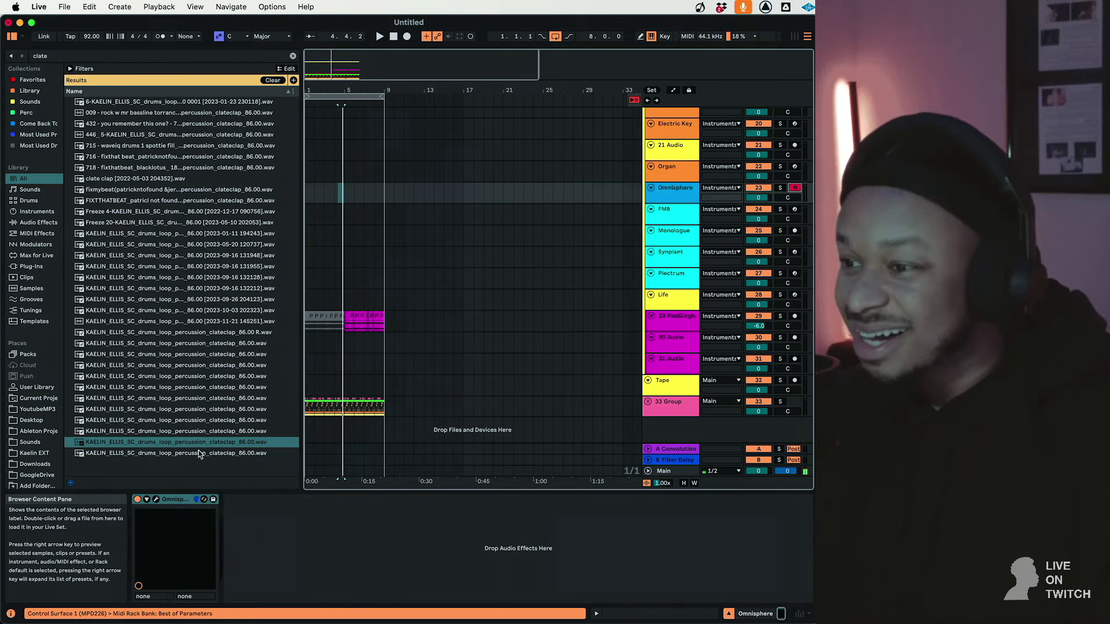
Open the Omnisphere instrument and bring up the Soundsource Browser for layer A
{"action": "left_click", "coordinate": [156, 499]}
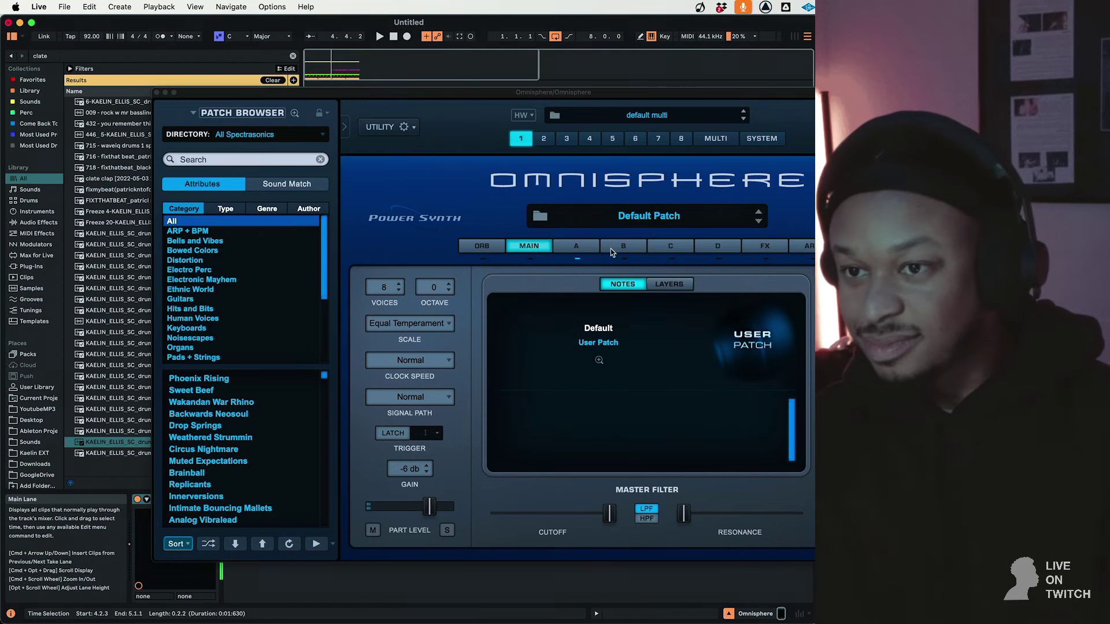
{"action": "left_click", "coordinate": [581, 250]}
{"action": "left_click", "coordinate": [586, 342]}
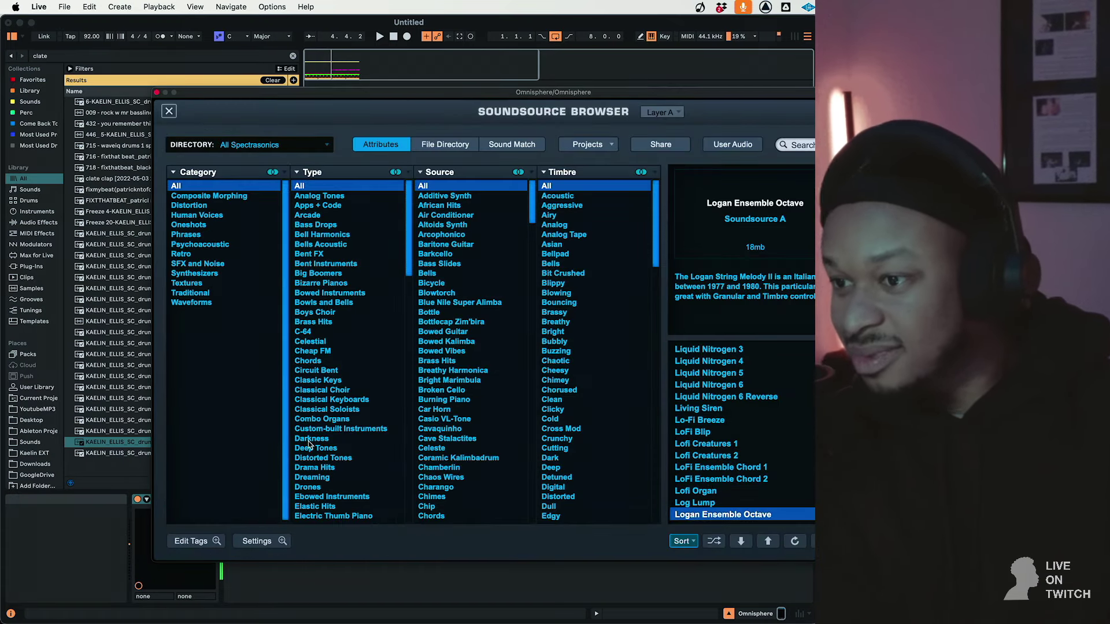
Filter the soundsources by the String Resonance type and try Friction String Resonance and Detective Story
{"action": "scroll", "coordinate": [345, 422], "scroll_direction": "down", "scroll_amount": 10}
{"action": "scroll", "coordinate": [352, 289], "scroll_direction": "down", "scroll_amount": 6}
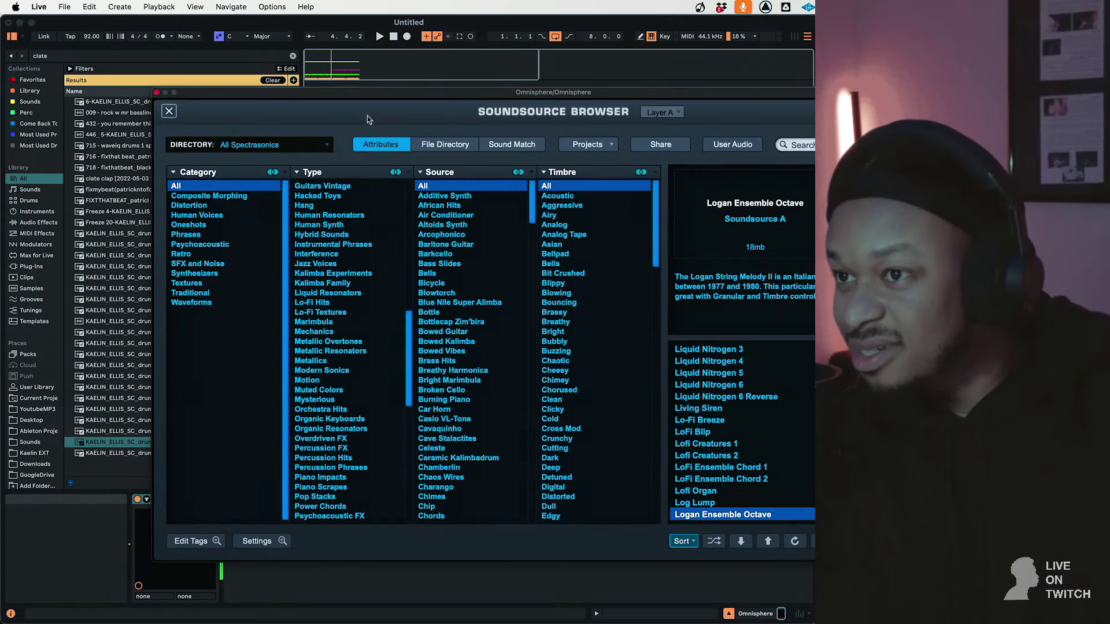
{"action": "left_click_drag", "start_coordinate": [320, 93], "coordinate": [268, 102]}
{"action": "scroll", "coordinate": [324, 437], "scroll_direction": "down", "scroll_amount": 7}
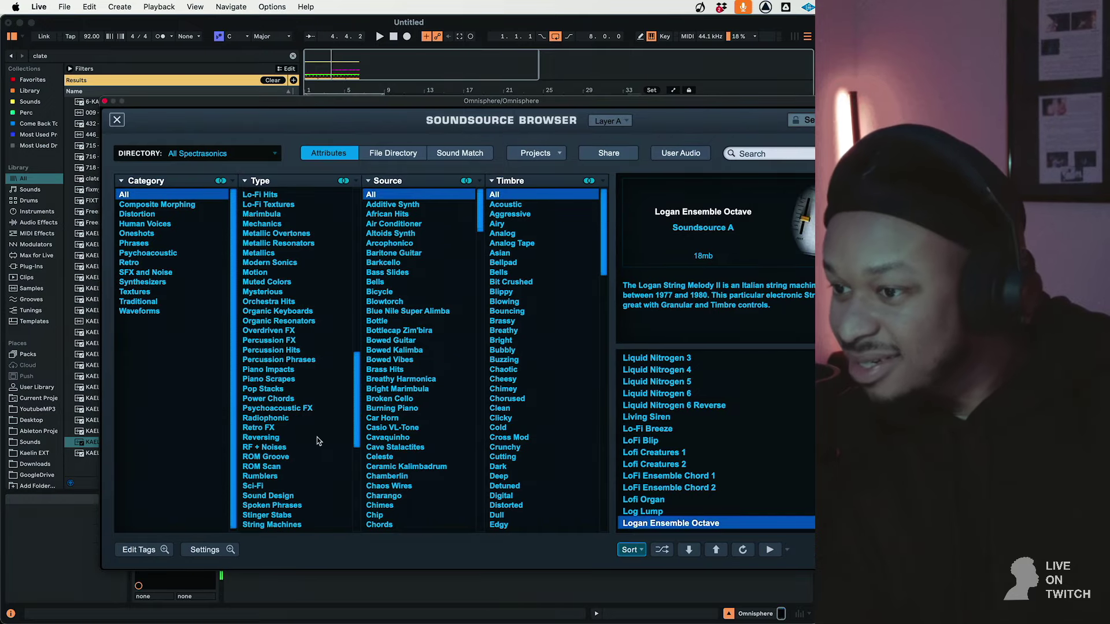
{"action": "left_click", "coordinate": [289, 427]}
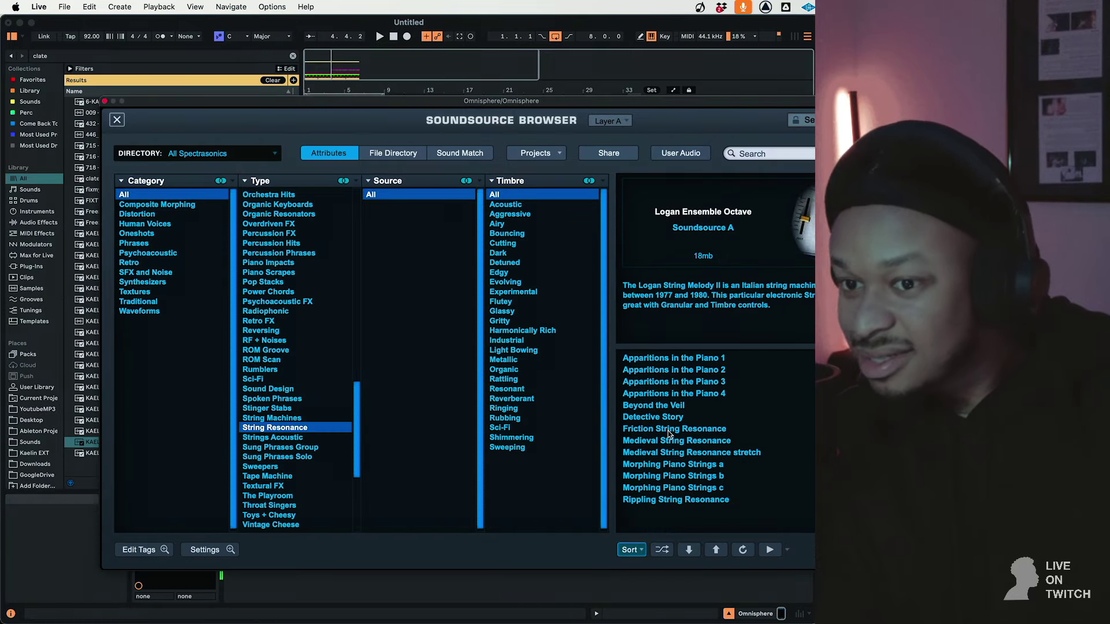
{"action": "left_click", "coordinate": [669, 430]}
{"action": "left_click", "coordinate": [673, 417]}
Filter the soundsources by String Machines, try several Logan sounds, and load Maunu String 1 in layer A
{"action": "left_click", "coordinate": [298, 418]}
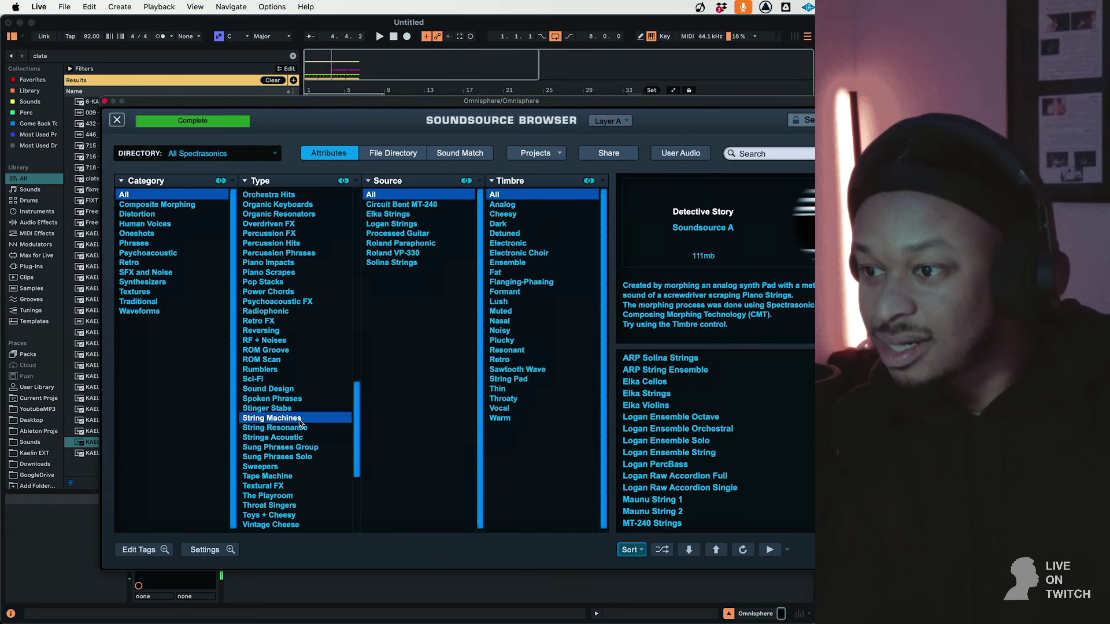
{"action": "left_click", "coordinate": [691, 475]}
{"action": "left_click", "coordinate": [679, 466]}
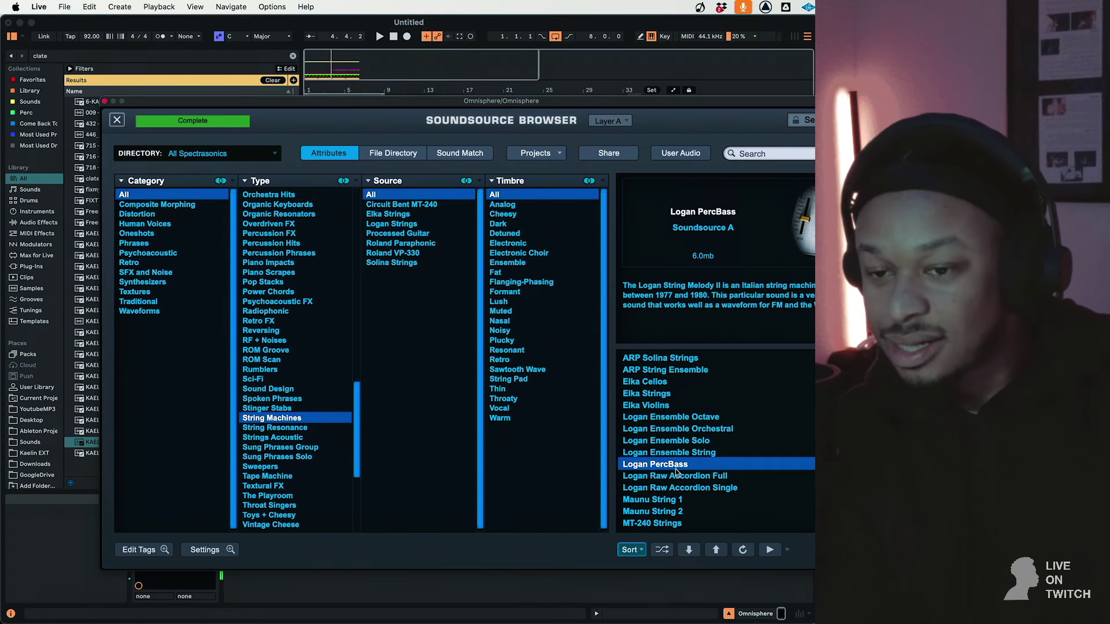
{"action": "left_click", "coordinate": [674, 489]}
{"action": "left_click", "coordinate": [668, 500]}
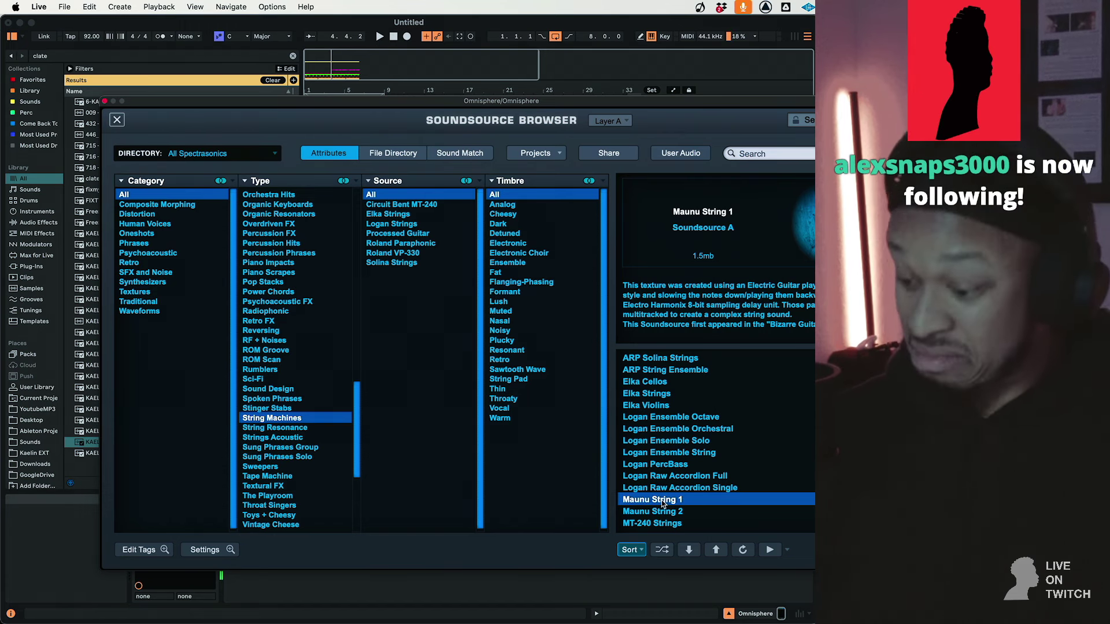
Record an eight-bar MIDI part on the Omnisphere track over the looped beat, closing the instrument's window
{"action": "key", "text": "F9"}
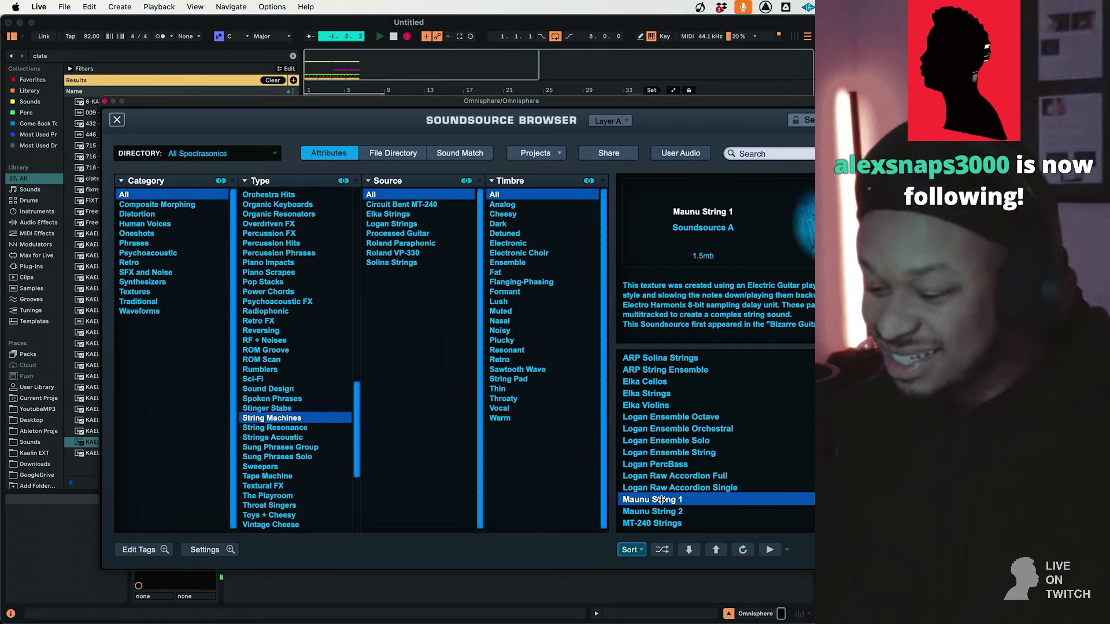
{"action": "left_click", "coordinate": [105, 101]}
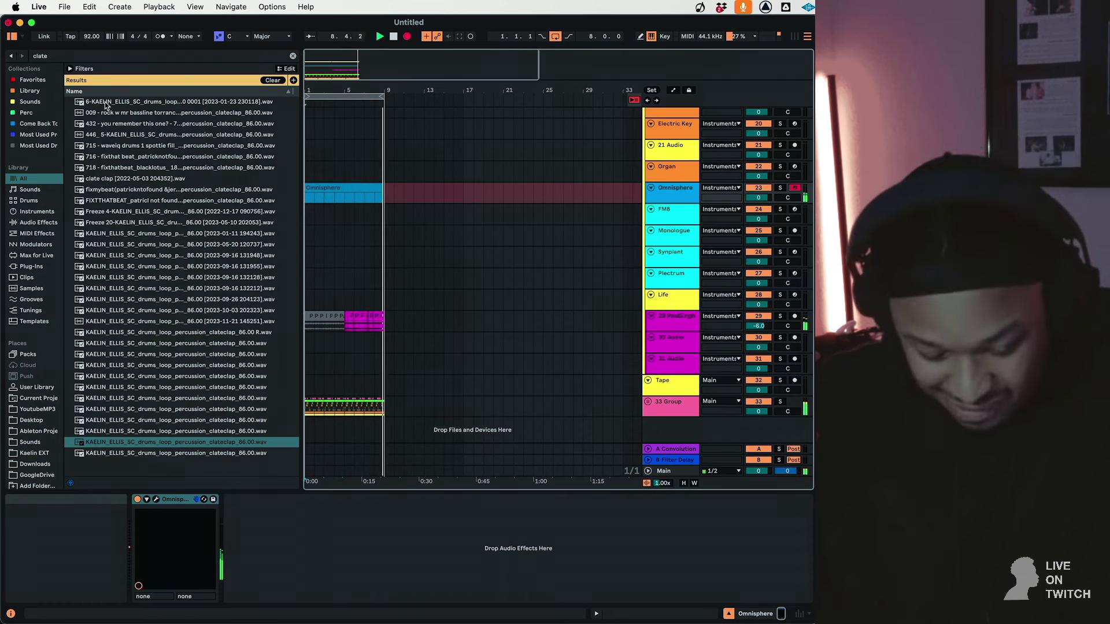
{"action": "key", "text": "F9"}
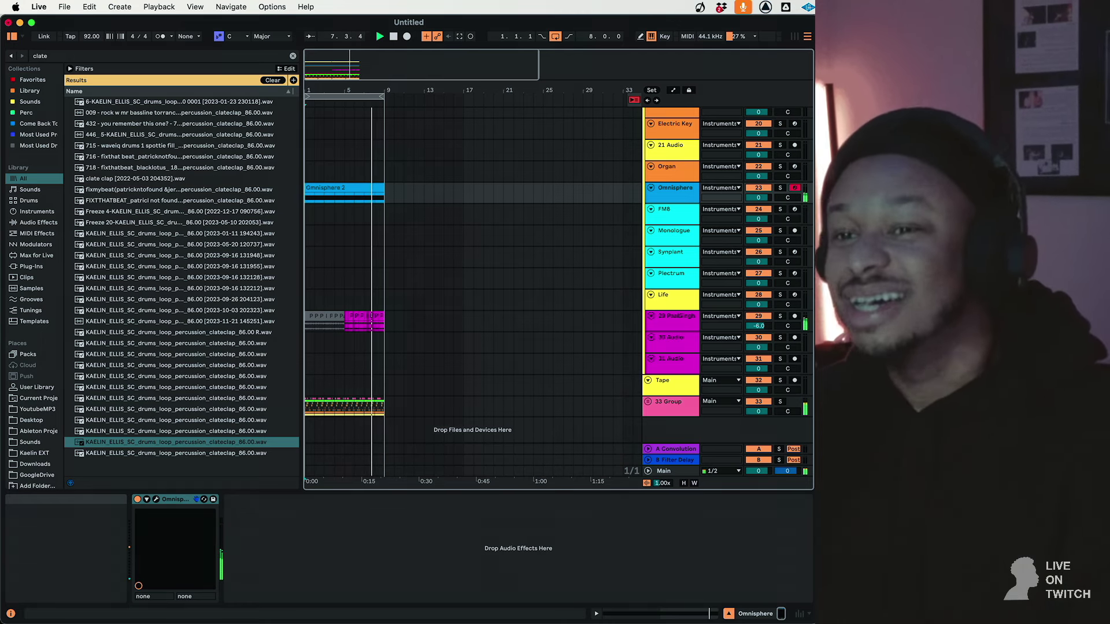
Open the FM8 synth from the FM8 track's rack, show its sound browser, and stop playback
{"action": "left_click", "coordinate": [685, 213]}
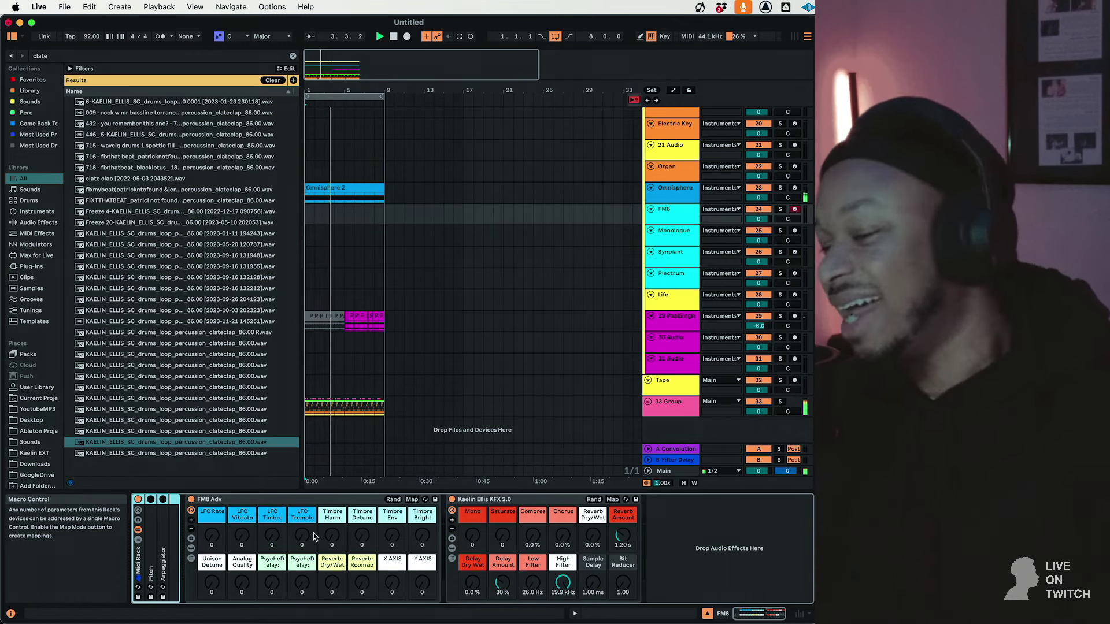
{"action": "left_click", "coordinate": [192, 548]}
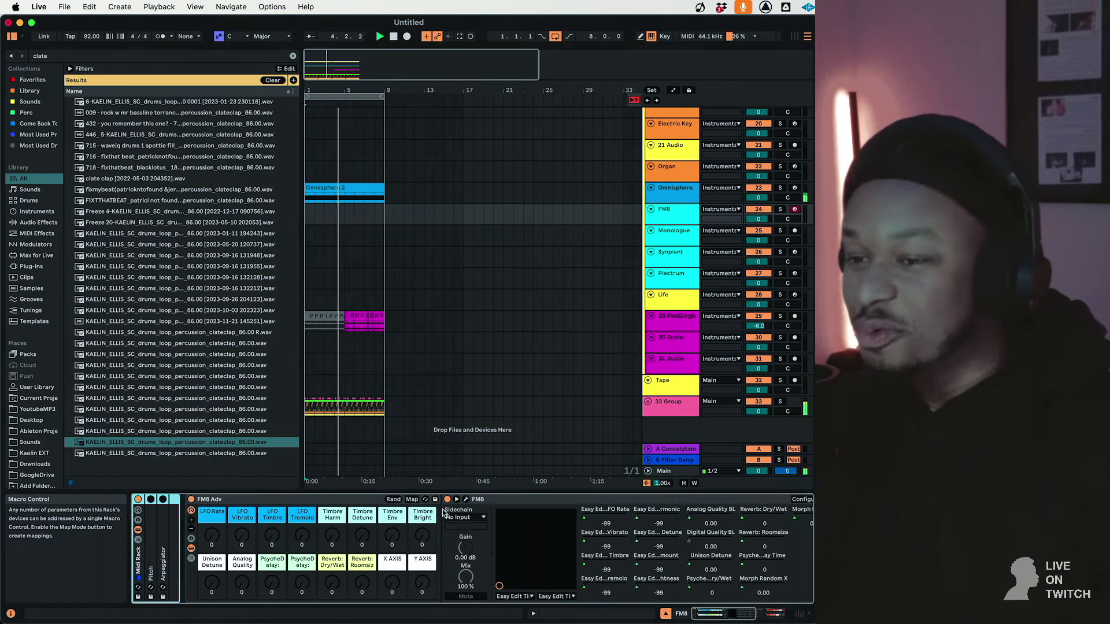
{"action": "left_click", "coordinate": [466, 499]}
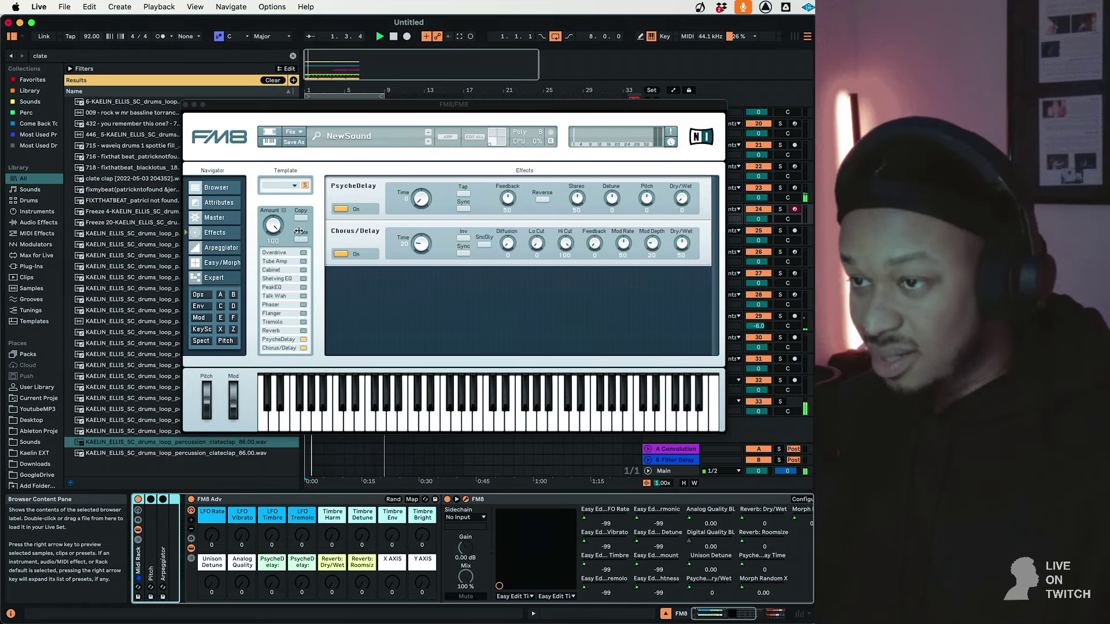
{"action": "left_click_drag", "start_coordinate": [310, 105], "coordinate": [292, 114]}
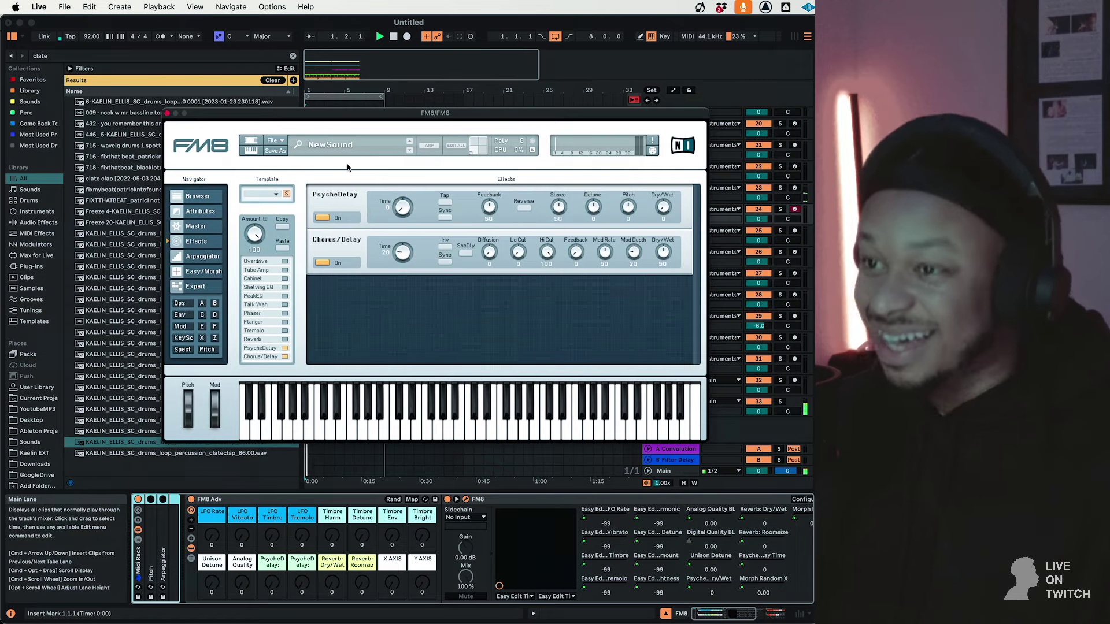
{"action": "left_click", "coordinate": [202, 197]}
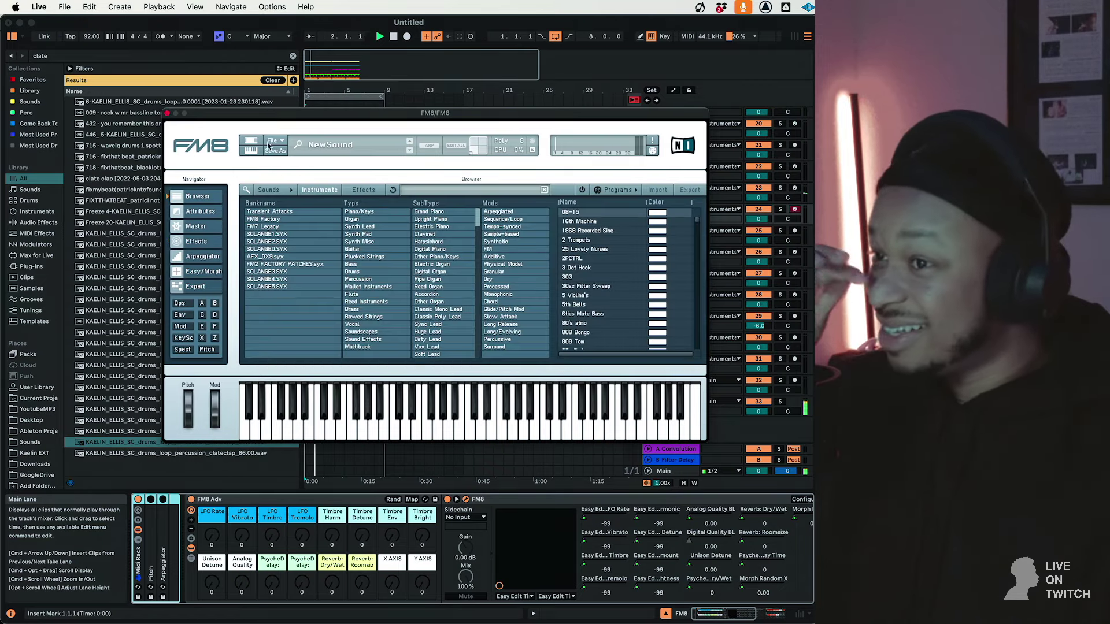
{"action": "left_click_drag", "start_coordinate": [271, 113], "coordinate": [310, 356]}
{"action": "key", "text": "space"}
Open the recorded Omnisphere clip's notes and move the long G3 note so it starts at 1.1.1
{"action": "left_click", "coordinate": [344, 197]}
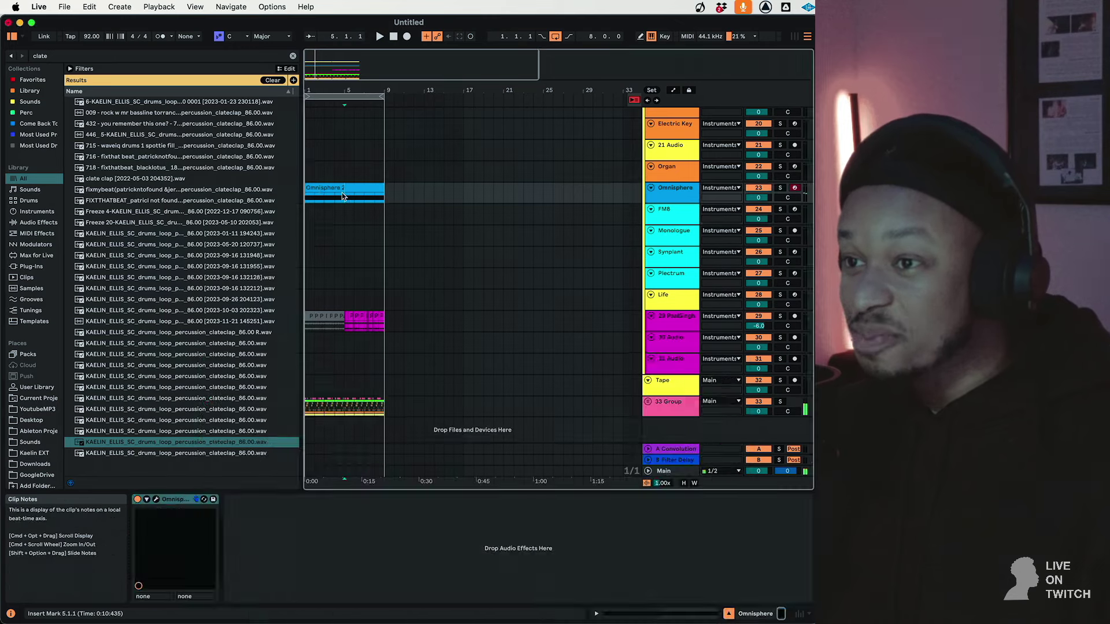
{"action": "double_click", "coordinate": [342, 189]}
{"action": "left_click", "coordinate": [381, 543]}
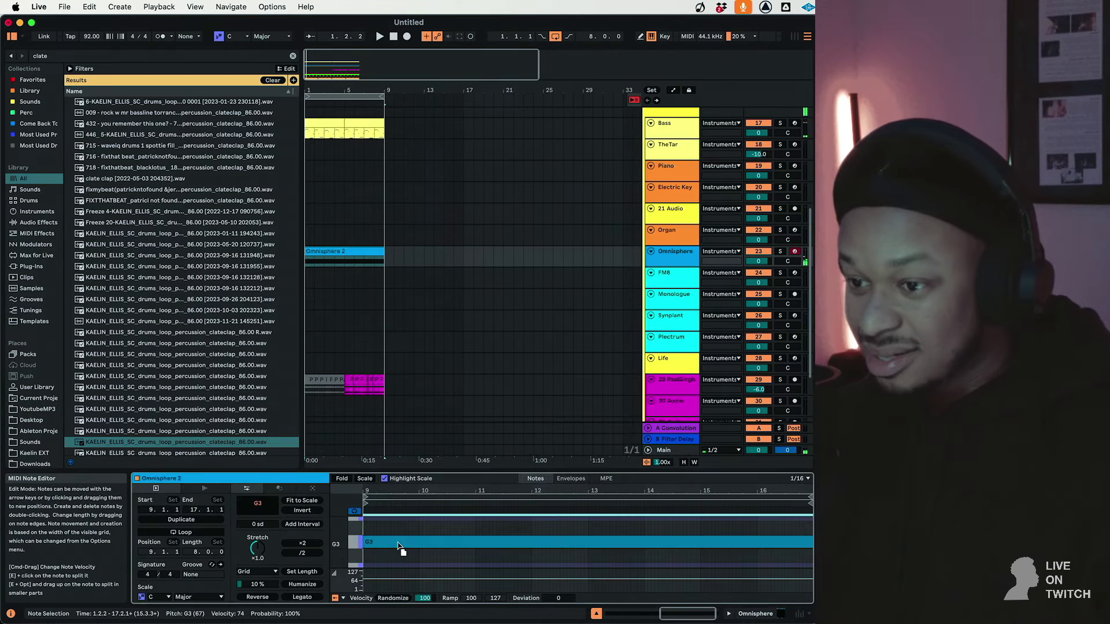
{"action": "scroll", "coordinate": [397, 542], "scroll_direction": "left", "scroll_amount": 7}
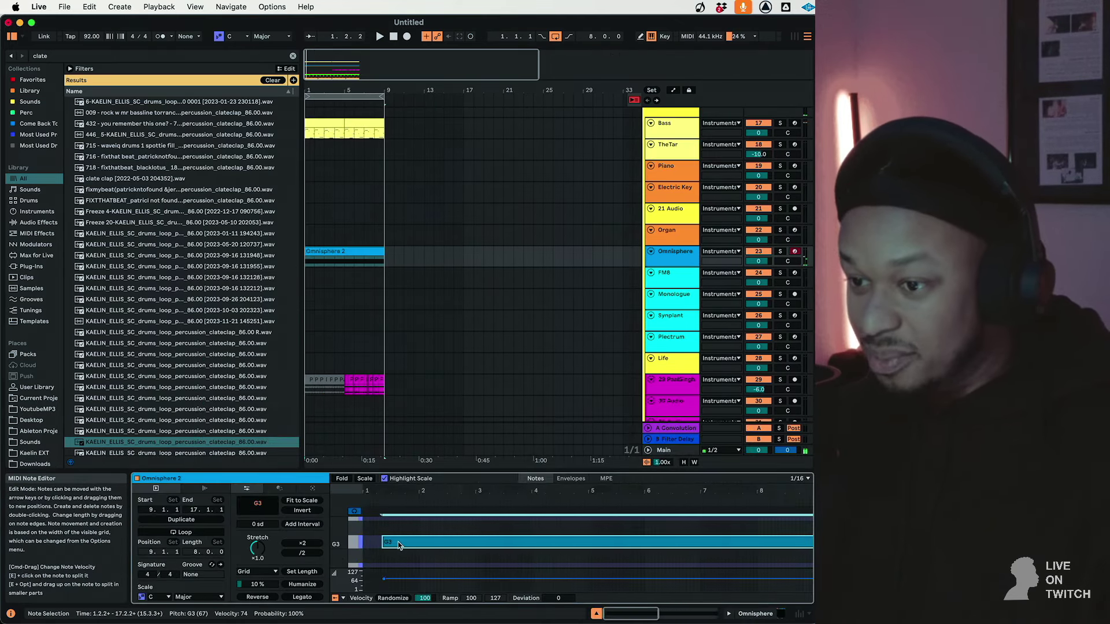
{"action": "left_click_drag", "start_coordinate": [397, 542], "coordinate": [380, 545]}
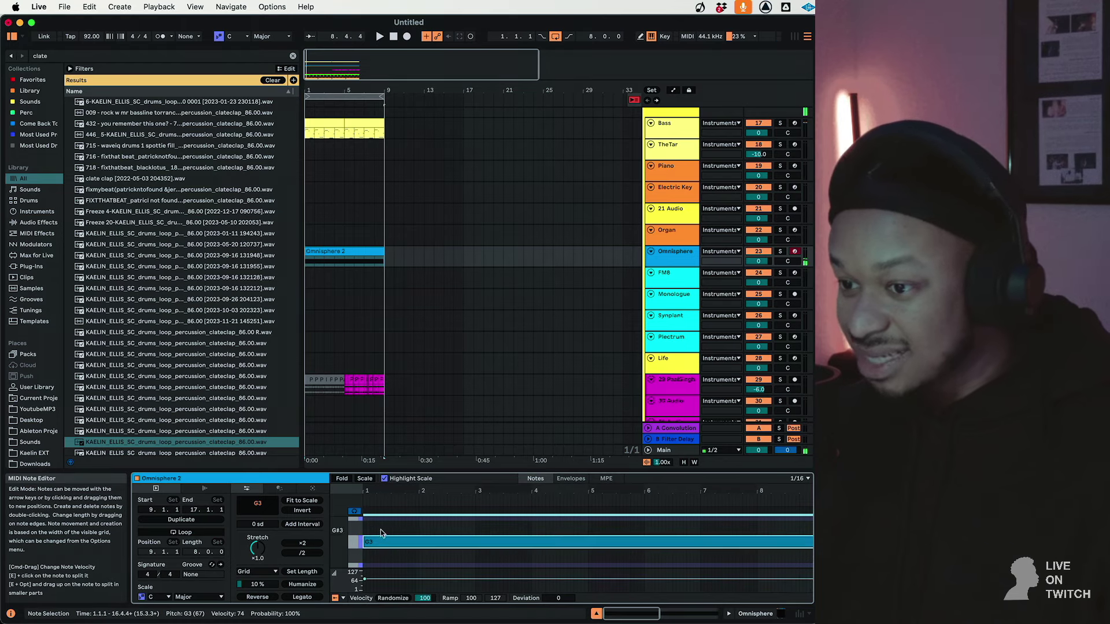
Move the Omnisphere clip's start back to 1.1.1 so it spans 16 bars, and start playback
{"action": "double_click", "coordinate": [602, 489]}
{"action": "left_click_drag", "start_coordinate": [584, 501], "coordinate": [261, 497]}
{"action": "key", "text": "space"}
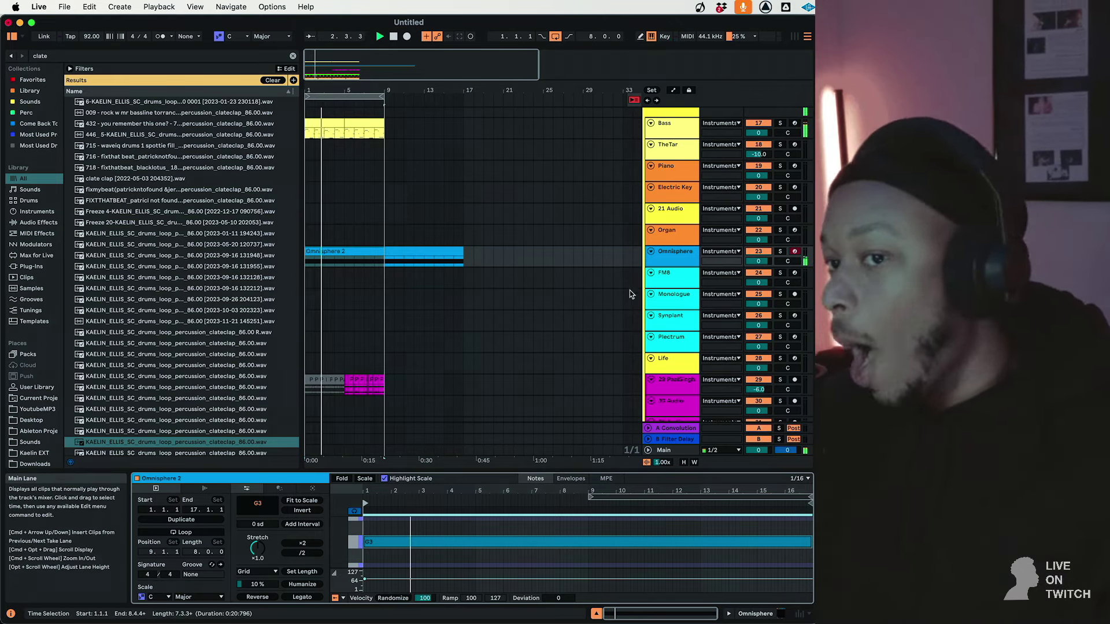
Select the FM8 track, close its synth window, search the plug-ins for "ica" and load Icarus on the track
{"action": "left_click", "coordinate": [671, 276]}
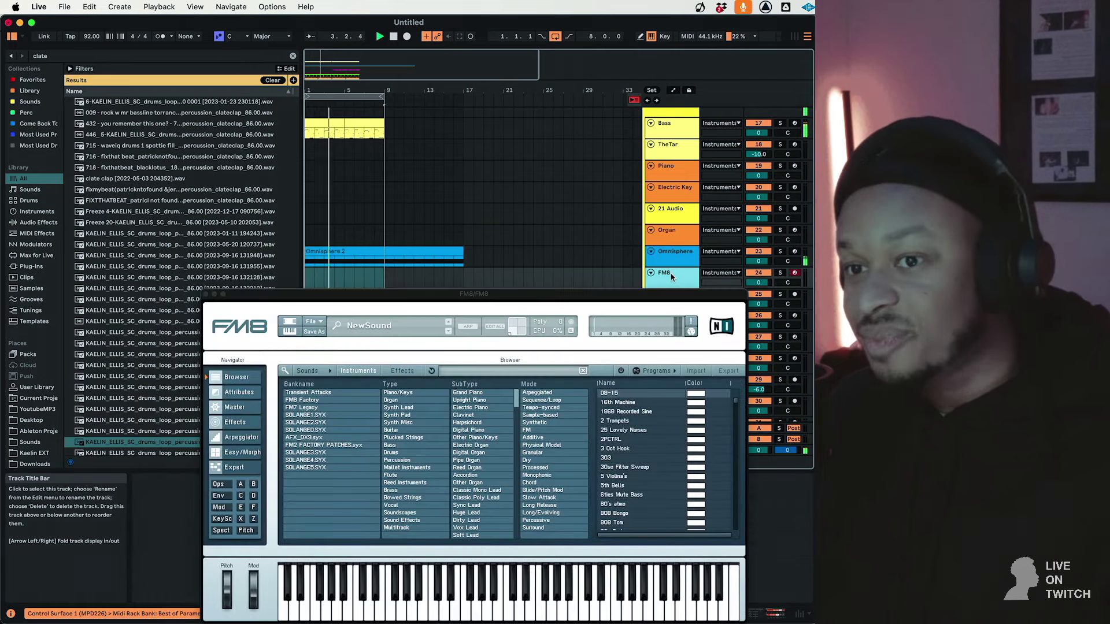
{"action": "left_click", "coordinate": [206, 294]}
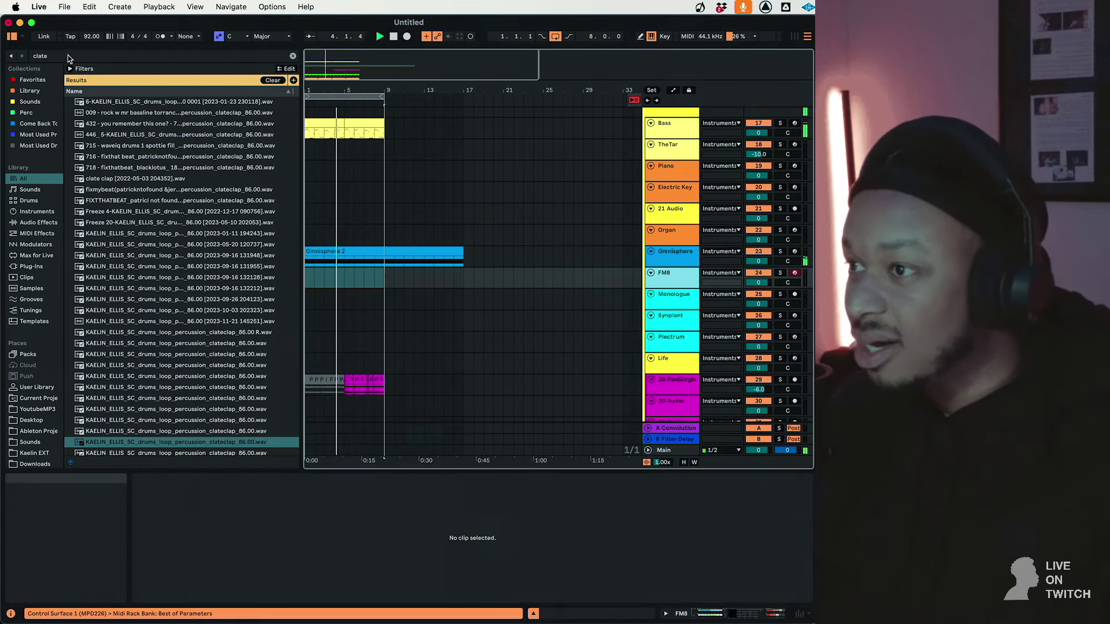
{"action": "left_click", "coordinate": [32, 266]}
{"action": "left_click", "coordinate": [76, 54]}
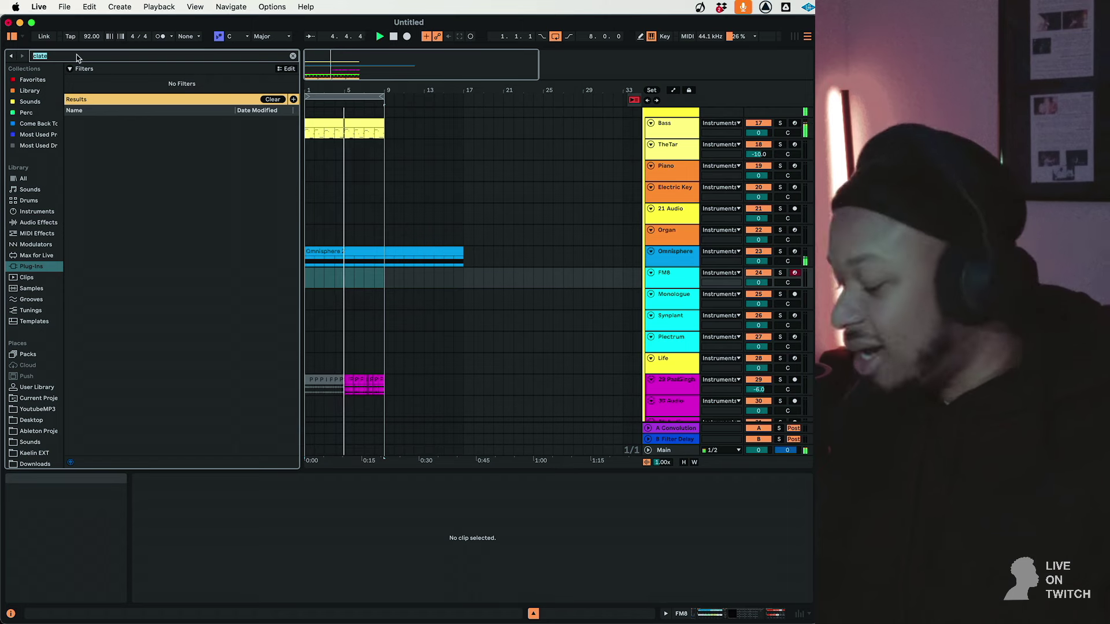
{"action": "type", "text": "ica"}
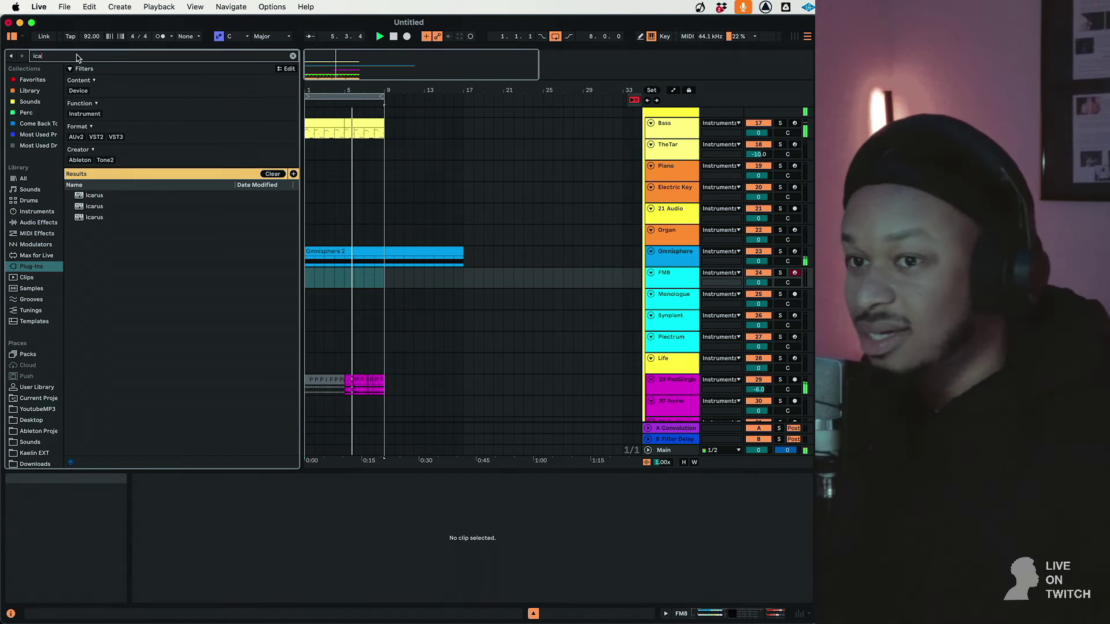
{"action": "double_click", "coordinate": [99, 217]}
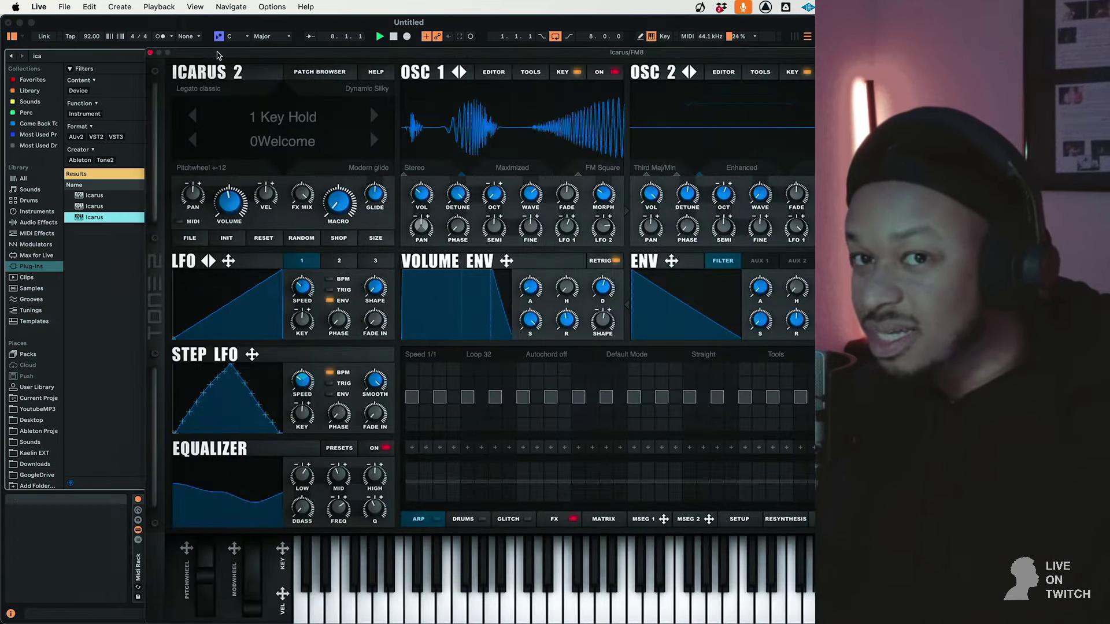
Reposition the Icarus window and look through its patch browser, effects and setup pages
{"action": "left_click_drag", "start_coordinate": [219, 53], "coordinate": [159, 25]}
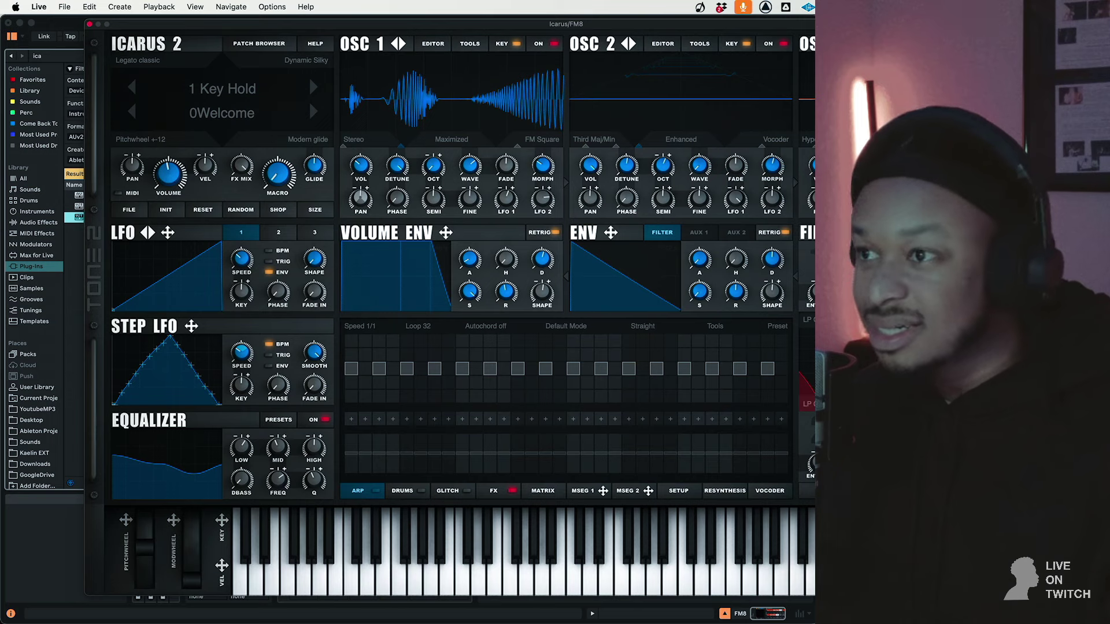
{"action": "left_click", "coordinate": [246, 44]}
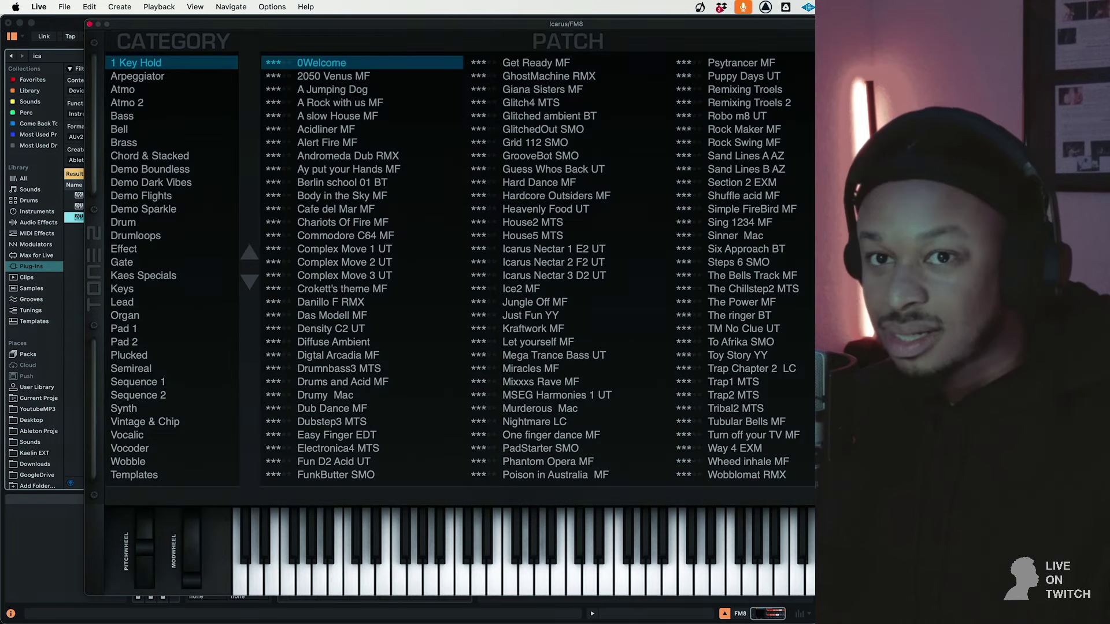
{"action": "left_click", "coordinate": [309, 67]}
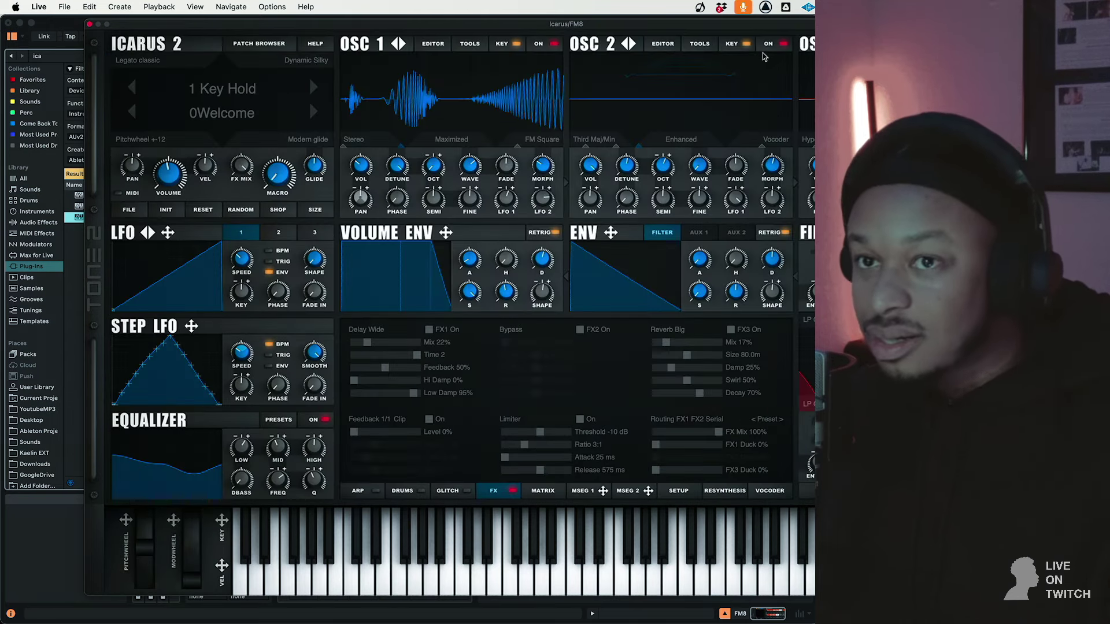
{"action": "left_click_drag", "start_coordinate": [747, 25], "coordinate": [710, 26]}
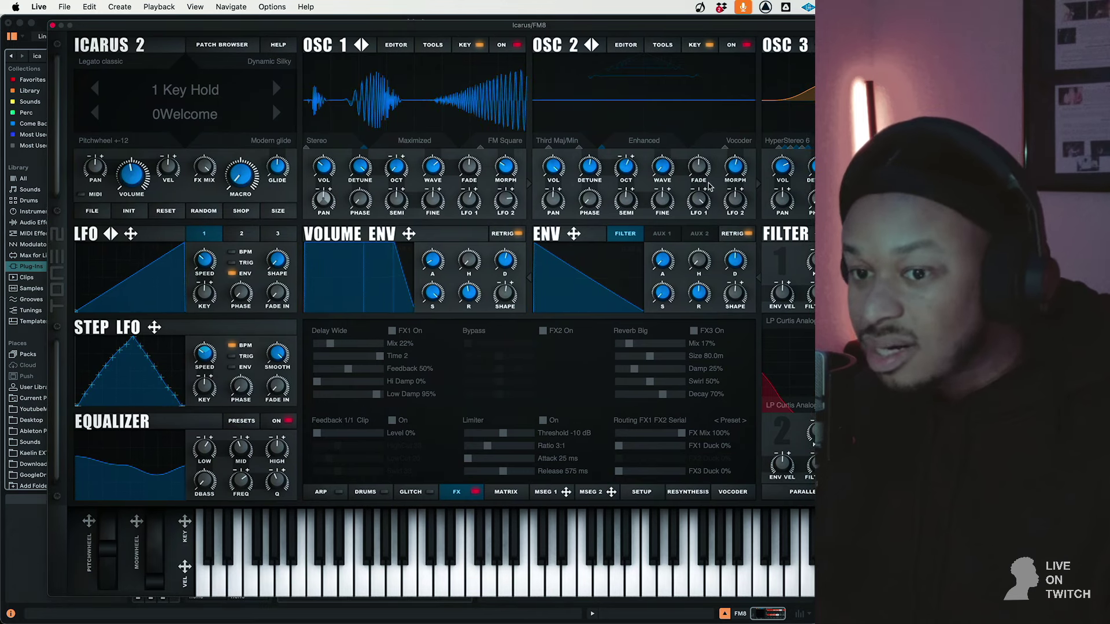
{"action": "left_click", "coordinate": [630, 493]}
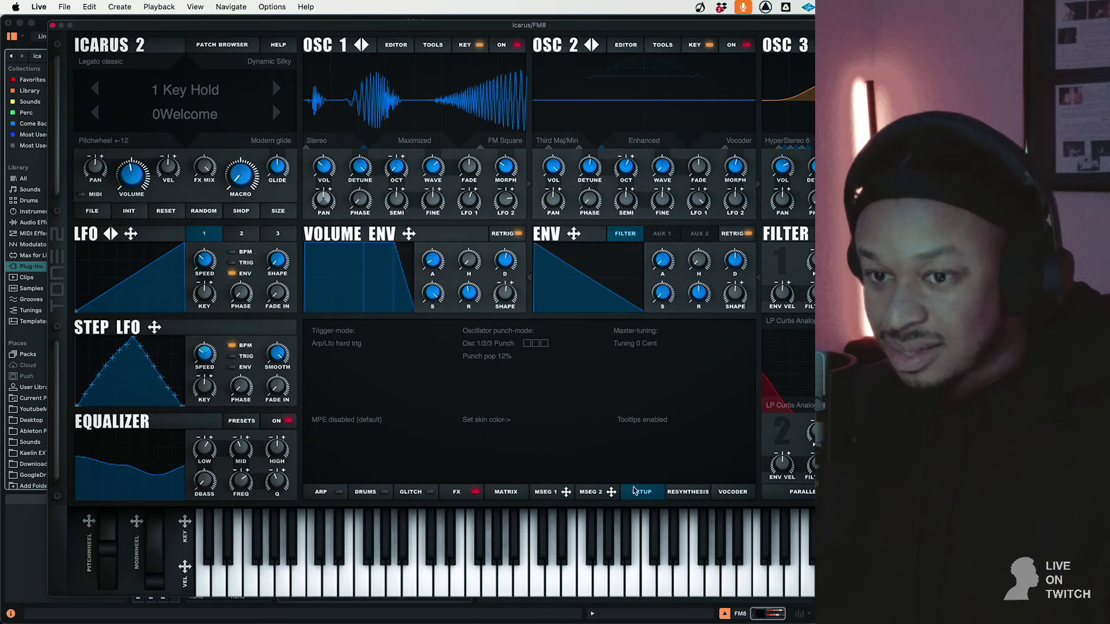
{"action": "left_click", "coordinate": [689, 492]}
{"action": "left_click", "coordinate": [709, 489]}
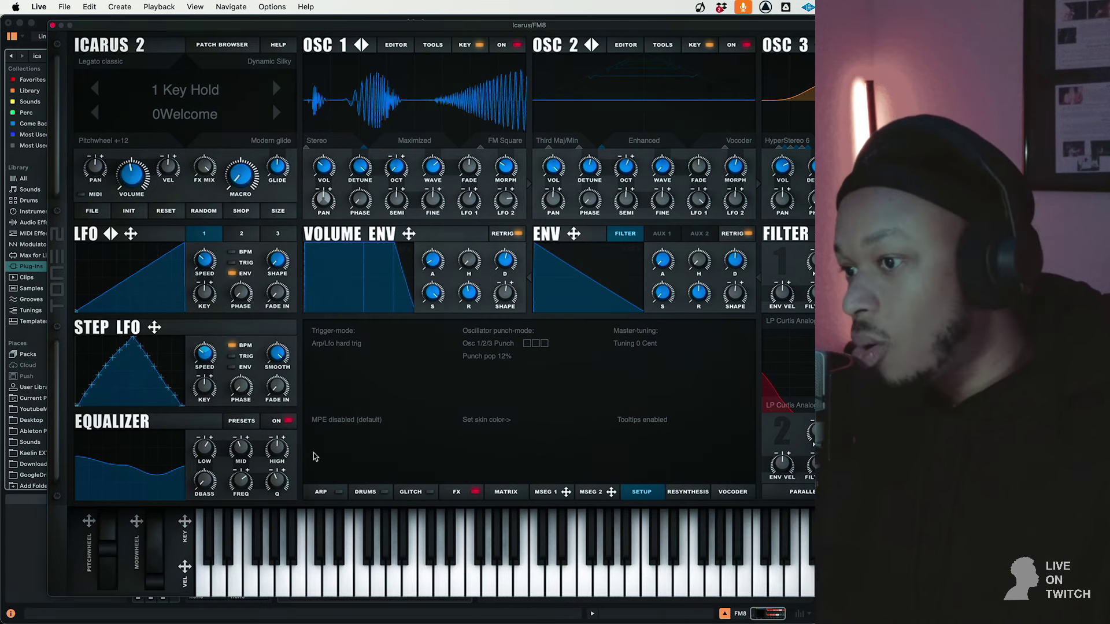
Switch Icarus to the Lead category and load the Fantasy Glide MF patch
{"action": "left_click", "coordinate": [201, 120]}
{"action": "left_click", "coordinate": [202, 94]}
{"action": "left_click", "coordinate": [200, 92]}
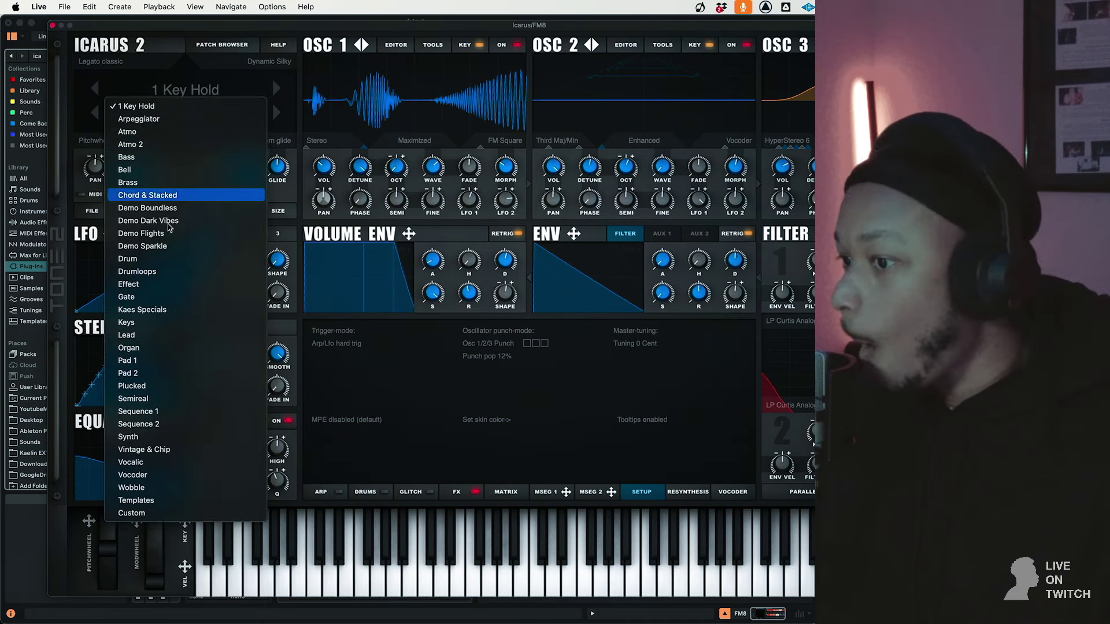
{"action": "left_click", "coordinate": [131, 337]}
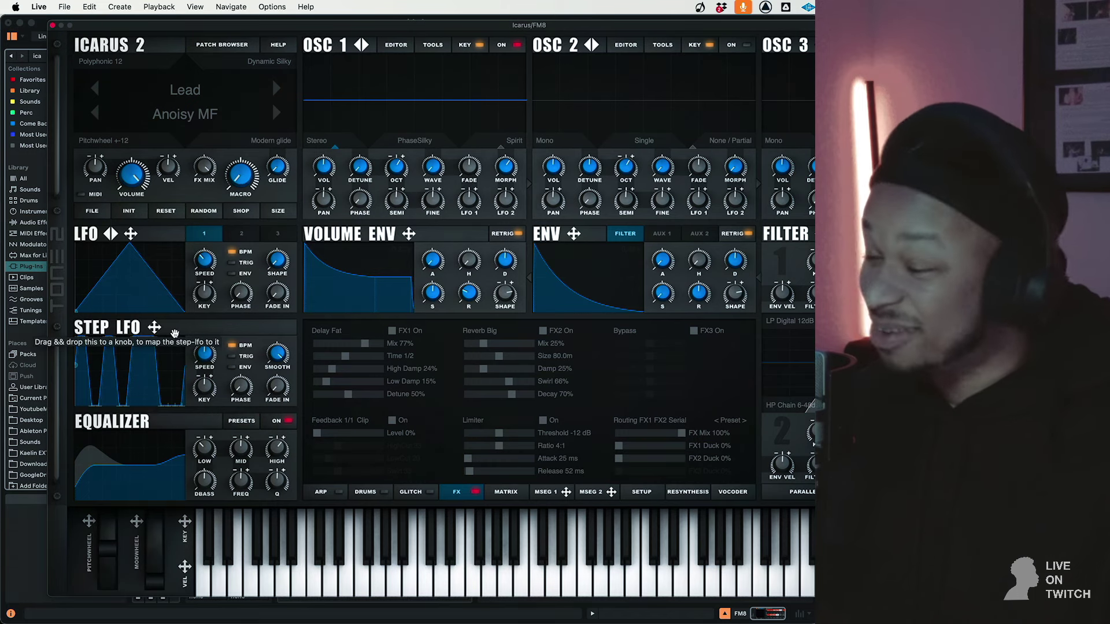
{"action": "left_click", "coordinate": [194, 115]}
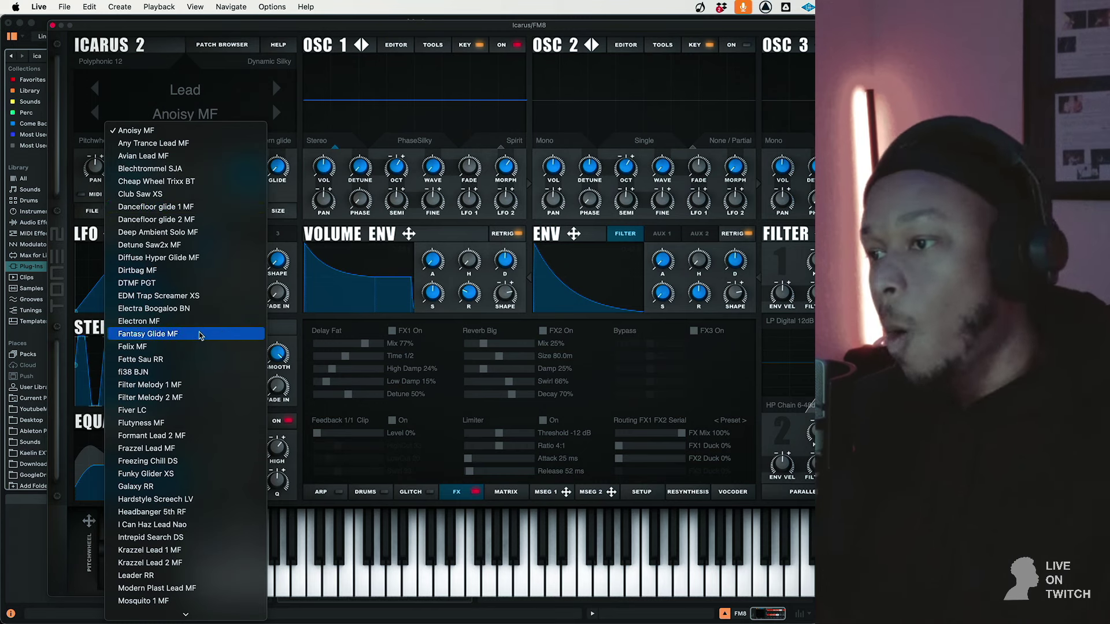
{"action": "left_click", "coordinate": [149, 334]}
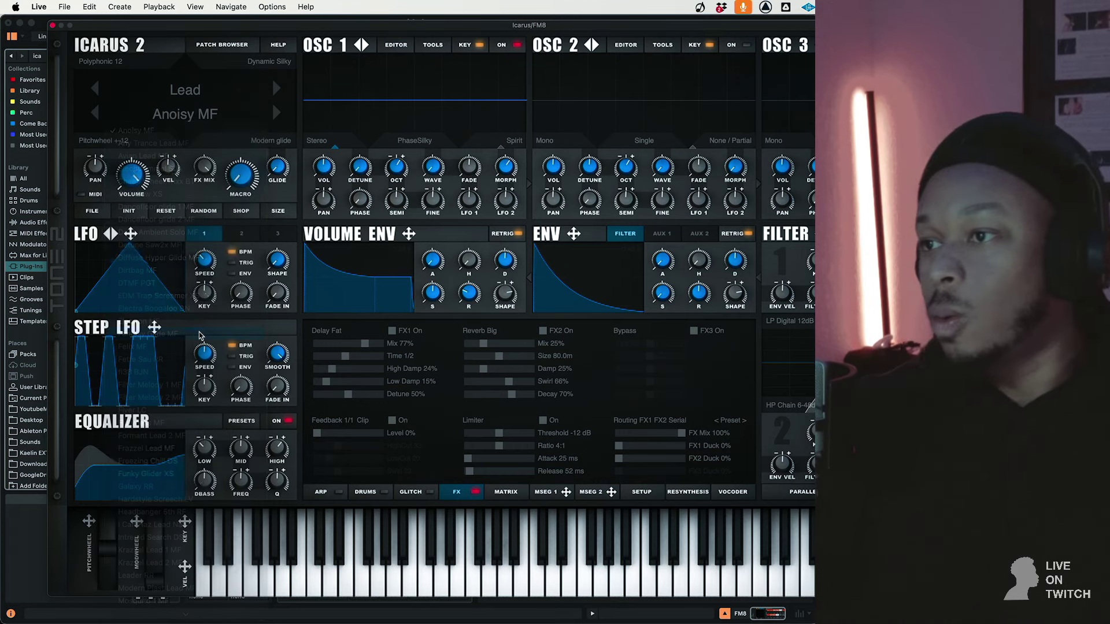
Audition the preceding Lead patches in Icarus, including EDM Trap Screamer XS and Deep Ambient Solo MF, ending on Dancefloor glide 1 MF
{"action": "left_click", "coordinate": [96, 115]}
{"action": "left_click", "coordinate": [96, 114]}
{"action": "left_click", "coordinate": [96, 114]}
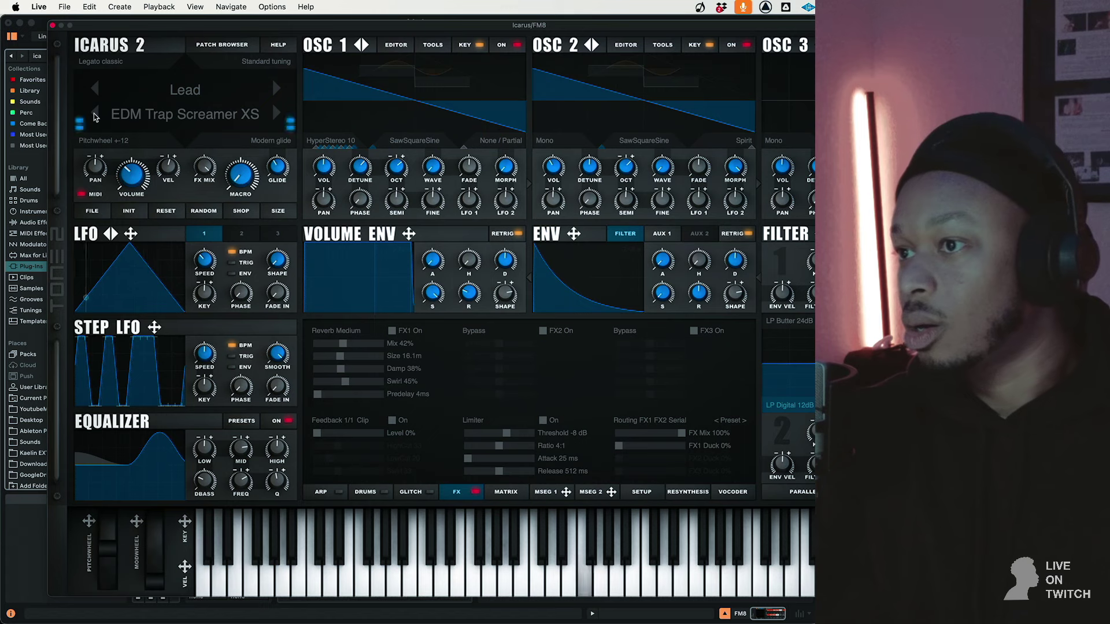
{"action": "left_click", "coordinate": [96, 114]}
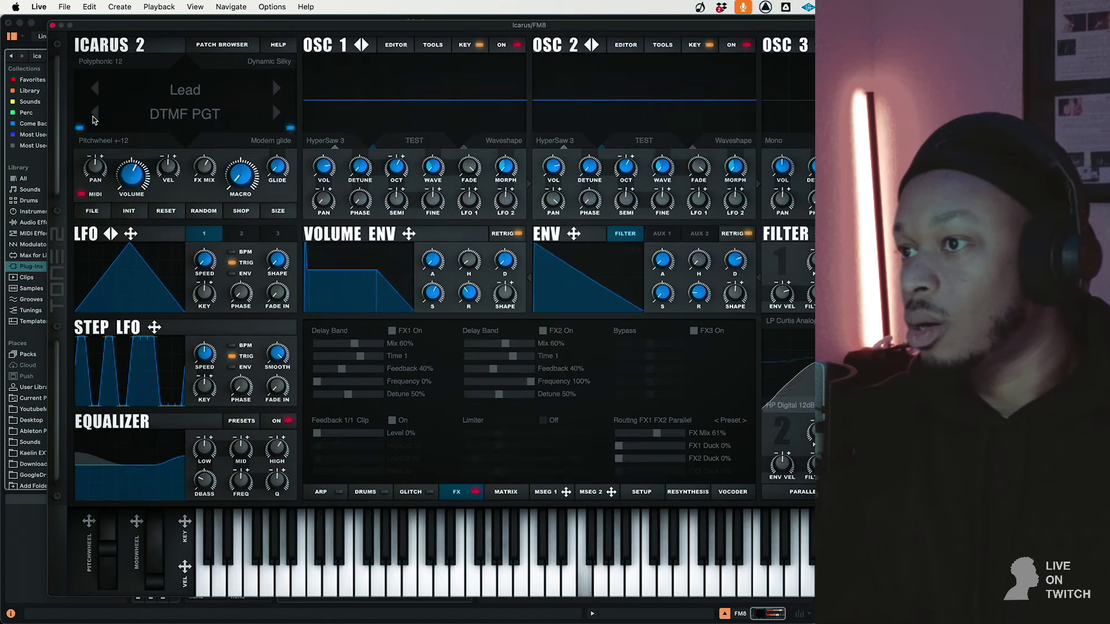
{"action": "left_click", "coordinate": [276, 114]}
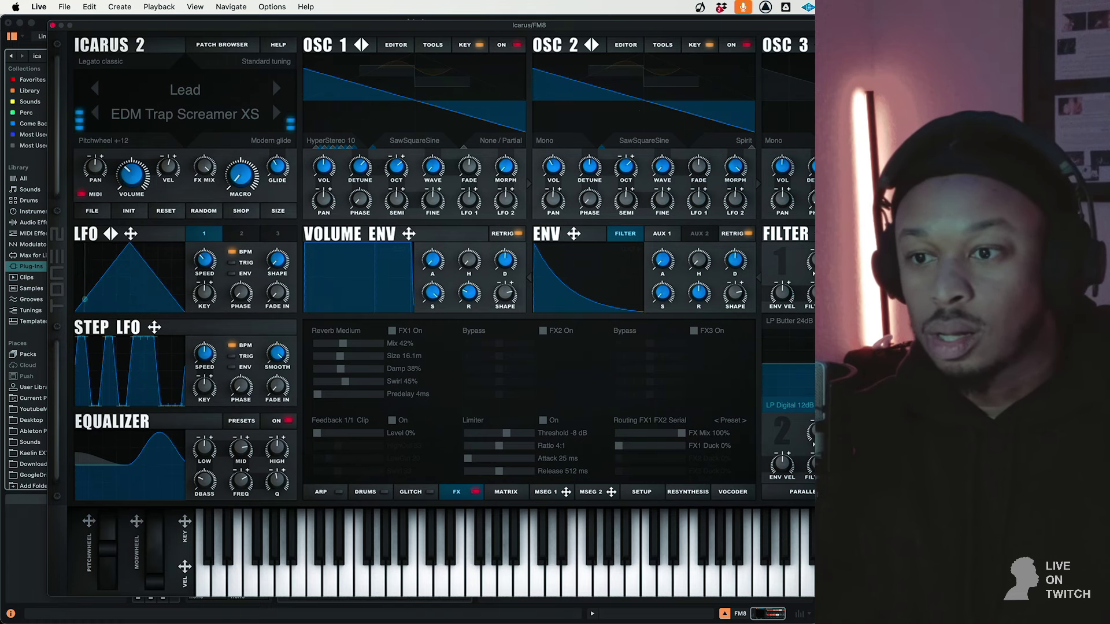
{"action": "left_click", "coordinate": [95, 113]}
{"action": "left_click", "coordinate": [96, 114]}
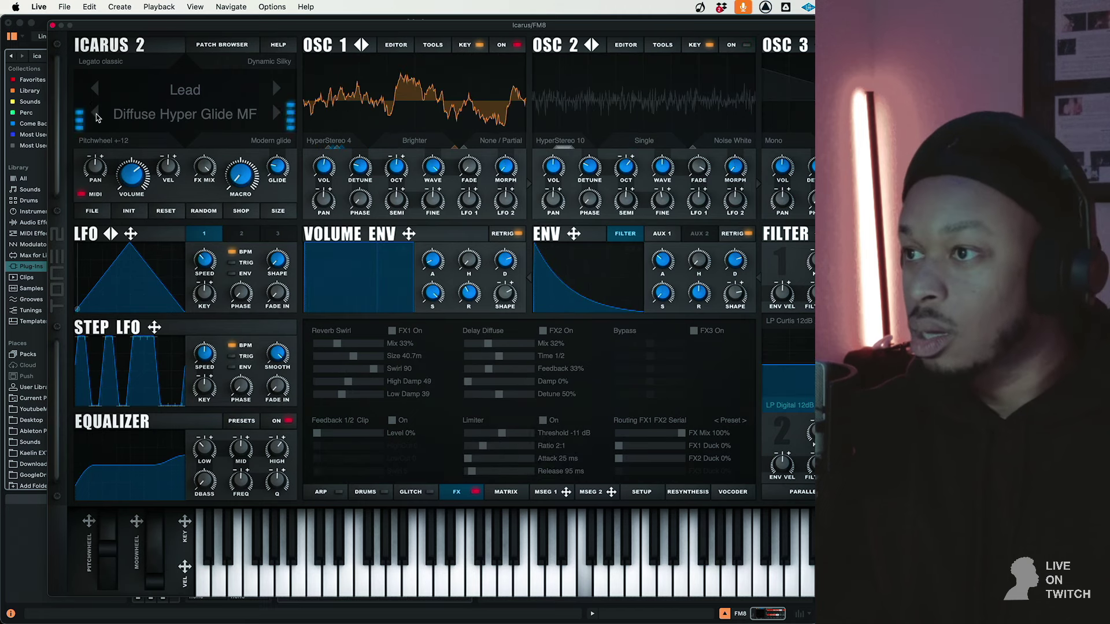
{"action": "left_click", "coordinate": [95, 113]}
{"action": "left_click", "coordinate": [95, 114]}
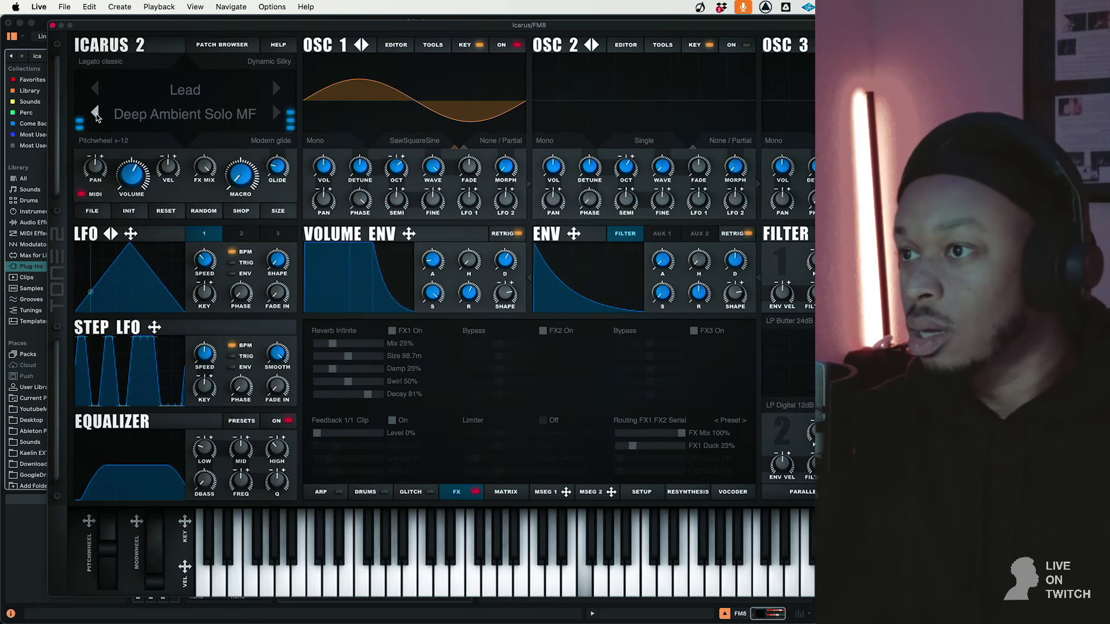
{"action": "left_click", "coordinate": [96, 113]}
{"action": "left_click", "coordinate": [95, 113]}
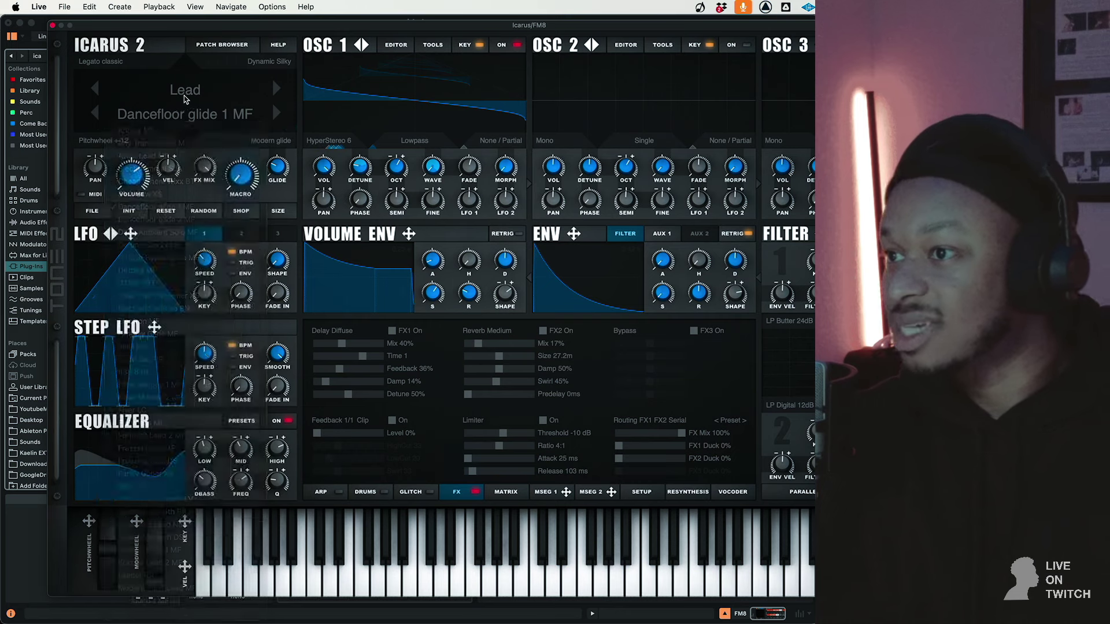
Load Analog Bass 1 MF from the Vintage & Chip category, close Icarus and lower the FM8 track's volume to -11.6 dB
{"action": "left_click", "coordinate": [184, 90]}
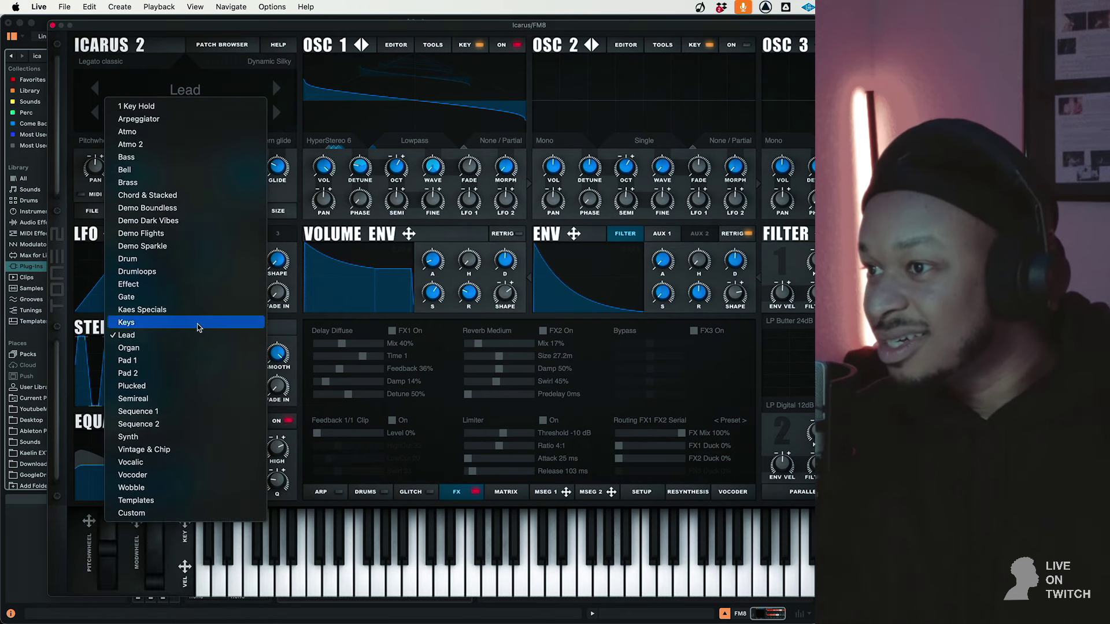
{"action": "left_click", "coordinate": [183, 453]}
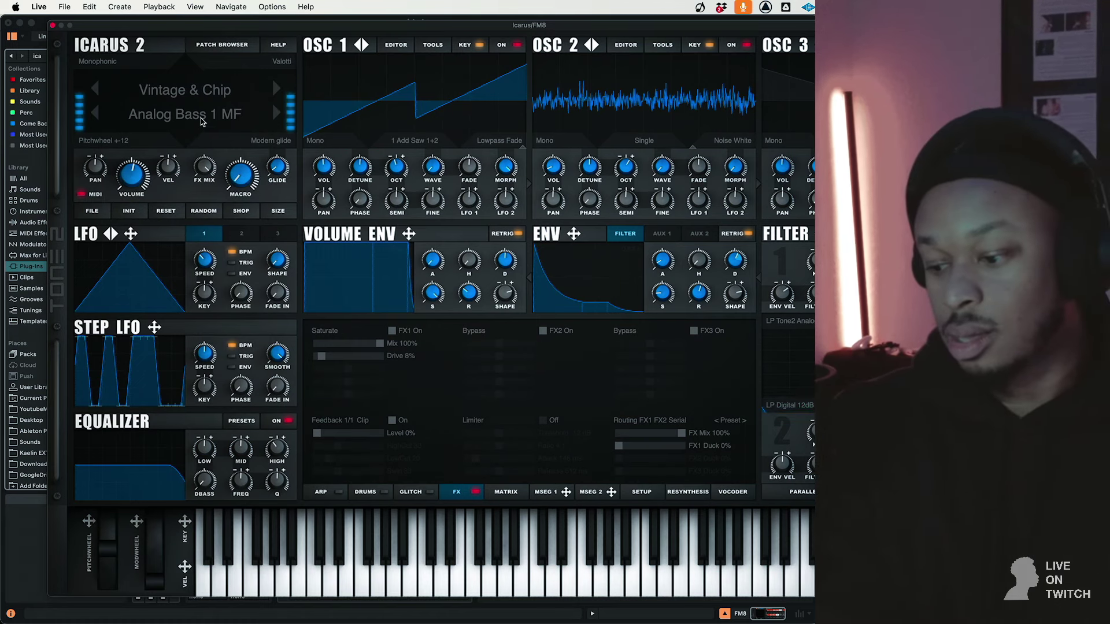
{"action": "left_click", "coordinate": [53, 25]}
{"action": "mouse_move", "coordinate": [766, 334]}
{"action": "left_mouse_down"}
{"action": "mouse_move", "coordinate": [752, 333]}
{"action": "mouse_move", "coordinate": [759, 326]}
{"action": "left_mouse_up"}
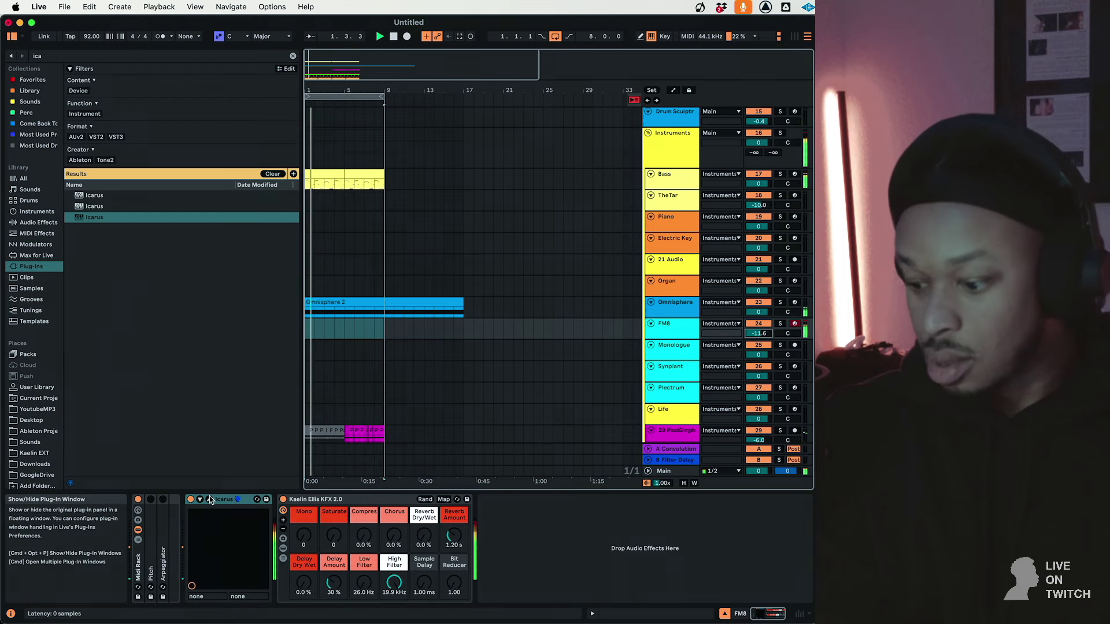
Reopen Icarus to check the patch's arpeggiator, effects and modulation matrix pages, and close its window
{"action": "left_click", "coordinate": [209, 498]}
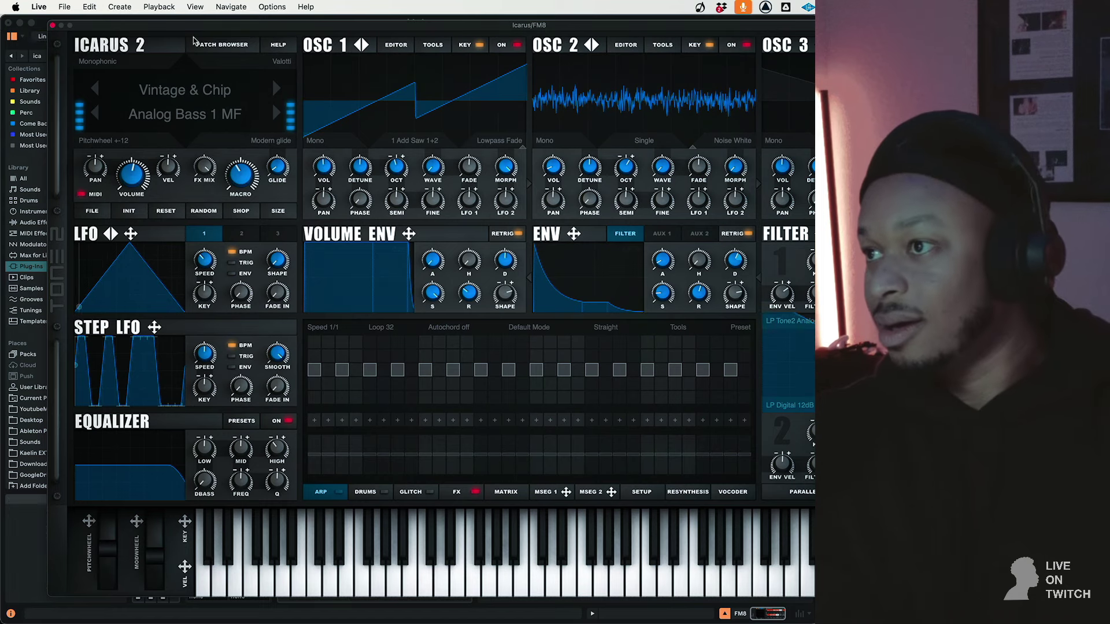
{"action": "left_click", "coordinate": [52, 25]}
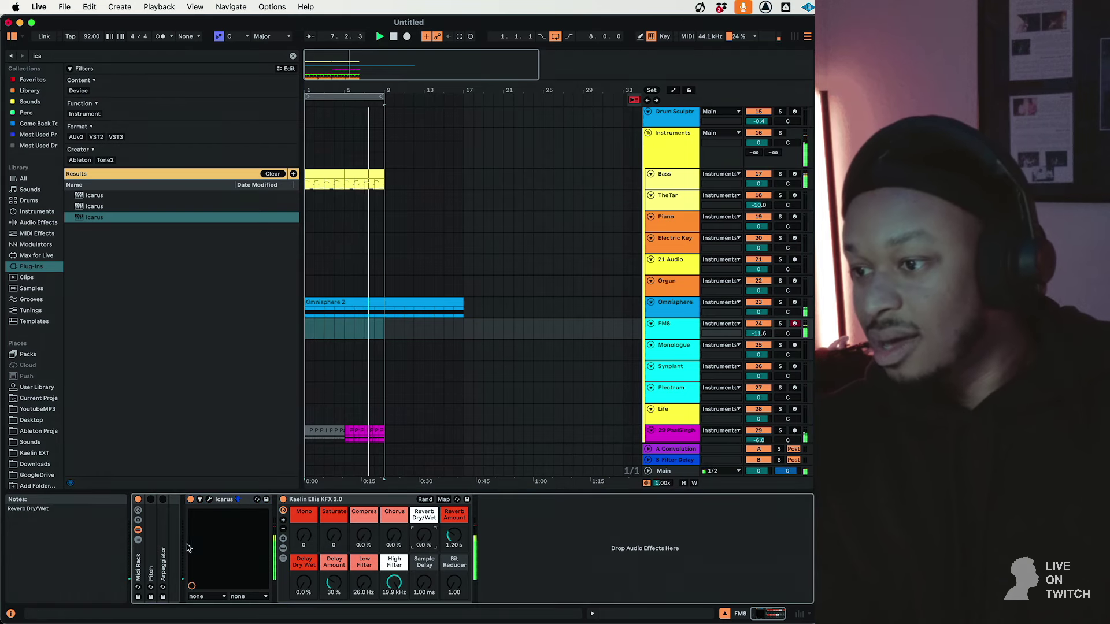
{"action": "left_click", "coordinate": [209, 500]}
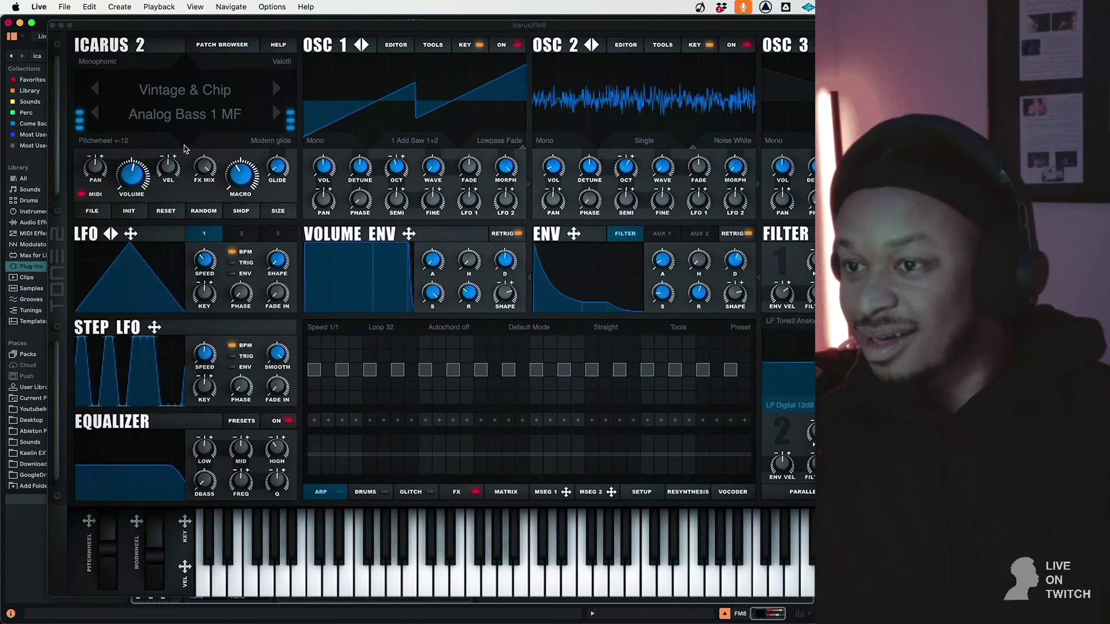
{"action": "left_click", "coordinate": [460, 488]}
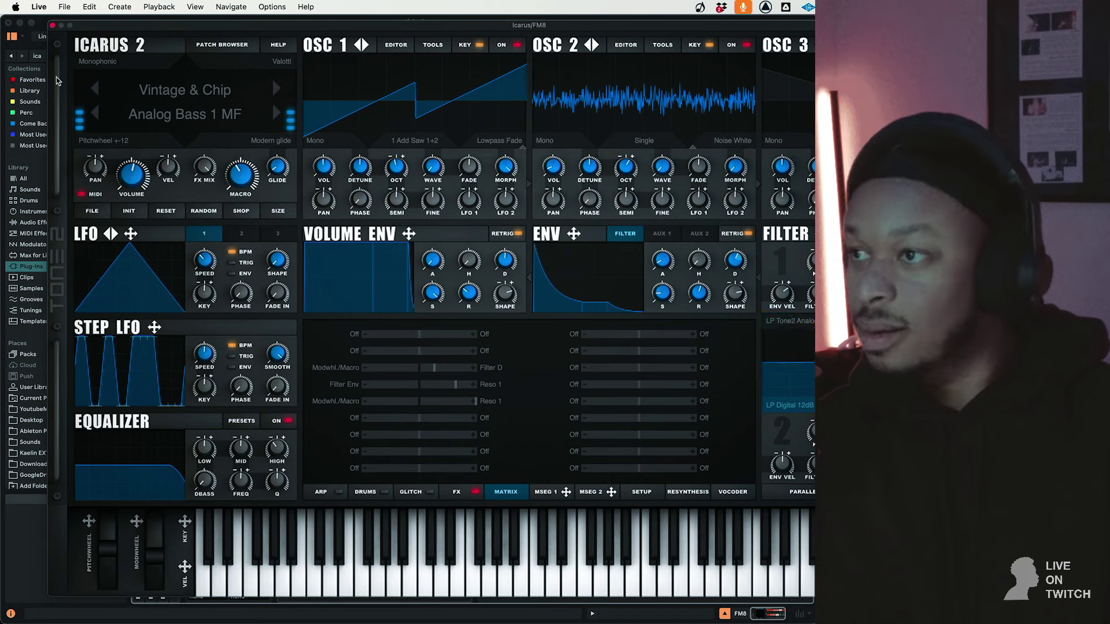
{"action": "left_click", "coordinate": [53, 25]}
Set the FM8 track's Reverb Dry/Wet to 48% and Reverb Amount to 18.7 s, and lower its volume to -16.3 dB
{"action": "left_click_drag", "start_coordinate": [436, 547], "coordinate": [454, 506]}
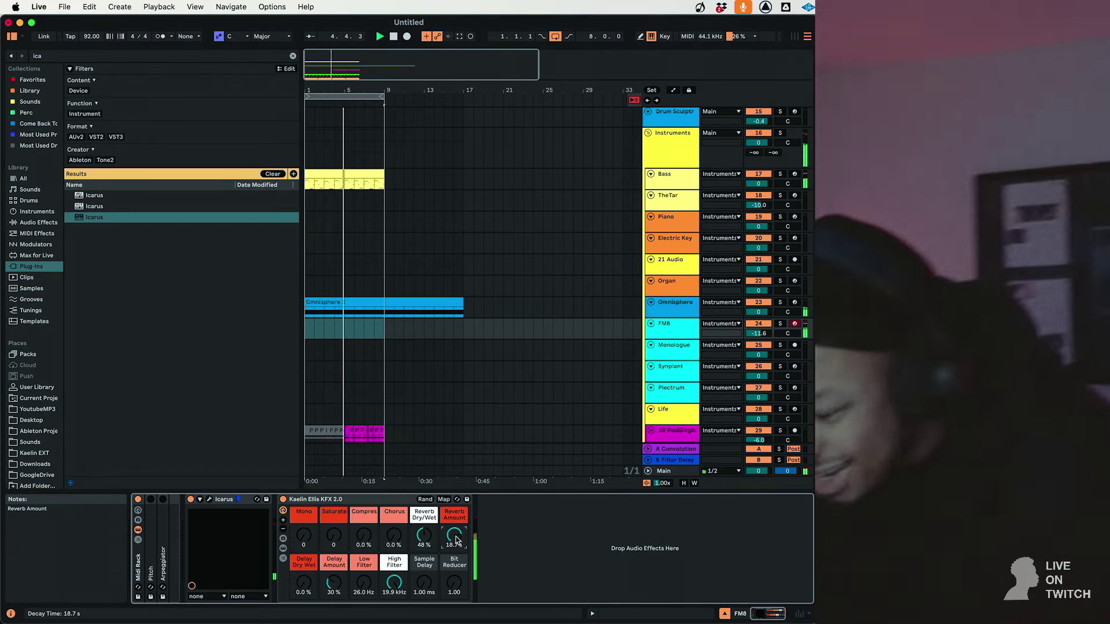
{"action": "left_click", "coordinate": [757, 333]}
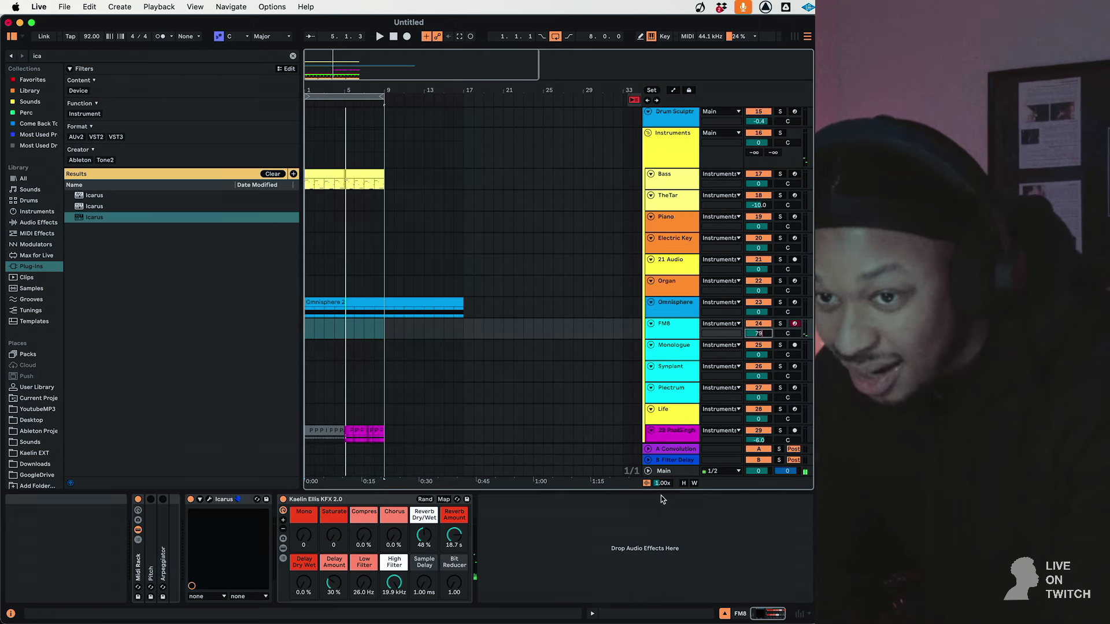
{"action": "left_click", "coordinate": [655, 501]}
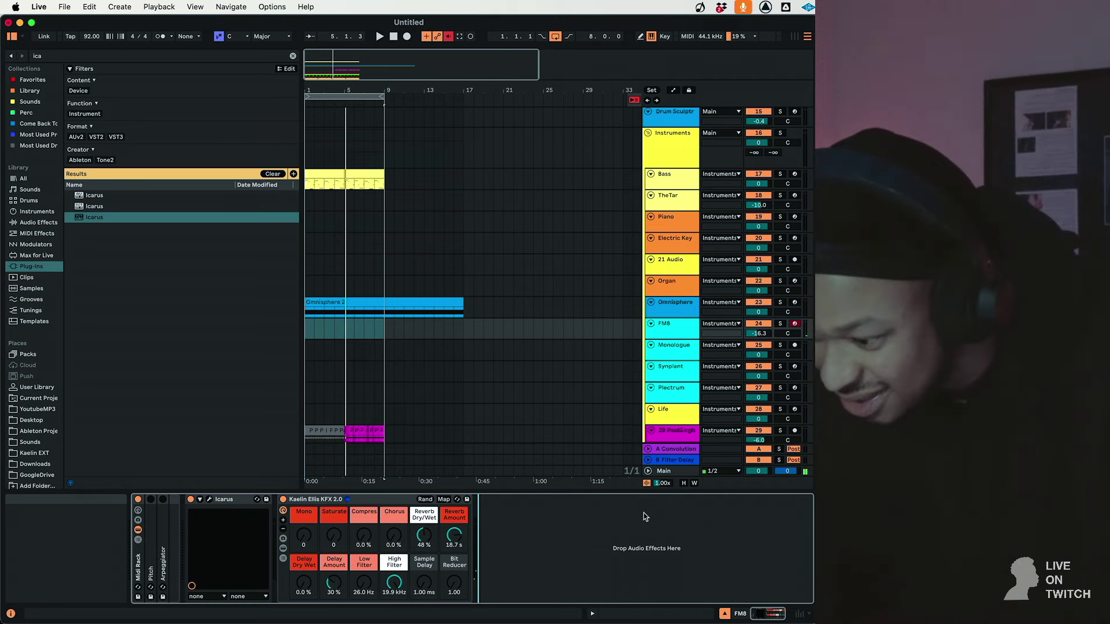
{"action": "key", "text": "space"}
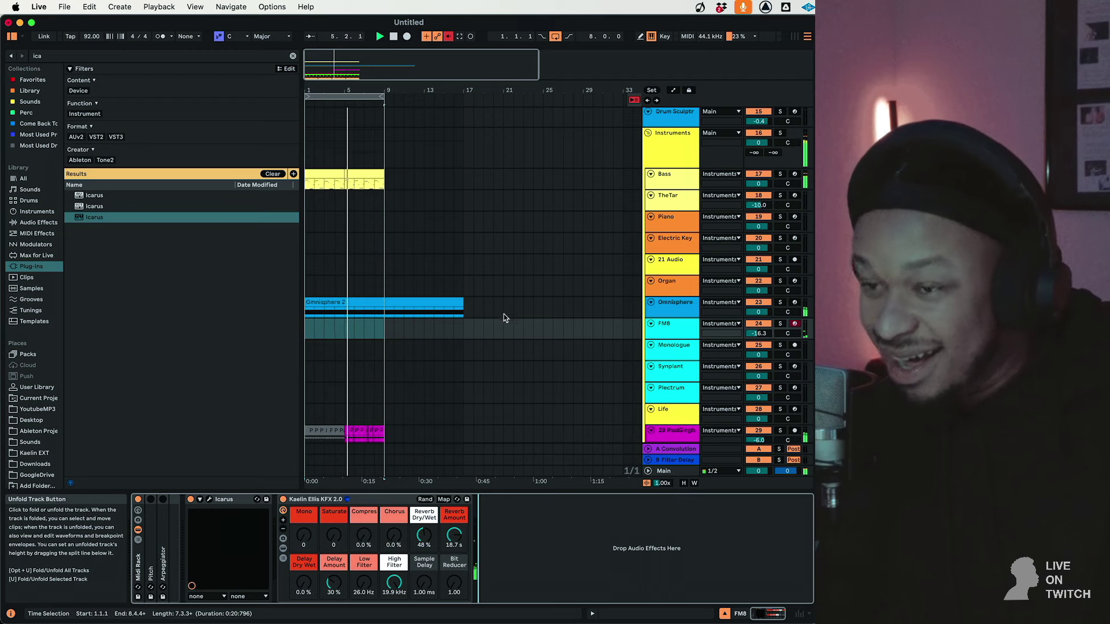
Insert a MIDI clip over the first eight bars of the FM8 track and lower the track's volume to -25.3 dB
{"action": "scroll", "coordinate": [460, 129], "scroll_direction": "down", "scroll_amount": 1}
{"action": "key", "text": "super+shift+m"}
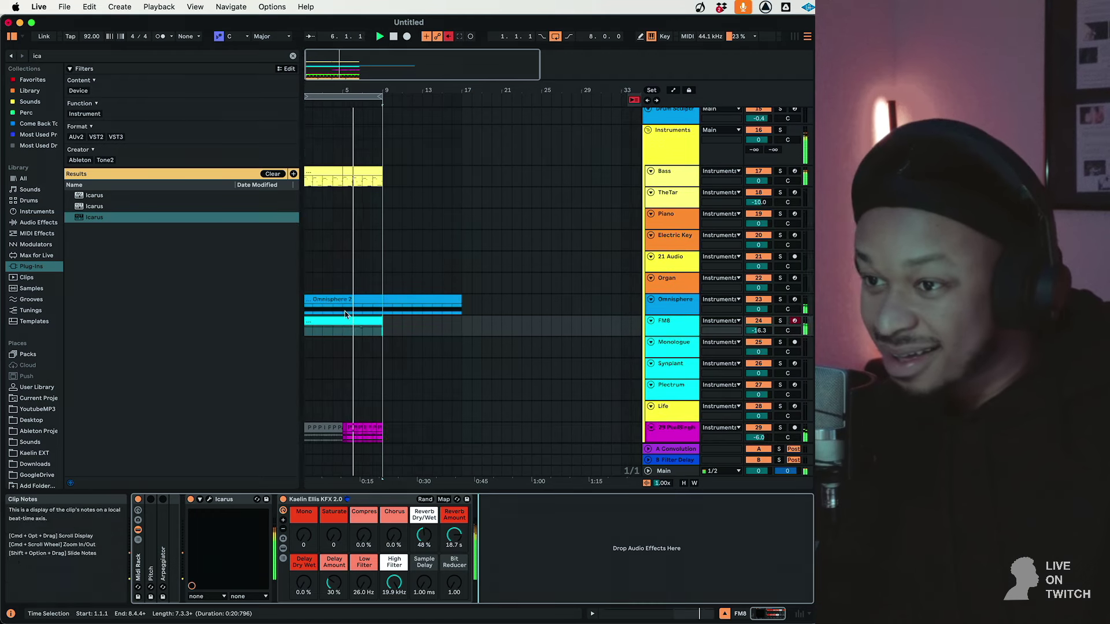
{"action": "key", "text": "space"}
{"action": "left_click_drag", "start_coordinate": [757, 330], "coordinate": [758, 338]}
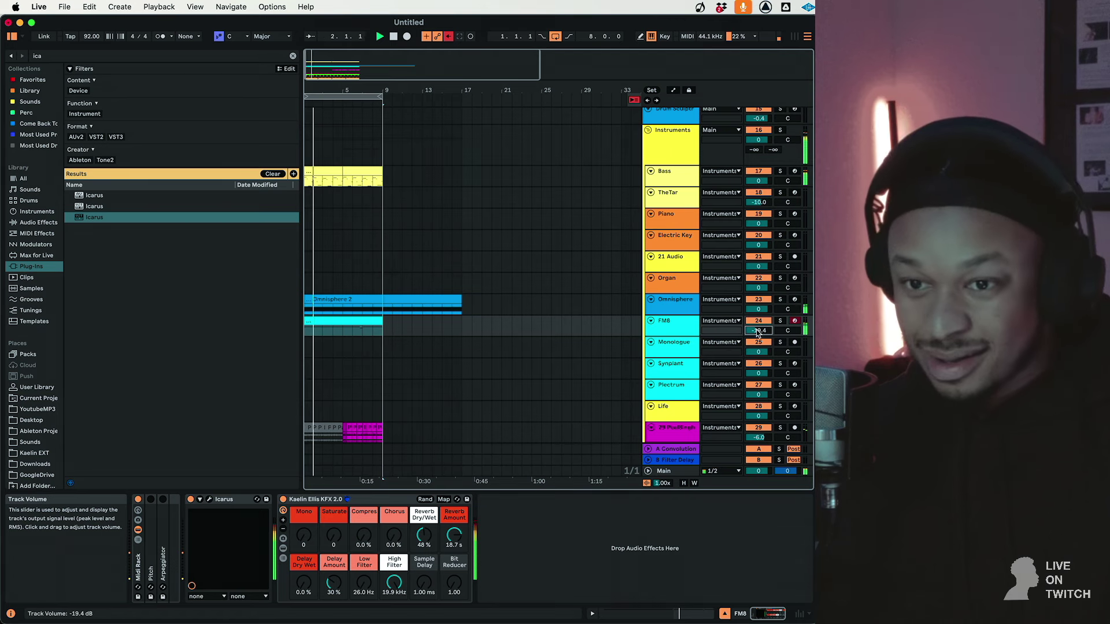
Add the Phaser-Flanger audio effect to the FM8 track and set it to Flanger mode with 60% feedback
{"action": "left_click", "coordinate": [37, 234]}
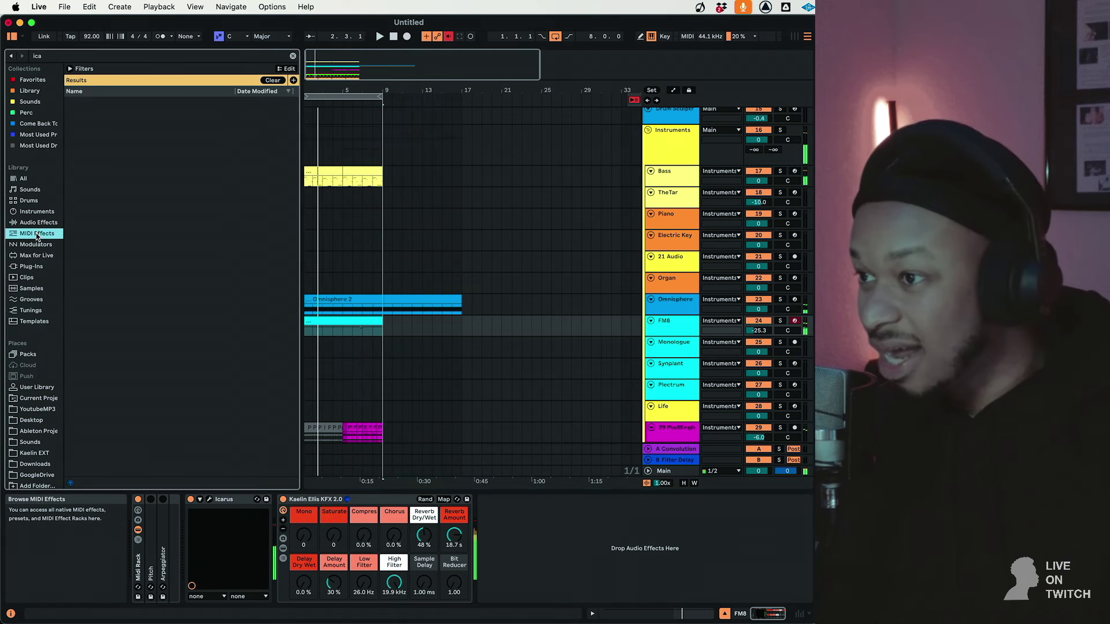
{"action": "left_click", "coordinate": [37, 224]}
{"action": "left_click", "coordinate": [292, 55]}
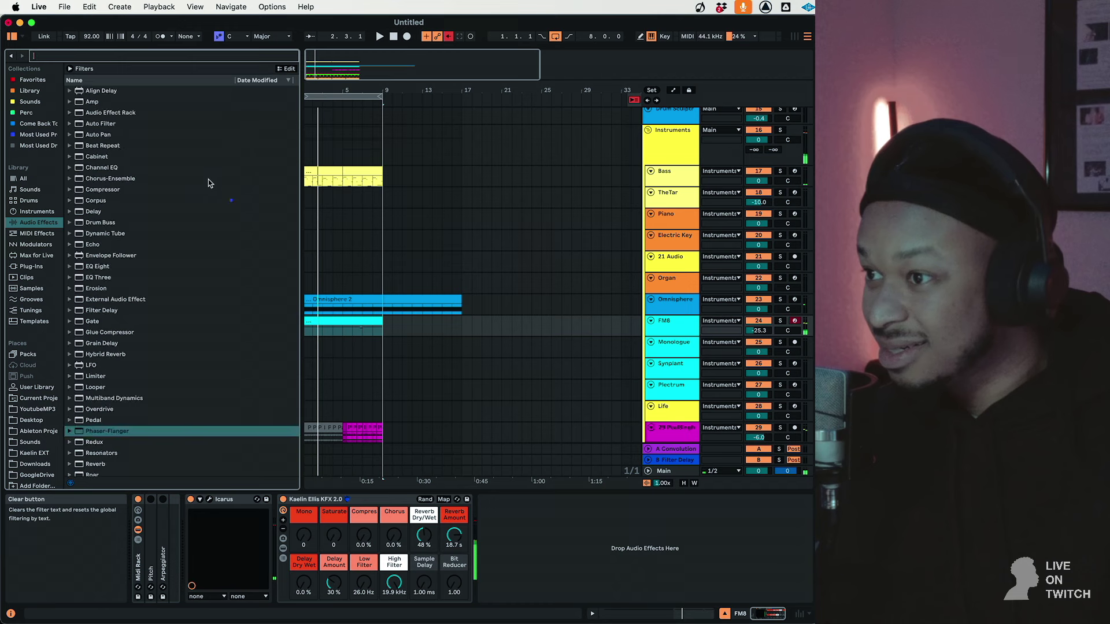
{"action": "scroll", "coordinate": [137, 229], "scroll_direction": "down", "scroll_amount": 5}
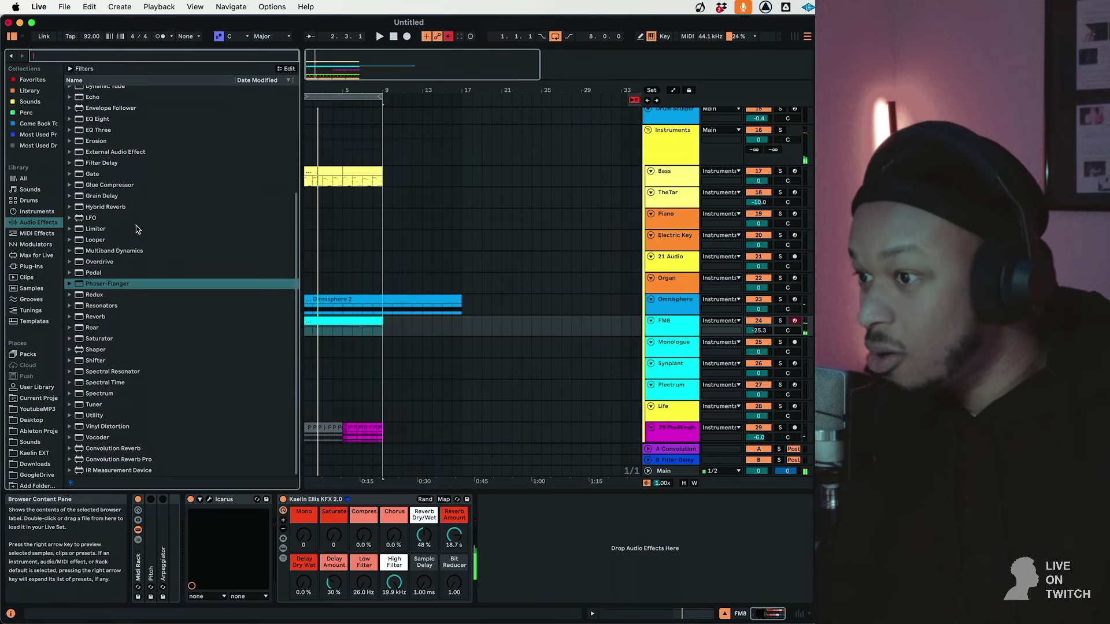
{"action": "left_click", "coordinate": [94, 284]}
{"action": "double_click", "coordinate": [95, 284]}
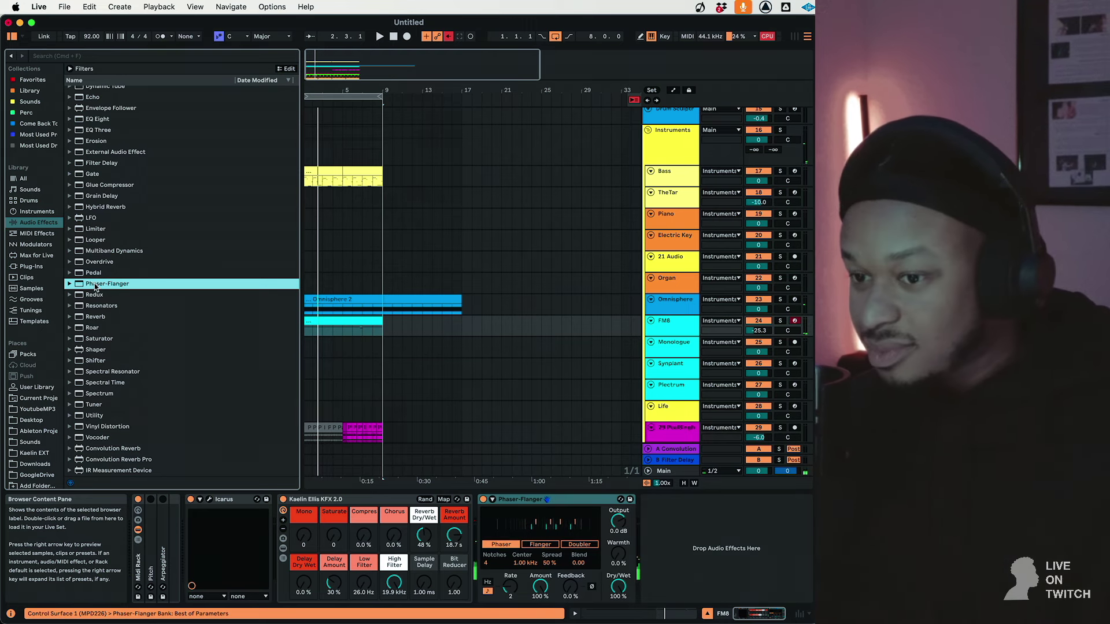
{"action": "key", "text": "space"}
{"action": "left_click", "coordinate": [539, 544]}
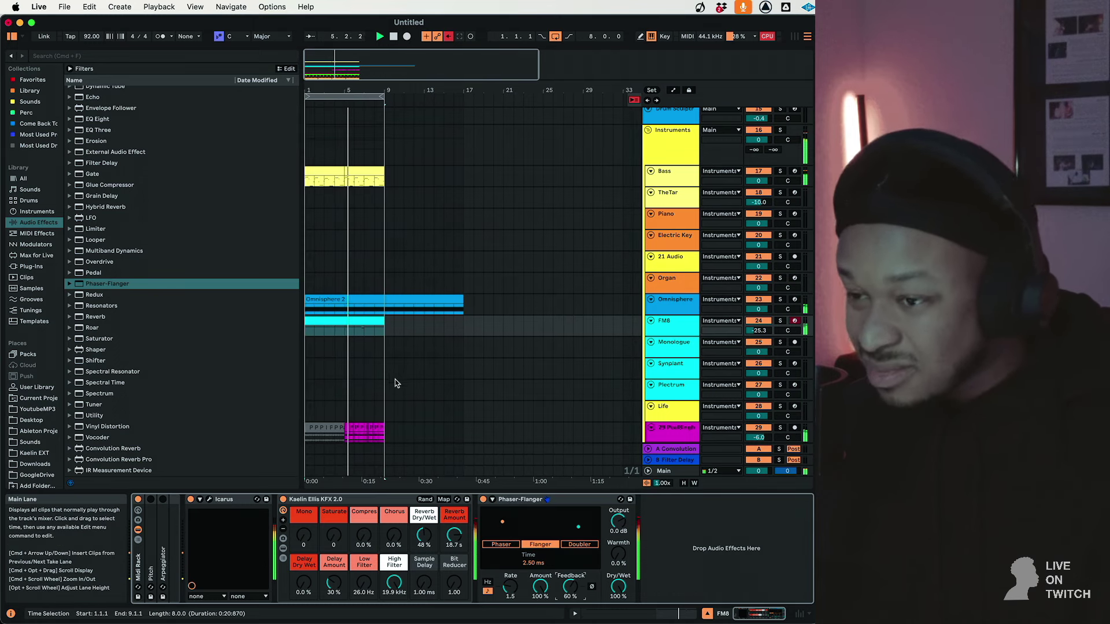
Duplicate the eight-bar section across all instrument and drum tracks into bars 9 to 16 and extend the loop to 16 bars
{"action": "scroll", "coordinate": [394, 379], "scroll_direction": "down", "scroll_amount": 5}
{"action": "scroll", "coordinate": [386, 404], "scroll_direction": "up", "scroll_amount": 10}
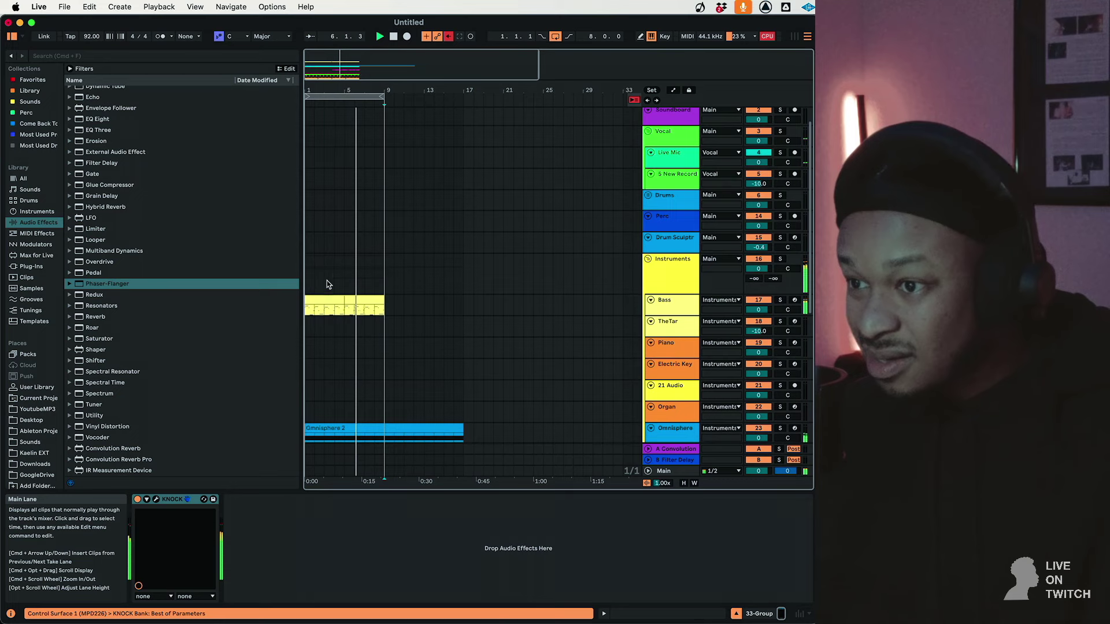
{"action": "left_click", "coordinate": [319, 299]}
{"action": "key", "text": "super+d"}
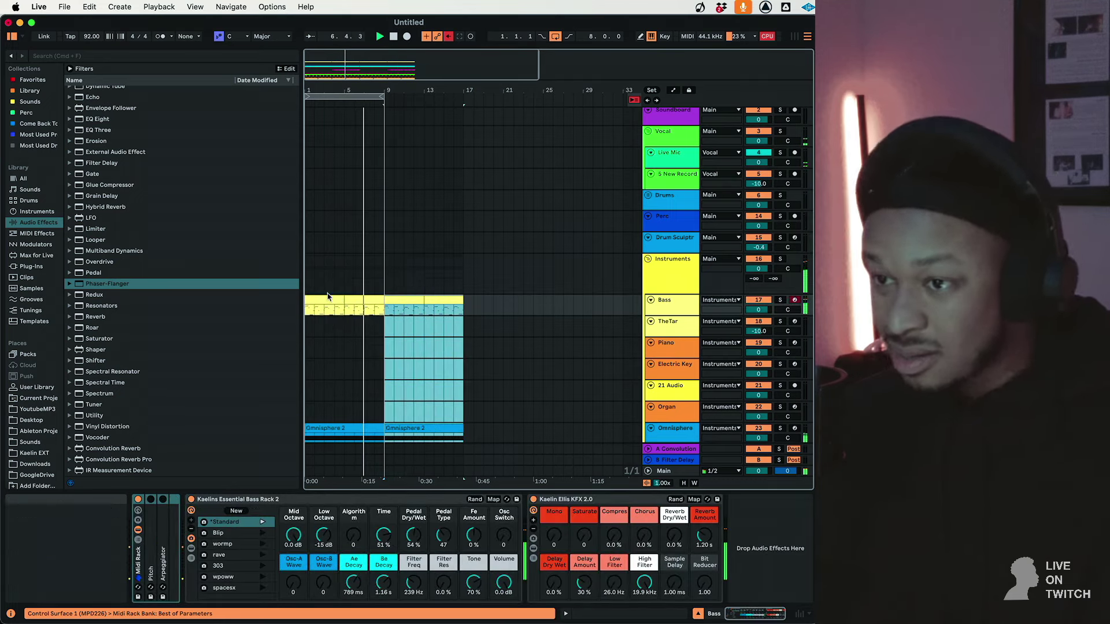
{"action": "left_click_drag", "start_coordinate": [455, 108], "coordinate": [463, 108]}
Move the 33 Group track above the Tape track and fold the Instruments group
{"action": "scroll", "coordinate": [458, 130], "scroll_direction": "down", "scroll_amount": 10}
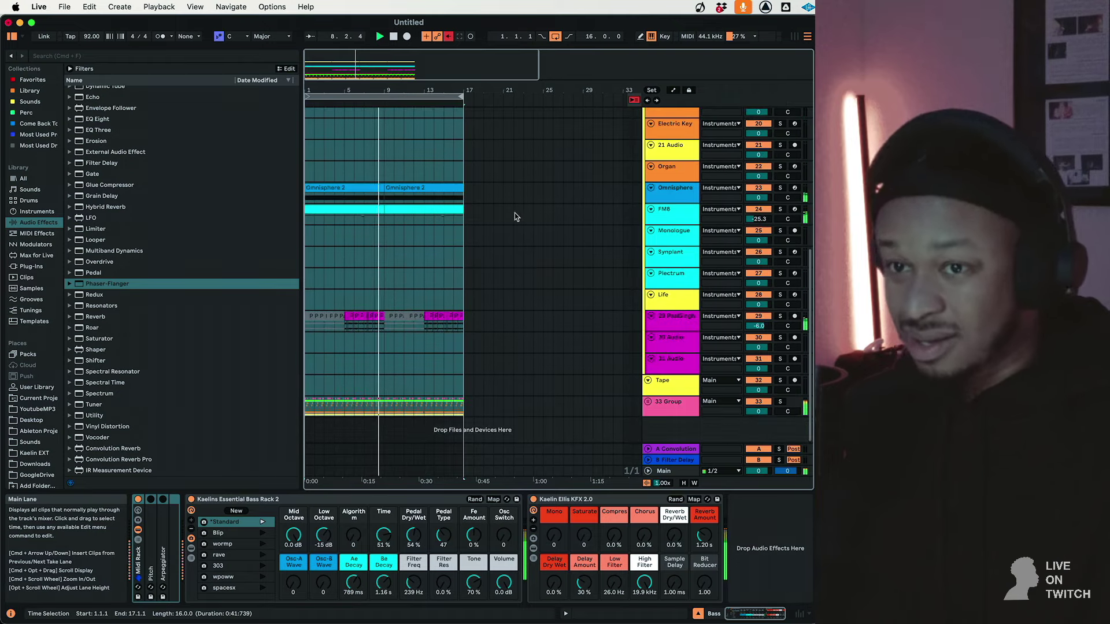
{"action": "scroll", "coordinate": [543, 215], "scroll_direction": "up", "scroll_amount": 10}
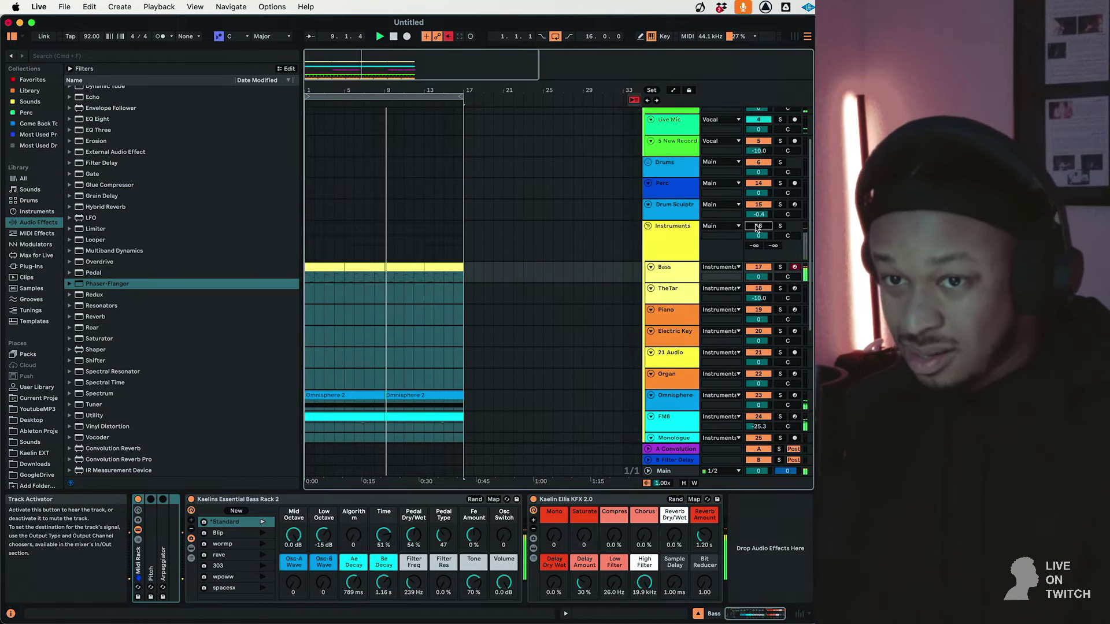
{"action": "scroll", "coordinate": [605, 265], "scroll_direction": "down", "scroll_amount": 10}
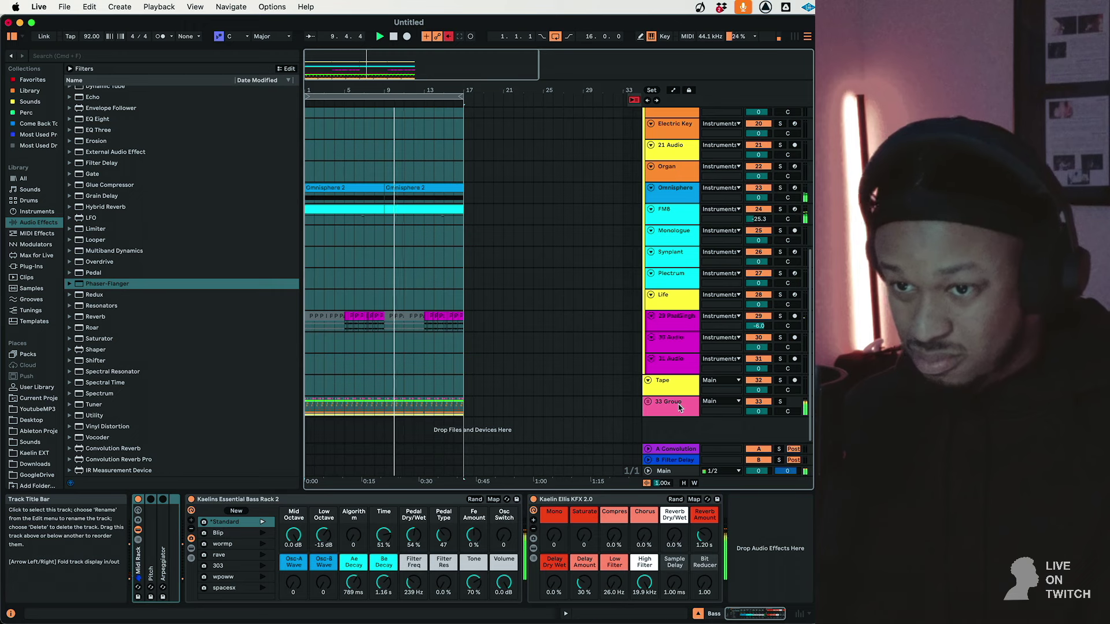
{"action": "left_click", "coordinate": [671, 405]}
{"action": "left_click_drag", "start_coordinate": [676, 398], "coordinate": [669, 379]}
{"action": "scroll", "coordinate": [670, 373], "scroll_direction": "up", "scroll_amount": 10}
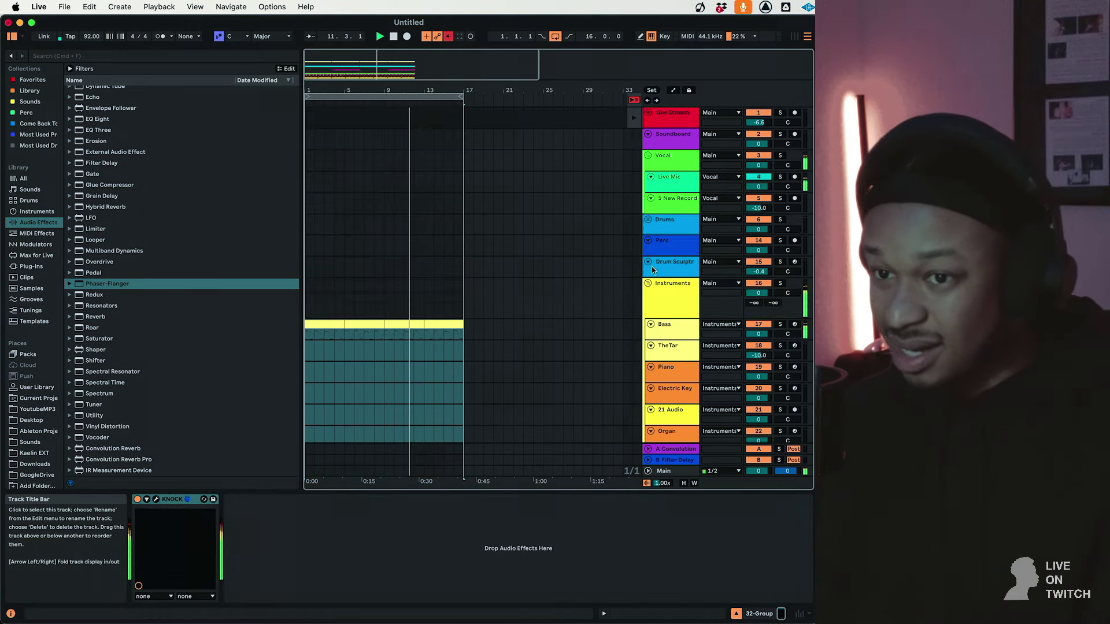
{"action": "left_click", "coordinate": [648, 283]}
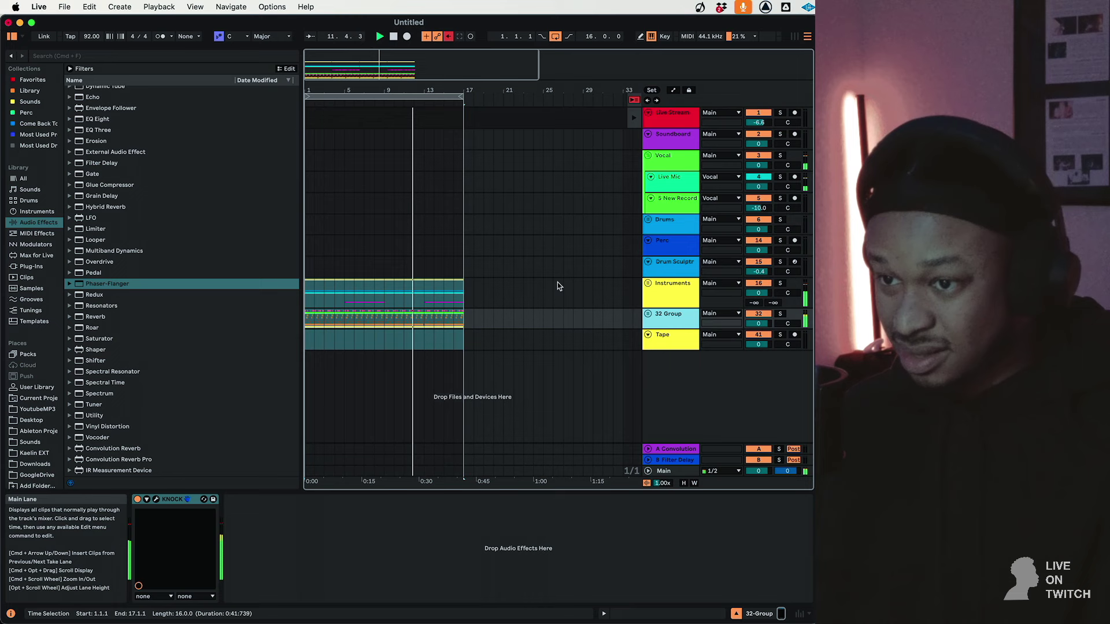
Select the Instruments group and 32 Group together and play the arrangement from the start
{"action": "left_click", "coordinate": [678, 300]}
{"action": "left_click", "coordinate": [675, 314], "text": "shift"}
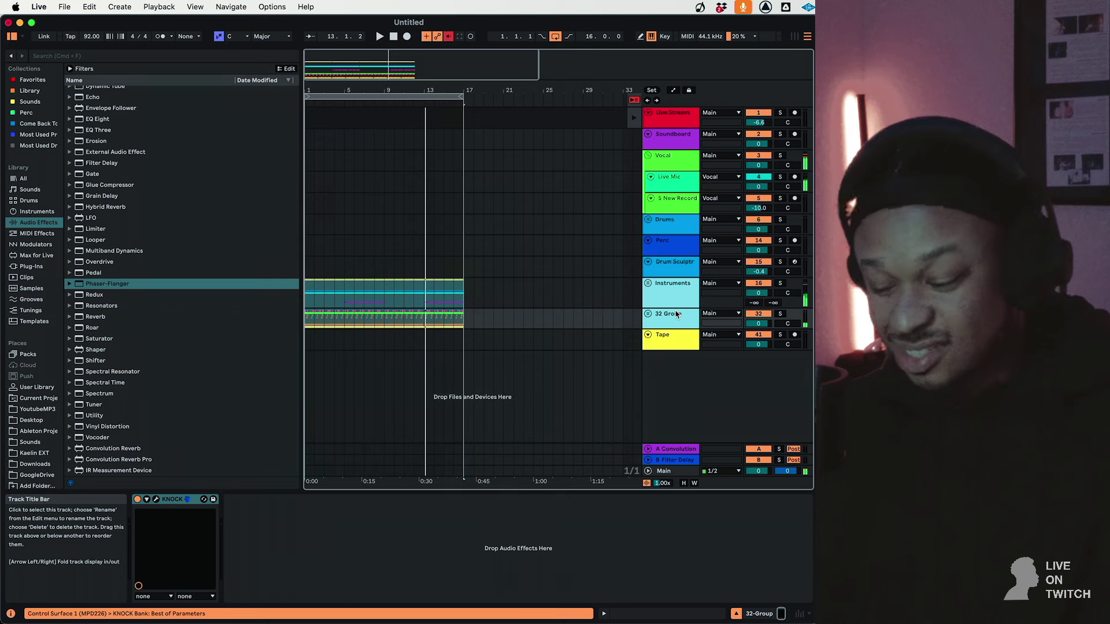
{"action": "key", "text": "space"}
{"action": "key", "text": "space"}
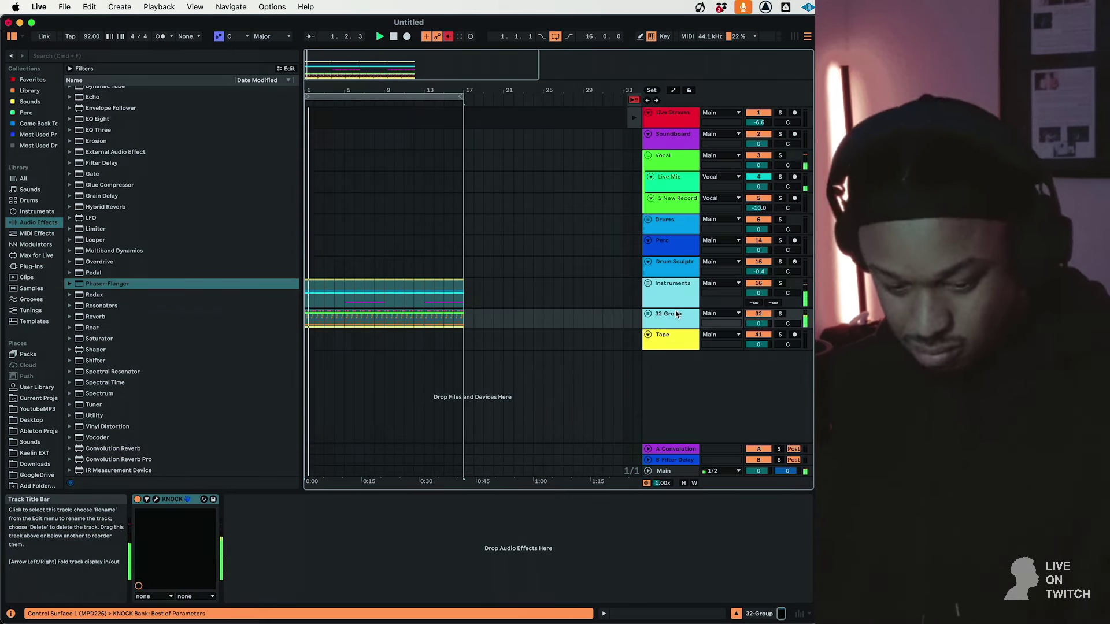
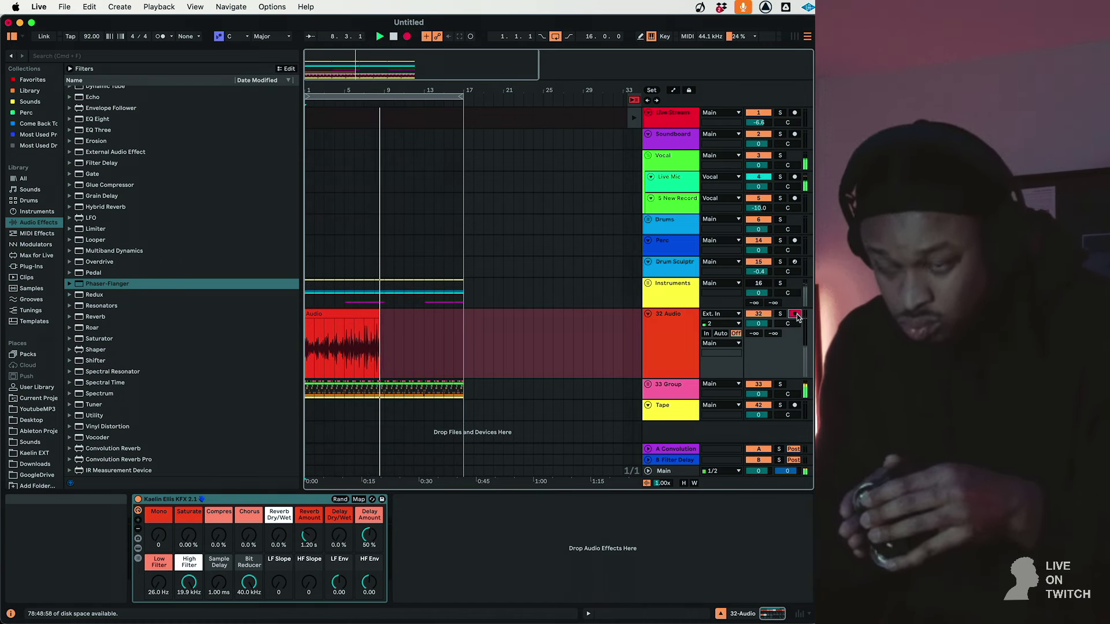
End the recording on the 32 Audio track and replay it soloed from the start
{"action": "key", "text": "F9"}
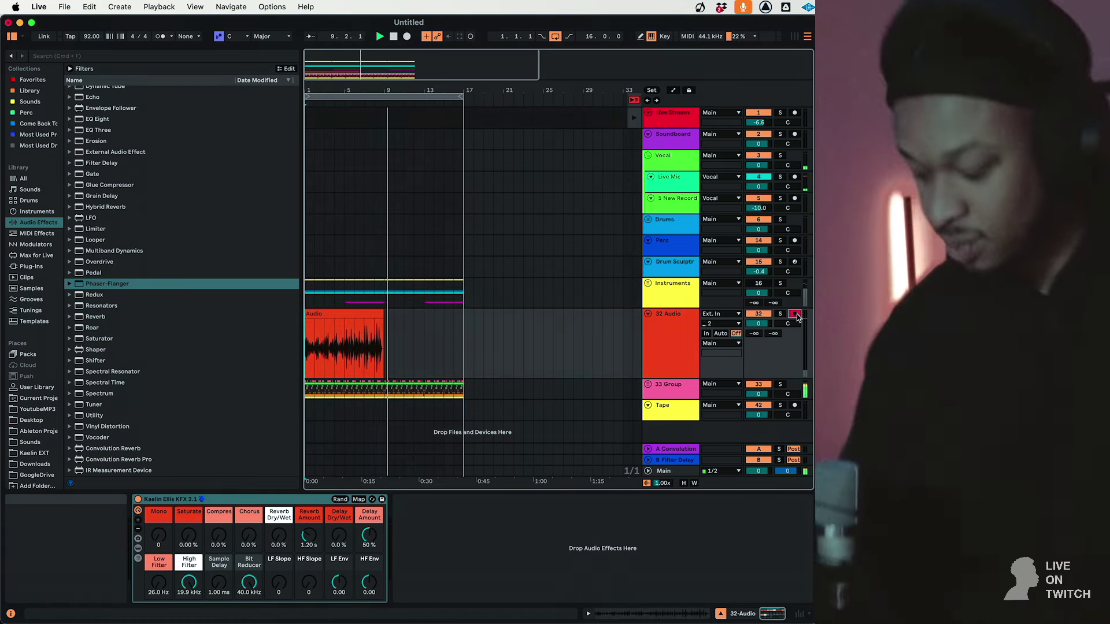
{"action": "key", "text": "space"}
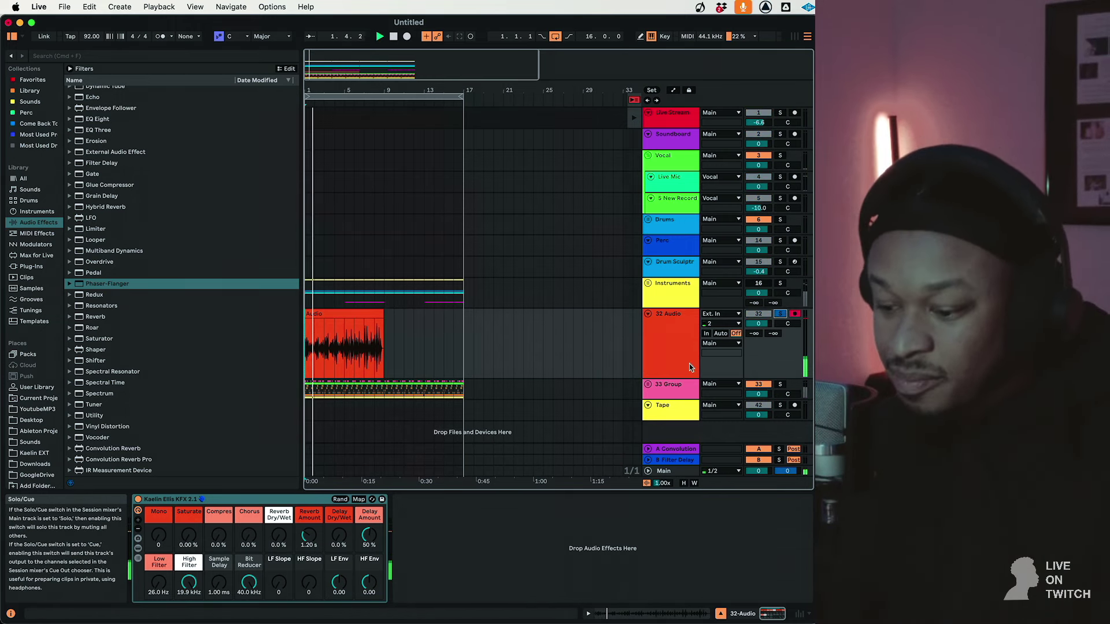
Set the 32 Audio track's Saturate to 70.9%, Chorus to 74%, Low Filter to 394 Hz and volume to -1.9 dB, ending its solo
{"action": "double_click", "coordinate": [671, 361]}
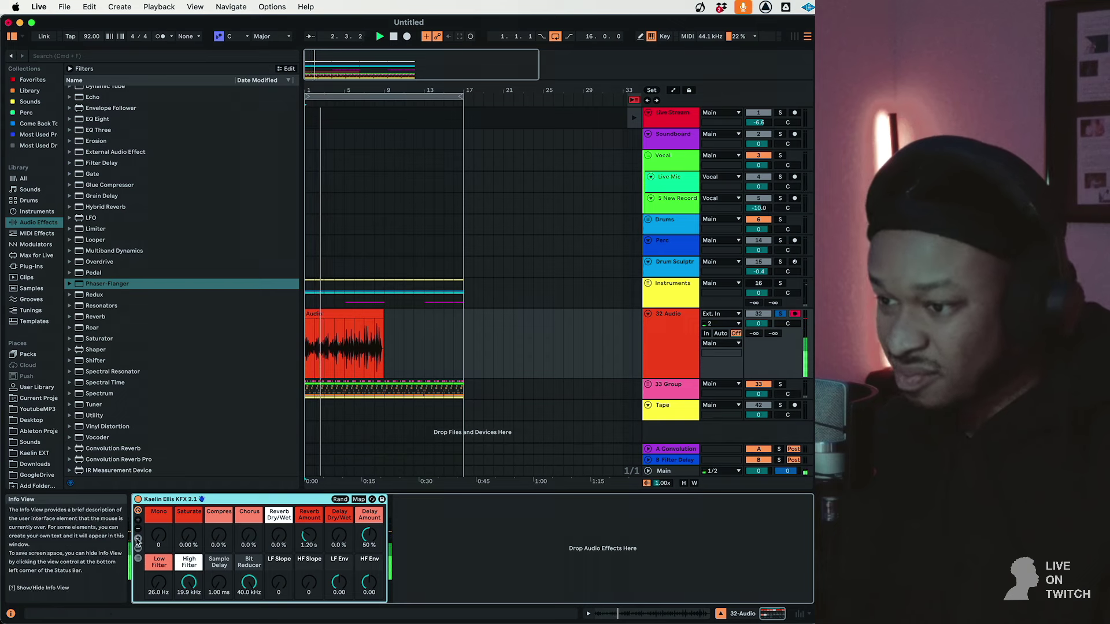
{"action": "left_click_drag", "start_coordinate": [248, 536], "coordinate": [248, 533]}
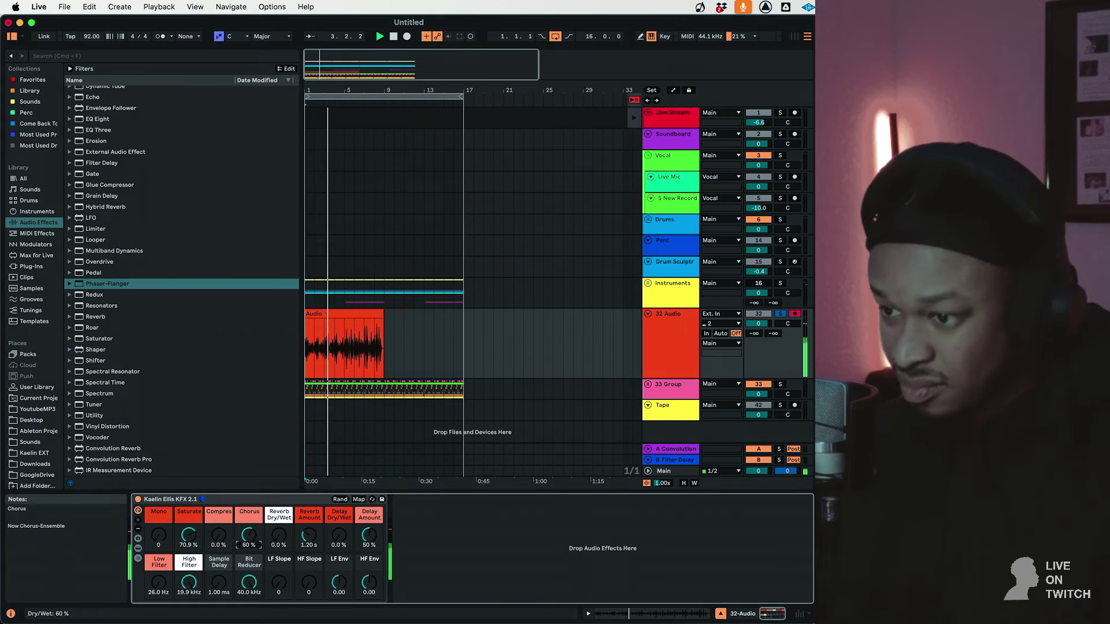
{"action": "left_click", "coordinate": [779, 314]}
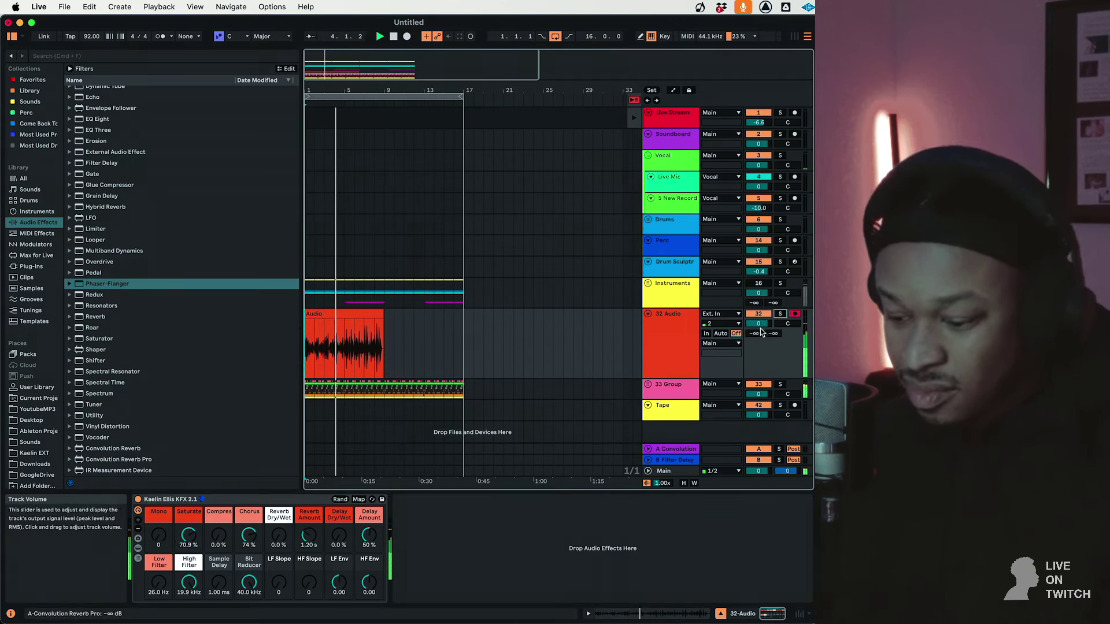
{"action": "left_click_drag", "start_coordinate": [758, 323], "coordinate": [758, 326]}
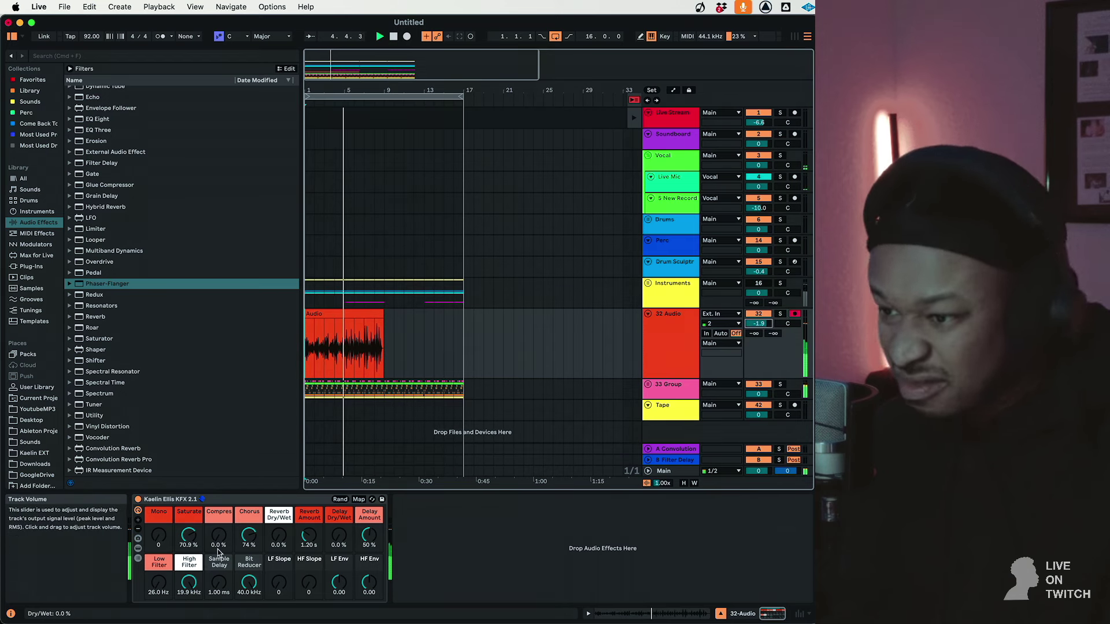
{"action": "left_click_drag", "start_coordinate": [160, 590], "coordinate": [159, 575]}
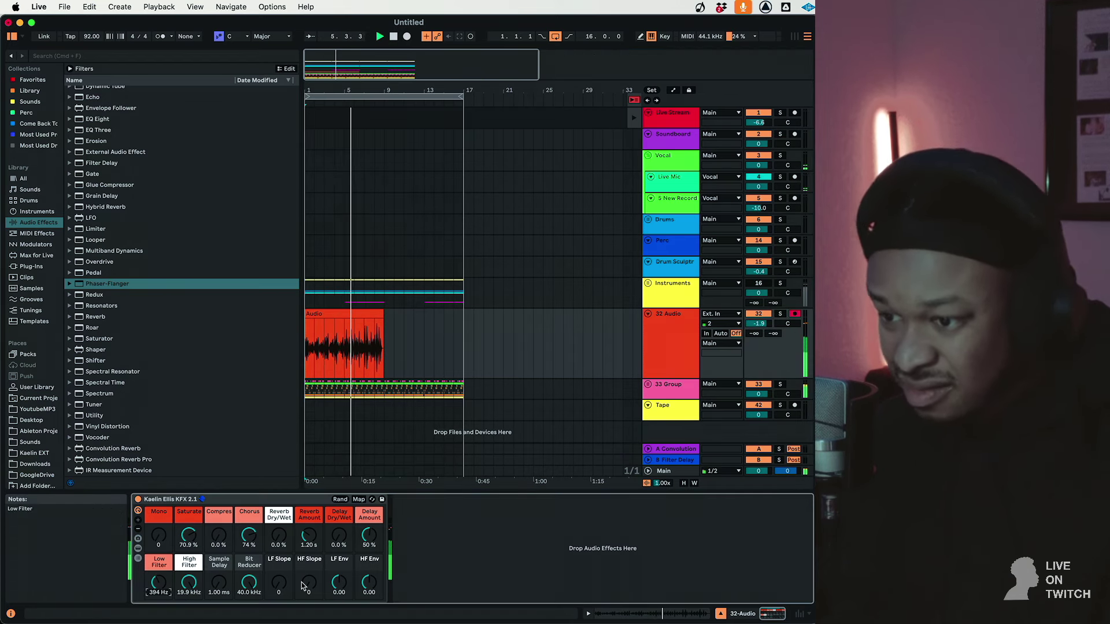
Repeat the first two bars of the recorded audio three times to fill the eight bars
{"action": "left_click_drag", "start_coordinate": [321, 346], "coordinate": [263, 351]}
{"action": "key", "text": "space"}
{"action": "key", "text": "space"}
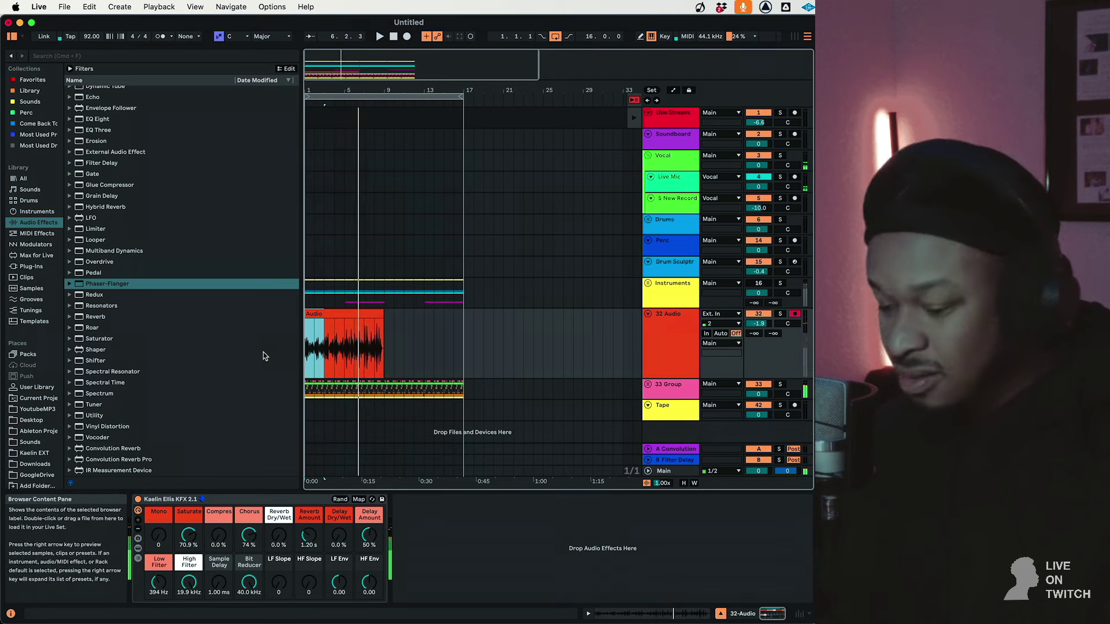
{"action": "key", "text": "super+d"}
{"action": "key", "text": "super+d"}
{"action": "key", "text": "super+d"}
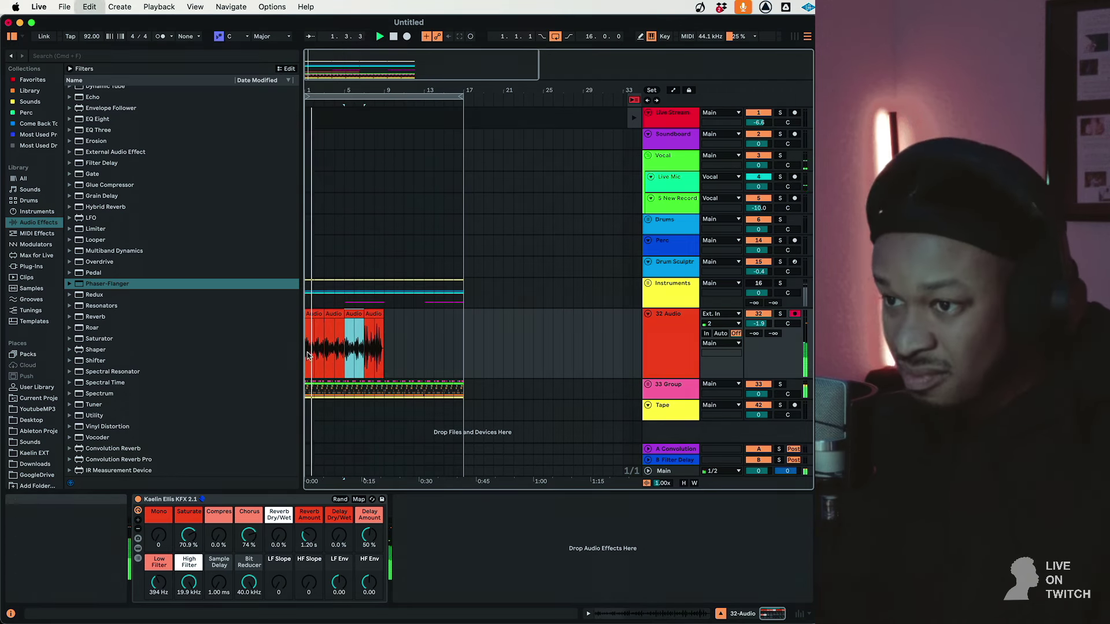
Solo the 32 Audio track and transpose its four clips down 5 semitones
{"action": "left_click", "coordinate": [312, 314], "text": "shift"}
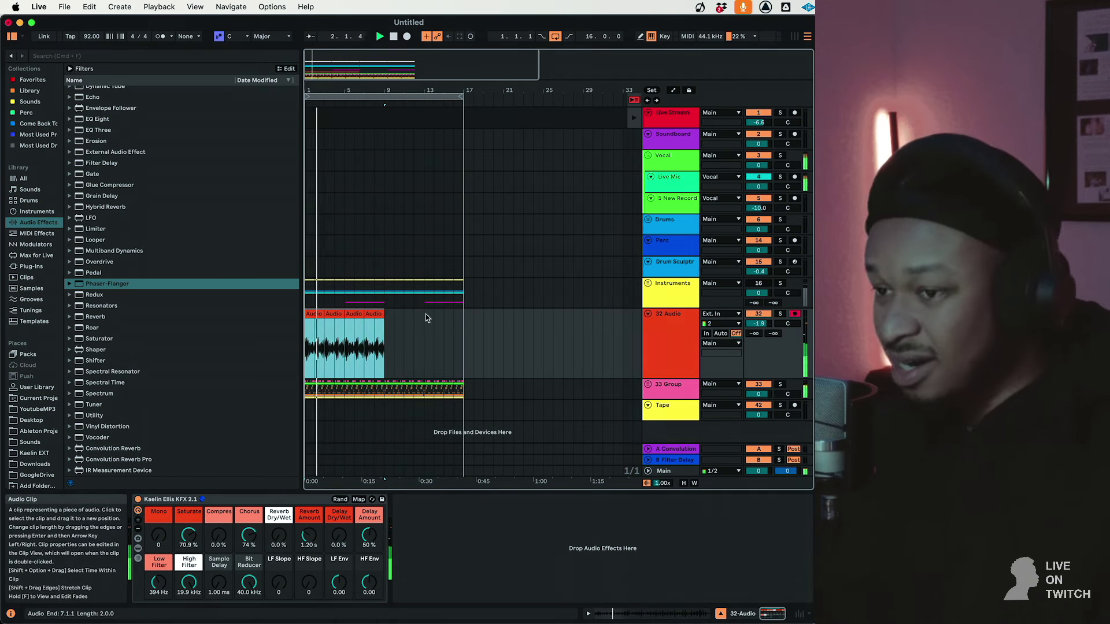
{"action": "left_click", "coordinate": [779, 314]}
{"action": "key", "text": "shift+Tab"}
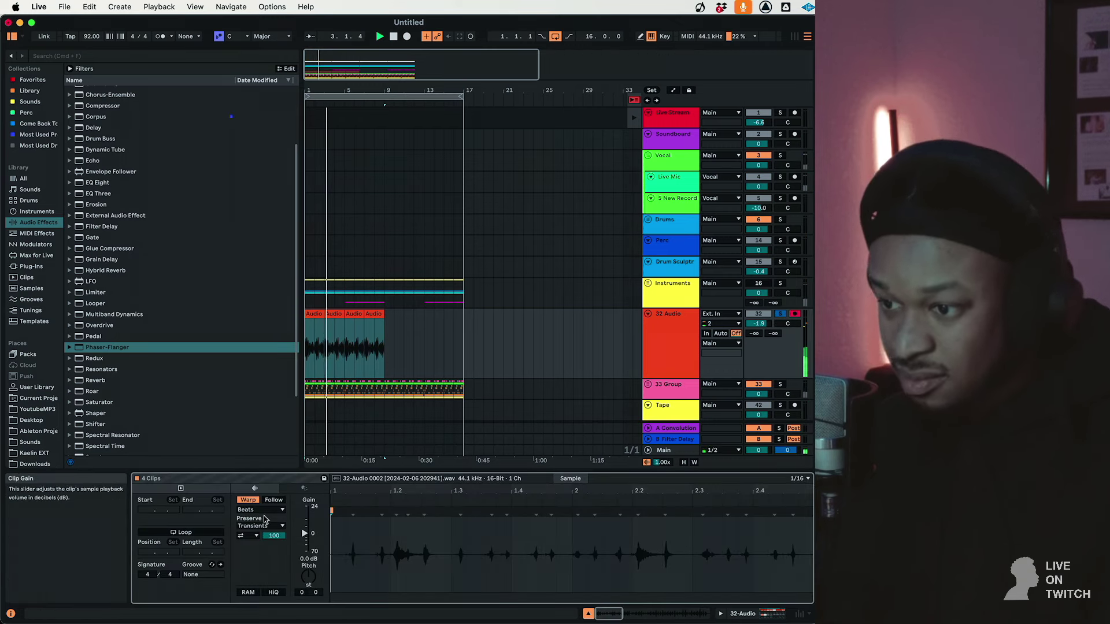
{"action": "left_click_drag", "start_coordinate": [308, 576], "coordinate": [308, 588]}
Move the 32 Audio track into the pink drum group below it, end the solo and unfold the group
{"action": "left_click", "coordinate": [686, 372]}
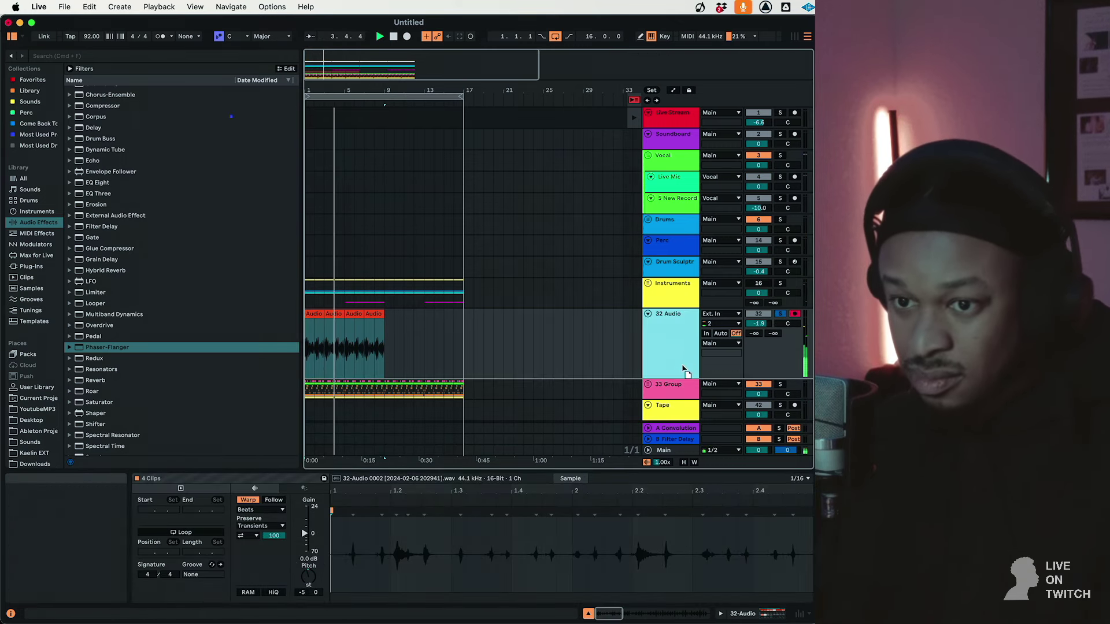
{"action": "left_click_drag", "start_coordinate": [676, 395], "coordinate": [676, 395]}
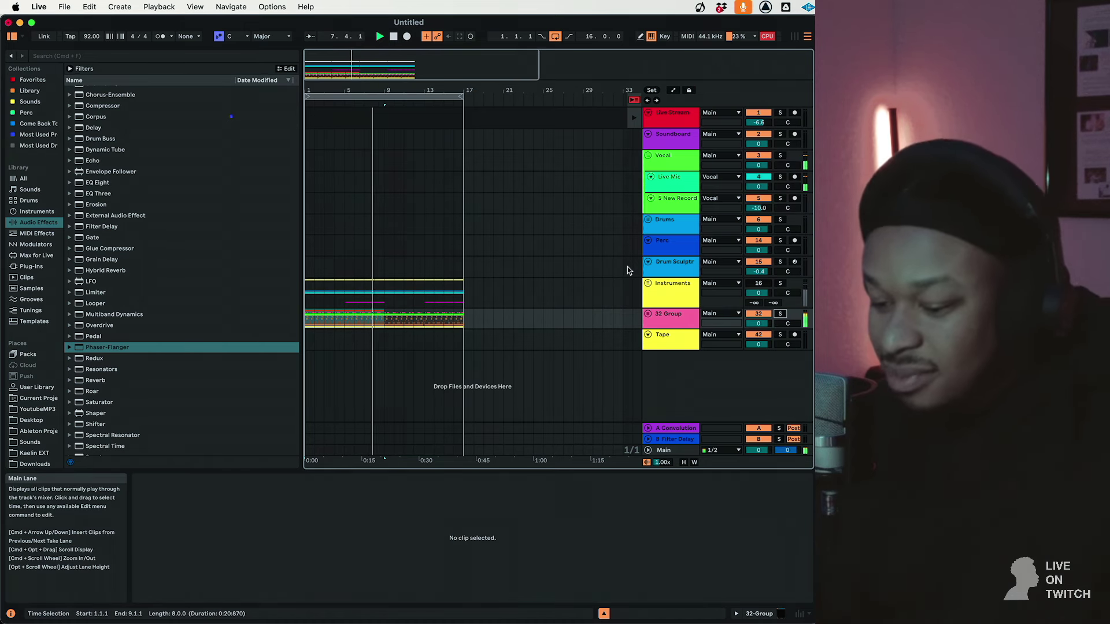
{"action": "left_click", "coordinate": [648, 314]}
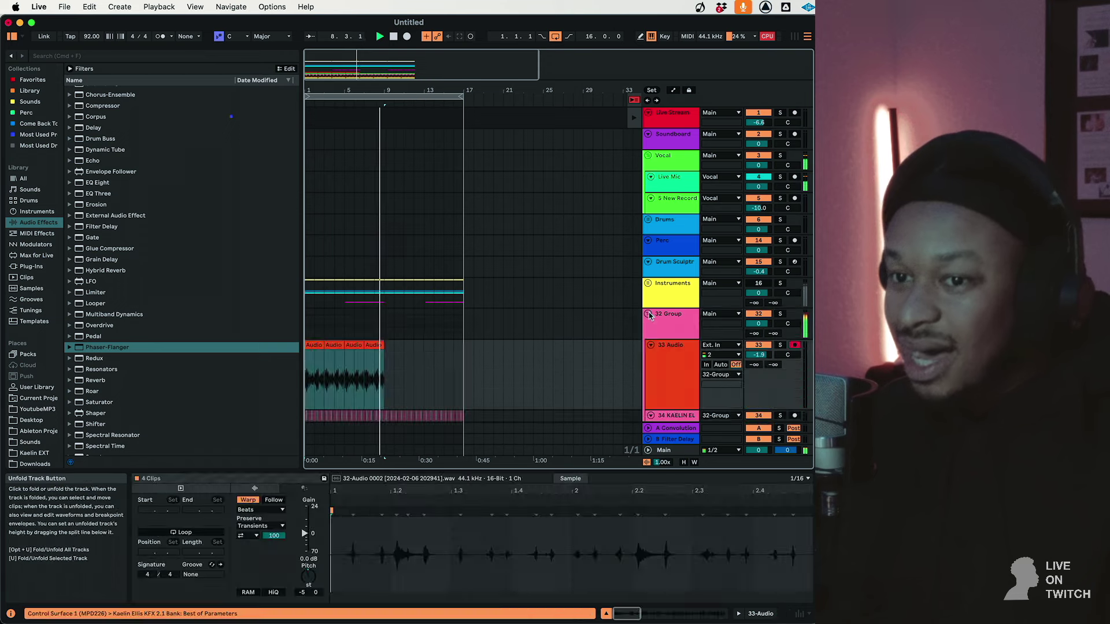
Play the loop from bar 1 and set the 33 Audio track's volume to -4.0 dB
{"action": "left_click", "coordinate": [314, 345]}
{"action": "key", "text": "space"}
{"action": "key", "text": "space"}
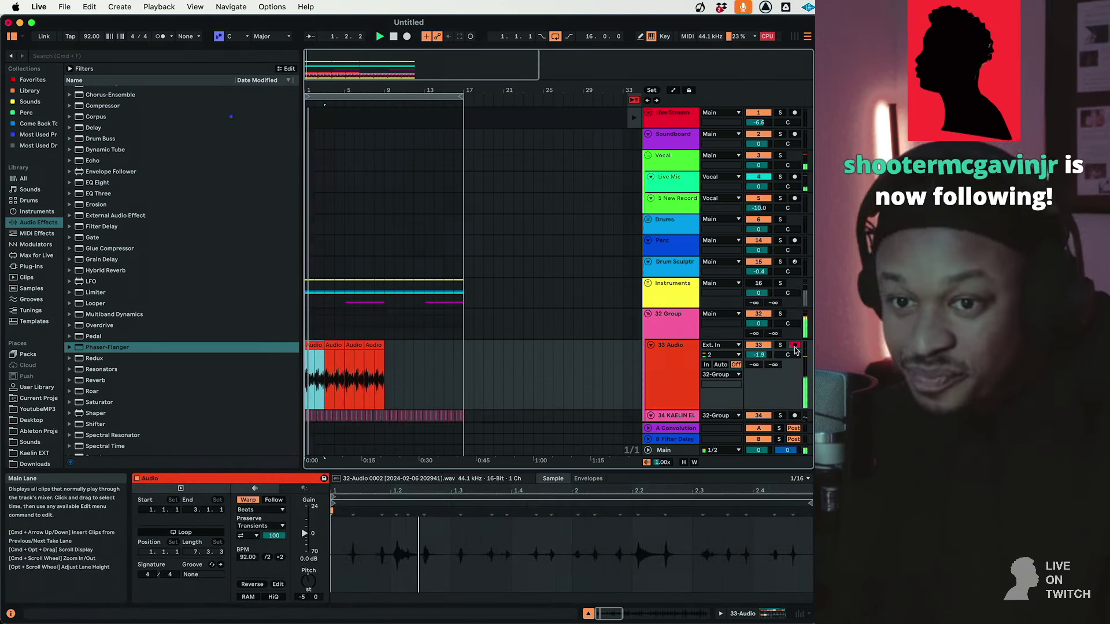
{"action": "left_click_drag", "start_coordinate": [758, 354], "coordinate": [758, 364]}
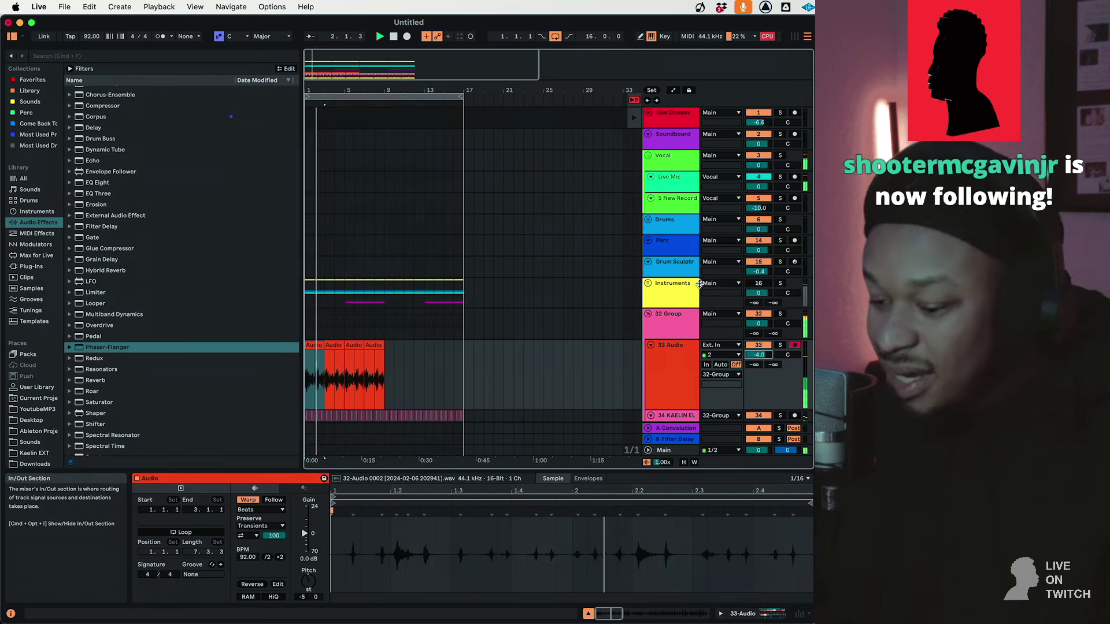
Copy the Vocal Recording track out of the pink group, placing the copy directly below the Drums track
{"action": "scroll", "coordinate": [701, 286], "scroll_direction": "down", "scroll_amount": 5}
{"action": "scroll", "coordinate": [701, 286], "scroll_direction": "up", "scroll_amount": 5}
{"action": "left_click", "coordinate": [676, 208]}
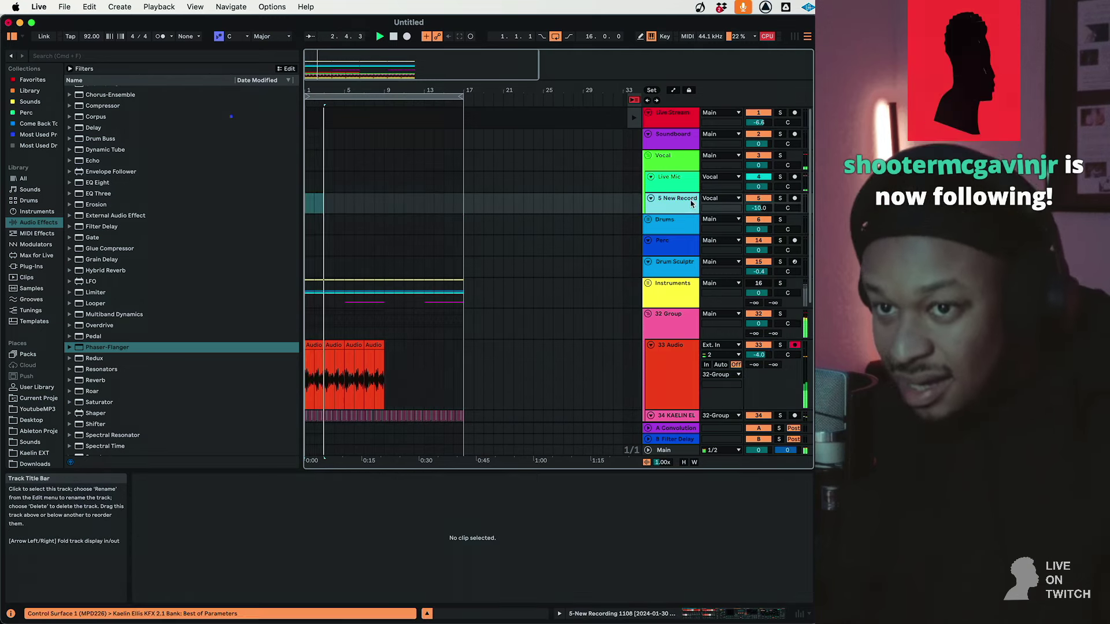
{"action": "scroll", "coordinate": [657, 289], "scroll_direction": "down", "scroll_amount": 5}
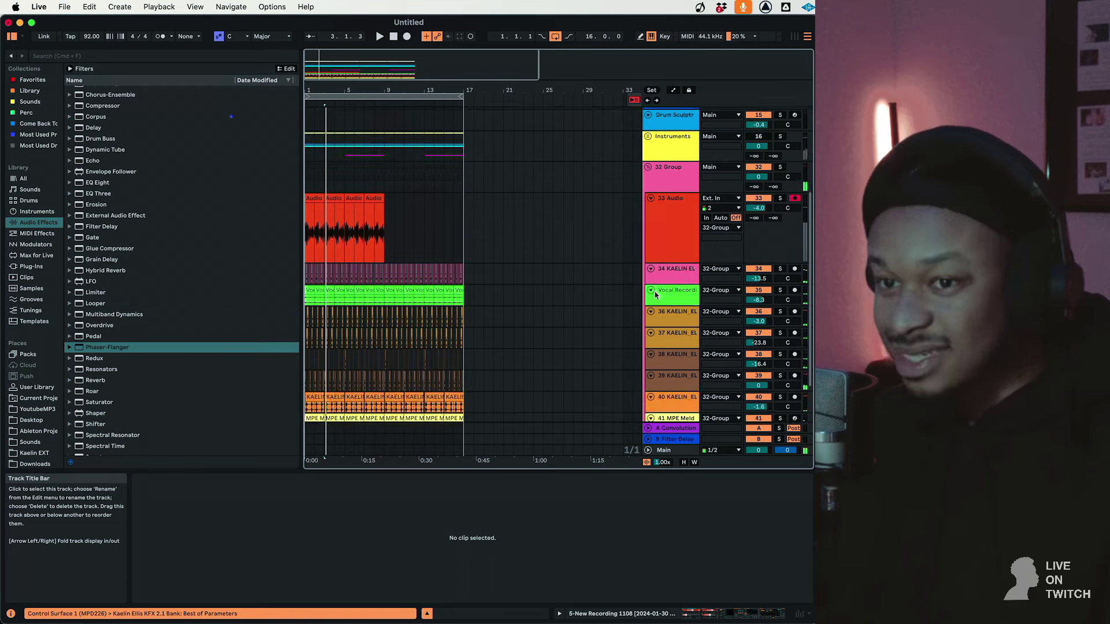
{"action": "left_click", "coordinate": [659, 295]}
{"action": "scroll", "coordinate": [662, 277], "scroll_direction": "up", "scroll_amount": 5}
{"action": "scroll", "coordinate": [665, 312], "scroll_direction": "down", "scroll_amount": 3}
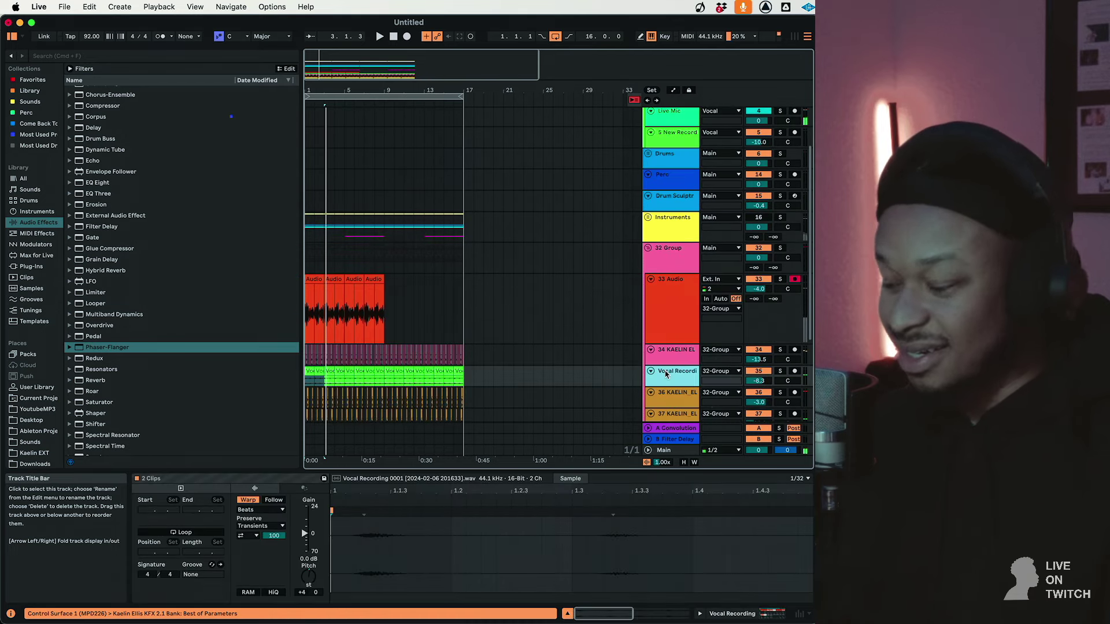
{"action": "left_click_drag", "start_coordinate": [687, 94], "coordinate": [668, 172]}
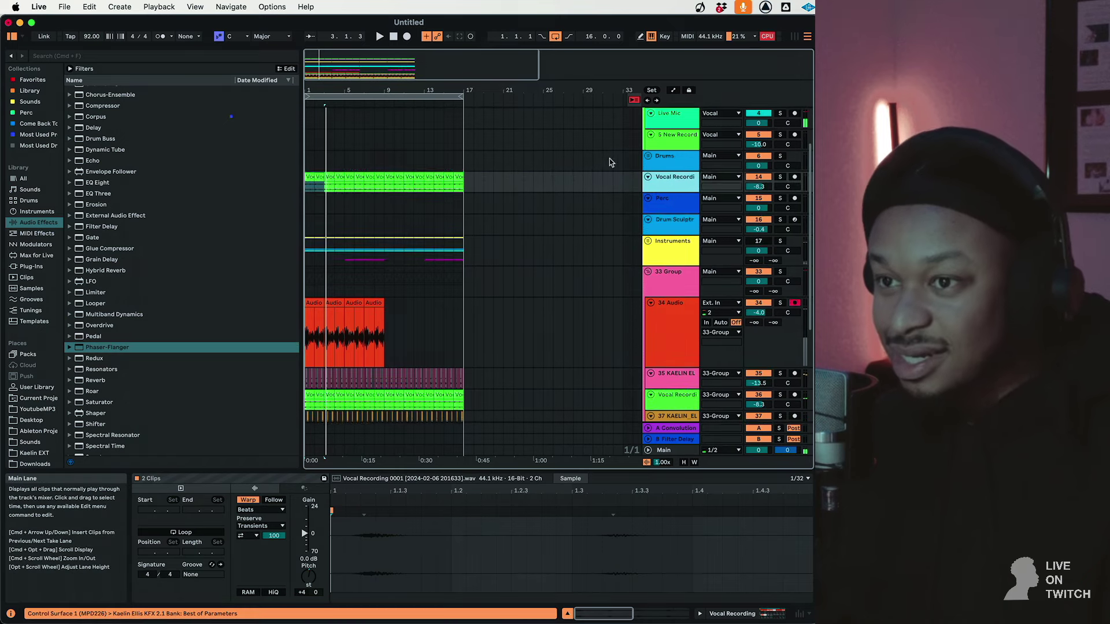
Delete all the clips from the copied Vocal Recording track
{"action": "scroll", "coordinate": [571, 175], "scroll_direction": "up", "scroll_amount": 2}
{"action": "left_click_drag", "start_coordinate": [483, 232], "coordinate": [260, 234]}
{"action": "key", "text": "Delete"}
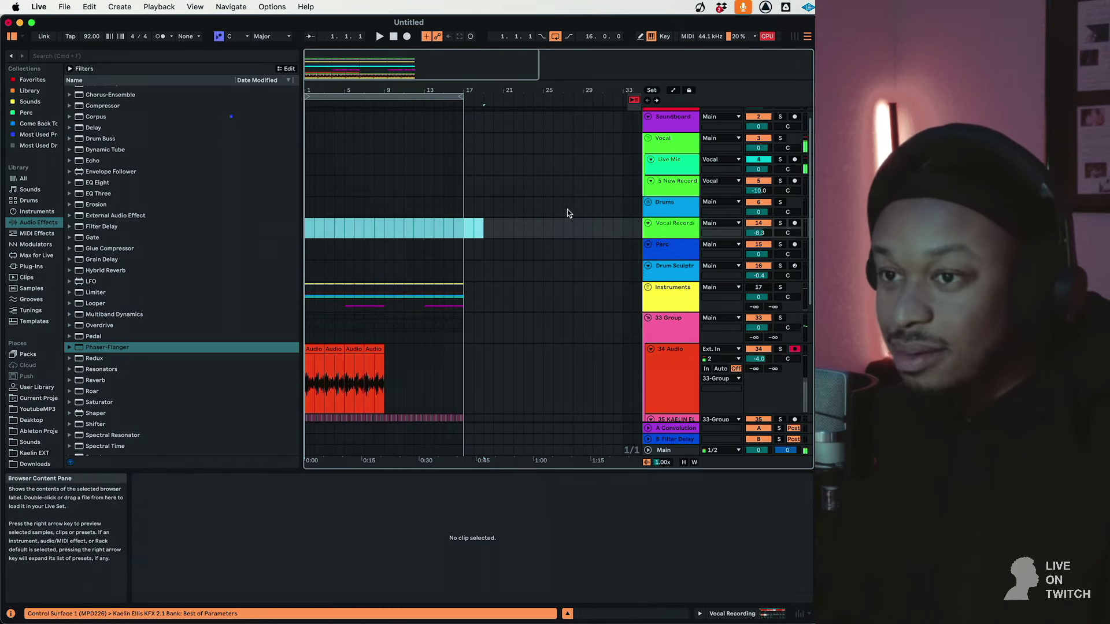
Arm the emptied Vocal Recording track and record a four-bar vocal take from bar 1
{"action": "left_click", "coordinate": [795, 223]}
{"action": "key", "text": "Home"}
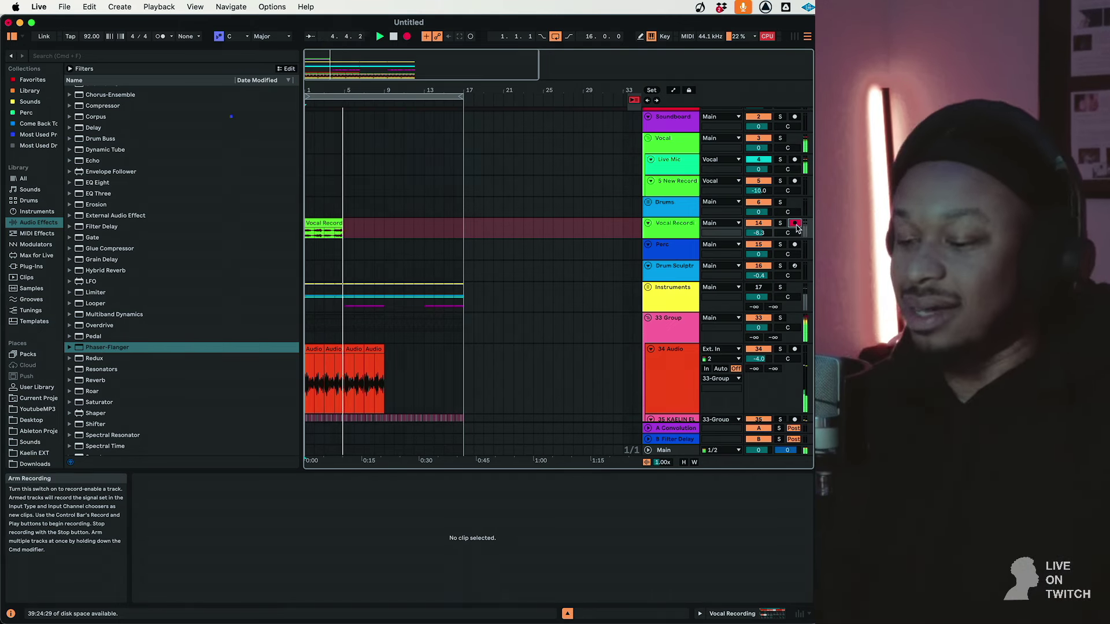
{"action": "key", "text": "space"}
Duplicate the Vocal Recording track together with its new four-bar take
{"action": "left_click", "coordinate": [328, 224]}
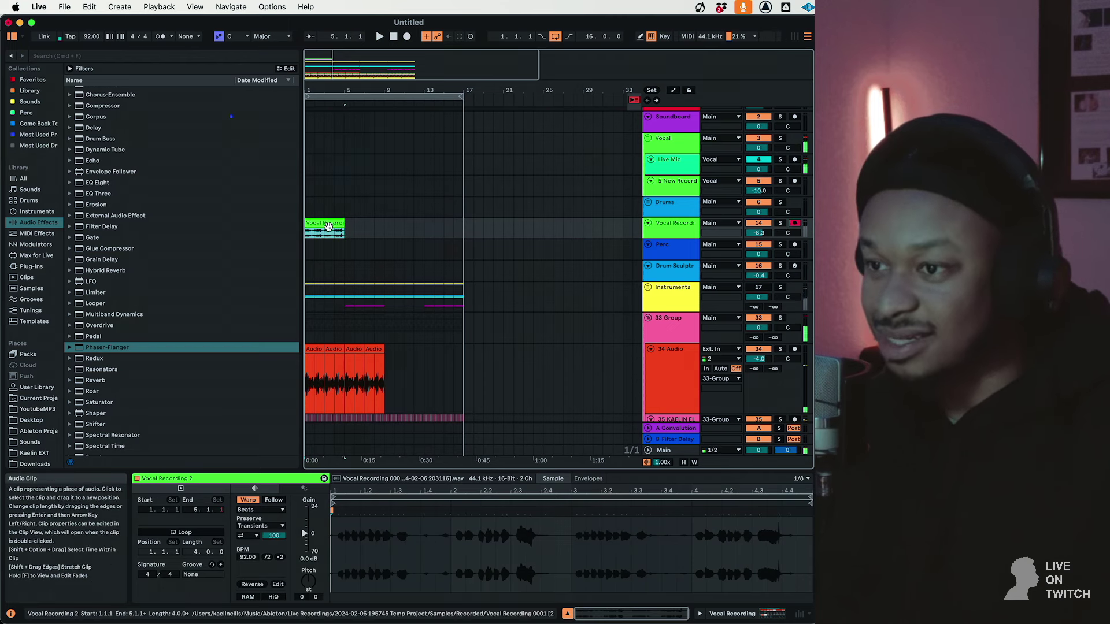
{"action": "left_click", "coordinate": [662, 231]}
{"action": "key", "text": "super+d"}
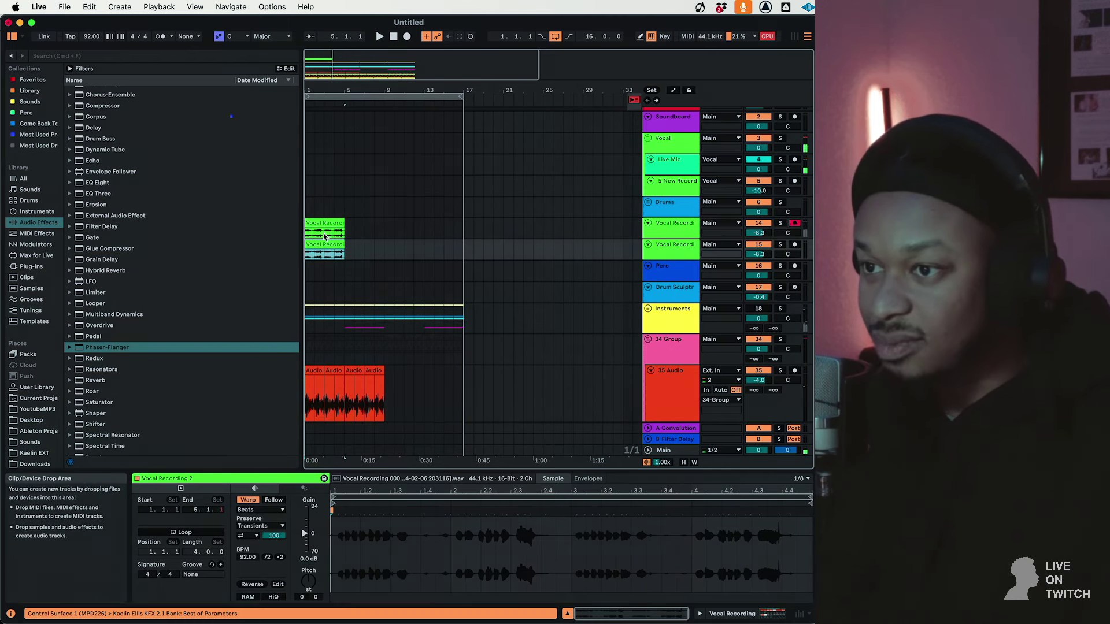
Keep the take's first two bars on the lower vocal track and its last two on the upper one, both starting at bar 1
{"action": "left_click", "coordinate": [328, 231]}
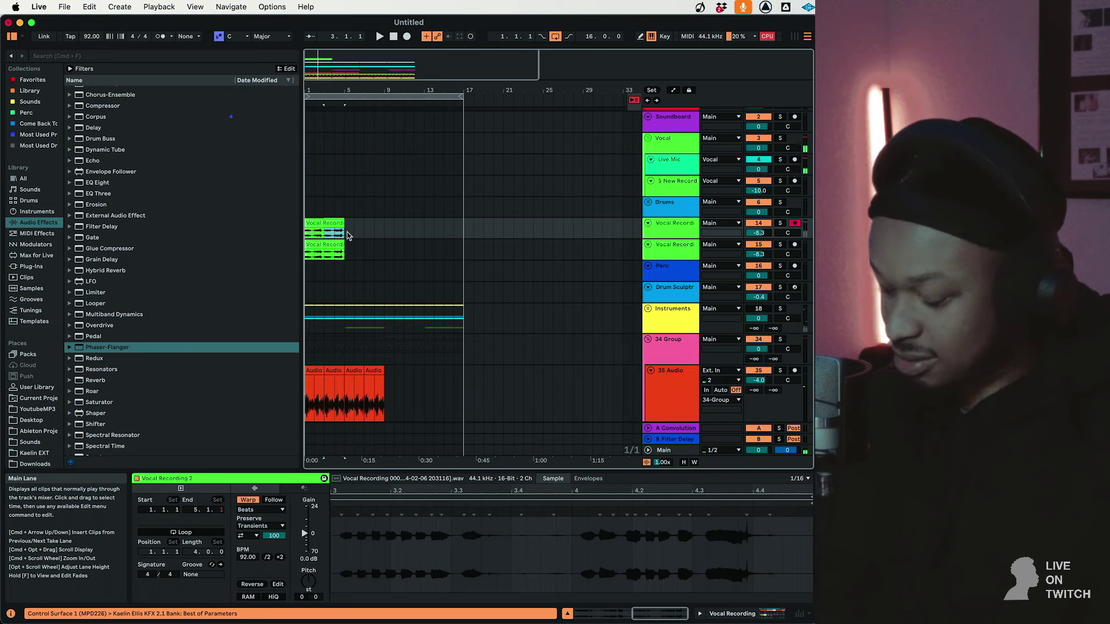
{"action": "key", "text": "Delete"}
{"action": "left_click", "coordinate": [313, 221]}
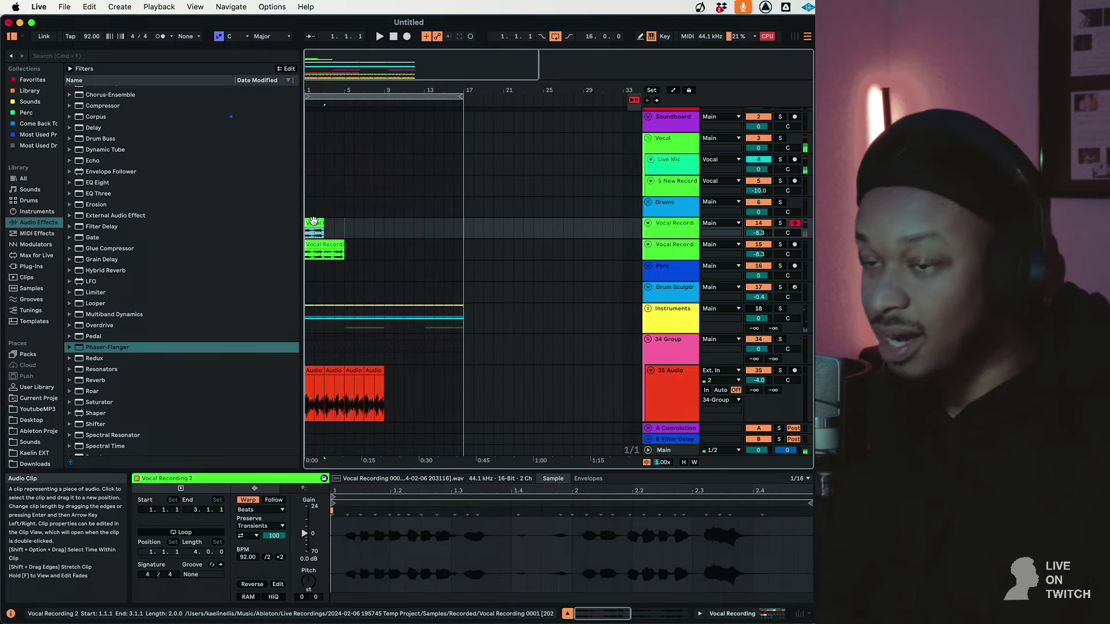
{"action": "key", "text": "space"}
{"action": "left_click_drag", "start_coordinate": [325, 255], "coordinate": [293, 230]}
{"action": "key", "text": "space"}
{"action": "key", "text": "Delete"}
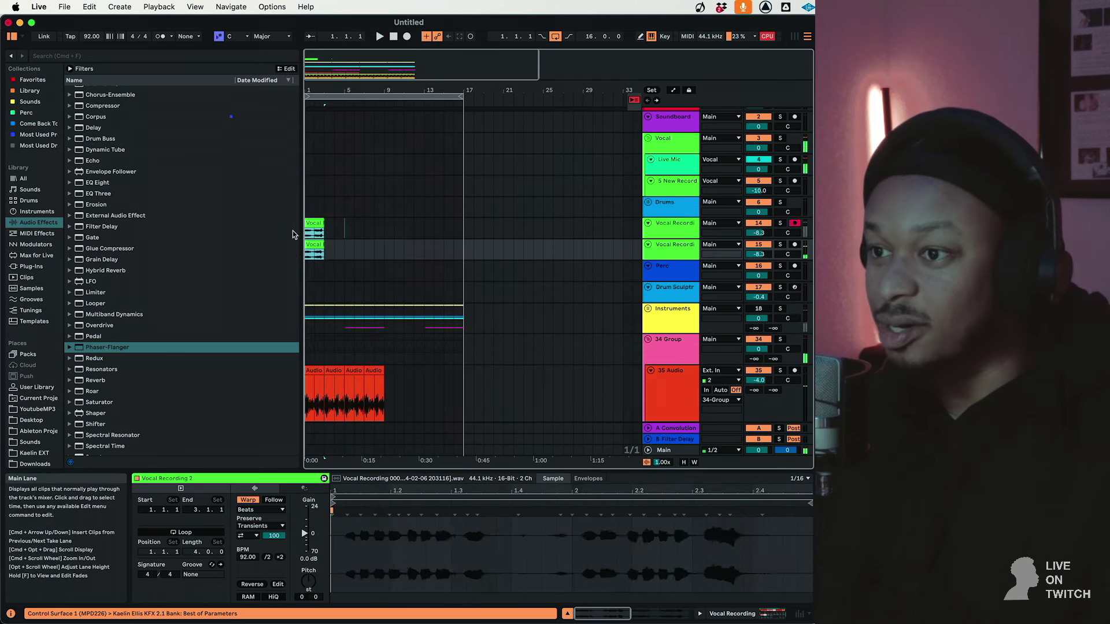
Transpose both two-bar vocal clips up 10 semitones and set their warp mode to Complex Pro
{"action": "left_click", "coordinate": [315, 231], "text": "shift"}
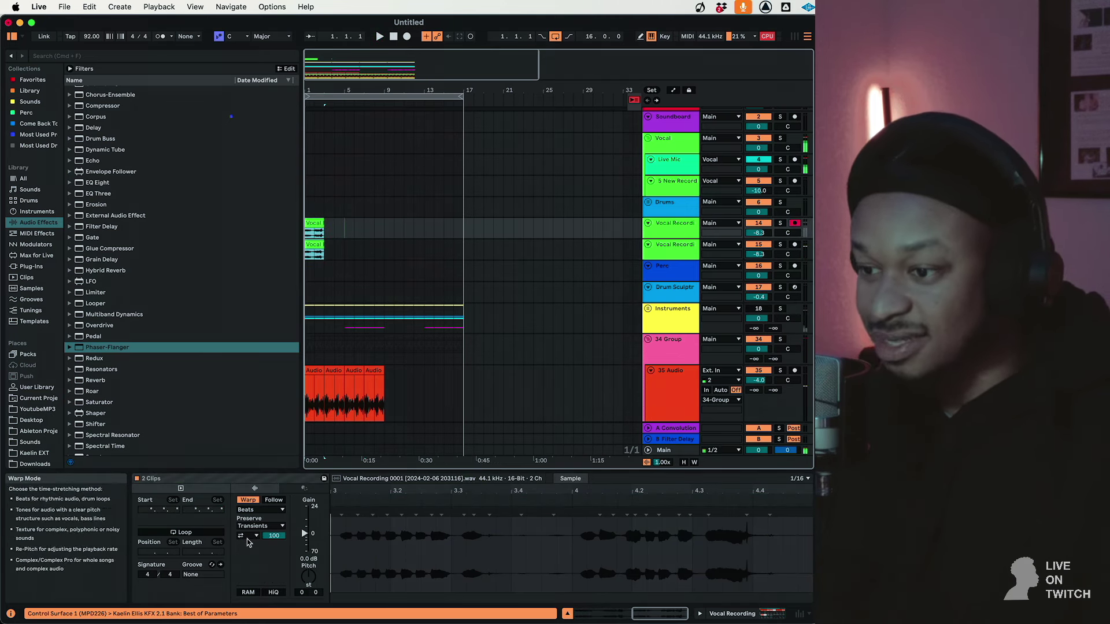
{"action": "left_click_drag", "start_coordinate": [309, 576], "coordinate": [309, 570]}
{"action": "key", "text": "space"}
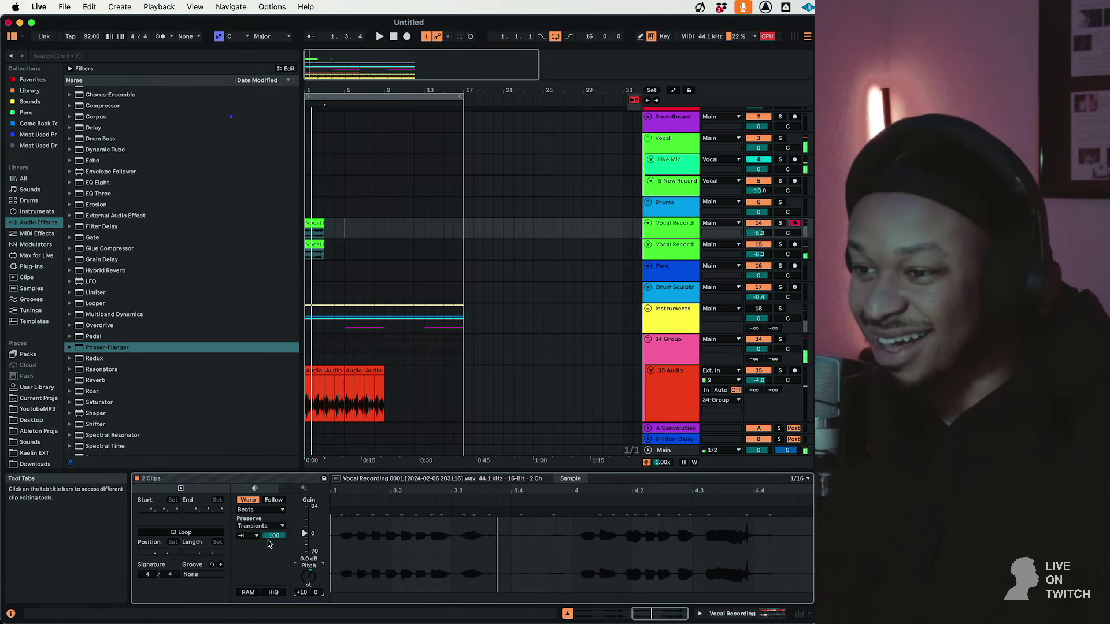
{"action": "left_click", "coordinate": [260, 509]}
{"action": "left_click", "coordinate": [262, 560]}
{"action": "key", "text": "space"}
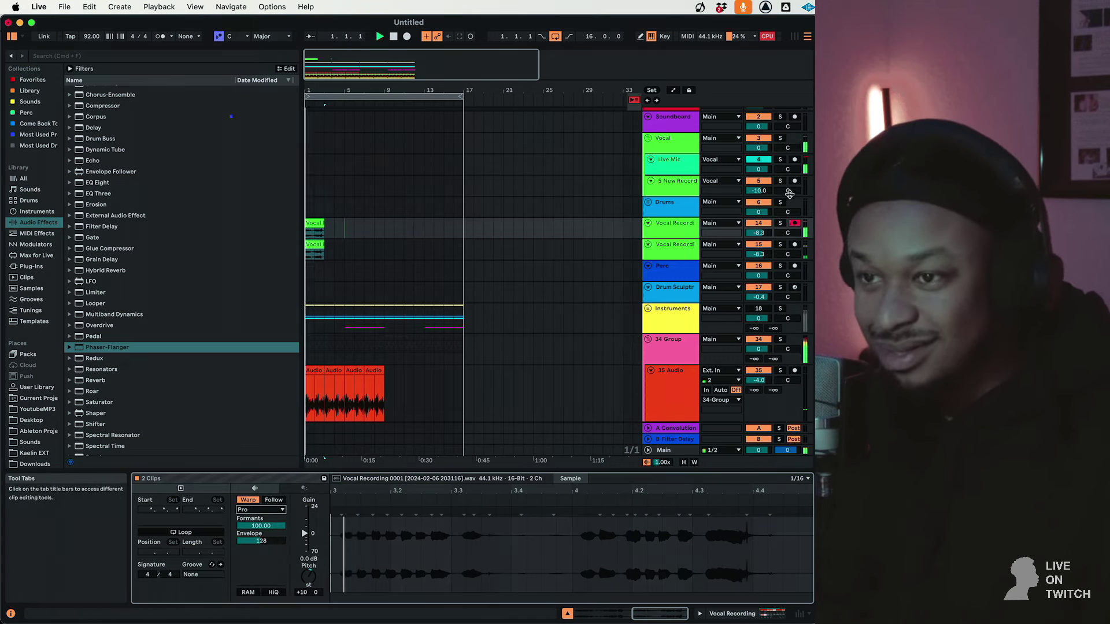
Set both vocal tracks' volume to -17.9 dB and pan the upper one 50L and the lower one 50R
{"action": "left_click", "coordinate": [648, 246], "text": "shift"}
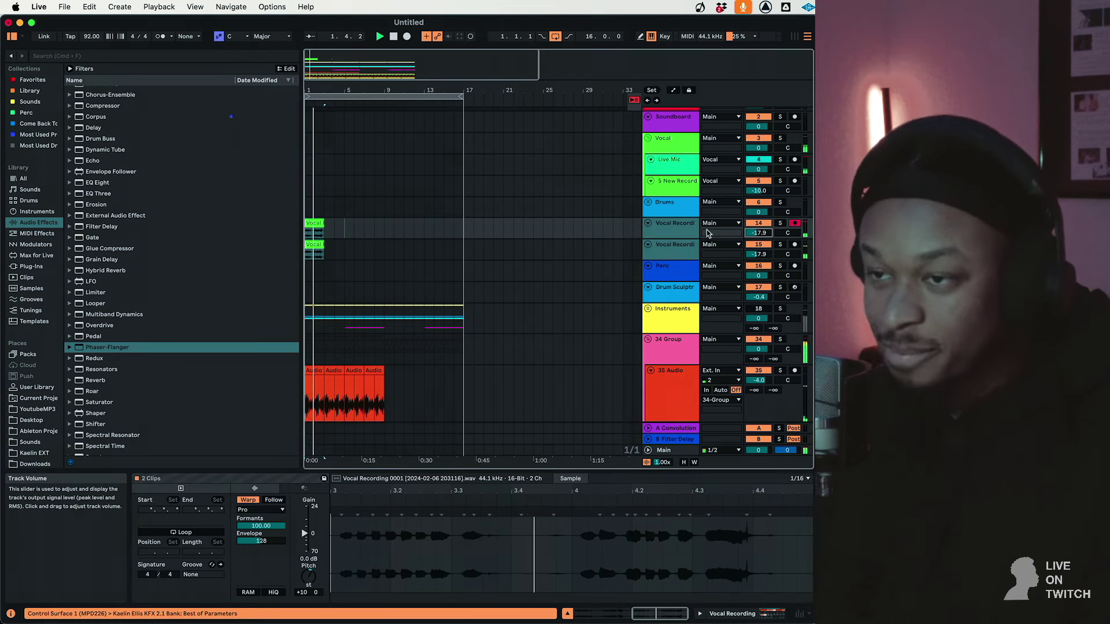
{"action": "left_click", "coordinate": [664, 236]}
{"action": "left_click_drag", "start_coordinate": [788, 233], "coordinate": [788, 283]}
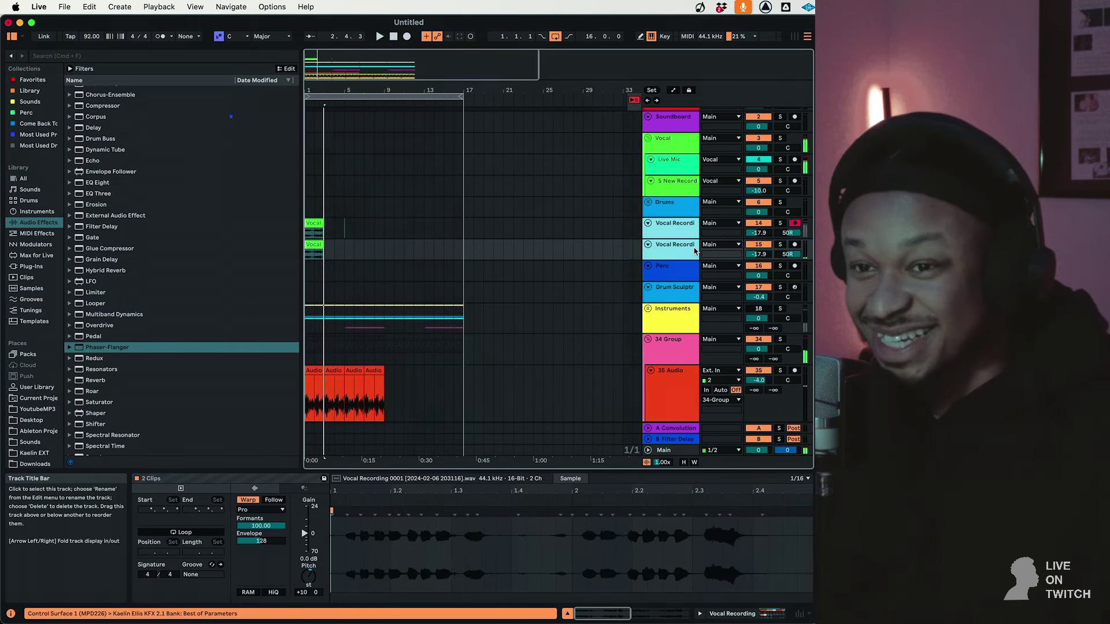
{"action": "left_click", "coordinate": [687, 256]}
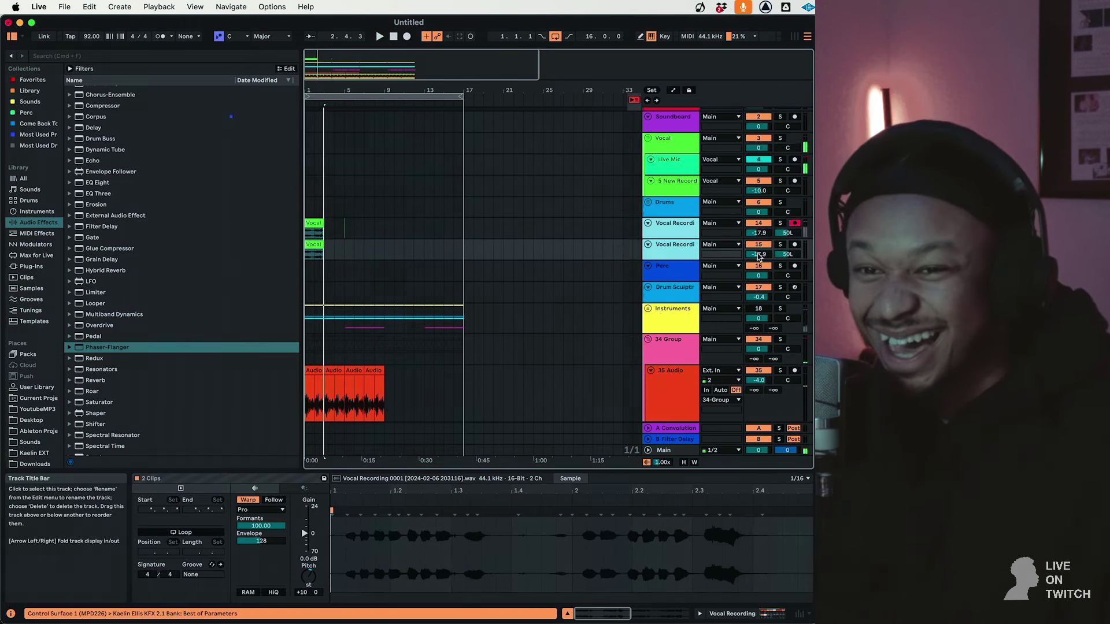
{"action": "left_click", "coordinate": [663, 250]}
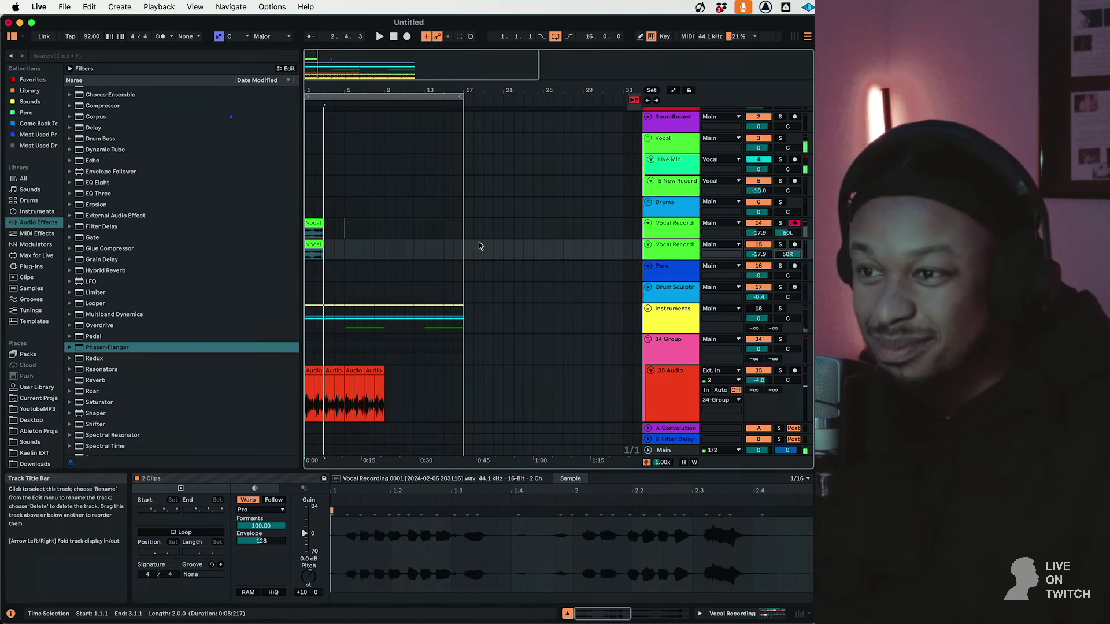
Split both vocal clips at bar 2 and slightly lower the clip gain of their second halves
{"action": "left_click", "coordinate": [322, 252]}
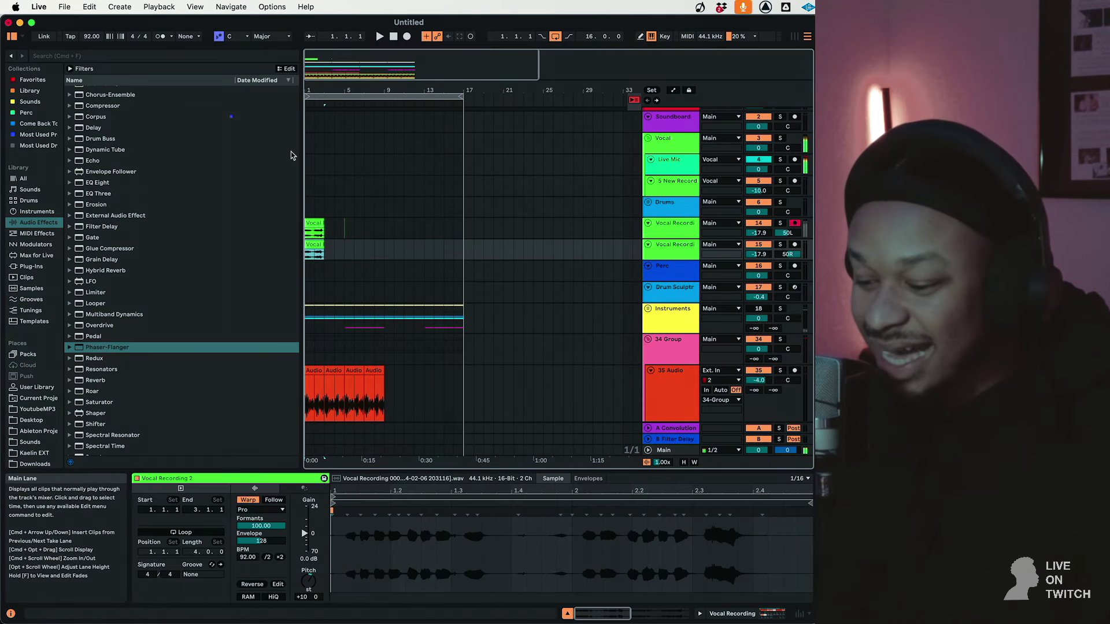
{"action": "left_click_drag", "start_coordinate": [316, 90], "coordinate": [316, 136]}
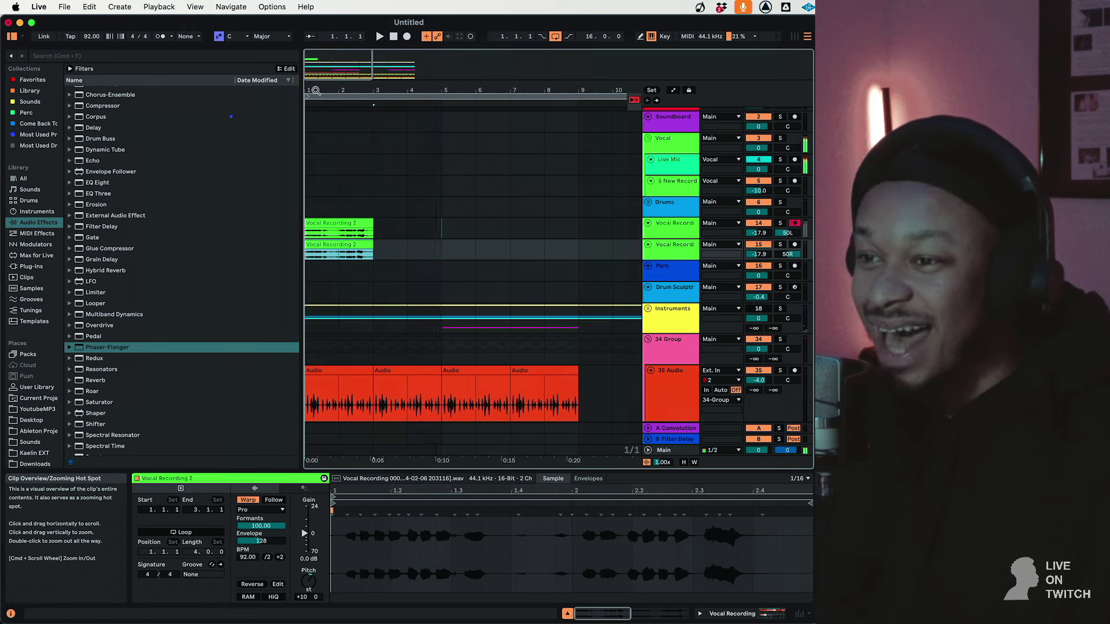
{"action": "left_click_drag", "start_coordinate": [339, 252], "coordinate": [373, 236]}
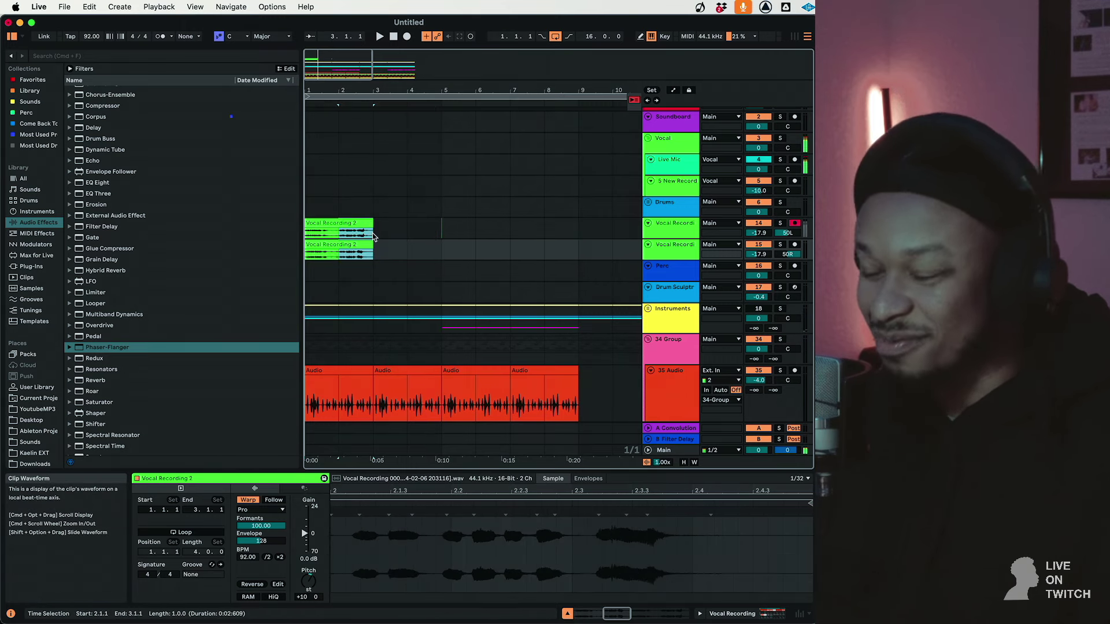
{"action": "key", "text": "super+e"}
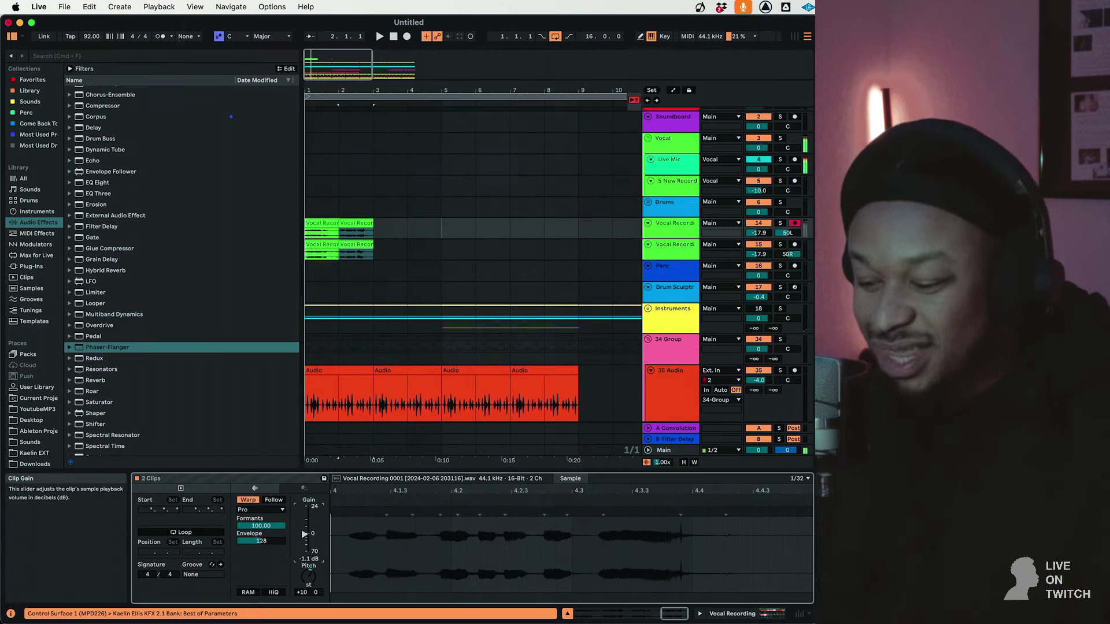
{"action": "left_click_drag", "start_coordinate": [324, 252], "coordinate": [322, 219]}
{"action": "left_click", "coordinate": [322, 222]}
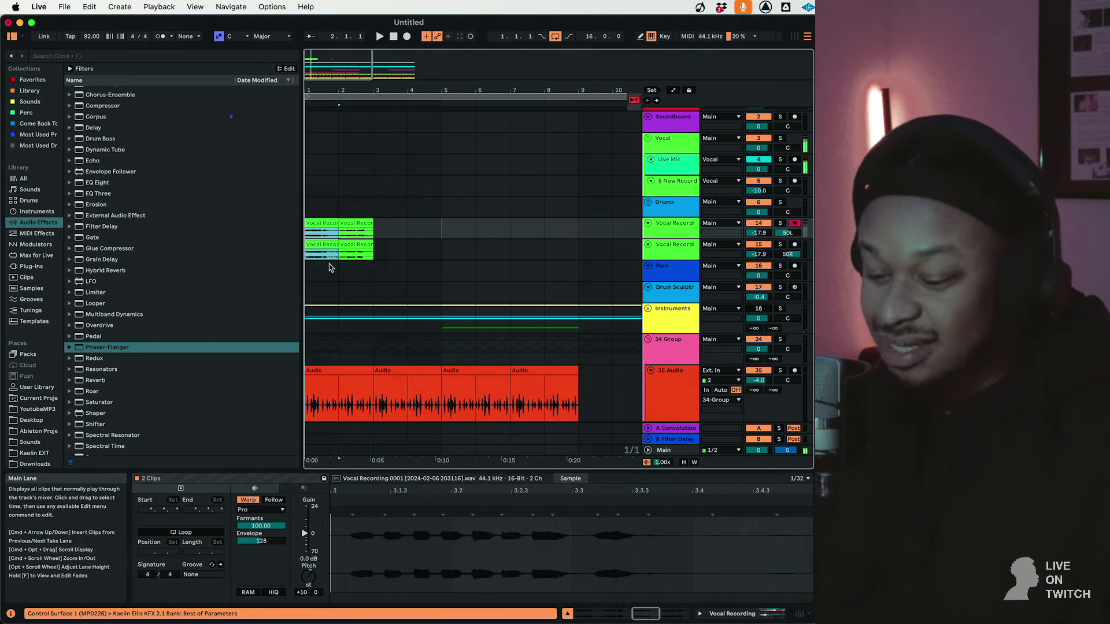
Play the loop and reset the panning of both vocal tracks to centre
{"action": "key", "text": "space"}
{"action": "left_click_drag", "start_coordinate": [368, 255], "coordinate": [305, 228]}
{"action": "double_click", "coordinate": [785, 233]}
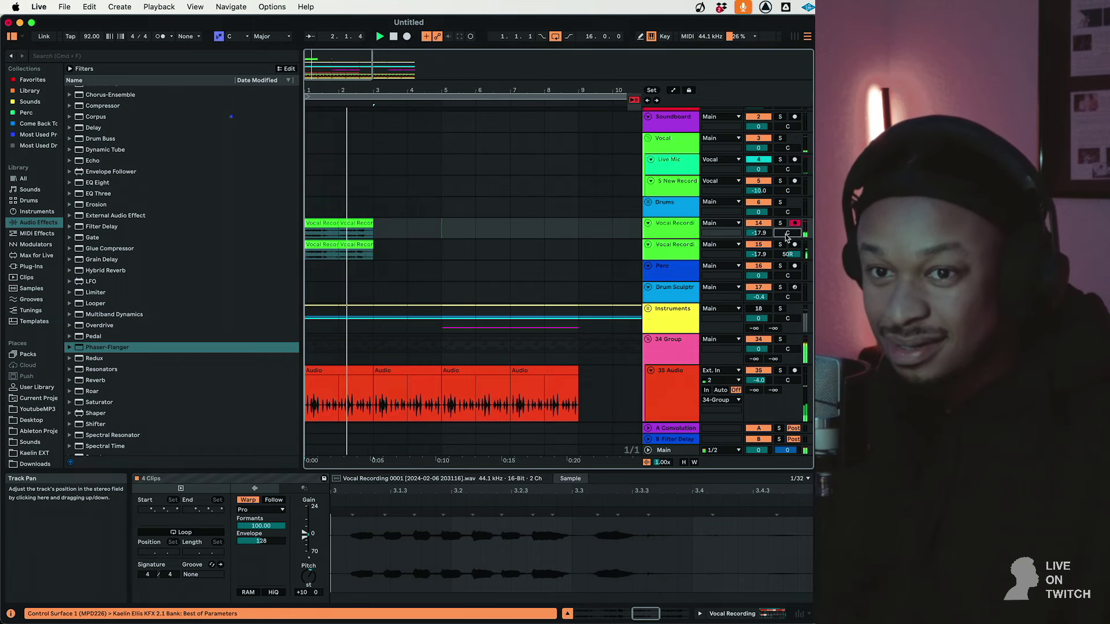
{"action": "double_click", "coordinate": [788, 254]}
Repeat the two bars of vocal clips on both tracks up to bar 9, removing the extra copies beyond it
{"action": "left_click", "coordinate": [306, 232]}
{"action": "key", "text": "super+d"}
{"action": "key", "text": "super+d"}
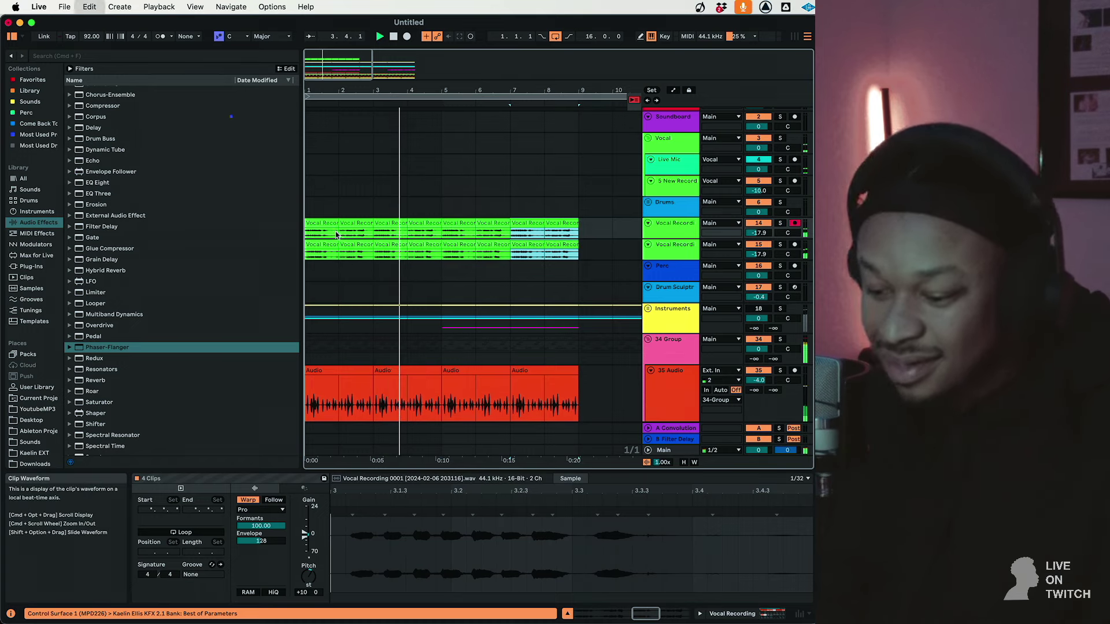
{"action": "key", "text": "super+d"}
{"action": "key", "text": "super+d"}
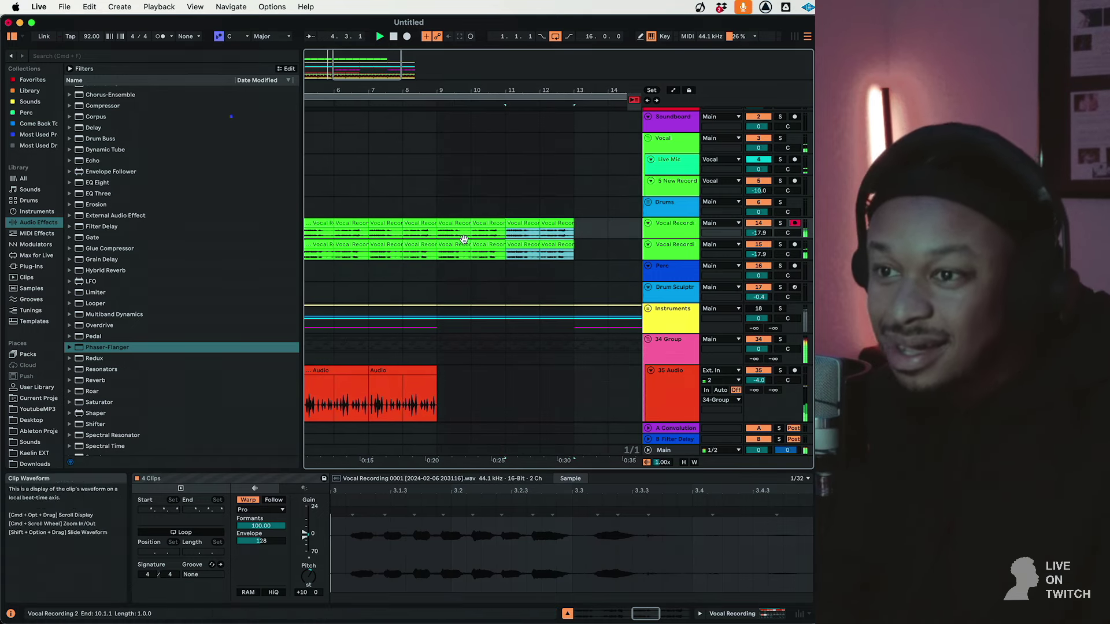
{"action": "left_click", "coordinate": [456, 241], "text": "shift"}
{"action": "key", "text": "Delete"}
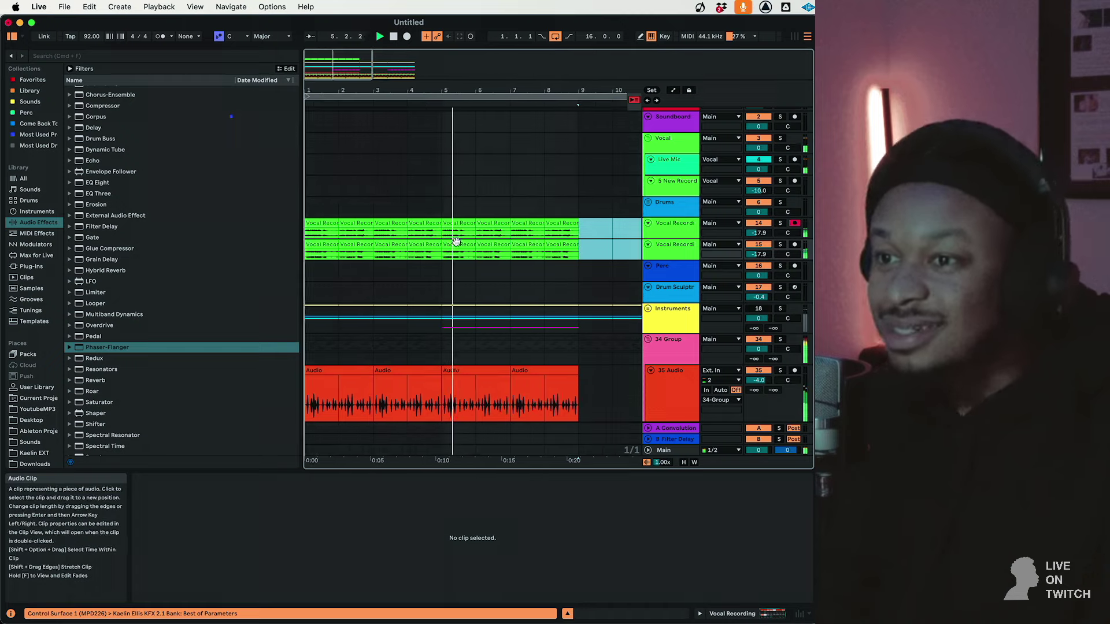
Set the volume of both vocal tracks to -23.0 dB and play from bar 1
{"action": "left_click_drag", "start_coordinate": [759, 233], "coordinate": [758, 242]}
{"action": "left_click", "coordinate": [322, 223]}
{"action": "key", "text": "space"}
Solo the Instruments group, set its Goodies Mix to 54% and Warmth to 6.5%, end the solo and set its volume to -1.2 dB
{"action": "scroll", "coordinate": [491, 238], "scroll_direction": "down", "scroll_amount": 3}
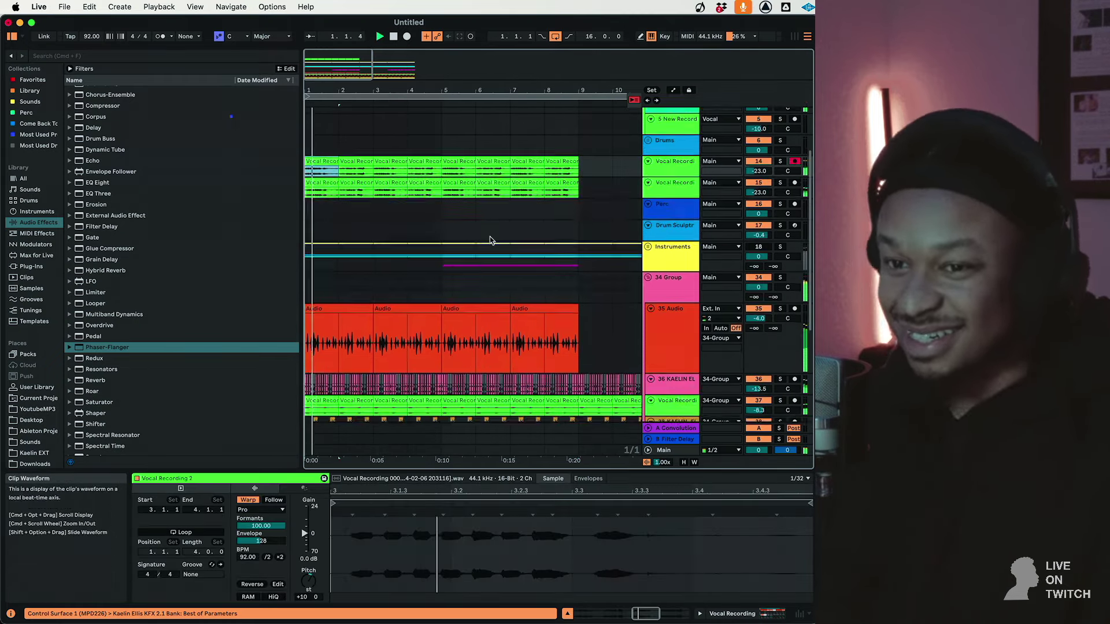
{"action": "left_click", "coordinate": [780, 214]}
{"action": "left_click", "coordinate": [756, 212]}
{"action": "double_click", "coordinate": [679, 225]}
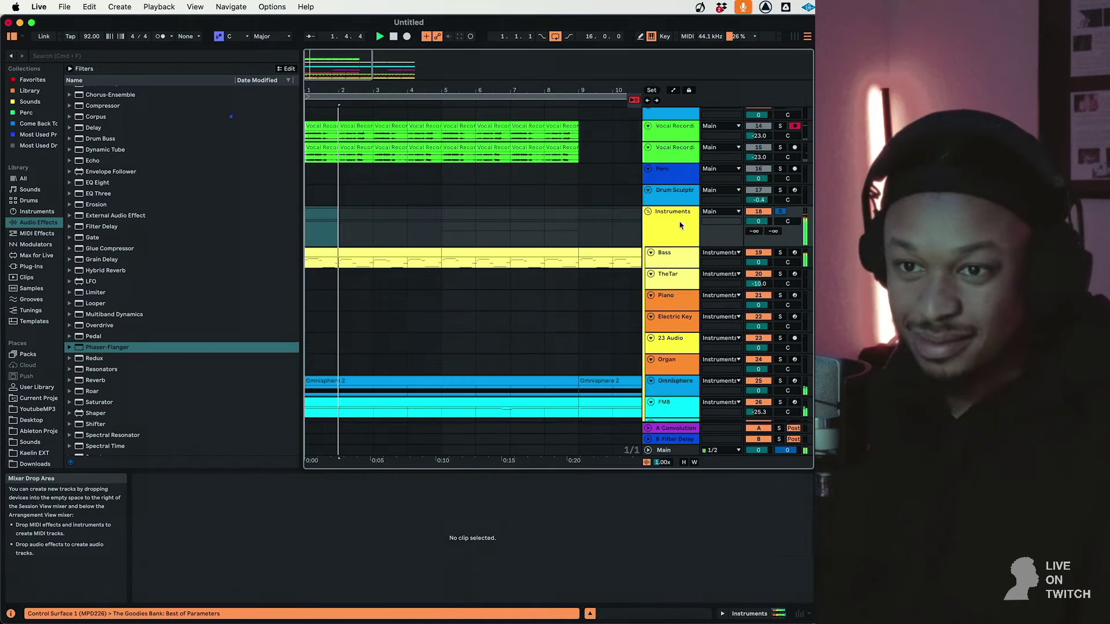
{"action": "left_click_drag", "start_coordinate": [249, 587], "coordinate": [250, 554]}
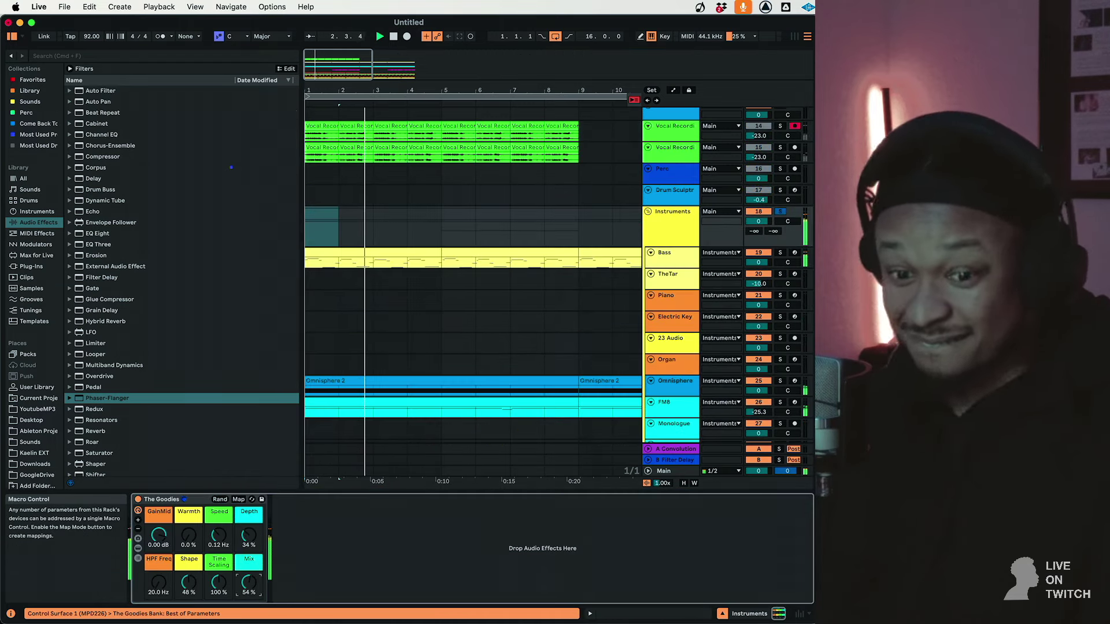
{"action": "left_click", "coordinate": [188, 535]}
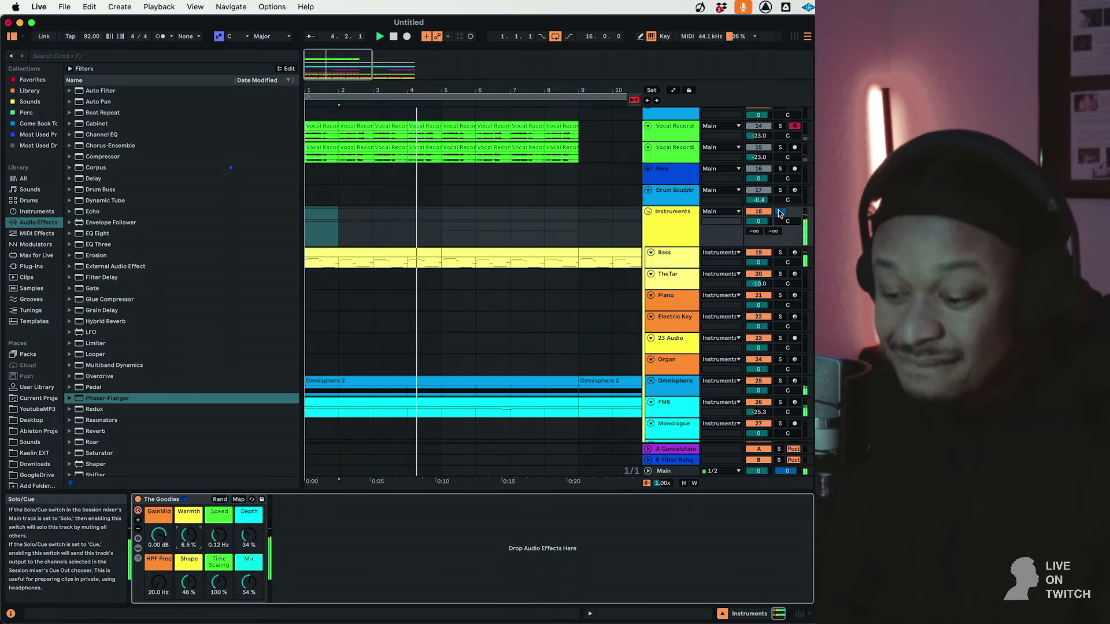
{"action": "left_click", "coordinate": [780, 212]}
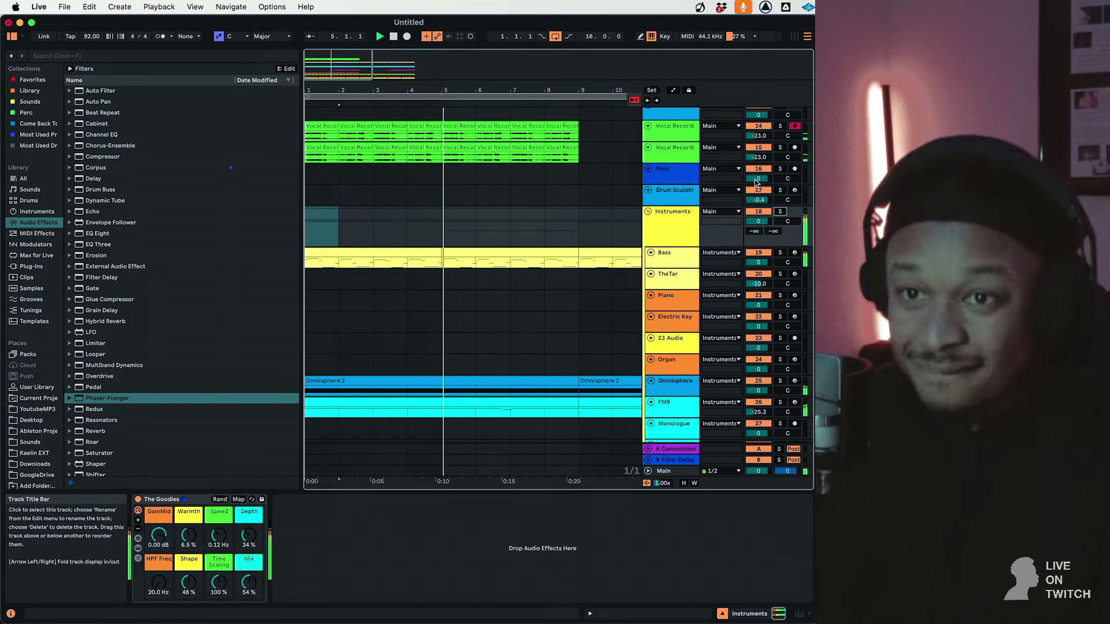
{"action": "left_click_drag", "start_coordinate": [761, 225], "coordinate": [761, 229]}
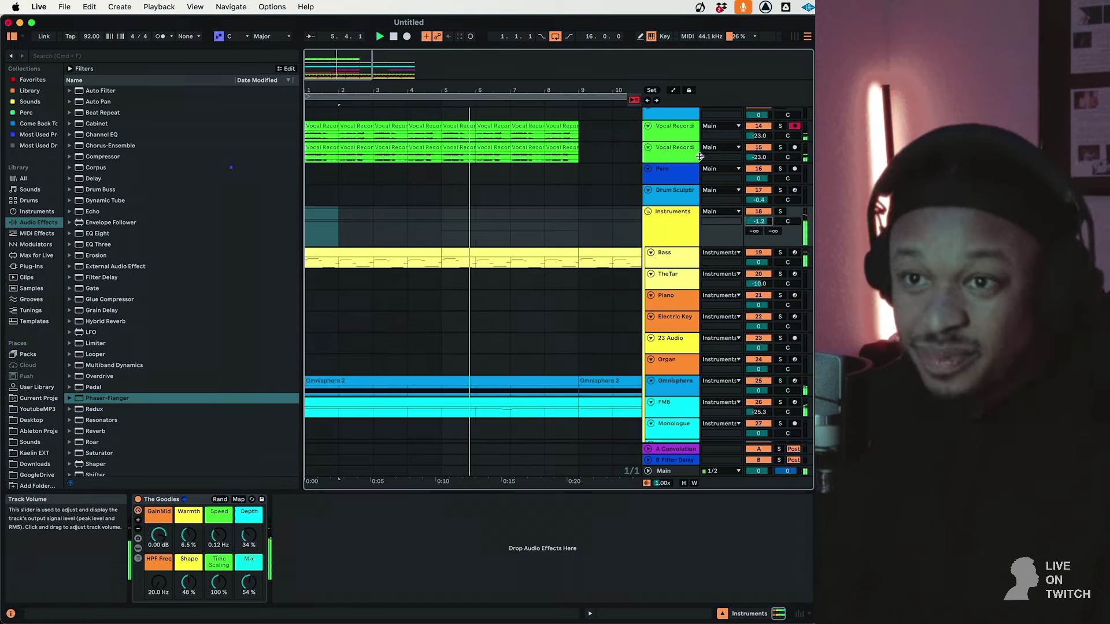
Set the volume of both vocal tracks to -17.0 dB and move them into the Instruments group above Bass
{"action": "left_click", "coordinate": [679, 139]}
{"action": "left_click_drag", "start_coordinate": [759, 136], "coordinate": [758, 128]}
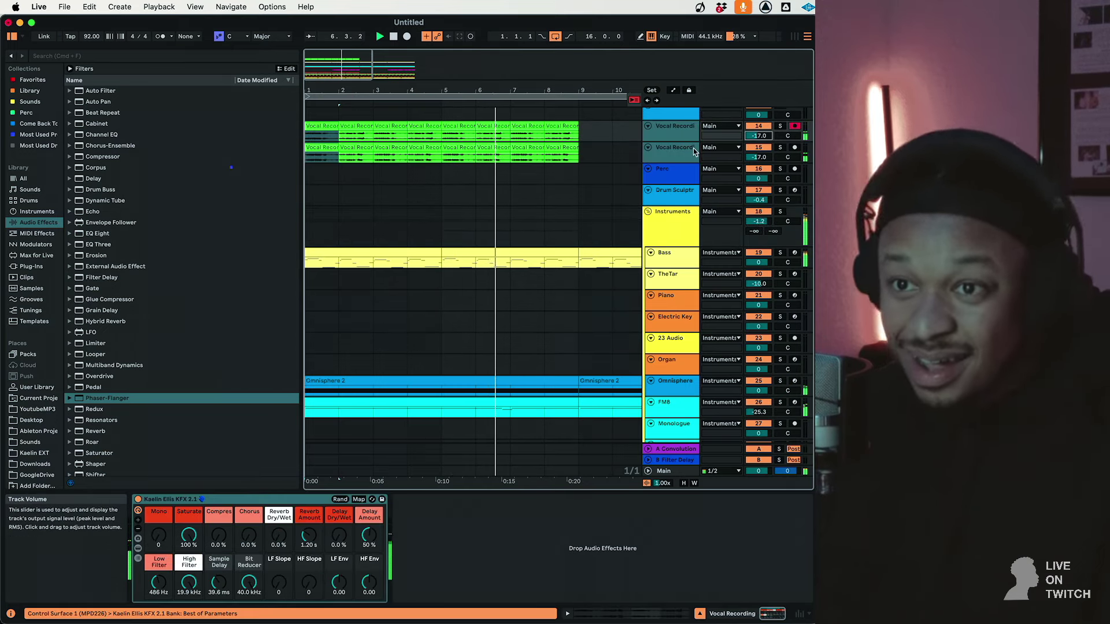
{"action": "left_click_drag", "start_coordinate": [692, 151], "coordinate": [671, 186]}
{"action": "left_click_drag", "start_coordinate": [660, 246], "coordinate": [659, 247]}
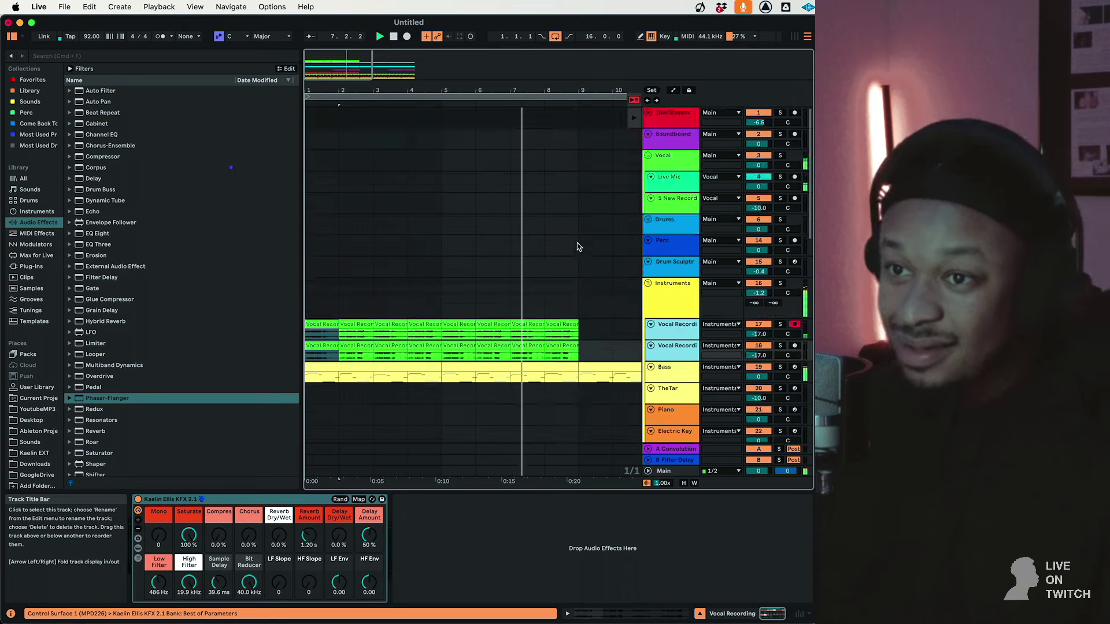
Briefly solo the first vocal track, and duplicate the eight bars of clips on both vocal tracks up to bar 17
{"action": "left_click_drag", "start_coordinate": [579, 350], "coordinate": [355, 331]}
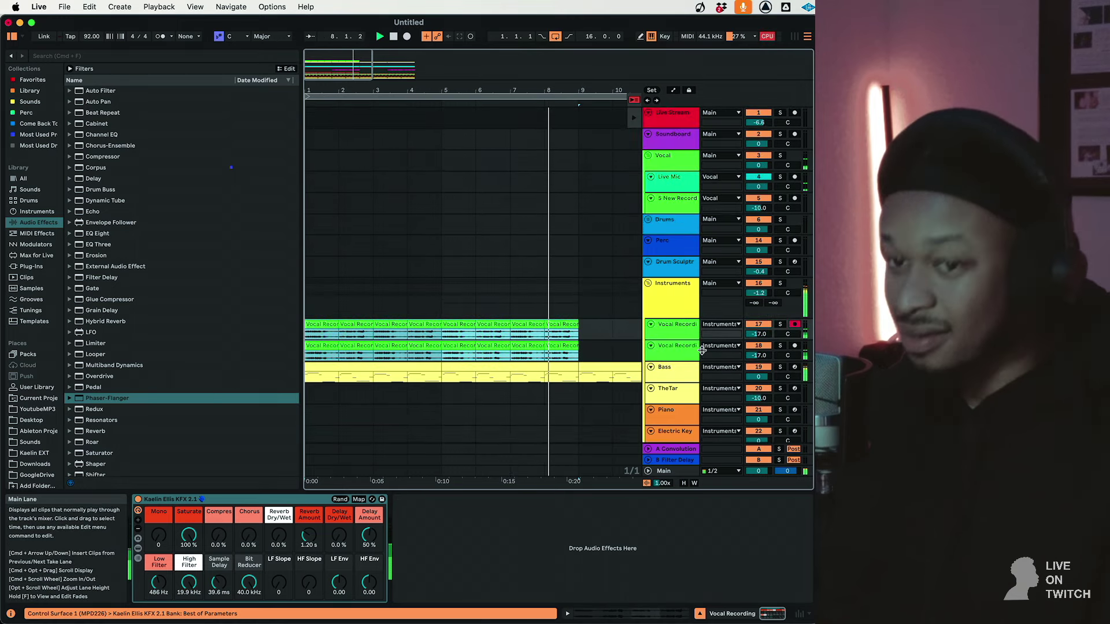
{"action": "left_click", "coordinate": [780, 324]}
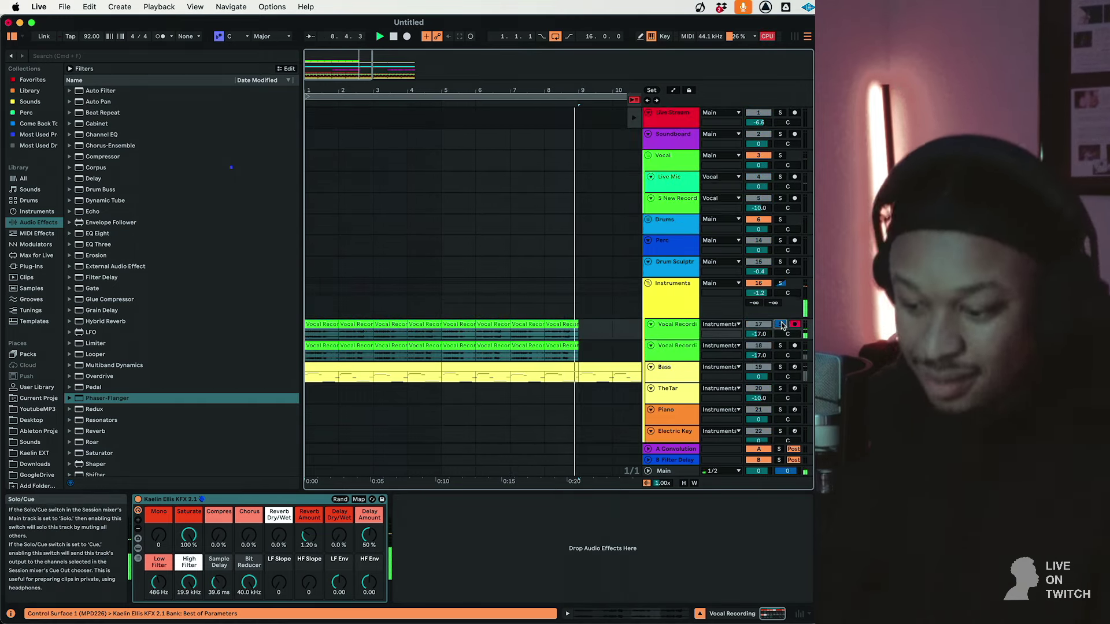
{"action": "left_click", "coordinate": [781, 324]}
{"action": "left_click_drag", "start_coordinate": [579, 357], "coordinate": [291, 326]}
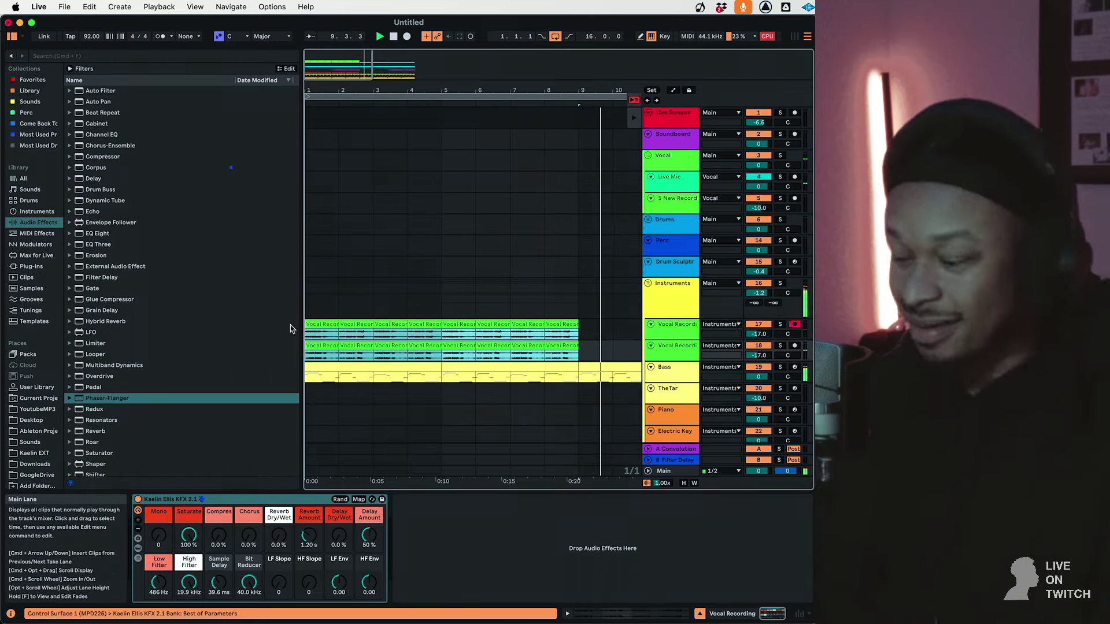
Listen through the arrangement while checking the remaining tracks, select the first FM8 clip and stop playback
{"action": "scroll", "coordinate": [390, 346], "scroll_direction": "down", "scroll_amount": 10}
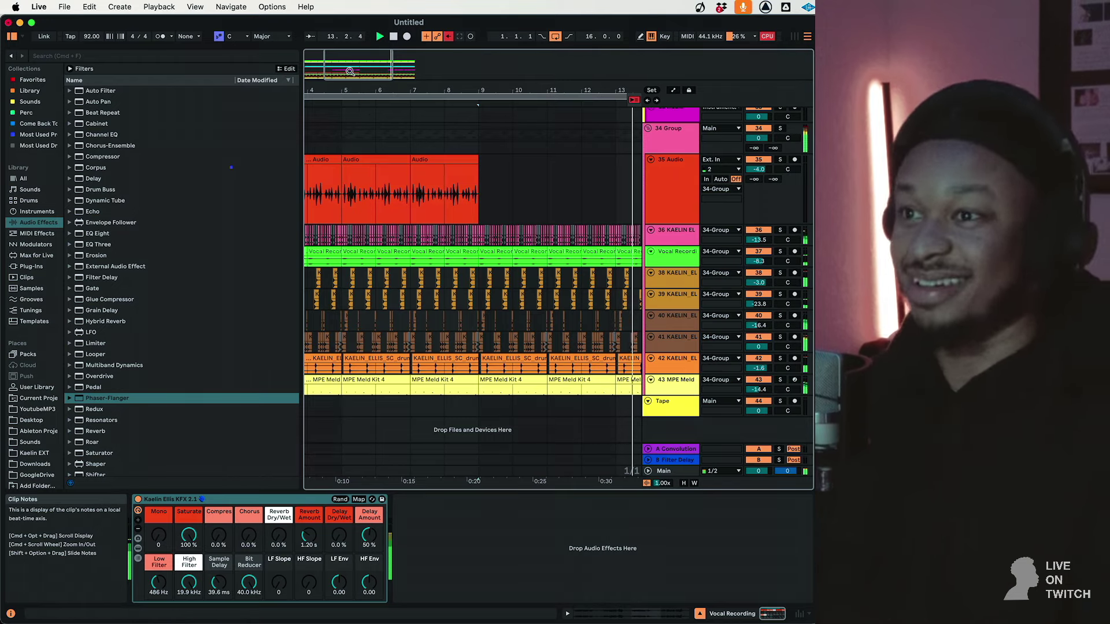
{"action": "scroll", "coordinate": [383, 395], "scroll_direction": "down", "scroll_amount": 4}
{"action": "scroll", "coordinate": [358, 227], "scroll_direction": "up", "scroll_amount": 8}
{"action": "scroll", "coordinate": [358, 231], "scroll_direction": "up", "scroll_amount": 2}
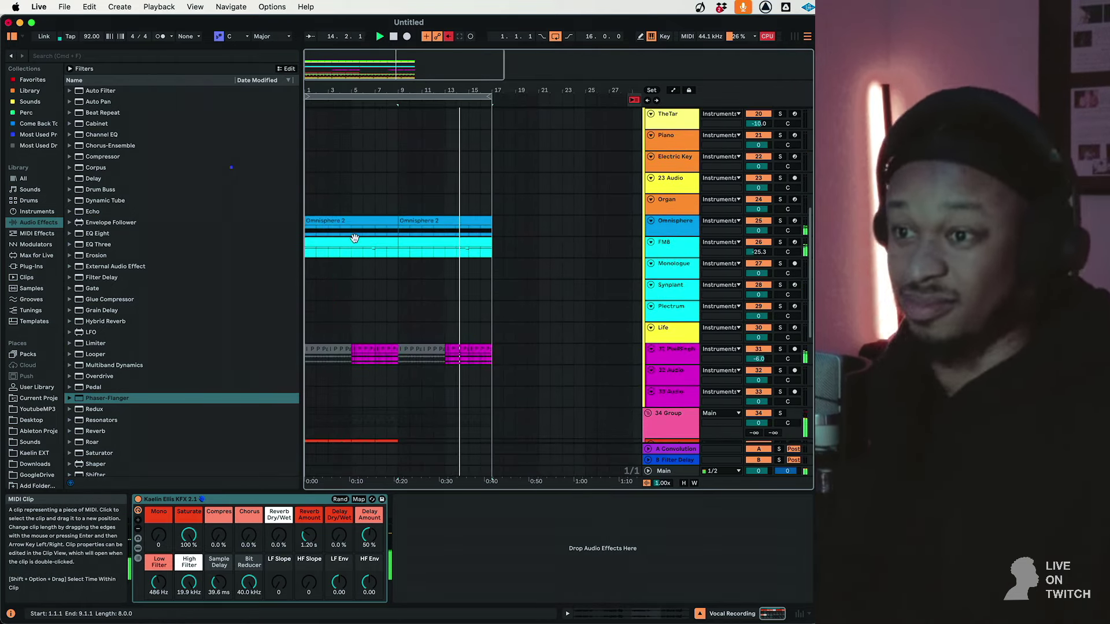
{"action": "left_click", "coordinate": [351, 240]}
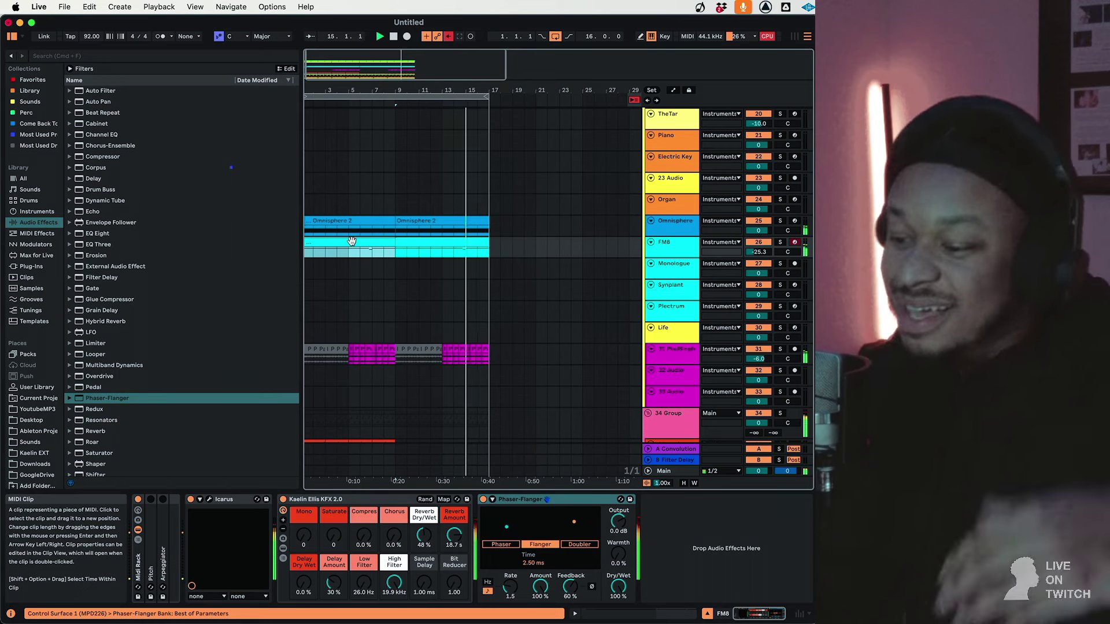
{"action": "key", "text": "space"}
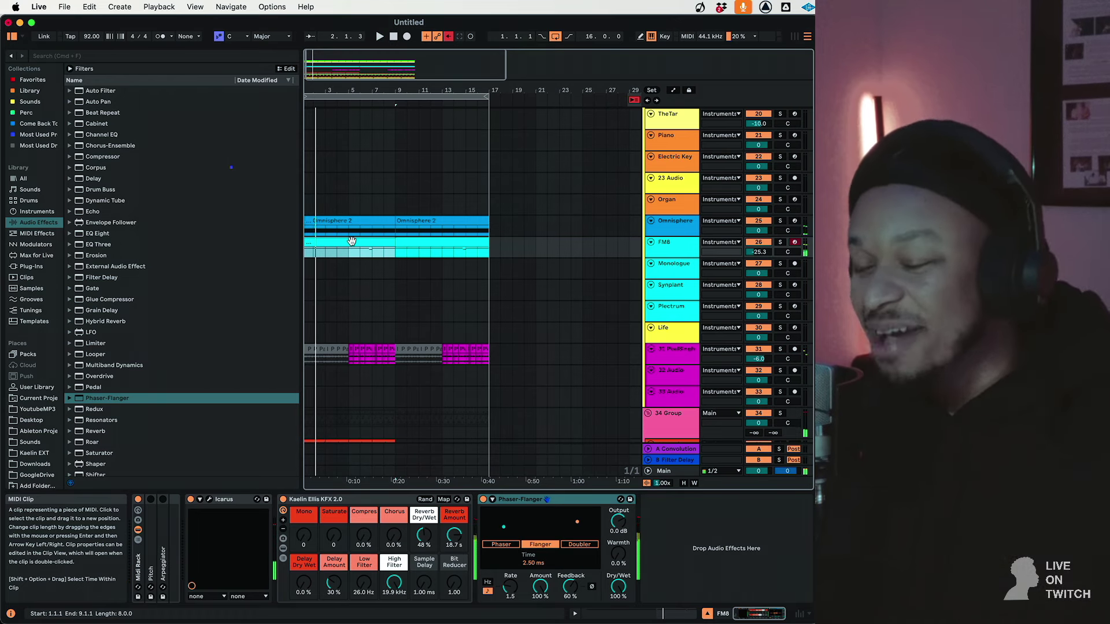
Duplicate the first vocal track, clear the clips from the copy and move it out of the Instruments group to below Perc
{"action": "scroll", "coordinate": [515, 142], "scroll_direction": "up", "scroll_amount": 10}
{"action": "left_click", "coordinate": [668, 328]}
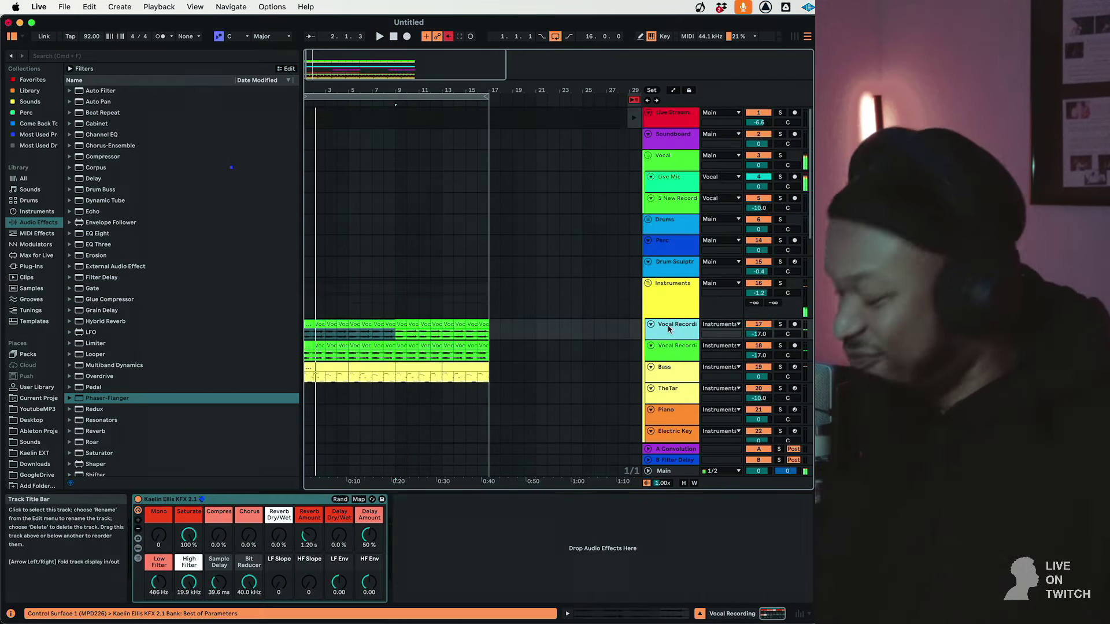
{"action": "key", "text": "super+d"}
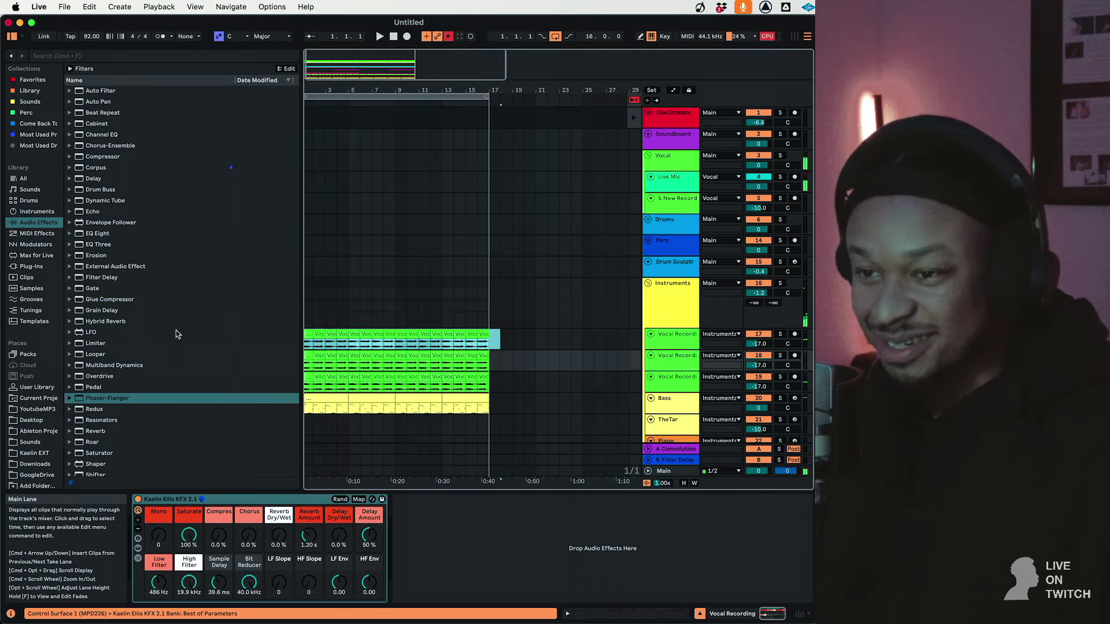
{"action": "left_click", "coordinate": [687, 347]}
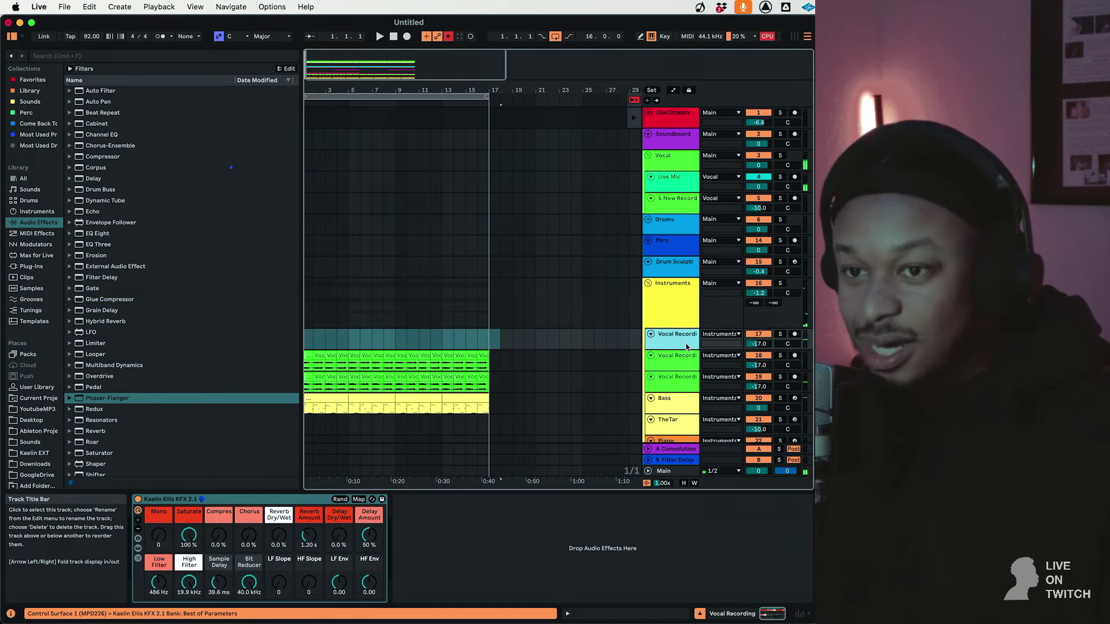
{"action": "left_click_drag", "start_coordinate": [673, 266], "coordinate": [674, 266]}
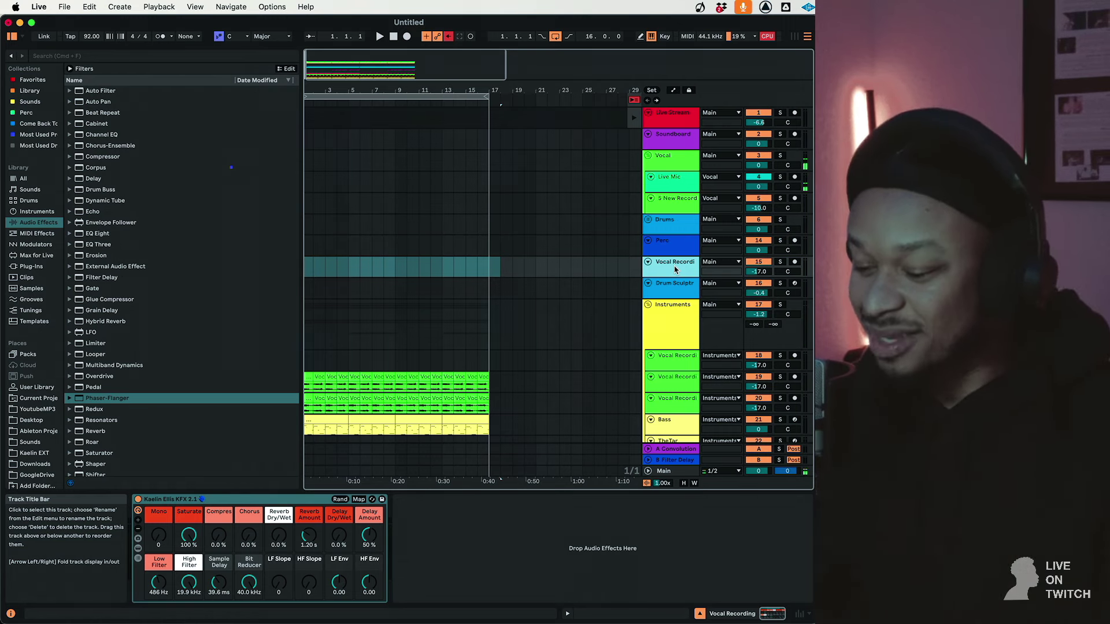
Arm the emptied vocal track and record a new four-bar vocal take from bar 1
{"action": "left_click", "coordinate": [796, 262]}
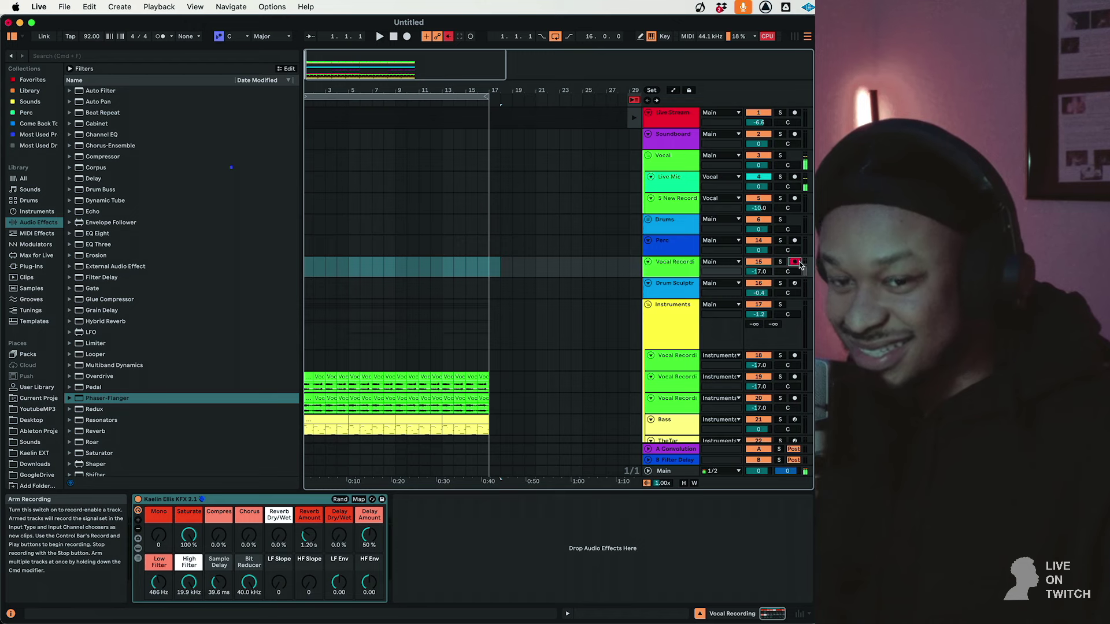
{"action": "key", "text": "F9"}
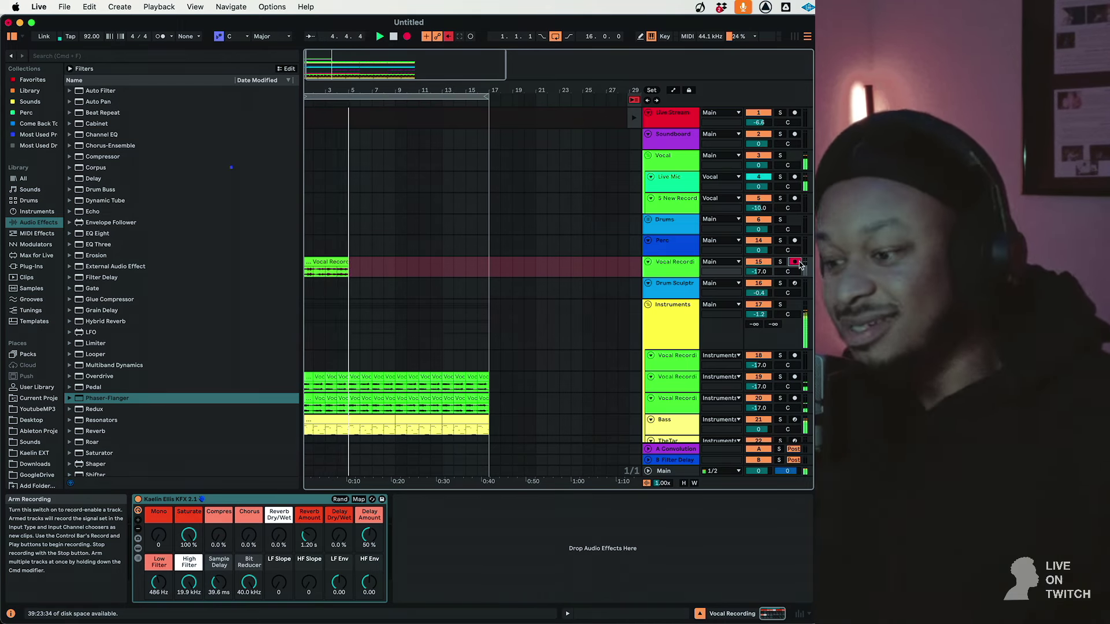
{"action": "key", "text": "space"}
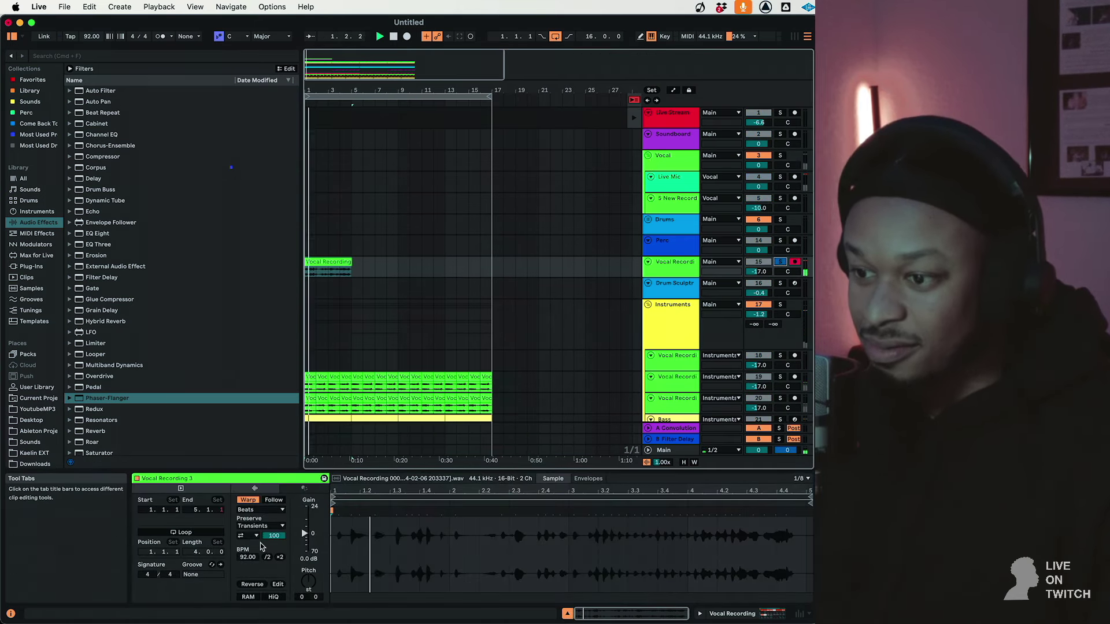
Reset the new vocal track's volume to 0 dB and transpose its recorded clip up 4 semitones with transient looping off
{"action": "left_click", "coordinate": [681, 276]}
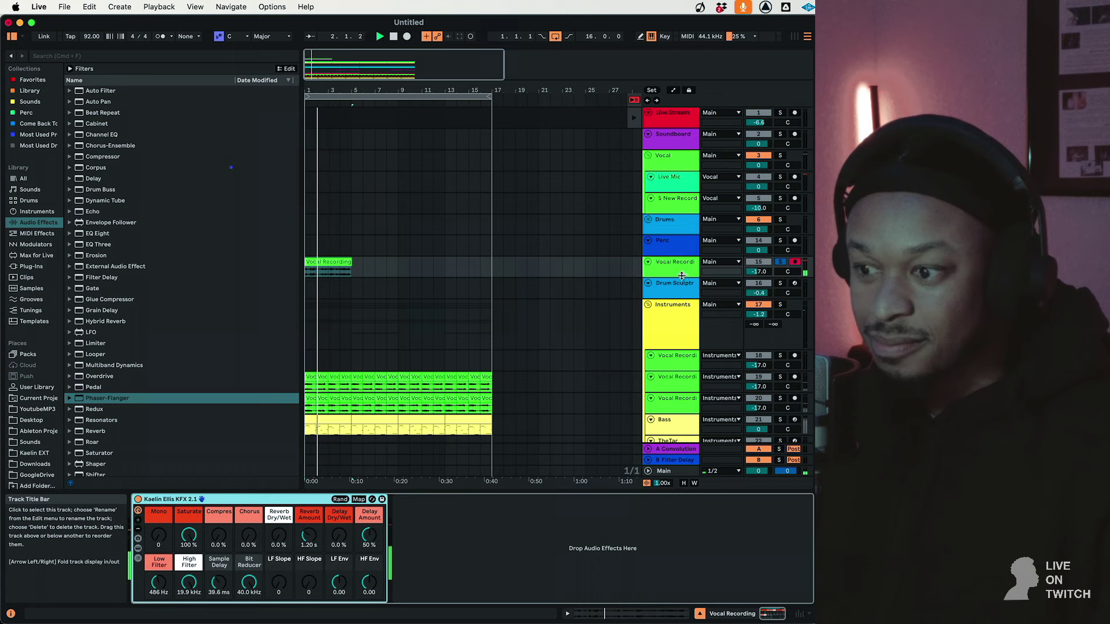
{"action": "left_click_drag", "start_coordinate": [681, 276], "coordinate": [681, 384]}
{"action": "double_click", "coordinate": [756, 271]}
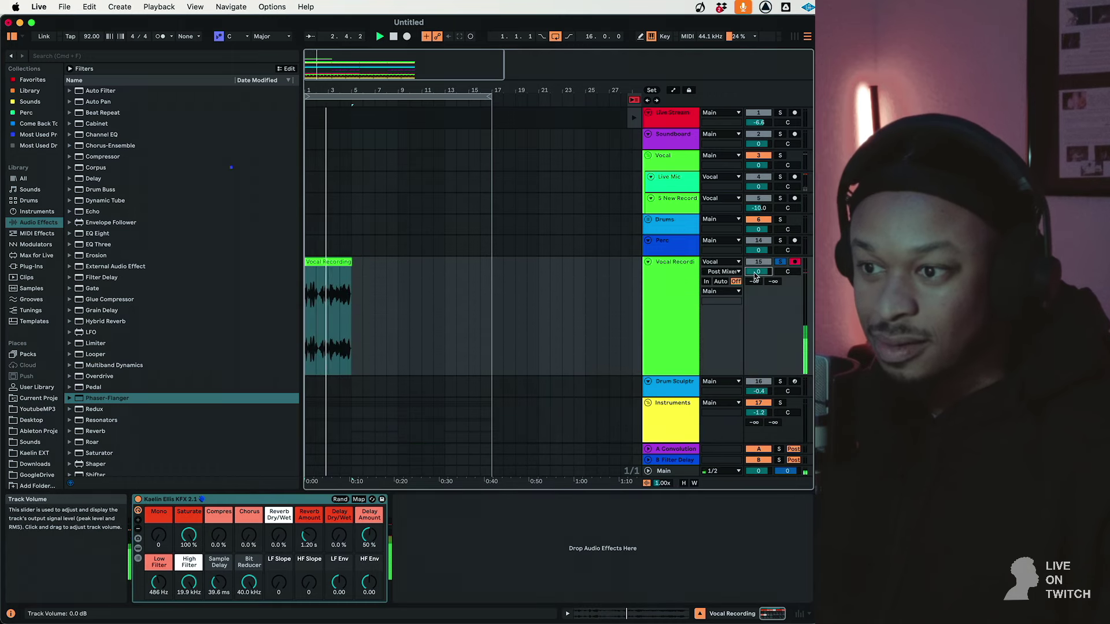
{"action": "double_click", "coordinate": [325, 263]}
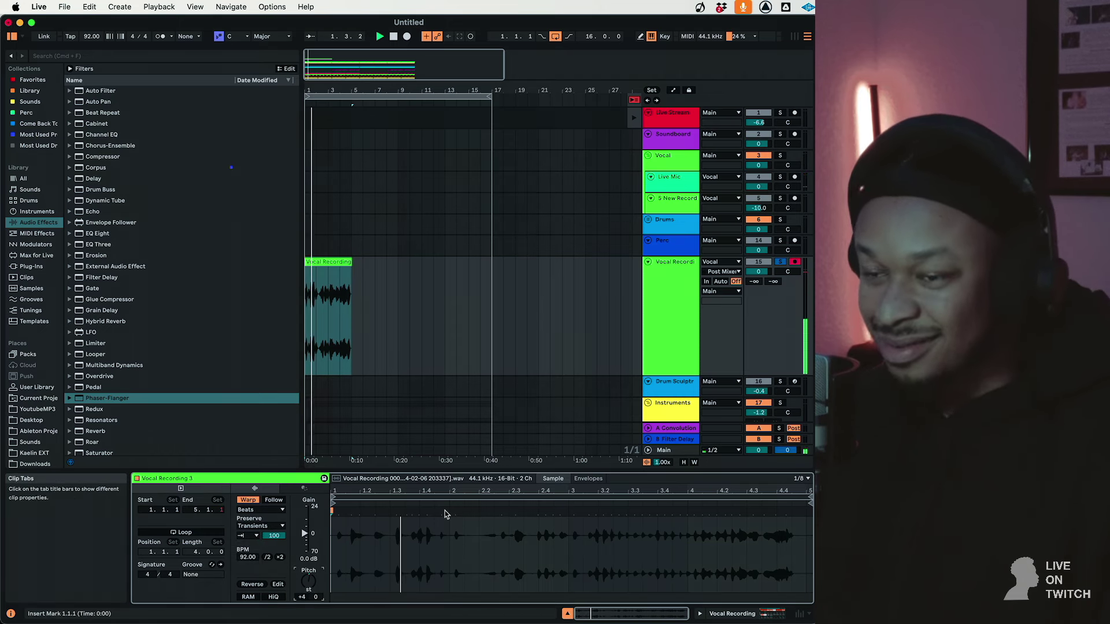
{"action": "left_click", "coordinate": [671, 323]}
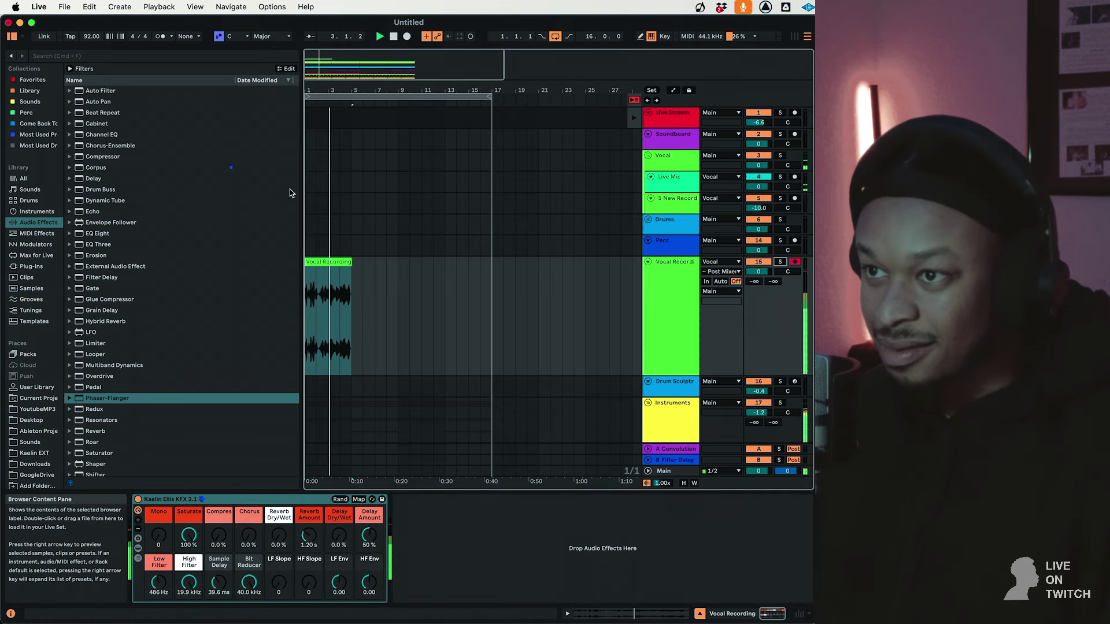
Turn the arrangement grid off and shift the new vocal clip slightly later than bar 1
{"action": "left_click_drag", "start_coordinate": [317, 90], "coordinate": [347, 300]}
{"action": "right_click", "coordinate": [341, 322]}
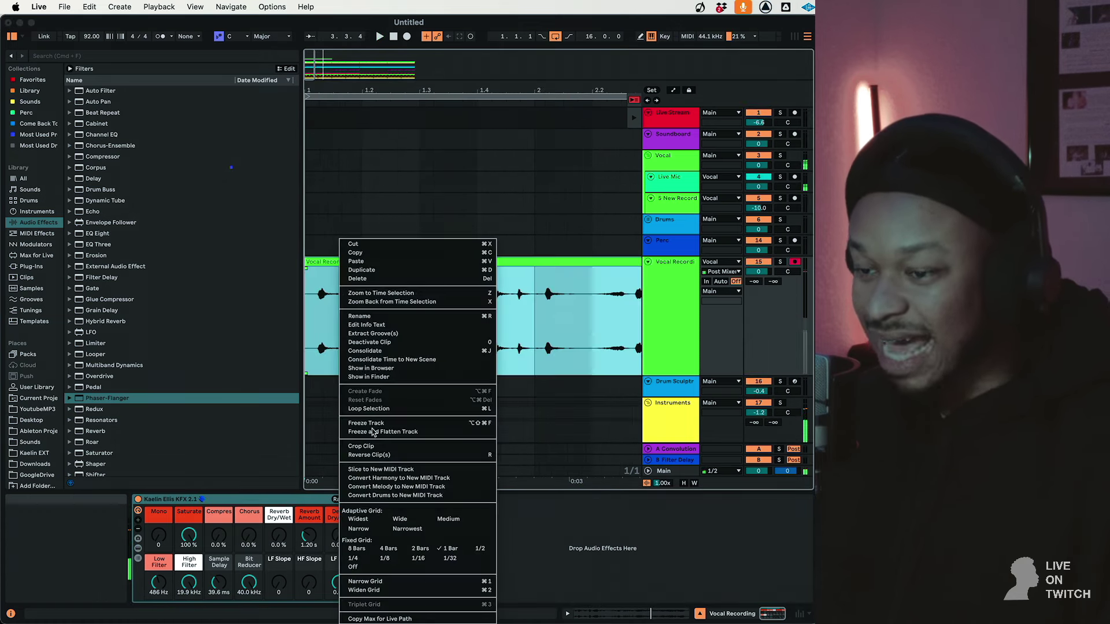
{"action": "left_click", "coordinate": [364, 567]}
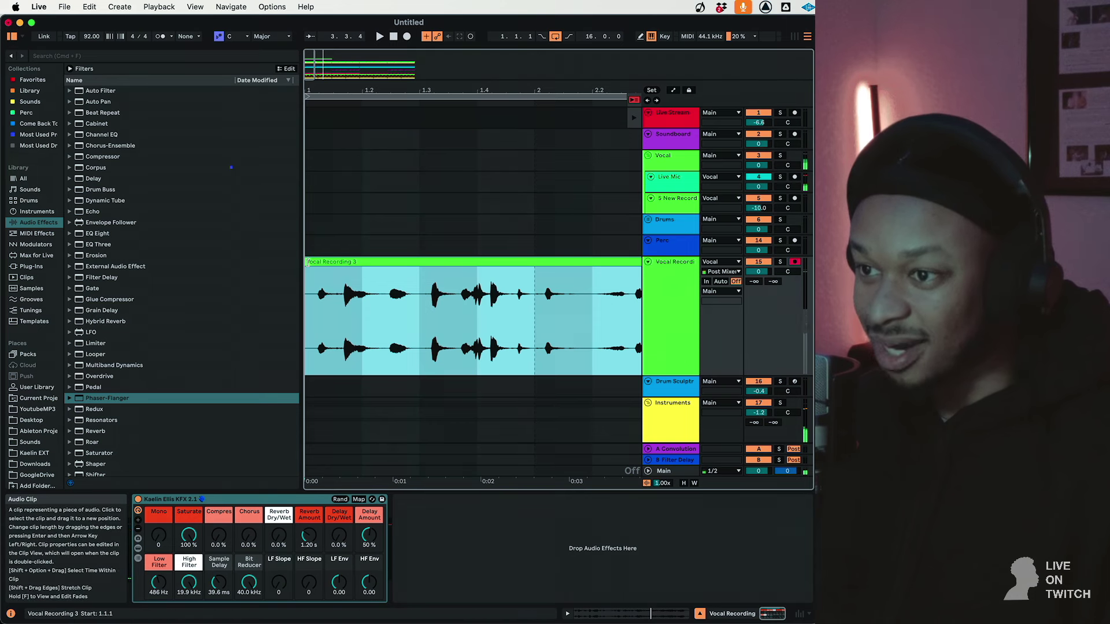
{"action": "left_click_drag", "start_coordinate": [315, 262], "coordinate": [316, 261]}
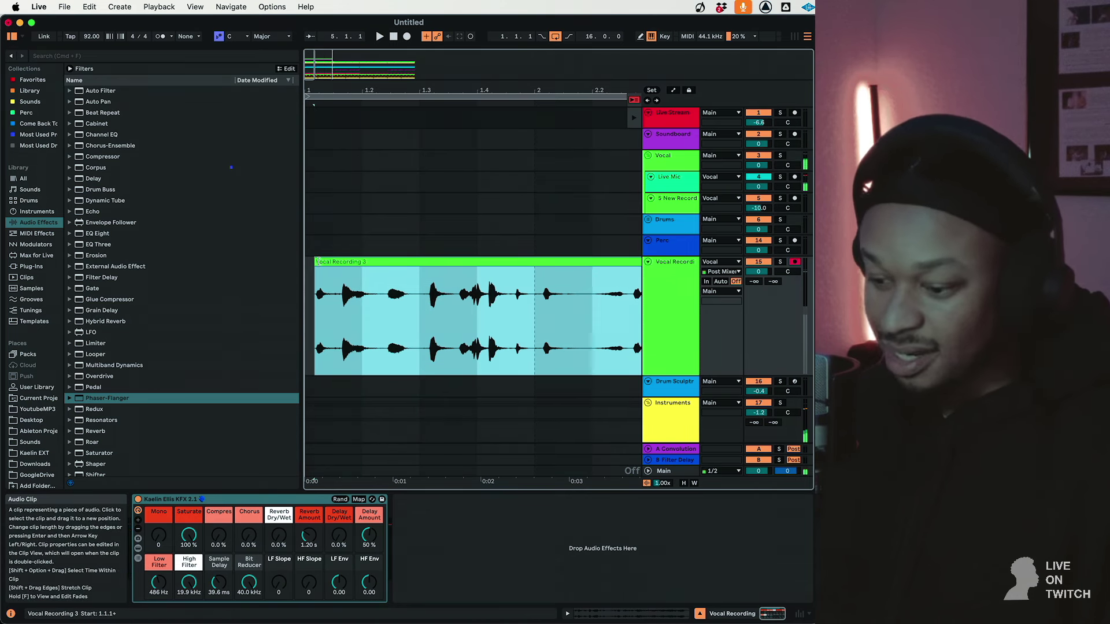
Set the grid to 2 bars, play from bar 1 and lower the new vocal track's volume to -3.6 dB
{"action": "right_click", "coordinate": [342, 181]}
{"action": "left_click", "coordinate": [365, 213]}
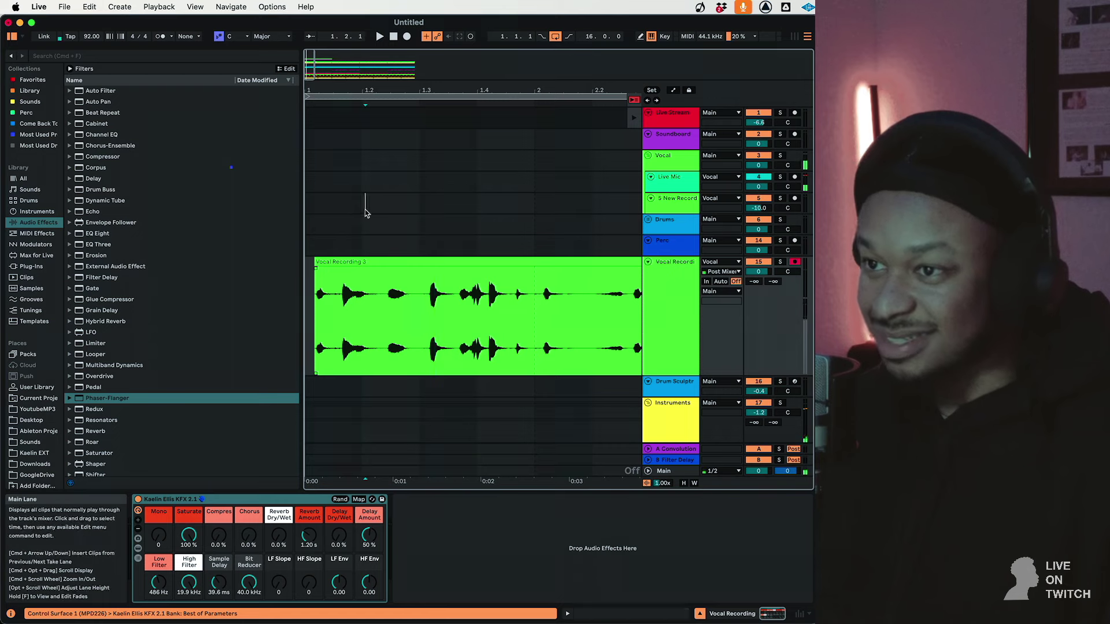
{"action": "right_click", "coordinate": [365, 213]}
{"action": "left_click", "coordinate": [446, 339]}
{"action": "left_click", "coordinate": [332, 215]}
{"action": "key", "text": "space"}
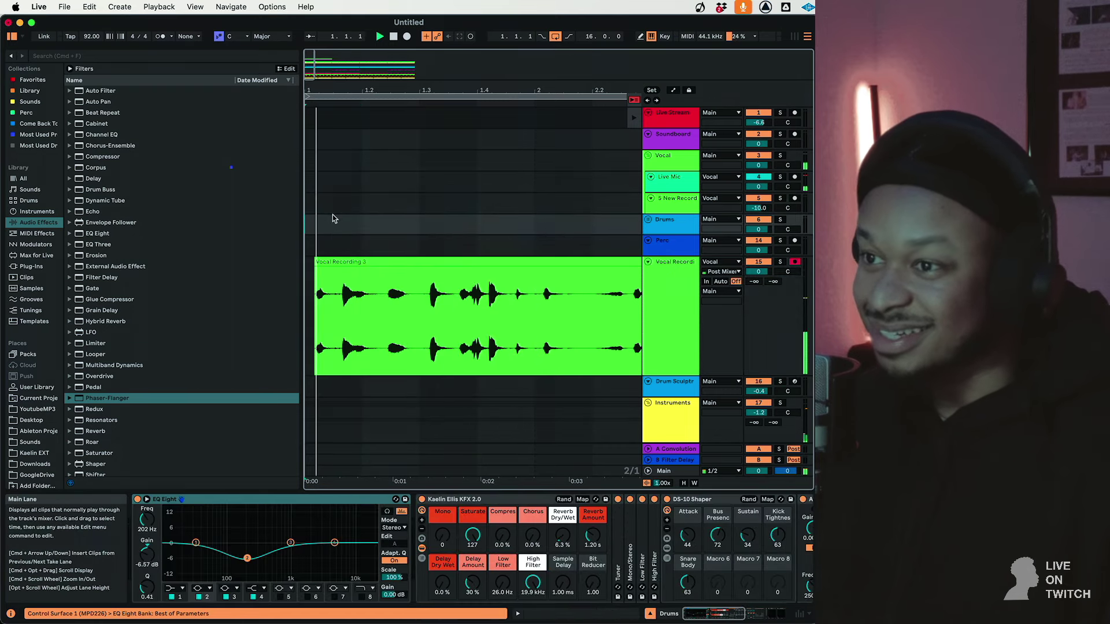
{"action": "left_click_drag", "start_coordinate": [758, 271], "coordinate": [758, 286]}
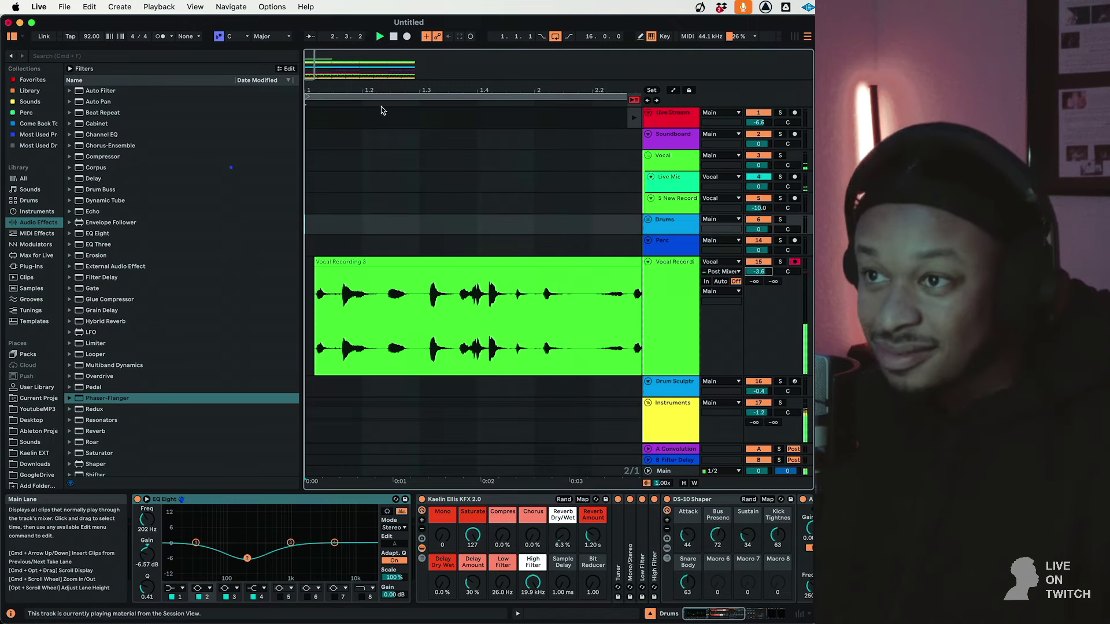
Turn the grid off, nudge the new vocal clip slightly earlier and play it back
{"action": "right_click", "coordinate": [335, 245]}
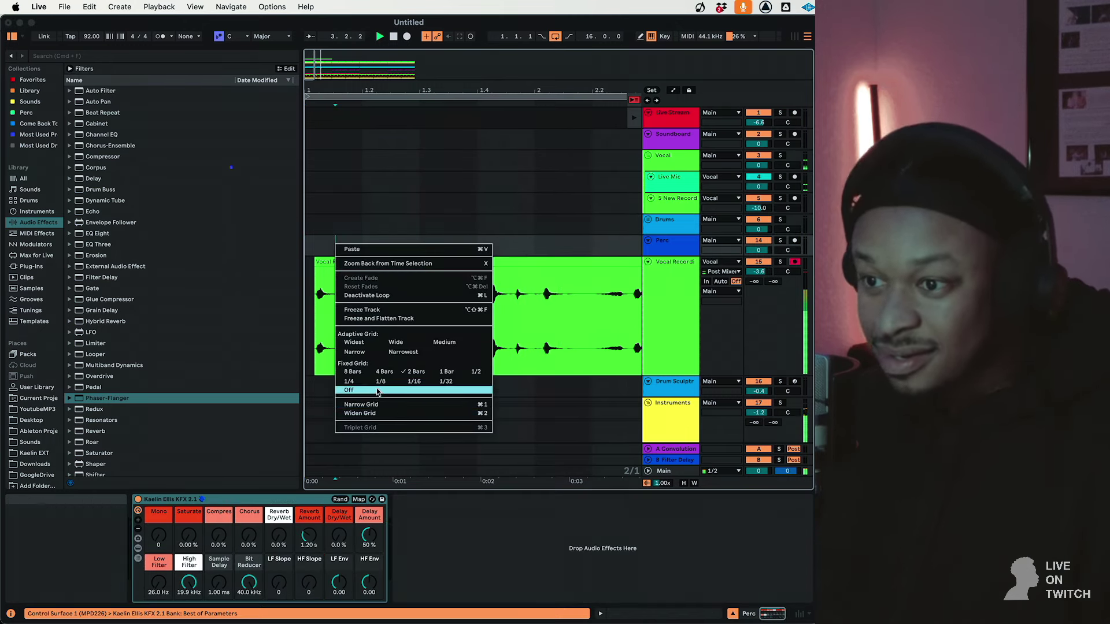
{"action": "left_click", "coordinate": [349, 390]}
{"action": "left_click", "coordinate": [331, 263]}
{"action": "key", "text": "space"}
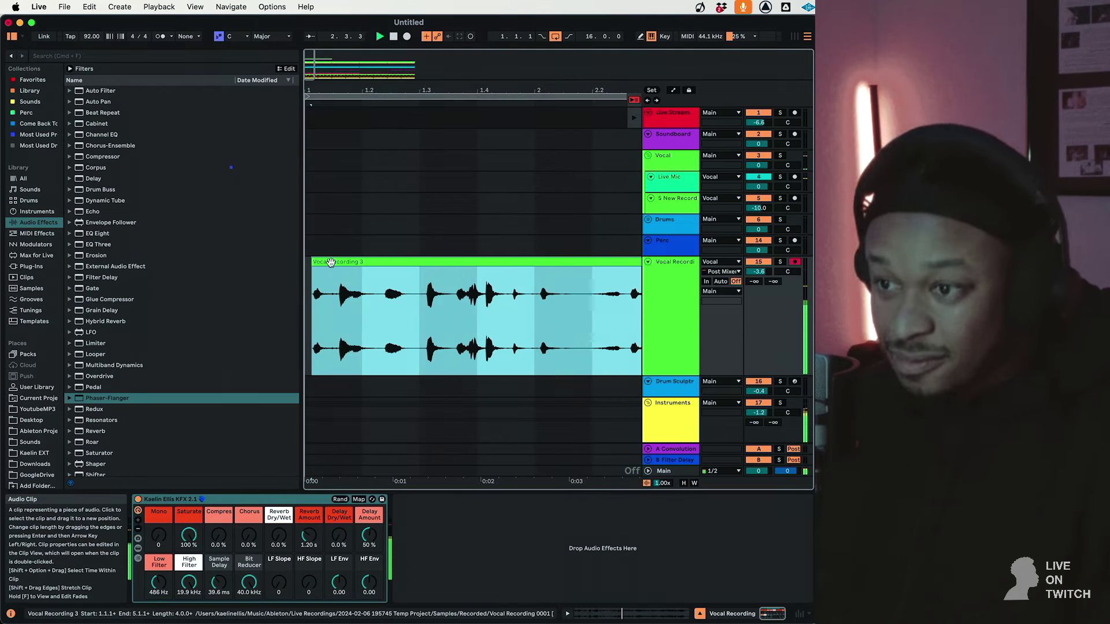
{"action": "left_click_drag", "start_coordinate": [339, 89], "coordinate": [338, 49]}
Set the grid to 2 bars and duplicate bars 1 to 9 of the new vocal track to bar 9
{"action": "left_click", "coordinate": [420, 310]}
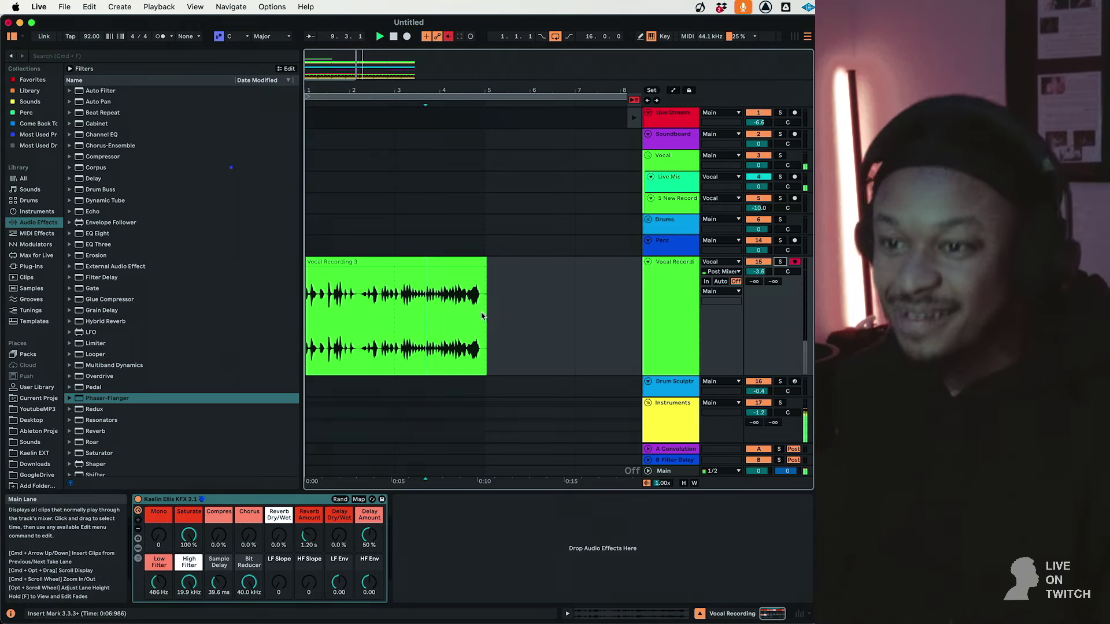
{"action": "key", "text": "minus"}
{"action": "key", "text": "minus"}
{"action": "key", "text": "minus"}
{"action": "right_click", "coordinate": [424, 314]}
{"action": "left_click", "coordinate": [504, 439]}
{"action": "left_click_drag", "start_coordinate": [412, 352], "coordinate": [280, 333]}
{"action": "key", "text": "space"}
{"action": "key", "text": "space"}
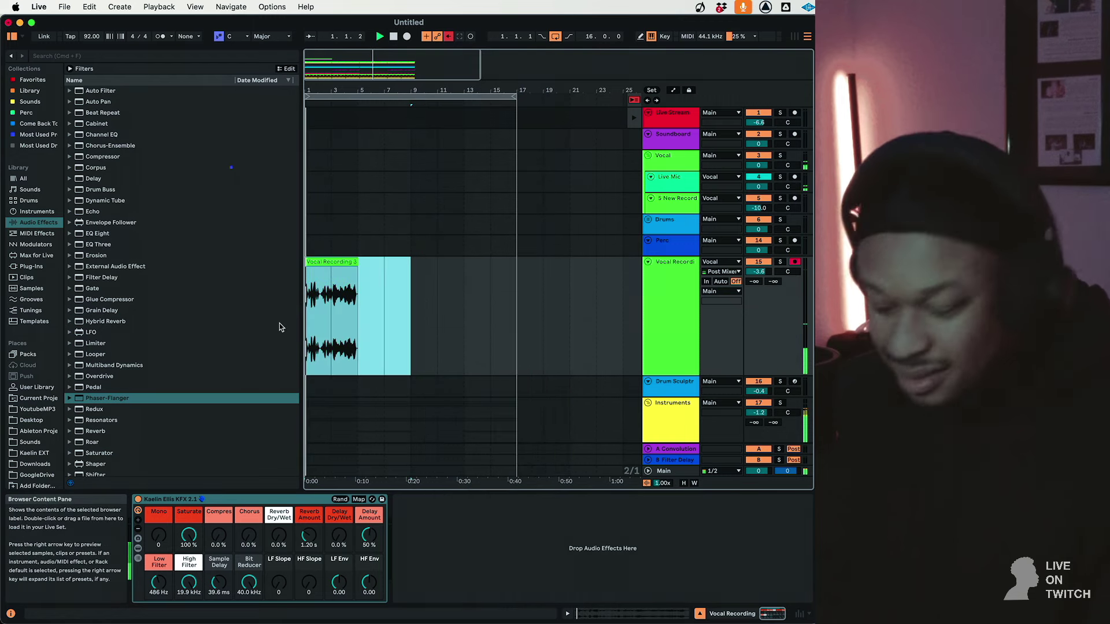
{"action": "key", "text": "super+d"}
Deactivate the FM8 clip in the first eight bars and play from bar 1
{"action": "scroll", "coordinate": [472, 358], "scroll_direction": "down", "scroll_amount": 5}
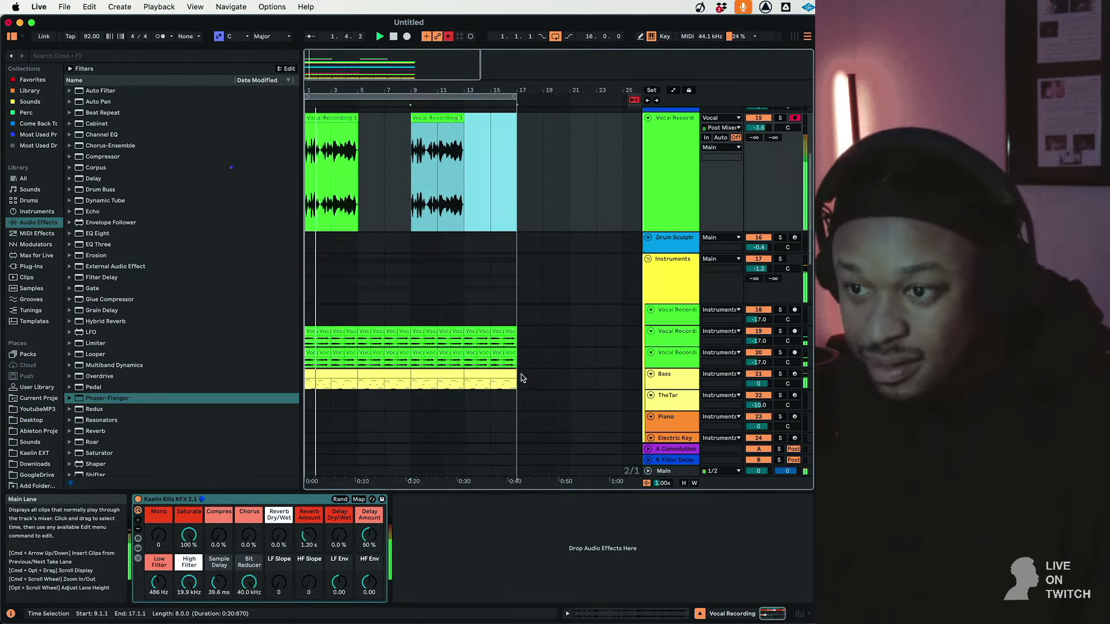
{"action": "scroll", "coordinate": [473, 358], "scroll_direction": "down", "scroll_amount": 4}
{"action": "scroll", "coordinate": [472, 361], "scroll_direction": "down", "scroll_amount": 1}
{"action": "left_click", "coordinate": [363, 395]}
{"action": "key", "text": "space"}
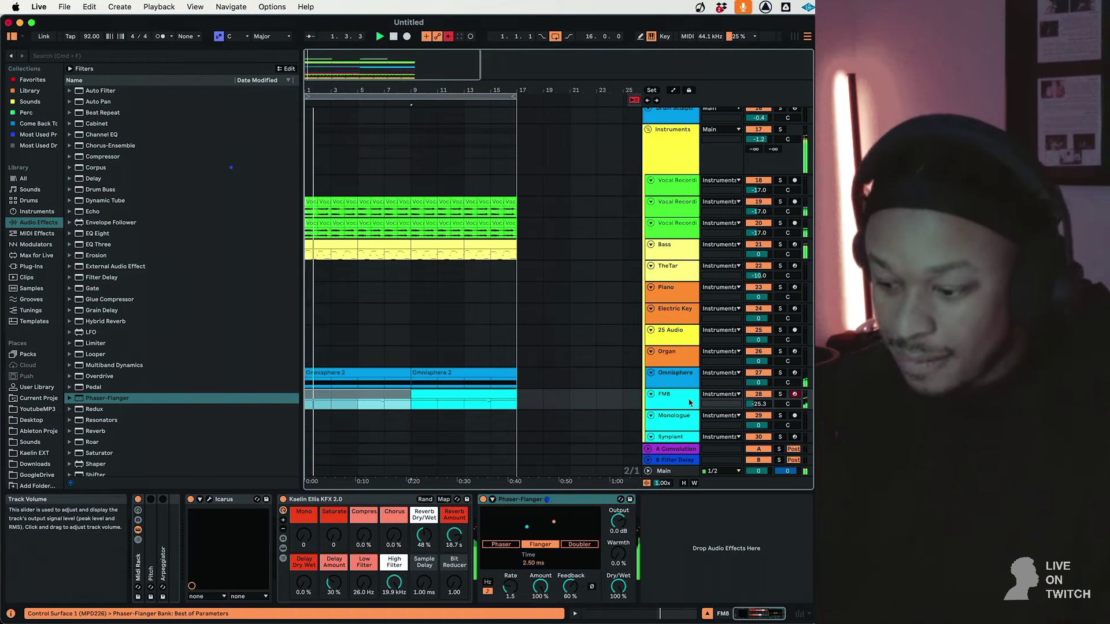
Show the new vocal track's effects rack while listening, and stop playback
{"action": "scroll", "coordinate": [681, 281], "scroll_direction": "up", "scroll_amount": 5}
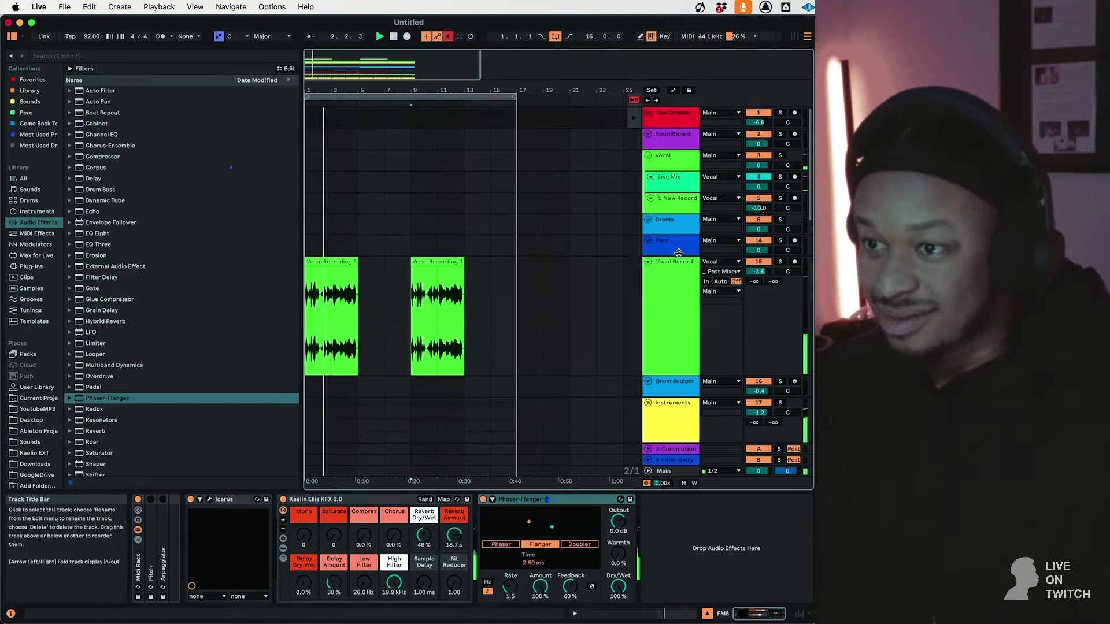
{"action": "left_click", "coordinate": [663, 315]}
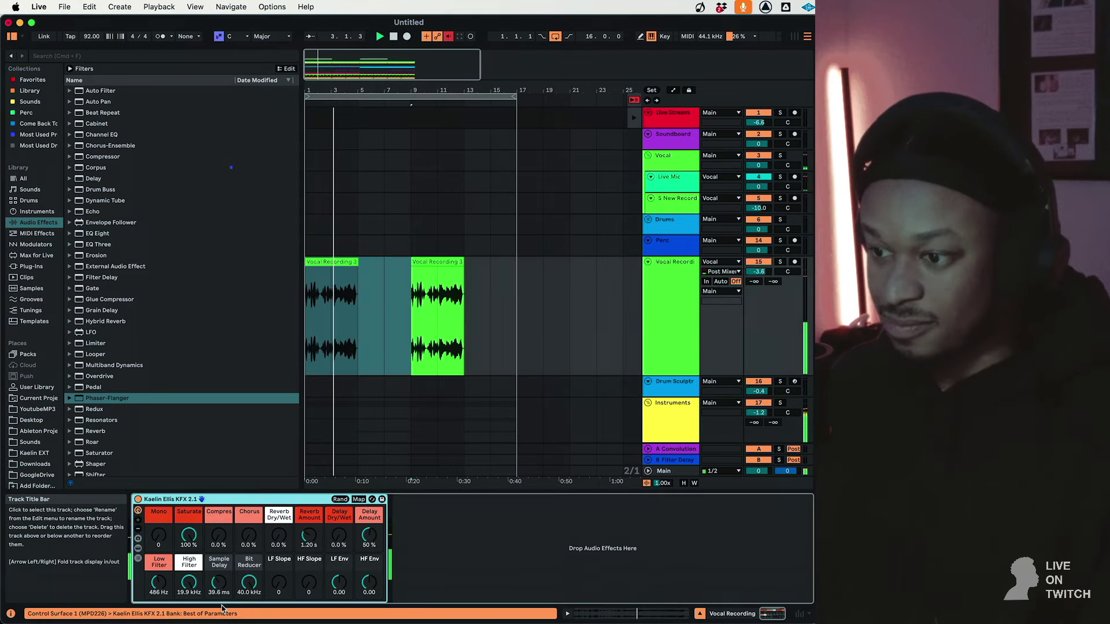
{"action": "key", "text": "space"}
{"action": "left_click", "coordinate": [327, 271]}
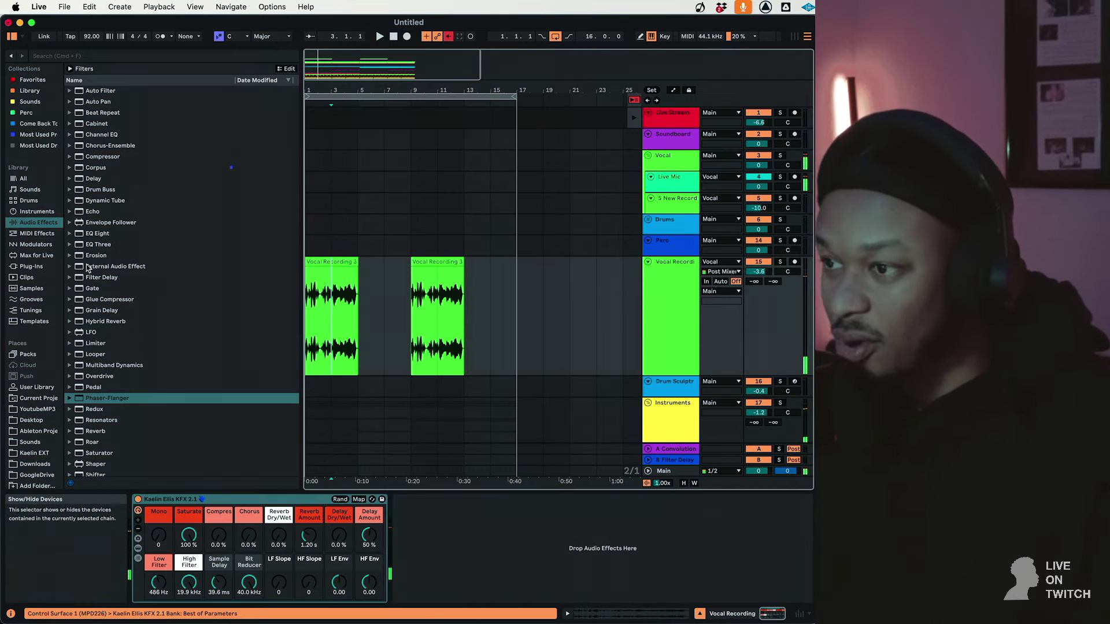
Open the Saturate device in the new vocal track's rack, solo the track and set the curve type to Medium Curve while playing
{"action": "left_click", "coordinate": [137, 548]}
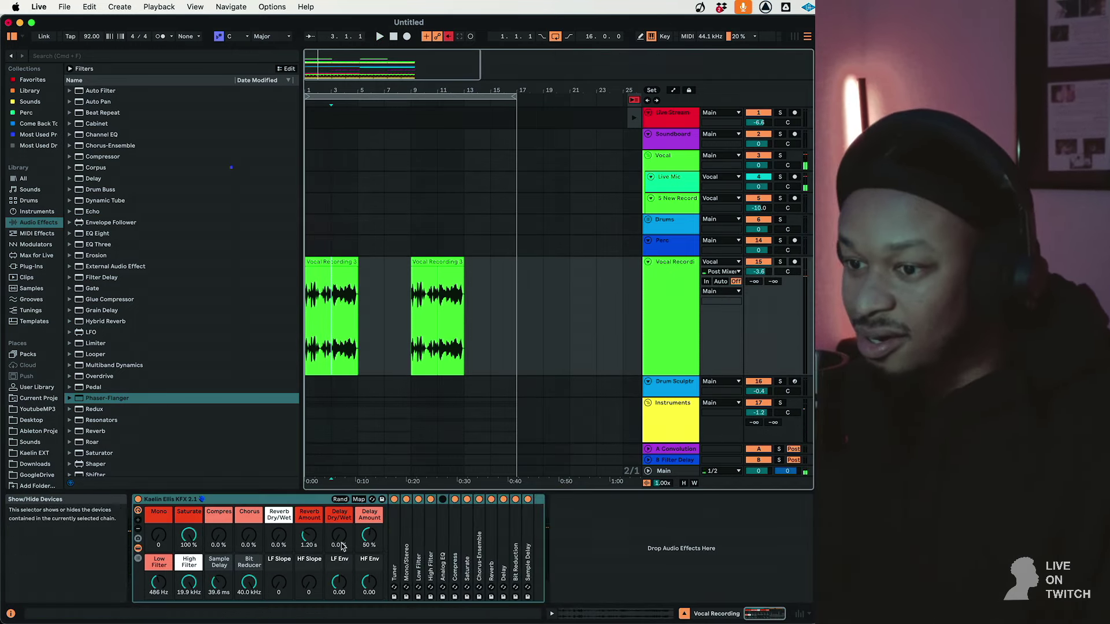
{"action": "double_click", "coordinate": [467, 569]}
{"action": "left_click", "coordinate": [531, 560]}
{"action": "left_click", "coordinate": [523, 526]}
{"action": "left_click", "coordinate": [780, 262]}
{"action": "key", "text": "space"}
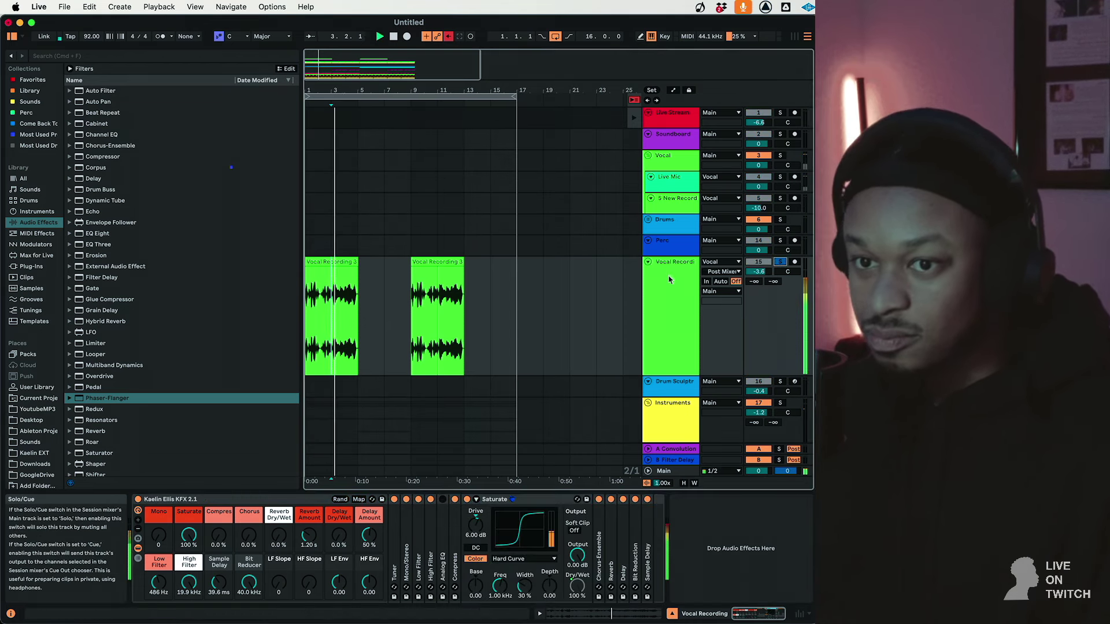
{"action": "left_click", "coordinate": [556, 558]}
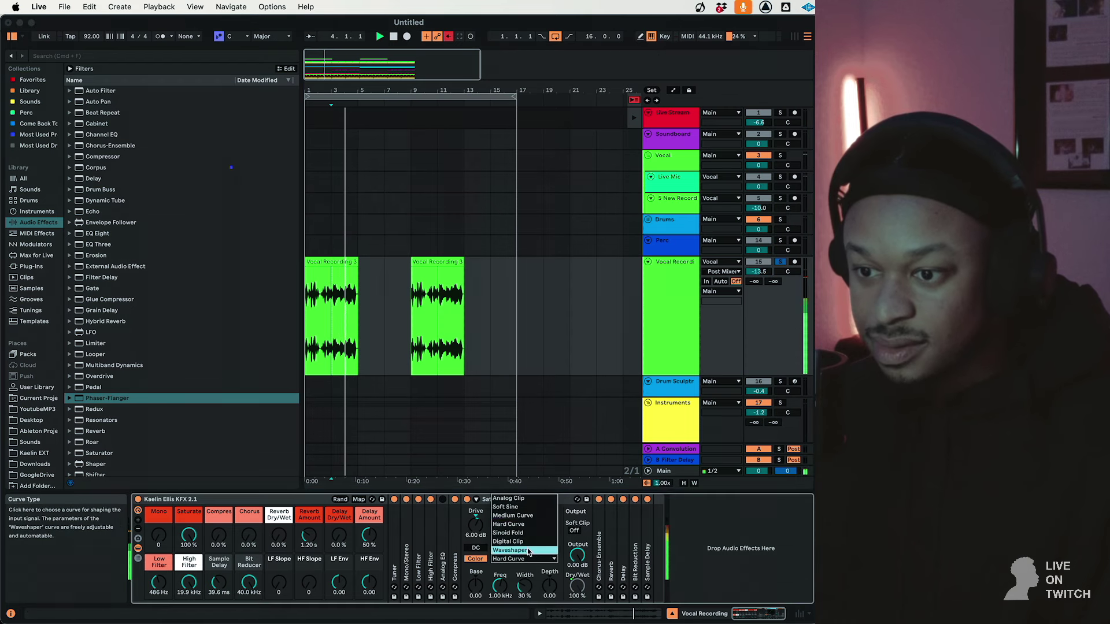
{"action": "left_click", "coordinate": [517, 520]}
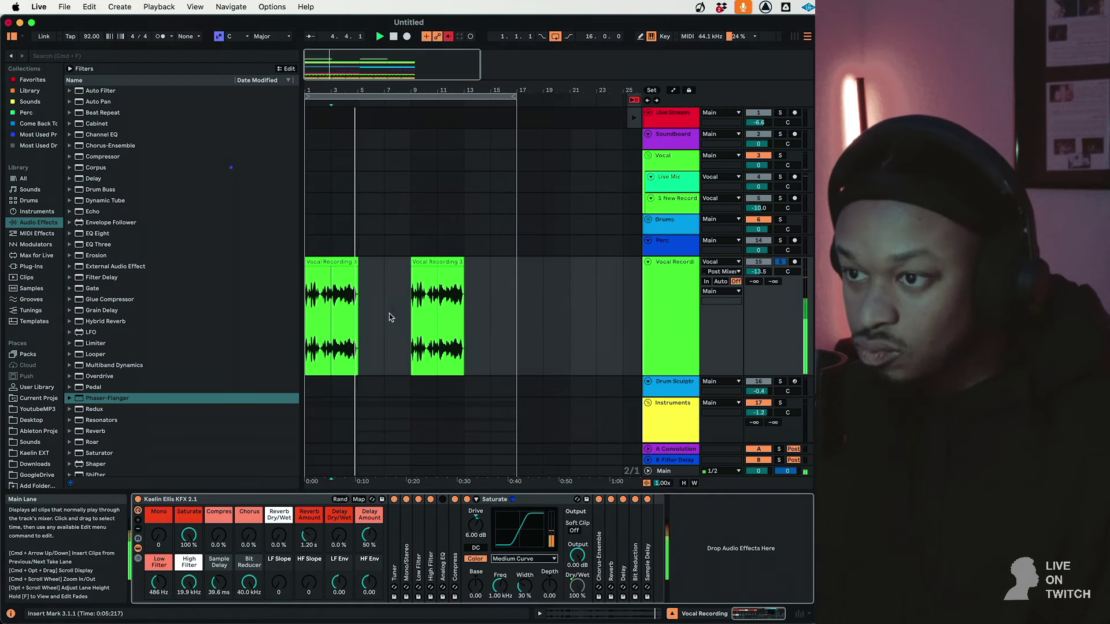
Transpose the first clip on the new vocal track to +3 semitones and unsolo the track to audition it in the mix
{"action": "left_click", "coordinate": [328, 313]}
{"action": "left_click", "coordinate": [324, 260]}
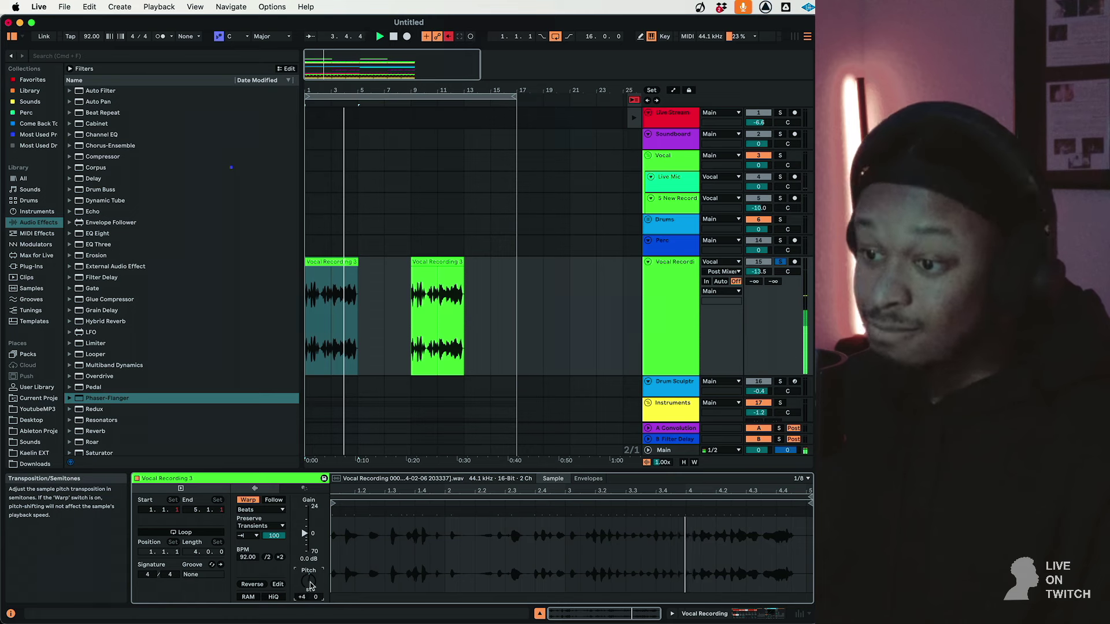
{"action": "left_click_drag", "start_coordinate": [310, 584], "coordinate": [310, 564]}
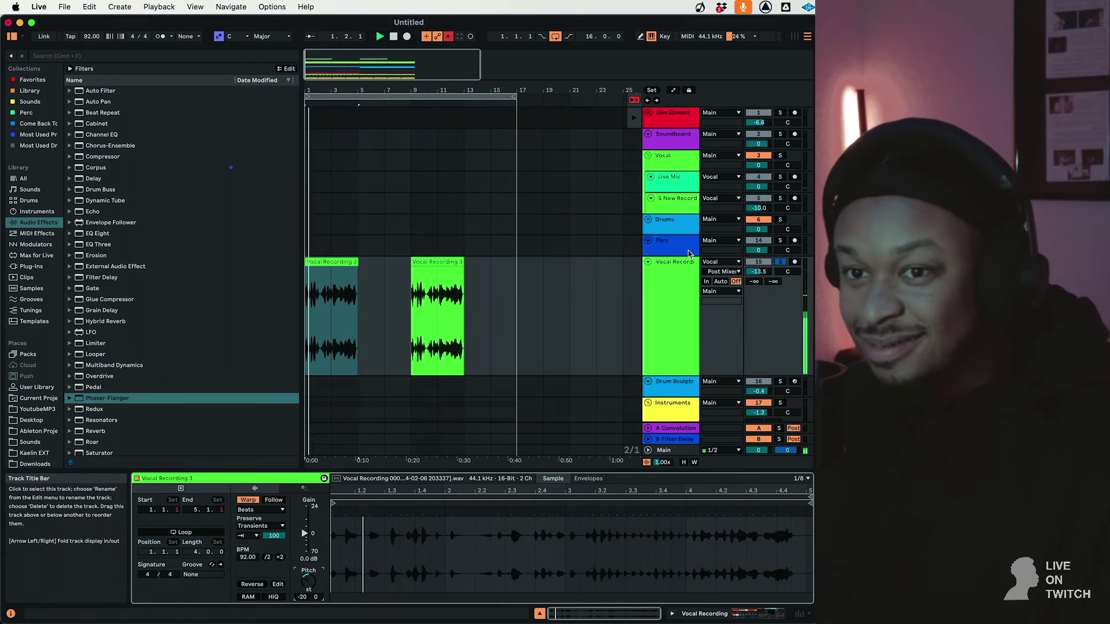
{"action": "left_click", "coordinate": [780, 261]}
{"action": "key", "text": "space"}
{"action": "left_click_drag", "start_coordinate": [310, 583], "coordinate": [309, 582]}
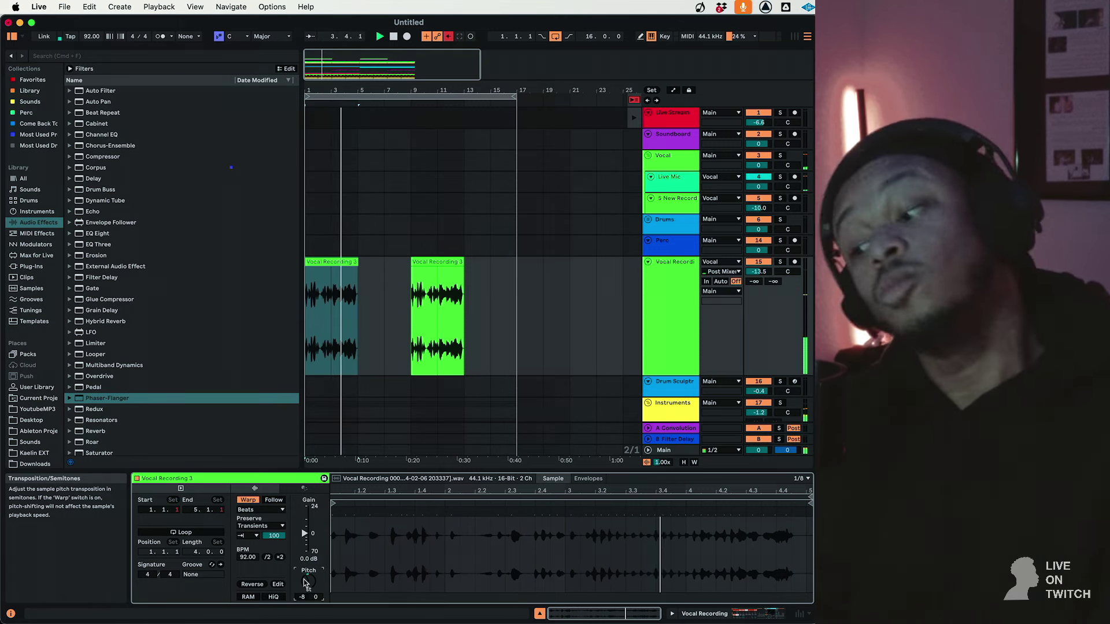
{"action": "left_click_drag", "start_coordinate": [304, 583], "coordinate": [304, 555]}
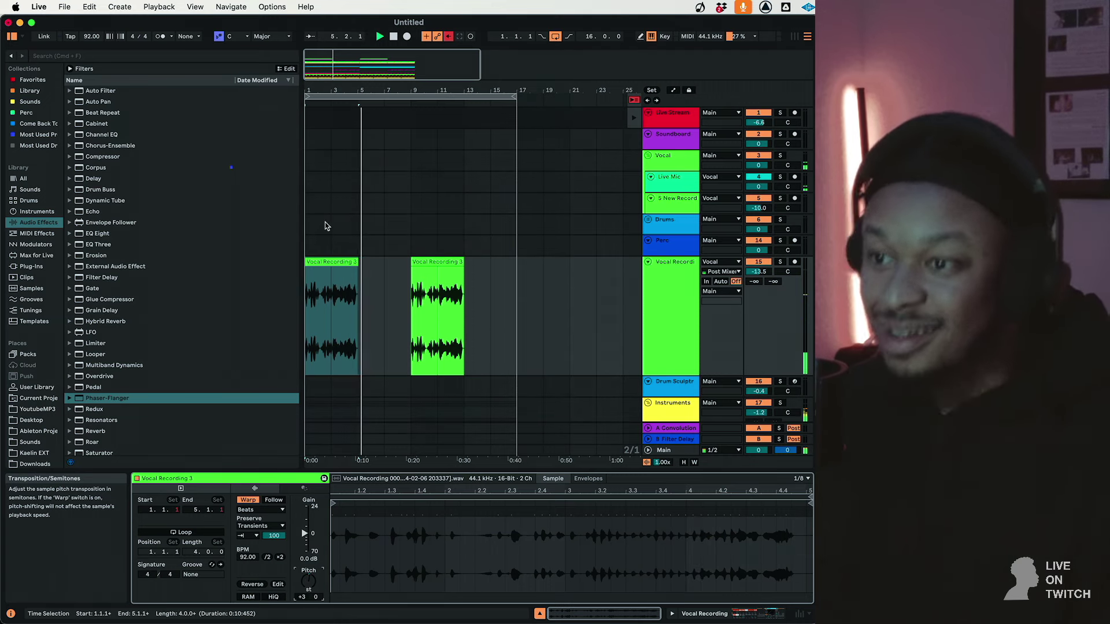
Examine the effects on the new vocal track and group 36 while the arrangement plays
{"action": "double_click", "coordinate": [653, 310]}
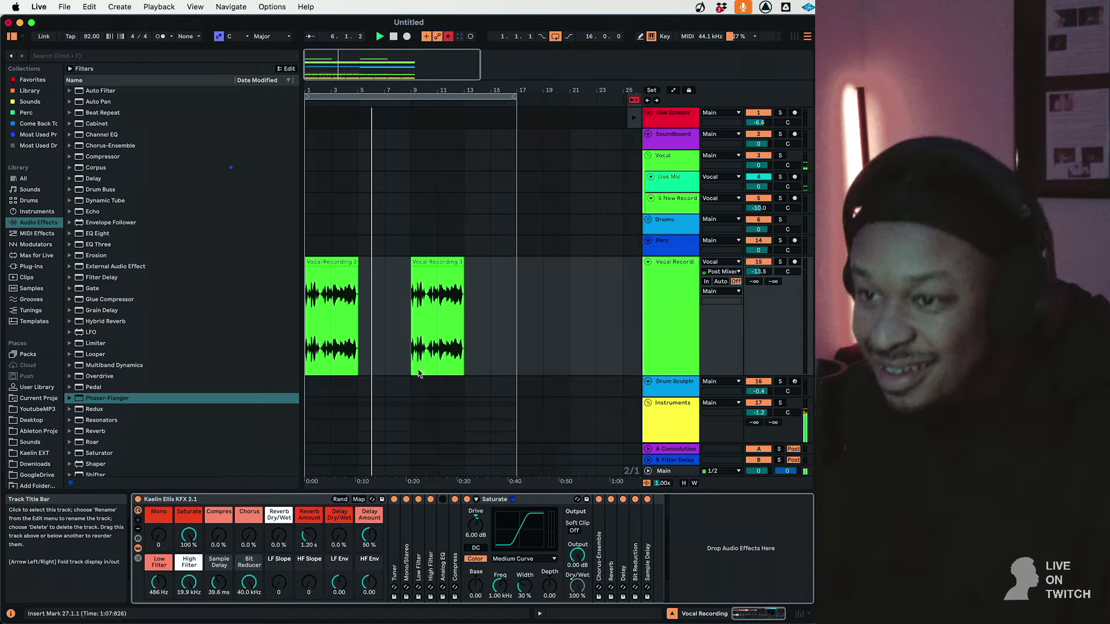
{"action": "scroll", "coordinate": [422, 395], "scroll_direction": "down", "scroll_amount": 10}
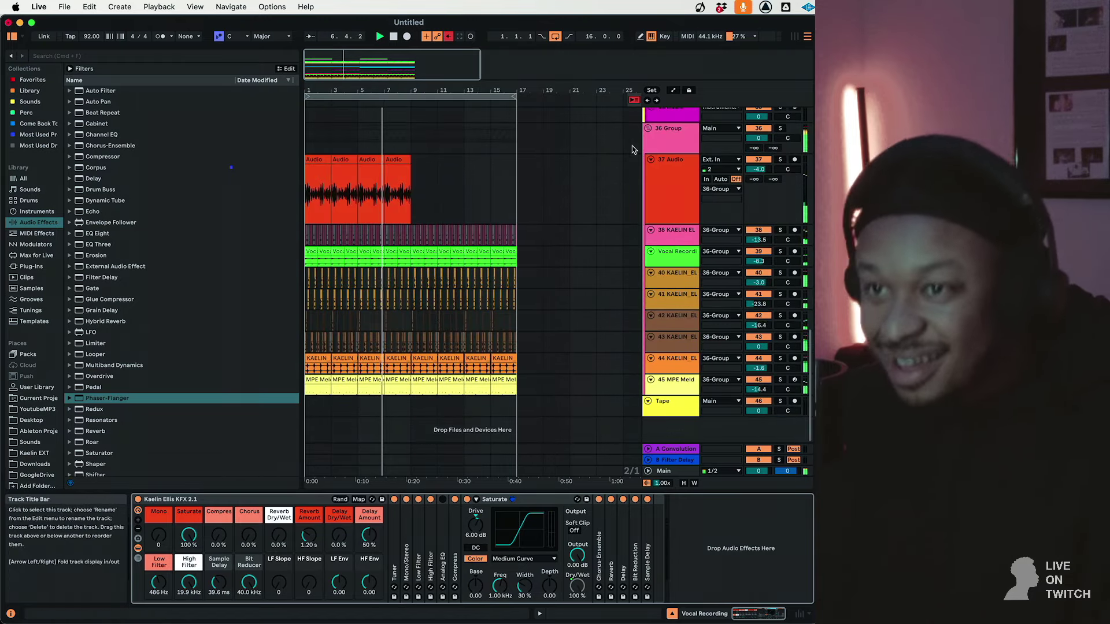
{"action": "left_click", "coordinate": [670, 140]}
{"action": "key", "text": "F9"}
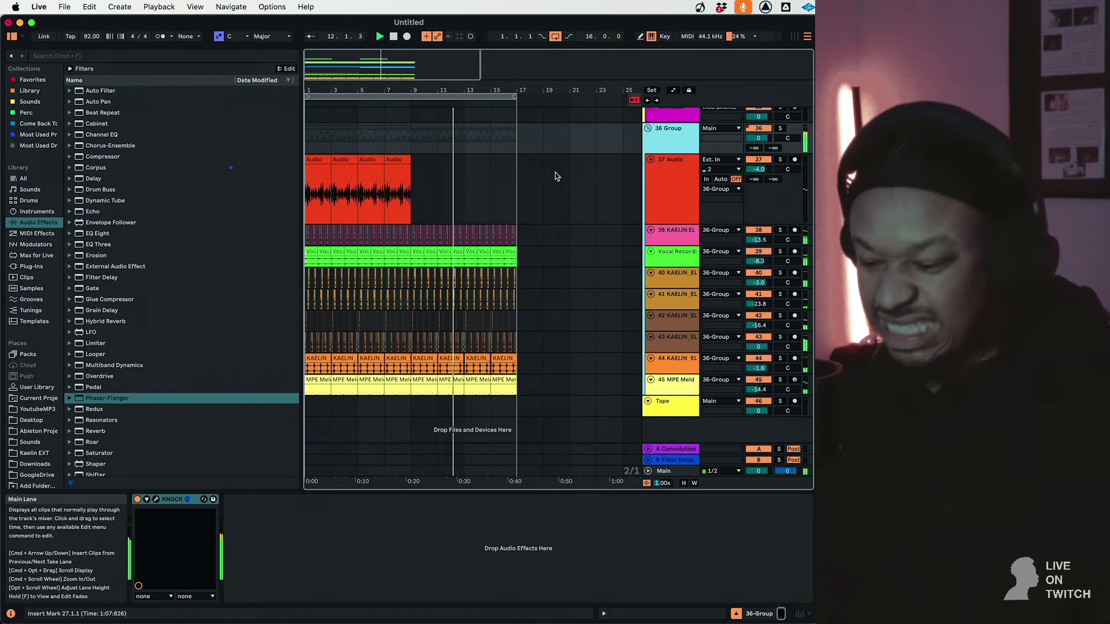
{"action": "scroll", "coordinate": [495, 151], "scroll_direction": "up", "scroll_amount": 10}
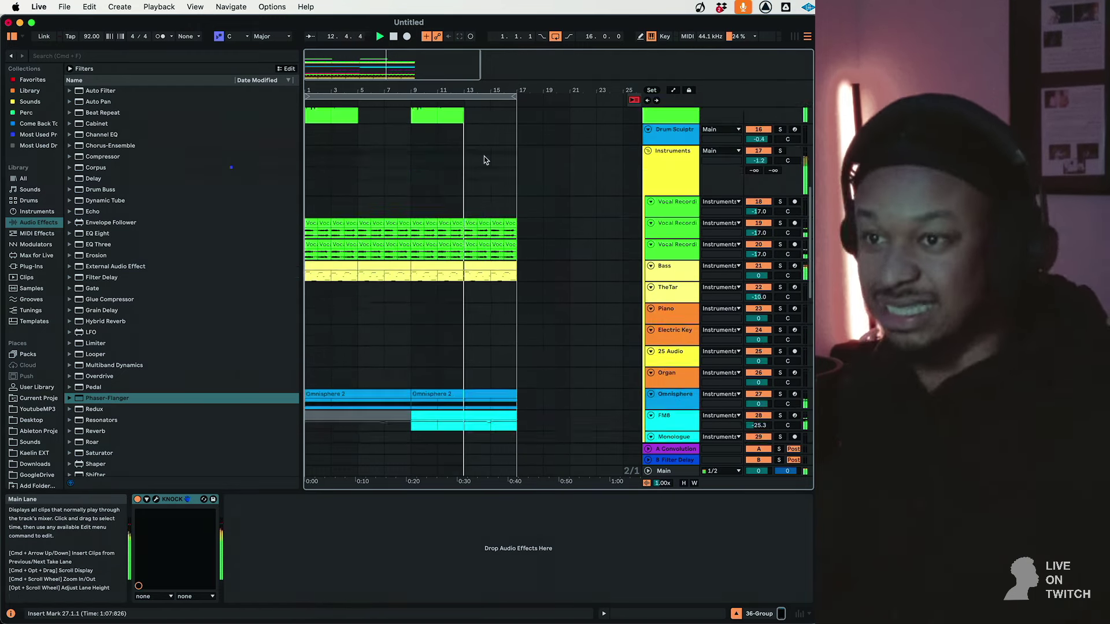
{"action": "left_click", "coordinate": [677, 204]}
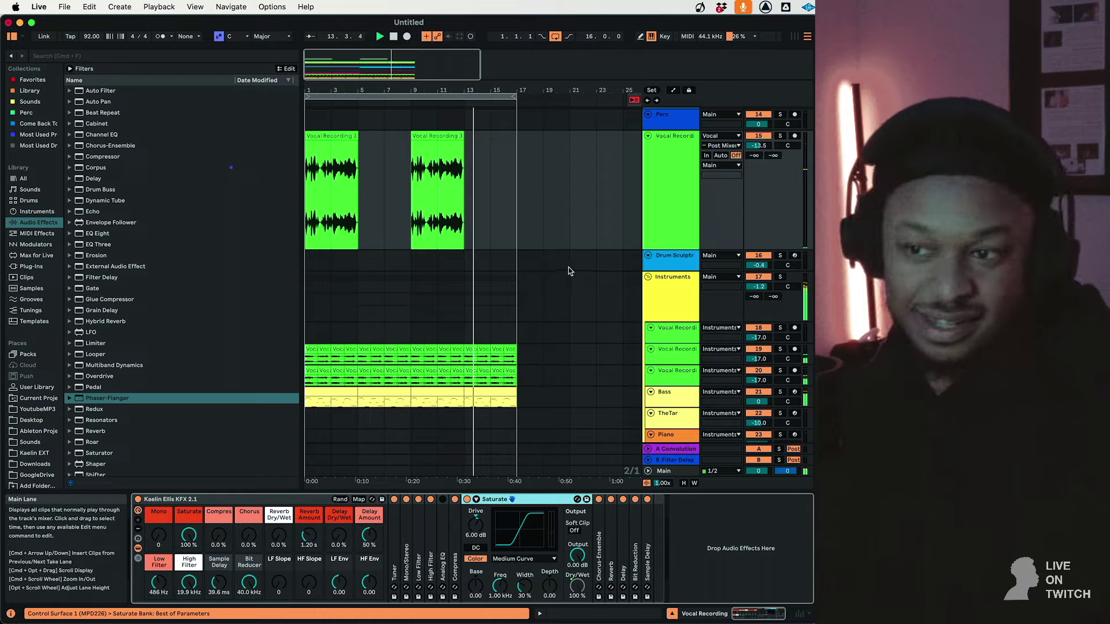
{"action": "scroll", "coordinate": [567, 268], "scroll_direction": "down", "scroll_amount": 6}
{"action": "scroll", "coordinate": [564, 269], "scroll_direction": "up", "scroll_amount": 6}
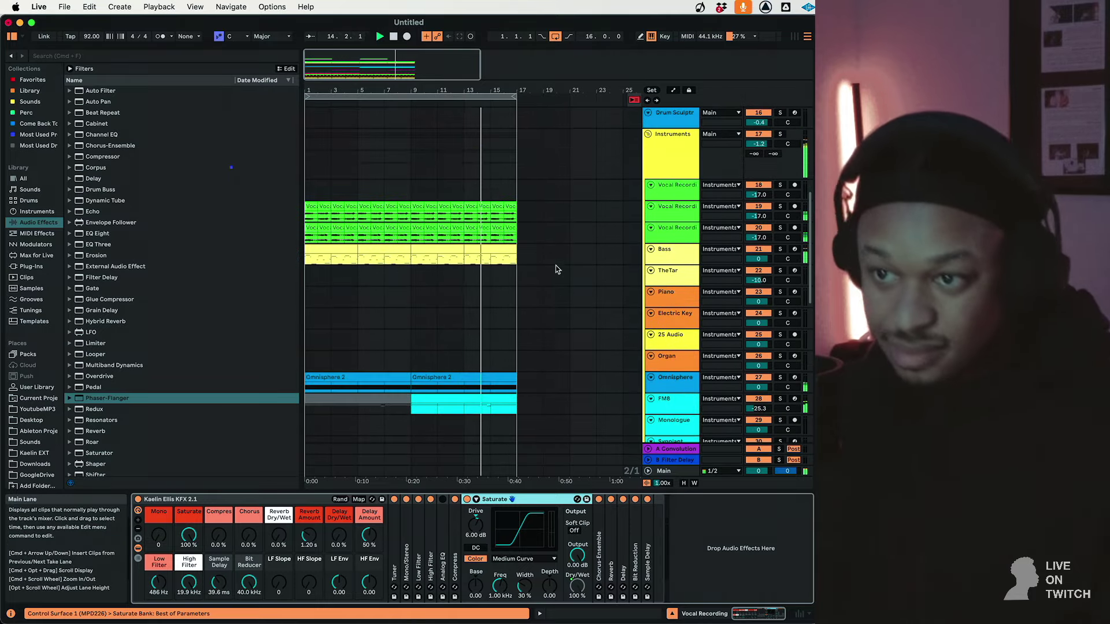
Duplicate one bar of vocal tracks 19 and 20 into bar 17, and set the loop length to 17 bars on a 1-bar grid
{"action": "left_click", "coordinate": [519, 237]}
{"action": "key", "text": "super+d"}
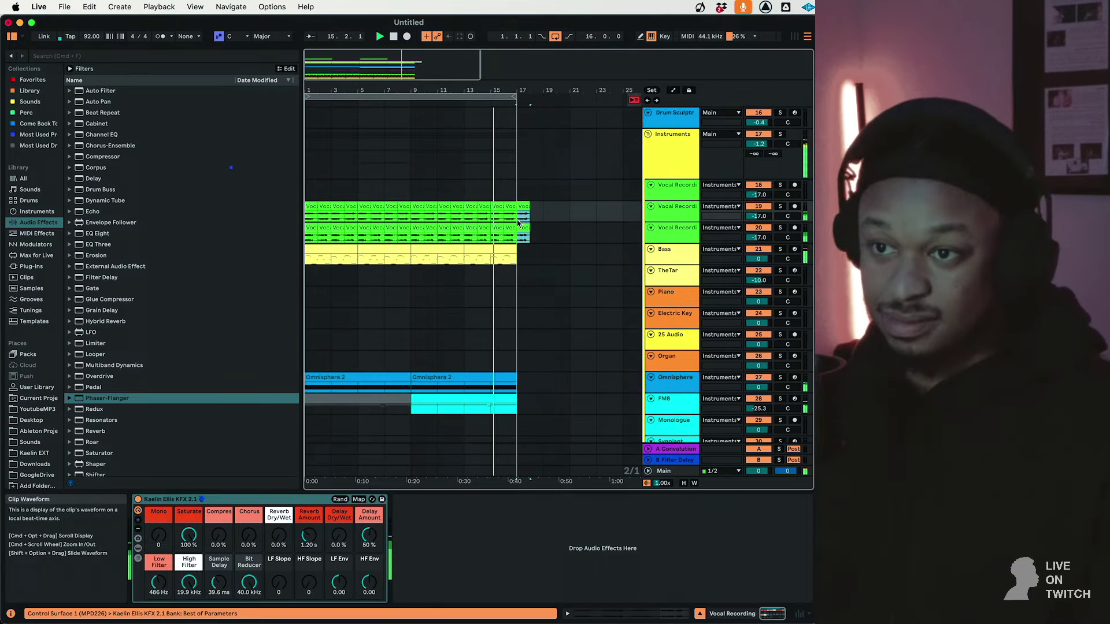
{"action": "left_click_drag", "start_coordinate": [516, 91], "coordinate": [544, 93]}
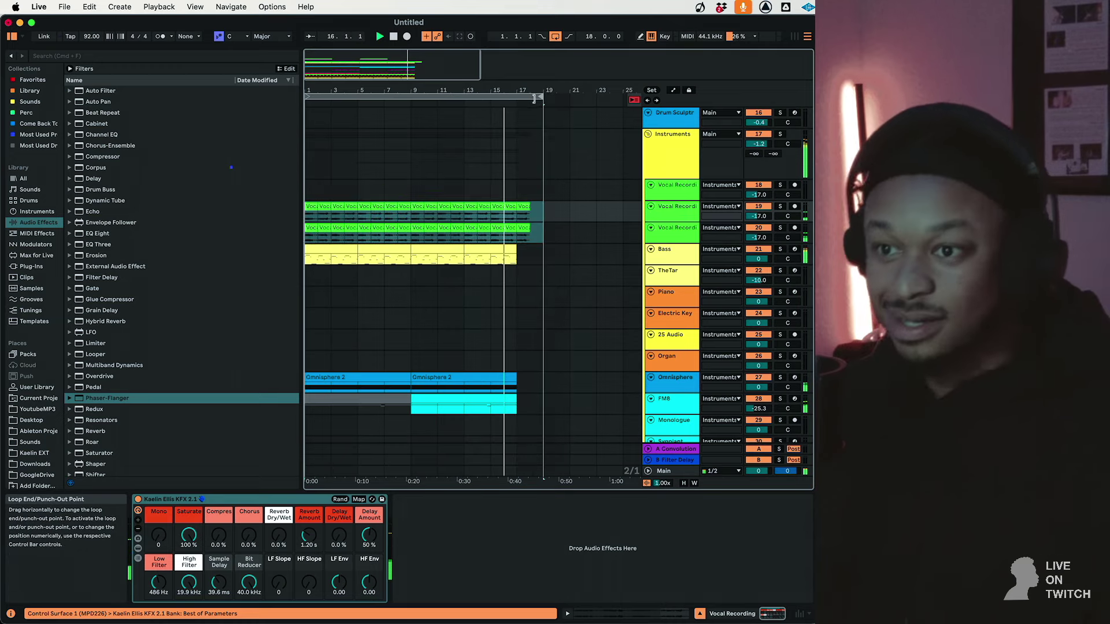
{"action": "right_click", "coordinate": [544, 164]}
{"action": "left_click", "coordinate": [665, 252]}
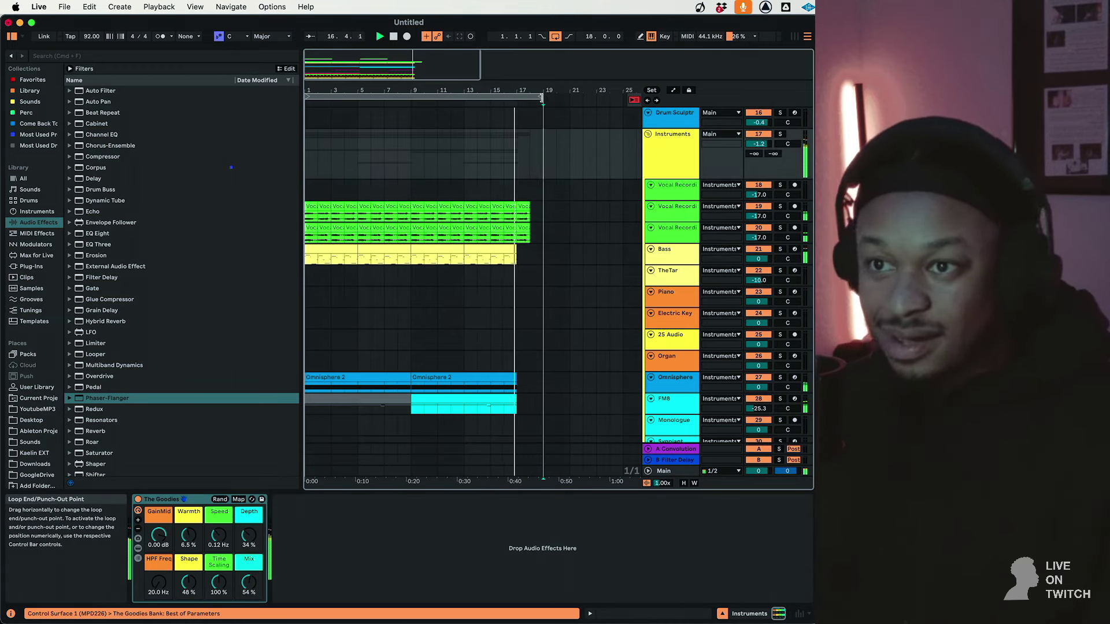
{"action": "left_click_drag", "start_coordinate": [542, 98], "coordinate": [529, 97]}
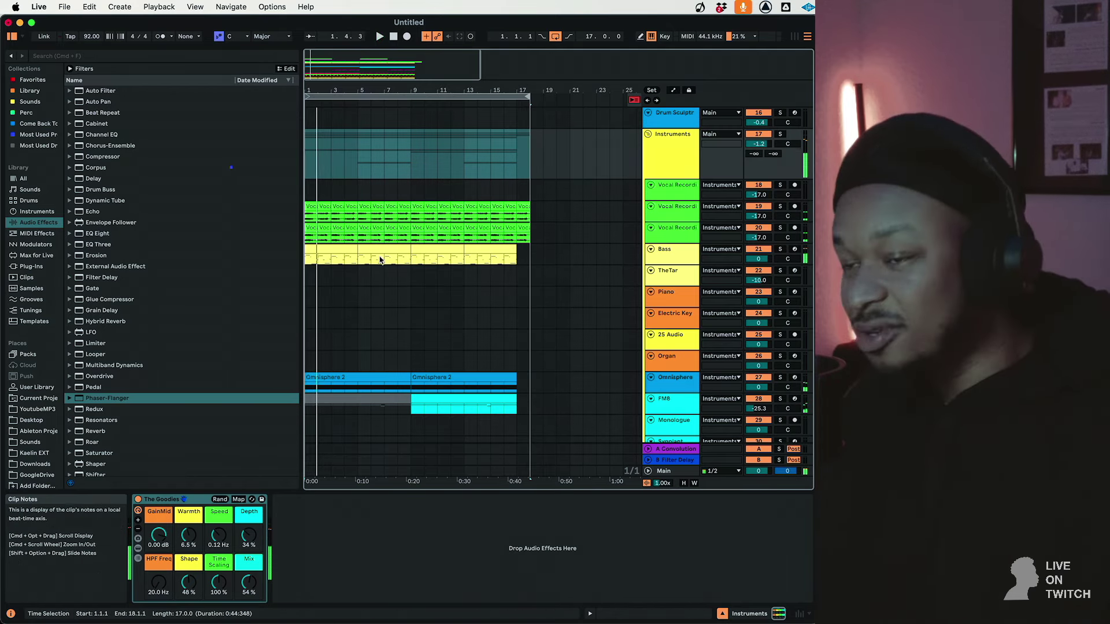
Play the 17-bar loop from bar 1 and look over the tracks while listening
{"action": "left_click", "coordinate": [311, 180]}
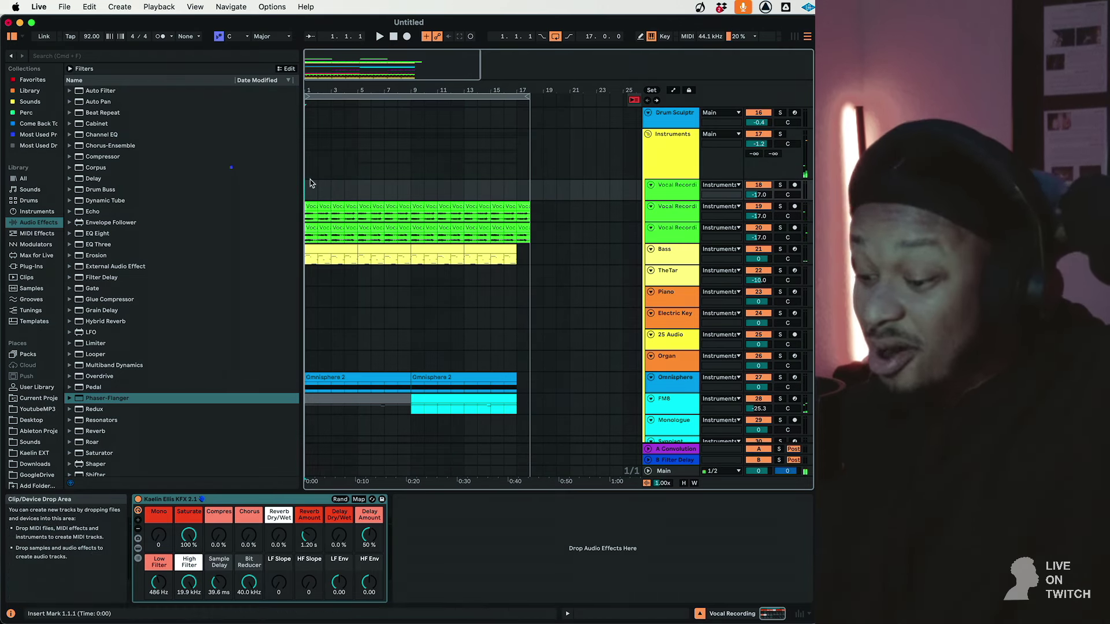
{"action": "key", "text": "space"}
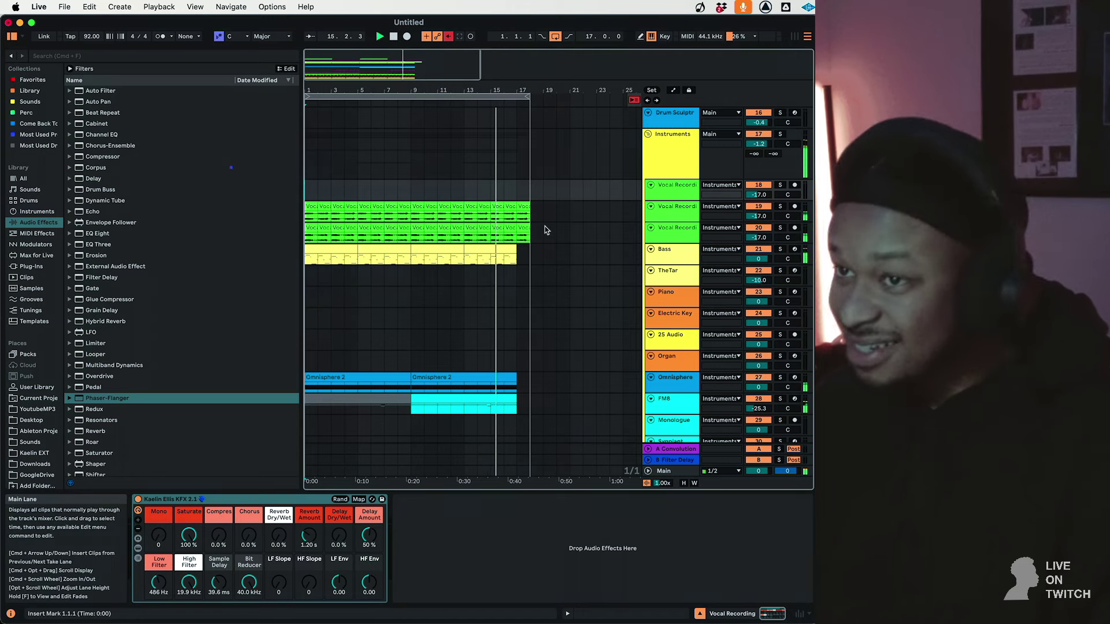
{"action": "scroll", "coordinate": [545, 226], "scroll_direction": "down", "scroll_amount": 5}
{"action": "scroll", "coordinate": [544, 226], "scroll_direction": "up", "scroll_amount": 10}
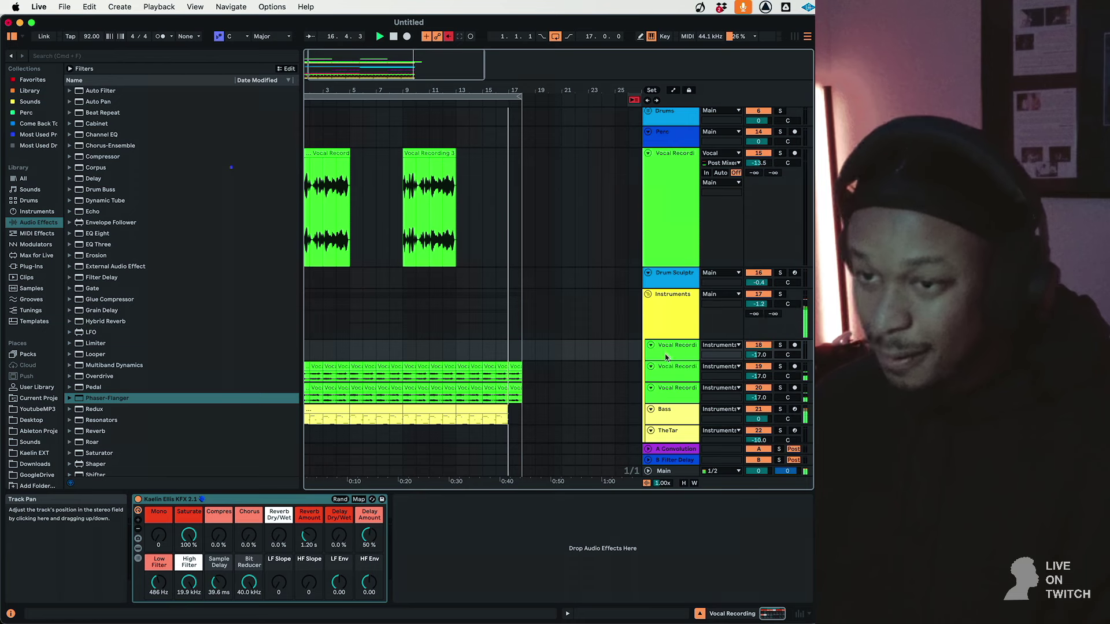
{"action": "scroll", "coordinate": [511, 222], "scroll_direction": "down", "scroll_amount": 2}
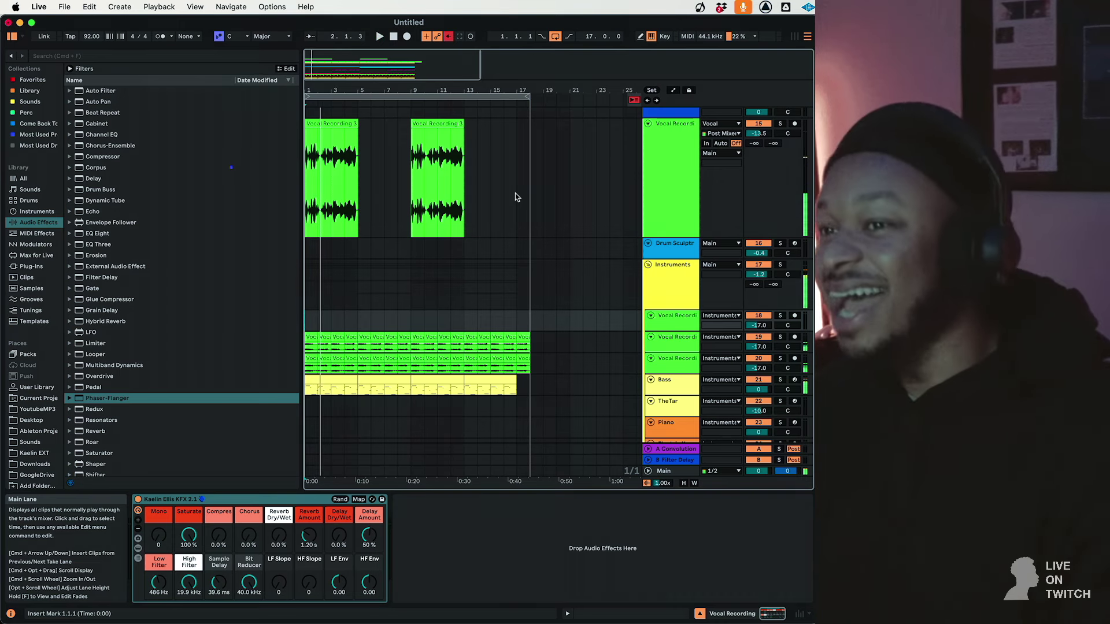
Duplicate the 17-bar looped section after itself, then move the loop to start at bar 17 and play it
{"action": "left_click", "coordinate": [401, 97]}
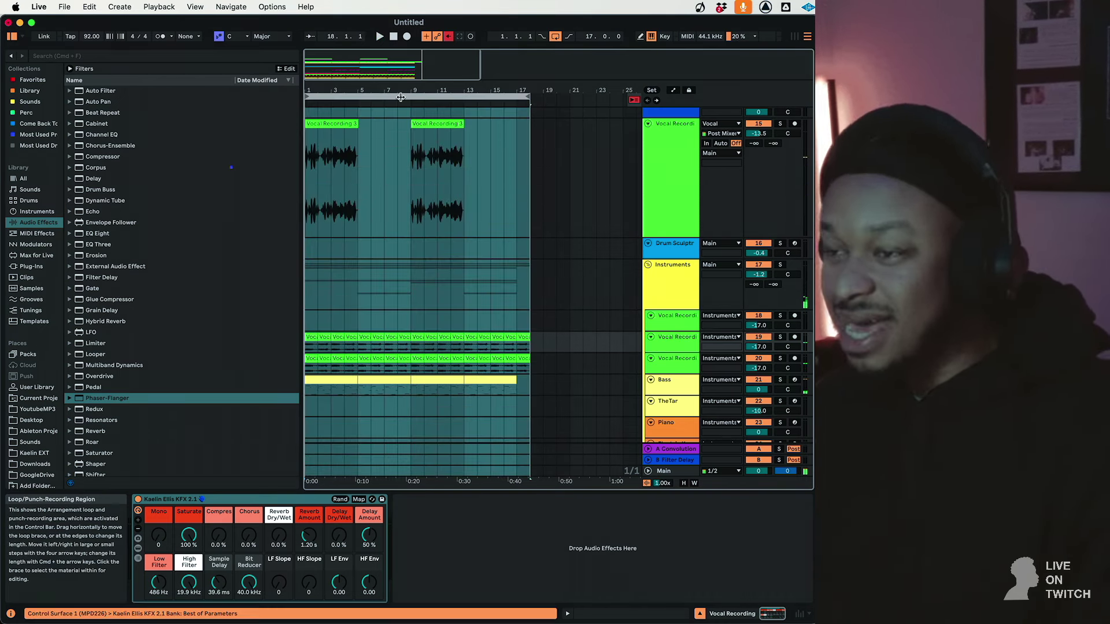
{"action": "key", "text": "super+d"}
{"action": "left_click_drag", "start_coordinate": [323, 97], "coordinate": [554, 102]}
{"action": "key", "text": "space"}
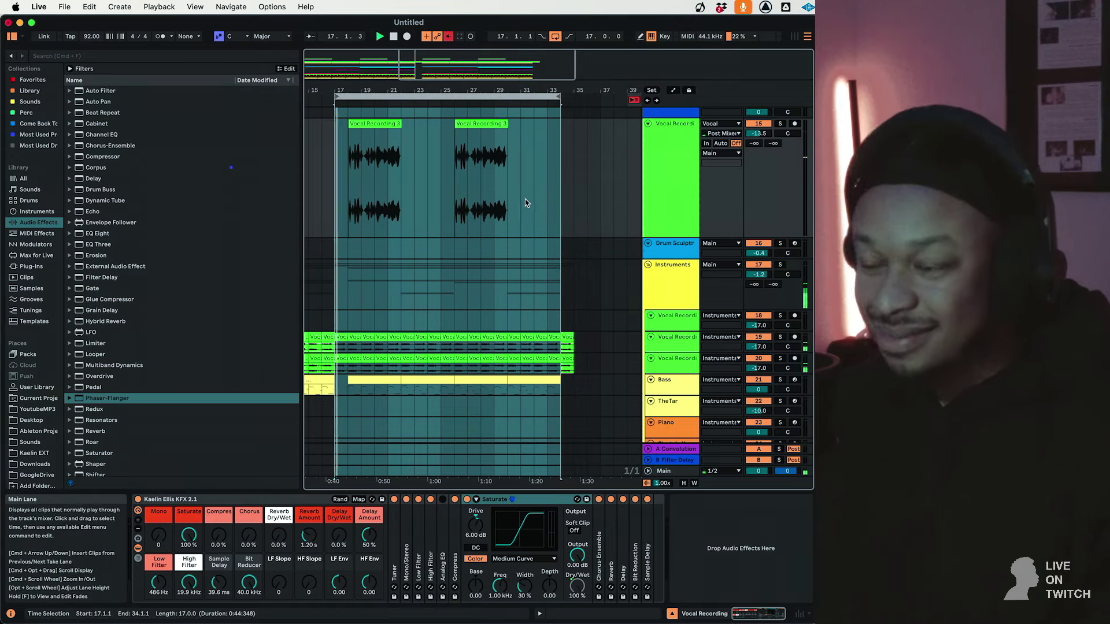
Deactivate the clips on vocal tracks 19 and 20 from bar 18 to bar 22
{"action": "scroll", "coordinate": [519, 200], "scroll_direction": "down", "scroll_amount": 10}
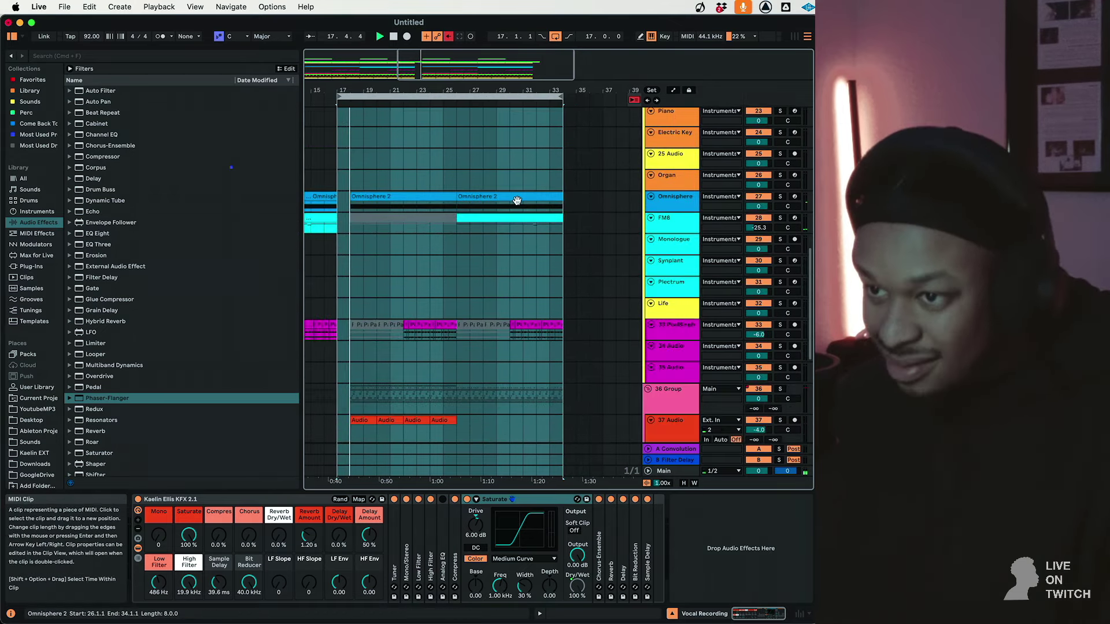
{"action": "scroll", "coordinate": [523, 195], "scroll_direction": "down", "scroll_amount": 8}
{"action": "scroll", "coordinate": [523, 195], "scroll_direction": "left", "scroll_amount": 1}
{"action": "scroll", "coordinate": [523, 195], "scroll_direction": "up", "scroll_amount": 9}
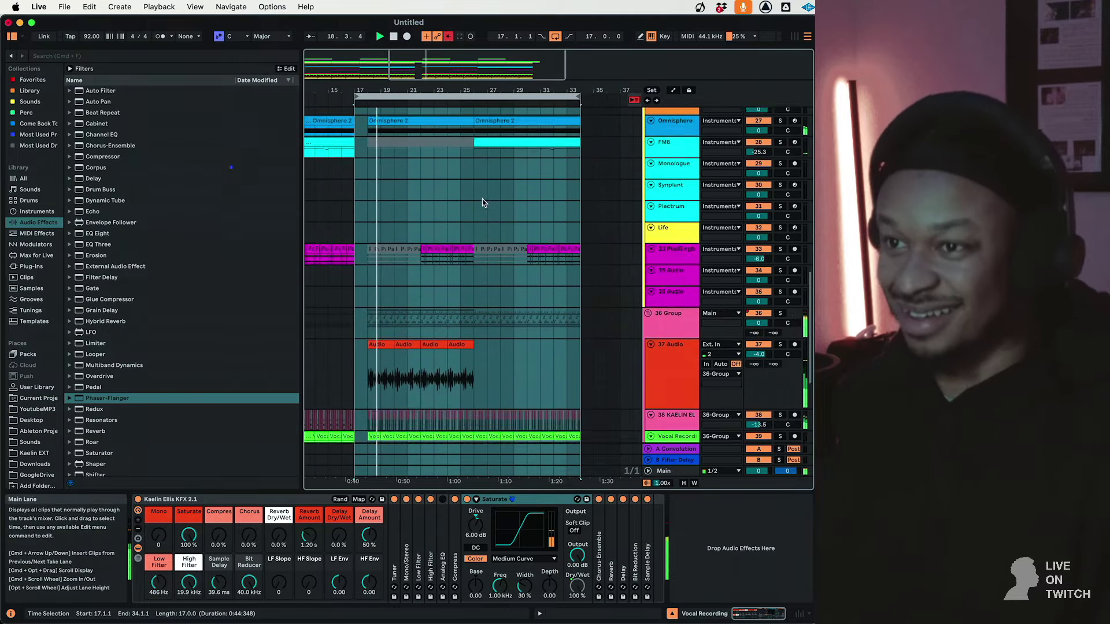
{"action": "scroll", "coordinate": [390, 199], "scroll_direction": "up", "scroll_amount": 5}
{"action": "left_click_drag", "start_coordinate": [368, 172], "coordinate": [418, 152]}
{"action": "key", "text": "0"}
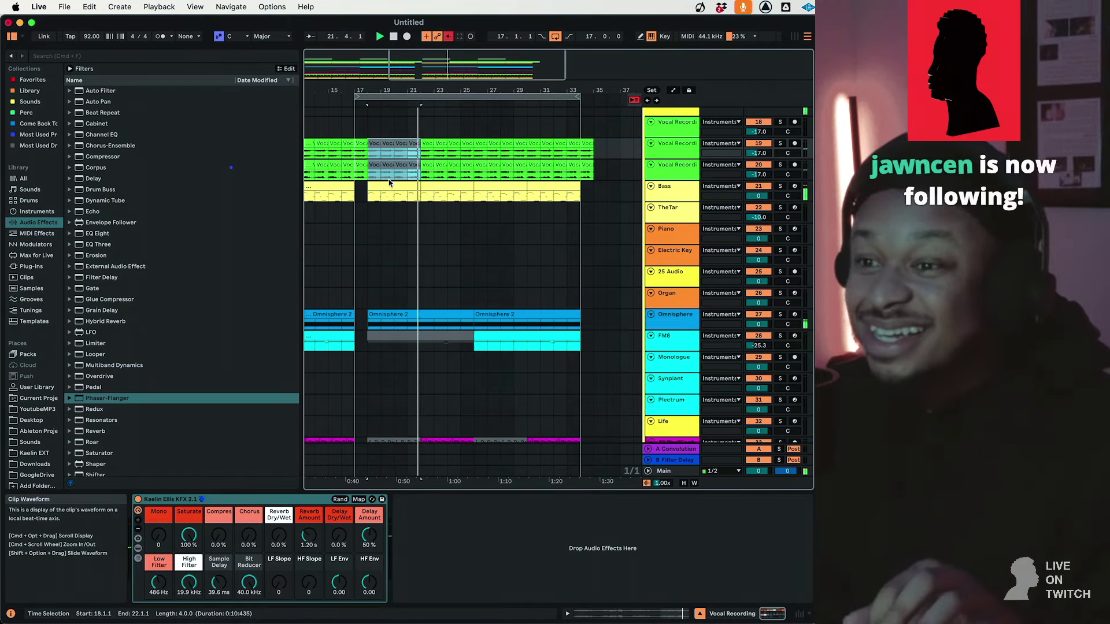
Set Chorus to 36 % and Saturate to 48 % in the effects rack of the magenta sample track 33
{"action": "scroll", "coordinate": [531, 305], "scroll_direction": "down", "scroll_amount": 5}
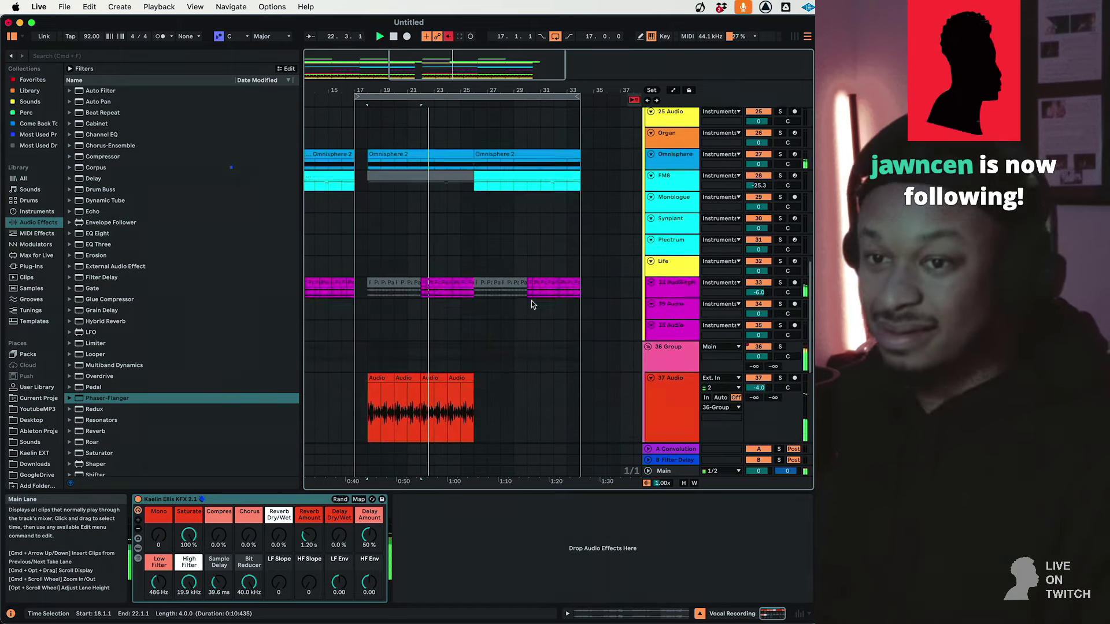
{"action": "double_click", "coordinate": [671, 282]}
{"action": "left_click_drag", "start_coordinate": [248, 536], "coordinate": [249, 496]}
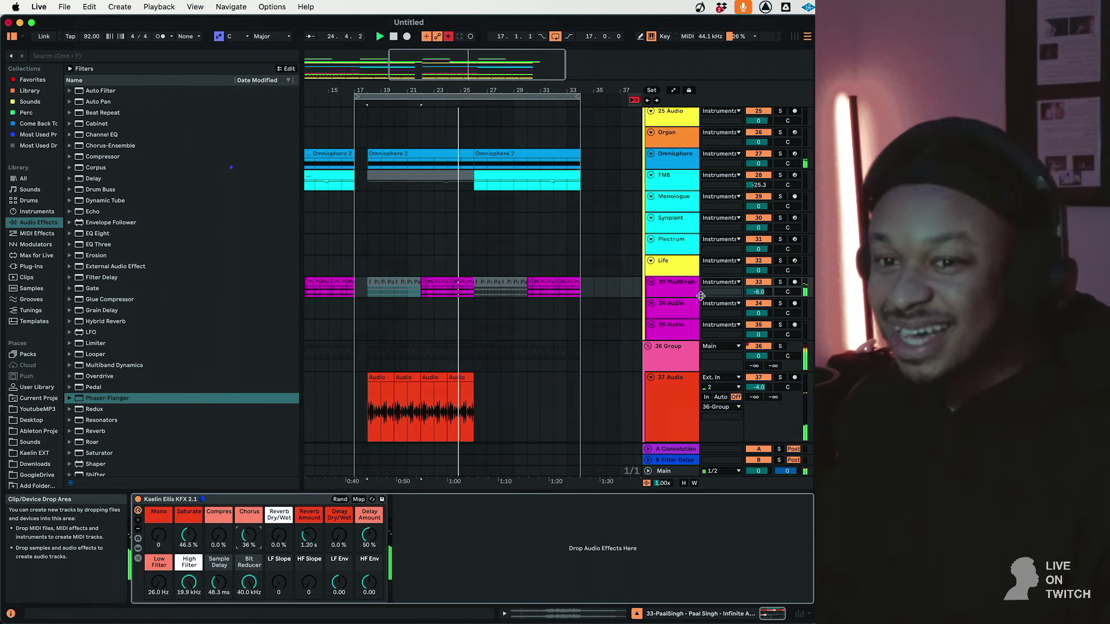
{"action": "left_click", "coordinate": [679, 289]}
{"action": "left_click", "coordinate": [189, 535]}
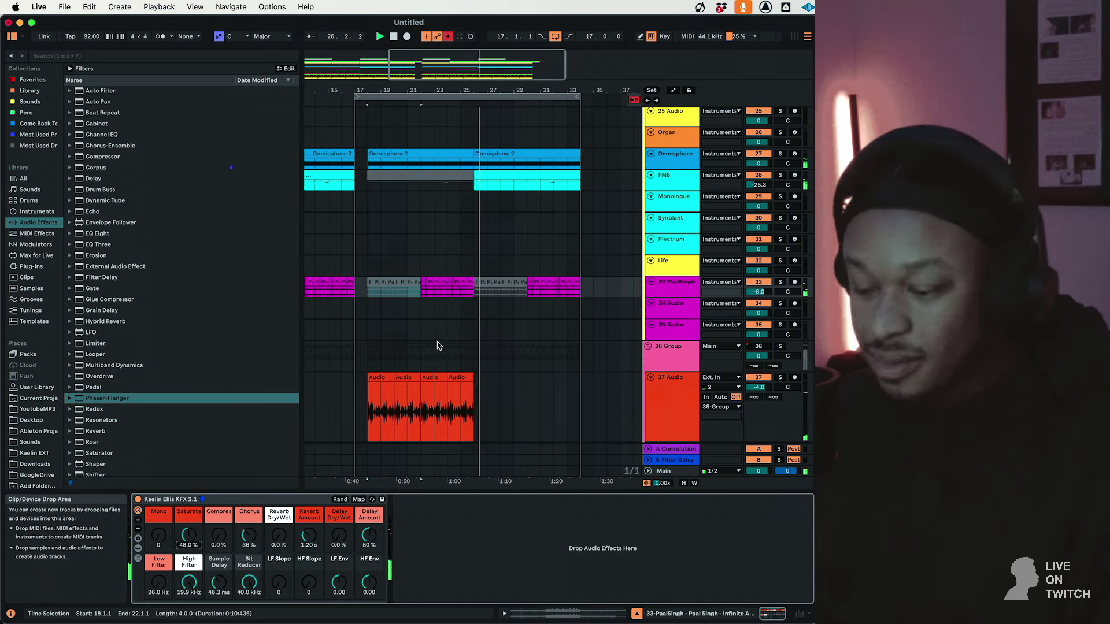
Raise the Reverb Amount in the new vocal track's effects rack to 1.73 s during playback
{"action": "scroll", "coordinate": [449, 333], "scroll_direction": "down", "scroll_amount": 5}
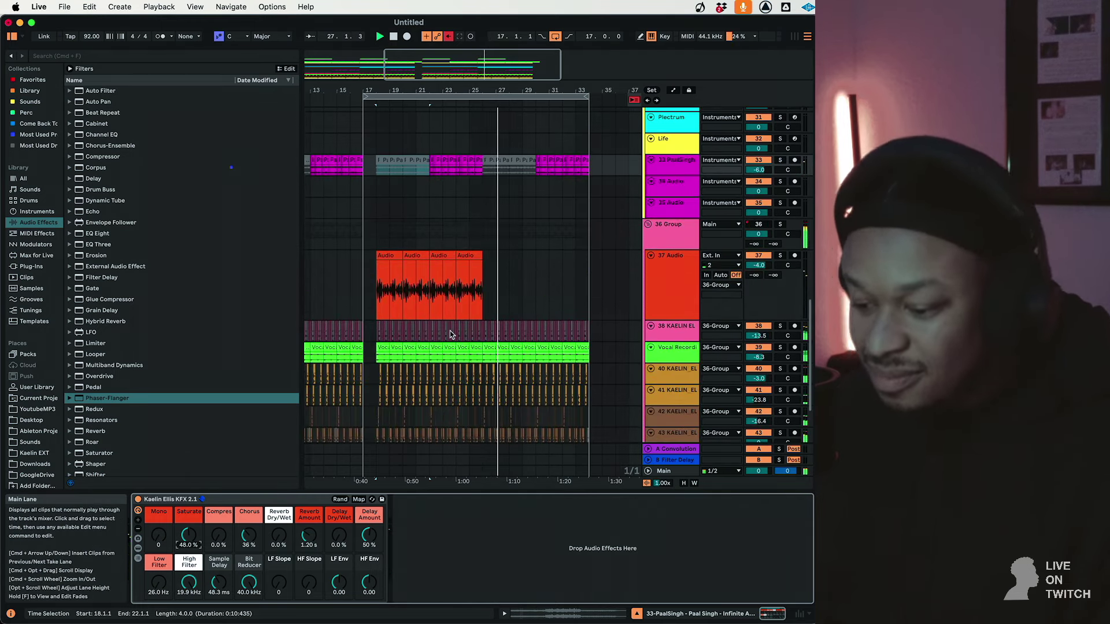
{"action": "scroll", "coordinate": [449, 331], "scroll_direction": "up", "scroll_amount": 10}
{"action": "scroll", "coordinate": [451, 333], "scroll_direction": "up", "scroll_amount": 3}
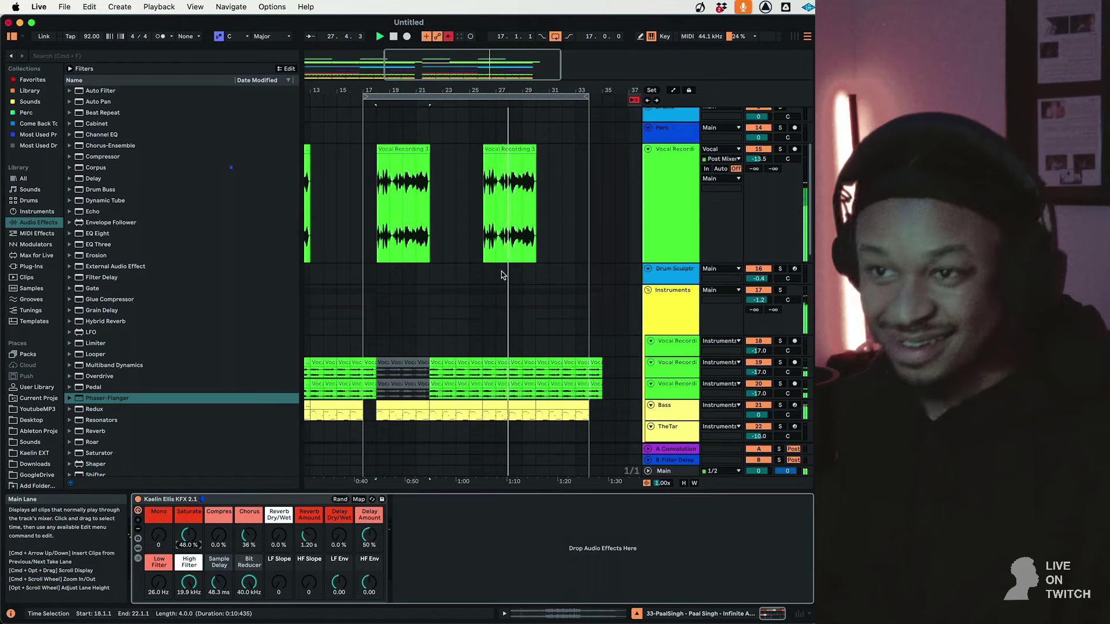
{"action": "left_click", "coordinate": [510, 220]}
{"action": "left_click", "coordinate": [669, 208]}
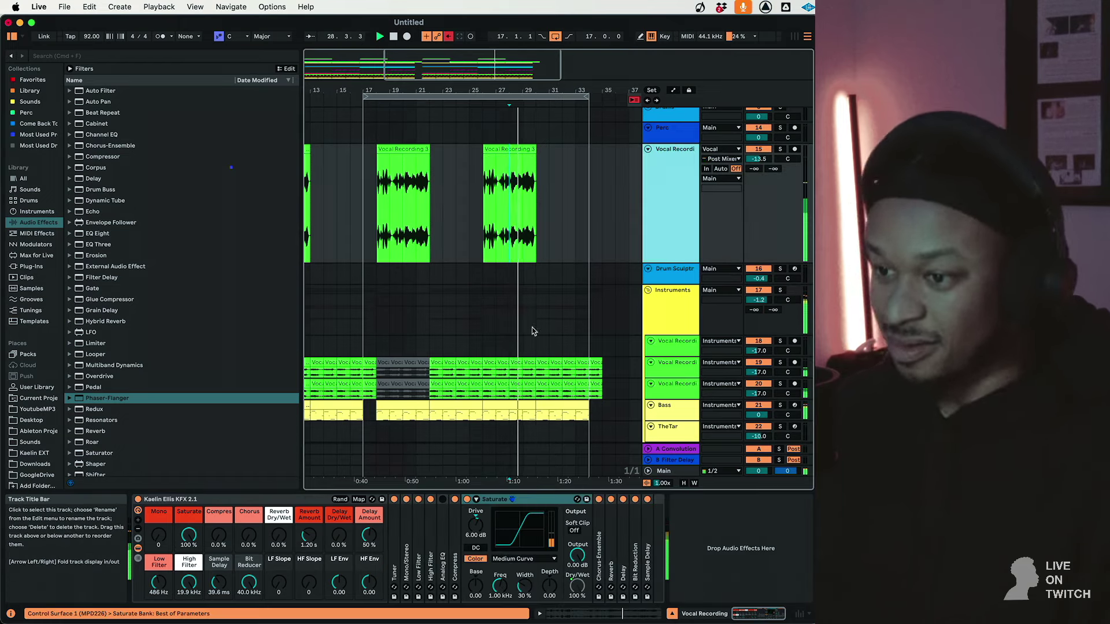
{"action": "left_click_drag", "start_coordinate": [308, 536], "coordinate": [308, 526]}
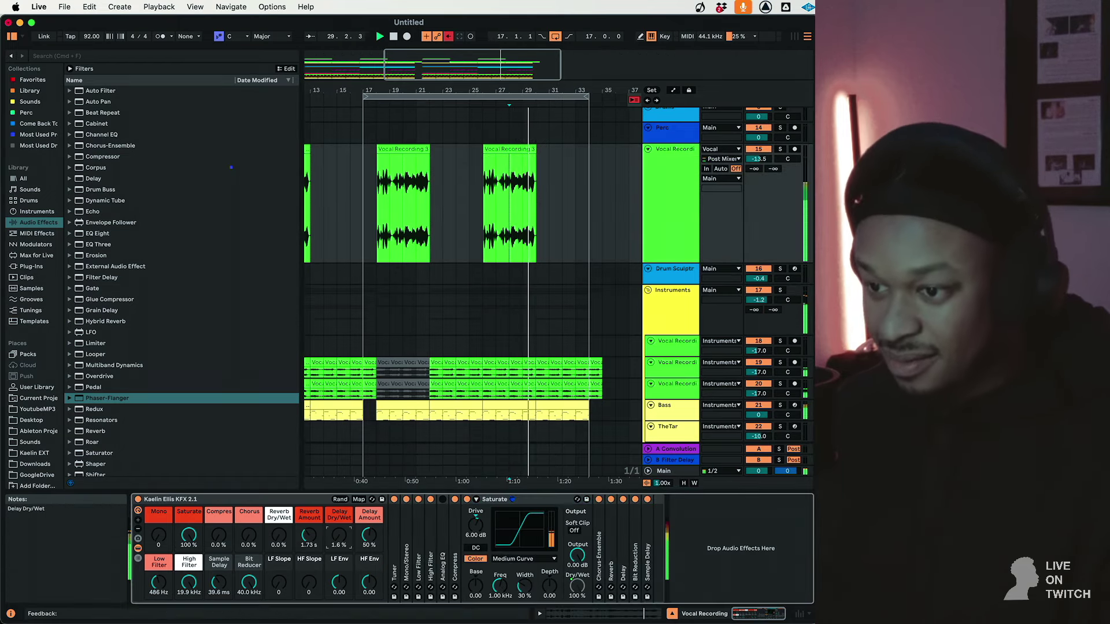